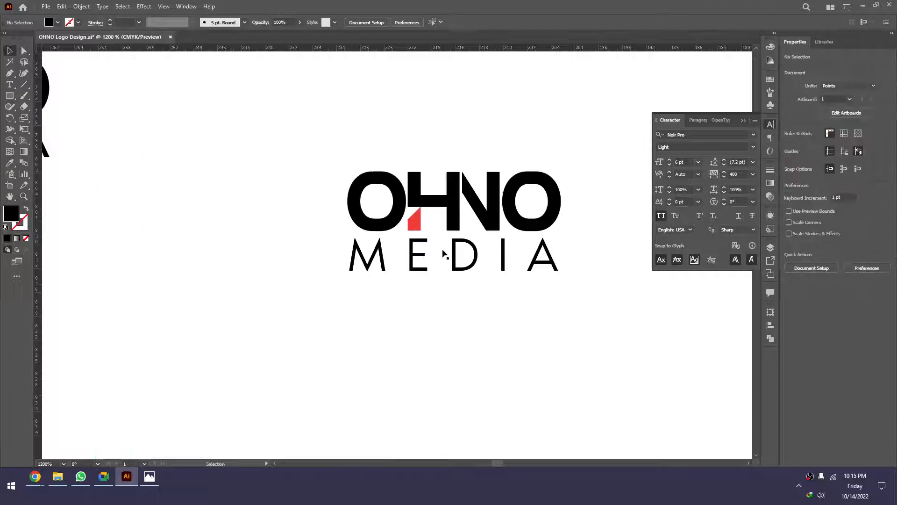
# Examine the OHNO MEDIA logo with the light lettering up close and alongside the other logo variants
pyautogui.click(467, 322)
pyautogui.scroll(-3, 467, 323)
pyautogui.moveTo(508, 359); pyautogui.dragTo(463, 296)
pyautogui.keyDown('alt'); pyautogui.click(368, 302); pyautogui.keyUp('alt')
pyautogui.keyDown('alt'); pyautogui.click(462, 296); pyautogui.keyUp('alt')
pyautogui.keyDown('alt'); pyautogui.click(463, 296); pyautogui.keyUp('alt')
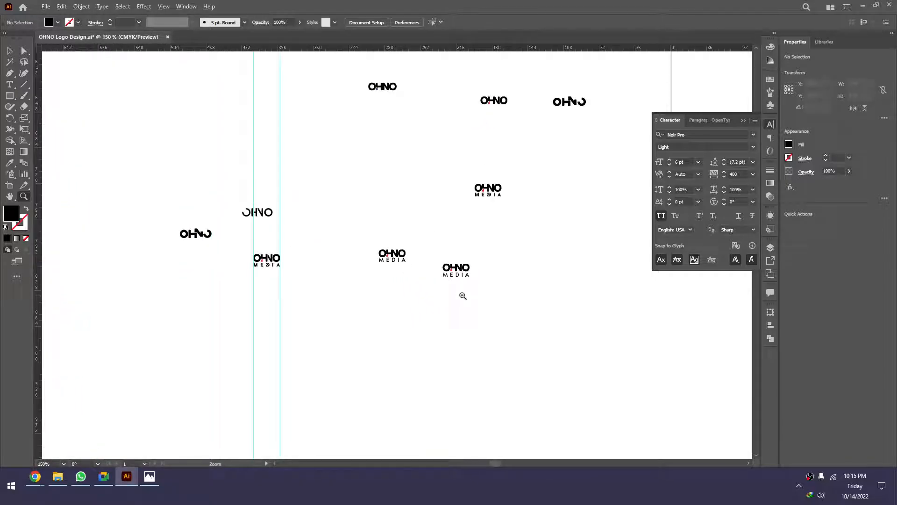
pyautogui.keyDown('alt'); pyautogui.click(463, 295); pyautogui.keyUp('alt')
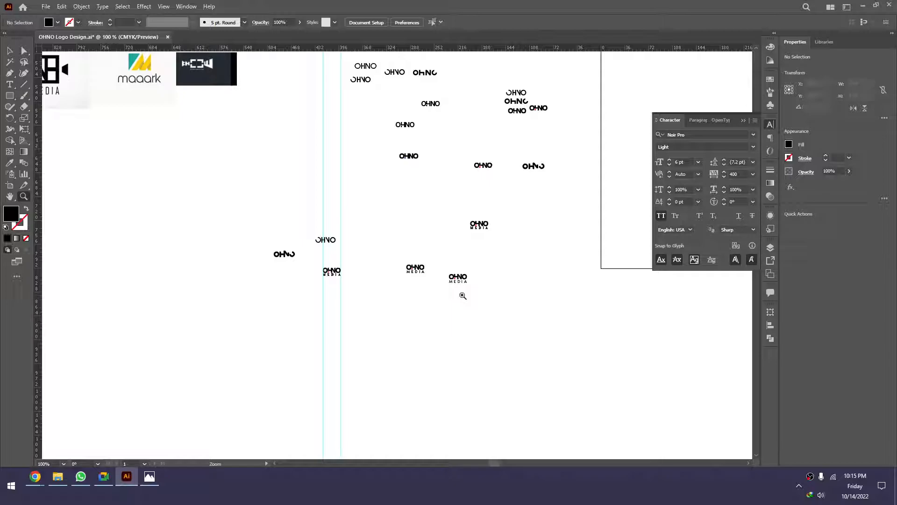
pyautogui.moveTo(439, 263); pyautogui.dragTo(527, 339)
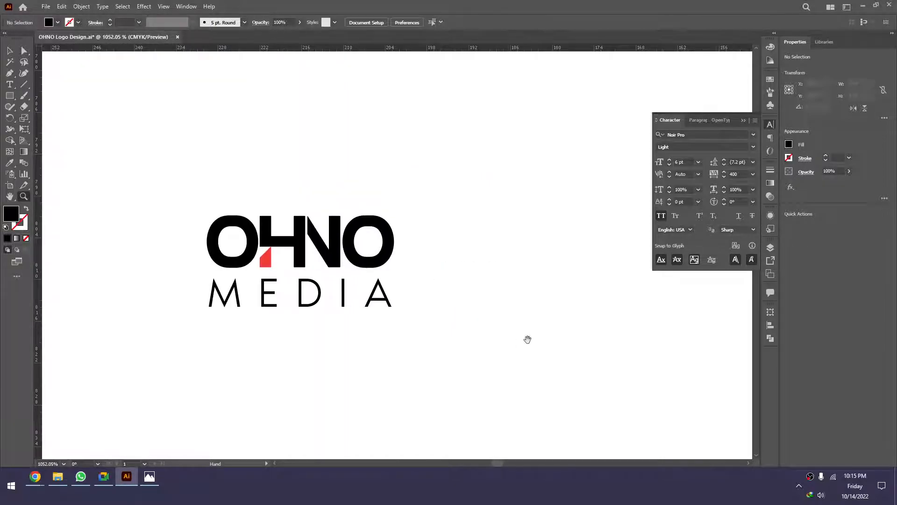
pyautogui.keyDown('alt'); pyautogui.click(400, 298); pyautogui.keyUp('alt')
pyautogui.keyDown('alt'); pyautogui.click(410, 314); pyautogui.keyUp('alt')
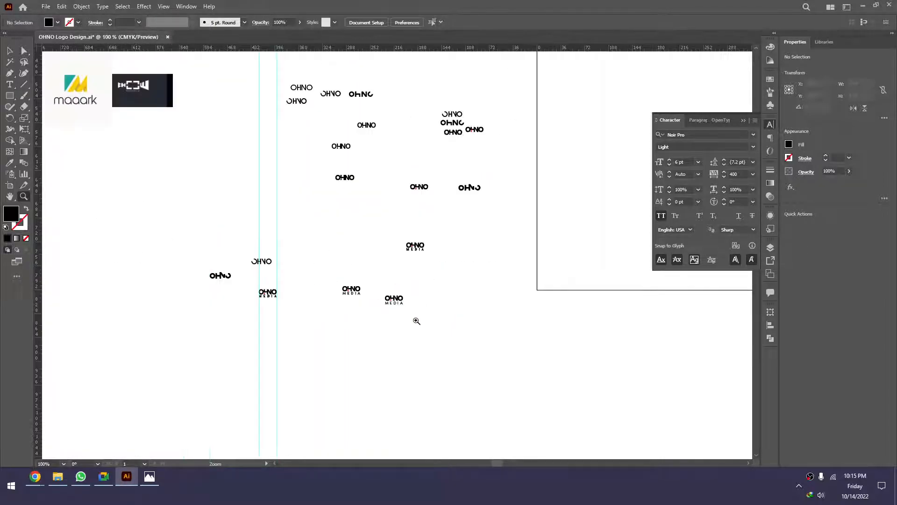
pyautogui.moveTo(362, 279); pyautogui.dragTo(371, 327)
# Convert the light MEDIA text to outlines and group it with the OHNO wordmark above it
pyautogui.press('v')
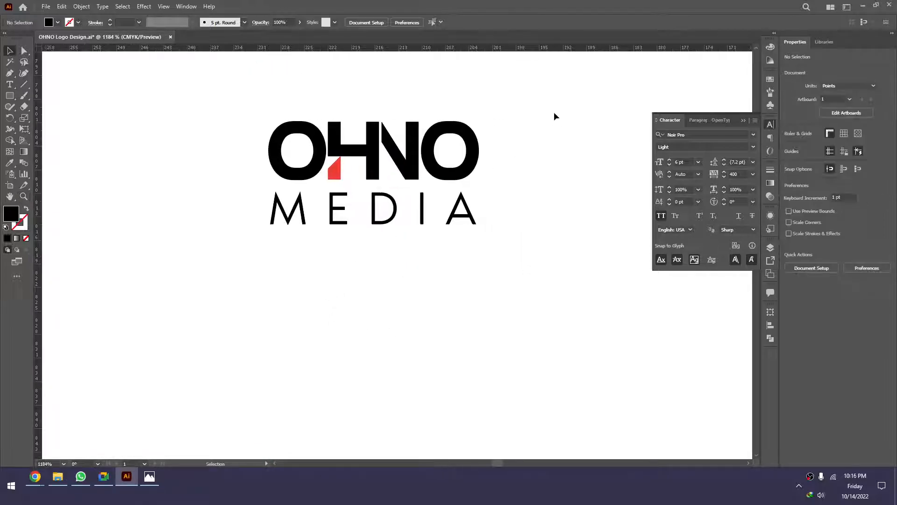
pyautogui.moveTo(539, 112); pyautogui.dragTo(255, 255)
pyautogui.scroll(-4, 252, 255)
pyautogui.moveTo(344, 283); pyautogui.dragTo(341, 273)
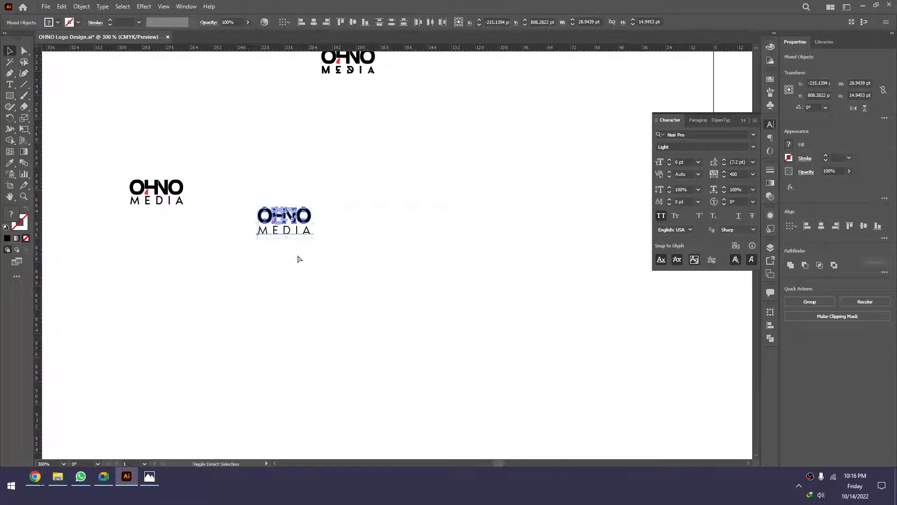
pyautogui.hotkey('ctrl', 'shift', 'o')
pyautogui.hotkey('ctrl', 'g')
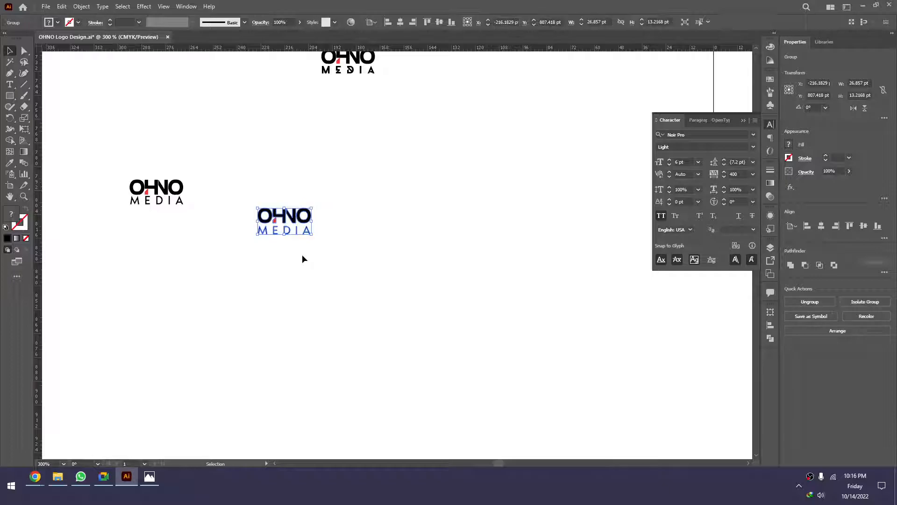
# Move the grouped OHNO MEDIA logo into the empty area below the artboard
pyautogui.scroll(-4, 299, 254)
pyautogui.click(498, 332)
pyautogui.press('z')
pyautogui.moveTo(506, 285); pyautogui.dragTo(484, 357)
# Move the open-O OHNO wordmark from near the guides to above the red-accented OHNO MEDIA logo beyond them
pyautogui.scroll(-4, 378, 314)
pyautogui.moveTo(299, 292); pyautogui.dragTo(617, 302)
pyautogui.scroll(-3, 326, 234)
pyautogui.moveTo(305, 245); pyautogui.dragTo(380, 254)
pyautogui.moveTo(312, 181); pyautogui.dragTo(271, 220)
pyautogui.moveTo(357, 223); pyautogui.dragTo(290, 266)
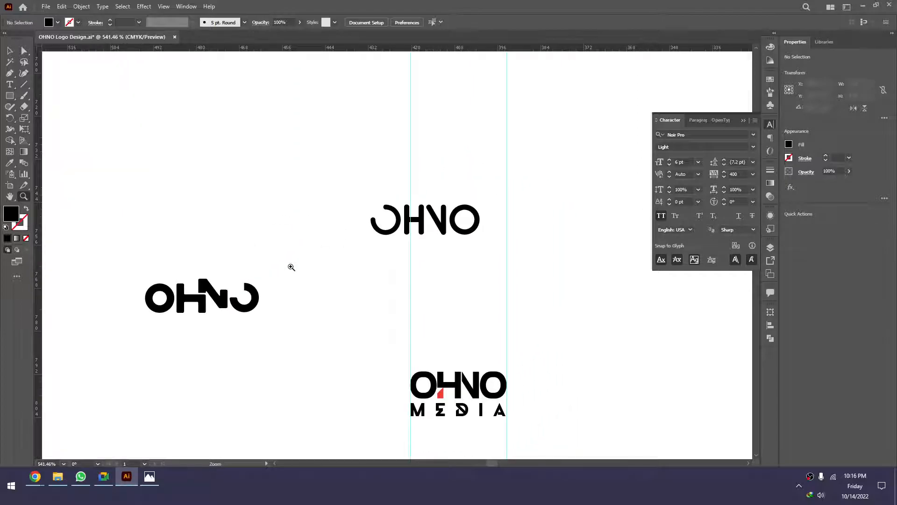
pyautogui.scroll(-2, 392, 274)
pyautogui.moveTo(421, 262); pyautogui.dragTo(397, 228)
pyautogui.press('v')
pyautogui.click(365, 227)
pyautogui.scroll(-2, 437, 260)
pyautogui.click(413, 297)
pyautogui.moveTo(456, 210); pyautogui.dragTo(321, 288)
pyautogui.moveTo(451, 298); pyautogui.dragTo(384, 301)
pyautogui.scroll(-2, 440, 312)
pyautogui.moveTo(418, 247); pyautogui.dragTo(412, 245)
# Place the red-accented logo's MEDIA text under the open-O OHNO wordmark and match its MADSENSE Regular 12 pt style
pyautogui.press('z')
pyautogui.moveTo(467, 190); pyautogui.dragTo(295, 281)
pyautogui.scroll(-3, 436, 290)
pyautogui.press('v')
pyautogui.moveTo(510, 295); pyautogui.dragTo(375, 316)
pyautogui.click(380, 234)
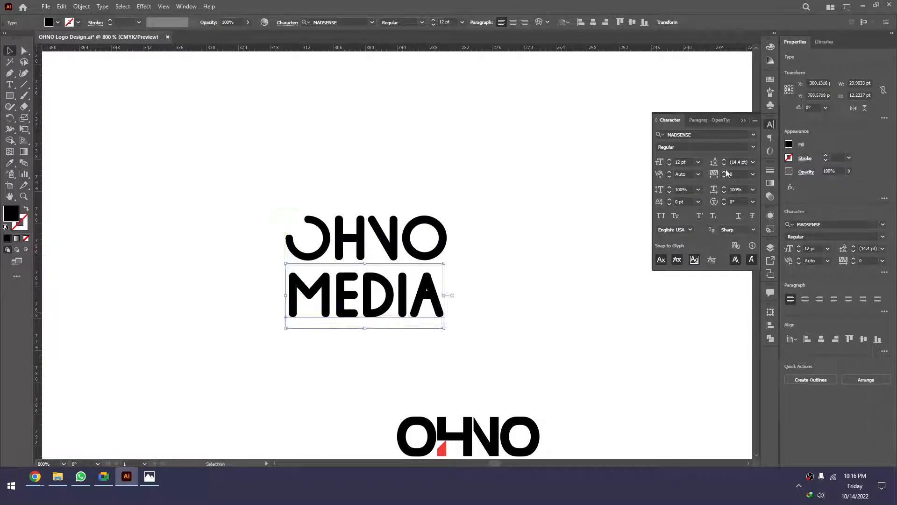
# Set the MEDIA text to 6 pt and apply All Caps to it
pyautogui.click(699, 162)
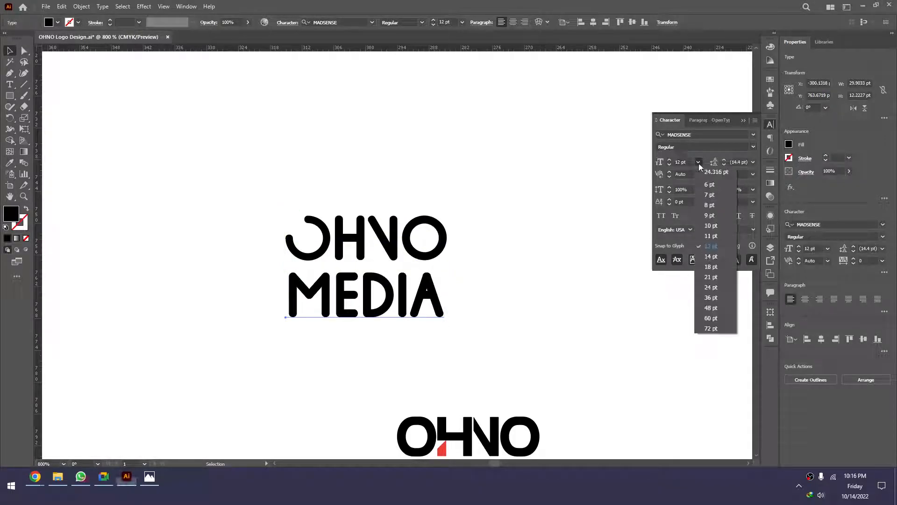
pyautogui.click(709, 185)
pyautogui.click(397, 304)
pyautogui.moveTo(325, 313); pyautogui.dragTo(331, 286)
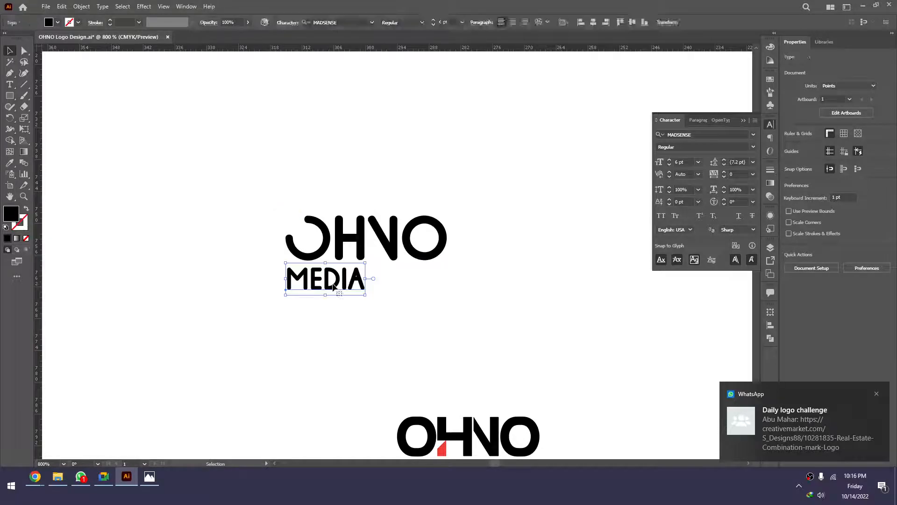
pyautogui.click(662, 216)
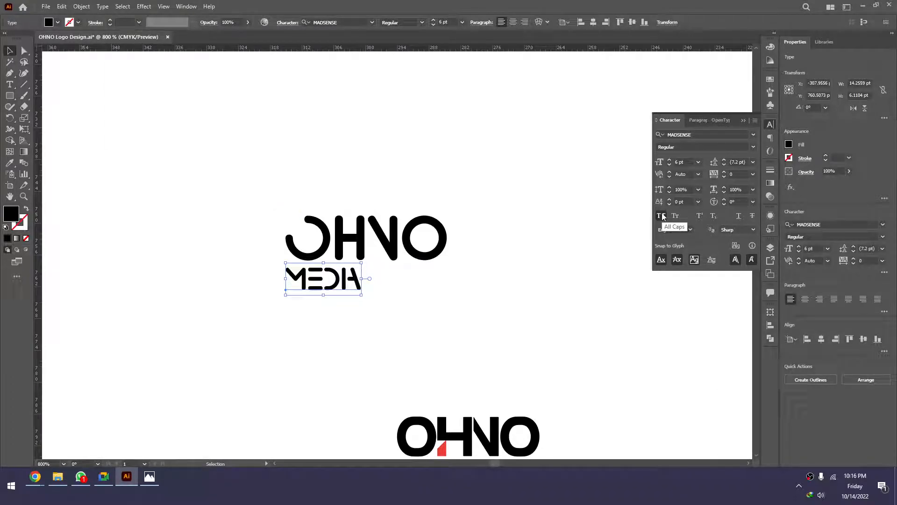
# Try All Caps on the open-O OHNO wordmark and undo the change
pyautogui.click(408, 240)
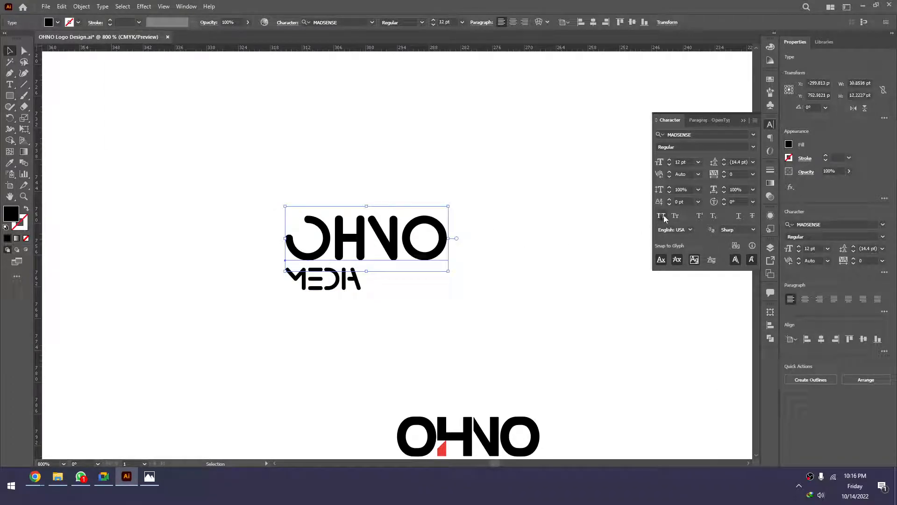
pyautogui.click(664, 216)
pyautogui.click(542, 268)
pyautogui.press('z')
pyautogui.keyDown('alt'); pyautogui.click(484, 287); pyautogui.keyUp('alt')
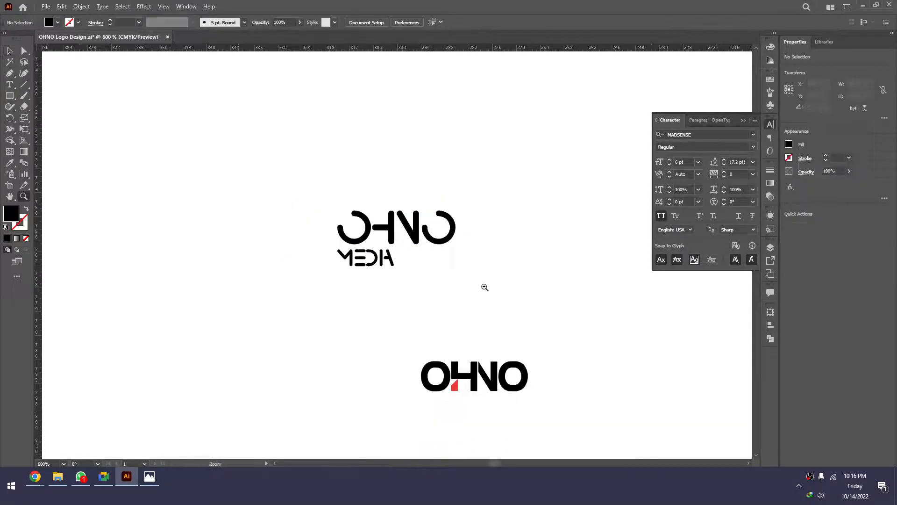
pyautogui.hotkey('ctrl', 'z')
# Try a slight shift and a larger font size on the MEDIA text beneath the open-O wordmark
pyautogui.press('v')
pyautogui.click(392, 272)
pyautogui.press('z')
pyautogui.press('v')
pyautogui.click(434, 236)
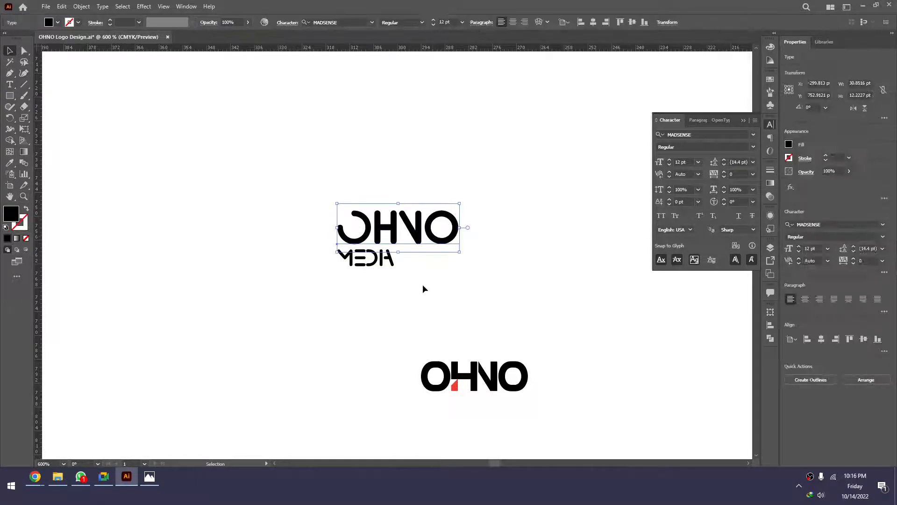
pyautogui.click(423, 286)
pyautogui.moveTo(374, 265); pyautogui.dragTo(379, 264)
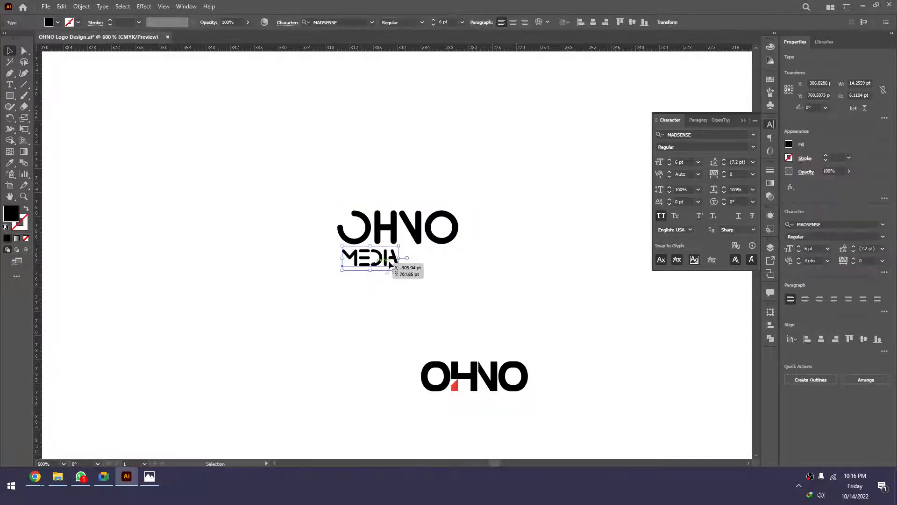
pyautogui.click(698, 161)
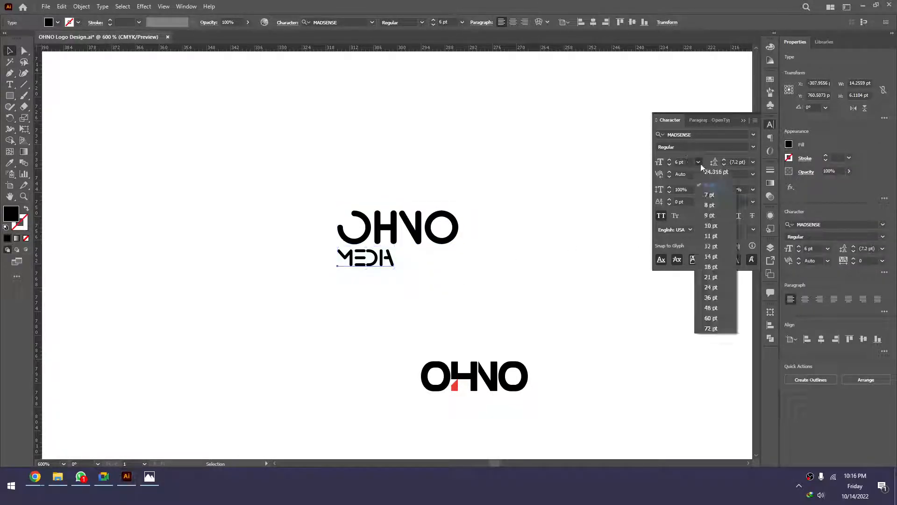
pyautogui.click(686, 170)
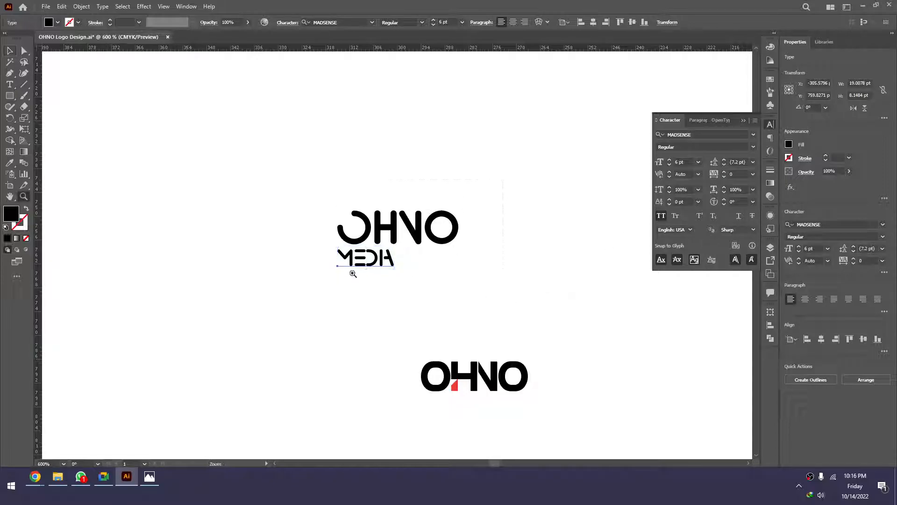
# Move the MEDIA text under the right half of the open-O wordmark and align their right edges
pyautogui.moveTo(380, 261); pyautogui.dragTo(308, 293)
pyautogui.moveTo(439, 299); pyautogui.dragTo(483, 301)
pyautogui.moveTo(378, 340); pyautogui.dragTo(603, 339)
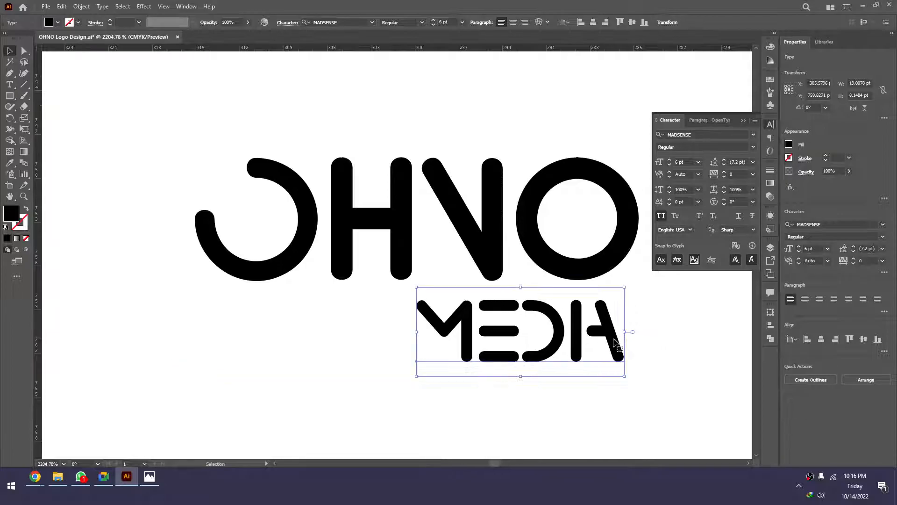
pyautogui.moveTo(641, 254); pyautogui.dragTo(536, 245)
pyautogui.moveTo(557, 205); pyautogui.dragTo(396, 367)
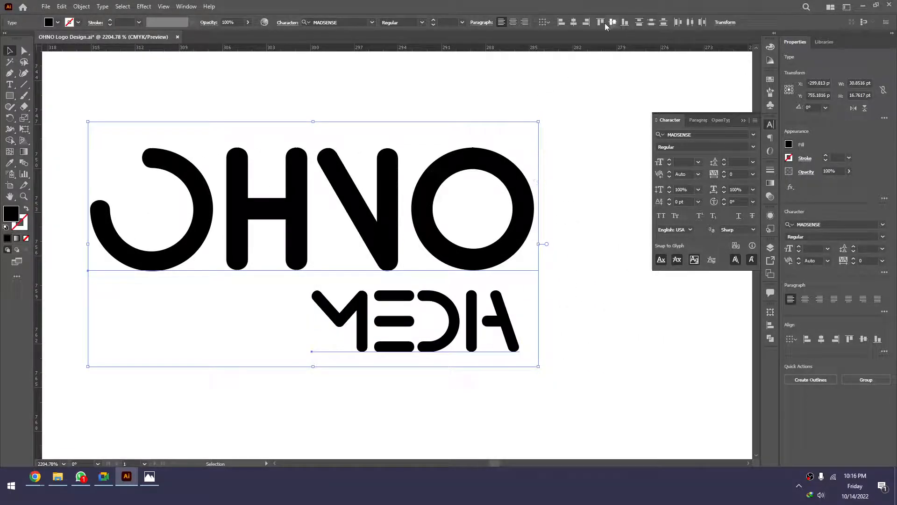
pyautogui.click(586, 23)
pyautogui.click(574, 181)
pyautogui.press('z')
pyautogui.keyDown('alt'); pyautogui.click(561, 267); pyautogui.keyUp('alt')
pyautogui.keyDown('alt'); pyautogui.click(562, 267); pyautogui.keyUp('alt')
pyautogui.keyDown('alt'); pyautogui.click(562, 268); pyautogui.keyUp('alt')
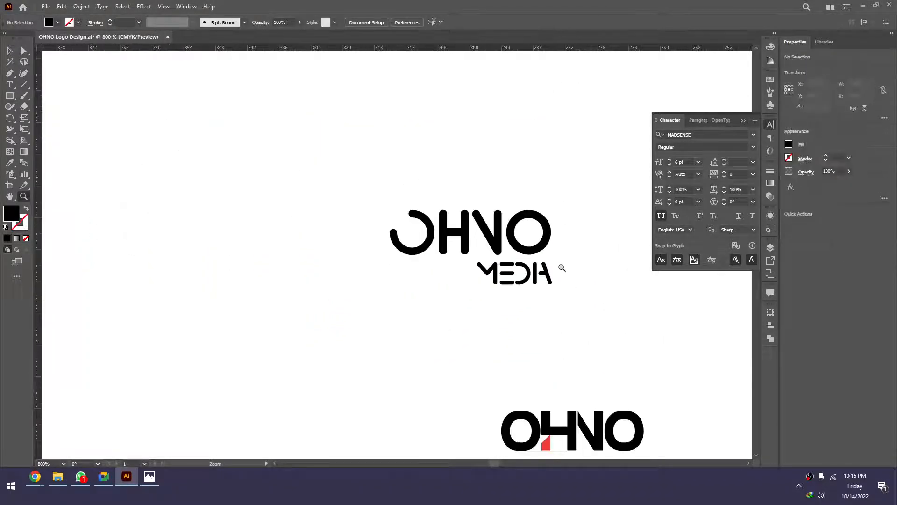
# Lower the MEDIA text slightly to widen the gap beneath the open-O OHNO wordmark
pyautogui.press('v')
pyautogui.moveTo(554, 297); pyautogui.dragTo(455, 280)
pyautogui.click(465, 258)
pyautogui.scroll(-4, 472, 276)
pyautogui.click(456, 268)
pyautogui.scroll(-4, 461, 272)
pyautogui.scroll(3, 461, 272)
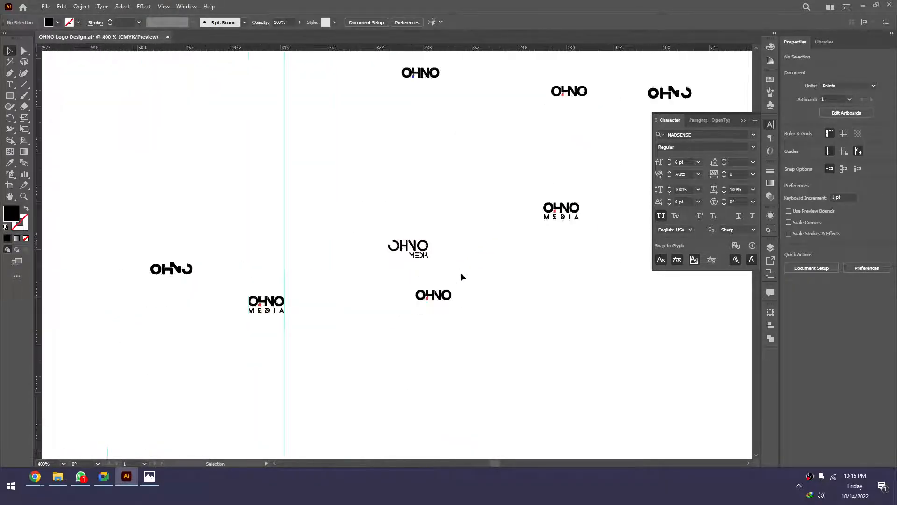
pyautogui.moveTo(410, 269); pyautogui.dragTo(481, 300)
pyautogui.press('v')
pyautogui.moveTo(567, 215); pyautogui.dragTo(567, 221)
pyautogui.click(583, 268)
# Place an outlined, grouped copy of the open-O OHNO MEDIA logo beside the red-accented logo below the artboard
pyautogui.scroll(-3, 583, 271)
pyautogui.moveTo(570, 282); pyautogui.dragTo(211, 207)
pyautogui.moveTo(277, 190); pyautogui.dragTo(375, 307)
pyautogui.scroll(-3, 695, 353)
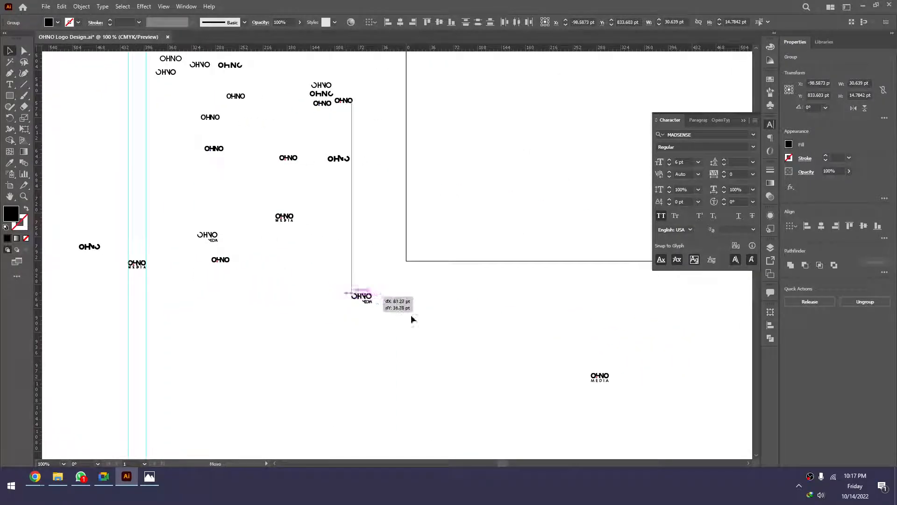
# Compare the two OHNO MEDIA logos below the artboard at several zoom levels
pyautogui.moveTo(595, 371); pyautogui.dragTo(539, 397)
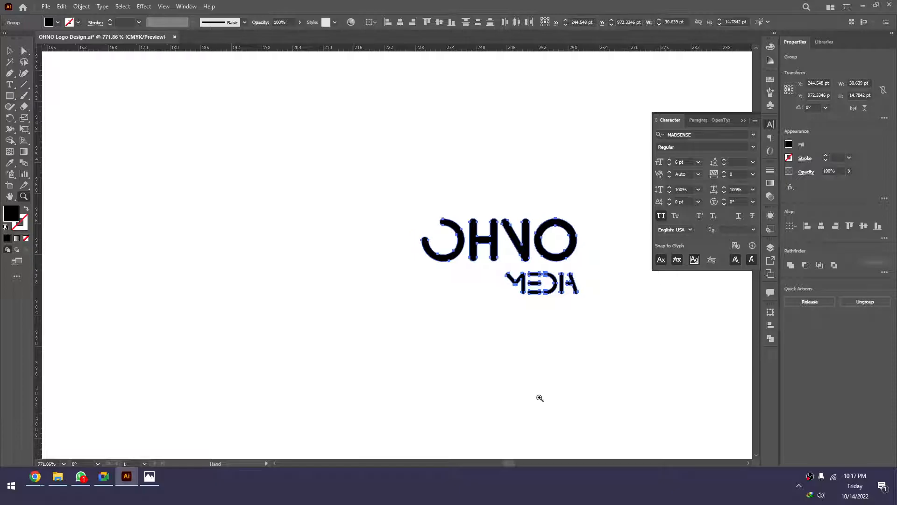
pyautogui.keyDown('ctrl'); pyautogui.keyDown('alt'); pyautogui.click(553, 359); pyautogui.keyUp('alt'); pyautogui.keyUp('ctrl')
pyautogui.keyDown('ctrl'); pyautogui.keyDown('alt'); pyautogui.click(553, 360); pyautogui.keyUp('alt'); pyautogui.keyUp('ctrl')
pyautogui.click(564, 366)
pyautogui.keyDown('ctrl'); pyautogui.keyDown('alt'); pyautogui.click(545, 349); pyautogui.keyUp('alt'); pyautogui.keyUp('ctrl')
pyautogui.keyDown('ctrl'); pyautogui.keyDown('alt'); pyautogui.click(545, 349); pyautogui.keyUp('alt'); pyautogui.keyUp('ctrl')
pyautogui.keyDown('ctrl'); pyautogui.keyDown('alt'); pyautogui.click(545, 349); pyautogui.keyUp('alt'); pyautogui.keyUp('ctrl')
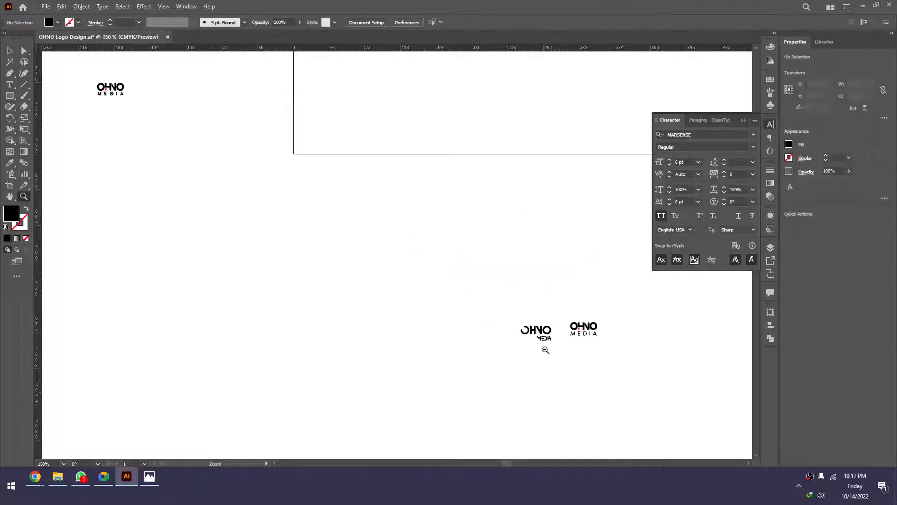
pyautogui.scroll(4, 545, 350)
pyautogui.scroll(-4, 546, 350)
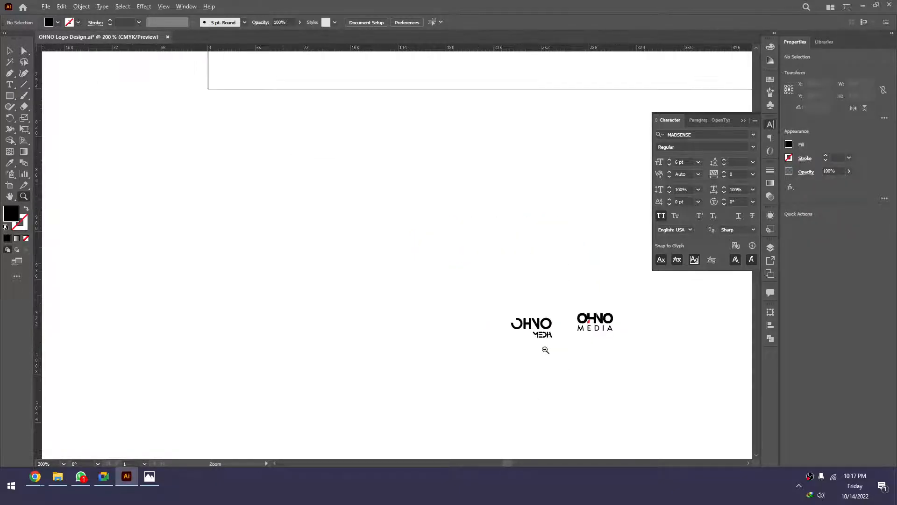
pyautogui.scroll(2, 546, 350)
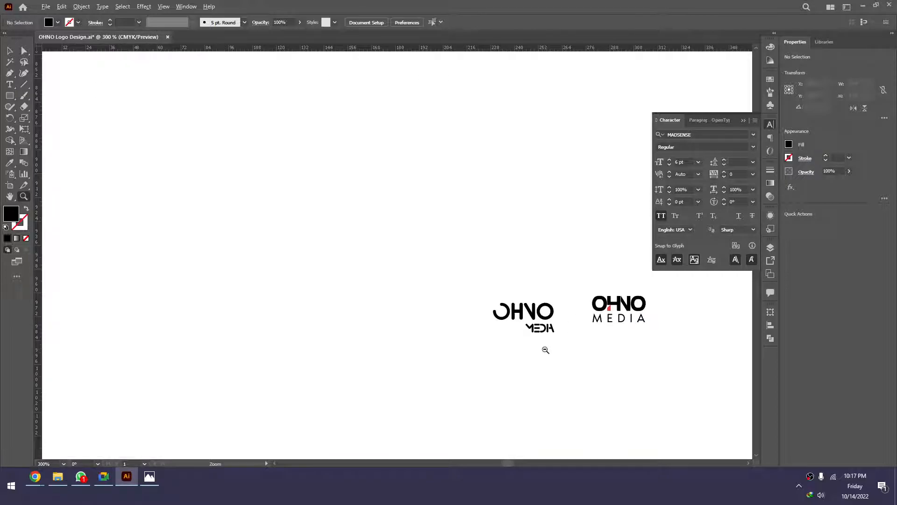
# Select the MEDIA text of the original, still editable open-O OHNO logo
pyautogui.moveTo(524, 352)
pyautogui.mouseDown()
pyautogui.moveTo(588, 349)
pyautogui.moveTo(698, 371)
pyautogui.mouseUp()
pyautogui.moveTo(210, 270); pyautogui.dragTo(692, 430)
pyautogui.moveTo(168, 216)
pyautogui.mouseDown()
pyautogui.moveTo(429, 317)
pyautogui.moveTo(470, 342)
pyautogui.mouseUp()
pyautogui.moveTo(388, 191); pyautogui.dragTo(462, 229)
pyautogui.press('v')
pyautogui.click(510, 237)
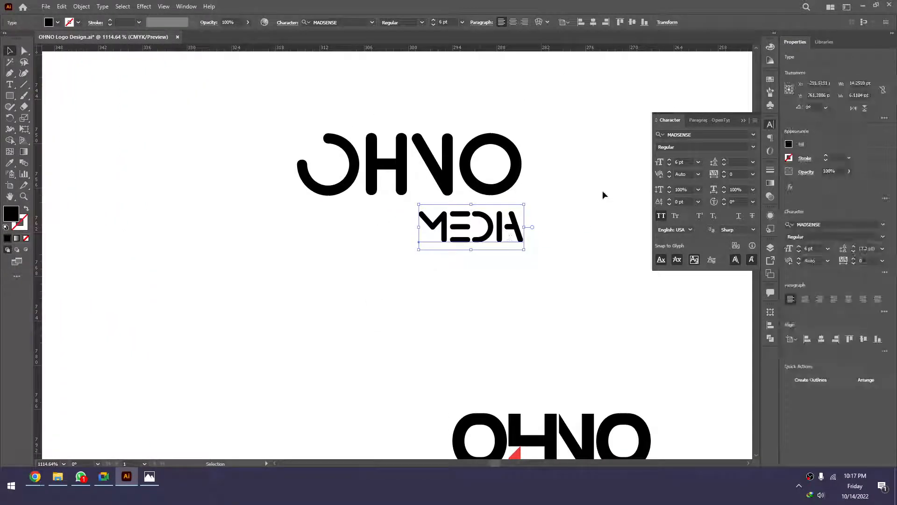
# Check the unread WhatsApp group message and view the camera logo search and Media Logos references in Chrome
pyautogui.click(74, 482)
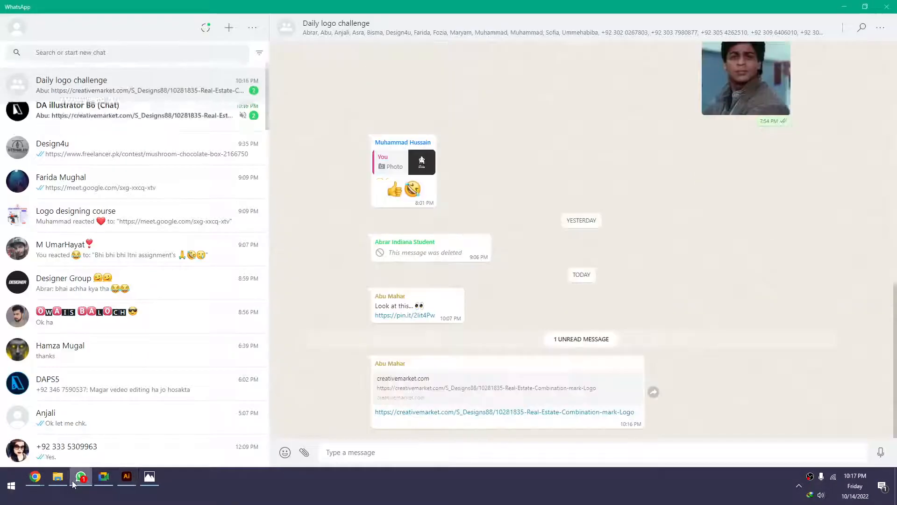
pyautogui.click(75, 482)
pyautogui.moveTo(35, 476)
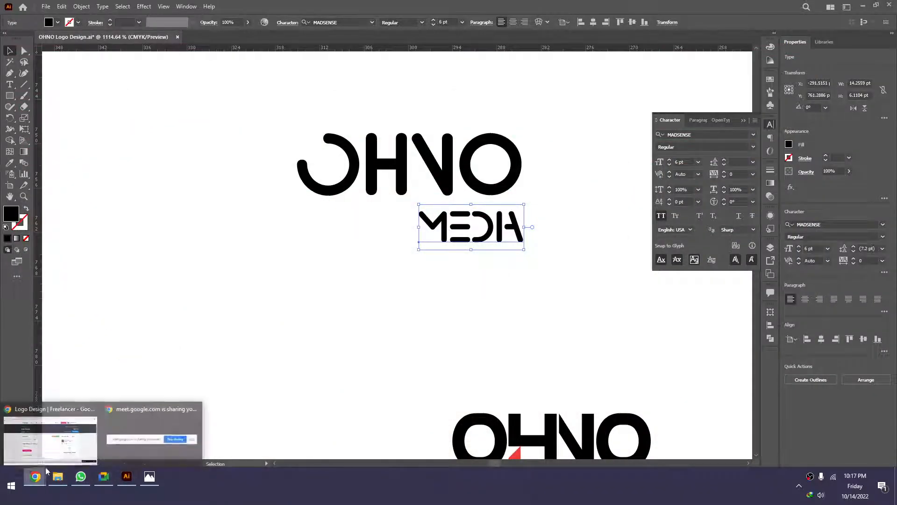
pyautogui.click(52, 426)
pyautogui.click(171, 5)
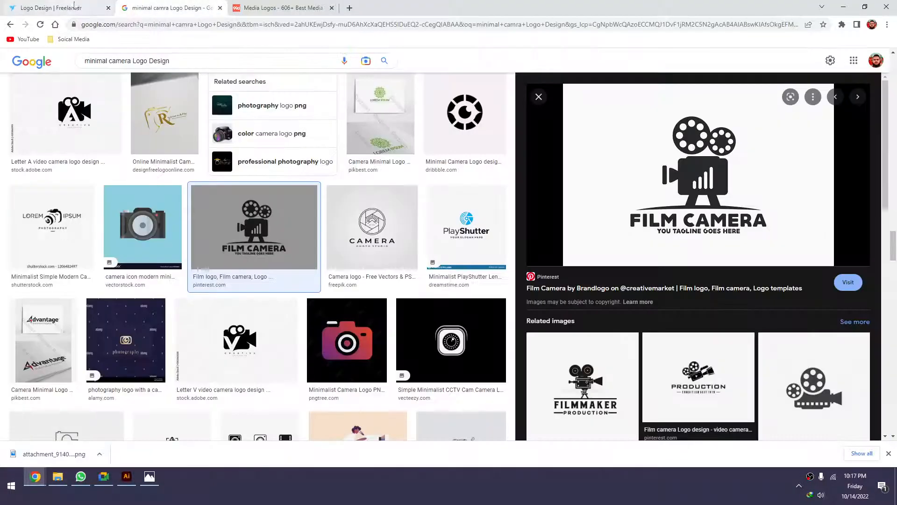
pyautogui.click(304, 8)
# Switch to File Explorer, check the Mix Items and Madsense folders in Downloads > Compressed, and open the Fonts folder
pyautogui.click(59, 477)
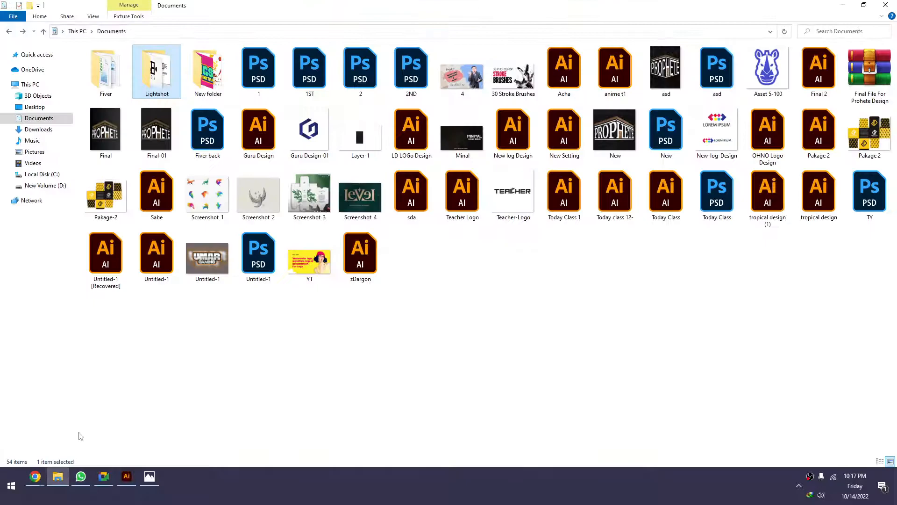
pyautogui.click(39, 129)
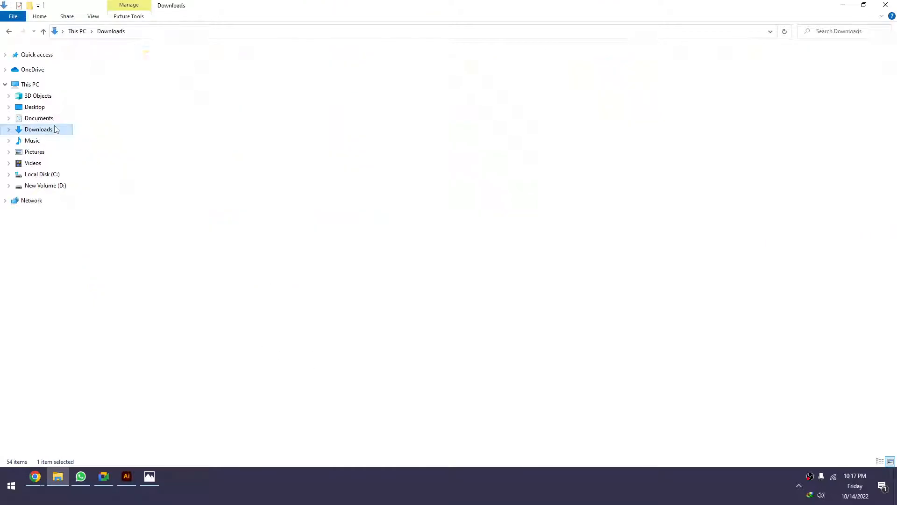
pyautogui.doubleClick(105, 73)
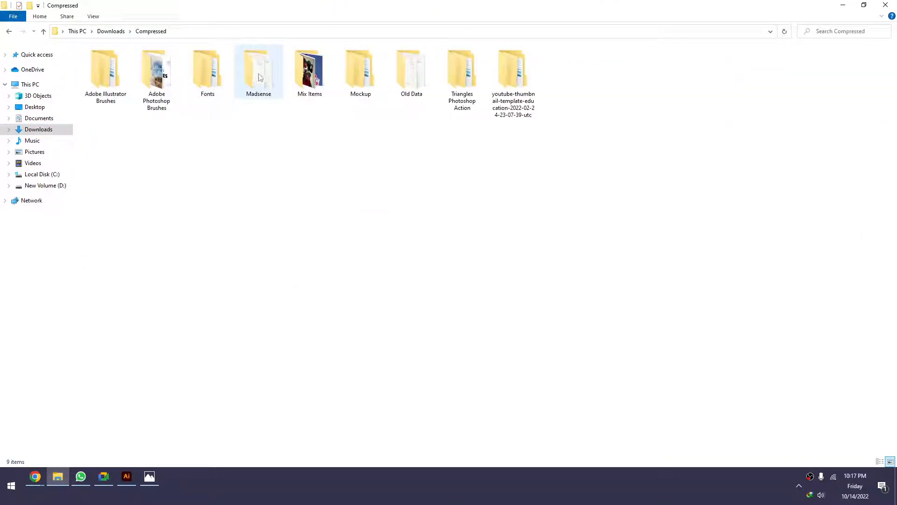
pyautogui.doubleClick(306, 75)
pyautogui.hotkey('alt', 'Left')
pyautogui.click(252, 75)
pyautogui.doubleClick(252, 75)
pyautogui.hotkey('alt', 'Left')
pyautogui.doubleClick(209, 77)
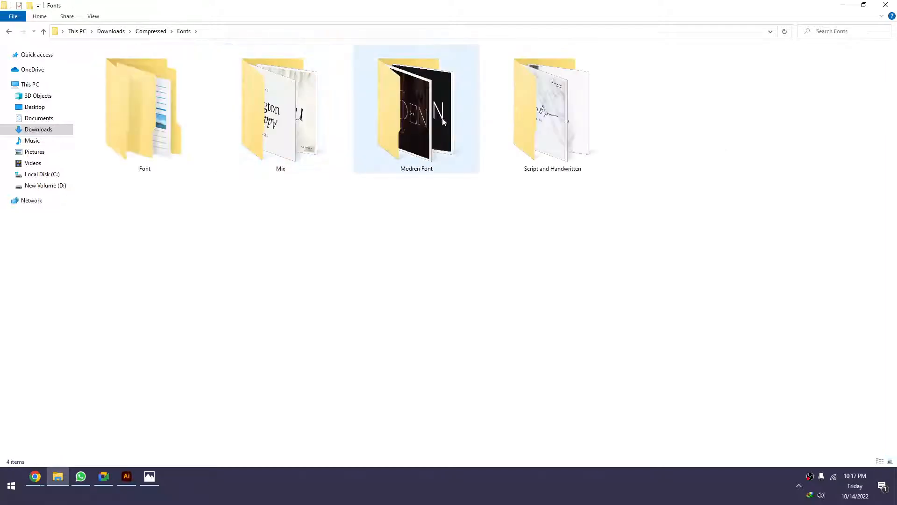
# Look through the fonts starting with R in the Modren Font folder, and return to the Fonts folder
pyautogui.doubleClick(429, 117)
pyautogui.press('r')
pyautogui.press('r')
pyautogui.press('r')
pyautogui.press('r')
pyautogui.press('r')
pyautogui.press('r')
pyautogui.press('r')
pyautogui.press('r')
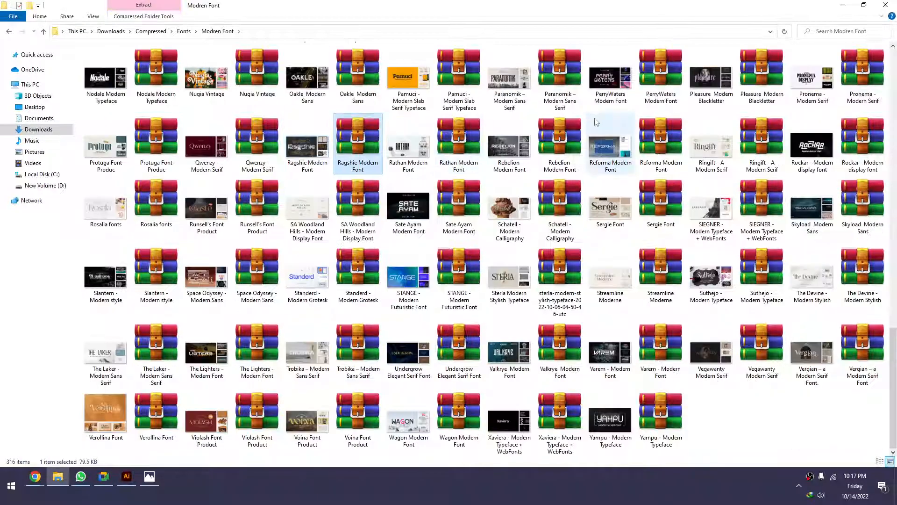
pyautogui.press('r')
pyautogui.press('r')
pyautogui.press('r')
pyautogui.press('r')
pyautogui.press('r')
pyautogui.press('r')
pyautogui.press('r')
pyautogui.press('r')
pyautogui.press('r')
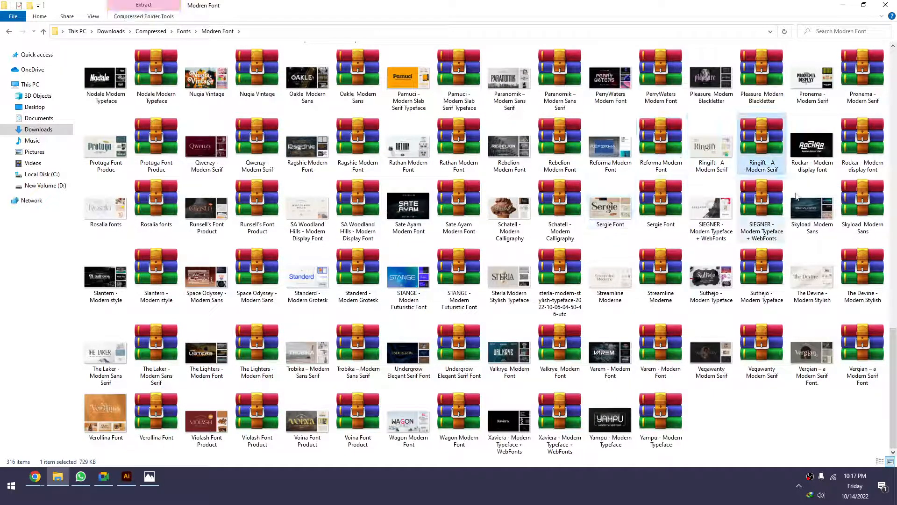
pyautogui.press('r')
pyautogui.press('r')
pyautogui.press('r')
pyautogui.press('r')
pyautogui.press('r')
pyautogui.press('r')
pyautogui.press('r')
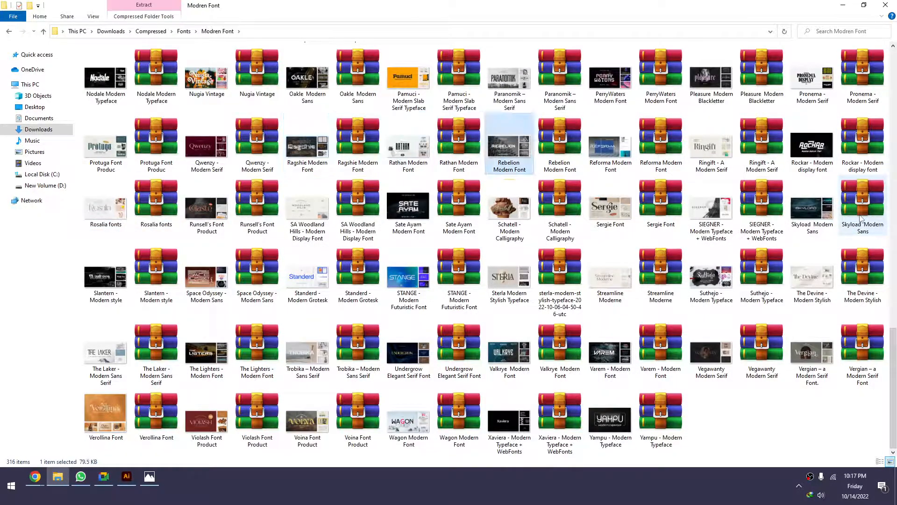
pyautogui.press('a')
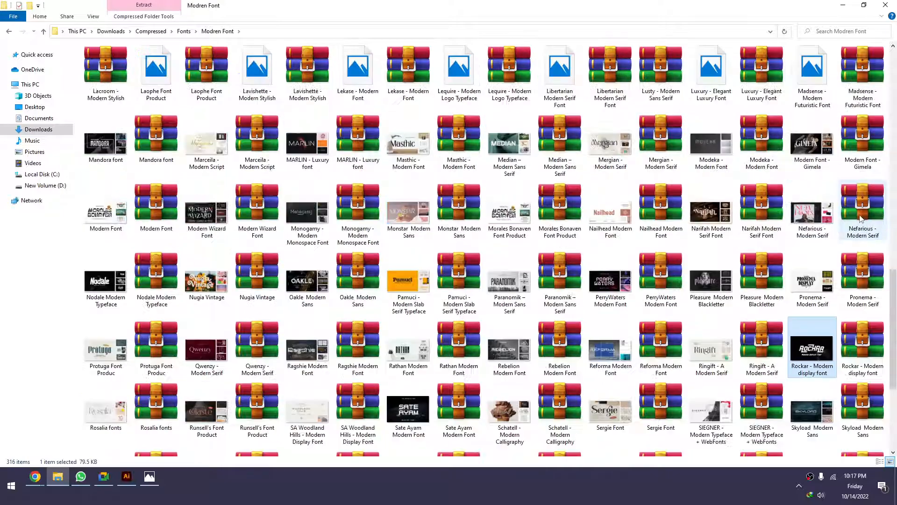
pyautogui.press('BackSpace')
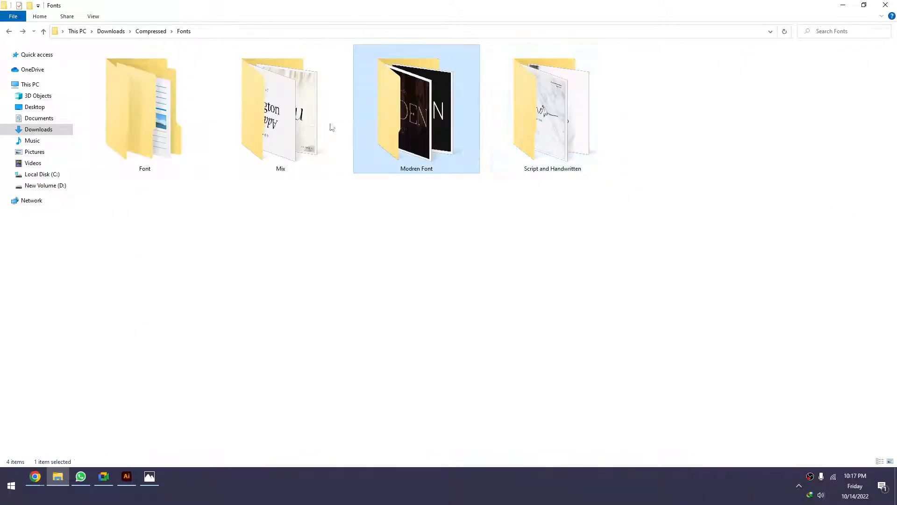
# Look through the fonts starting with R in the Font folder, and go back up to the Fonts folder
pyautogui.doubleClick(206, 115)
pyautogui.press('r')
pyautogui.press('r')
pyautogui.press('r')
pyautogui.press('r')
pyautogui.press('r')
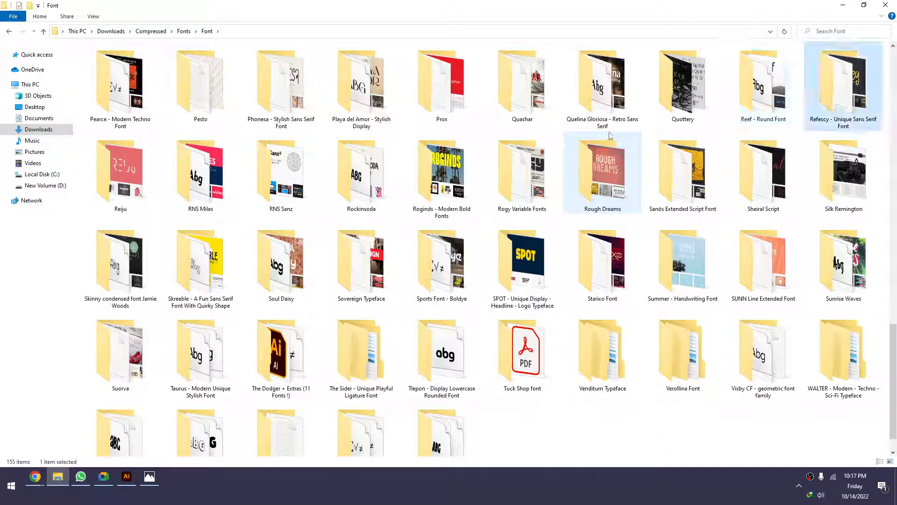
pyautogui.press('r')
pyautogui.press('r')
pyautogui.press('r')
pyautogui.press('r')
pyautogui.press('r')
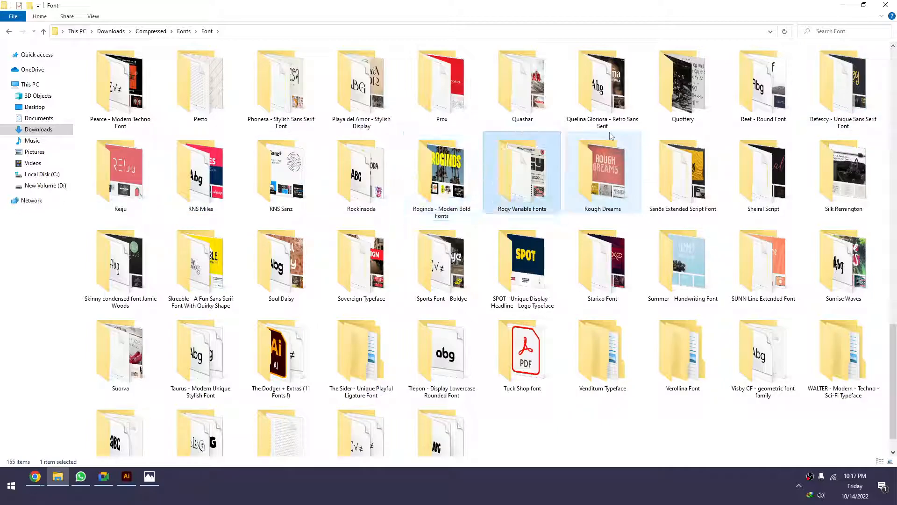
pyautogui.press('BackSpace')
# Reopen the Modren Font folder, enlarge the thumbnails and browse the font previews as far as the Elpi typeface
pyautogui.press('m')
pyautogui.press('m')
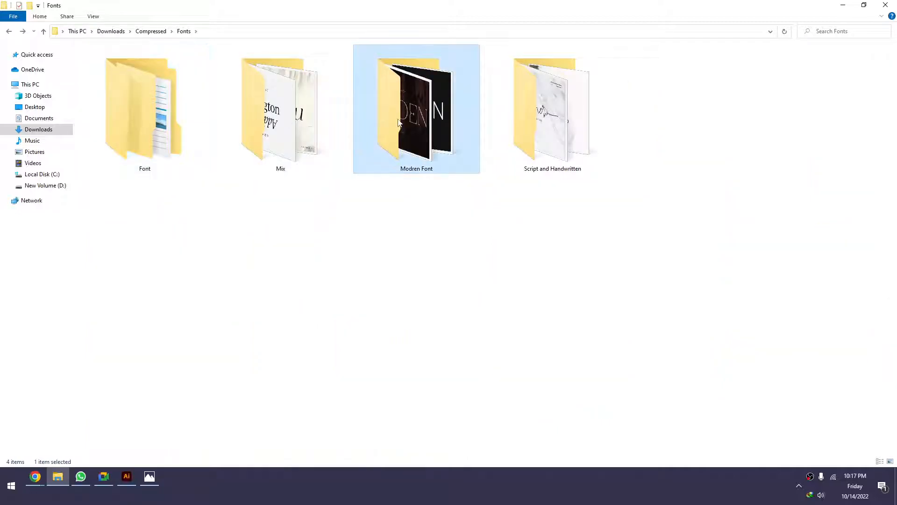
pyautogui.press('Return')
pyautogui.press('r')
pyautogui.scroll(10, 539, 135)
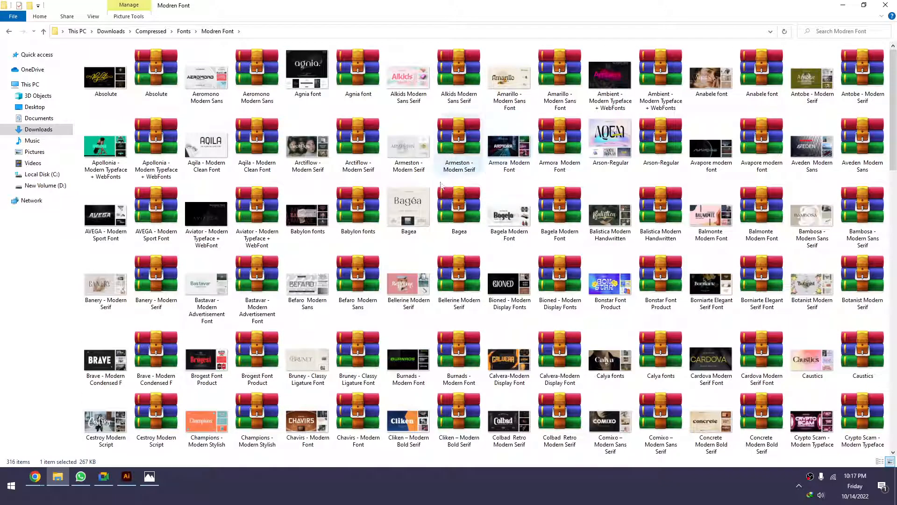
pyautogui.moveTo(896, 104); pyautogui.dragTo(896, 112)
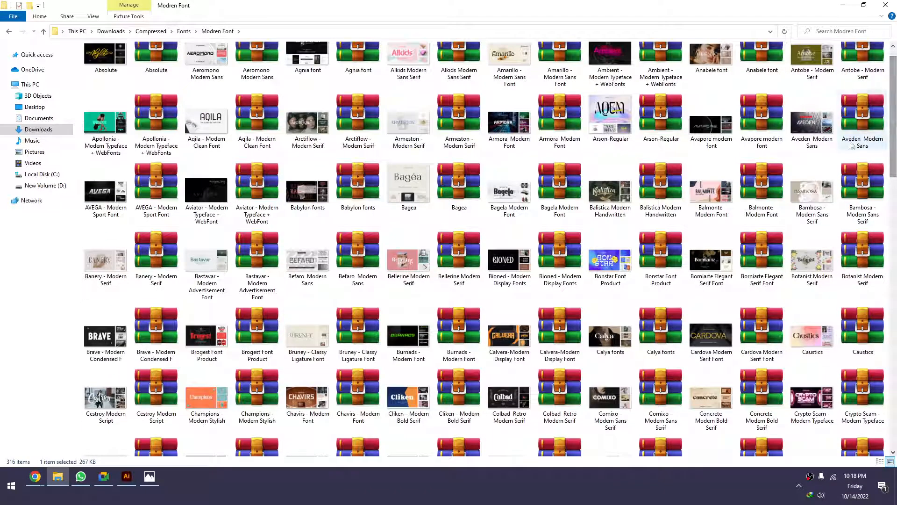
pyautogui.keyDown('ctrl'); pyautogui.scroll(4, 852, 146); pyautogui.keyUp('ctrl')
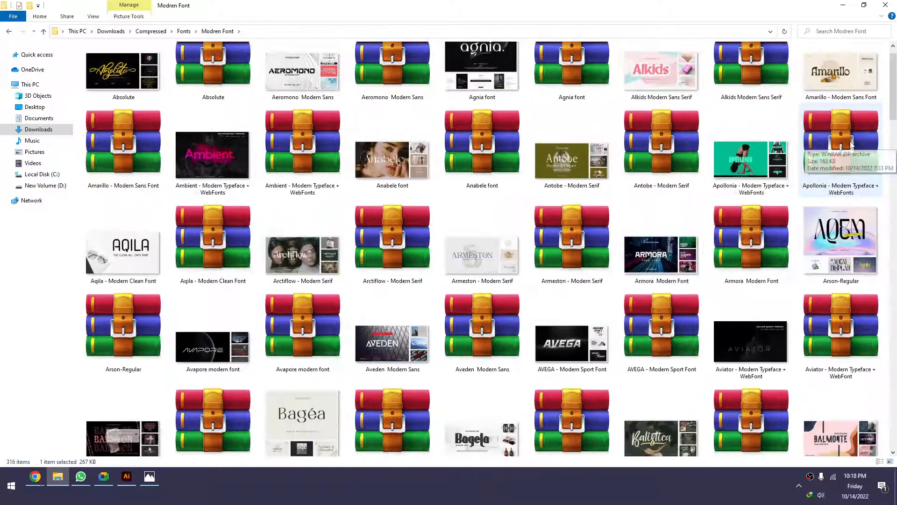
pyautogui.keyDown('ctrl'); pyautogui.scroll(1, 851, 145); pyautogui.keyUp('ctrl')
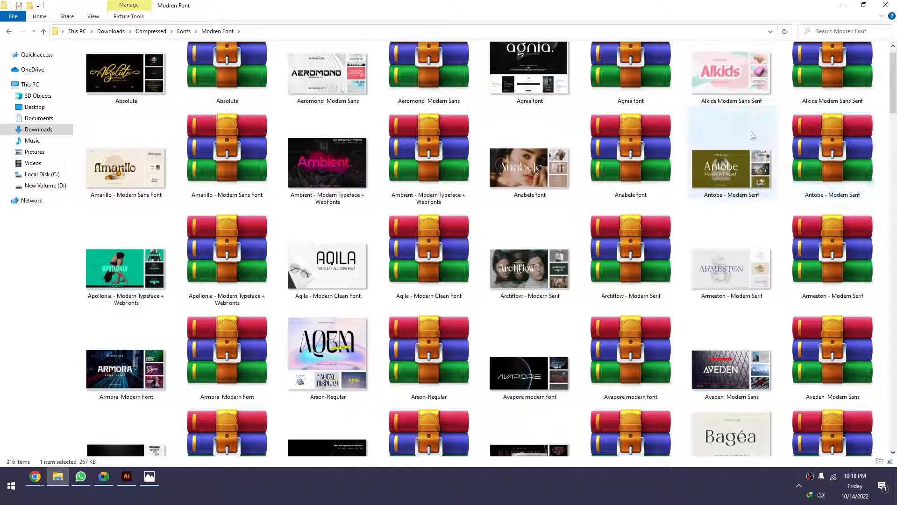
pyautogui.click(321, 286)
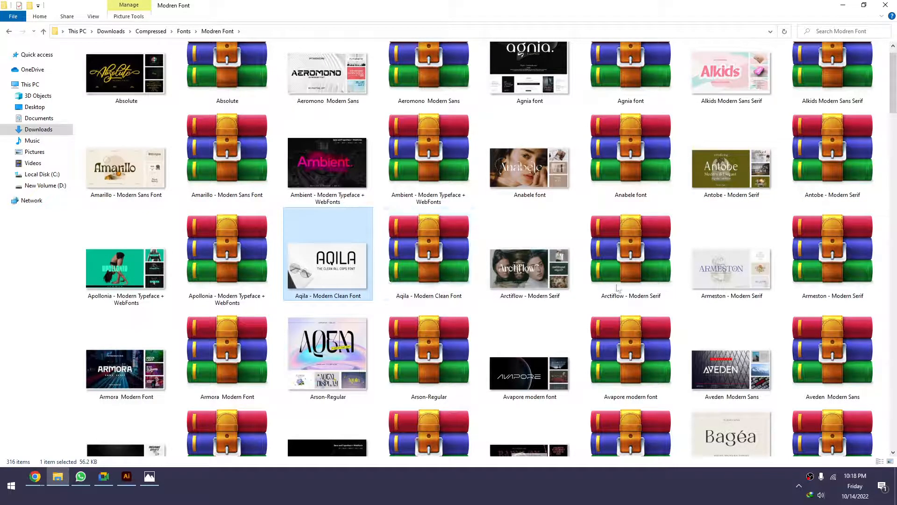
pyautogui.moveTo(895, 98); pyautogui.dragTo(895, 206)
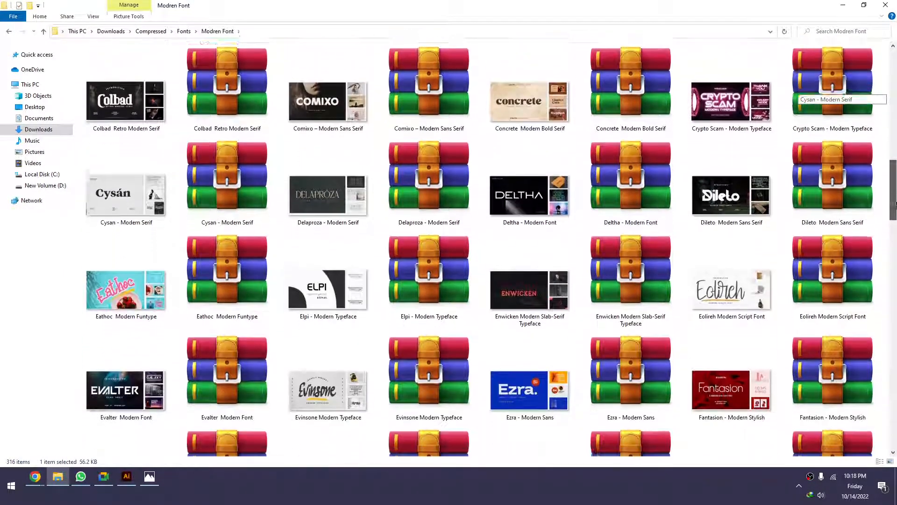
# Open the Elpi - Modern Typeface archive and check the fonts inside its otf folder
pyautogui.click(329, 285)
pyautogui.doubleClick(445, 290)
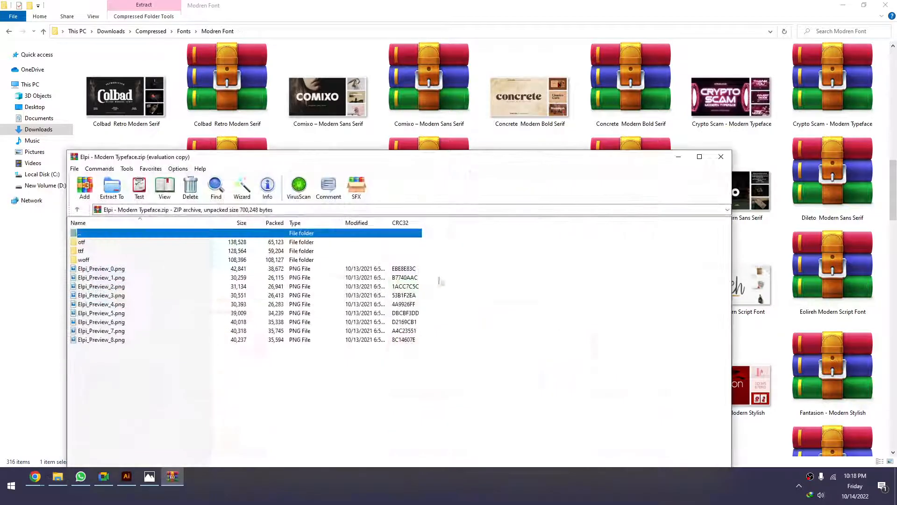
pyautogui.doubleClick(82, 243)
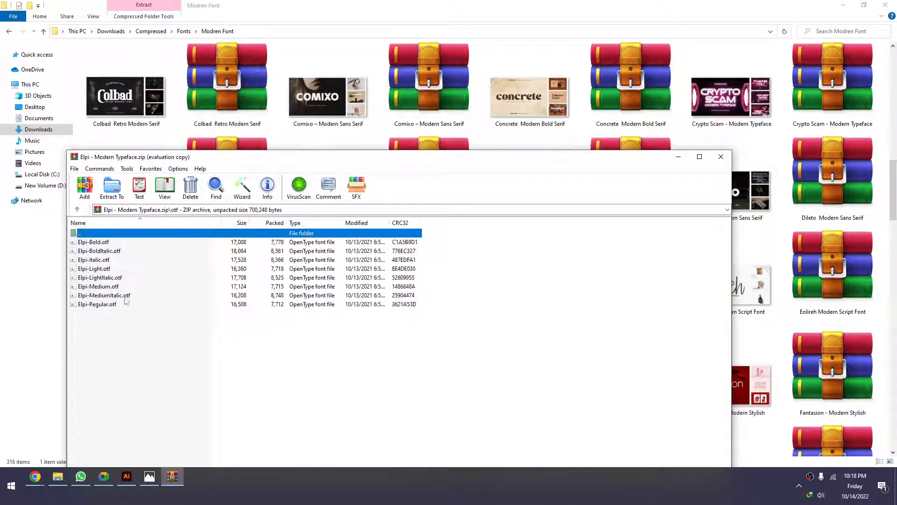
pyautogui.moveTo(115, 321); pyautogui.dragTo(80, 246)
pyautogui.rightClick(86, 247)
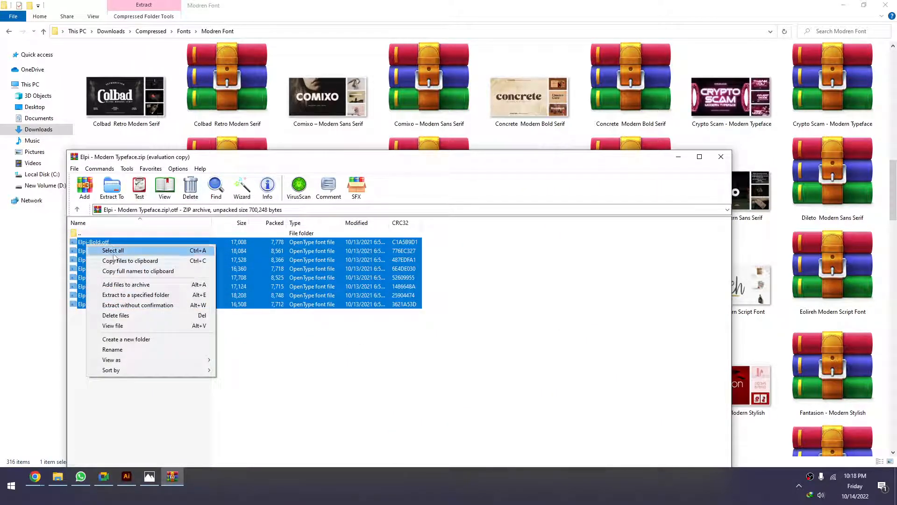
pyautogui.click(302, 373)
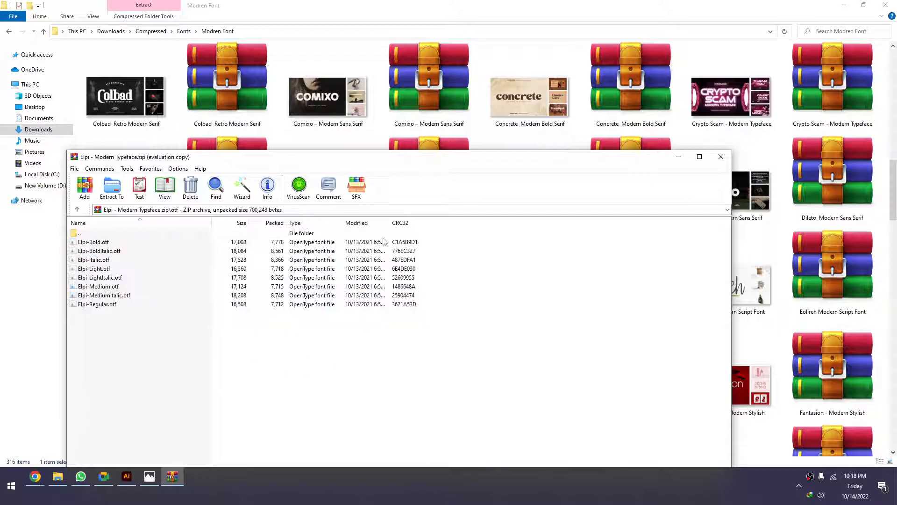
pyautogui.doubleClick(80, 233)
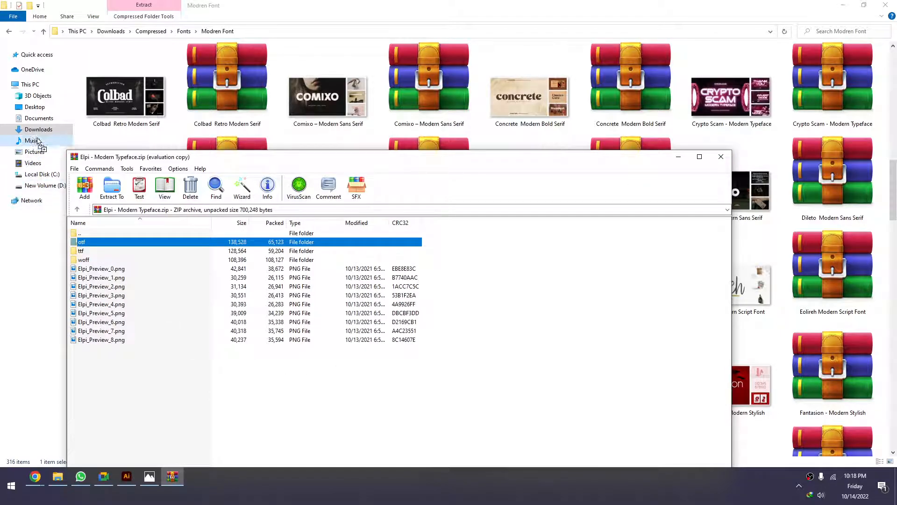
# Extract the archive's otf folder to Downloads and install all the Elpi OpenType fonts it contains
pyautogui.moveTo(42, 130); pyautogui.dragTo(41, 131)
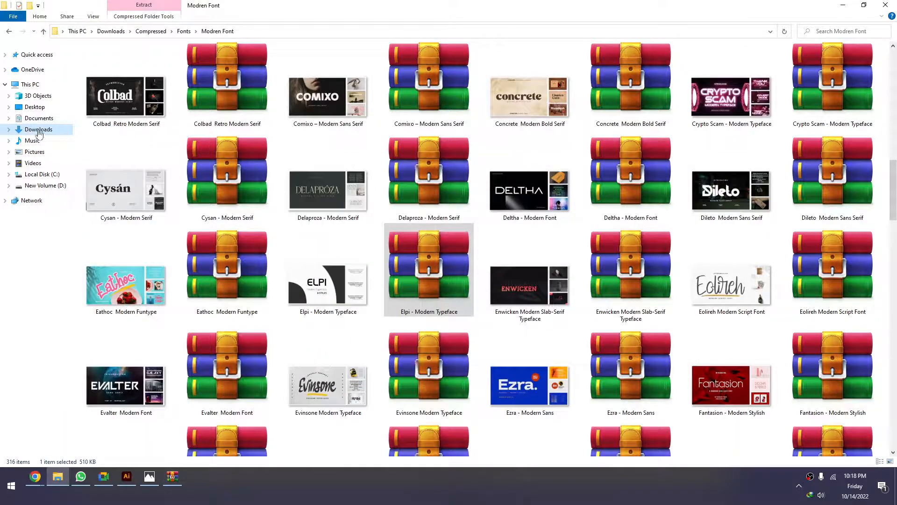
pyautogui.click(38, 129)
pyautogui.doubleClick(256, 82)
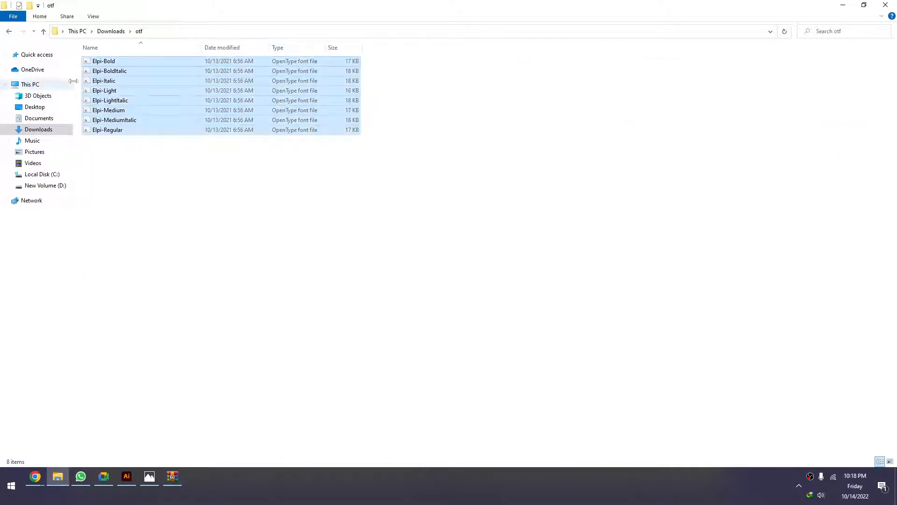
pyautogui.rightClick(102, 62)
pyautogui.click(132, 92)
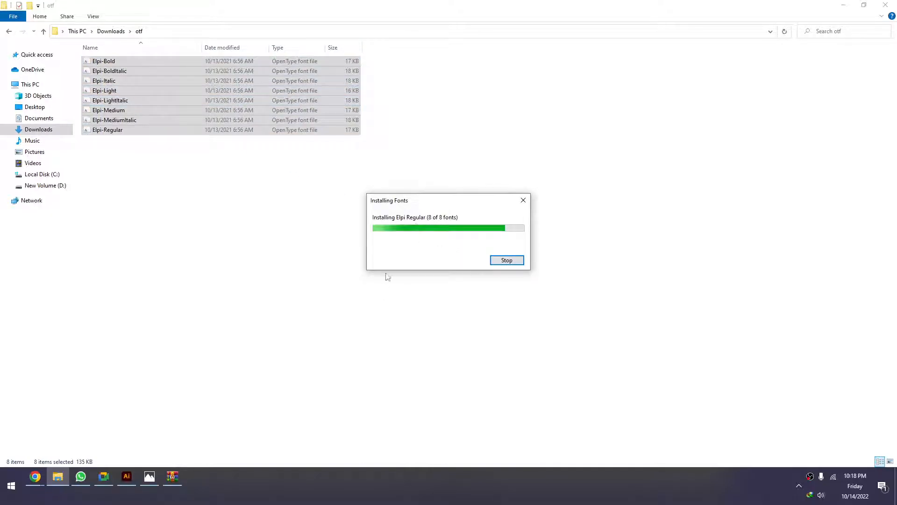
# Close the Elpi archive and, back in Illustrator, set the MEDIA text's font to Elpi Bold
pyautogui.click(170, 476)
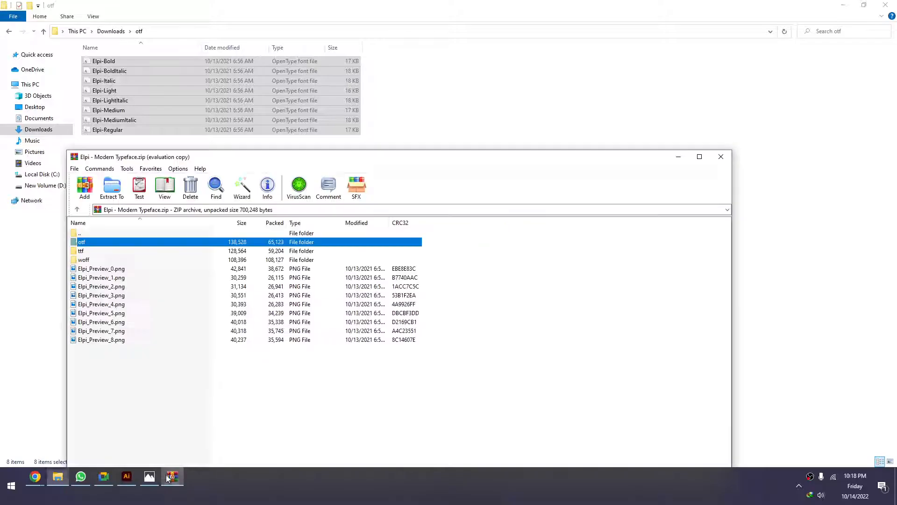
pyautogui.click(721, 158)
pyautogui.click(124, 479)
pyautogui.press('z')
pyautogui.moveTo(599, 163); pyautogui.dragTo(339, 295)
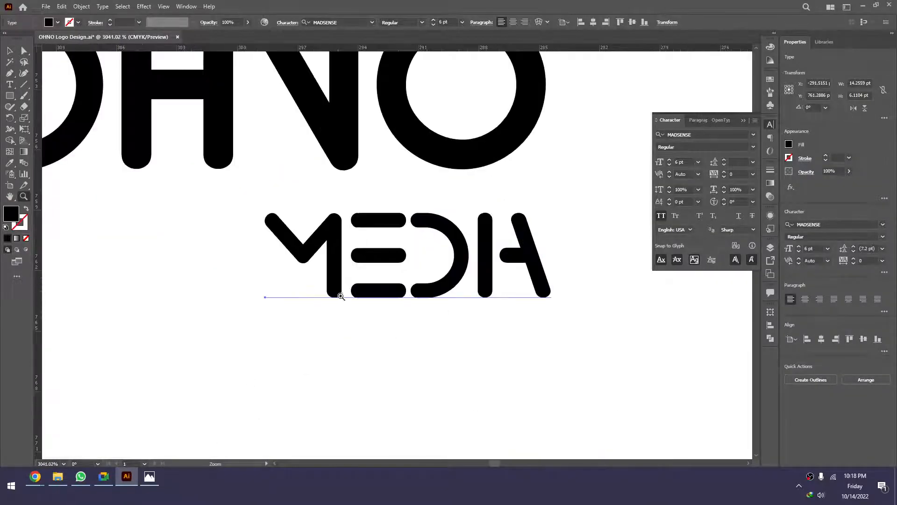
pyautogui.scroll(-4, 366, 280)
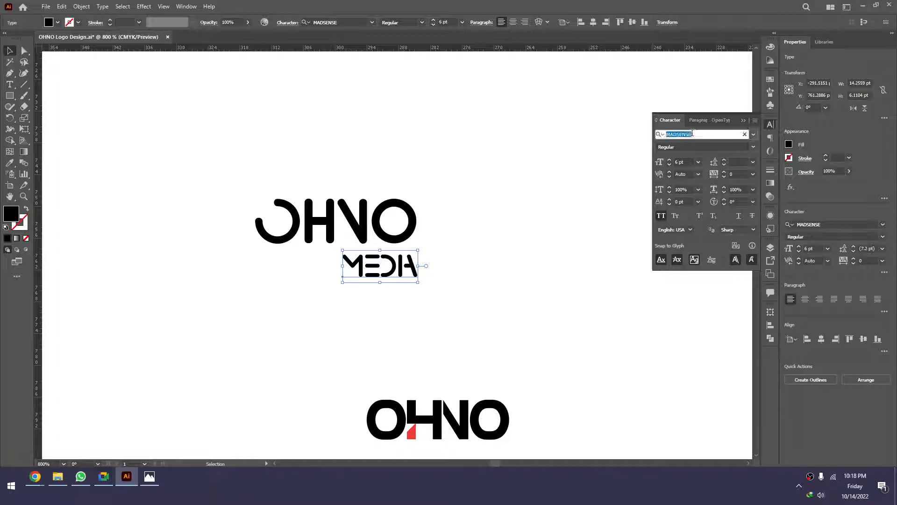
pyautogui.write('El')
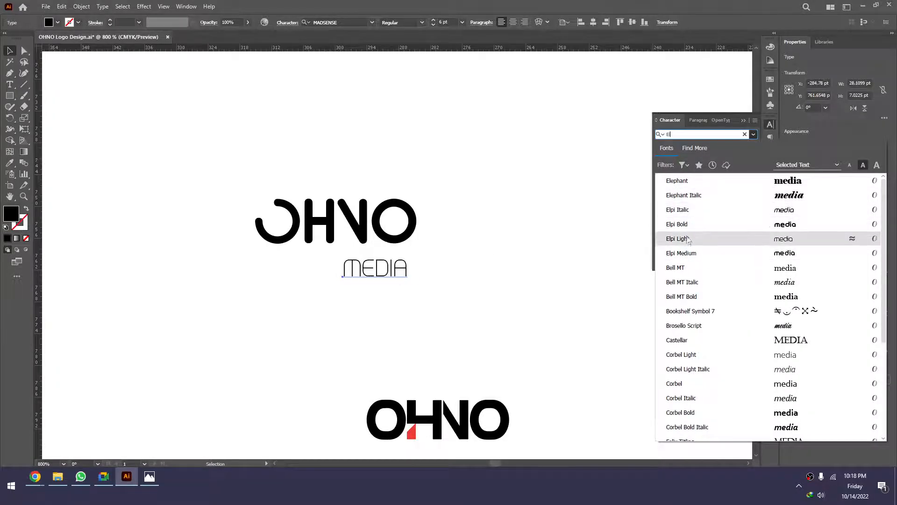
pyautogui.click(677, 224)
# Move MEDIA slightly closer beneath the open-O OHNO wordmark and align their right edges
pyautogui.click(300, 297)
pyautogui.scroll(1, 413, 315)
pyautogui.moveTo(410, 310)
pyautogui.mouseDown()
pyautogui.moveTo(393, 305)
pyautogui.moveTo(400, 306)
pyautogui.mouseUp()
pyautogui.moveTo(466, 228); pyautogui.dragTo(340, 324)
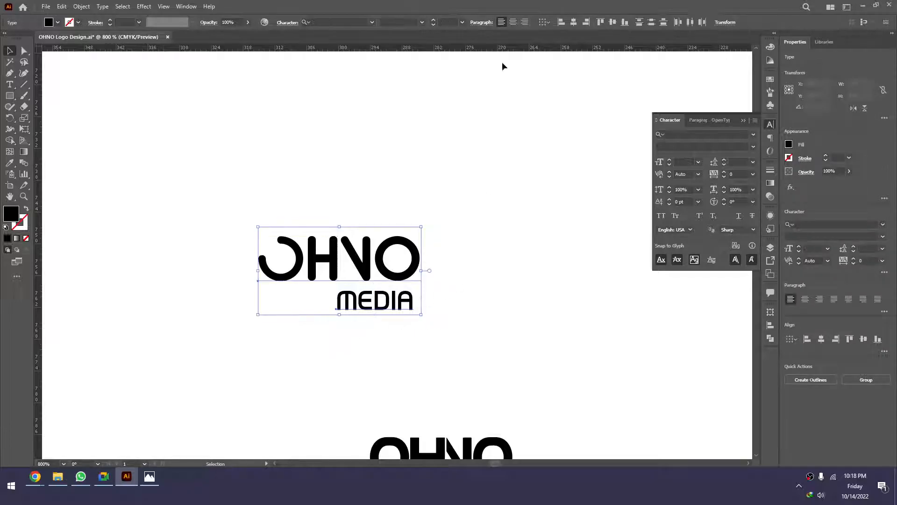
pyautogui.click(557, 178)
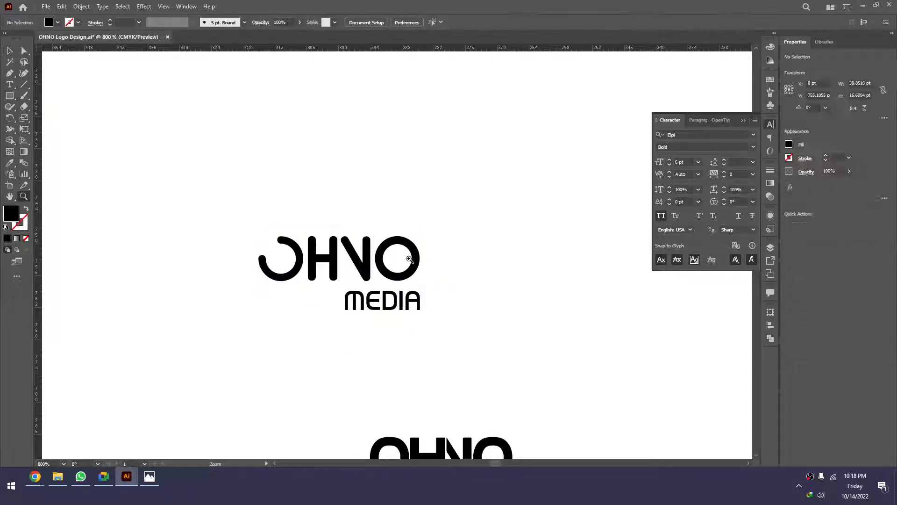
# Move the MEDIA text along its line so it lines up with the left edge of the OHNO wordmark
pyautogui.scroll(-2, 409, 257)
pyautogui.click(450, 272)
pyautogui.moveTo(450, 274); pyautogui.dragTo(398, 274)
pyautogui.click(485, 224)
pyautogui.press('z')
pyautogui.moveTo(487, 211); pyautogui.dragTo(329, 315)
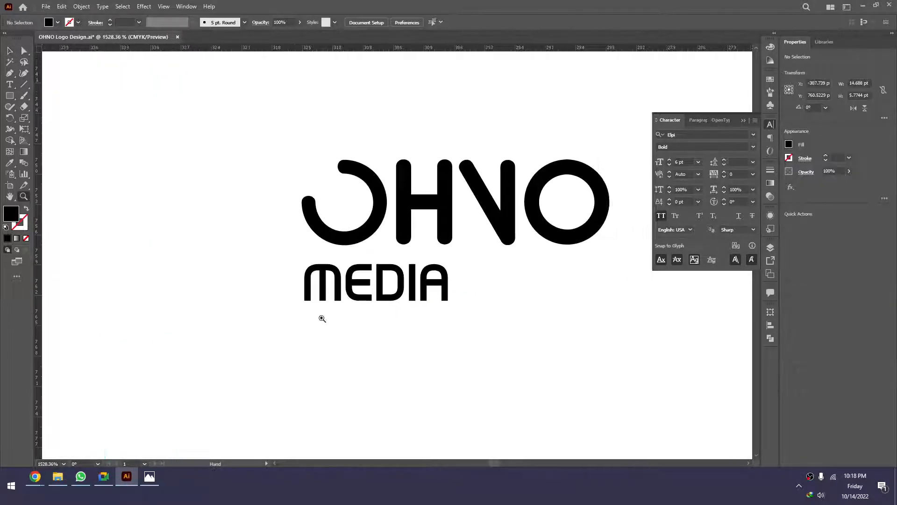
# Try the Elpi Italic style on the MEDIA text
pyautogui.press('v')
pyautogui.click(444, 293)
pyautogui.moveTo(453, 295); pyautogui.dragTo(320, 294)
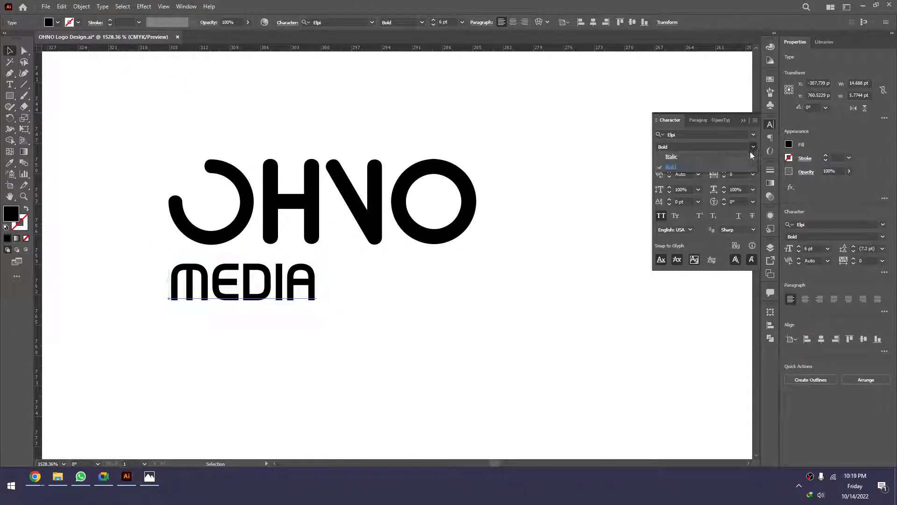
pyautogui.click(700, 157)
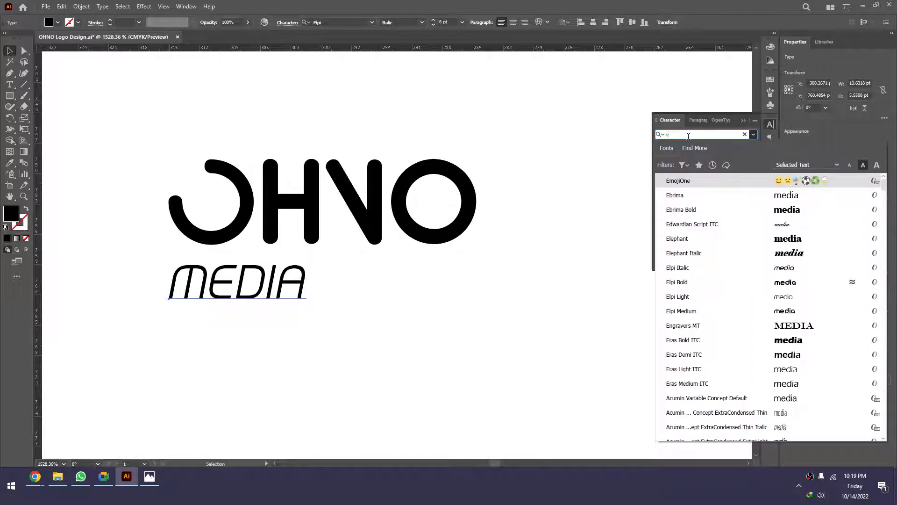
# Search the font list for "elp" and set the MEDIA text to Elpi Light
pyautogui.write('c')
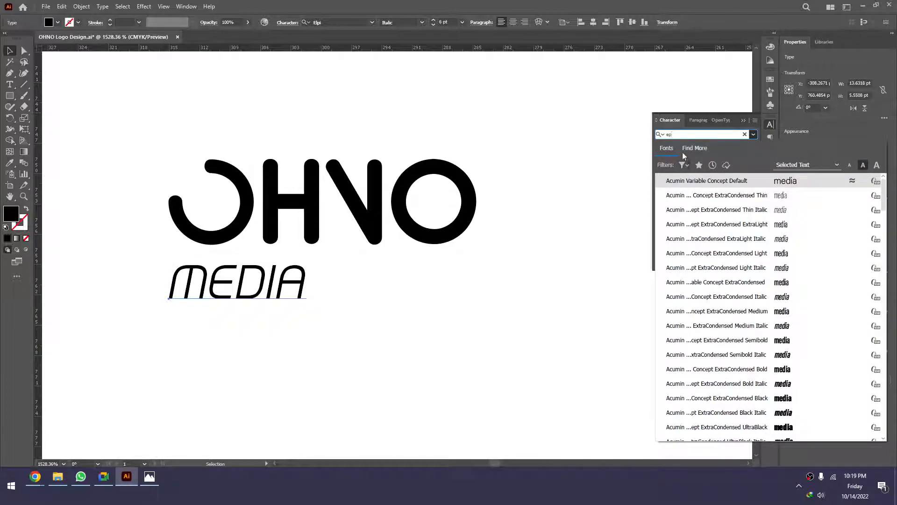
pyautogui.press('BackSpace')
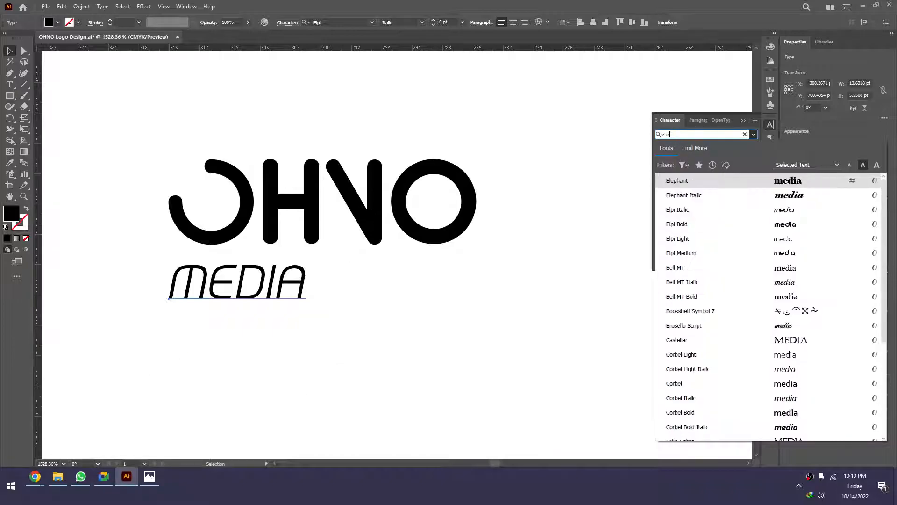
pyautogui.write('lp')
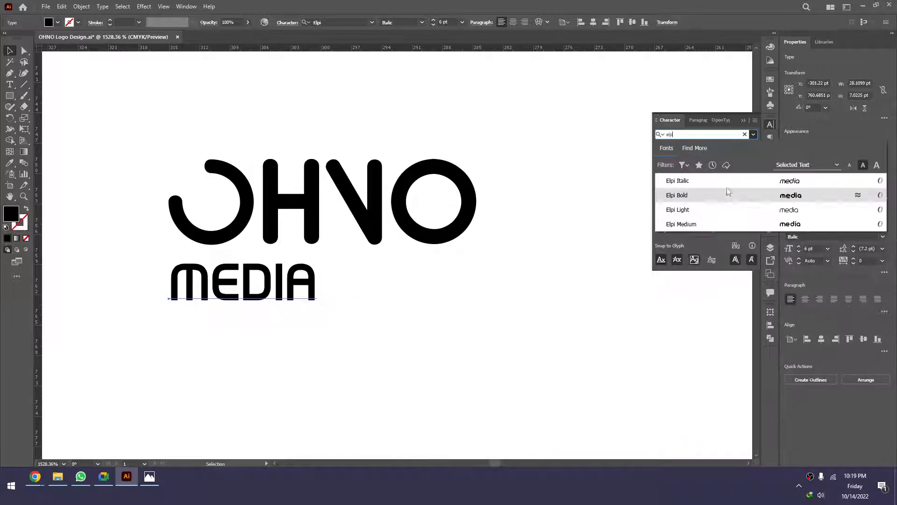
pyautogui.click(704, 212)
pyautogui.click(255, 320)
pyautogui.press('z')
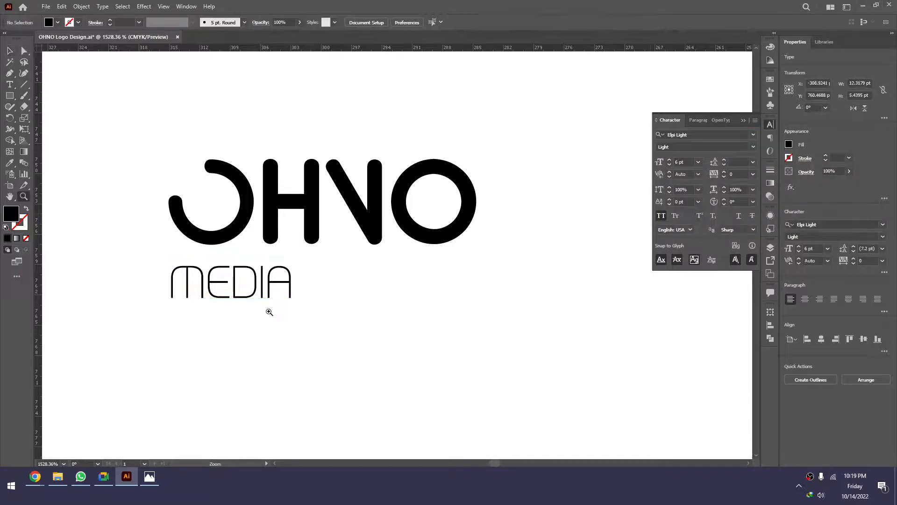
# Move the MEDIA text slightly closer beneath the open-O OHNO wordmark
pyautogui.scroll(-4, 270, 311)
pyautogui.moveTo(399, 251); pyautogui.dragTo(153, 361)
pyautogui.press('v')
pyautogui.moveTo(321, 277); pyautogui.dragTo(320, 272)
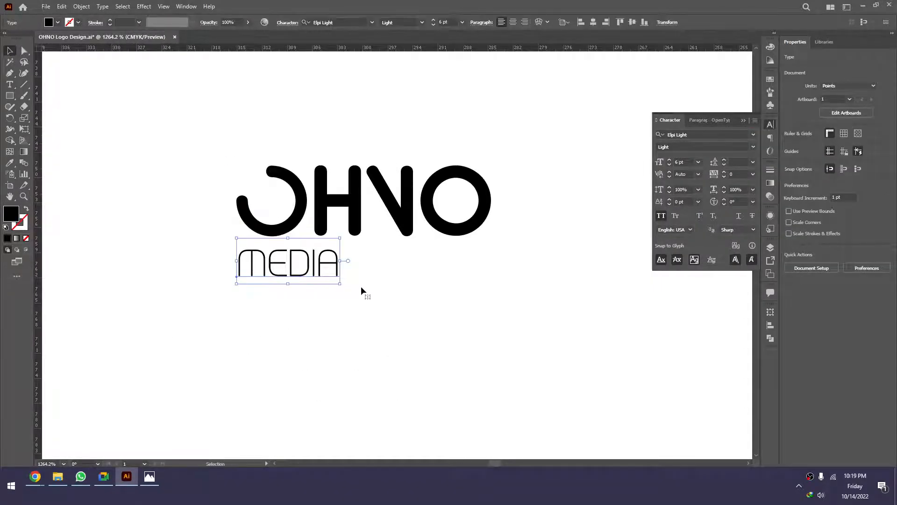
# Try tracking of 200 on the MEDIA text, and set it to 500
pyautogui.click(752, 174)
pyautogui.click(765, 321)
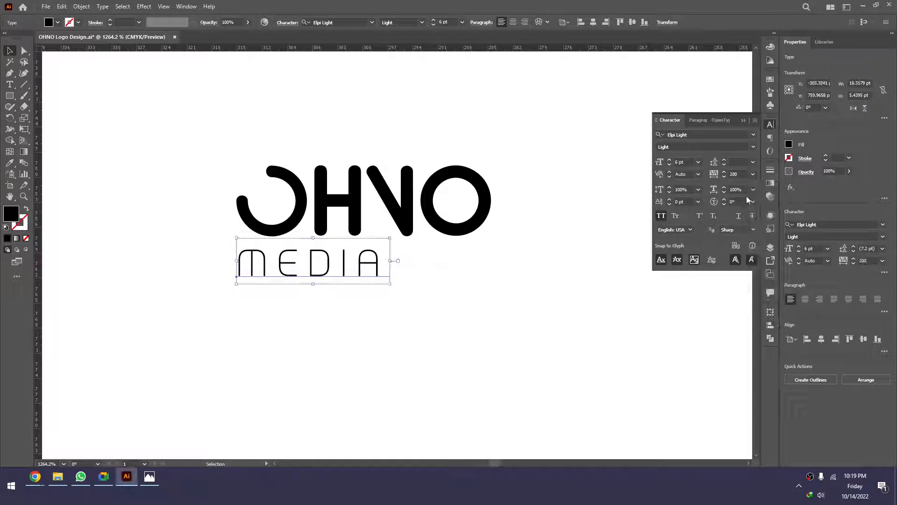
pyautogui.doubleClick(742, 173)
pyautogui.write('500')
pyautogui.press('Return')
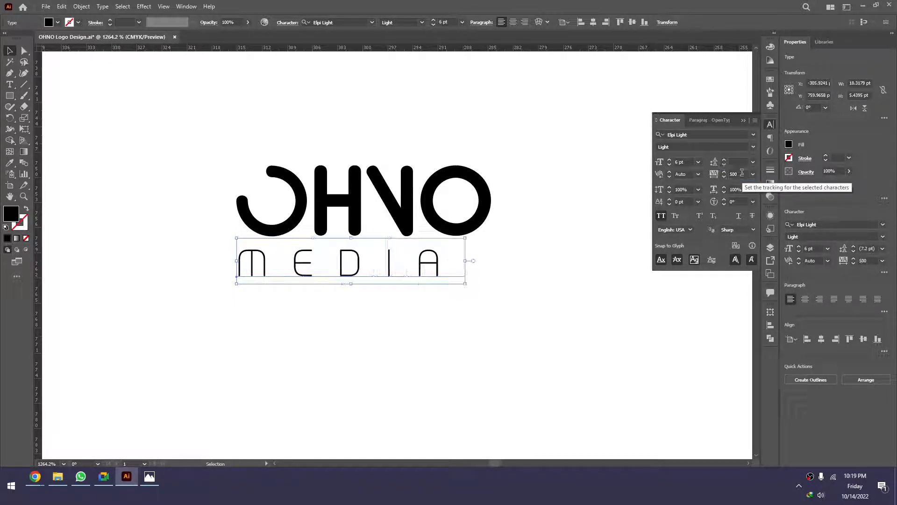
# Shift MEDIA toward the right end of OHNO and set the tracking of its final A to 0
pyautogui.click(623, 278)
pyautogui.moveTo(422, 267); pyautogui.dragTo(469, 266)
pyautogui.scroll(-4, 538, 286)
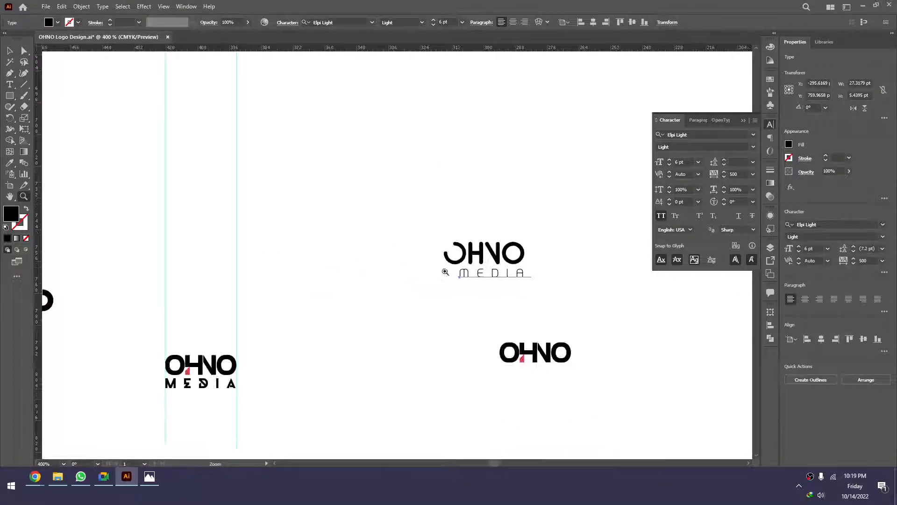
pyautogui.click(560, 278)
pyautogui.doubleClick(511, 274)
pyautogui.moveTo(514, 273); pyautogui.dragTo(540, 273)
pyautogui.doubleClick(744, 174)
pyautogui.write('0')
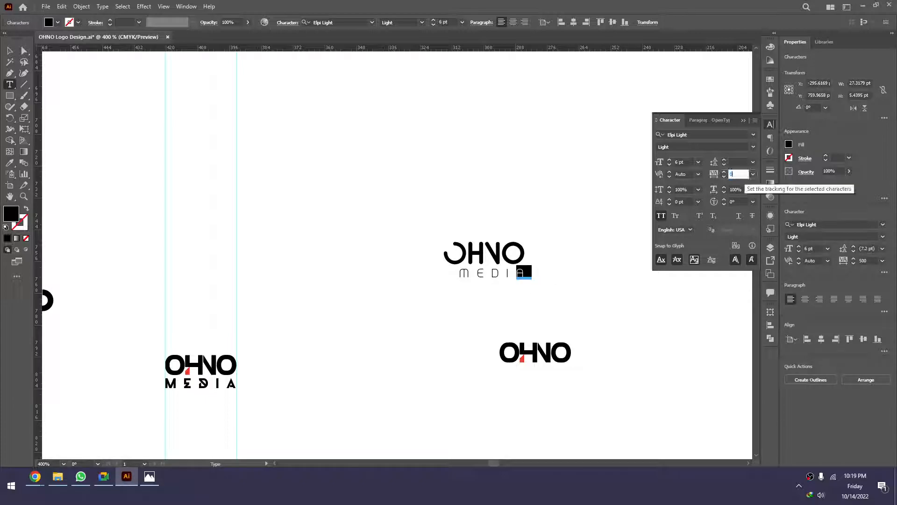
pyautogui.press('Escape')
# Align the OHNO wordmark and MEDIA text on their horizontal centres
pyautogui.moveTo(556, 241); pyautogui.dragTo(425, 300)
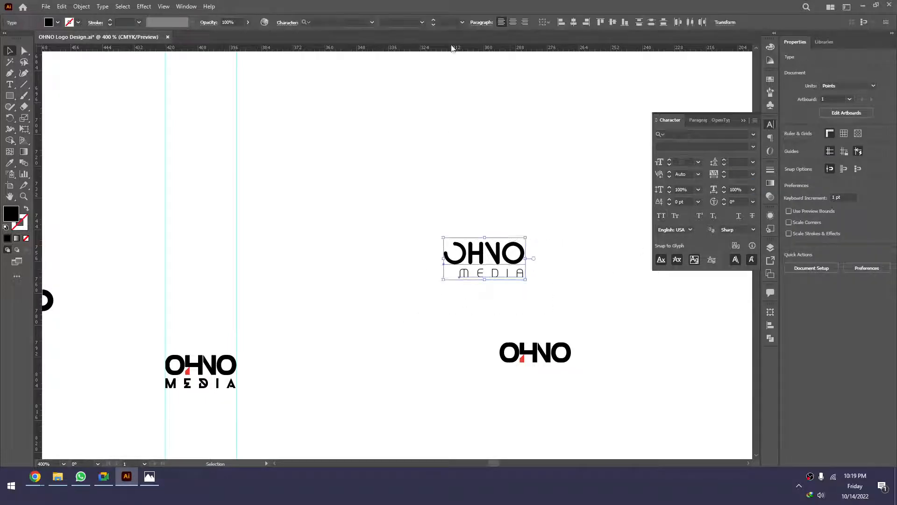
pyautogui.click(573, 23)
pyautogui.click(563, 176)
# Move the centred MEDIA text about 1.2 pt farther down from the OHNO wordmark
pyautogui.scroll(-4, 565, 222)
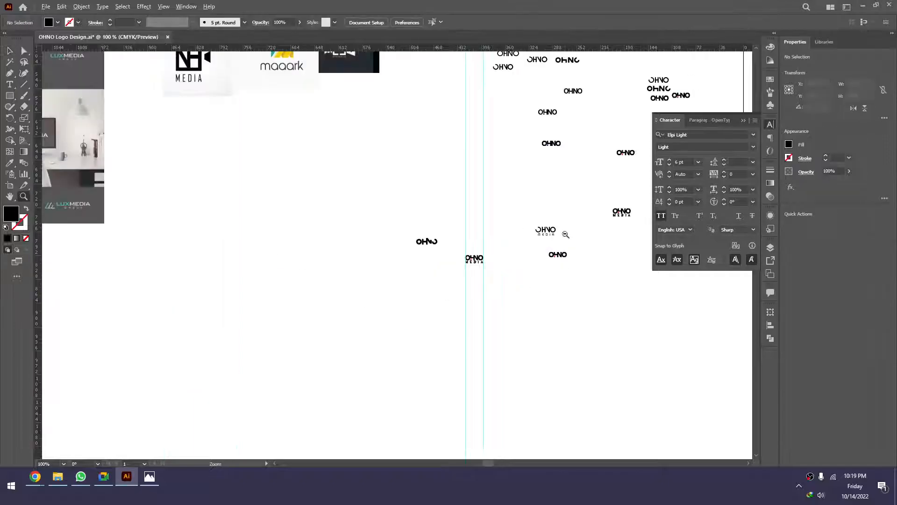
pyautogui.moveTo(542, 262); pyautogui.dragTo(473, 262)
pyautogui.moveTo(498, 222); pyautogui.dragTo(411, 263)
pyautogui.moveTo(538, 230); pyautogui.dragTo(464, 236)
pyautogui.press('v')
pyautogui.moveTo(520, 200); pyautogui.dragTo(521, 205)
pyautogui.click(536, 251)
# Change the font of the spaced MEDIA text to Elpi Medium
pyautogui.scroll(-2, 536, 250)
pyautogui.moveTo(537, 251); pyautogui.dragTo(429, 227)
pyautogui.press('z')
pyautogui.scroll(-2, 370, 230)
pyautogui.scroll(-1, 400, 235)
pyautogui.moveTo(426, 190); pyautogui.dragTo(378, 252)
pyautogui.scroll(-2, 518, 249)
pyautogui.scroll(-3, 518, 249)
pyautogui.press('v')
pyautogui.click(457, 202)
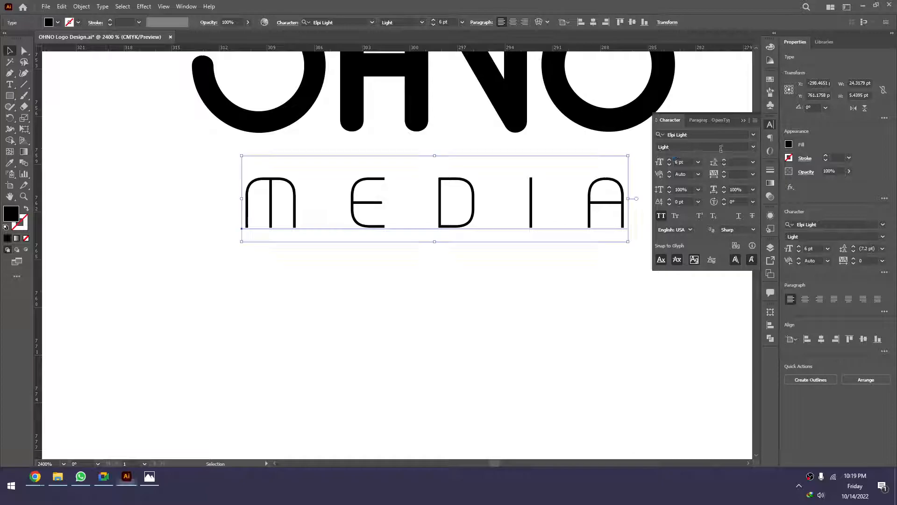
pyautogui.click(714, 134)
pyautogui.click(714, 134)
pyautogui.press('BackSpace')
pyautogui.press('BackSpace')
pyautogui.press('BackSpace')
pyautogui.press('BackSpace')
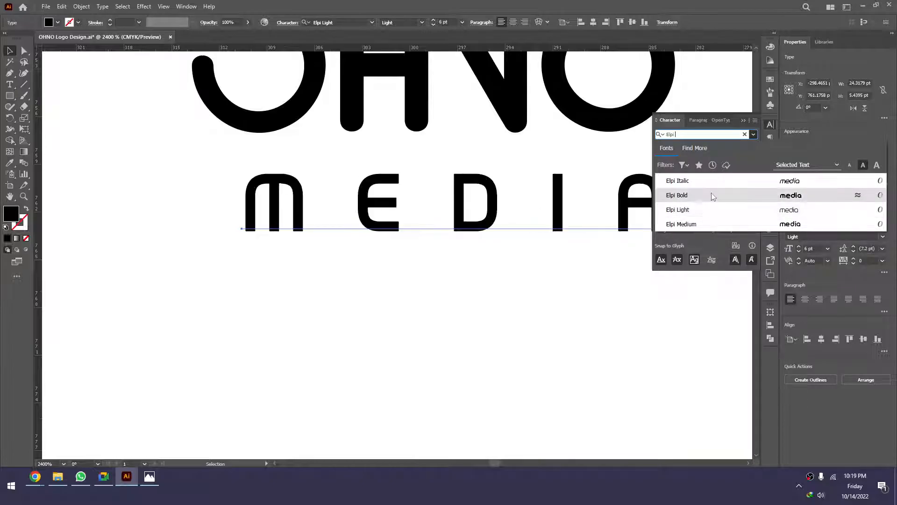
pyautogui.click(712, 229)
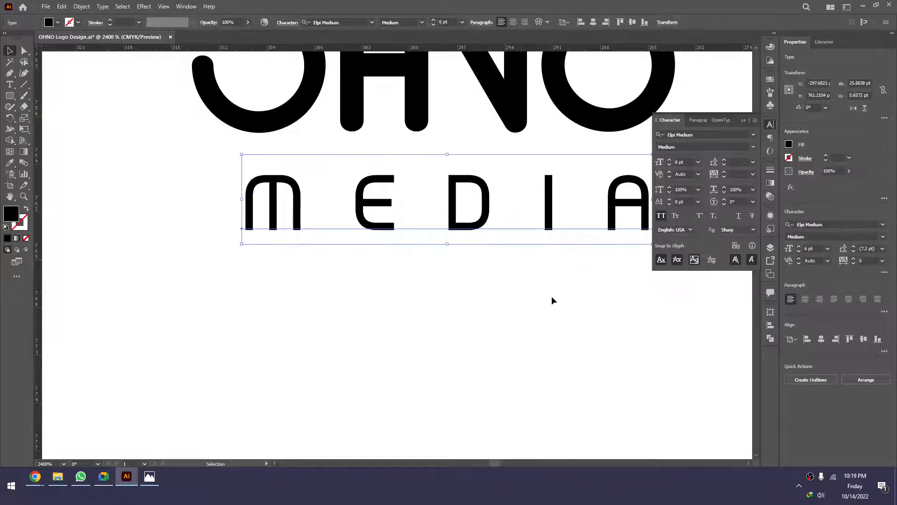
# Duplicate the open-O OHNO MEDIA logo into the empty area to its right
pyautogui.click(552, 297)
pyautogui.keyDown('ctrl'); pyautogui.keyDown('alt'); pyautogui.click(558, 261); pyautogui.keyUp('alt'); pyautogui.keyUp('ctrl')
pyautogui.keyDown('ctrl'); pyautogui.keyDown('alt'); pyautogui.click(558, 261); pyautogui.keyUp('alt'); pyautogui.keyUp('ctrl')
pyautogui.moveTo(550, 259); pyautogui.dragTo(410, 260)
pyautogui.keyDown('ctrl'); pyautogui.keyDown('alt'); pyautogui.click(468, 264); pyautogui.keyUp('alt'); pyautogui.keyUp('ctrl')
pyautogui.keyDown('ctrl'); pyautogui.keyDown('alt'); pyautogui.click(469, 264); pyautogui.keyUp('alt'); pyautogui.keyUp('ctrl')
pyautogui.keyDown('ctrl'); pyautogui.keyDown('alt'); pyautogui.click(468, 265); pyautogui.keyUp('alt'); pyautogui.keyUp('ctrl')
pyautogui.keyDown('ctrl'); pyautogui.keyDown('alt'); pyautogui.click(469, 265); pyautogui.keyUp('alt'); pyautogui.keyUp('ctrl')
pyautogui.moveTo(446, 212); pyautogui.dragTo(360, 263)
pyautogui.moveTo(460, 258); pyautogui.dragTo(668, 306)
pyautogui.keyDown('ctrl'); pyautogui.moveTo(585, 280); pyautogui.dragTo(644, 338); pyautogui.keyUp('ctrl')
pyautogui.moveTo(621, 303); pyautogui.dragTo(477, 286)
pyautogui.keyDown('ctrl'); pyautogui.keyDown('alt'); pyautogui.click(513, 295); pyautogui.keyUp('alt'); pyautogui.keyUp('ctrl')
pyautogui.keyDown('ctrl'); pyautogui.keyDown('alt'); pyautogui.click(513, 296); pyautogui.keyUp('alt'); pyautogui.keyUp('ctrl')
pyautogui.keyDown('ctrl'); pyautogui.keyDown('alt'); pyautogui.click(512, 296); pyautogui.keyUp('alt'); pyautogui.keyUp('ctrl')
pyautogui.keyDown('ctrl'); pyautogui.keyDown('alt'); pyautogui.click(512, 296); pyautogui.keyUp('alt'); pyautogui.keyUp('ctrl')
pyautogui.click(514, 323)
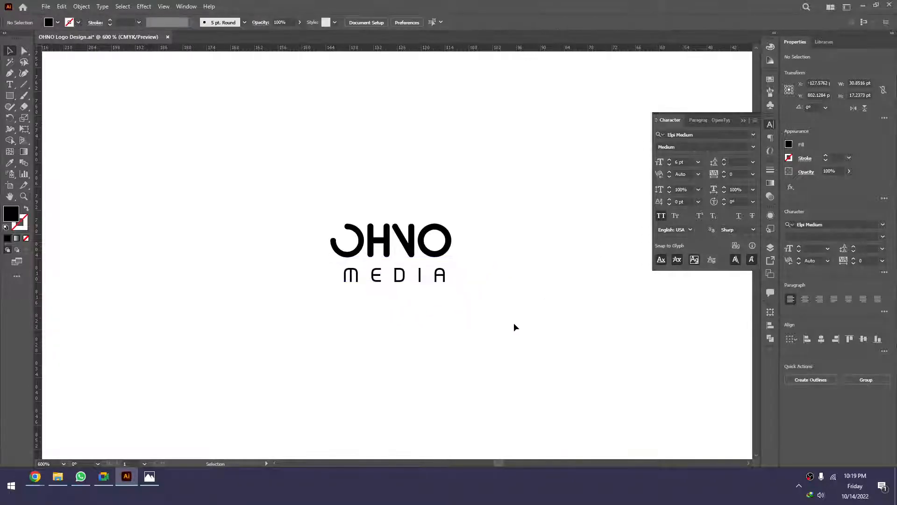
# Duplicate the new logo copy again, placing this copy below and to the right of it
pyautogui.keyDown('ctrl'); pyautogui.keyDown('alt'); pyautogui.click(505, 314); pyautogui.keyUp('alt'); pyautogui.keyUp('ctrl')
pyautogui.keyDown('ctrl'); pyautogui.keyDown('alt'); pyautogui.click(505, 314); pyautogui.keyUp('alt'); pyautogui.keyUp('ctrl')
pyautogui.moveTo(474, 321); pyautogui.dragTo(425, 283)
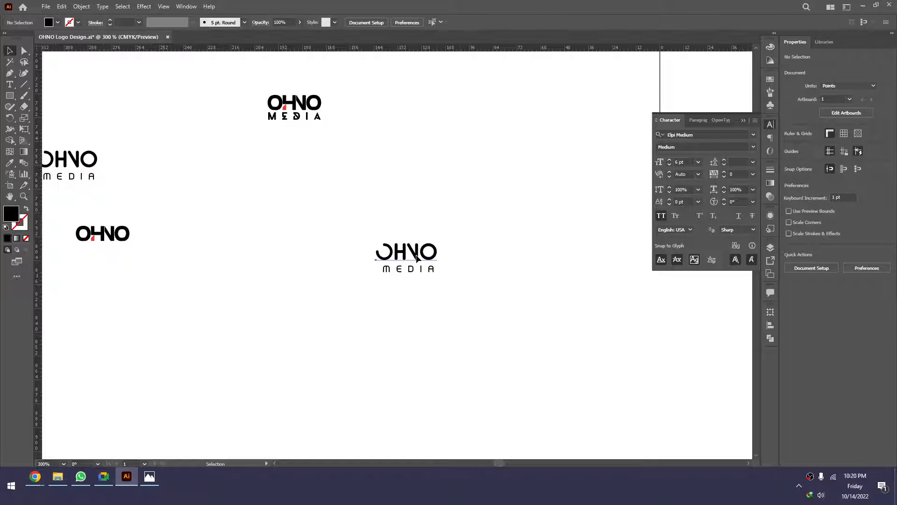
pyautogui.click(418, 258)
pyautogui.moveTo(495, 335); pyautogui.dragTo(464, 325)
pyautogui.hotkey('ctrl', 'space')
pyautogui.moveTo(521, 291); pyautogui.dragTo(419, 351)
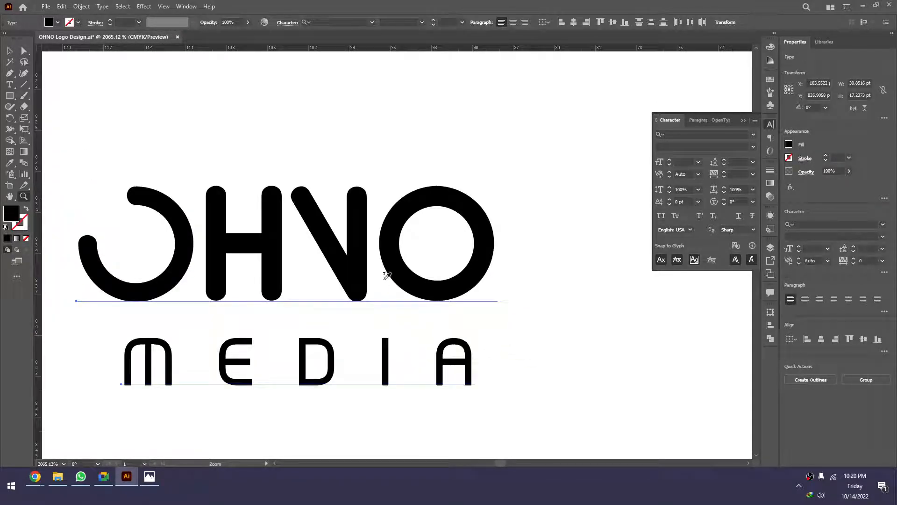
# Try applying the OHNO wordmark's MADSENSE Regular 12 pt text style to both lines of the newest copy
pyautogui.click(368, 255)
pyautogui.press('v')
pyautogui.scroll(-2, 556, 307)
pyautogui.keyDown('ctrl'); pyautogui.click(583, 330); pyautogui.keyUp('ctrl')
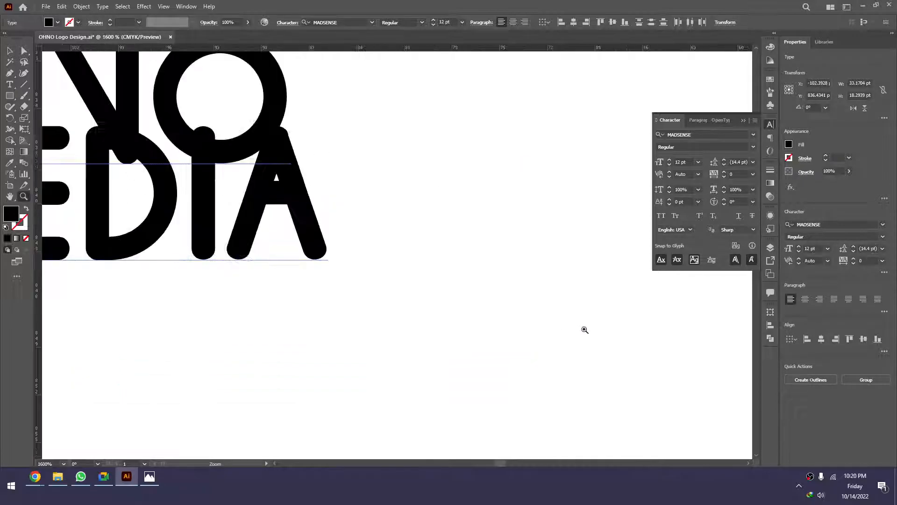
pyautogui.hotkey('ctrl', 'z')
# Apply MEDIA's Elpi Medium 6 pt text style to both lines of the newest copy
pyautogui.press('i')
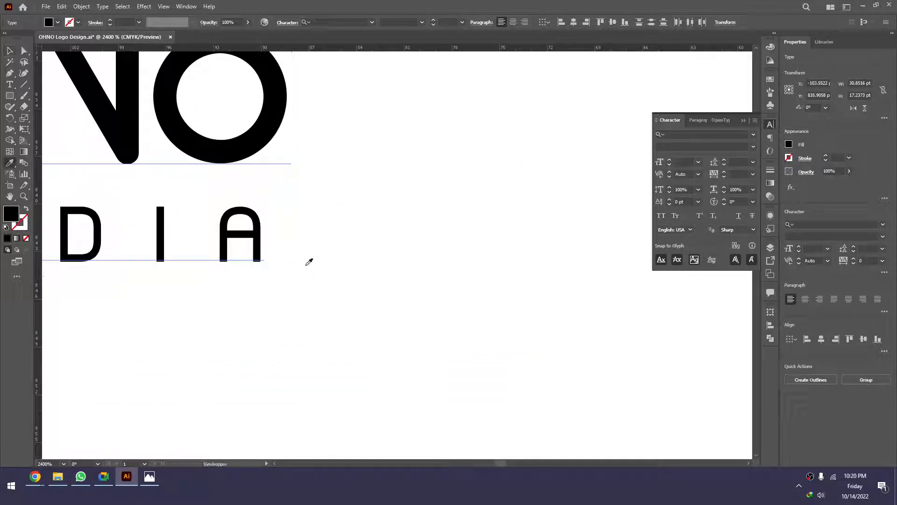
pyautogui.click(254, 231)
pyautogui.press('v')
pyautogui.keyDown('ctrl'); pyautogui.keyDown('alt'); pyautogui.click(329, 249); pyautogui.keyUp('alt'); pyautogui.keyUp('ctrl')
pyautogui.keyDown('ctrl'); pyautogui.keyDown('alt'); pyautogui.click(330, 249); pyautogui.keyUp('alt'); pyautogui.keyUp('ctrl')
pyautogui.moveTo(254, 248); pyautogui.dragTo(438, 291)
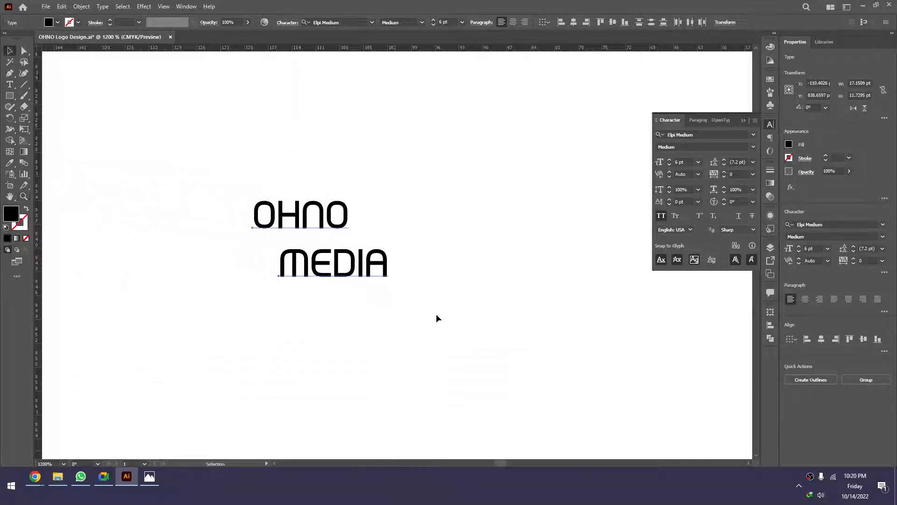
# Line up the right edge of the Elpi OHNO with MEDIA and turn off All Caps on both lines
pyautogui.click(437, 311)
pyautogui.moveTo(302, 226); pyautogui.dragTo(345, 226)
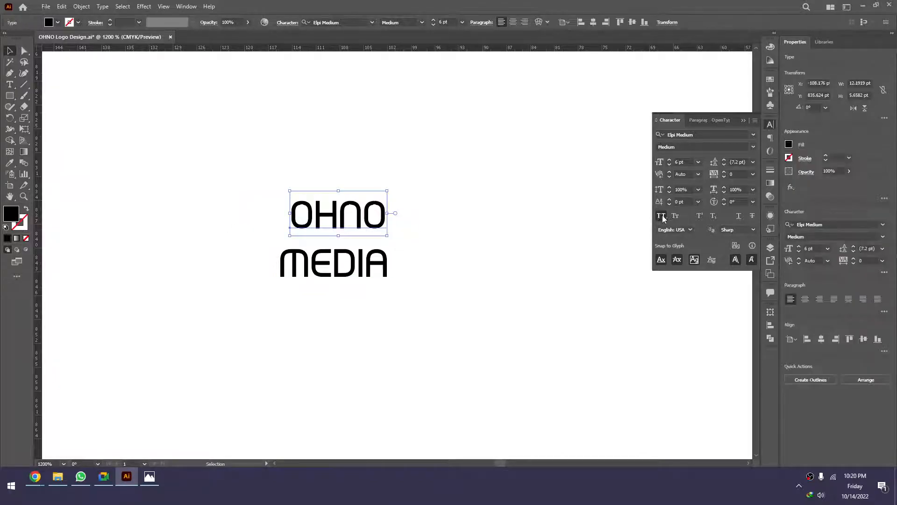
pyautogui.click(661, 216)
pyautogui.click(492, 280)
pyautogui.click(374, 262)
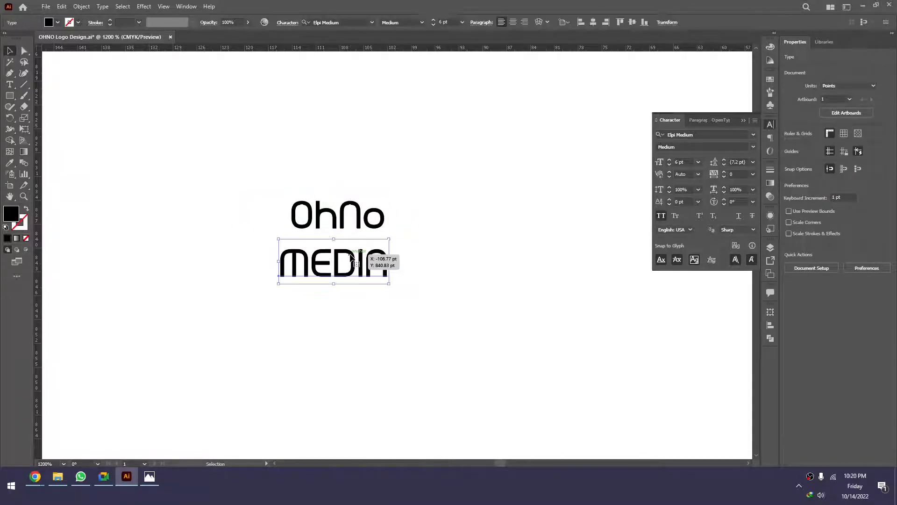
pyautogui.click(662, 216)
pyautogui.click(409, 236)
# Turn off All Caps on the MEDIA text of the open-O logo copy and check the logo up close
pyautogui.keyDown('ctrl'); pyautogui.keyDown('alt'); pyautogui.click(405, 236); pyautogui.keyUp('alt'); pyautogui.keyUp('ctrl')
pyautogui.moveTo(372, 245); pyautogui.dragTo(443, 370)
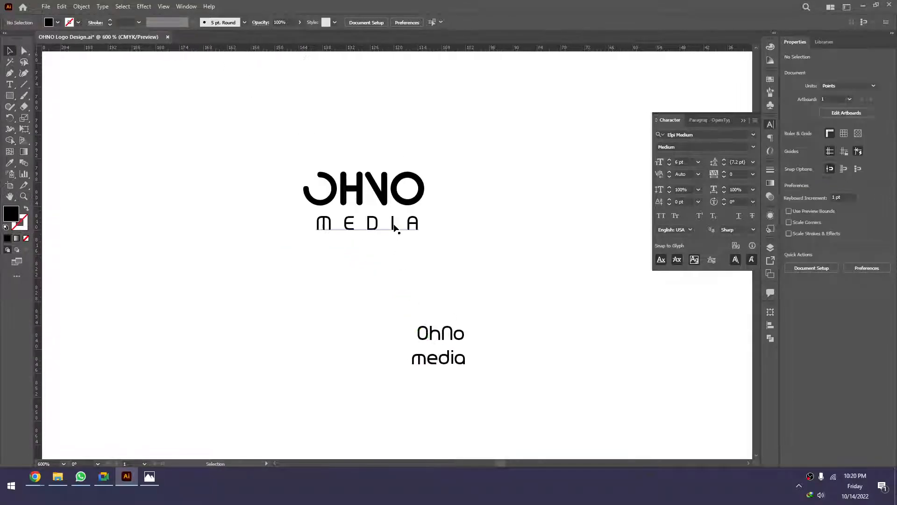
pyautogui.click(395, 228)
pyautogui.click(661, 216)
pyautogui.click(458, 168)
pyautogui.press('z')
pyautogui.click(388, 182)
pyautogui.click(389, 182)
pyautogui.click(389, 182)
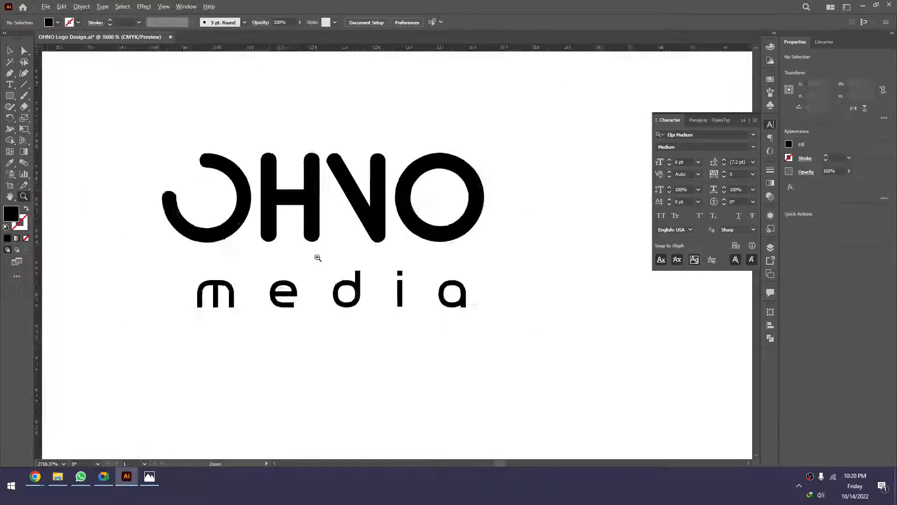
pyautogui.keyDown('alt'); pyautogui.click(315, 255); pyautogui.keyUp('alt')
pyautogui.keyDown('alt'); pyautogui.click(315, 255); pyautogui.keyUp('alt')
# Set the tracking of the lowercase media text under the open-O wordmark to 0
pyautogui.press('v')
pyautogui.click(357, 276)
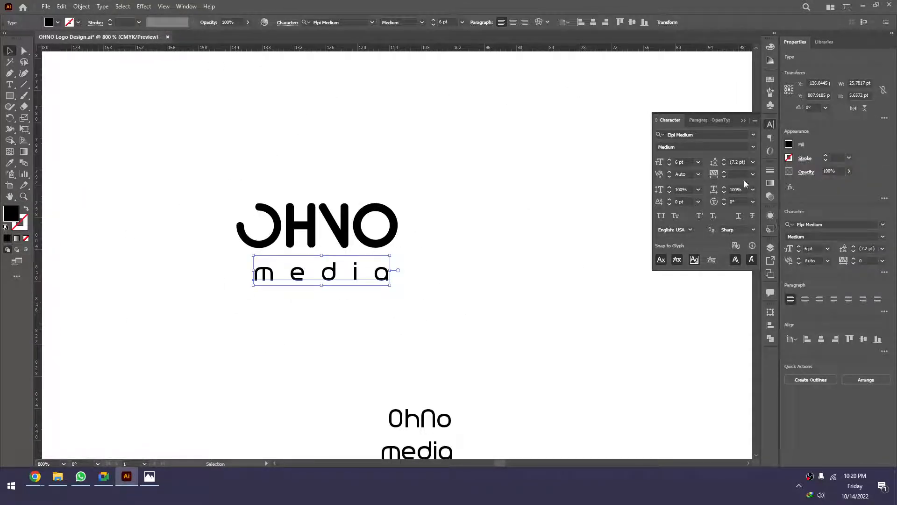
pyautogui.write('0')
pyautogui.press('Return')
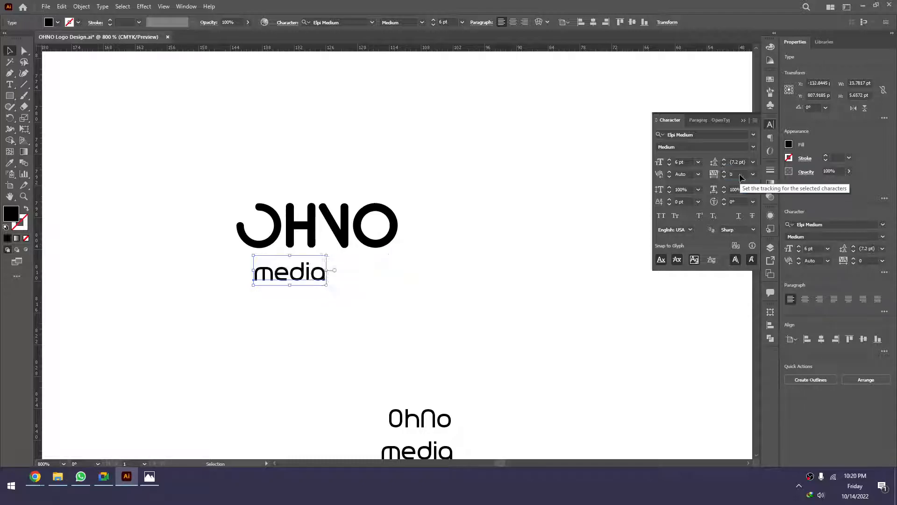
pyautogui.press('Return')
pyautogui.click(497, 309)
pyautogui.click(381, 303)
pyautogui.moveTo(348, 274); pyautogui.dragTo(400, 266)
pyautogui.hotkey('ctrl', 'z')
pyautogui.hotkey('ctrl', 'z')
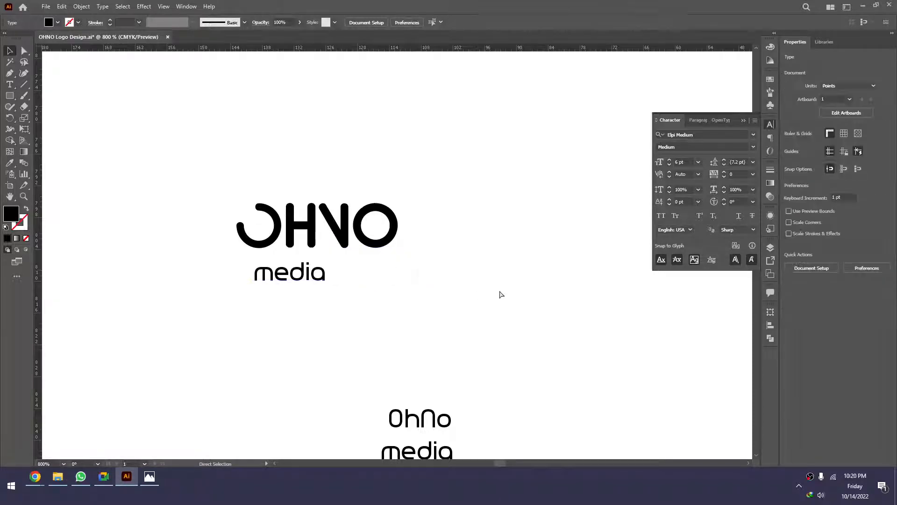
pyautogui.hotkey('ctrl', 'shift', 'z')
# Move media beneath the right end of the open-O wordmark and align the right edges of both texts
pyautogui.click(458, 324)
pyautogui.moveTo(306, 274); pyautogui.dragTo(378, 268)
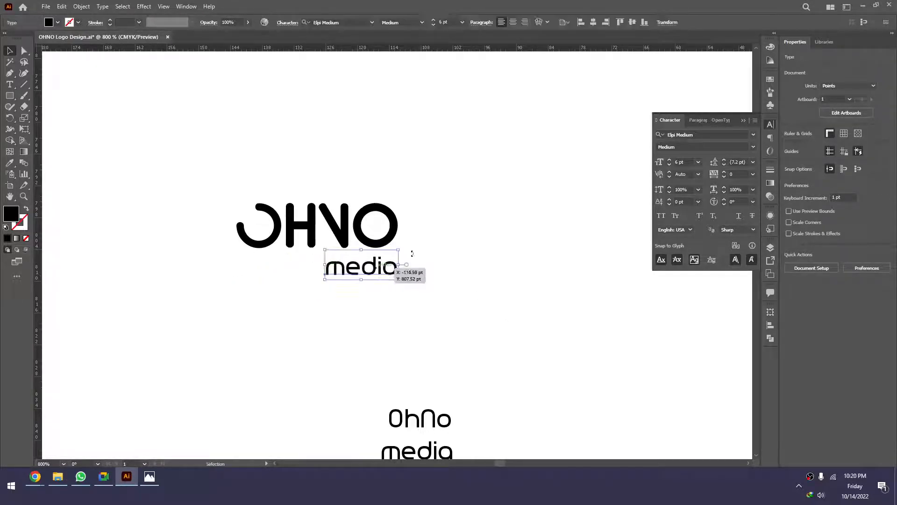
pyautogui.keyDown('shift'); pyautogui.click(345, 238); pyautogui.keyUp('shift')
pyautogui.click(588, 23)
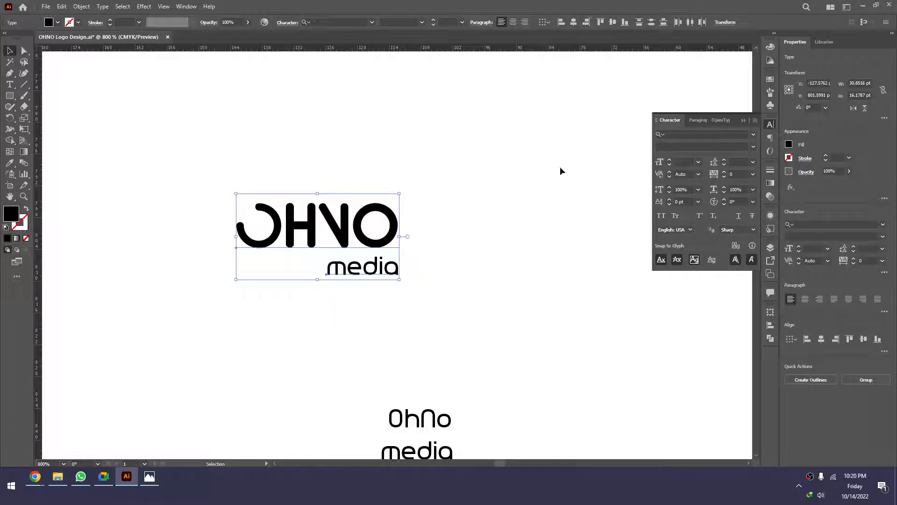
pyautogui.click(528, 187)
# Examine the spacing and right-edge alignment of media beneath the OHNO wordmark up close
pyautogui.click(396, 271)
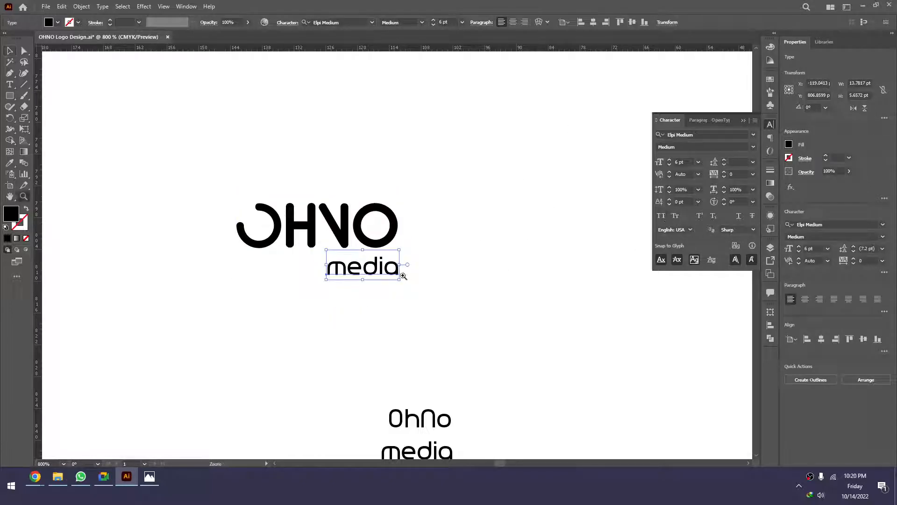
pyautogui.scroll(-4, 405, 277)
pyautogui.moveTo(416, 282); pyautogui.dragTo(381, 275)
pyautogui.click(348, 277)
pyautogui.moveTo(402, 221); pyautogui.dragTo(286, 300)
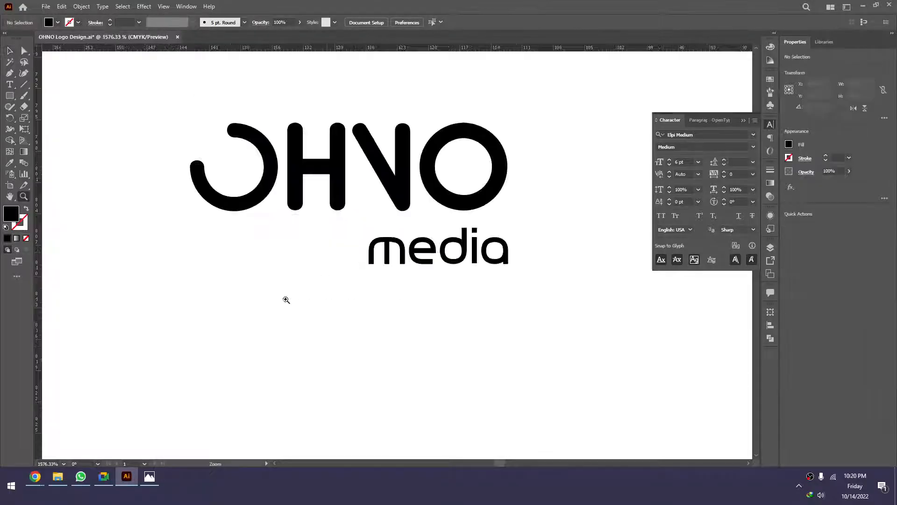
pyautogui.press('v')
pyautogui.click(489, 250)
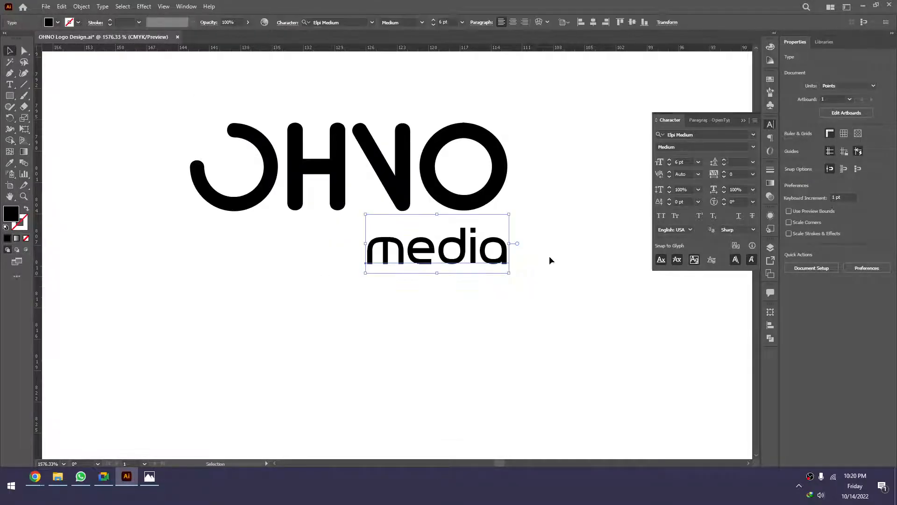
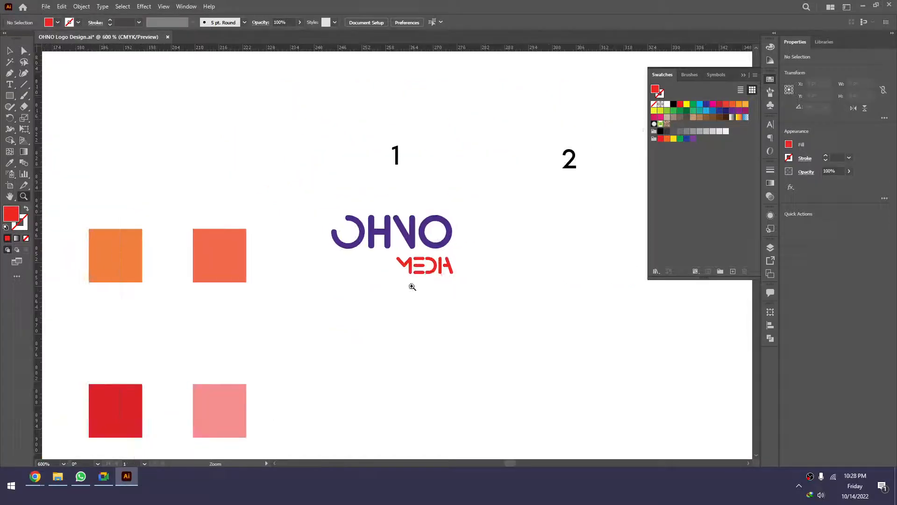
# Inspect the purple-and-red OHNO MEDIA logo under number 1, both up close and beside the colour squares
pyautogui.press('v')
pyautogui.moveTo(412, 287); pyautogui.dragTo(383, 297)
pyautogui.press('z')
pyautogui.click(381, 261)
pyautogui.press('v')
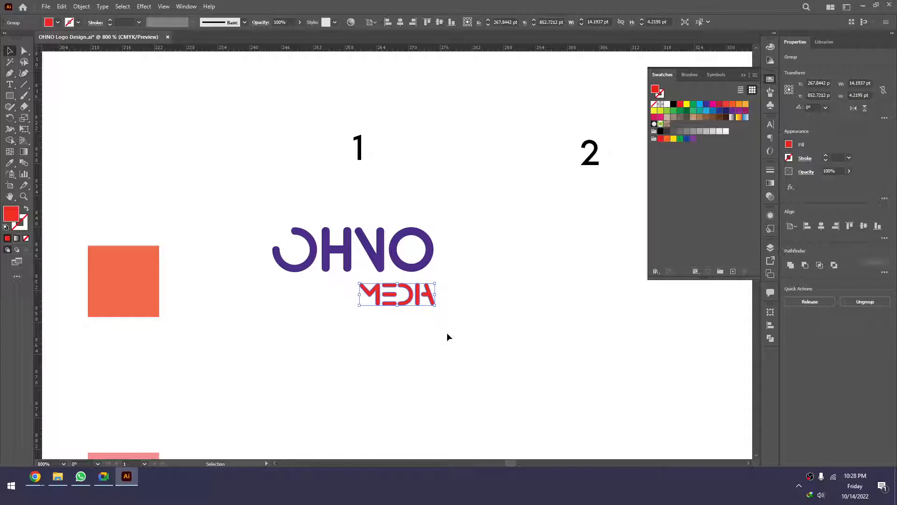
pyautogui.click(446, 334)
pyautogui.press('z')
pyautogui.scroll(-4, 417, 334)
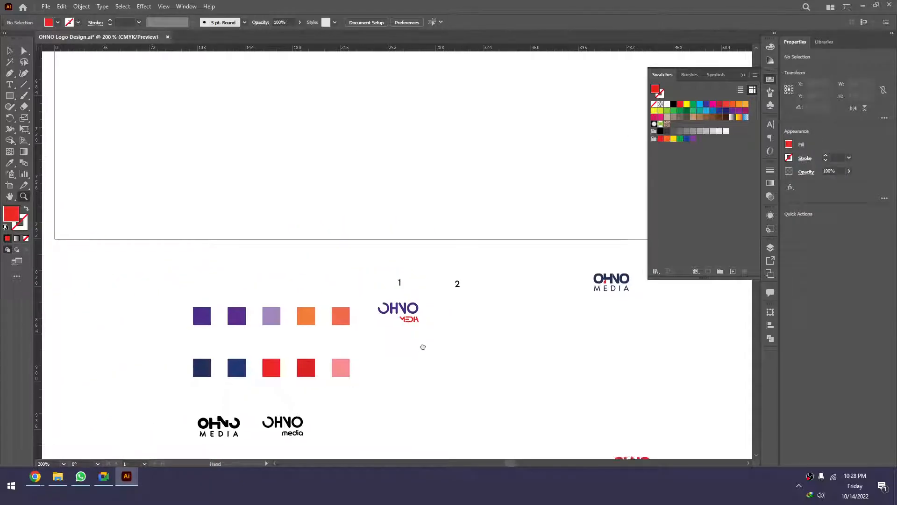
pyautogui.scroll(4, 428, 285)
pyautogui.press('v')
pyautogui.hscroll(1, 513, 307)
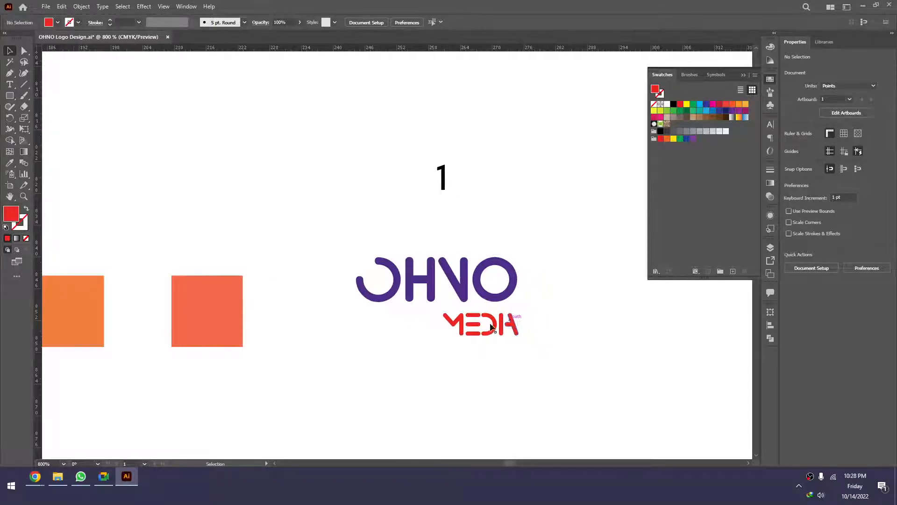
# Examine the open O of the purple OHNO wordmark up close and review the whole logo at a smaller scale
pyautogui.scroll(-3, 484, 322)
pyautogui.hscroll(1, 484, 322)
pyautogui.hotkey('ctrl', 'space')
pyautogui.moveTo(438, 286); pyautogui.dragTo(353, 345)
pyautogui.press('v')
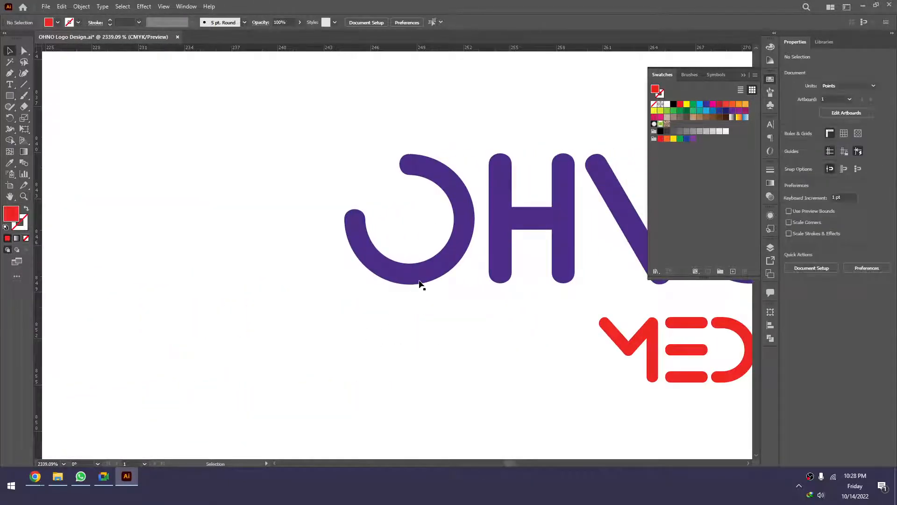
pyautogui.click(421, 282)
pyautogui.hotkey('ctrl', 'shift', 'a')
pyautogui.press('z')
pyautogui.keyDown('alt'); pyautogui.click(485, 328); pyautogui.keyUp('alt')
pyautogui.keyDown('alt'); pyautogui.click(486, 329); pyautogui.keyUp('alt')
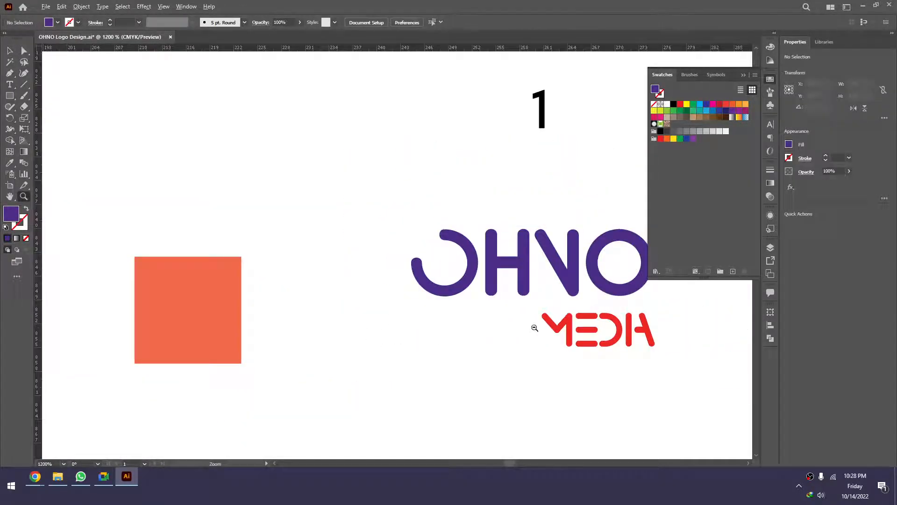
pyautogui.keyDown('alt'); pyautogui.click(537, 326); pyautogui.keyUp('alt')
pyautogui.moveTo(514, 330); pyautogui.dragTo(351, 324)
pyautogui.hotkey('ctrl', 'alt', 'space')
pyautogui.keyDown('alt'); pyautogui.click(525, 340); pyautogui.keyUp('alt')
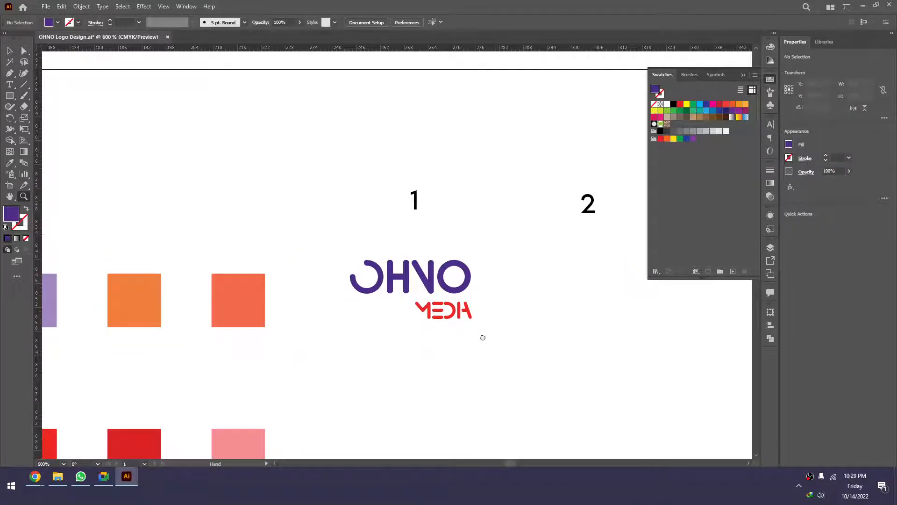
# Duplicate the purple-and-red OHNO MEDIA logo and place the copy beneath number 2
pyautogui.moveTo(483, 337); pyautogui.dragTo(385, 336)
pyautogui.keyDown('alt'); pyautogui.click(563, 331); pyautogui.keyUp('alt')
pyautogui.keyDown('alt'); pyautogui.click(563, 331); pyautogui.keyUp('alt')
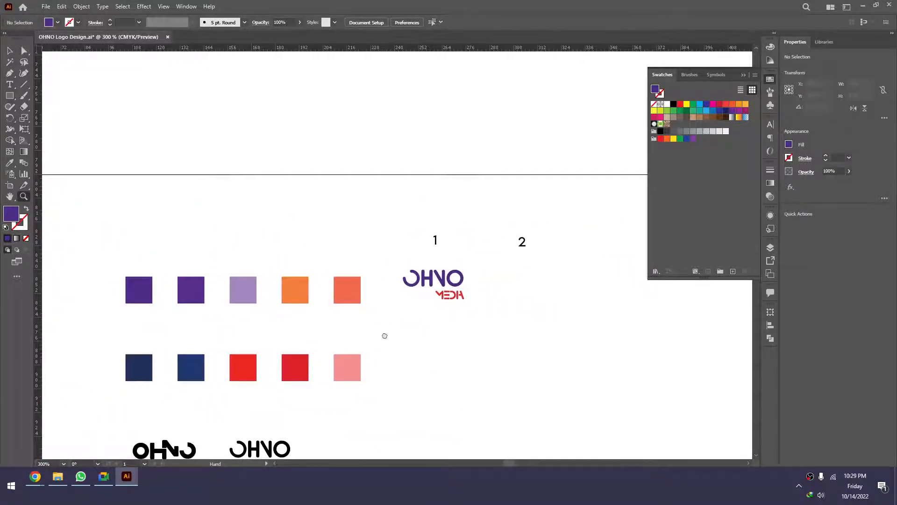
pyautogui.moveTo(464, 330); pyautogui.dragTo(430, 332)
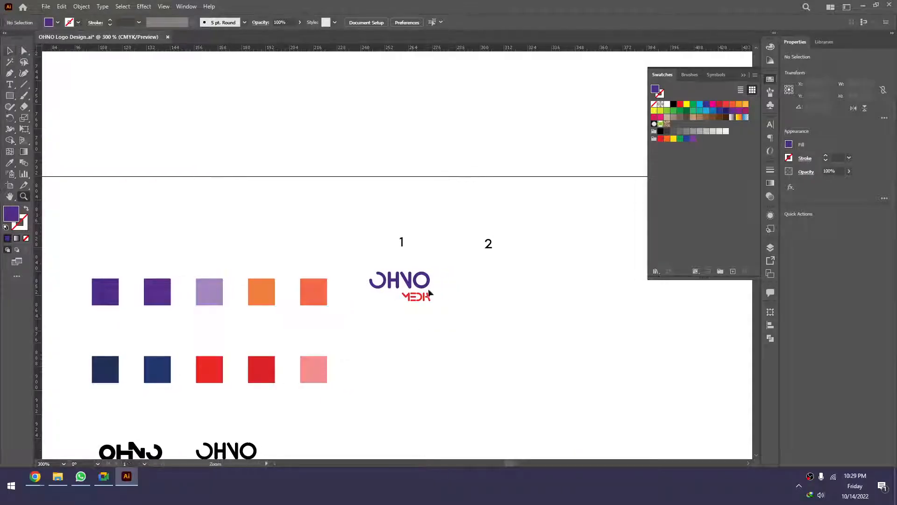
pyautogui.press('v')
pyautogui.moveTo(440, 265); pyautogui.dragTo(510, 281)
pyautogui.click(501, 328)
# Switch to Adobe Color, close the open palette, and open the colour theme of the social media blackboard drawing from the Media search results
pyautogui.hotkey('alt', 'Tab')
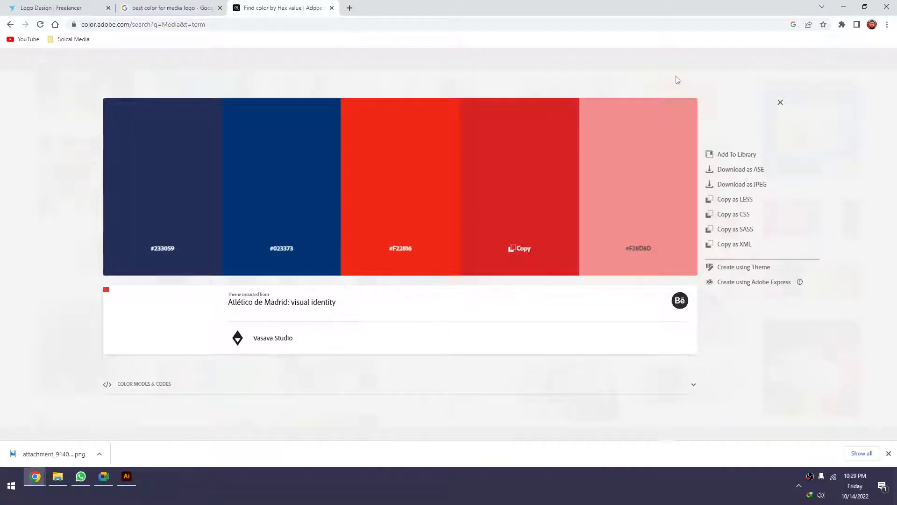
pyautogui.click(780, 101)
pyautogui.scroll(-5, 858, 211)
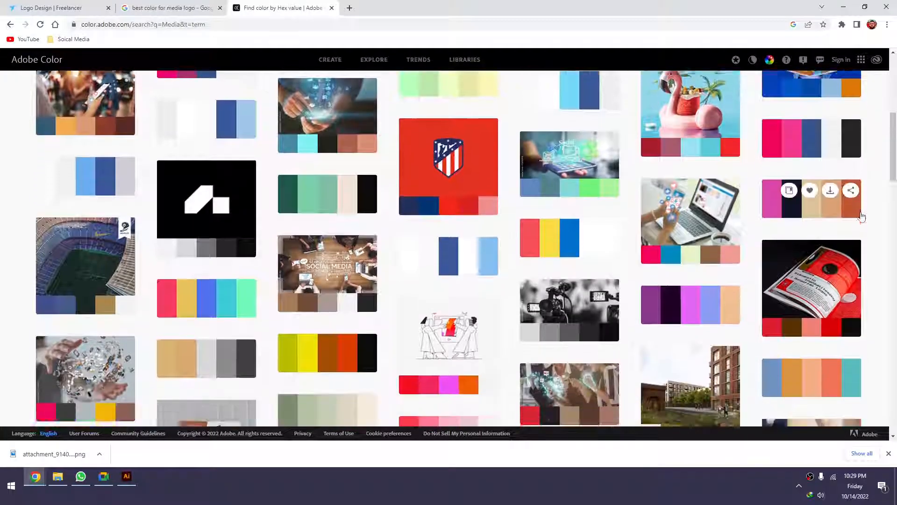
pyautogui.scroll(-3, 878, 213)
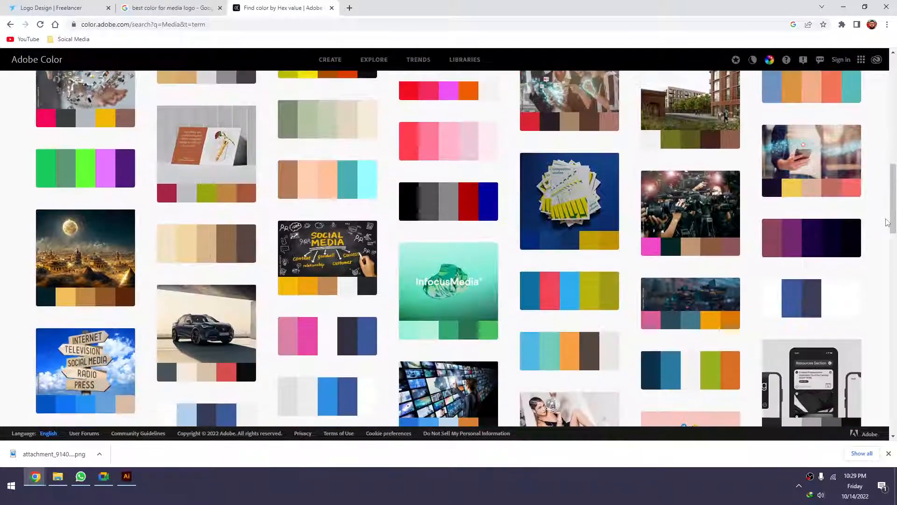
pyautogui.scroll(-1, 887, 222)
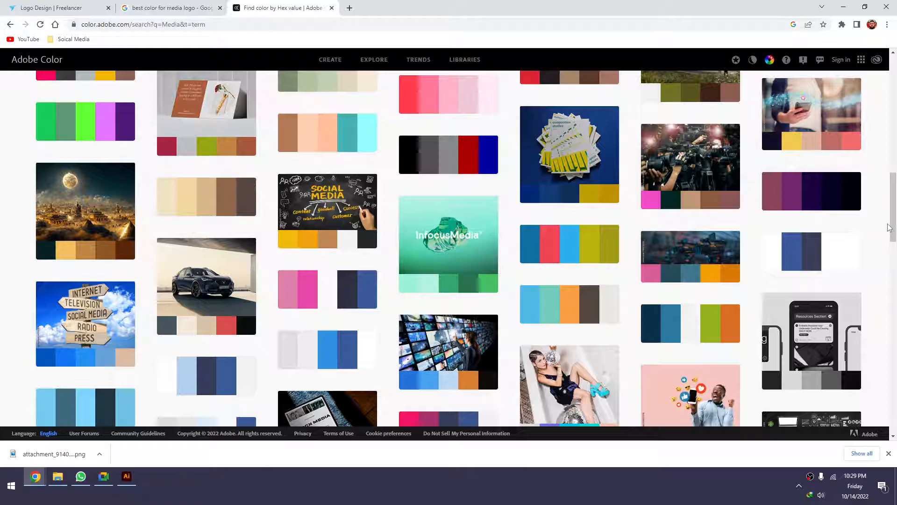
pyautogui.click(341, 210)
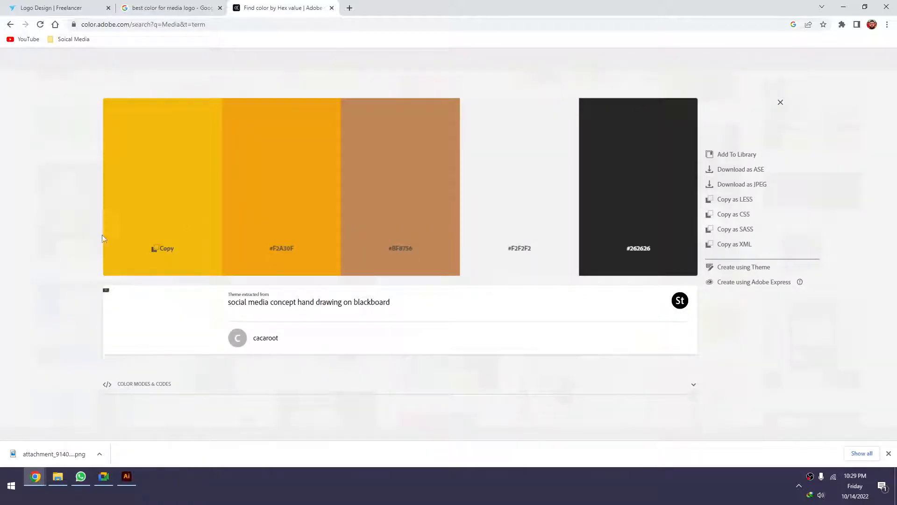
# Back in Illustrator, duplicate the blue, red and pink row of squares directly beneath itself and fill the first copy with #F2B90C
pyautogui.hotkey('alt', 'Tab')
pyautogui.moveTo(382, 265); pyautogui.dragTo(139, 336)
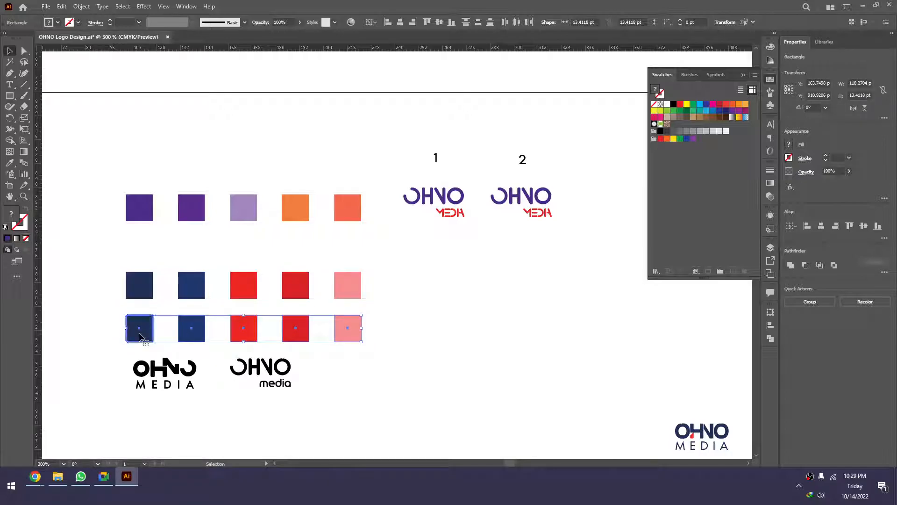
pyautogui.click(90, 326)
pyautogui.click(136, 328)
pyautogui.doubleClick(12, 212)
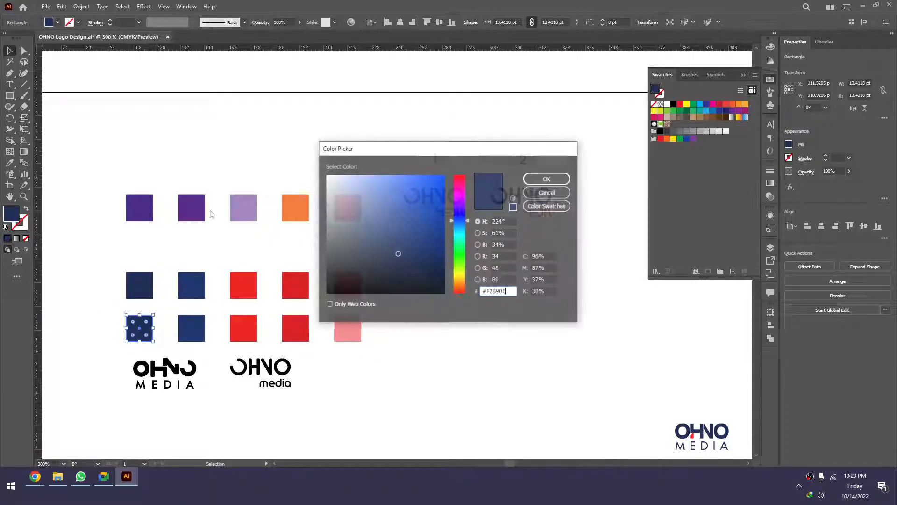
pyautogui.write('#F2B90C')
# Copy #F2A30F from the blackboard theme in Adobe Color and fill the second square of the new Illustrator row with it
pyautogui.hotkey('alt', 'Tab')
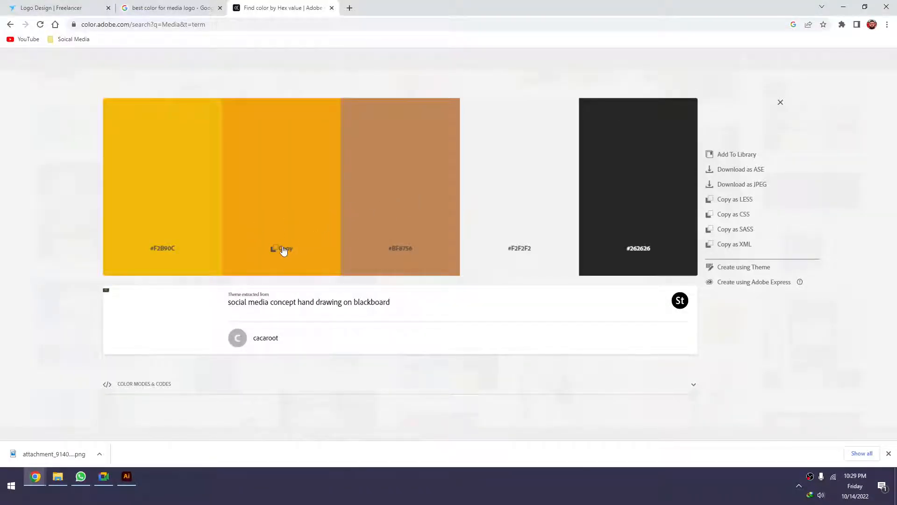
pyautogui.click(283, 250)
pyautogui.hotkey('alt', 'Tab')
pyautogui.click(192, 329)
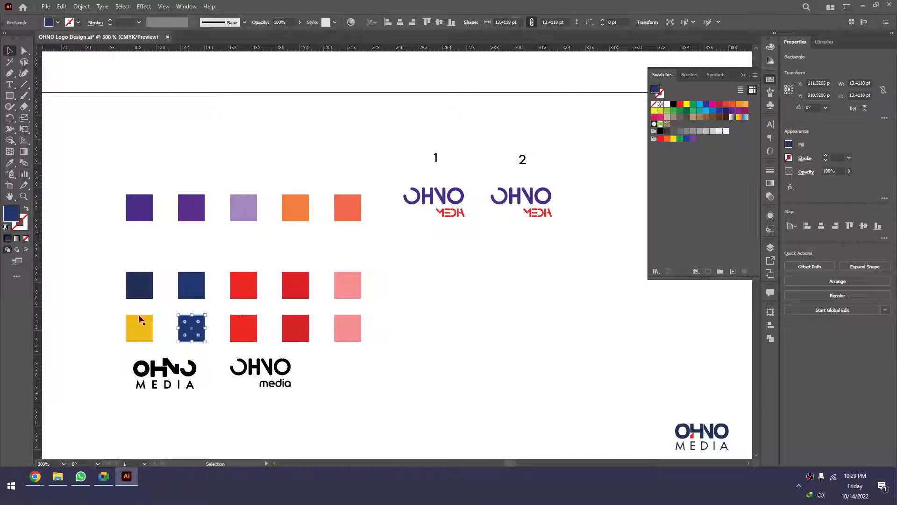
pyautogui.doubleClick(11, 215)
pyautogui.hotkey('ctrl', 'v')
pyautogui.click(556, 179)
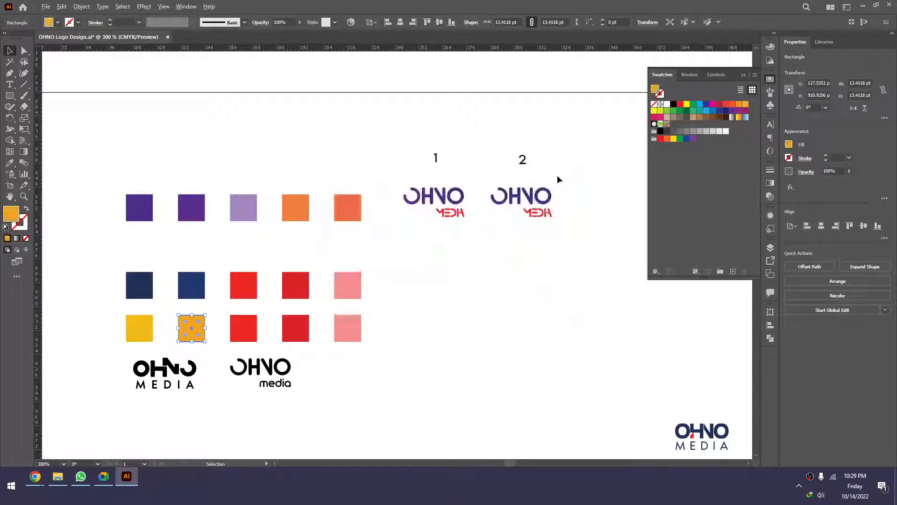
# Copy #262626 from the blackboard theme in Adobe Color and fill the third square of the new Illustrator row with it
pyautogui.hotkey('alt', 'Tab')
pyautogui.click(636, 250)
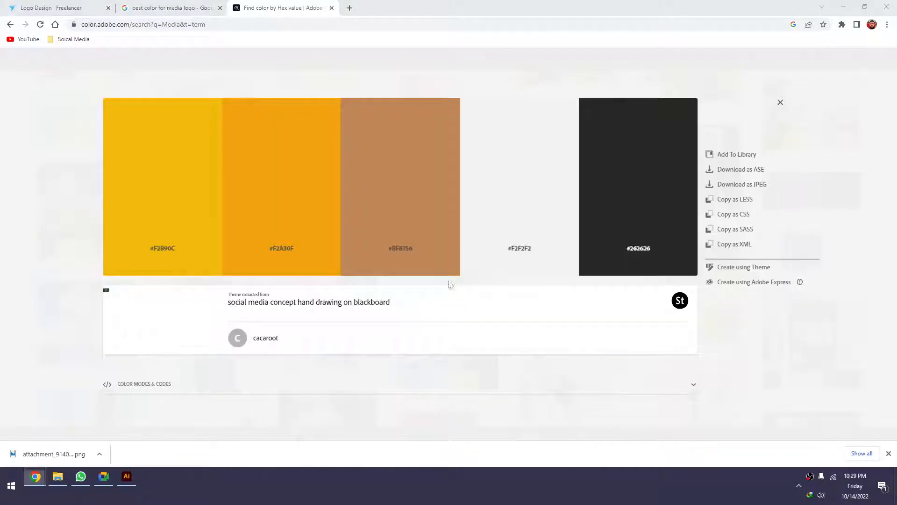
pyautogui.hotkey('alt', 'Tab')
pyautogui.click(243, 328)
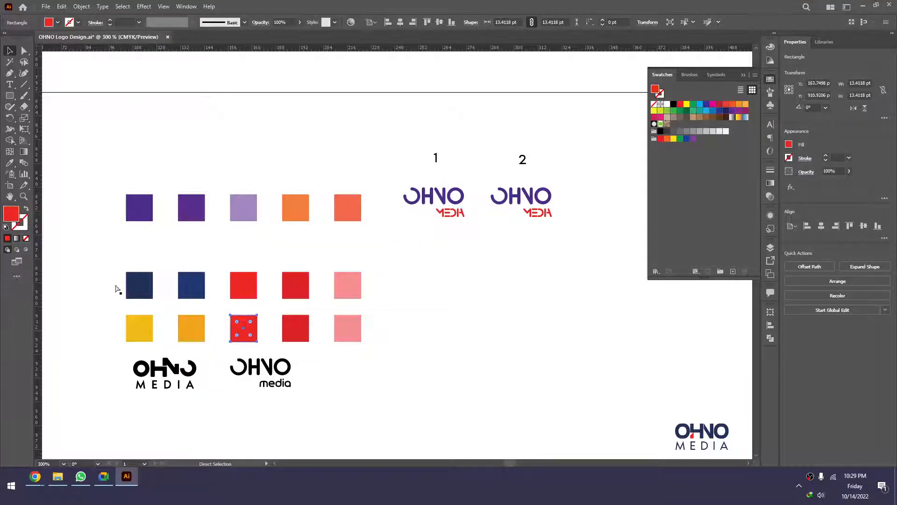
pyautogui.doubleClick(17, 218)
pyautogui.hotkey('ctrl', 'v')
pyautogui.click(537, 179)
pyautogui.click(563, 242)
# Try the yellow of the #F2B90C square on all letters of the OHNO wordmark under number 2
pyautogui.press('z')
pyautogui.click(328, 306)
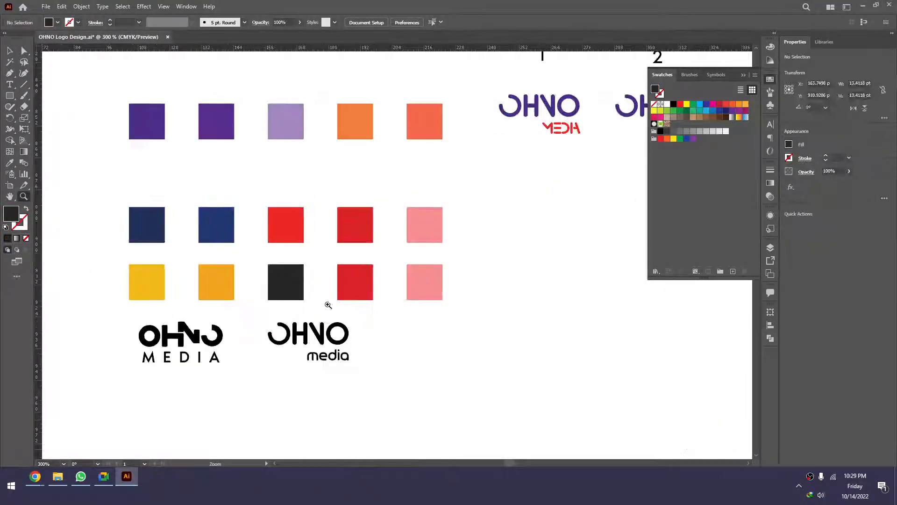
pyautogui.moveTo(582, 148); pyautogui.dragTo(465, 188)
pyautogui.press('v')
pyautogui.click(550, 151)
pyautogui.moveTo(408, 229); pyautogui.dragTo(489, 237)
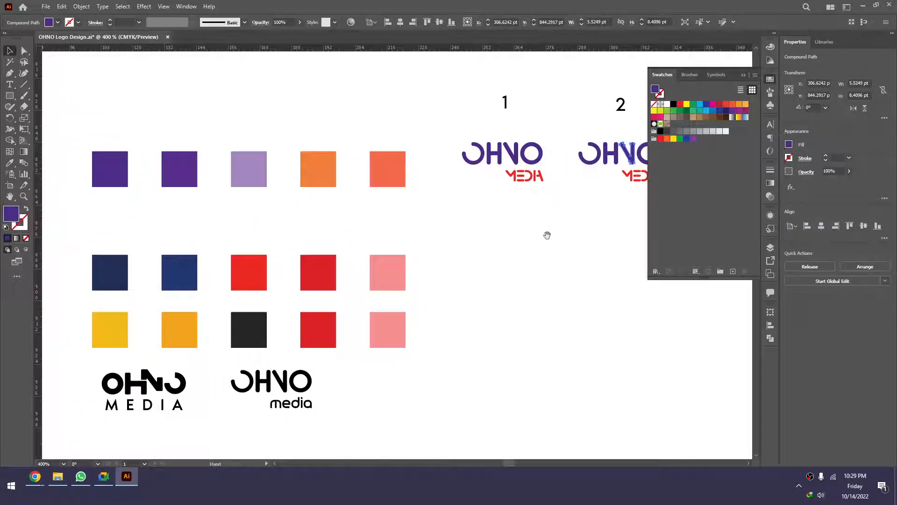
pyautogui.moveTo(547, 235); pyautogui.dragTo(451, 237)
pyautogui.moveTo(479, 161); pyautogui.dragTo(478, 162)
pyautogui.moveTo(463, 213); pyautogui.dragTo(516, 219)
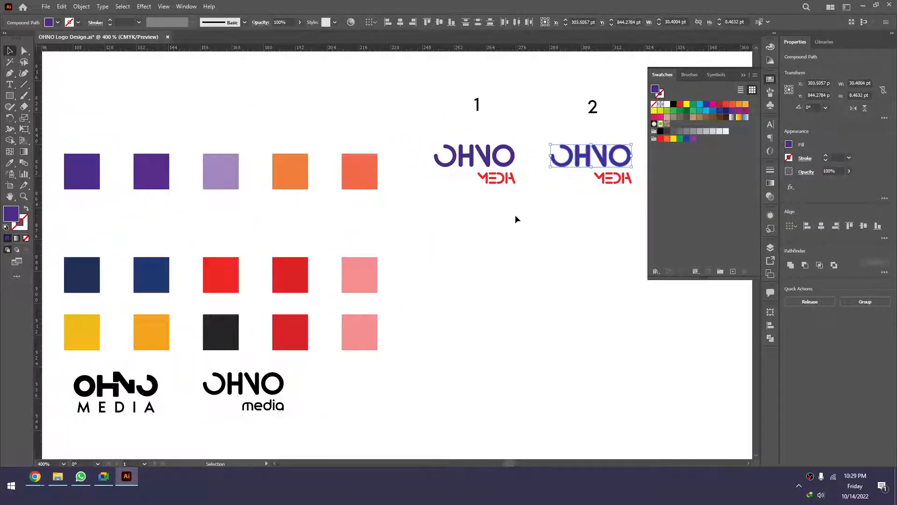
pyautogui.press('i')
pyautogui.click(86, 327)
pyautogui.press('v')
pyautogui.click(502, 250)
# Recolour all letters of the OHNO wordmark under number 2 with the orange of the second square in the new row
pyautogui.hscroll(4, 497, 243)
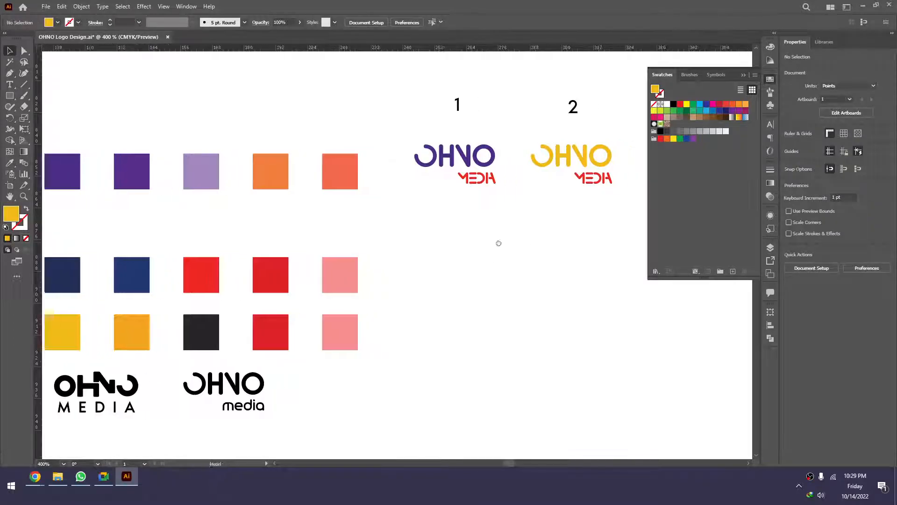
pyautogui.moveTo(566, 144); pyautogui.dragTo(464, 162)
pyautogui.moveTo(429, 214); pyautogui.dragTo(528, 237)
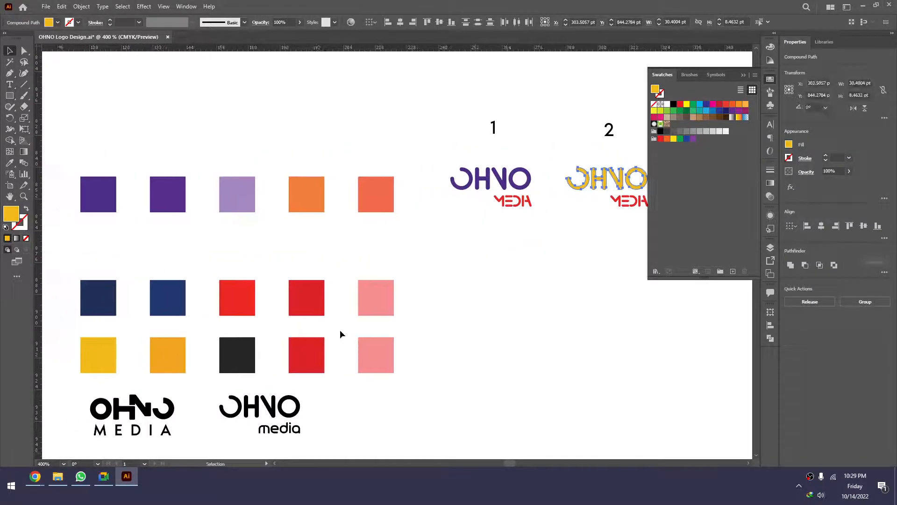
pyautogui.click(182, 362)
pyautogui.press('v')
pyautogui.click(519, 281)
# Try the wordmark's orange on the MEDIA text under number 2
pyautogui.hscroll(4, 470, 310)
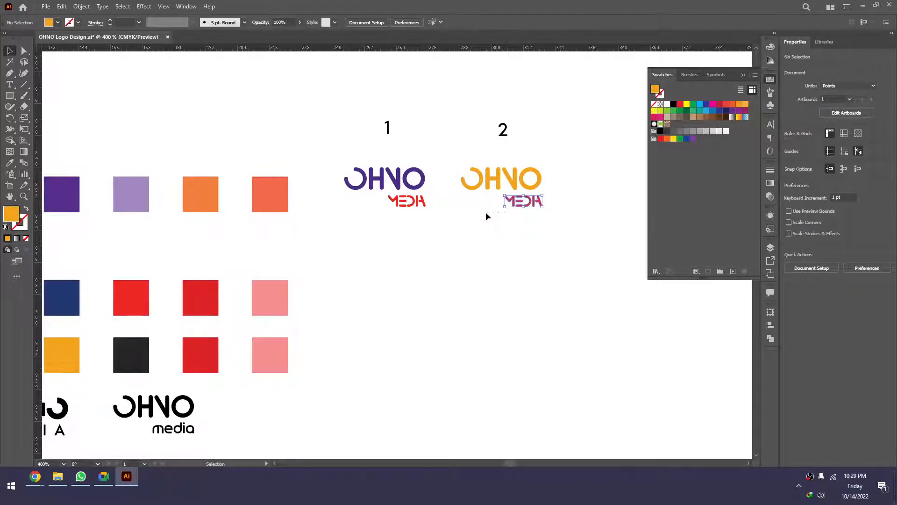
pyautogui.moveTo(486, 216); pyautogui.dragTo(489, 218)
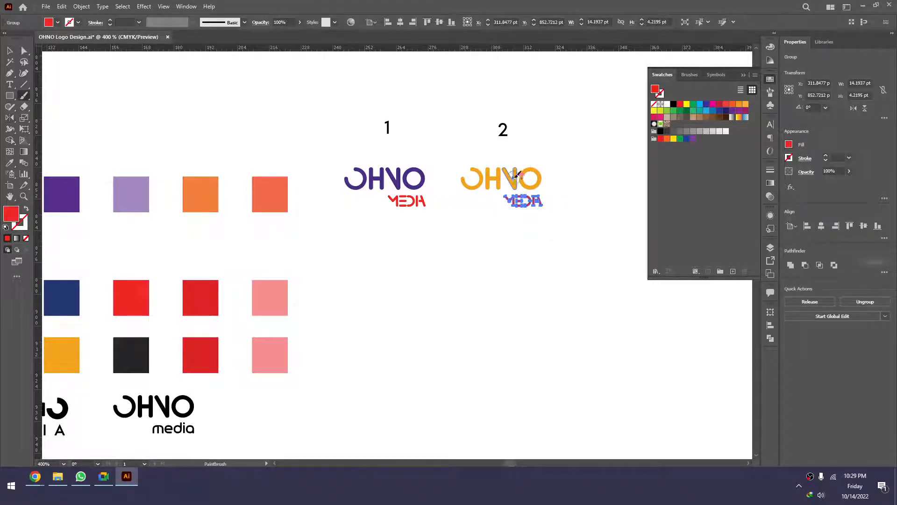
pyautogui.press('v')
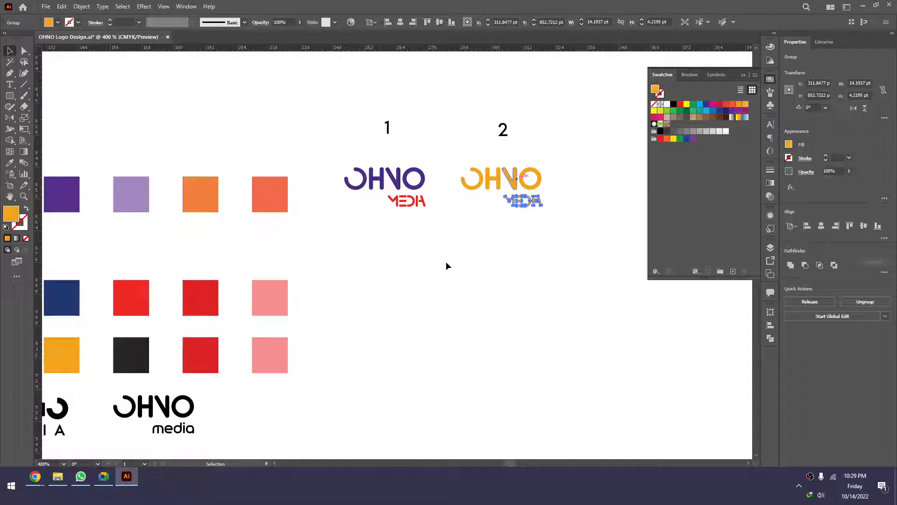
pyautogui.click(491, 221)
# Recolour the N of the orange OHNO wordmark with the dark fill of the near-black square
pyautogui.click(511, 183)
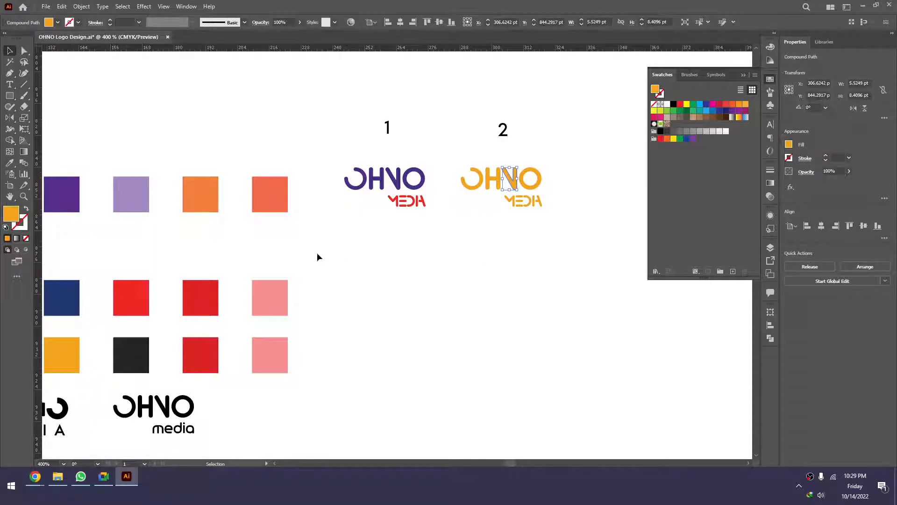
pyautogui.press('o')
pyautogui.press('i')
pyautogui.click(141, 350)
pyautogui.press('v')
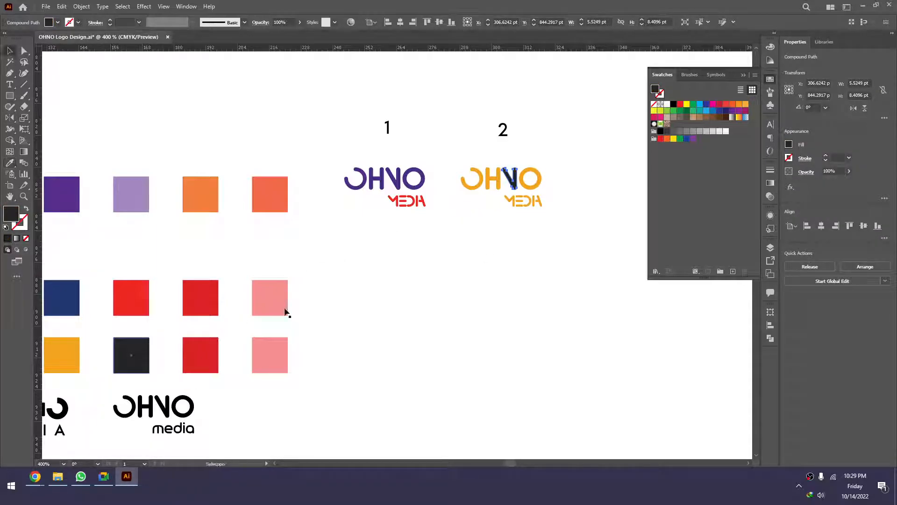
pyautogui.click(312, 293)
# Recolour the MEDIA text under number 2 with the near-black fill of the N above it
pyautogui.press('z')
pyautogui.moveTo(576, 151); pyautogui.dragTo(445, 221)
pyautogui.hotkey('ctrl', '-')
pyautogui.hotkey('ctrl', '-')
pyautogui.hotkey('ctrl', '-')
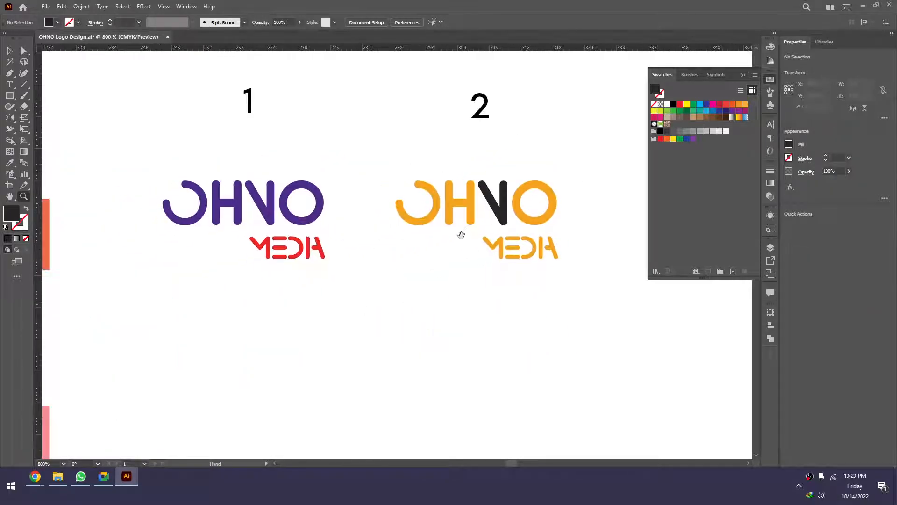
pyautogui.press('v')
pyautogui.click(496, 244)
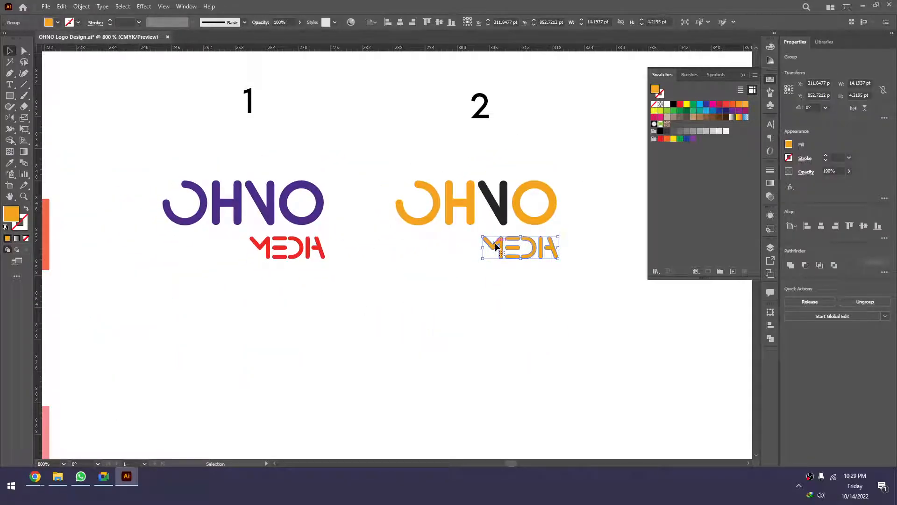
pyautogui.press('i')
pyautogui.click(501, 205)
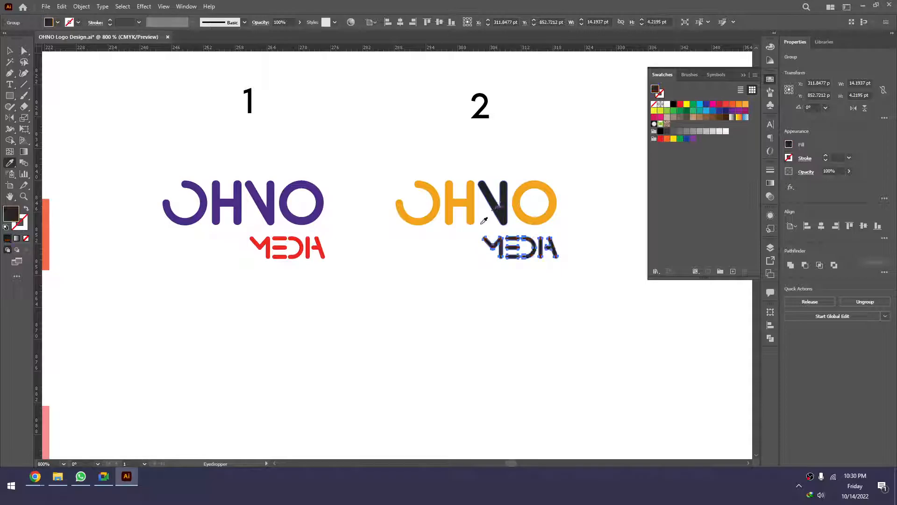
pyautogui.press('v')
pyautogui.click(348, 274)
# Compare the purple-and-red and orange-and-black logos side by side, both close up and at a smaller scale among the other variants
pyautogui.press('z')
pyautogui.hotkey('ctrl', '-')
pyautogui.moveTo(351, 283); pyautogui.dragTo(332, 279)
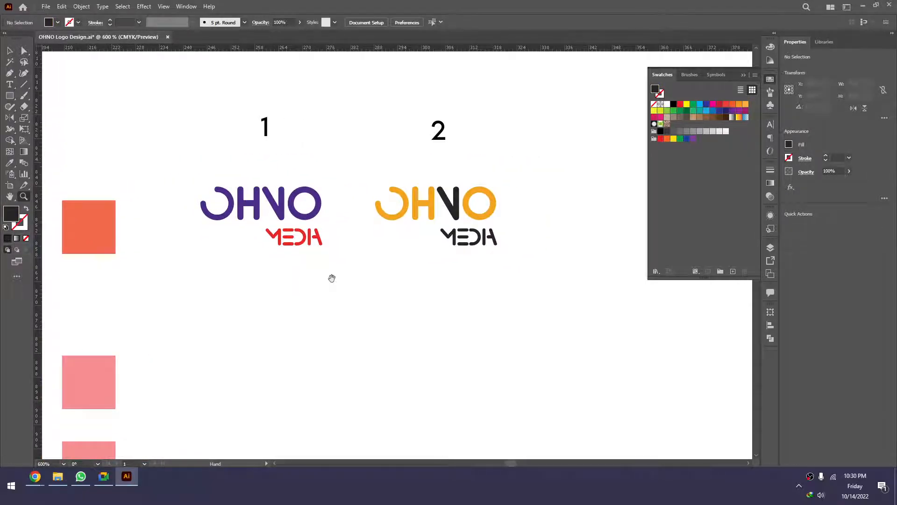
pyautogui.scroll(-4, 466, 254)
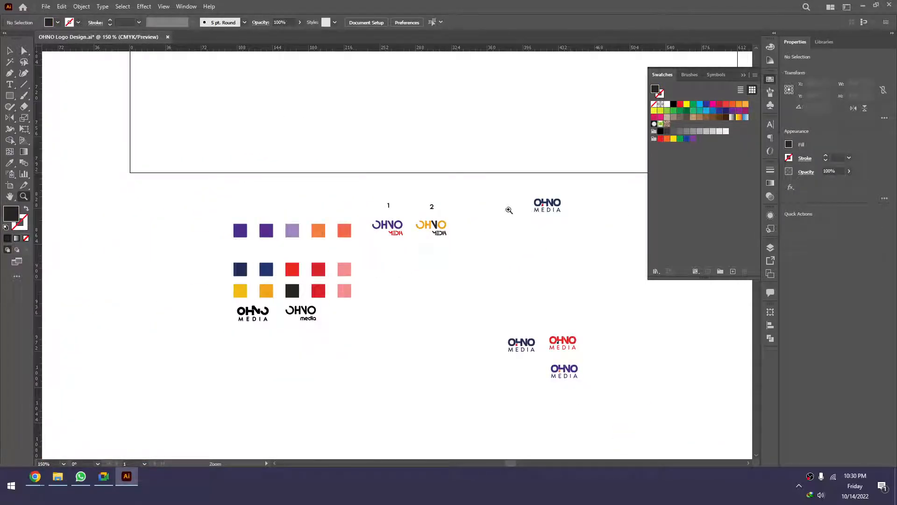
pyautogui.moveTo(501, 206); pyautogui.dragTo(389, 297)
pyautogui.keyDown('alt'); pyautogui.click(422, 305); pyautogui.keyUp('alt')
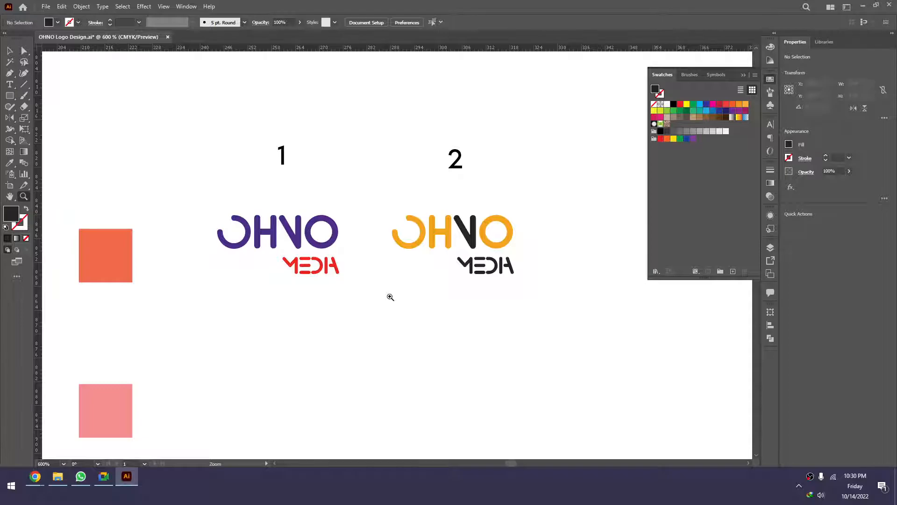
pyautogui.scroll(-1, 390, 297)
pyautogui.moveTo(433, 318); pyautogui.dragTo(400, 318)
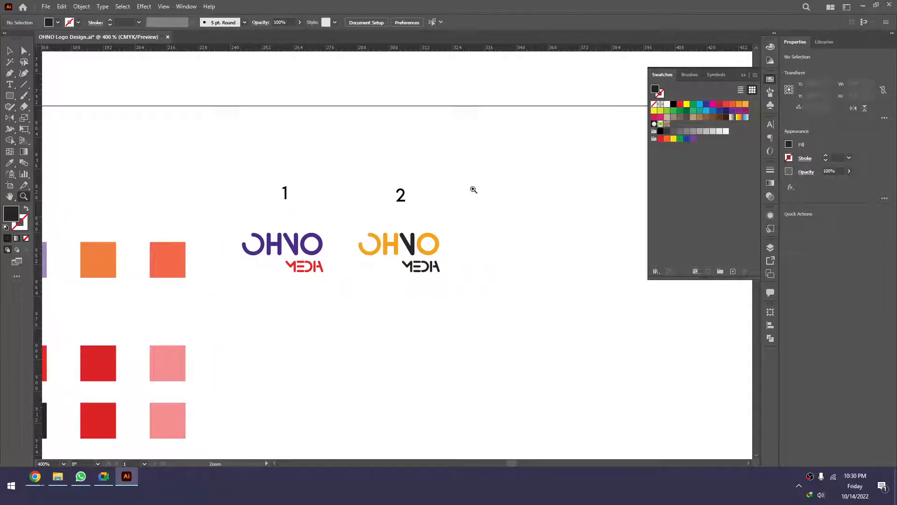
# Review both numbered logos beside the colour squares and examine the orange-and-black version up close
pyautogui.moveTo(473, 189); pyautogui.dragTo(405, 261)
pyautogui.scroll(-3, 251, 319)
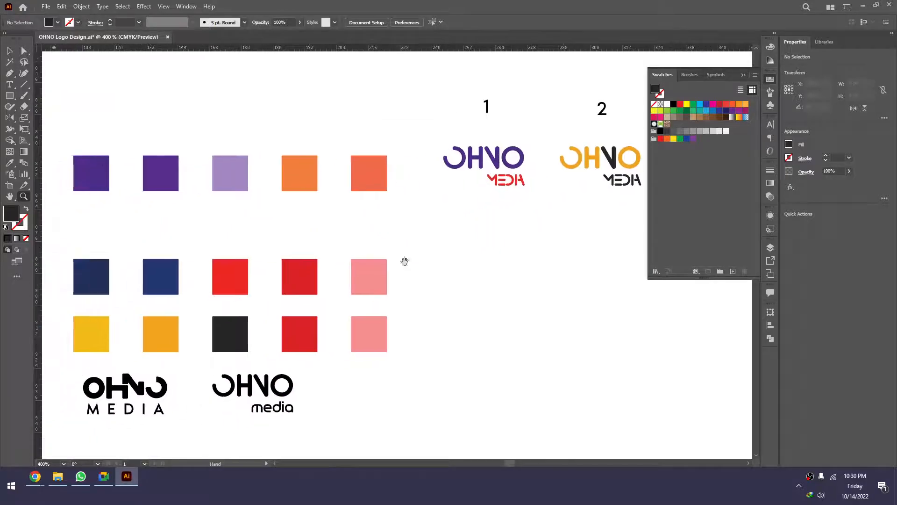
pyautogui.moveTo(430, 303); pyautogui.dragTo(447, 291)
pyautogui.scroll(-8, 492, 279)
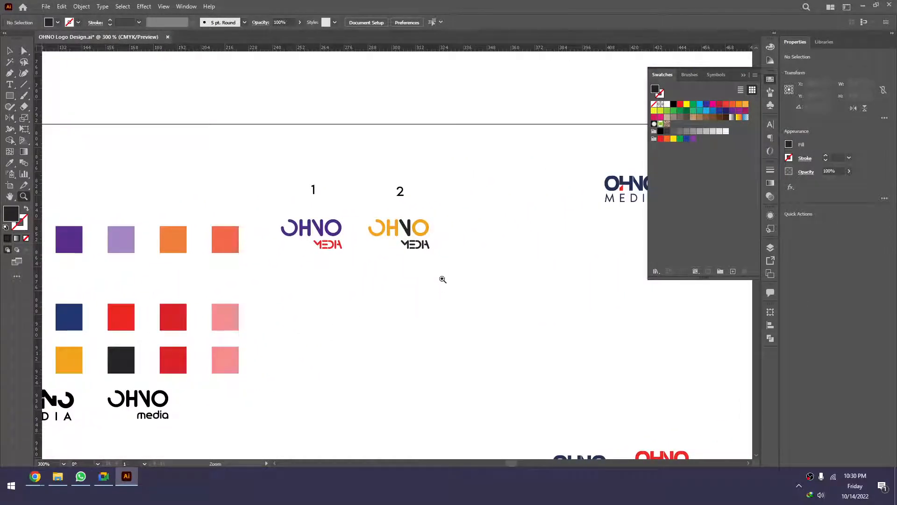
pyautogui.scroll(-4, 332, 269)
pyautogui.moveTo(331, 268); pyautogui.dragTo(495, 249)
pyautogui.moveTo(622, 200); pyautogui.dragTo(440, 265)
pyautogui.moveTo(434, 287); pyautogui.dragTo(420, 311)
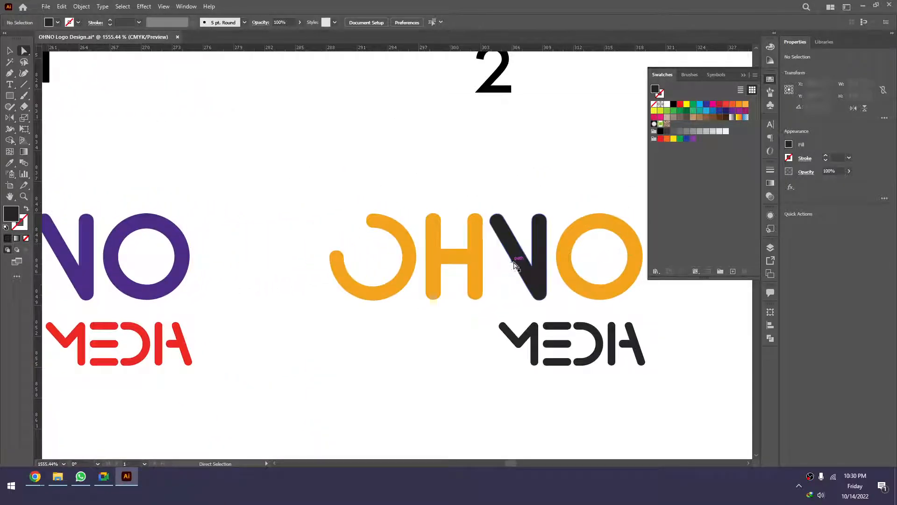
# Recolour the N of the orange OHNO wordmark with the purple fill of the logo under number 1
pyautogui.click(519, 263)
pyautogui.moveTo(359, 340); pyautogui.dragTo(344, 351)
pyautogui.press('i')
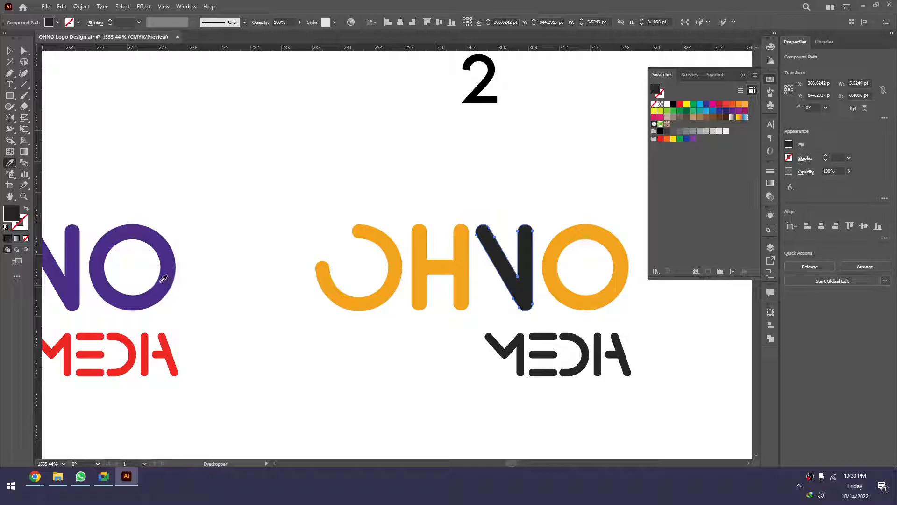
pyautogui.click(163, 280)
pyautogui.press('v')
pyautogui.click(276, 323)
pyautogui.press('z')
pyautogui.scroll(-3, 339, 331)
pyautogui.press('v')
# Try the purple fill on the MEDIA text under number 2, and undo it
pyautogui.click(411, 340)
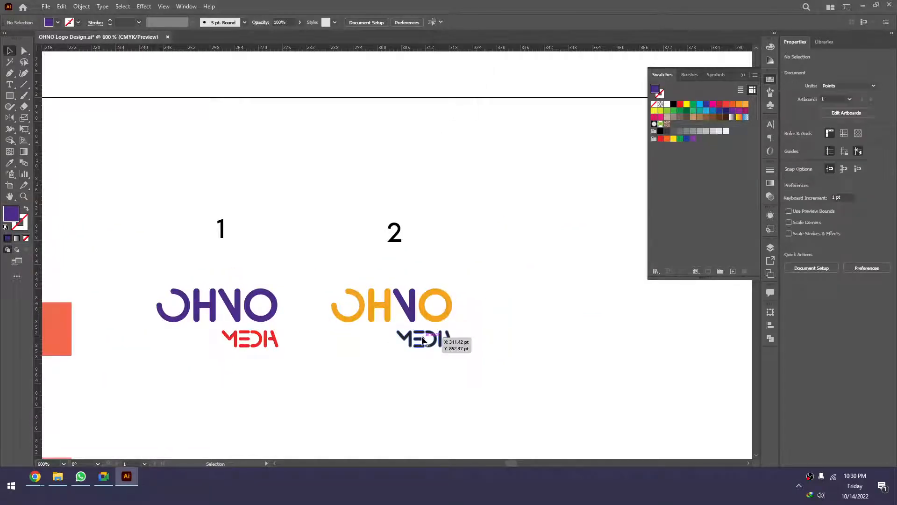
pyautogui.click(220, 303)
pyautogui.hotkey('ctrl', 'z')
pyautogui.press('v')
pyautogui.click(408, 383)
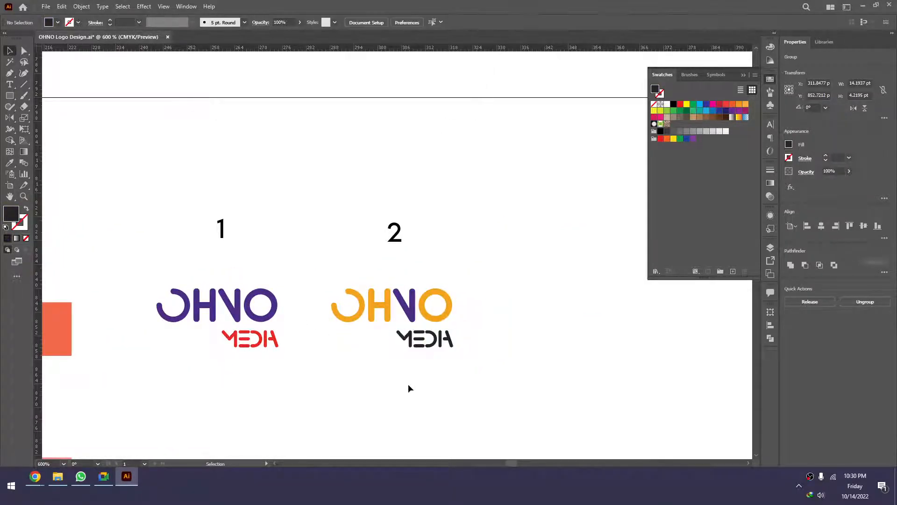
# Recolour the red MEDIA text under number 1 with the near-black fill of the MEDIA text under number 2
pyautogui.press('z')
pyautogui.scroll(-2, 407, 385)
pyautogui.moveTo(399, 381); pyautogui.dragTo(455, 360)
pyautogui.moveTo(511, 294); pyautogui.dragTo(427, 356)
pyautogui.scroll(-3, 381, 363)
pyautogui.scroll(2, 382, 363)
pyautogui.press('v')
pyautogui.click(263, 329)
pyautogui.press('i')
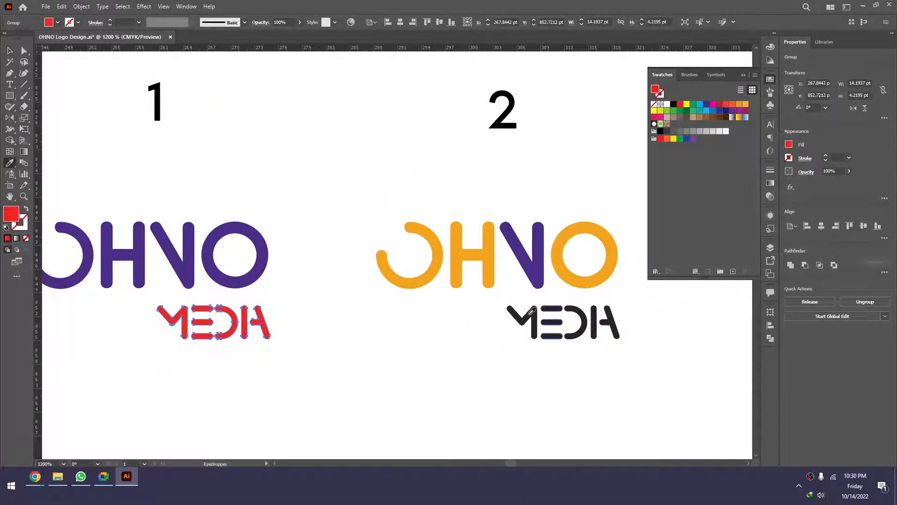
pyautogui.click(513, 311)
pyautogui.press('v')
pyautogui.click(346, 338)
# Compare both numbered logos at a smaller scale and undo the near-black fill on the MEDIA text under number 1
pyautogui.press('z')
pyautogui.scroll(-2, 308, 340)
pyautogui.moveTo(308, 340)
pyautogui.mouseDown()
pyautogui.moveTo(371, 341)
pyautogui.moveTo(308, 335)
pyautogui.mouseUp()
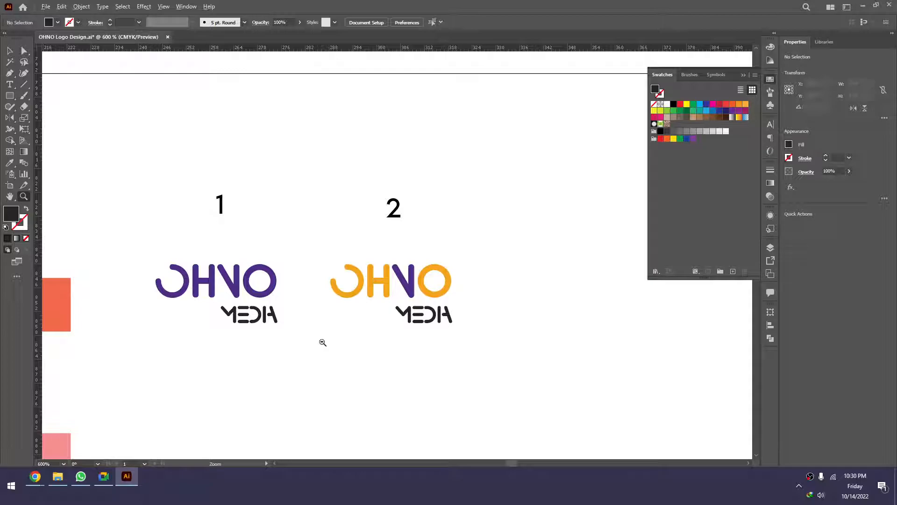
pyautogui.keyDown('alt'); pyautogui.click(322, 342); pyautogui.keyUp('alt')
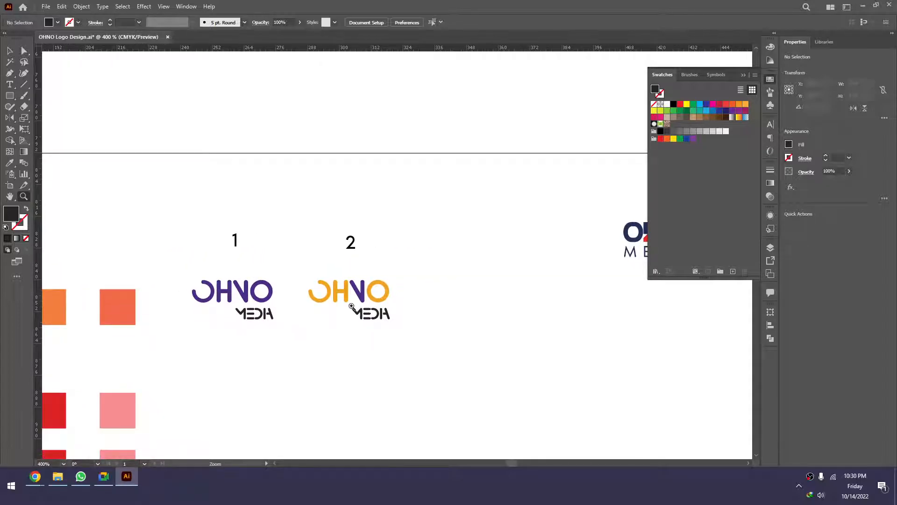
pyautogui.click(351, 306)
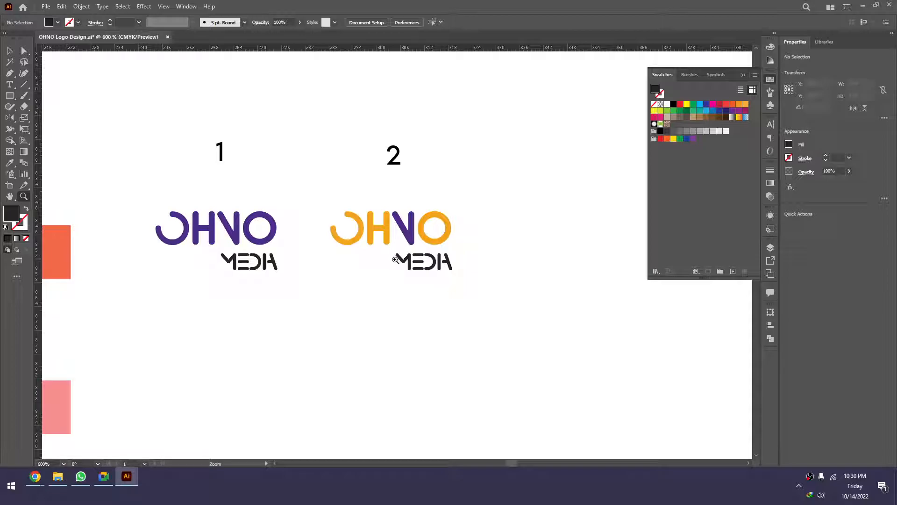
pyautogui.hotkey('ctrl', 'z')
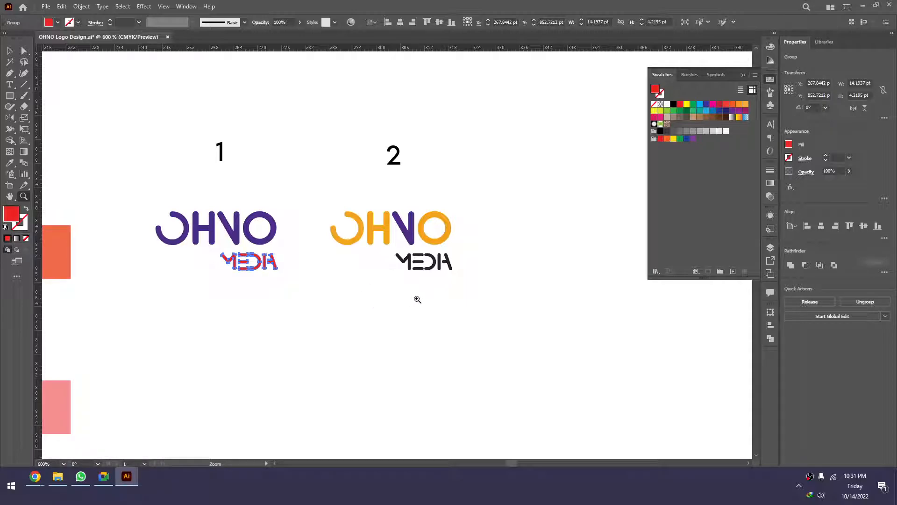
# Move the two black logos from below the colour squares to sit under logos 1 and 2
pyautogui.keyDown('alt'); pyautogui.click(383, 299); pyautogui.keyUp('alt')
pyautogui.keyDown('alt'); pyautogui.click(383, 299); pyautogui.keyUp('alt')
pyautogui.keyDown('alt'); pyautogui.click(383, 298); pyautogui.keyUp('alt')
pyautogui.moveTo(449, 329); pyautogui.dragTo(377, 298)
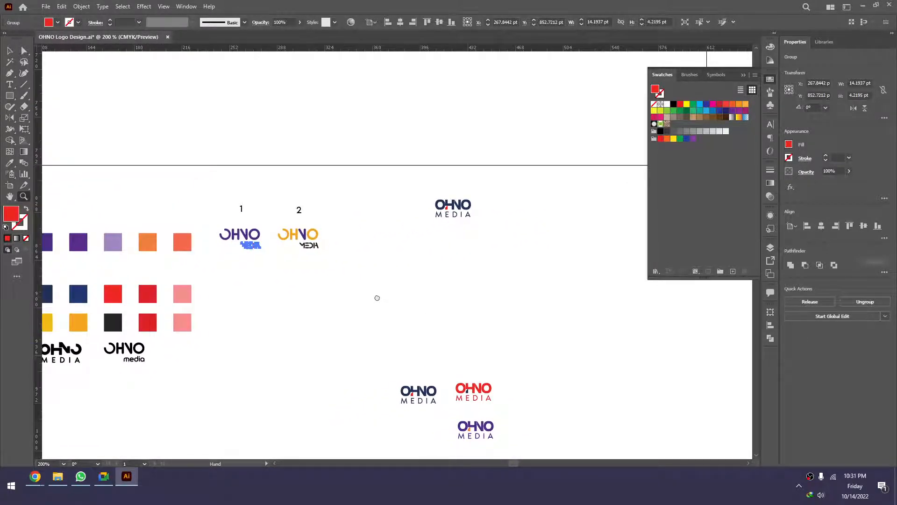
pyautogui.moveTo(192, 418); pyautogui.dragTo(313, 374)
pyautogui.press('v')
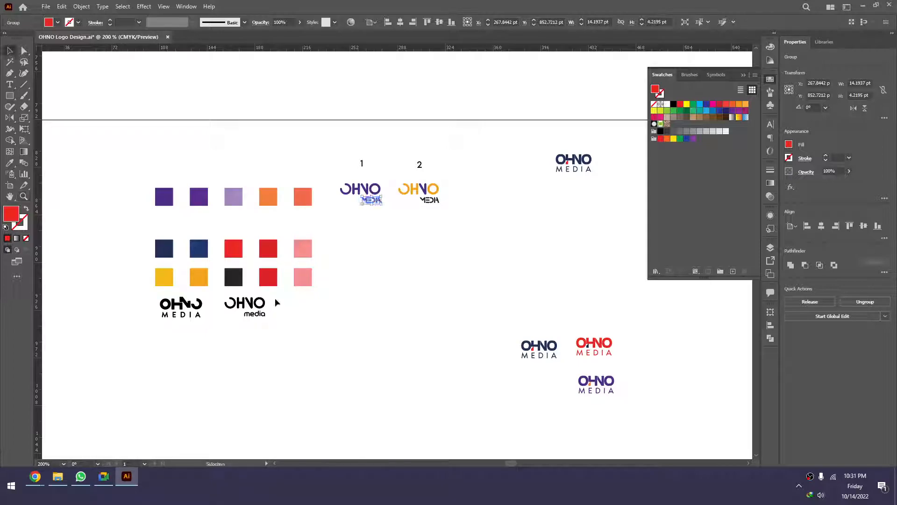
pyautogui.click(258, 312)
pyautogui.moveTo(252, 306); pyautogui.dragTo(365, 236)
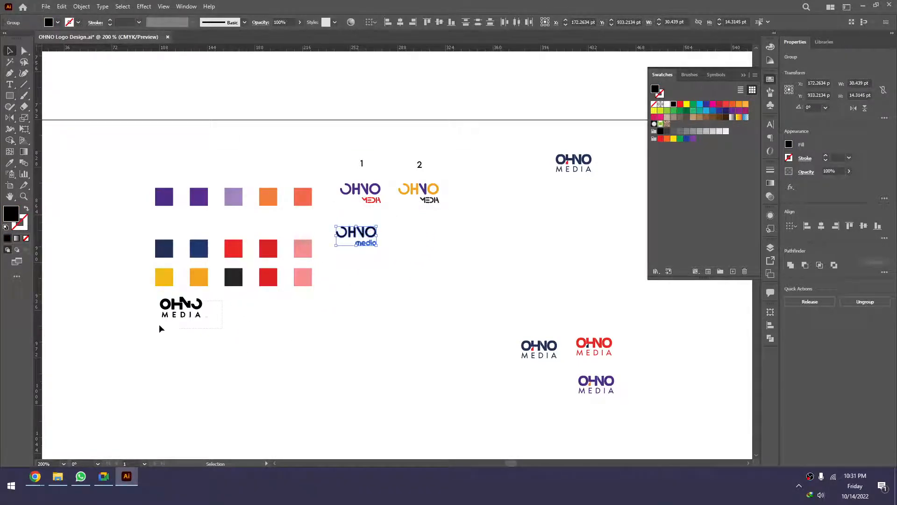
pyautogui.moveTo(187, 308); pyautogui.dragTo(421, 233)
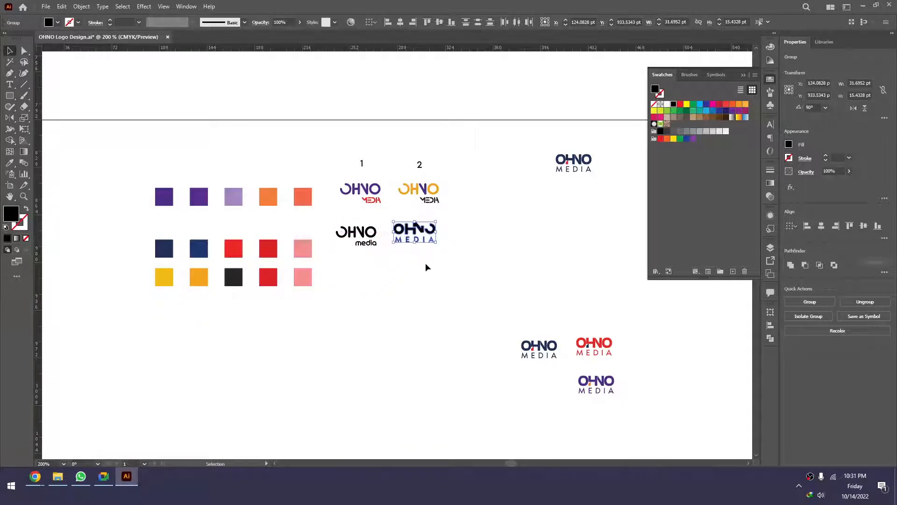
# Place a copy of the orange-and-purple logo directly below the separate navy OHNO MEDIA logo
pyautogui.press('z')
pyautogui.click(406, 260)
pyautogui.moveTo(388, 272); pyautogui.dragTo(325, 340)
pyautogui.press('v')
pyautogui.click(343, 329)
pyautogui.moveTo(304, 303)
pyautogui.mouseDown()
pyautogui.moveTo(314, 323)
pyautogui.moveTo(314, 307)
pyautogui.mouseUp()
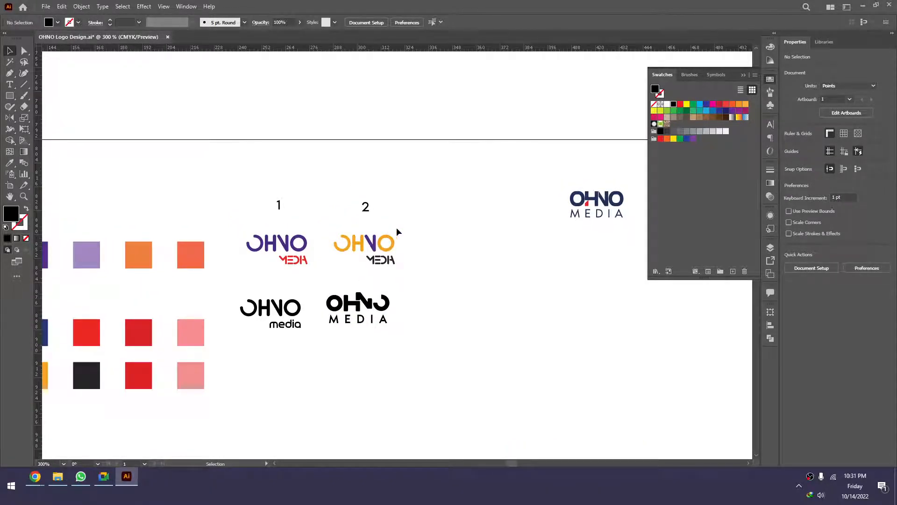
pyautogui.moveTo(347, 266); pyautogui.dragTo(621, 253)
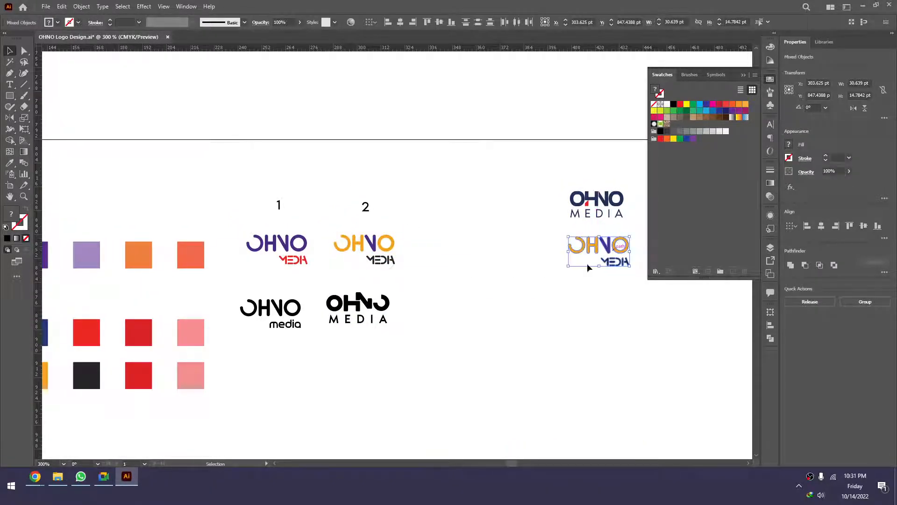
pyautogui.moveTo(432, 299); pyautogui.dragTo(347, 293)
pyautogui.click(342, 296)
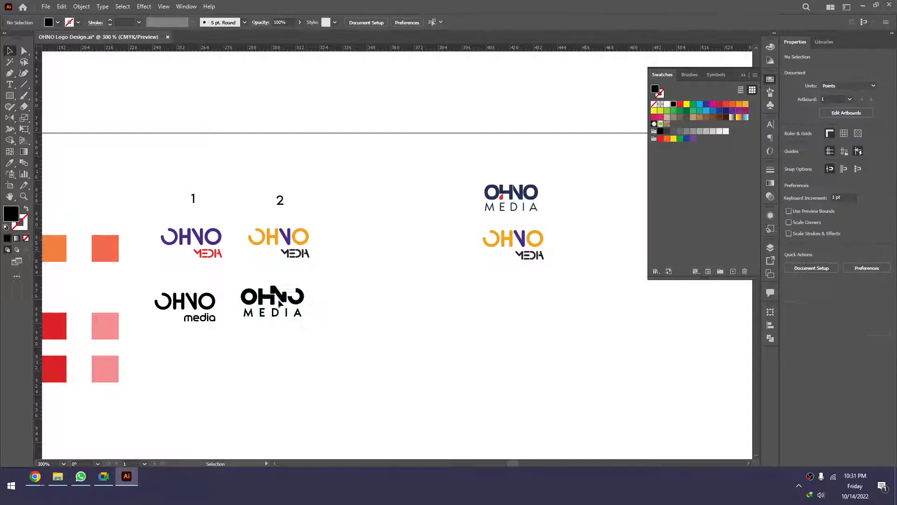
# Recolour the OHNO wordmark and MEDIA text of the black stepped-N logo with the navy fill of the navy logo
pyautogui.click(293, 300)
pyautogui.press('i')
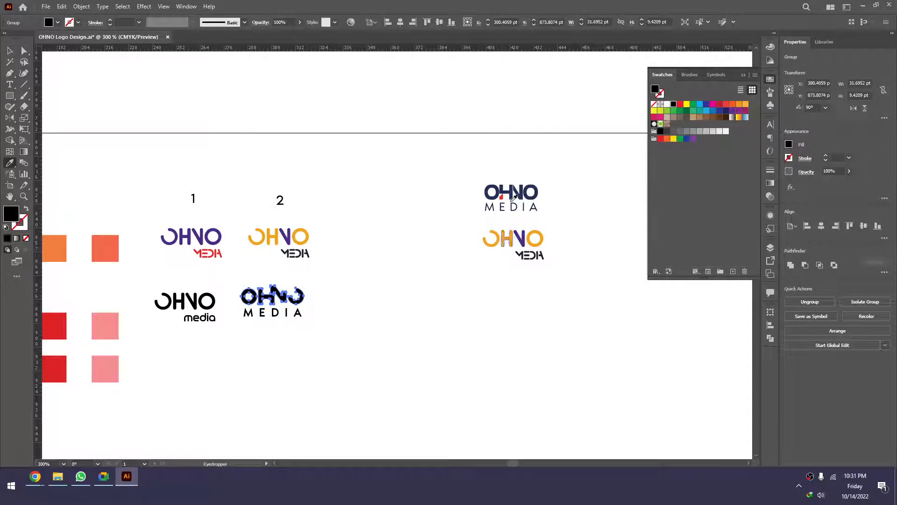
pyautogui.click(512, 189)
pyautogui.press('v')
pyautogui.click(300, 314)
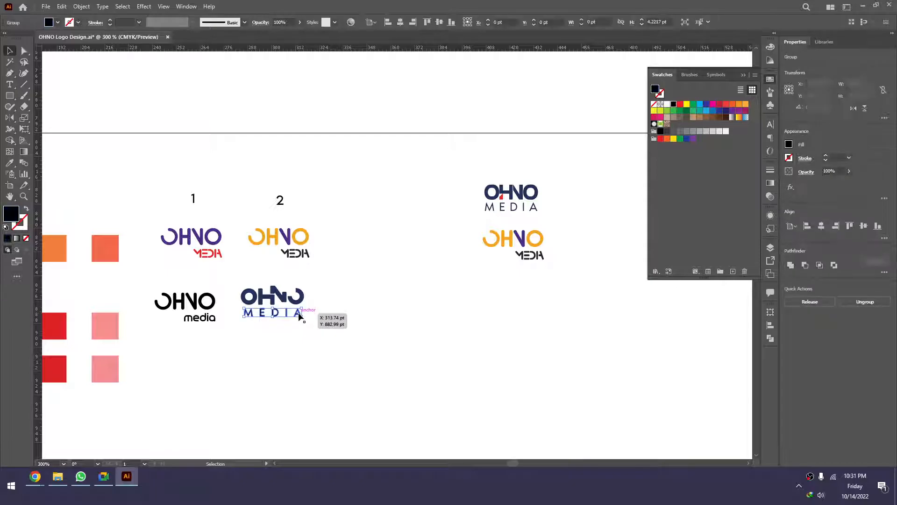
pyautogui.press('i')
pyautogui.click(512, 212)
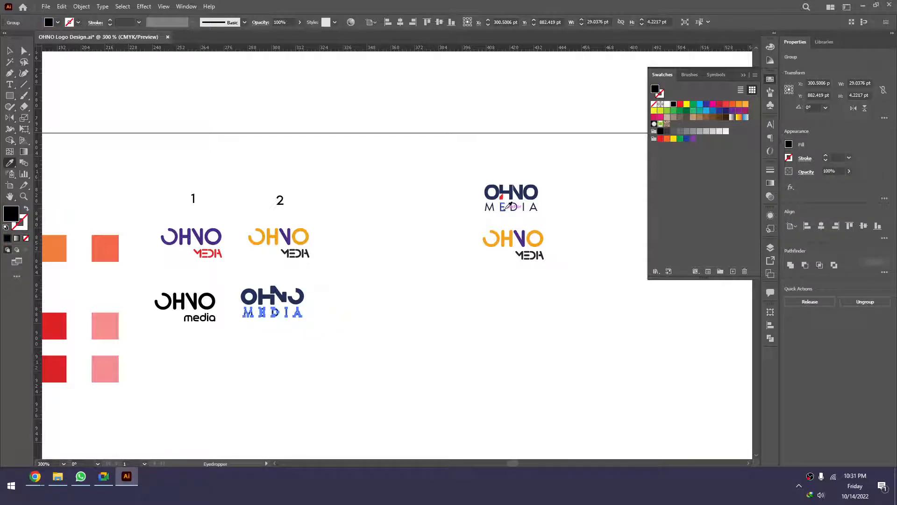
pyautogui.click(505, 210)
pyautogui.press('v')
pyautogui.click(372, 305)
# Ungroup the letters of the navy stepped-N OHNO wordmark
pyautogui.press('z')
pyautogui.moveTo(299, 271); pyautogui.dragTo(256, 315)
pyautogui.scroll(-4, 371, 313)
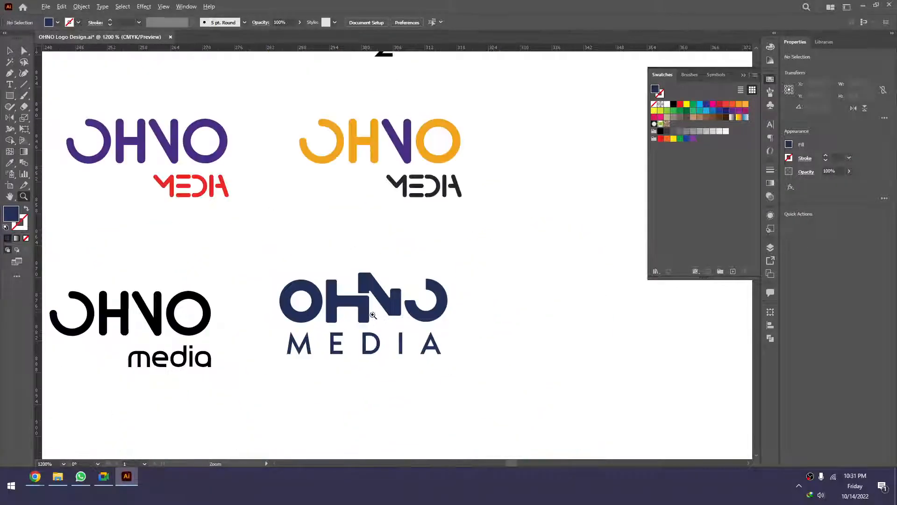
pyautogui.press('v')
pyautogui.click(400, 308)
pyautogui.hotkey('ctrl', 'shift', 'g')
pyautogui.click(489, 320)
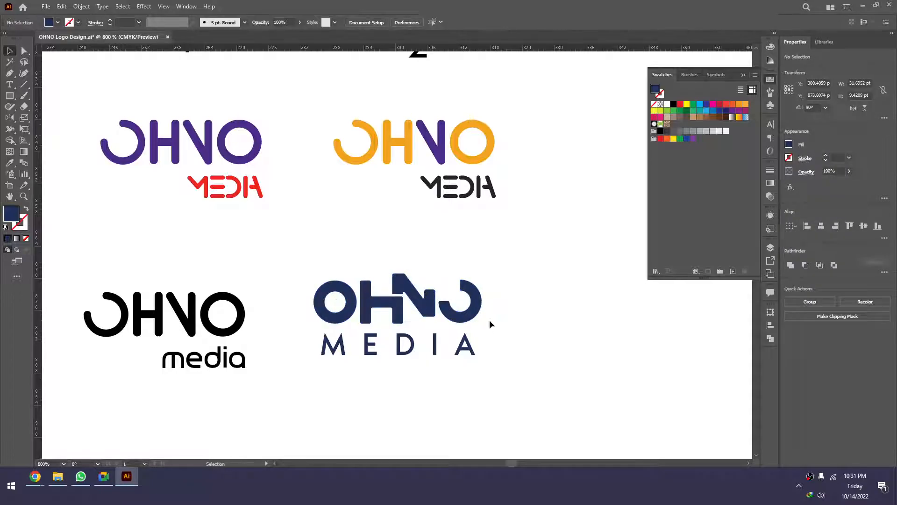
# Try the purple fill of logo 1 on the cut-open last O of the navy stepped-N wordmark
pyautogui.click(475, 308)
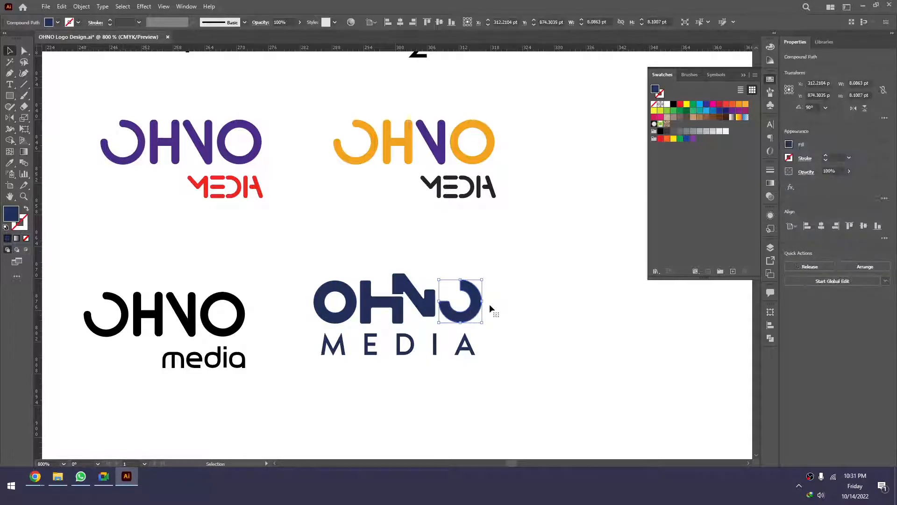
pyautogui.click(262, 145)
pyautogui.press('v')
pyautogui.click(319, 205)
pyautogui.press('z')
pyautogui.scroll(-2, 335, 212)
pyautogui.moveTo(438, 254); pyautogui.dragTo(312, 270)
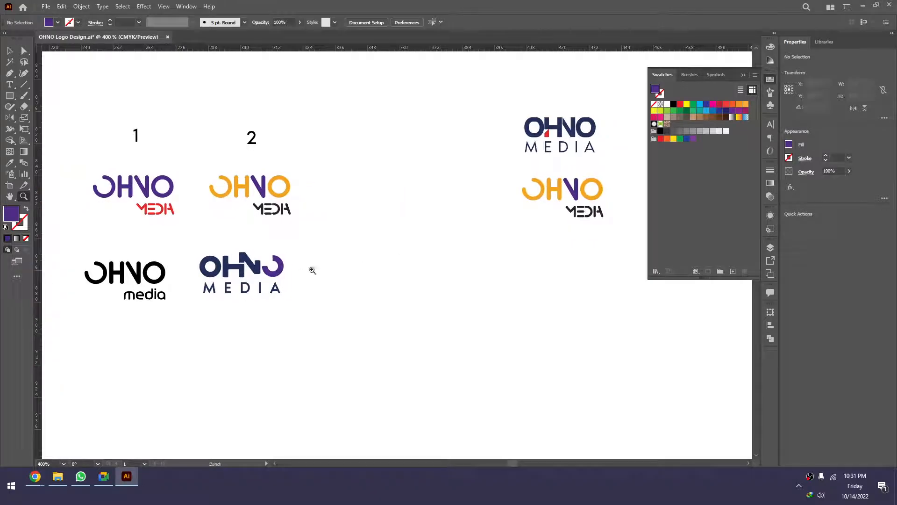
# Recolour the cut-open last O of the stepped-N wordmark with the red of the navy logo's H accent
pyautogui.press('v')
pyautogui.click(280, 271)
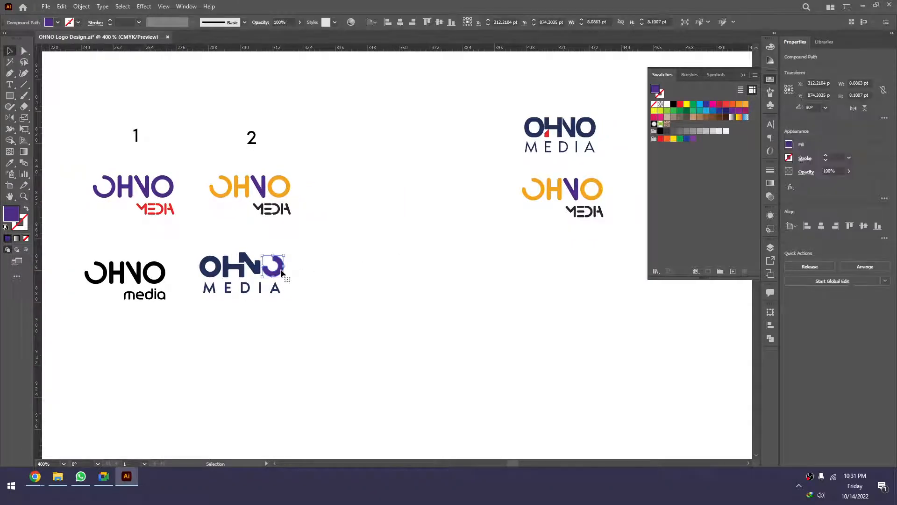
pyautogui.click(548, 135)
pyautogui.press('v')
pyautogui.click(431, 219)
pyautogui.press('z')
pyautogui.moveTo(324, 234); pyautogui.dragTo(173, 326)
pyautogui.scroll(-3, 231, 314)
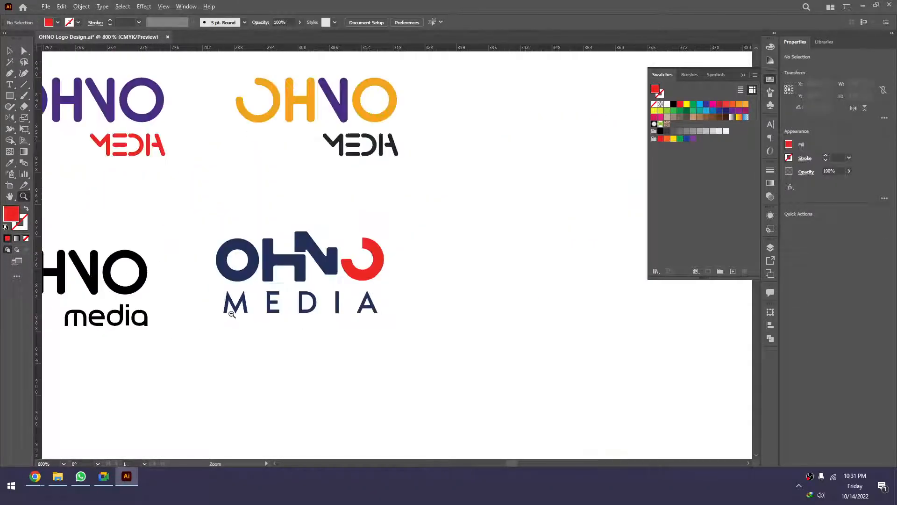
# Group the navy-and-red stepped-N logo with its MEDIA text and move it beside the navy OHNO MEDIA logo
pyautogui.press('v')
pyautogui.moveTo(326, 249); pyautogui.dragTo(150, 334)
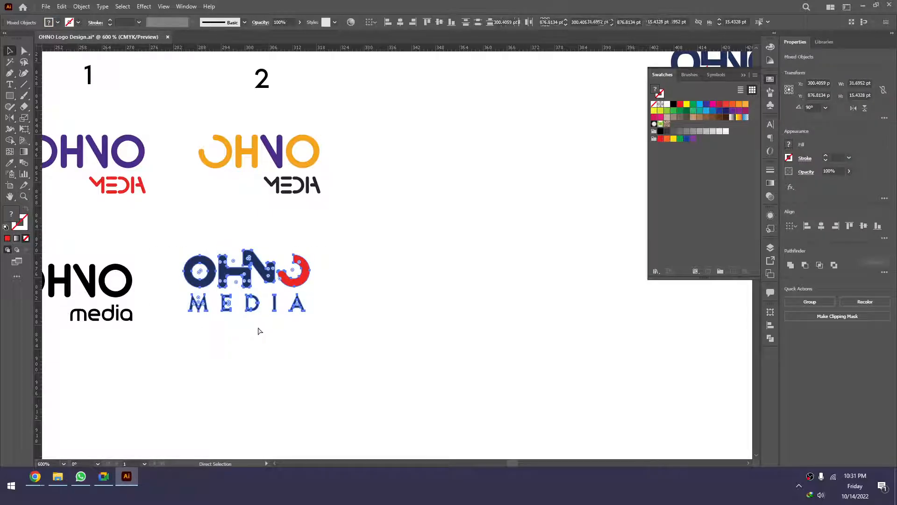
pyautogui.hotkey('ctrl', 'g')
pyautogui.hotkey('ctrl', '-')
pyautogui.hotkey('ctrl', '-')
pyautogui.hotkey('ctrl', '-')
pyautogui.moveTo(269, 314); pyautogui.dragTo(492, 243)
# Move the black OHNO media logo beneath the navy-and-red stepped-N logo and ungroup it
pyautogui.moveTo(224, 320); pyautogui.dragTo(498, 279)
pyautogui.press('z')
pyautogui.moveTo(531, 248); pyautogui.dragTo(383, 334)
pyautogui.moveTo(377, 376); pyautogui.dragTo(347, 423)
pyautogui.press('v')
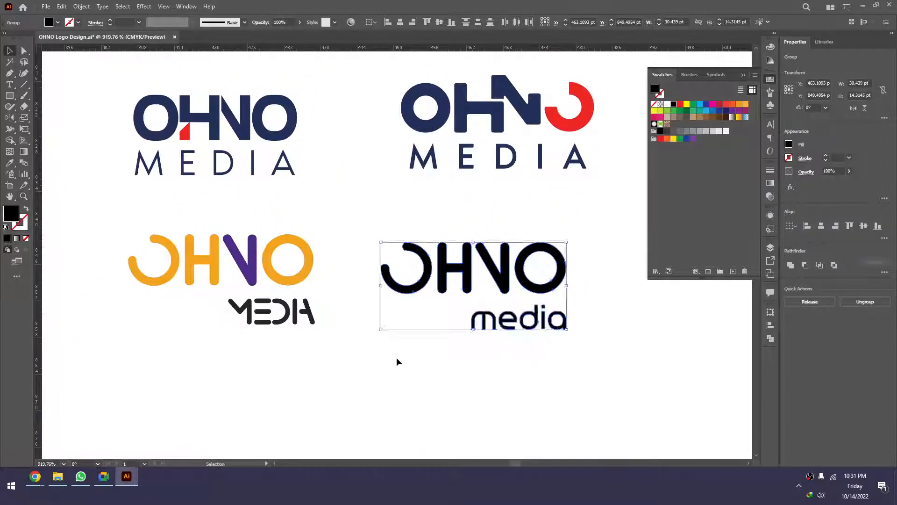
pyautogui.hotkey('ctrl', 'shift', 'g')
pyautogui.click(487, 374)
# Recolour the black open-O OHNO letters with the navy fill of the OHNO MEDIA logo
pyautogui.click(456, 264)
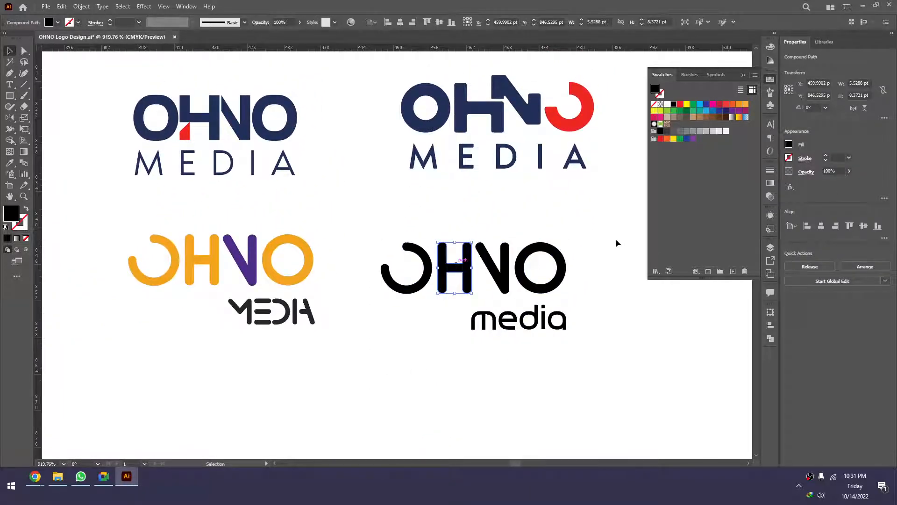
pyautogui.moveTo(616, 243); pyautogui.dragTo(373, 296)
pyautogui.press('i')
pyautogui.click(272, 133)
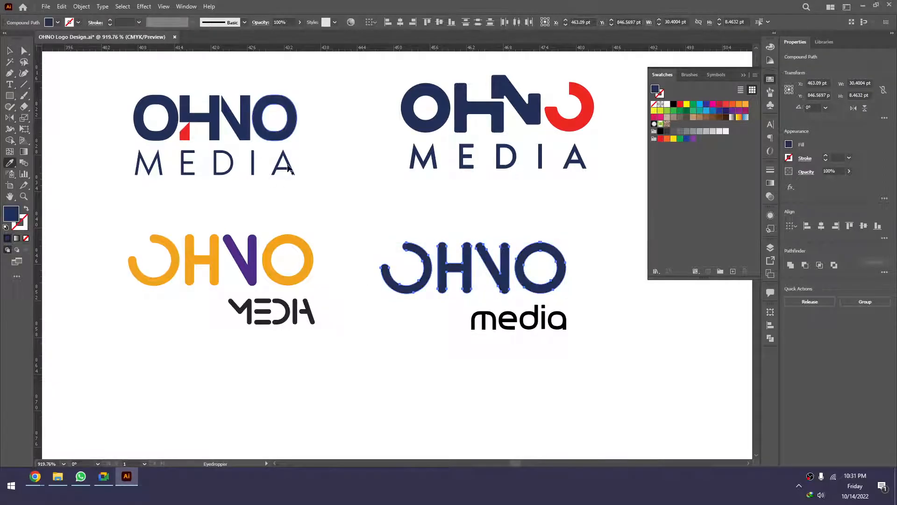
pyautogui.press('v')
# Recolour the black lowercase media text with the red fill of the stepped-N logo's cut-open O
pyautogui.click(564, 322)
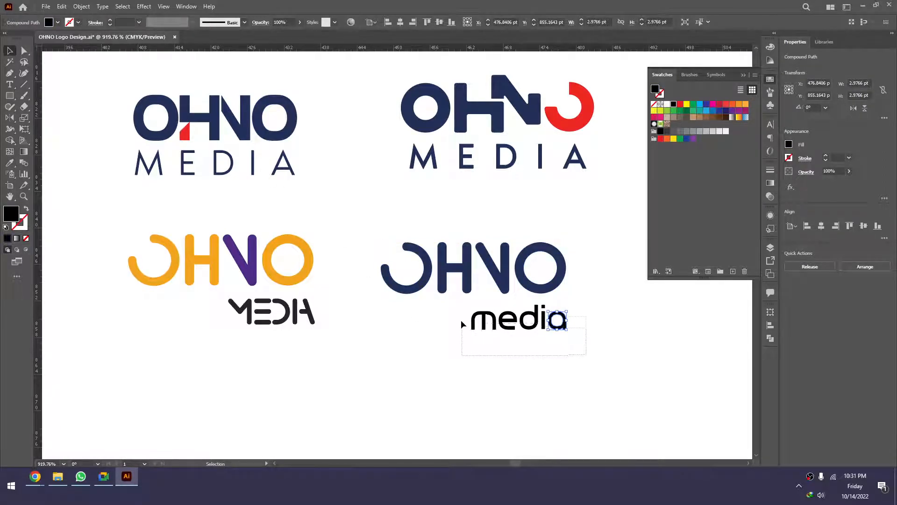
pyautogui.moveTo(461, 320); pyautogui.dragTo(459, 315)
pyautogui.press('i')
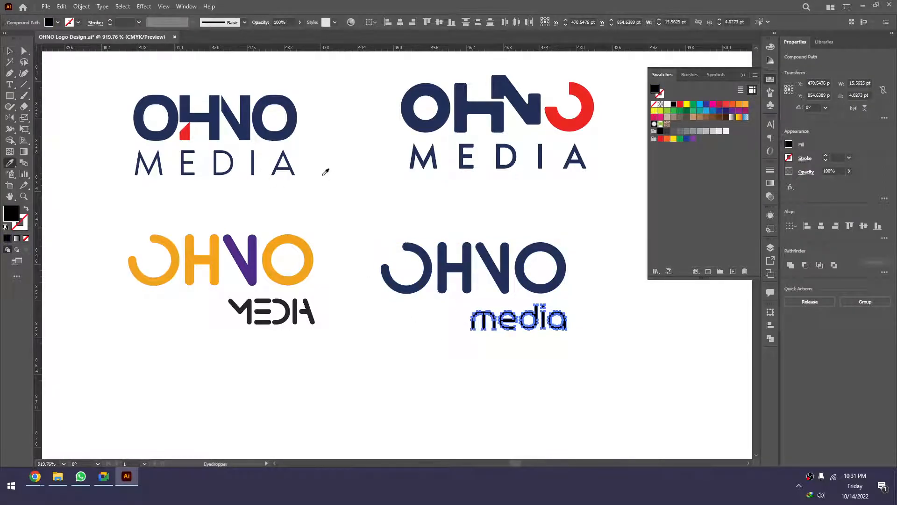
pyautogui.click(588, 110)
pyautogui.press('v')
pyautogui.click(625, 318)
# Group the navy open-O OHNO letters with the red media text
pyautogui.scroll(-3, 538, 310)
pyautogui.moveTo(531, 312); pyautogui.dragTo(474, 311)
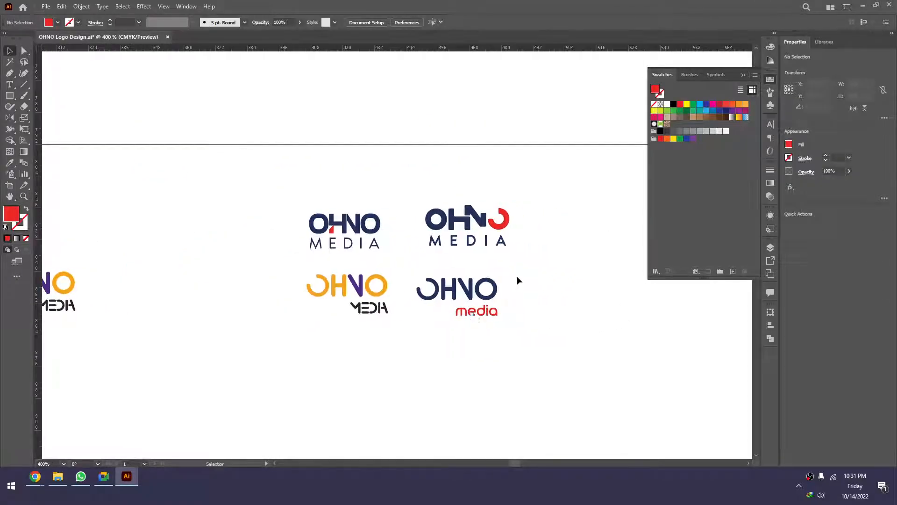
pyautogui.moveTo(516, 279); pyautogui.dragTo(420, 321)
pyautogui.click(509, 343)
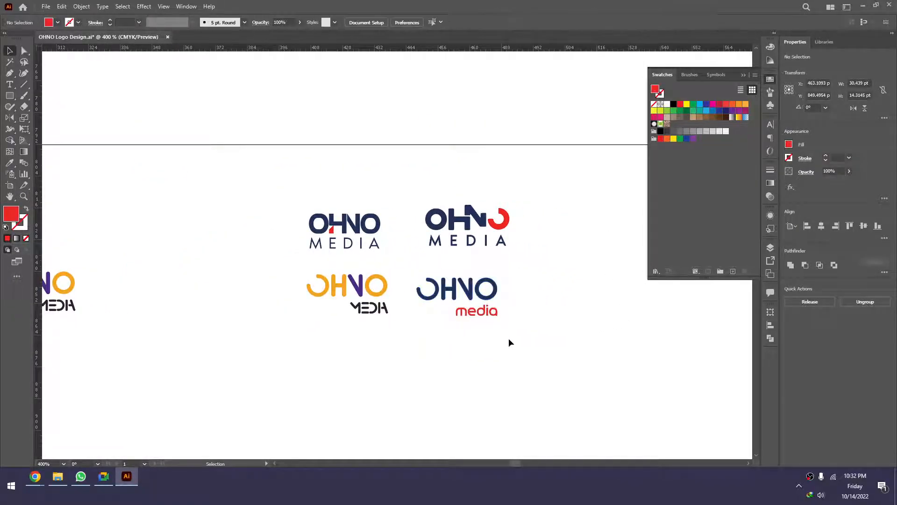
# Move the colour squares and both numbered logos away from the four finished logos, out to the left of the artboard
pyautogui.scroll(-2, 510, 342)
pyautogui.moveTo(519, 340); pyautogui.dragTo(360, 340)
pyautogui.scroll(1, 341, 269)
pyautogui.scroll(-3, 421, 282)
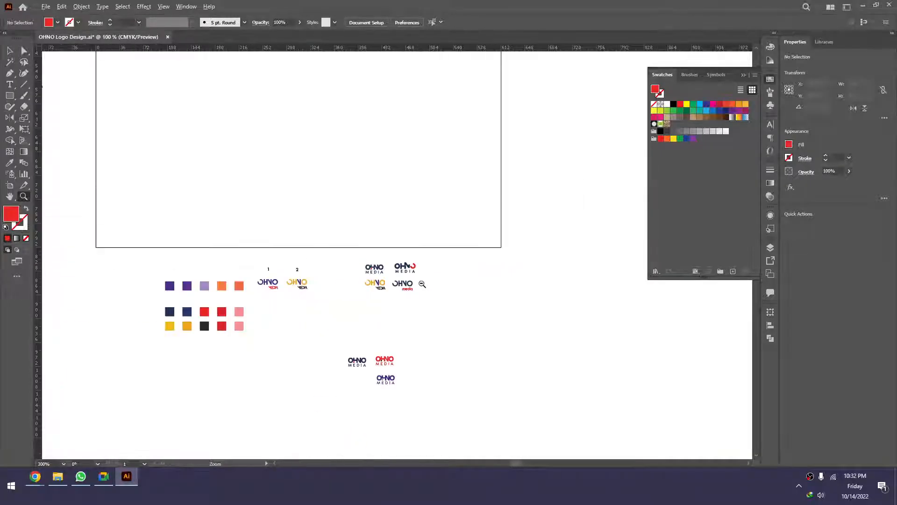
pyautogui.moveTo(422, 284); pyautogui.dragTo(226, 382)
pyautogui.moveTo(458, 377); pyautogui.dragTo(509, 365)
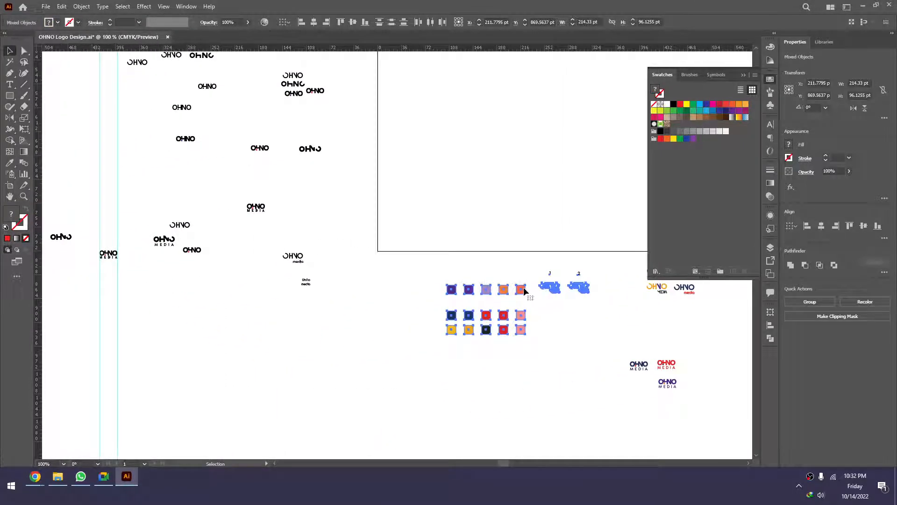
pyautogui.moveTo(523, 291); pyautogui.dragTo(222, 312)
pyautogui.moveTo(427, 336); pyautogui.dragTo(302, 287)
pyautogui.moveTo(604, 298); pyautogui.dragTo(197, 311)
pyautogui.click(381, 277)
pyautogui.hotkey('ctrl', '0')
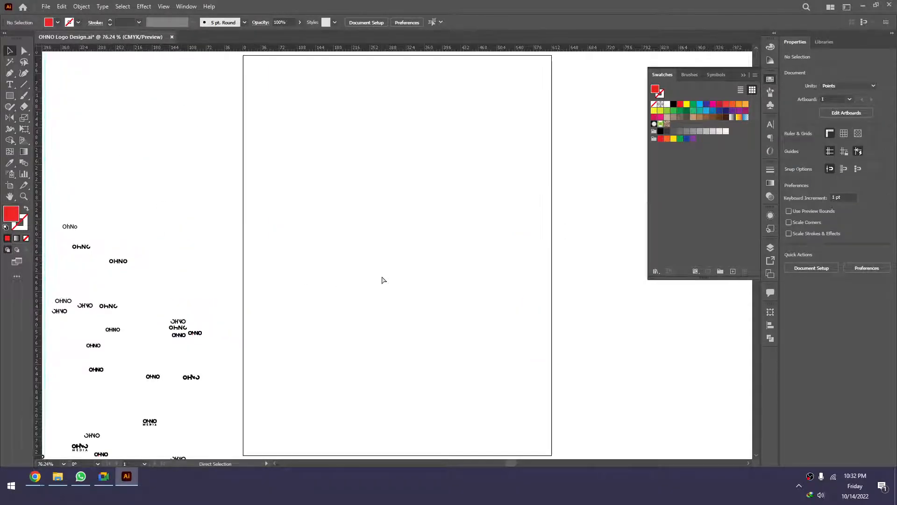
# Switch the empty artboard to landscape orientation
pyautogui.press('z')
pyautogui.scroll(-5, 387, 274)
pyautogui.moveTo(411, 315); pyautogui.dragTo(378, 303)
pyautogui.moveTo(413, 212); pyautogui.dragTo(246, 327)
pyautogui.scroll(-3, 415, 330)
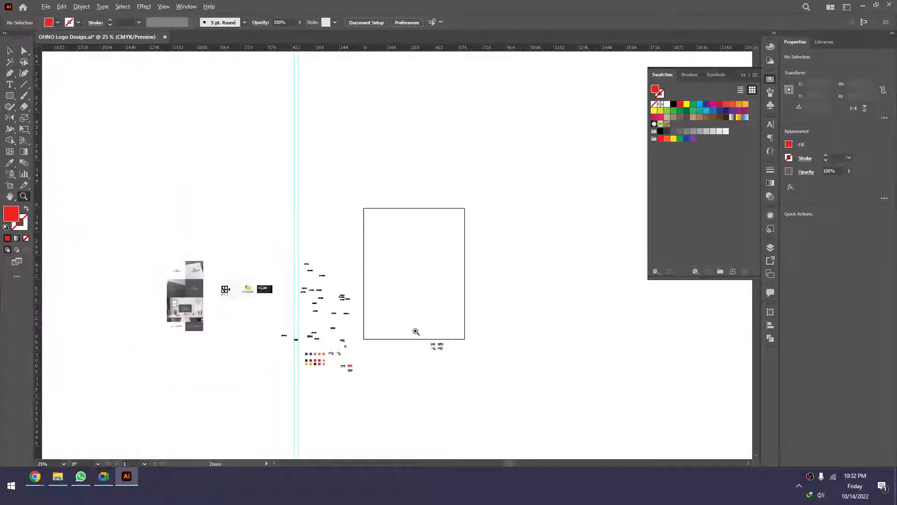
pyautogui.moveTo(416, 332); pyautogui.dragTo(370, 342)
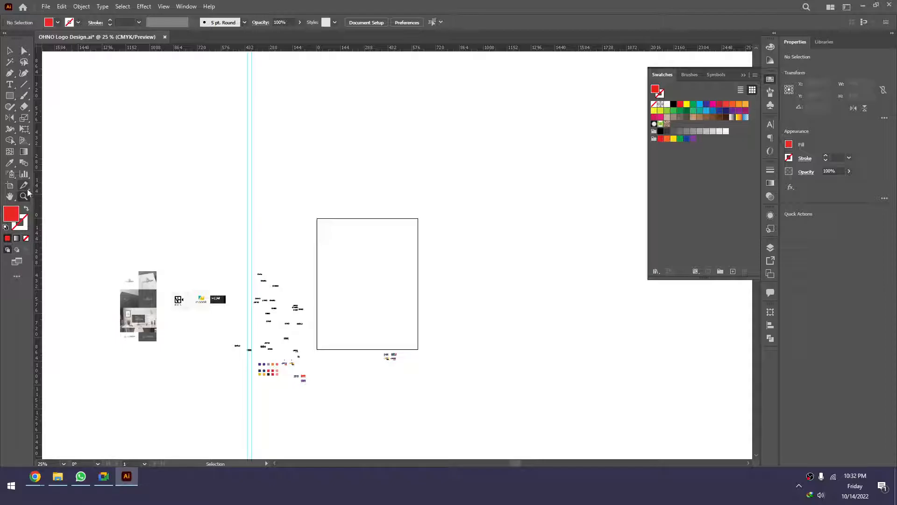
pyautogui.click(8, 186)
pyautogui.click(112, 23)
pyautogui.press('v')
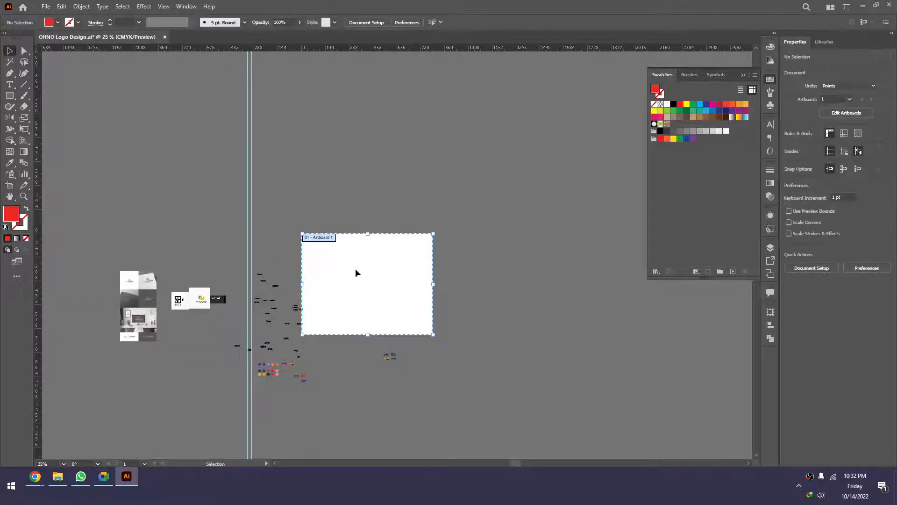
# Move the four finished colour logos from below the artboard onto it and save the document
pyautogui.moveTo(405, 349); pyautogui.dragTo(409, 304)
pyautogui.click(409, 304)
pyautogui.hotkey('ctrl', '0')
pyautogui.moveTo(324, 332); pyautogui.dragTo(308, 375)
pyautogui.moveTo(322, 336); pyautogui.dragTo(234, 348)
pyautogui.click(351, 357)
pyautogui.press('z')
pyautogui.click(397, 328)
pyautogui.hotkey('ctrl', 's')
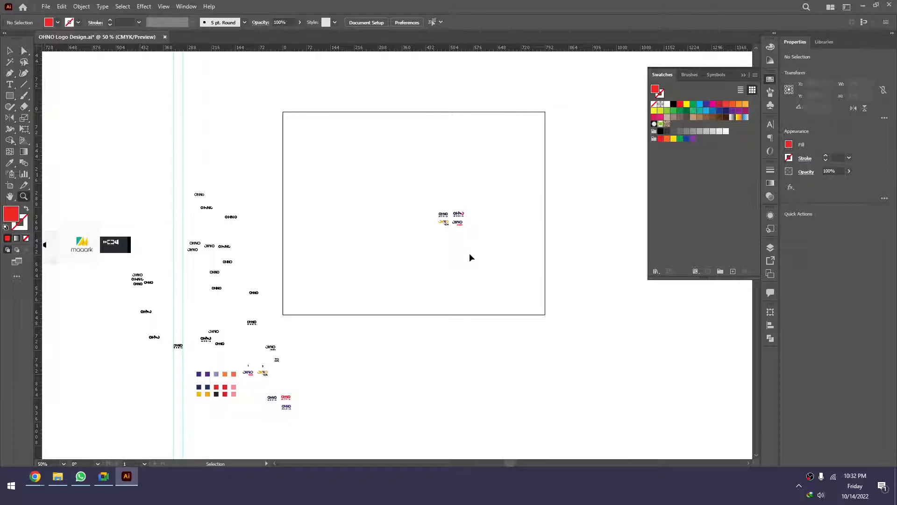
# Scale up the four colour logos together on the artboard
pyautogui.click(473, 255)
pyautogui.click(444, 243)
pyautogui.press('v')
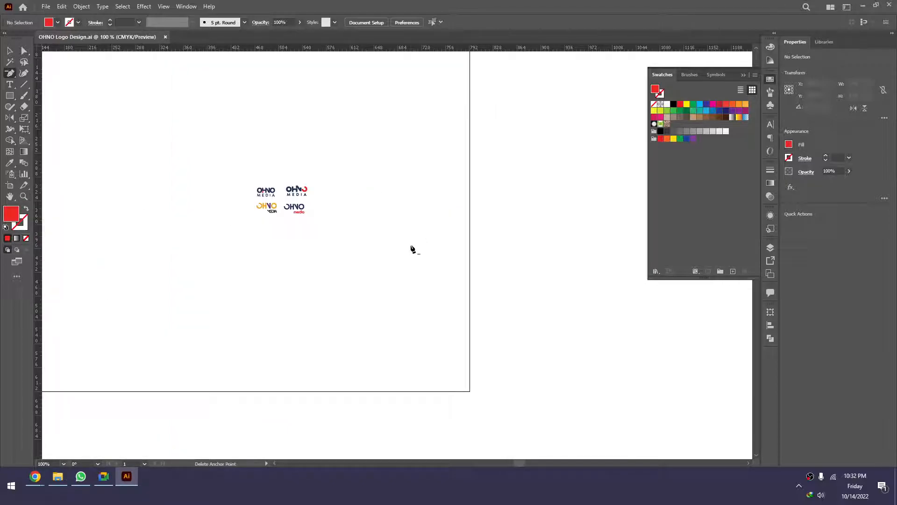
pyautogui.hotkey('ctrl', '0')
pyautogui.press('z')
pyautogui.moveTo(461, 285); pyautogui.dragTo(444, 292)
pyautogui.press('v')
pyautogui.click(430, 266)
pyautogui.moveTo(500, 250); pyautogui.dragTo(432, 293)
pyautogui.moveTo(481, 272); pyautogui.dragTo(571, 272)
pyautogui.click(588, 307)
pyautogui.press('z')
pyautogui.keyDown('alt'); pyautogui.click(580, 309); pyautogui.keyUp('alt')
pyautogui.moveTo(580, 310); pyautogui.dragTo(499, 311)
pyautogui.press('v')
pyautogui.moveTo(509, 244); pyautogui.dragTo(347, 329)
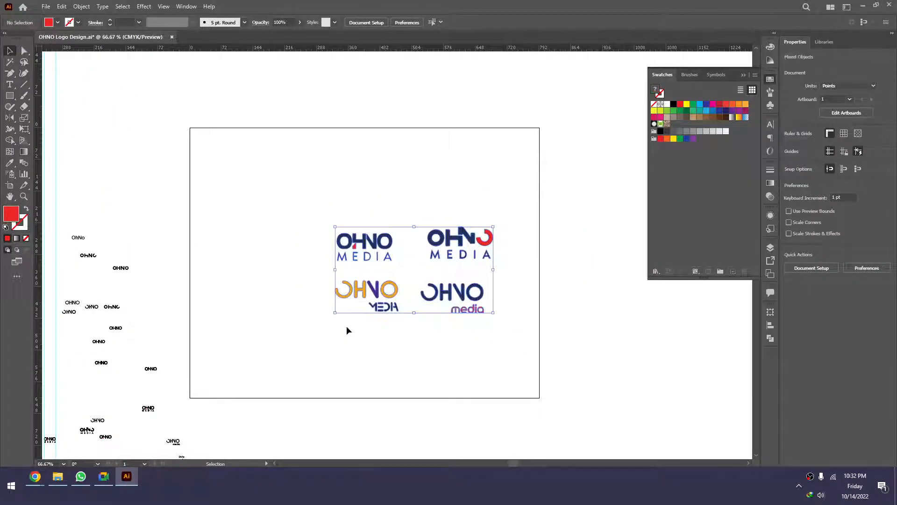
pyautogui.moveTo(466, 244); pyautogui.dragTo(384, 276)
pyautogui.click(497, 274)
pyautogui.moveTo(496, 222); pyautogui.dragTo(369, 322)
pyautogui.click(570, 295)
pyautogui.click(375, 252)
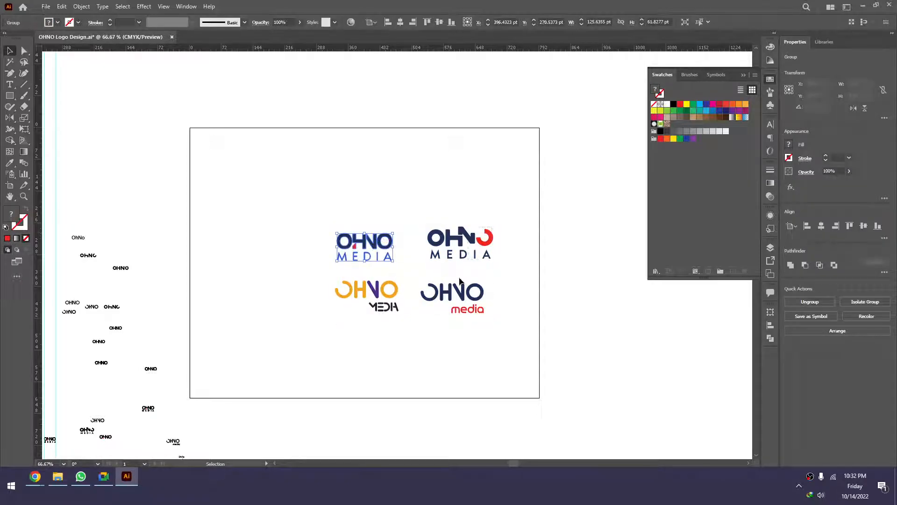
pyautogui.click(465, 292)
pyautogui.keyDown('shift'); pyautogui.click(463, 247); pyautogui.keyUp('shift')
pyautogui.keyDown('shift'); pyautogui.click(389, 296); pyautogui.keyUp('shift')
pyautogui.press('z')
pyautogui.scroll(-1, 413, 310)
pyautogui.keyDown('alt'); pyautogui.click(414, 319); pyautogui.keyUp('alt')
pyautogui.keyDown('alt'); pyautogui.click(414, 318); pyautogui.keyUp('alt')
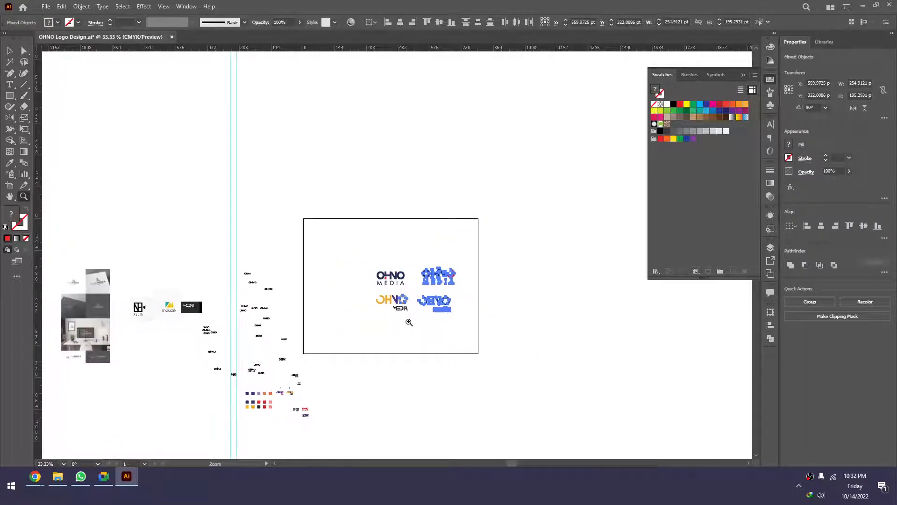
pyautogui.press('v')
pyautogui.click(408, 319)
pyautogui.moveTo(408, 319); pyautogui.dragTo(375, 297)
pyautogui.click(407, 315)
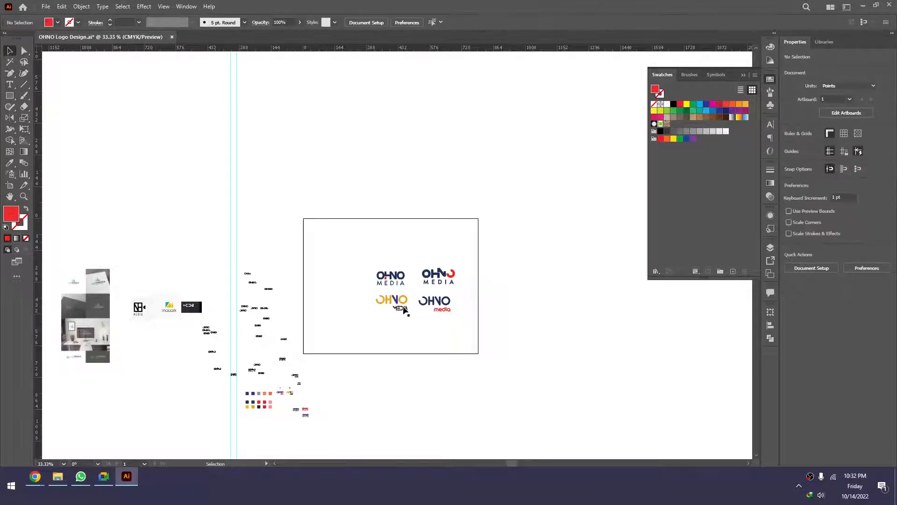
pyautogui.click(405, 302)
pyautogui.click(406, 320)
# Move the stepped-N, orange and open-O logos off above the artboard, keeping only the navy OHNO MEDIA logo on it
pyautogui.click(402, 314)
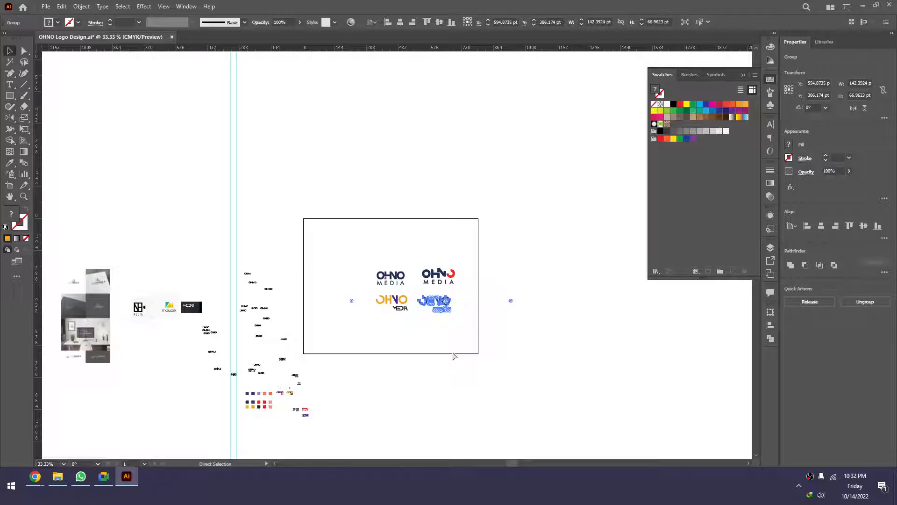
pyautogui.moveTo(461, 257); pyautogui.dragTo(420, 285)
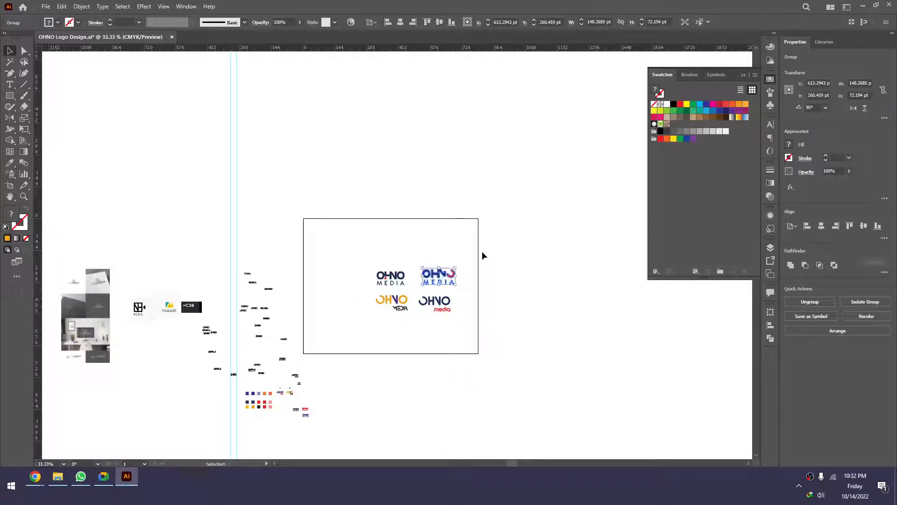
pyautogui.moveTo(482, 254); pyautogui.dragTo(403, 129)
pyautogui.keyDown('shift'); pyautogui.click(392, 301); pyautogui.keyUp('shift')
pyautogui.click(463, 274)
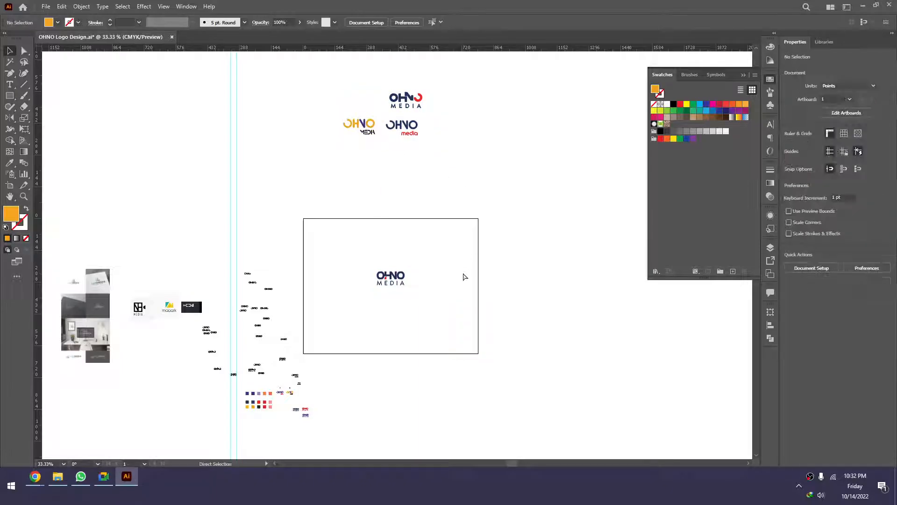
# Enlarge the navy OHNO MEDIA logo with the red H accent on the artboard to about 379 pt wide
pyautogui.hotkey('ctrl', '0')
pyautogui.click(438, 228)
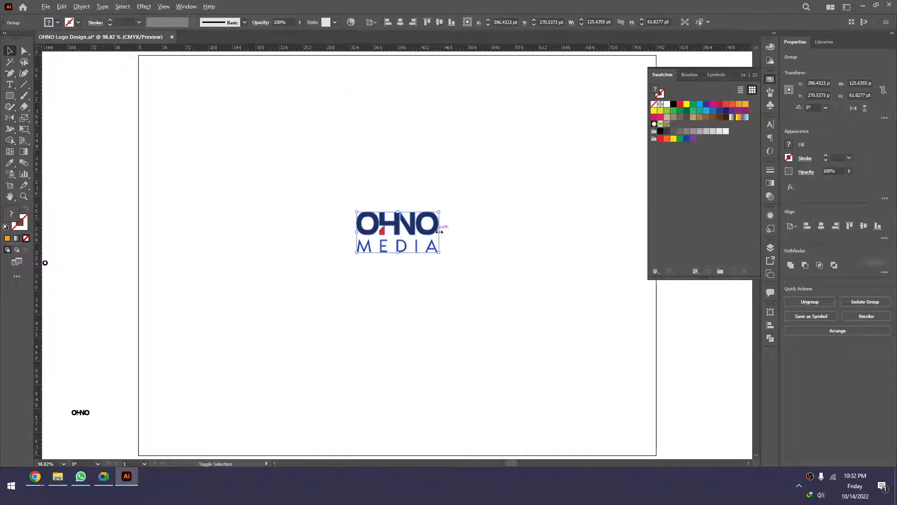
pyautogui.moveTo(439, 231); pyautogui.dragTo(521, 232)
pyautogui.click(556, 272)
pyautogui.press('z')
pyautogui.scroll(-1, 567, 282)
pyautogui.scroll(-2, 568, 284)
pyautogui.moveTo(561, 274); pyautogui.dragTo(381, 277)
pyautogui.press('v')
pyautogui.click(419, 295)
pyautogui.press('z')
pyautogui.click(413, 296)
pyautogui.moveTo(402, 317); pyautogui.dragTo(436, 353)
pyautogui.press('v')
pyautogui.click(384, 260)
pyautogui.click(442, 297)
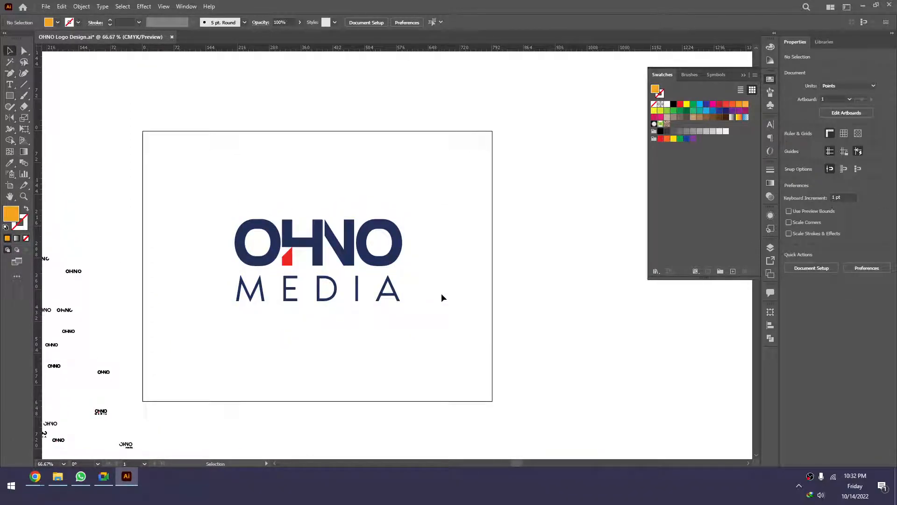
# Examine the enlarged logo on the artboard and the layout of the LUXMEDIA reference presentation
pyautogui.press('z')
pyautogui.scroll(-2, 468, 301)
pyautogui.moveTo(455, 317); pyautogui.dragTo(471, 353)
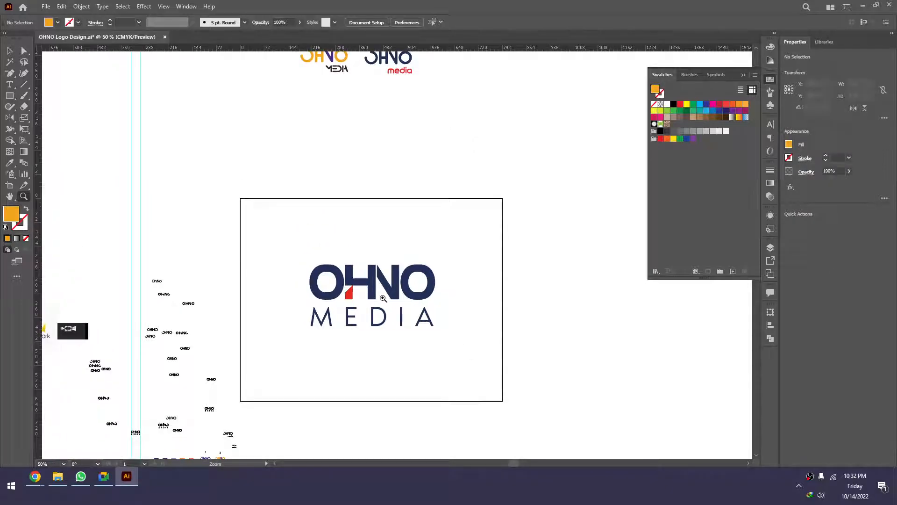
pyautogui.press('v')
pyautogui.click(392, 294)
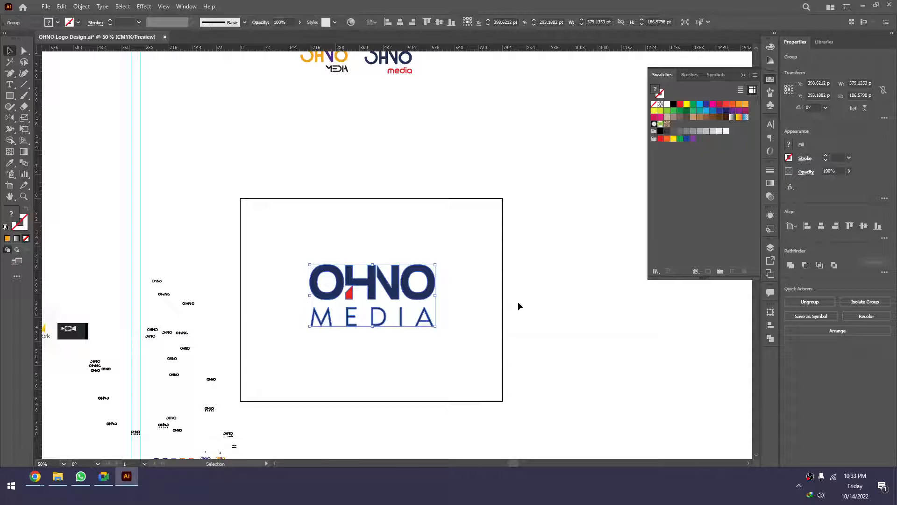
pyautogui.click(437, 302)
pyautogui.hotkey('ctrl', '0')
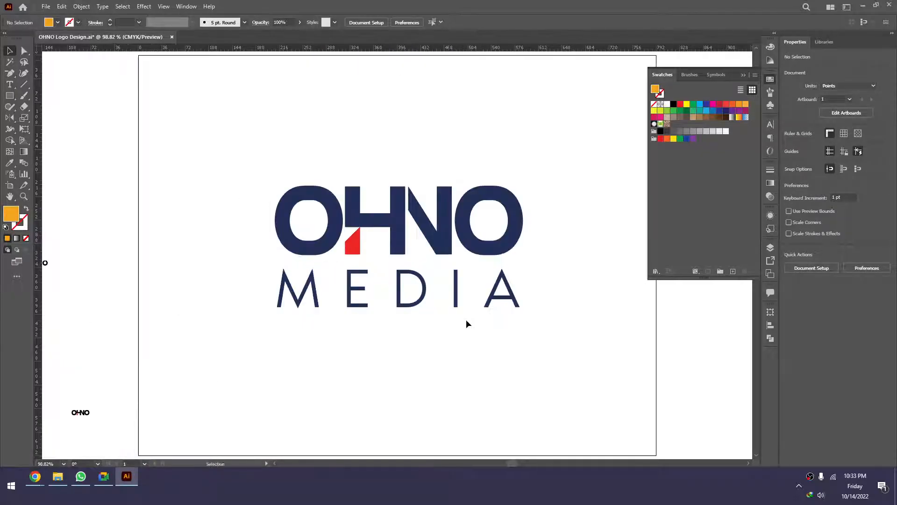
pyautogui.press('z')
pyautogui.scroll(-5, 466, 323)
pyautogui.moveTo(282, 313); pyautogui.dragTo(467, 315)
pyautogui.moveTo(507, 290); pyautogui.dragTo(439, 374)
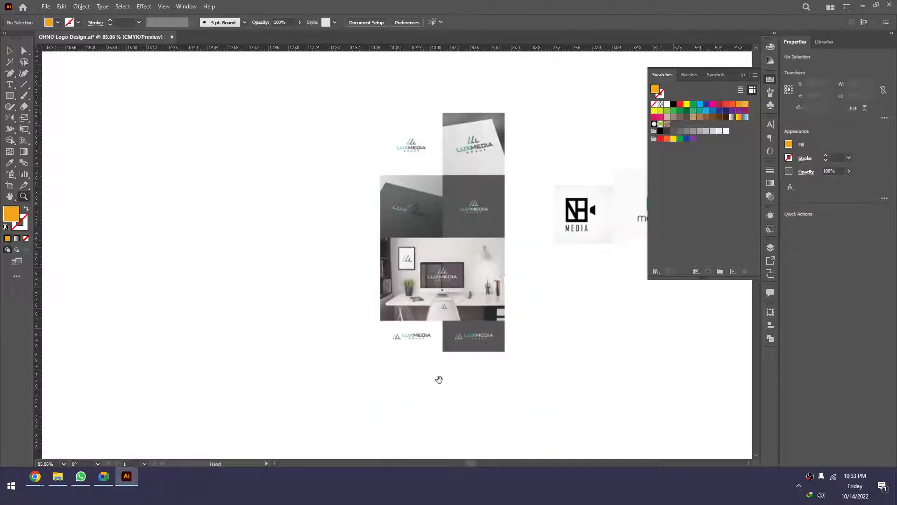
pyautogui.press('v')
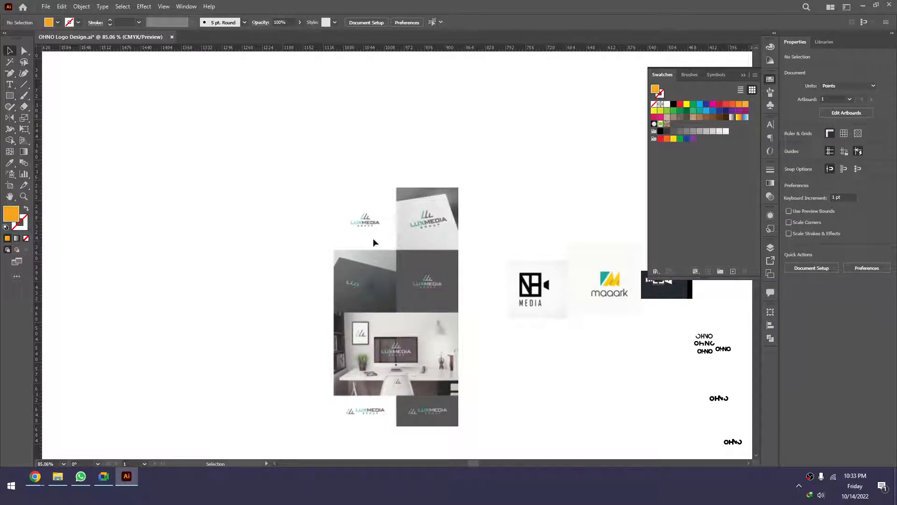
pyautogui.hscroll(10, 374, 242)
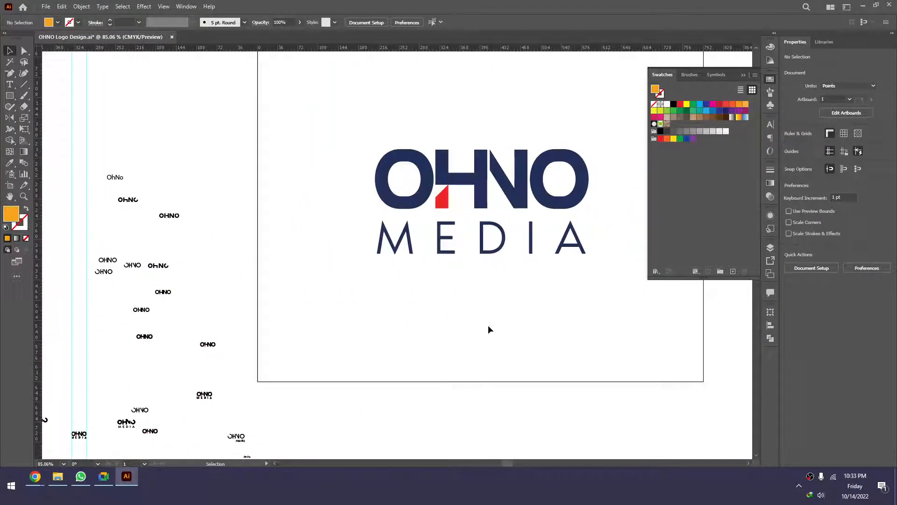
# Create a 500 × 500 pt orange square and place it in the artboard's upper-left corner
pyautogui.hotkey('ctrl', '0')
pyautogui.moveTo(479, 333); pyautogui.dragTo(474, 382)
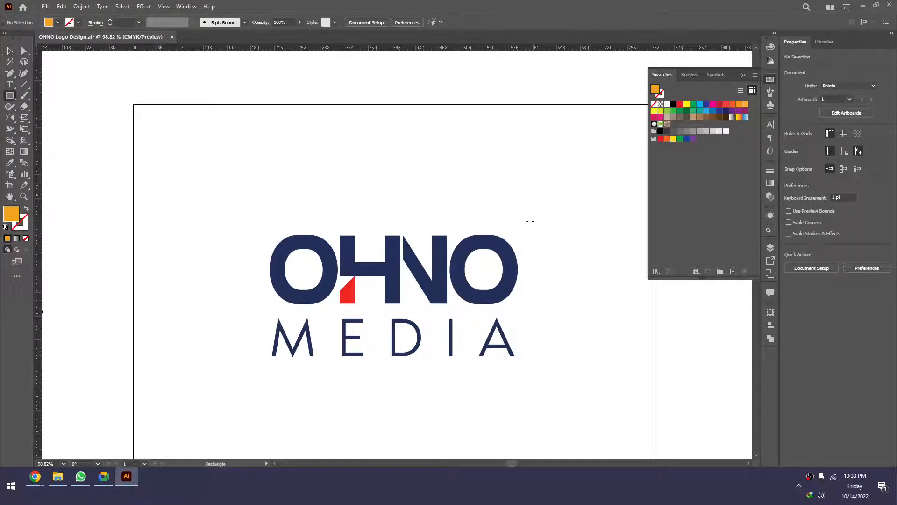
pyautogui.click(530, 221)
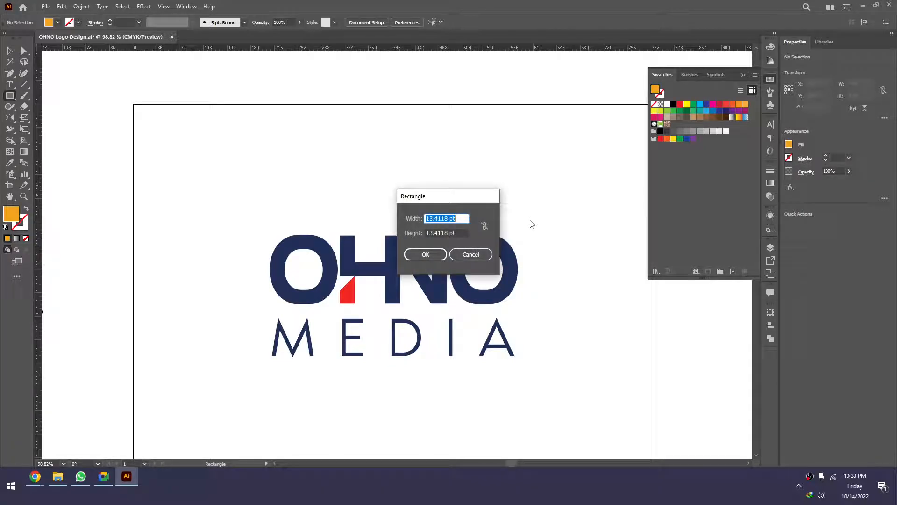
pyautogui.write('500')
pyautogui.press('Tab')
pyautogui.write('500')
pyautogui.press('Return')
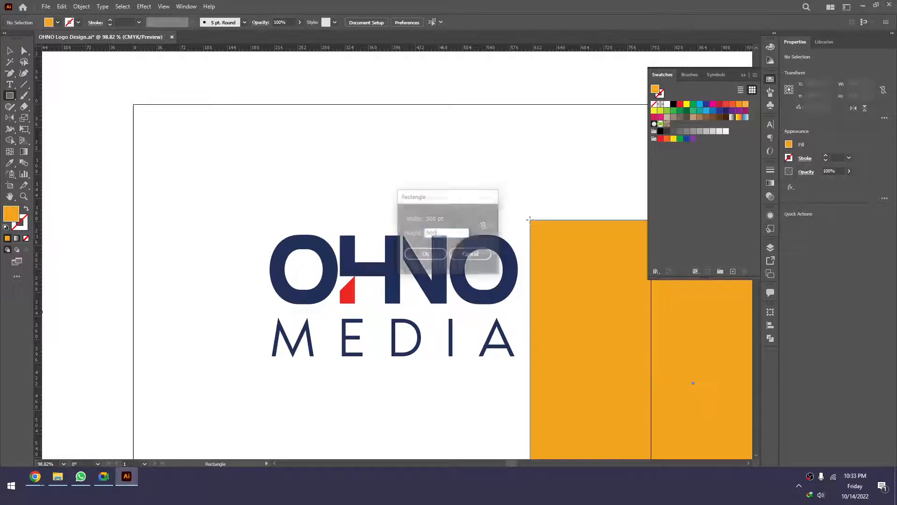
pyautogui.press('v')
pyautogui.moveTo(629, 308); pyautogui.dragTo(239, 194)
pyautogui.click(517, 177)
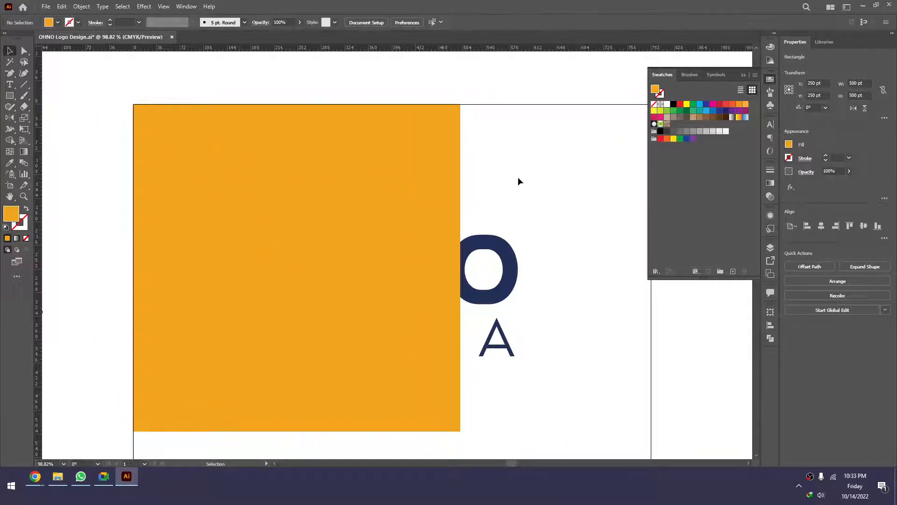
# Delete the 500 pt orange square covering the logo
pyautogui.scroll(-4, 518, 184)
pyautogui.moveTo(524, 196); pyautogui.dragTo(493, 236)
pyautogui.click(514, 261)
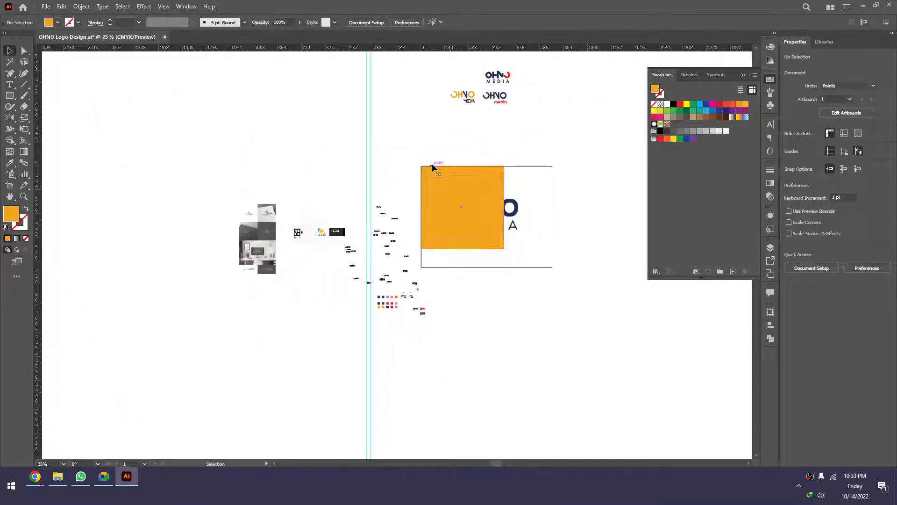
pyautogui.click(449, 187)
pyautogui.press('Delete')
# Create a 250 × 250 pt orange square on the artboard
pyautogui.press('m')
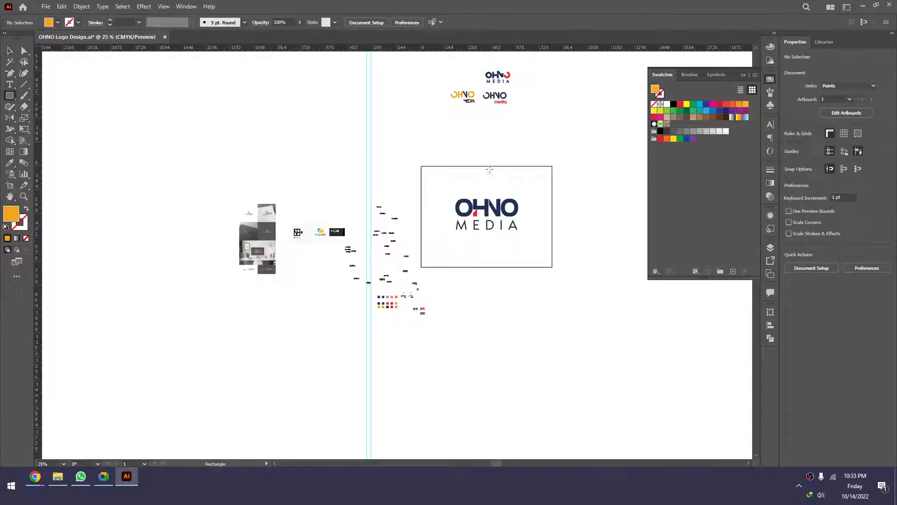
pyautogui.click(486, 174)
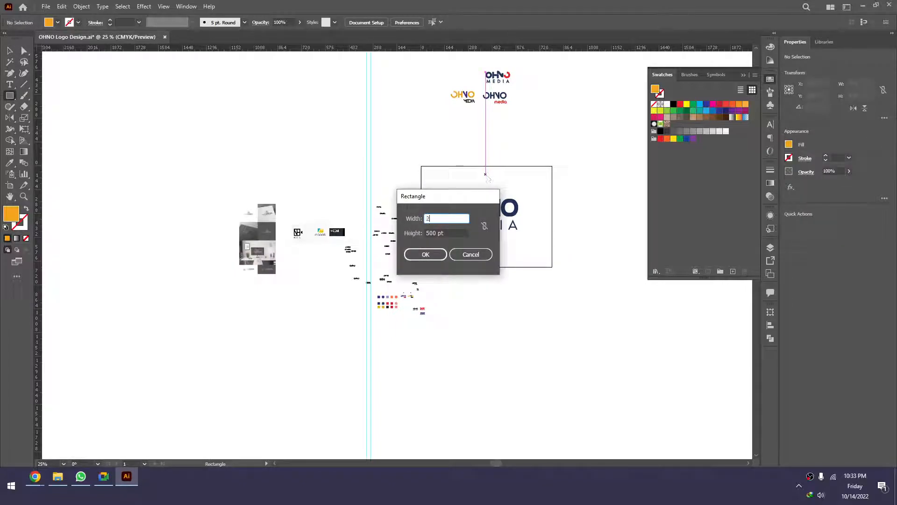
pyautogui.press('Tab')
pyautogui.write('250')
pyautogui.press('Return')
pyautogui.press('v')
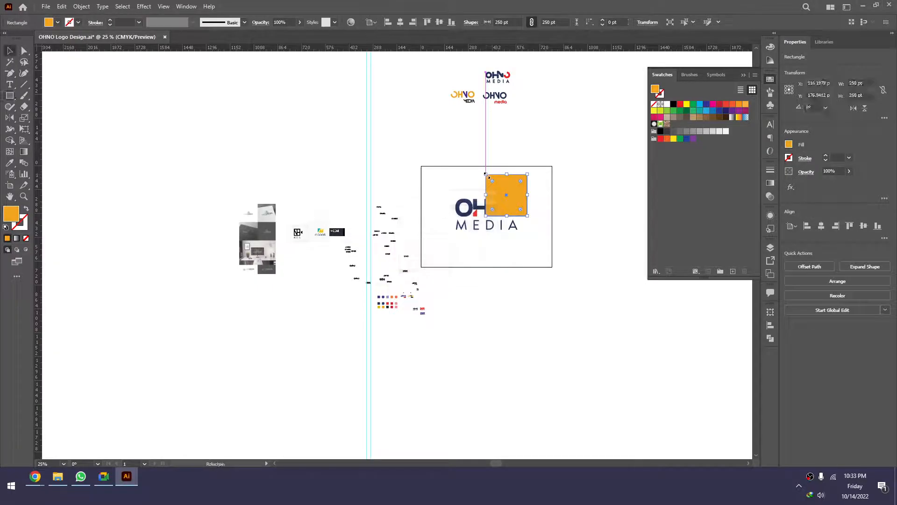
# Align the 250 pt orange square to the artboard's left and top edges
pyautogui.click(387, 22)
pyautogui.click(413, 22)
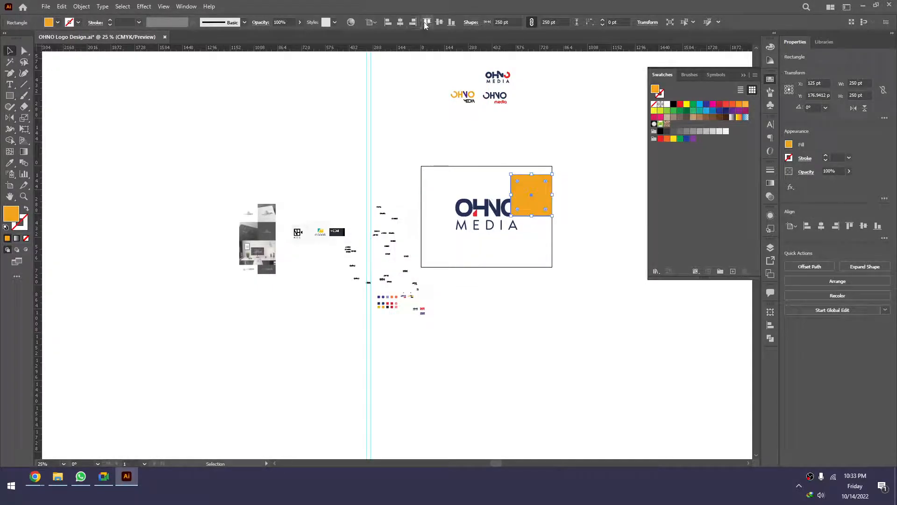
pyautogui.click(427, 21)
pyautogui.click(387, 21)
pyautogui.click(503, 189)
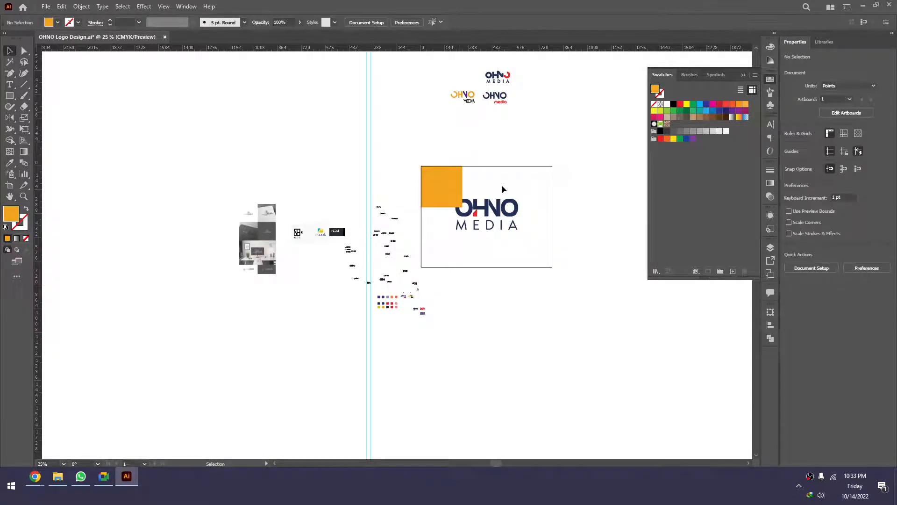
# Enlarge the orange square proportionally from the artboard's corner to about 327 pt
pyautogui.hotkey('ctrl', '0')
pyautogui.click(217, 136)
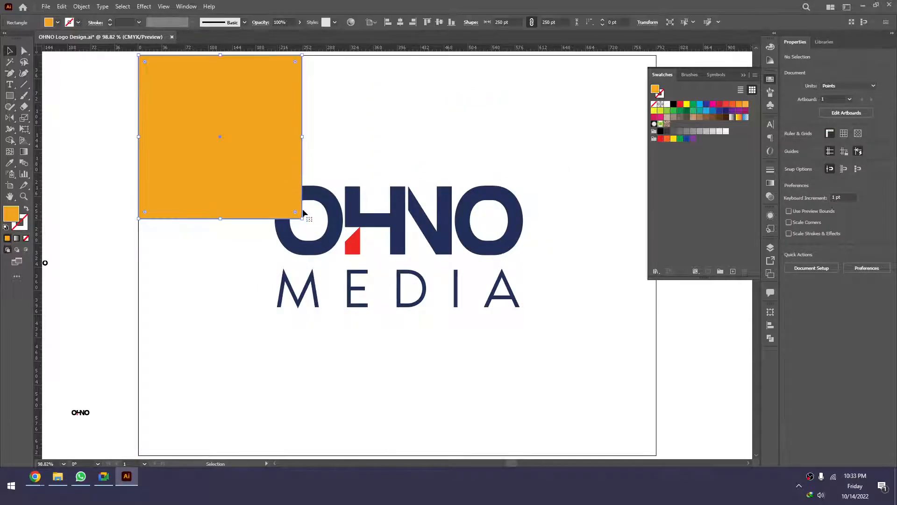
pyautogui.moveTo(303, 218); pyautogui.dragTo(376, 270)
pyautogui.click(430, 283)
# Centre the navy OHNO MEDIA logo horizontally and vertically on the orange square
pyautogui.moveTo(354, 232); pyautogui.dragTo(334, 219)
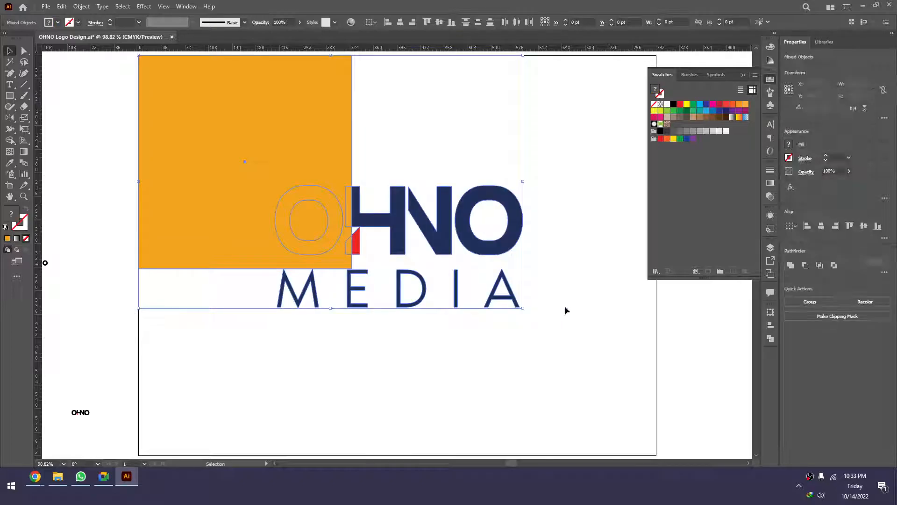
pyautogui.click(298, 147)
pyautogui.click(401, 23)
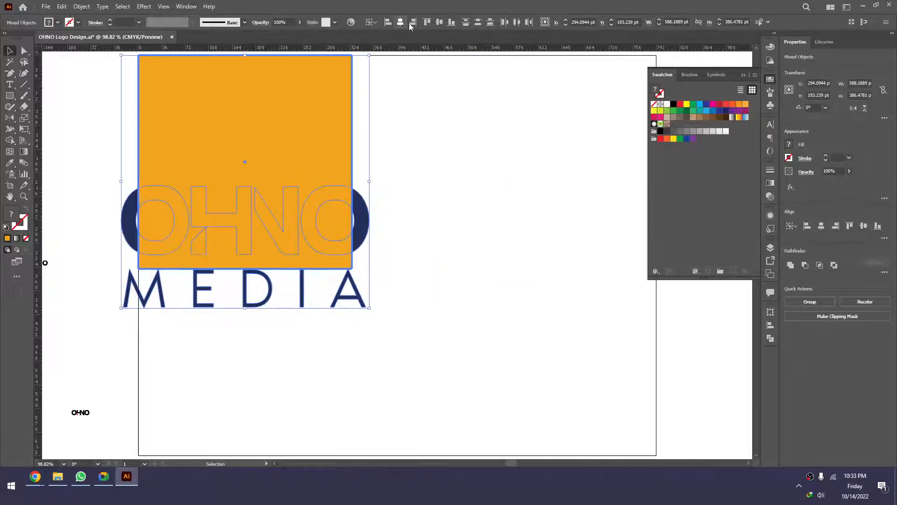
pyautogui.click(438, 23)
pyautogui.click(480, 168)
# Enlarge the orange square proportionally to slightly over half the artboard's width and place a copy directly beside it
pyautogui.click(331, 190)
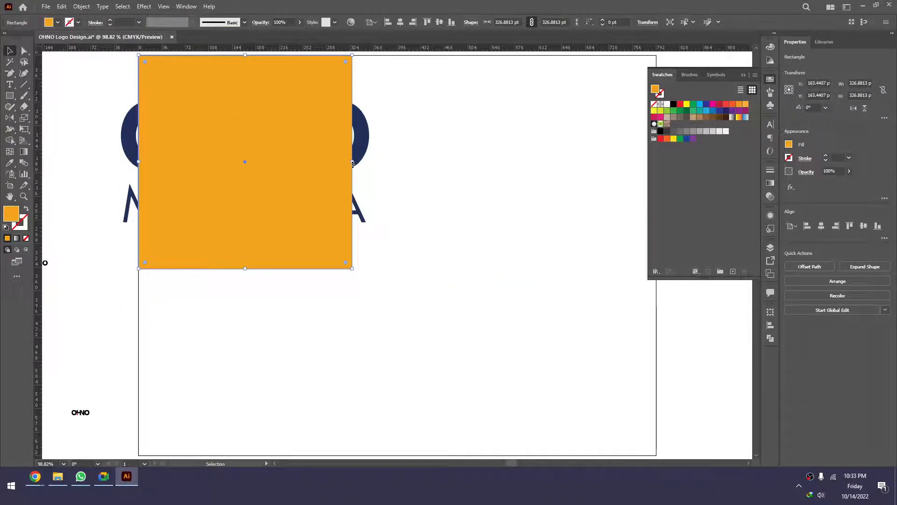
pyautogui.moveTo(353, 163); pyautogui.dragTo(419, 163)
pyautogui.scroll(2, 389, 190)
pyautogui.moveTo(376, 135); pyautogui.dragTo(380, 167)
pyautogui.keyDown('shift'); pyautogui.click(380, 165); pyautogui.keyUp('shift')
pyautogui.moveTo(329, 189); pyautogui.dragTo(480, 201)
# Scale the two orange squares together to the artboard's 792 pt width and group them
pyautogui.scroll(-1, 590, 182)
pyautogui.moveTo(460, 96); pyautogui.dragTo(346, 152)
pyautogui.moveTo(559, 211); pyautogui.dragTo(529, 211)
pyautogui.moveTo(383, 209); pyautogui.dragTo(385, 197)
pyautogui.hotkey('ctrl', 'g')
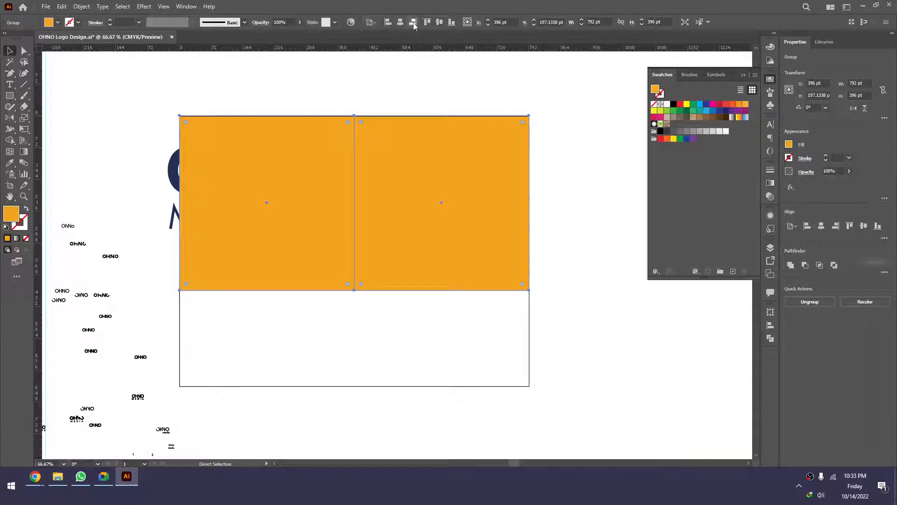
# Align the grouped orange squares to the artboard's top edge
pyautogui.click(429, 22)
pyautogui.click(444, 84)
pyautogui.click(368, 178)
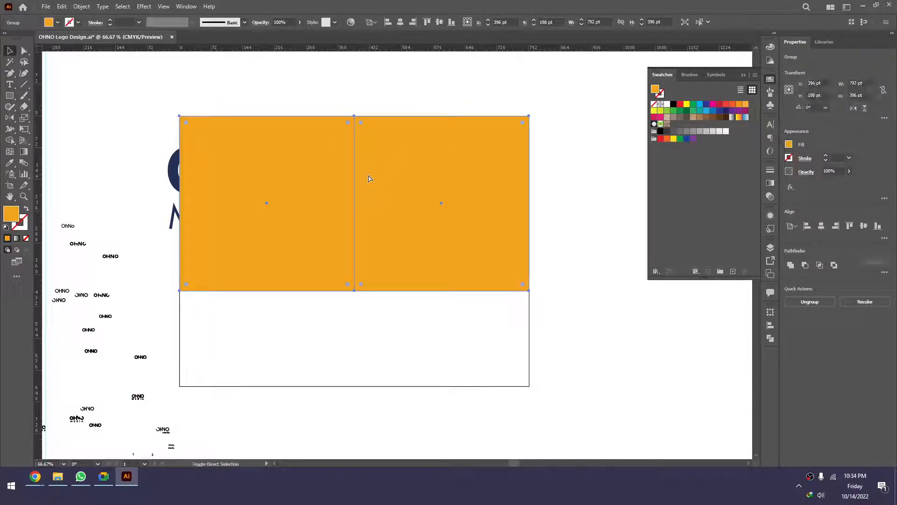
# Centre the navy OHNO MEDIA logo horizontally and vertically on the first orange square
pyautogui.click(372, 344)
pyautogui.moveTo(328, 330); pyautogui.dragTo(199, 161)
pyautogui.click(281, 268)
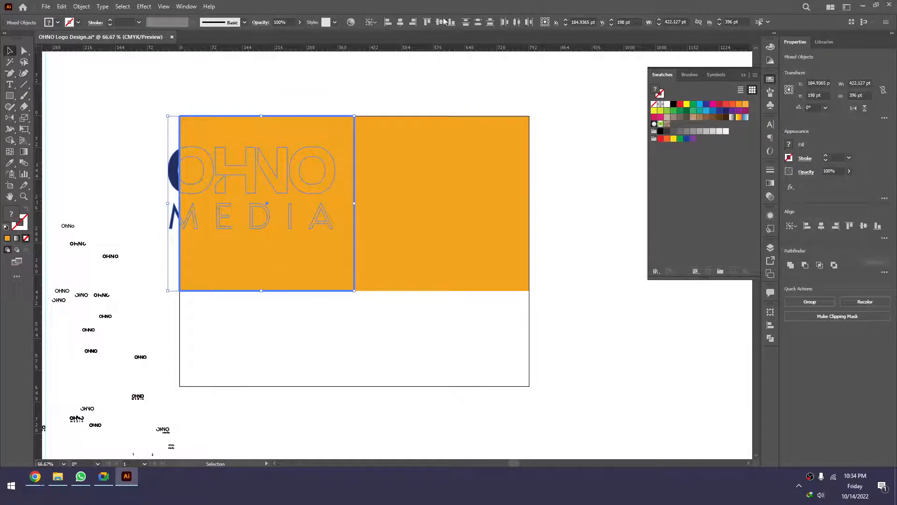
pyautogui.click(401, 22)
pyautogui.click(439, 22)
pyautogui.click(317, 145)
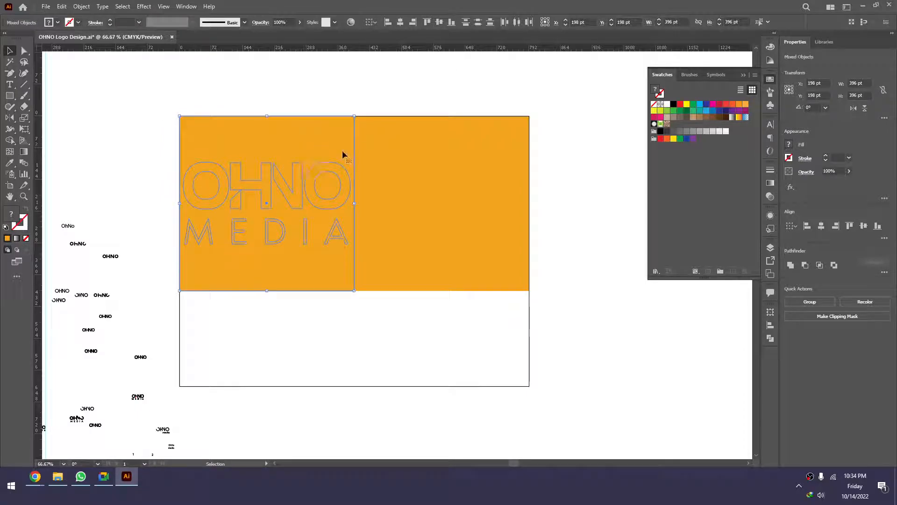
# Bring the logo in front of the orange squares and shrink it about its centre to roughly 60% of the square's width
pyautogui.click(406, 136)
pyautogui.click(324, 125)
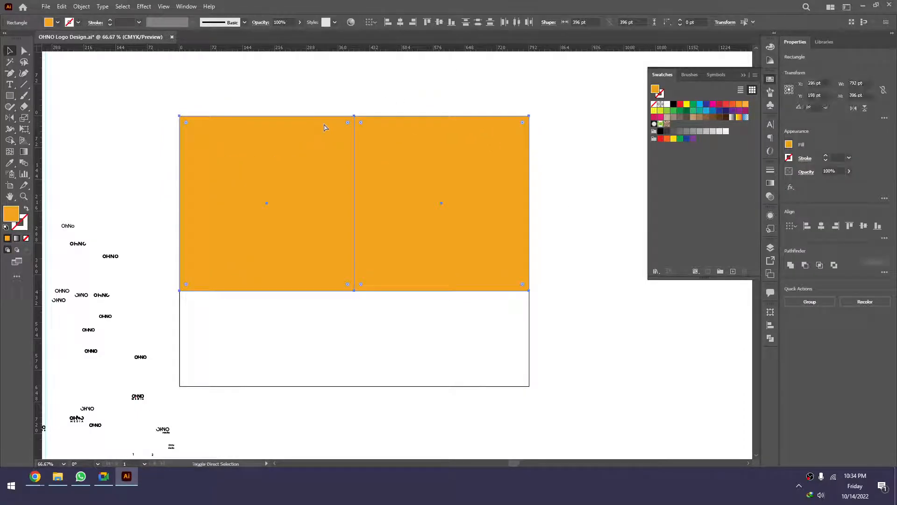
pyautogui.click(330, 234)
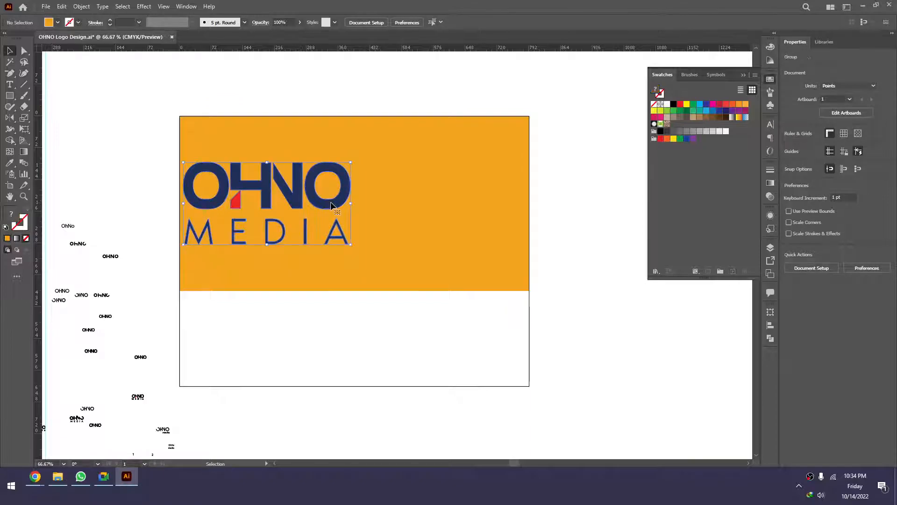
pyautogui.moveTo(350, 203); pyautogui.dragTo(320, 203)
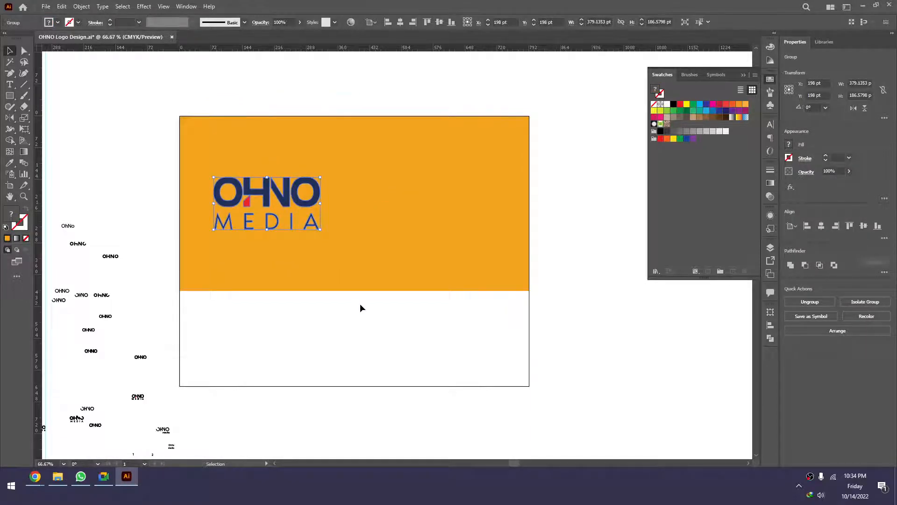
# Remove the fill from the square behind the logo and select the remaining orange square
pyautogui.click(338, 226)
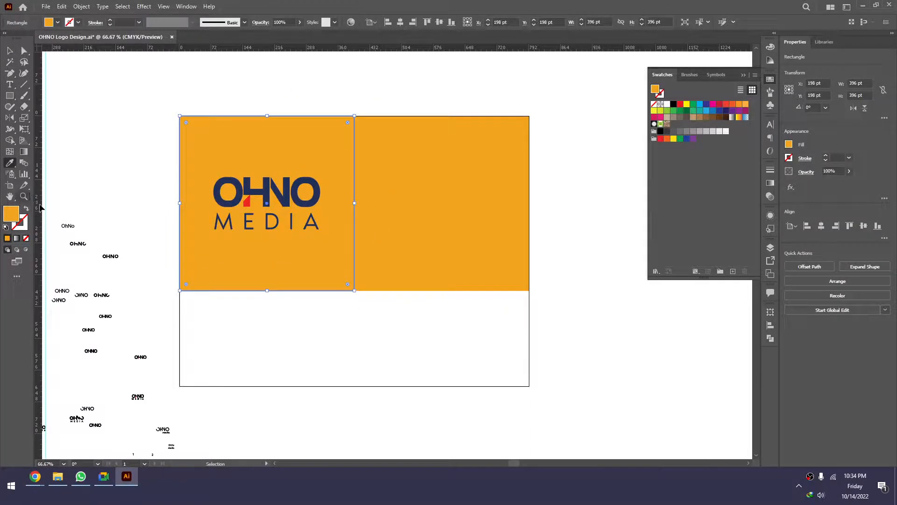
pyautogui.click(25, 238)
pyautogui.click(311, 375)
pyautogui.scroll(-1, 308, 254)
pyautogui.moveTo(350, 266); pyautogui.dragTo(317, 241)
pyautogui.scroll(1, 403, 249)
pyautogui.click(465, 234)
pyautogui.scroll(-1, 385, 250)
pyautogui.press('z')
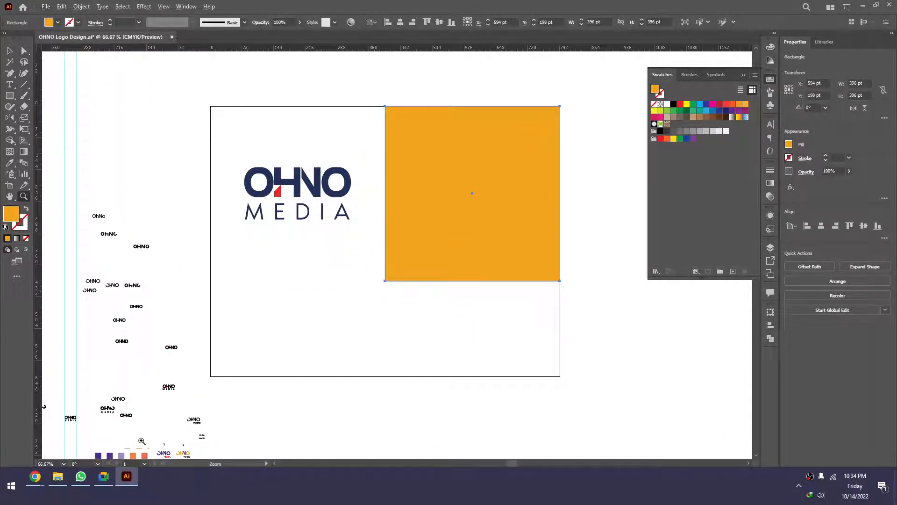
# Switch to File Explorer, open the Mockup folder under Downloads > Compressed and show its contents as extra large icons
pyautogui.click(55, 478)
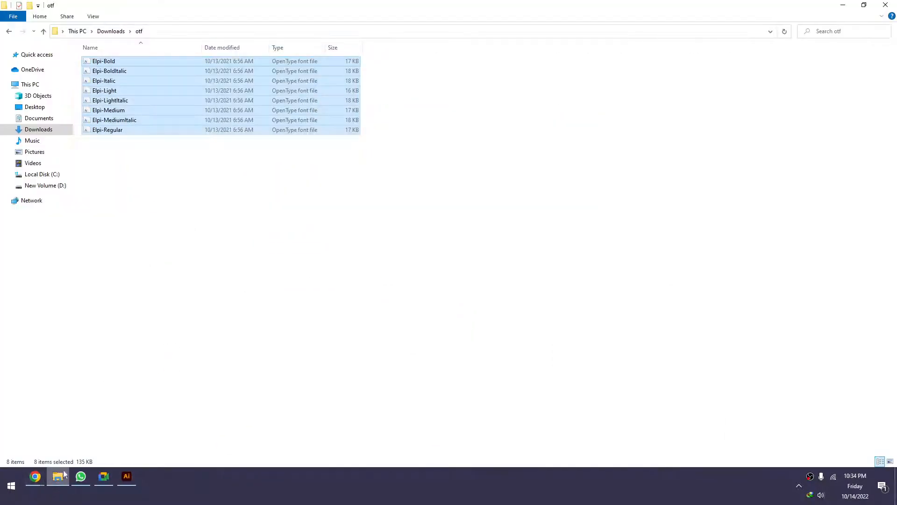
pyautogui.click(39, 129)
pyautogui.doubleClick(106, 75)
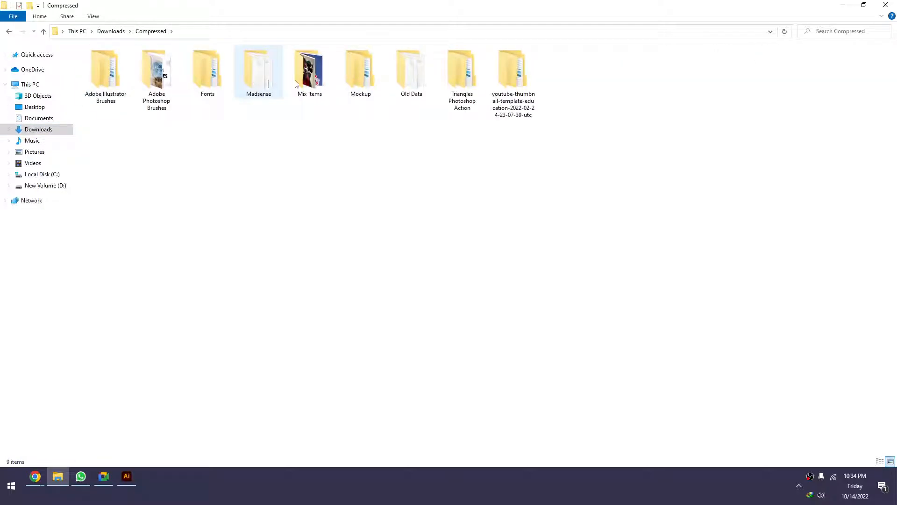
pyautogui.click(343, 84)
pyautogui.doubleClick(343, 84)
pyautogui.rightClick(469, 192)
pyautogui.moveTo(481, 187)
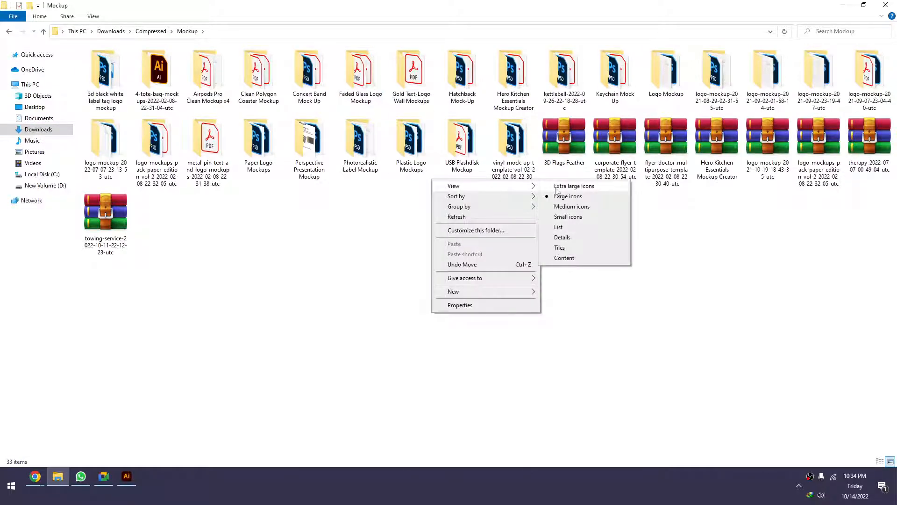
pyautogui.click(582, 187)
# Examine the contents of the 3d black white label tag and 4-tote-bag mockup folders
pyautogui.click(191, 135)
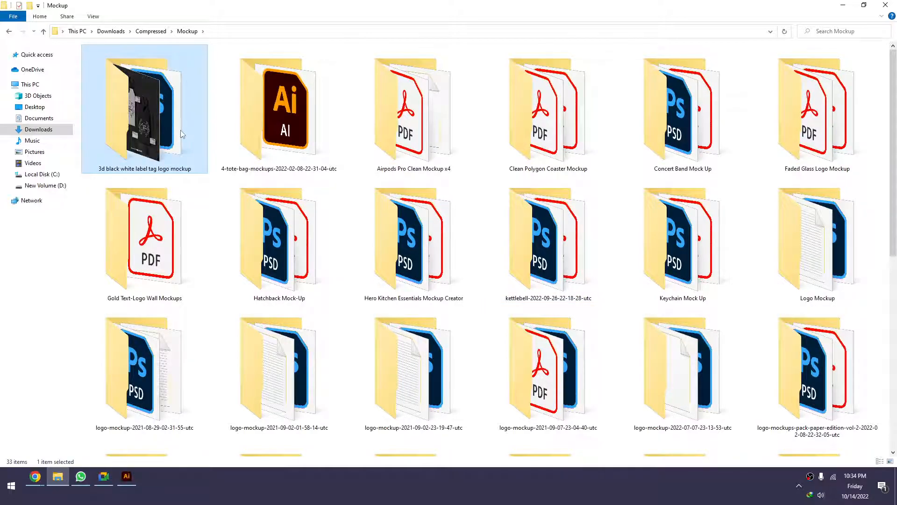
pyautogui.doubleClick(182, 130)
pyautogui.hotkey('alt', 'Left')
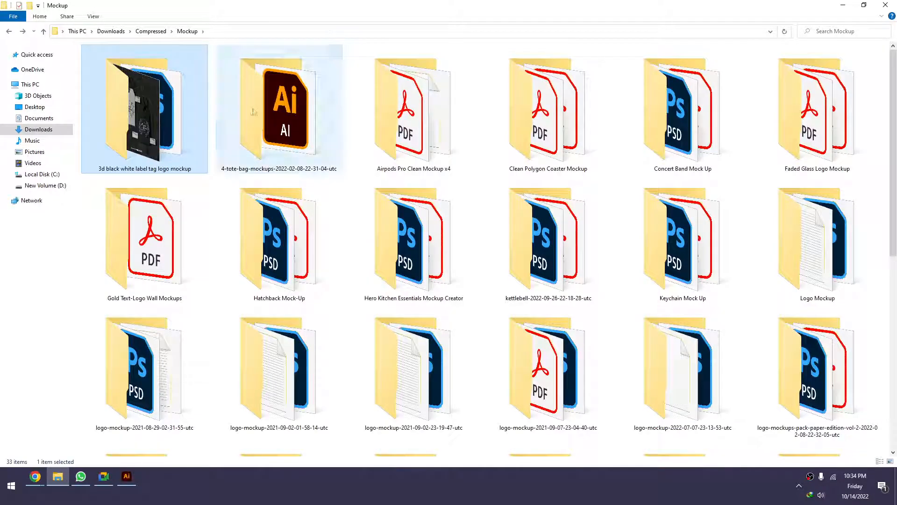
pyautogui.doubleClick(253, 112)
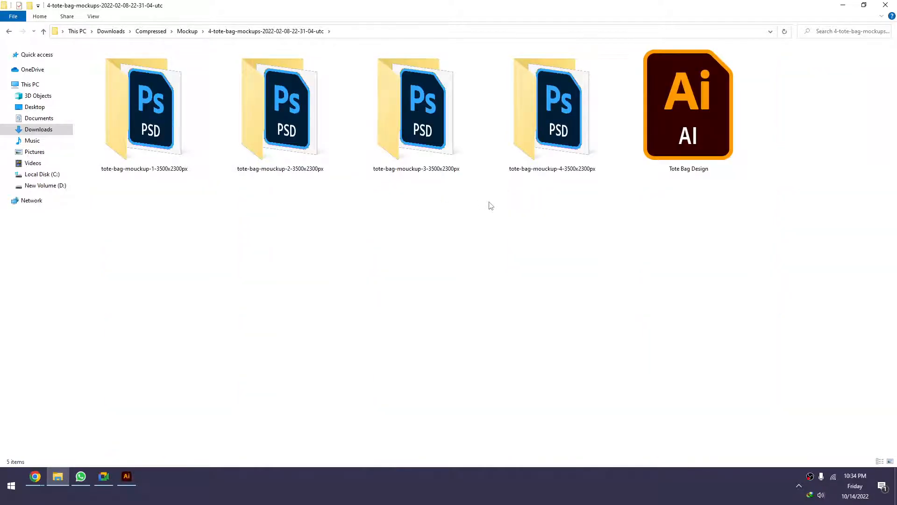
pyautogui.hotkey('alt', 'Left')
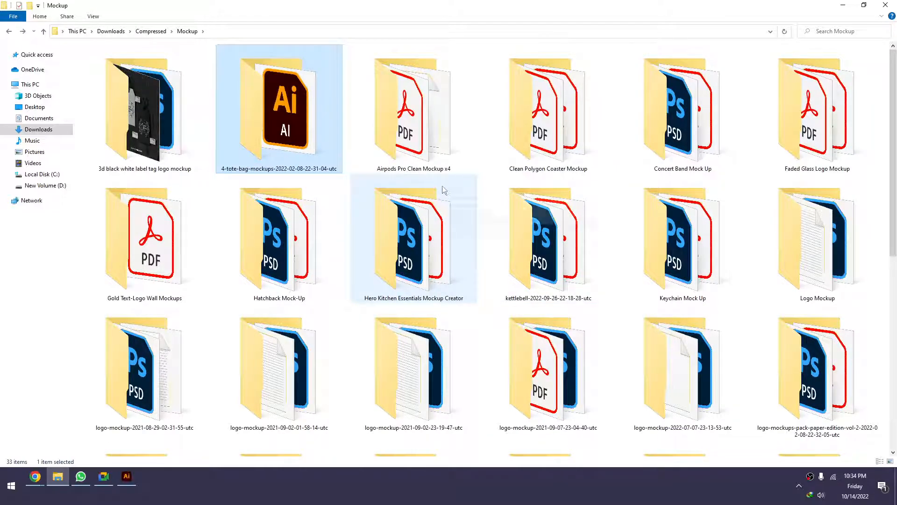
# Open the Photoshop file inside the Airpods Pro Clean Mockup x4 folder
pyautogui.doubleClick(414, 140)
pyautogui.rightClick(246, 146)
pyautogui.click(383, 148)
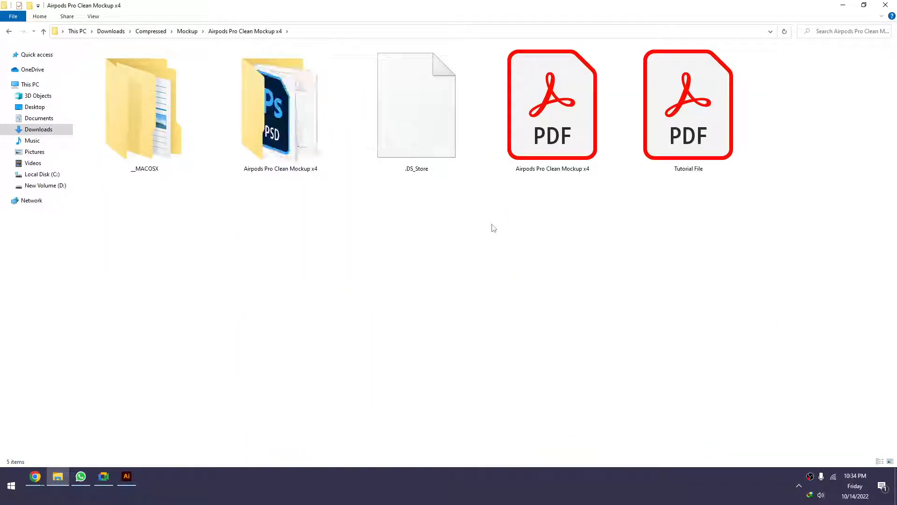
pyautogui.doubleClick(262, 166)
pyautogui.doubleClick(144, 74)
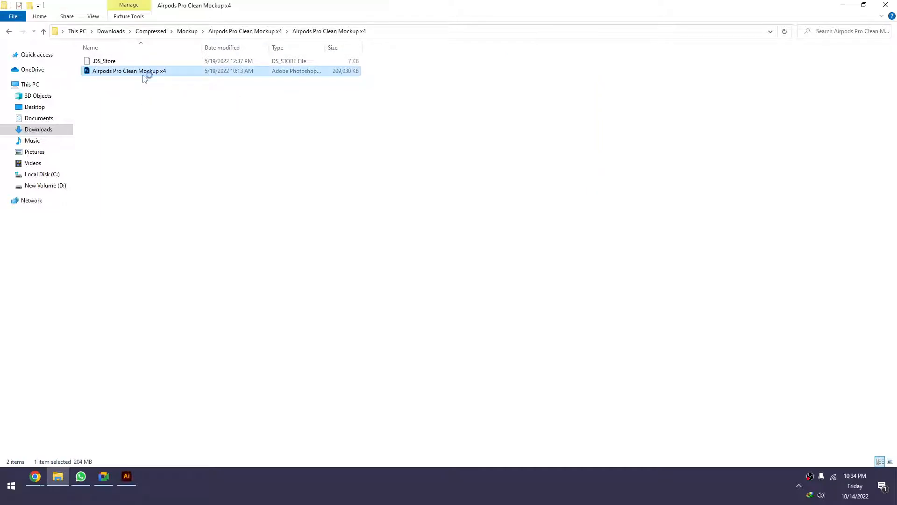
pyautogui.moveTo(92, 484)
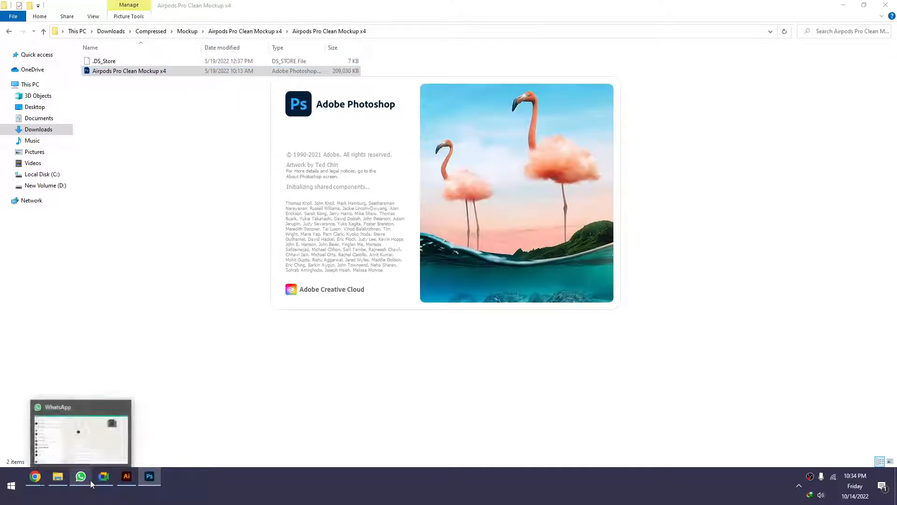
pyautogui.click(136, 326)
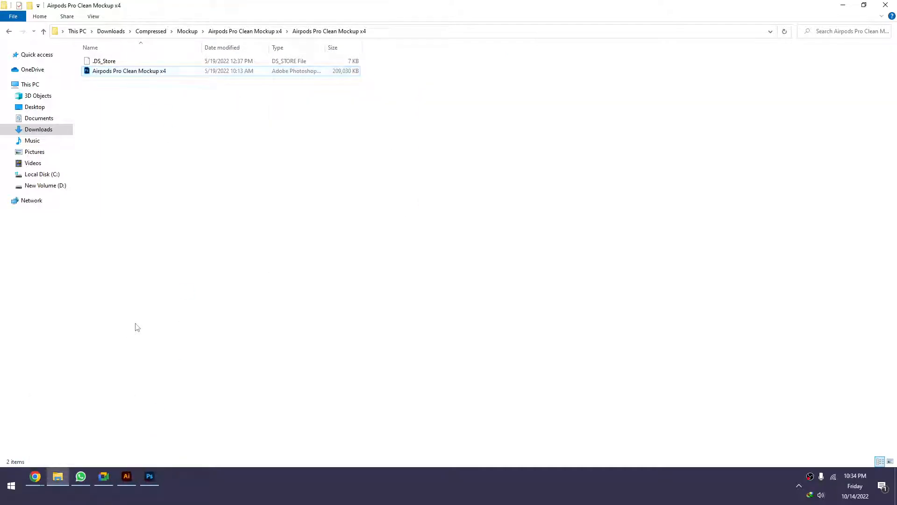
# Return to the Mockup folder and open the Concert Band Mock Up PSD from its folder in Photoshop
pyautogui.press('BackSpace')
pyautogui.press('BackSpace')
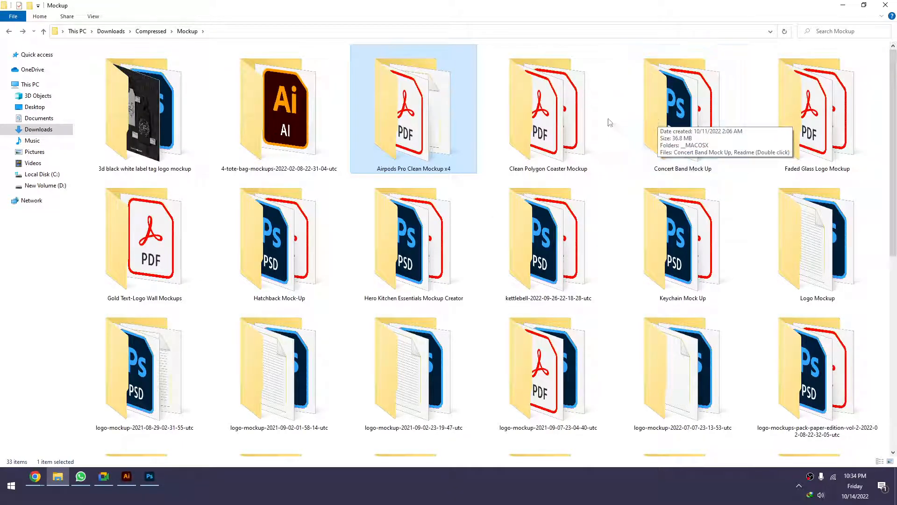
pyautogui.doubleClick(671, 124)
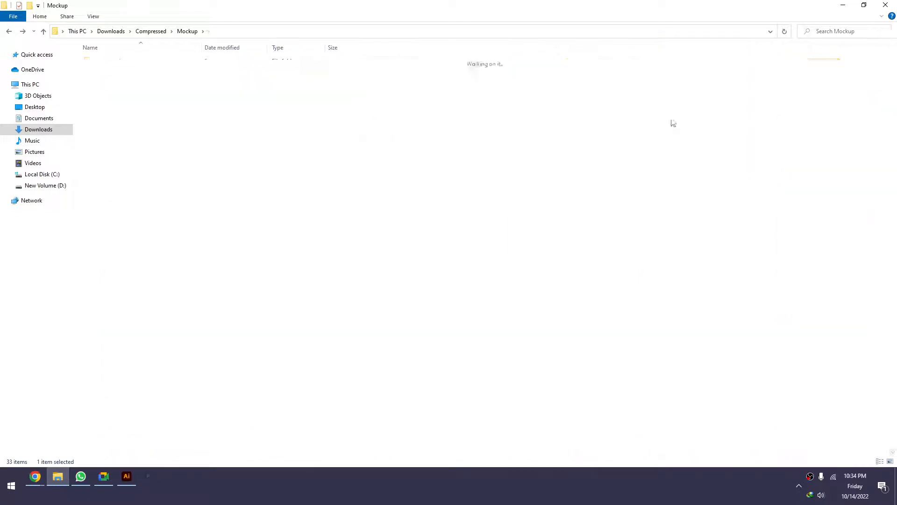
pyautogui.rightClick(270, 112)
pyautogui.moveTo(327, 117)
pyautogui.click(412, 128)
pyautogui.doubleClick(155, 71)
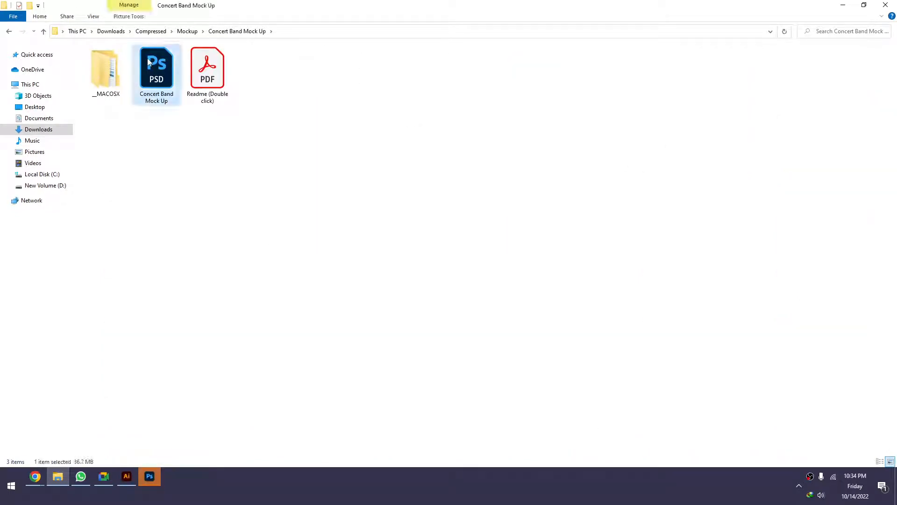
pyautogui.click(405, 192)
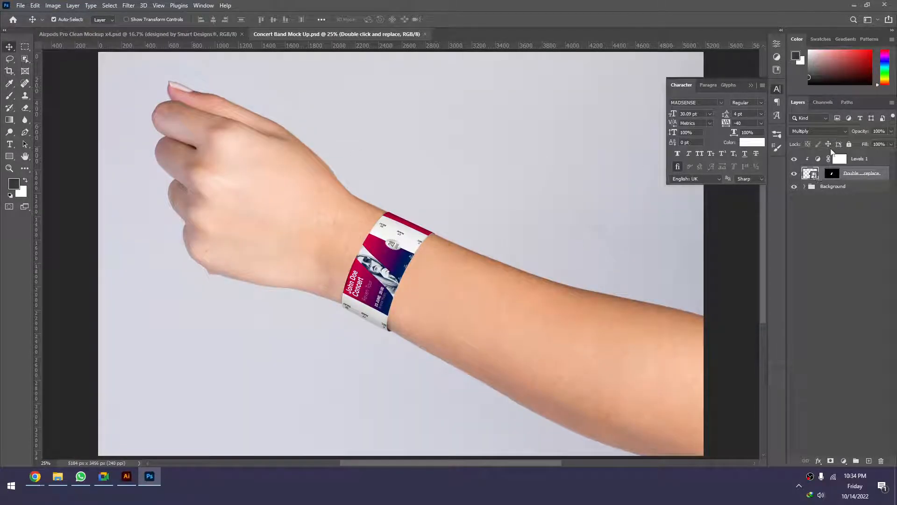
# Filter the layers to smart objects and open the wristband's replaceable artwork for editing
pyautogui.click(882, 119)
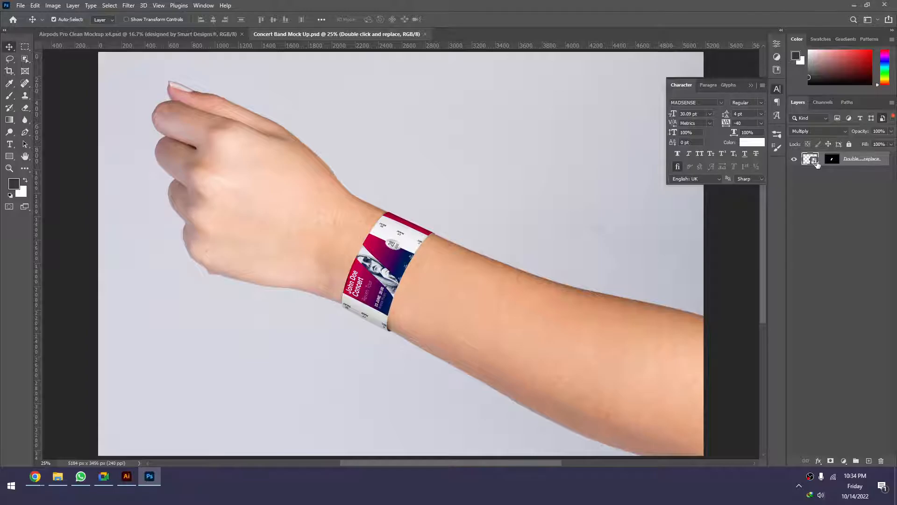
pyautogui.doubleClick(816, 161)
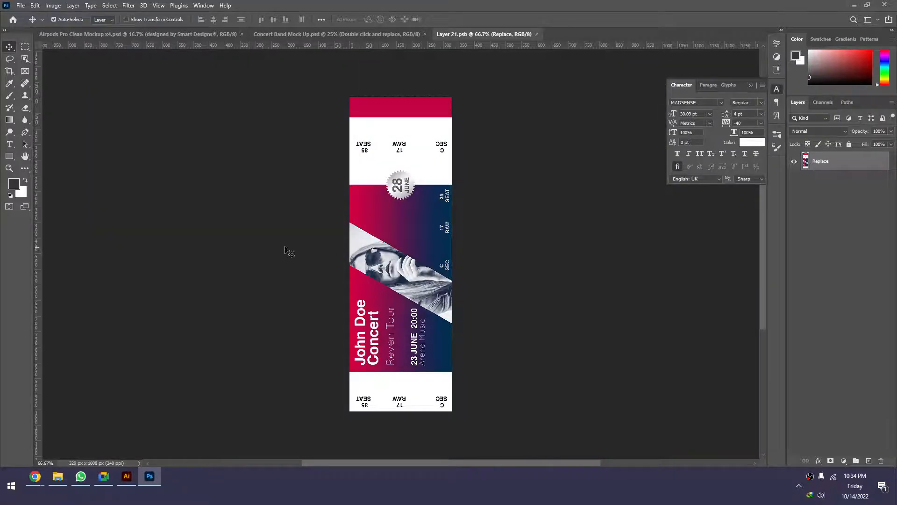
# Copy the navy OHNO MEDIA logo from Illustrator and paste it into the wristband artwork as a Smart Object
pyautogui.click(126, 481)
pyautogui.click(335, 193)
pyautogui.press('v')
pyautogui.click(359, 248)
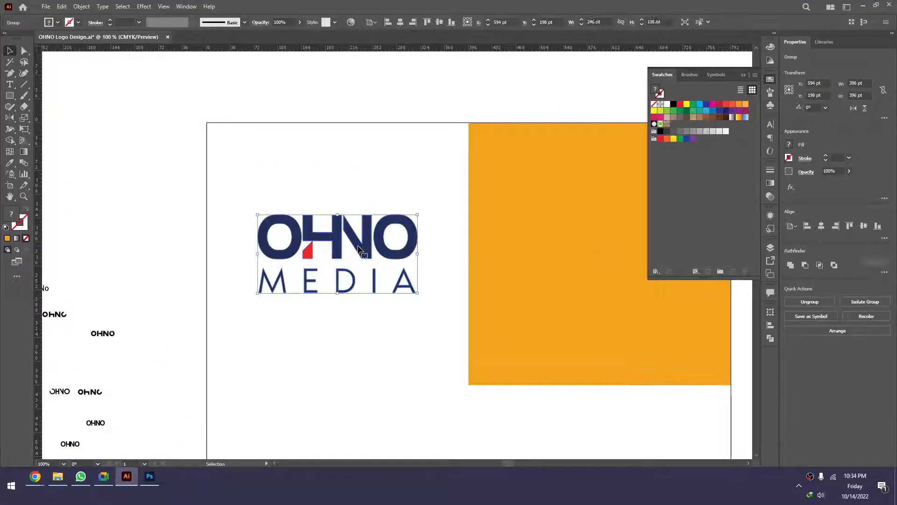
pyautogui.hotkey('ctrl', 'c')
pyautogui.hotkey('alt', 'Tab')
pyautogui.hotkey('ctrl', 'v')
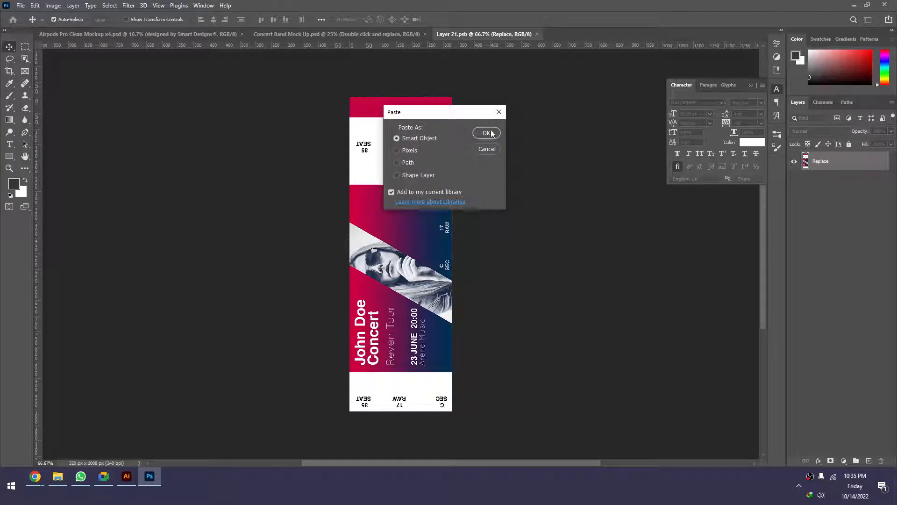
pyautogui.click(487, 133)
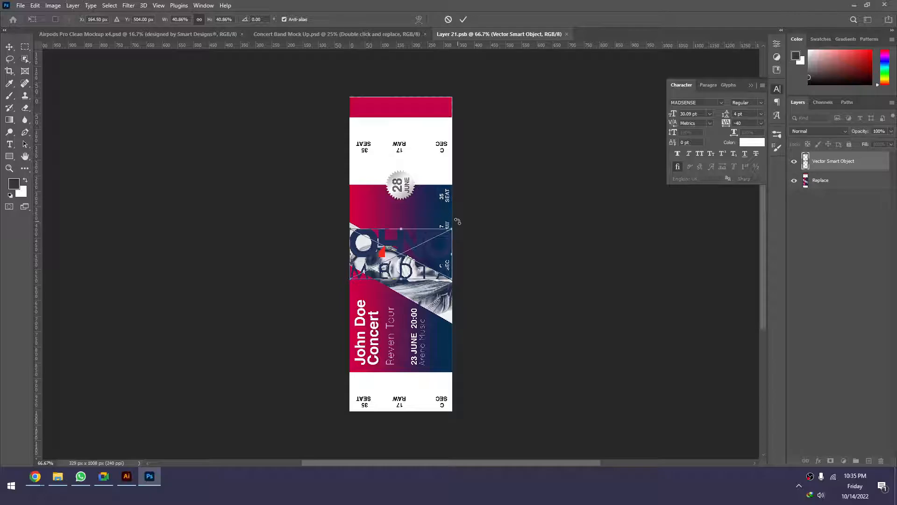
# Rotate the pasted logo to -90° and enlarge it to span the wristband artwork's width
pyautogui.moveTo(457, 221); pyautogui.dragTo(366, 202)
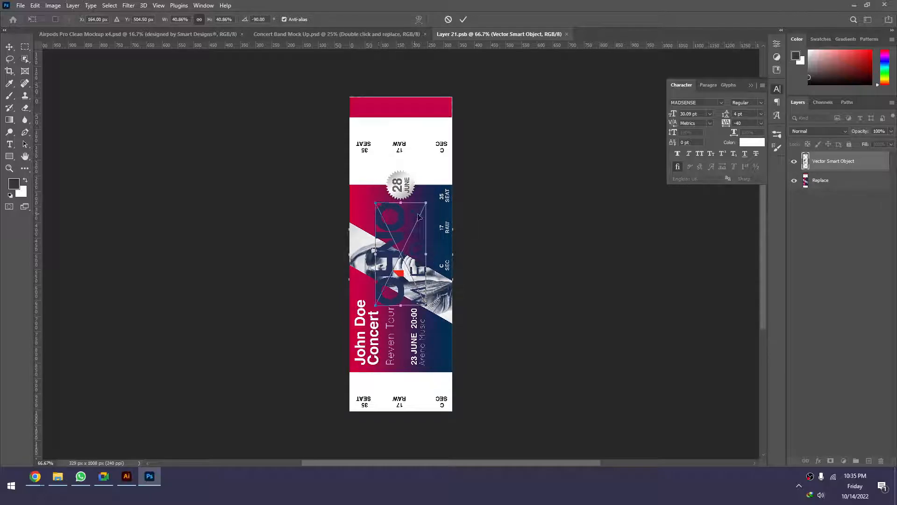
pyautogui.moveTo(428, 200); pyautogui.dragTo(454, 152)
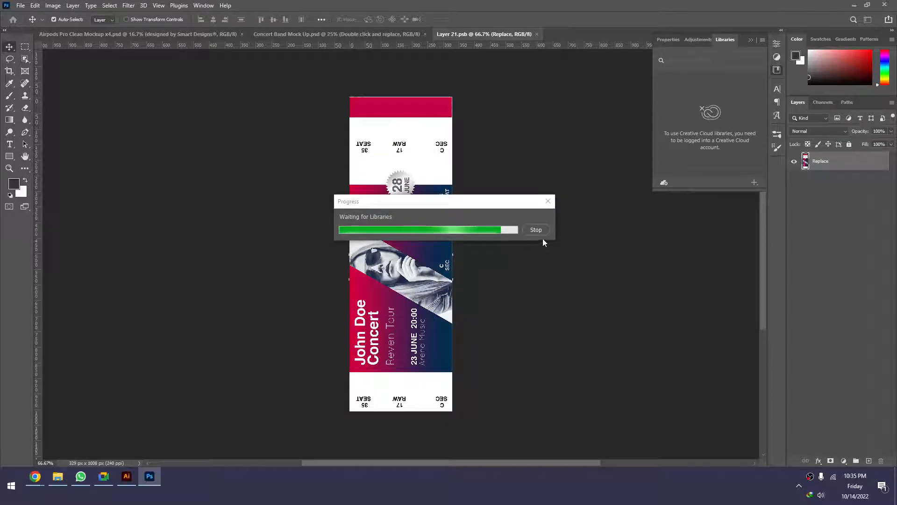
pyautogui.click(537, 227)
# Hide the original Replace artwork layer and add a layer mask to it
pyautogui.click(794, 180)
pyautogui.click(822, 183)
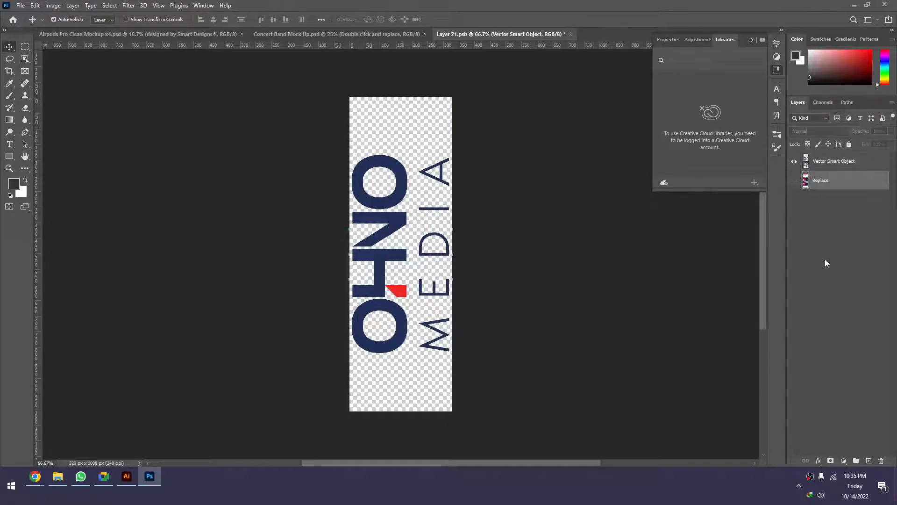
pyautogui.click(830, 462)
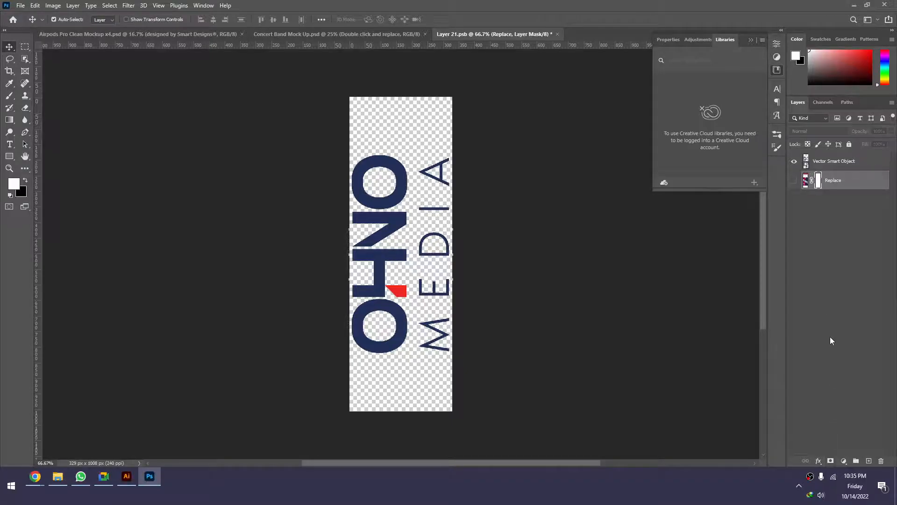
# Add a white Solid Color fill layer beneath the logo and save the artwork back into the wristband mockup
pyautogui.click(839, 462)
pyautogui.click(856, 293)
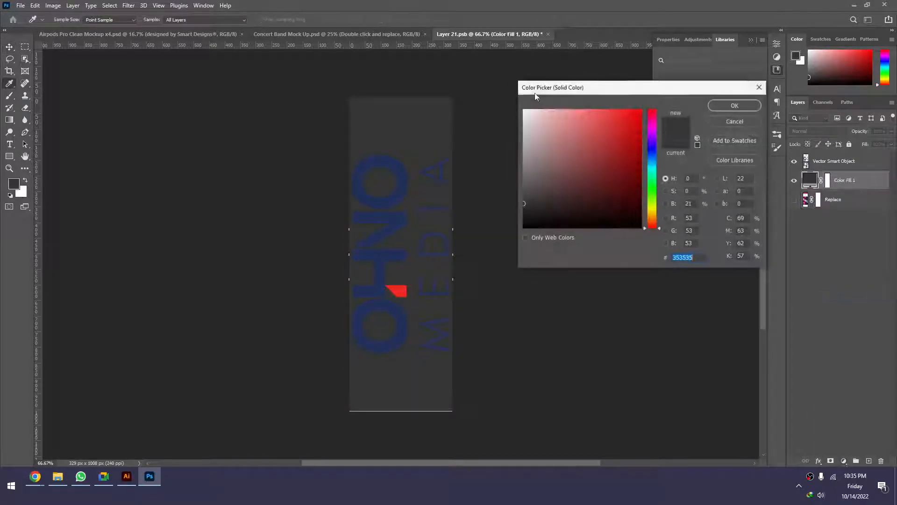
pyautogui.click(537, 113)
pyautogui.moveTo(536, 113); pyautogui.dragTo(517, 108)
pyautogui.press('Return')
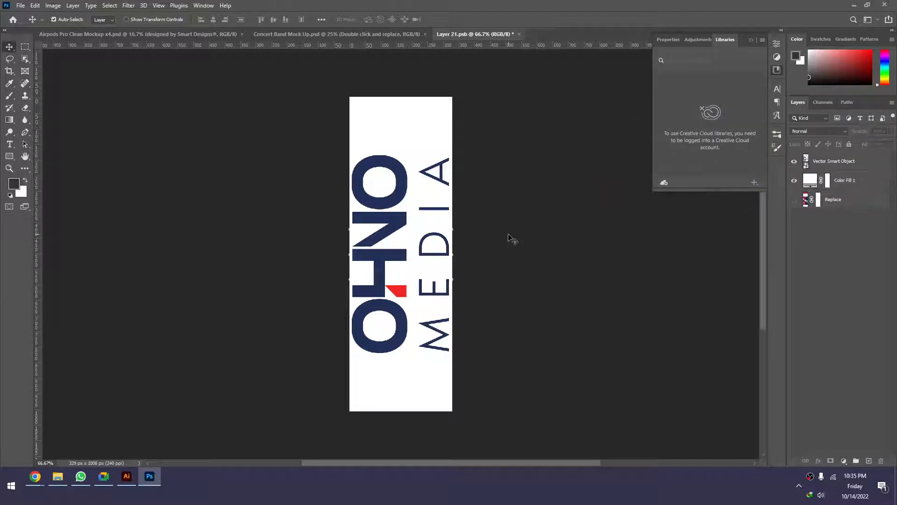
pyautogui.hotkey('ctrl', 's')
pyautogui.click(358, 34)
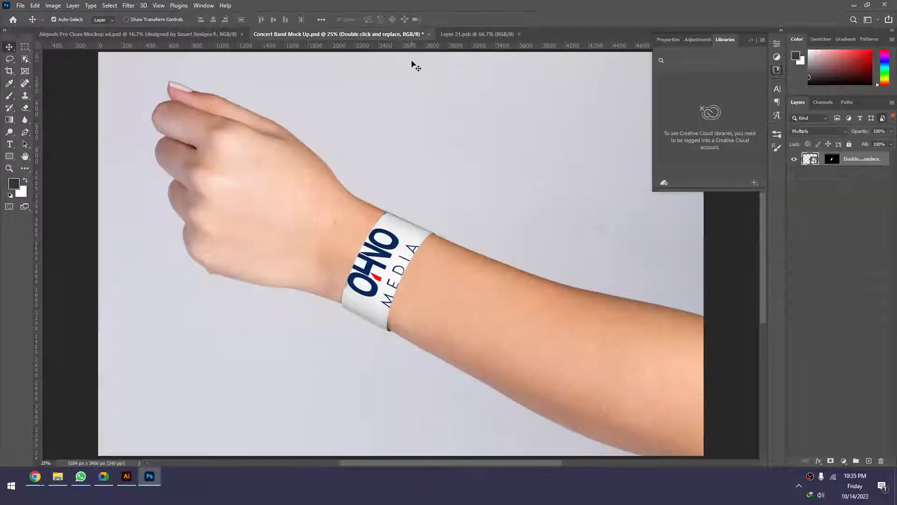
# Rotate the logo in the wristband artwork to 90° and scale it down to 71.92%
pyautogui.click(455, 34)
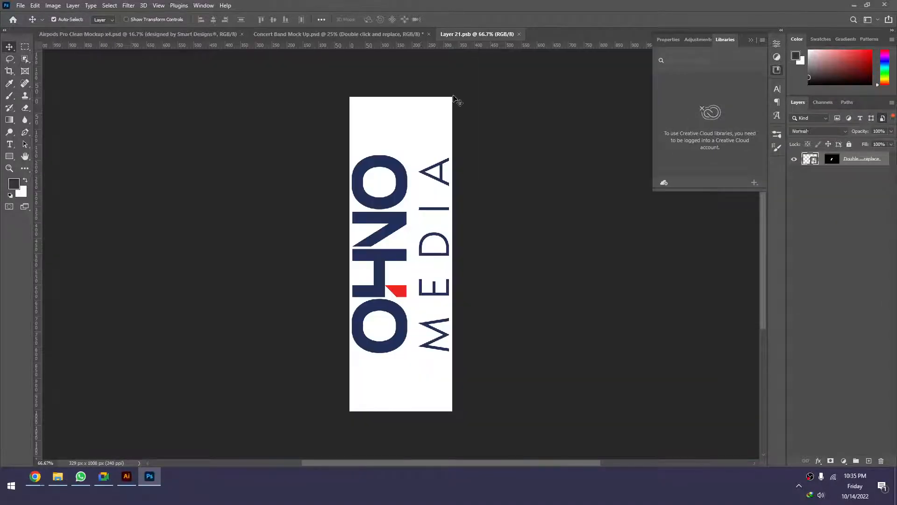
pyautogui.click(395, 196)
pyautogui.hotkey('ctrl', 't')
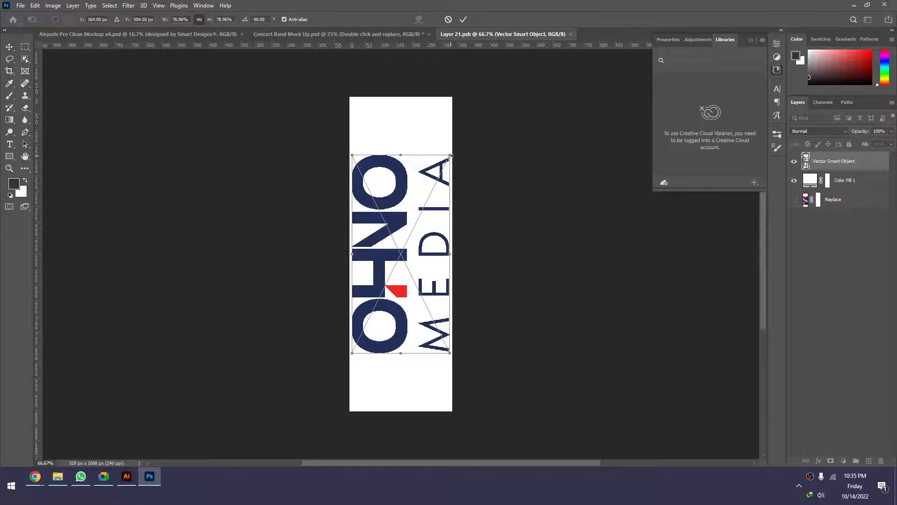
pyautogui.moveTo(450, 155); pyautogui.dragTo(371, 327)
pyautogui.click(470, 20)
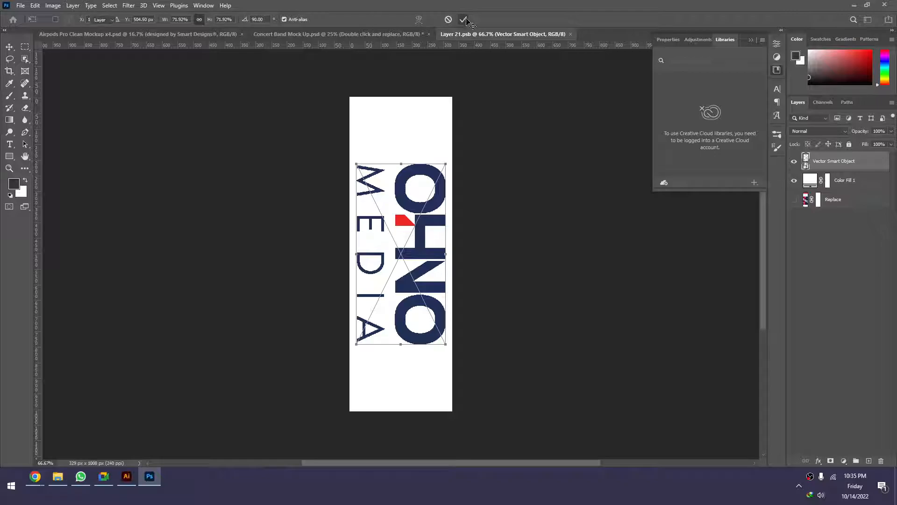
# Centre the logo on the artwork canvas, save the artwork and check the result on the wristband
pyautogui.hotkey('ctrl', 'a')
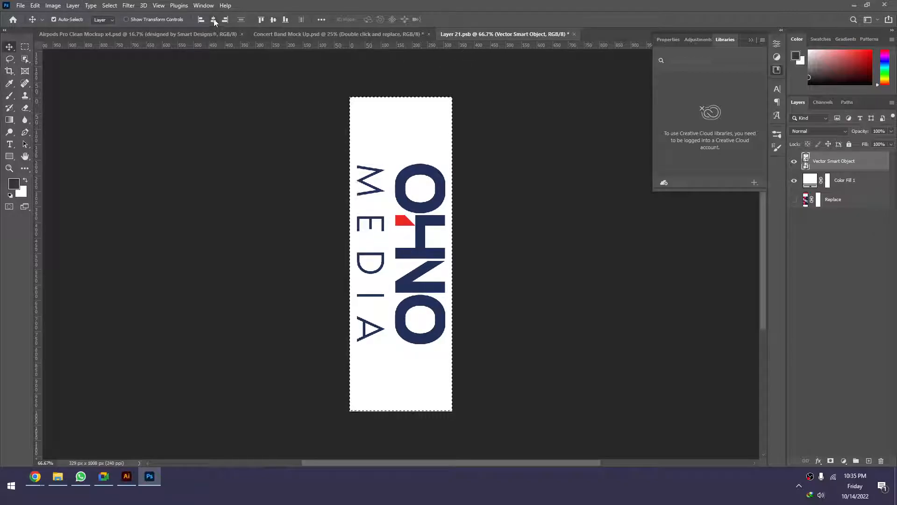
pyautogui.press('s')
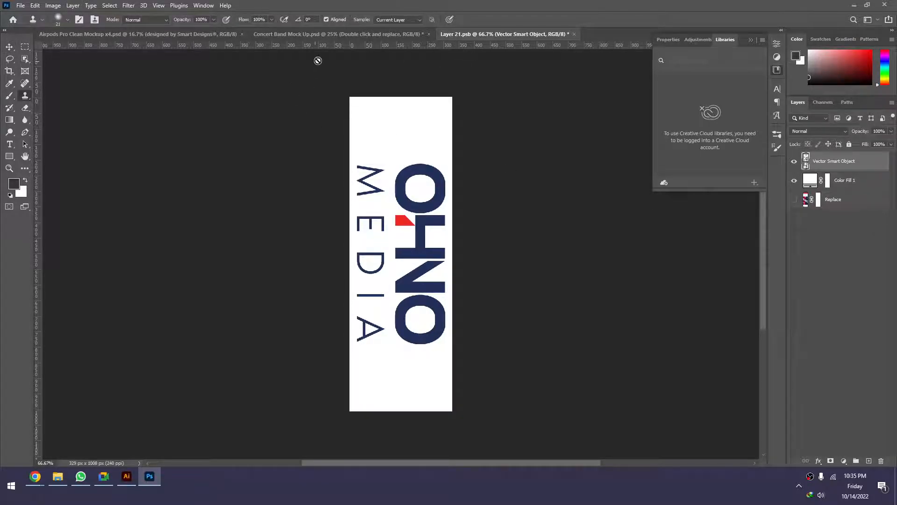
pyautogui.click(332, 35)
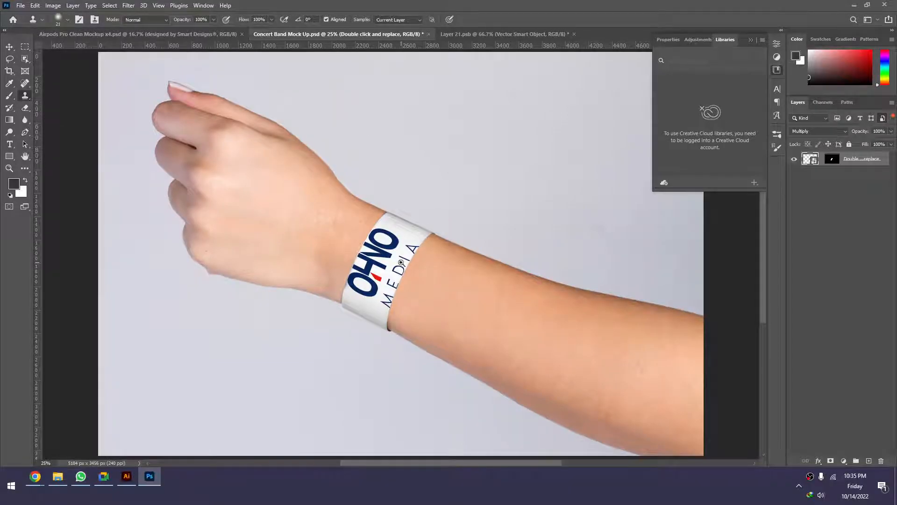
pyautogui.press('z')
pyautogui.scroll(-5, 401, 262)
pyautogui.moveTo(428, 224); pyautogui.dragTo(367, 316)
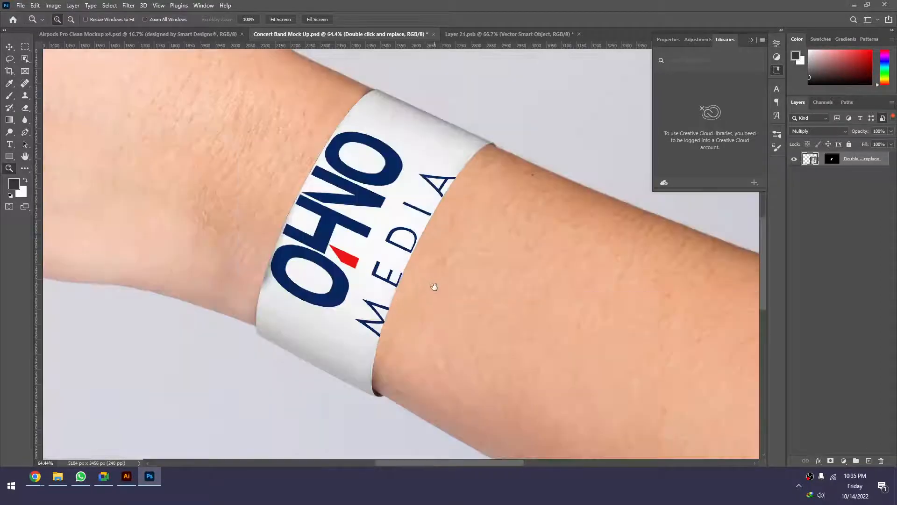
# Shrink the logo about its centre to leave wider margins and save it into the wristband mockup
pyautogui.hotkey('ctrl', '0')
pyautogui.press('v')
pyautogui.click(469, 31)
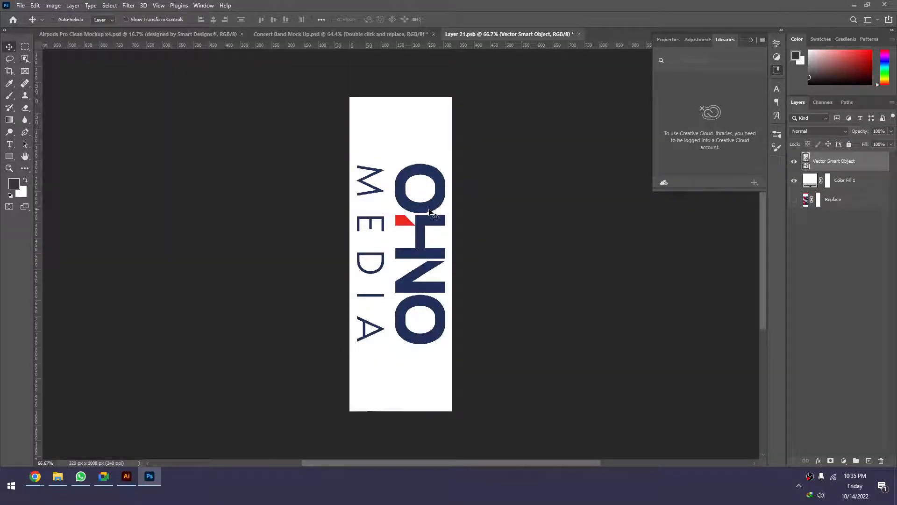
pyautogui.hotkey('ctrl', 't')
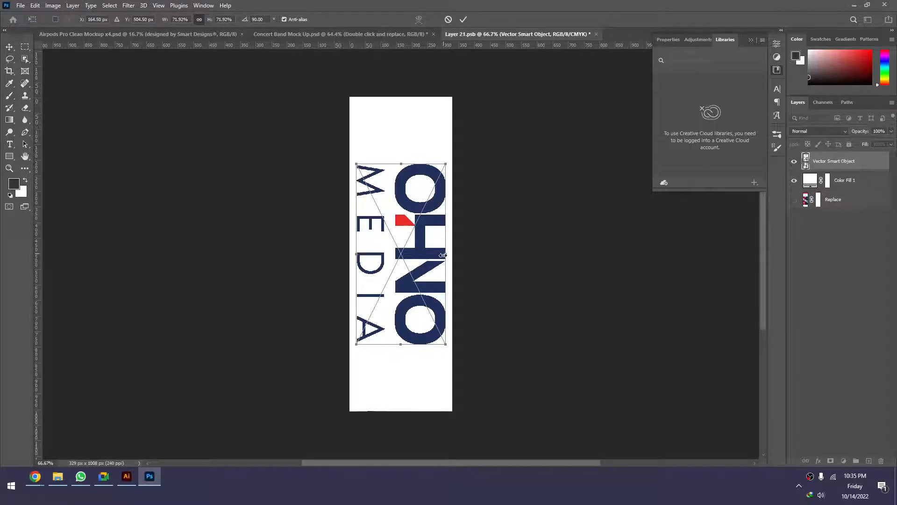
pyautogui.moveTo(443, 256)
pyautogui.mouseDown()
pyautogui.moveTo(456, 236)
pyautogui.moveTo(434, 252)
pyautogui.mouseUp()
pyautogui.click(462, 20)
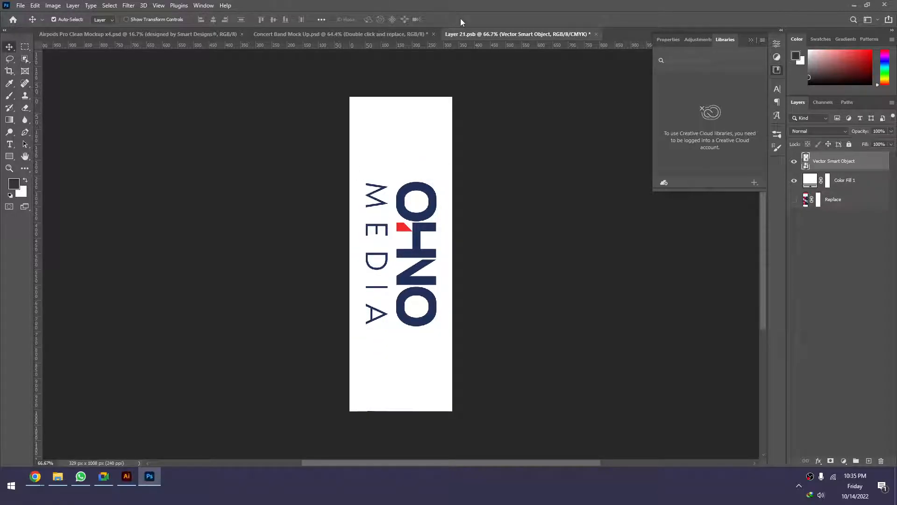
pyautogui.click(368, 36)
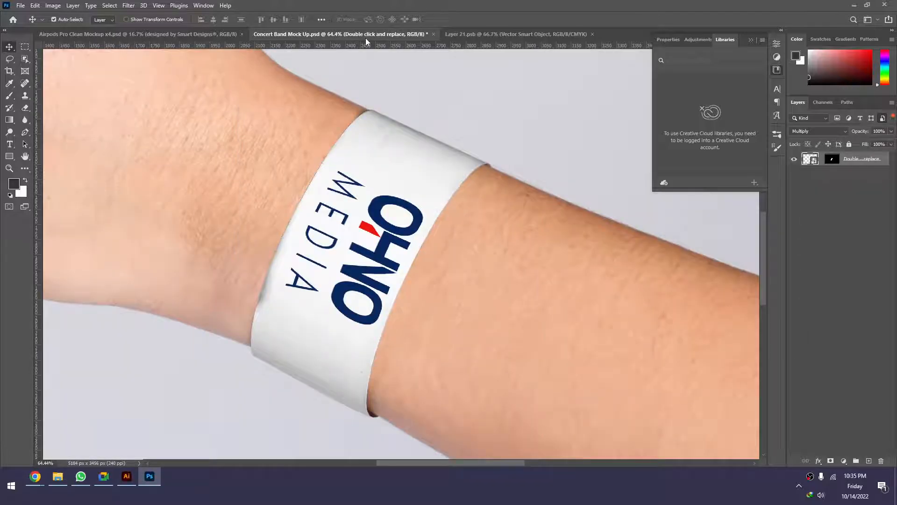
pyautogui.hotkey('ctrl', '0')
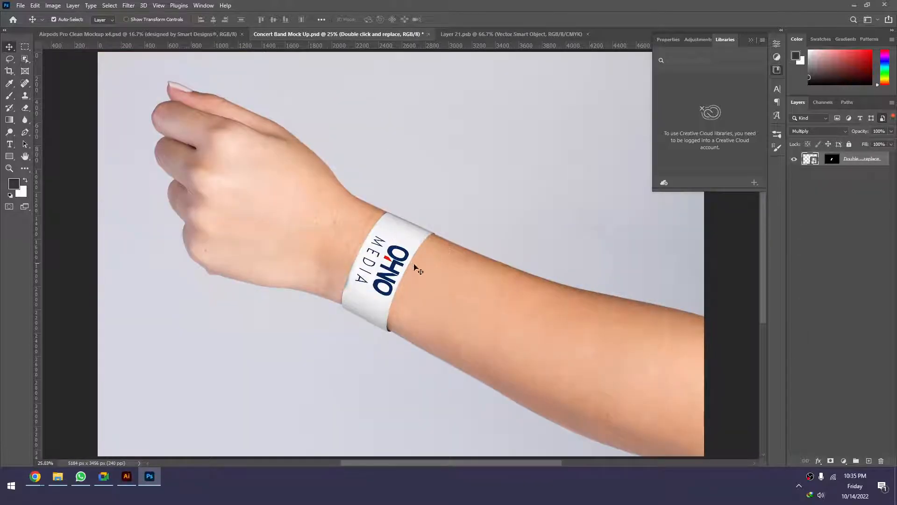
# Turn the wristband logo by 180° so MEDIA faces the forearm side, and save the artwork into the mockup
pyautogui.click(472, 36)
pyautogui.hotkey('ctrl', 't')
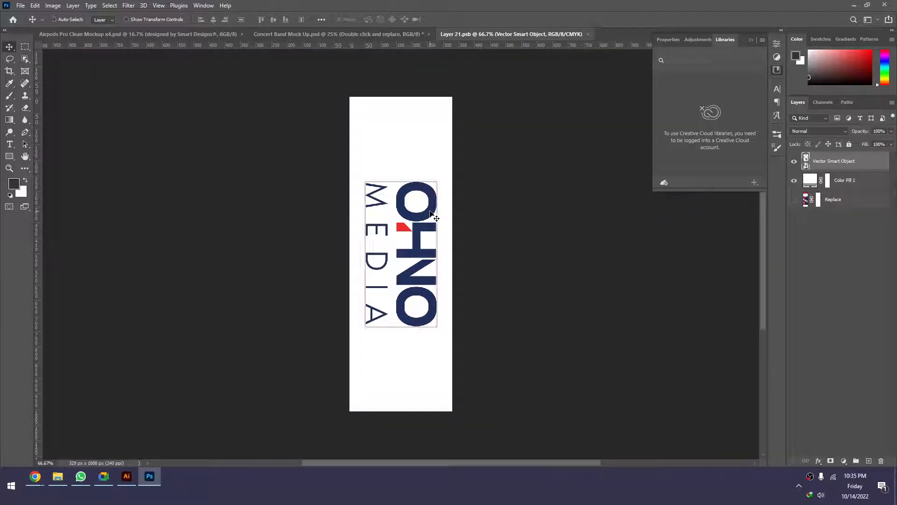
pyautogui.moveTo(439, 177); pyautogui.dragTo(358, 350)
pyautogui.click(464, 19)
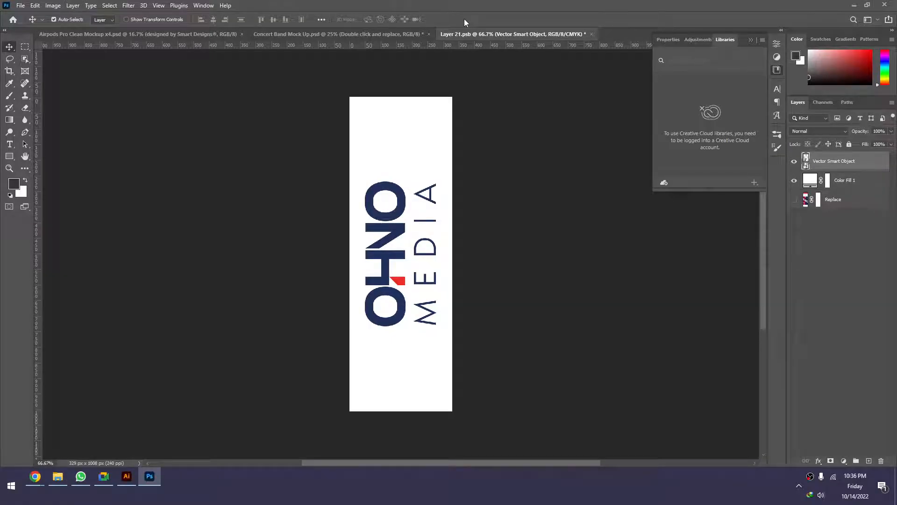
pyautogui.hotkey('ctrl', 's')
pyautogui.click(391, 34)
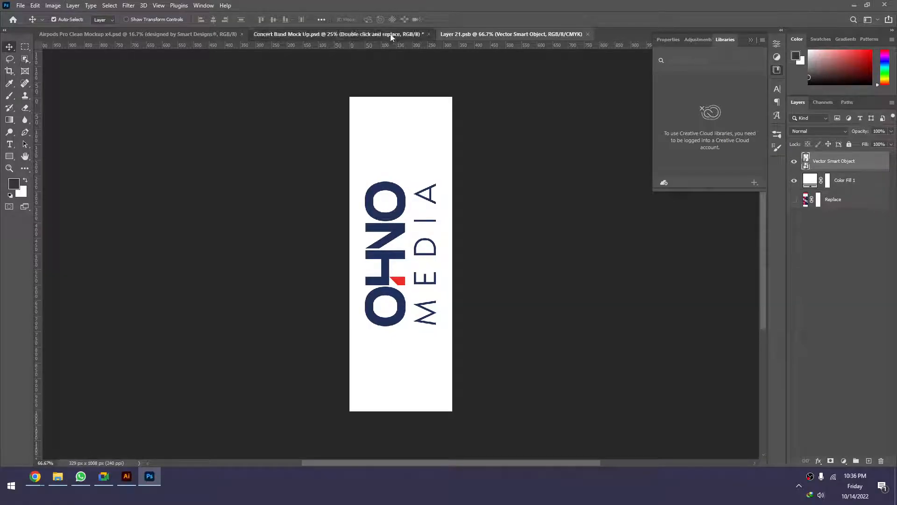
pyautogui.moveTo(396, 270); pyautogui.dragTo(360, 266)
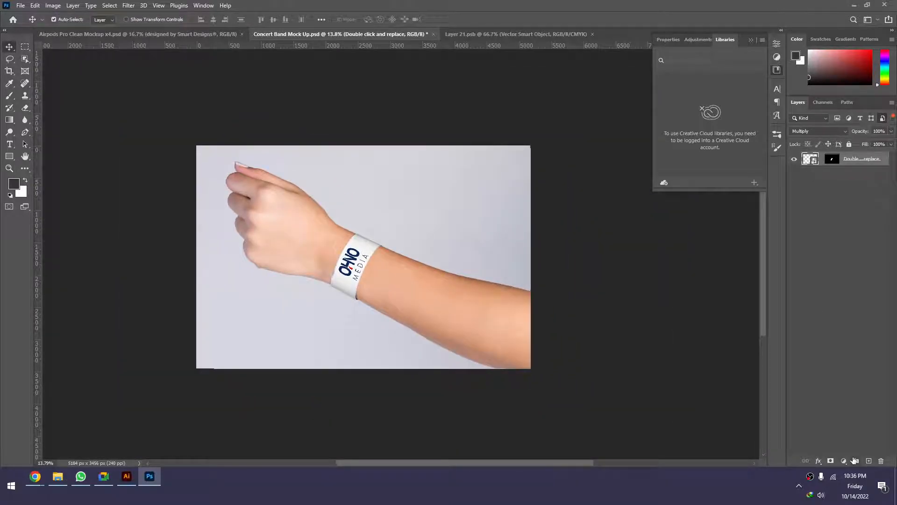
# Turn off layer filtering in the wristband mockup and inspect the Background group by toggling its visibility and expanding it
pyautogui.click(819, 268)
pyautogui.click(882, 119)
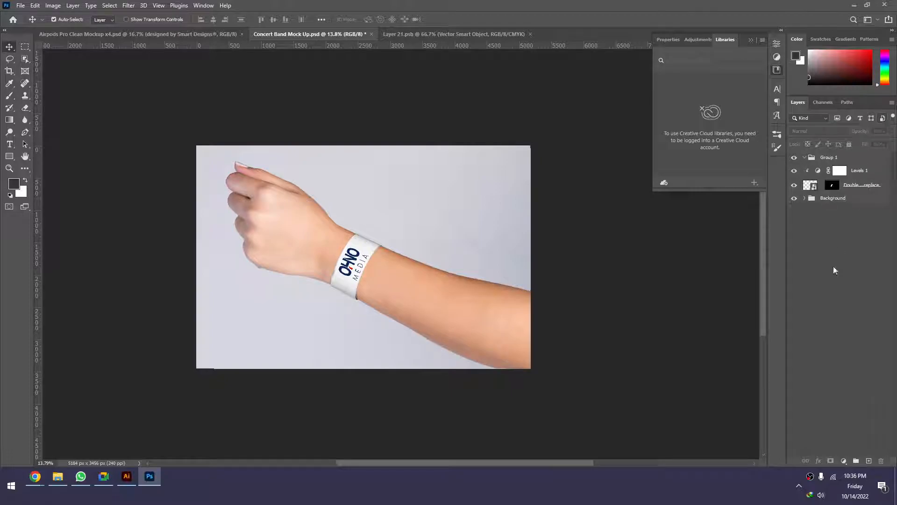
pyautogui.click(796, 199)
pyautogui.click(804, 198)
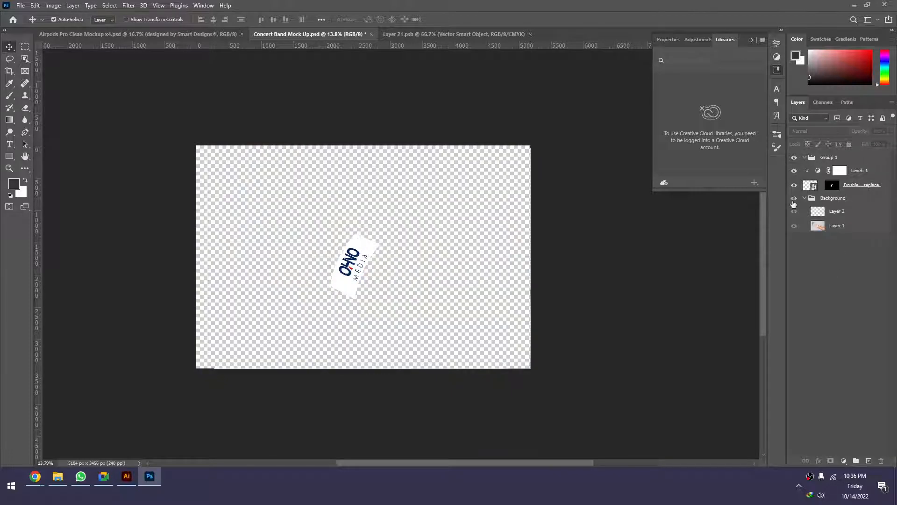
pyautogui.click(794, 199)
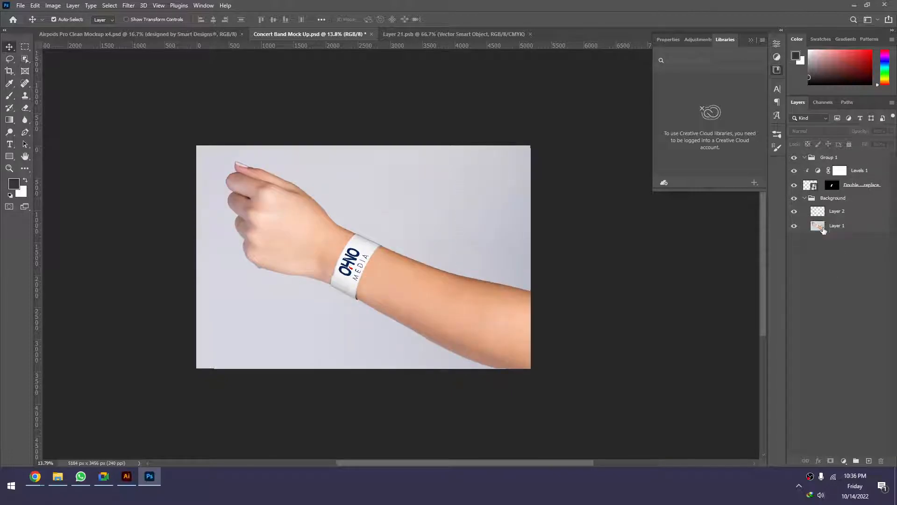
# Add a Solid Color fill layer in 615a5a and place it beneath Layer 1 in the Background group
pyautogui.click(817, 211)
pyautogui.click(849, 286)
pyautogui.click(843, 461)
pyautogui.click(837, 296)
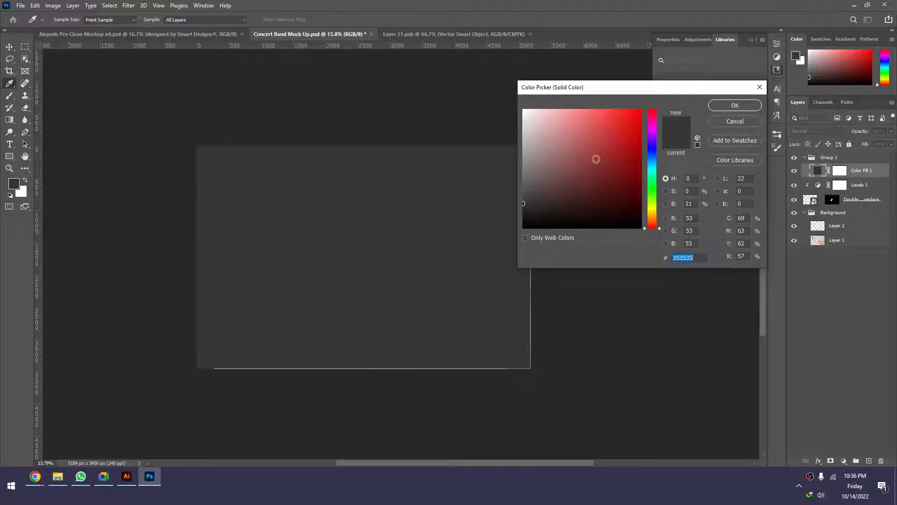
pyautogui.moveTo(528, 114); pyautogui.dragTo(531, 183)
pyautogui.click(731, 106)
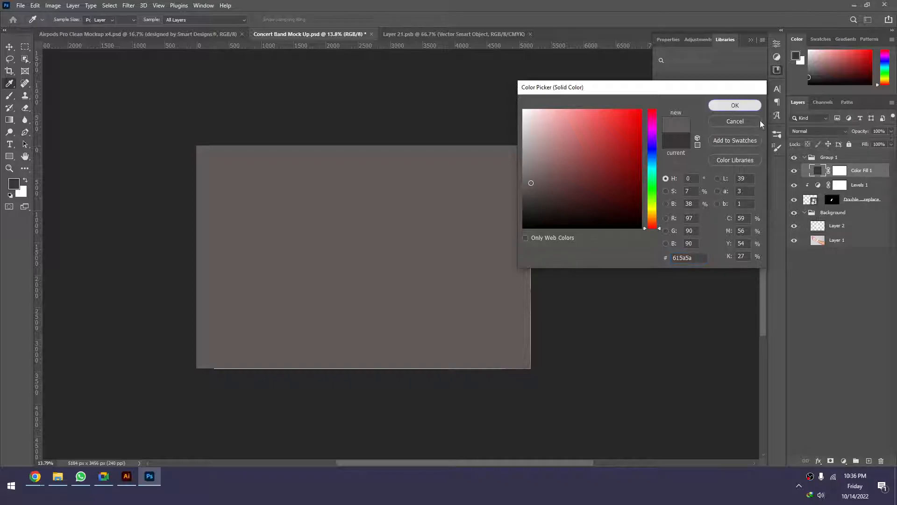
pyautogui.moveTo(817, 170); pyautogui.dragTo(812, 250)
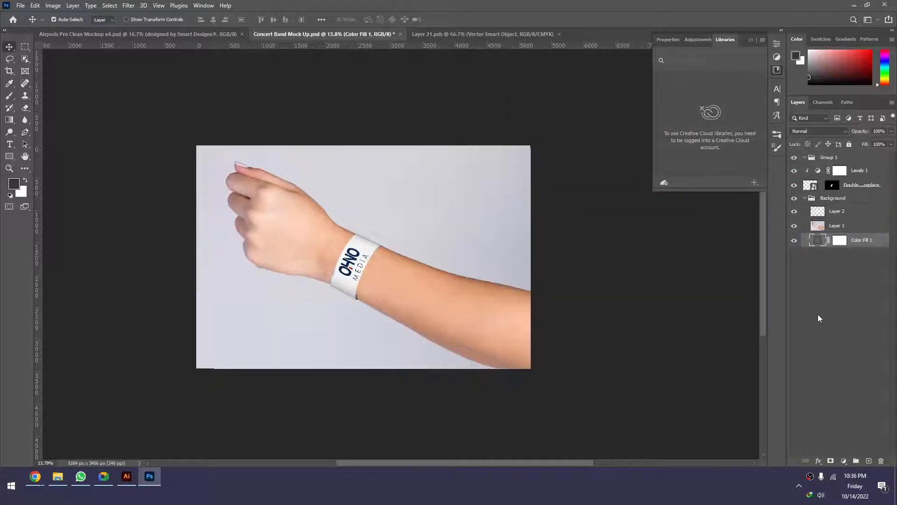
# Change the fill layer beneath Layer 1 to red ff0000
pyautogui.press('z')
pyautogui.click(453, 232)
pyautogui.press('v')
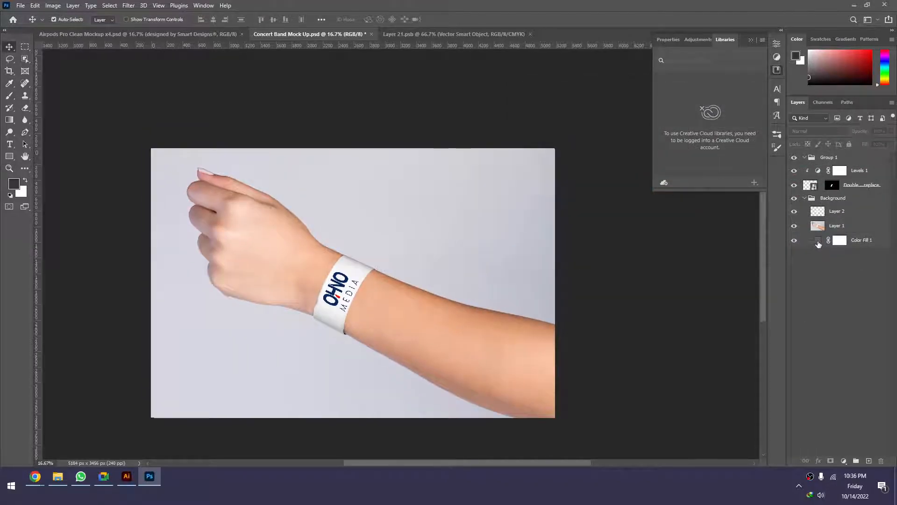
pyautogui.doubleClick(818, 241)
pyautogui.moveTo(625, 144); pyautogui.dragTo(696, 108)
pyautogui.click(729, 106)
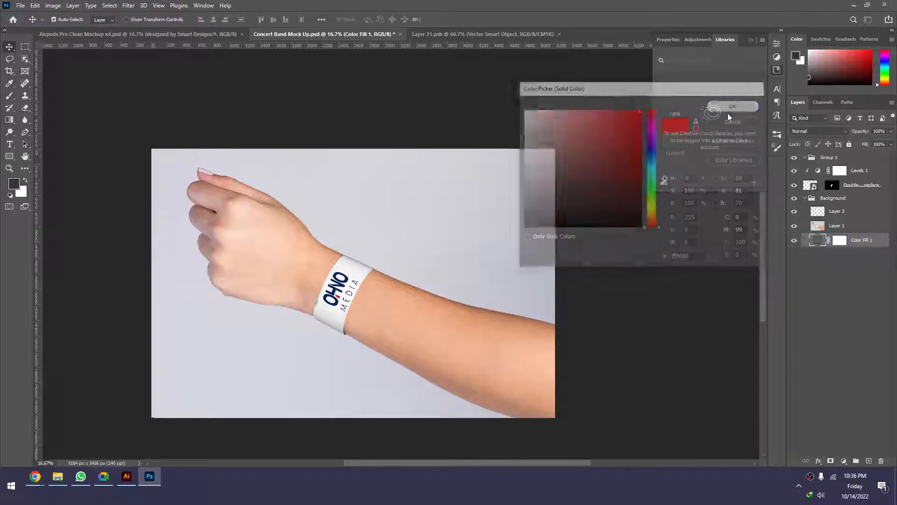
# Delete the red fill layer from the Background group
pyautogui.moveTo(823, 241)
pyautogui.mouseDown()
pyautogui.moveTo(821, 223)
pyautogui.moveTo(814, 250)
pyautogui.mouseUp()
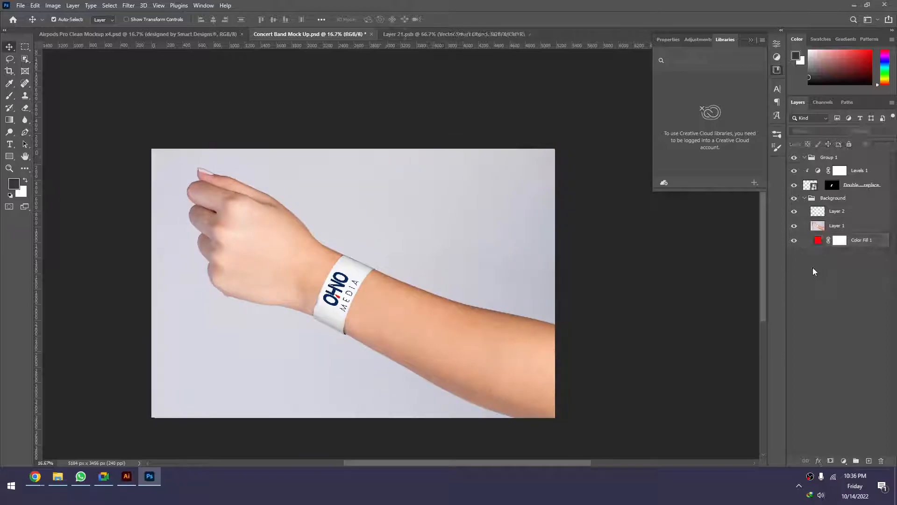
pyautogui.click(816, 240)
pyautogui.press('Delete')
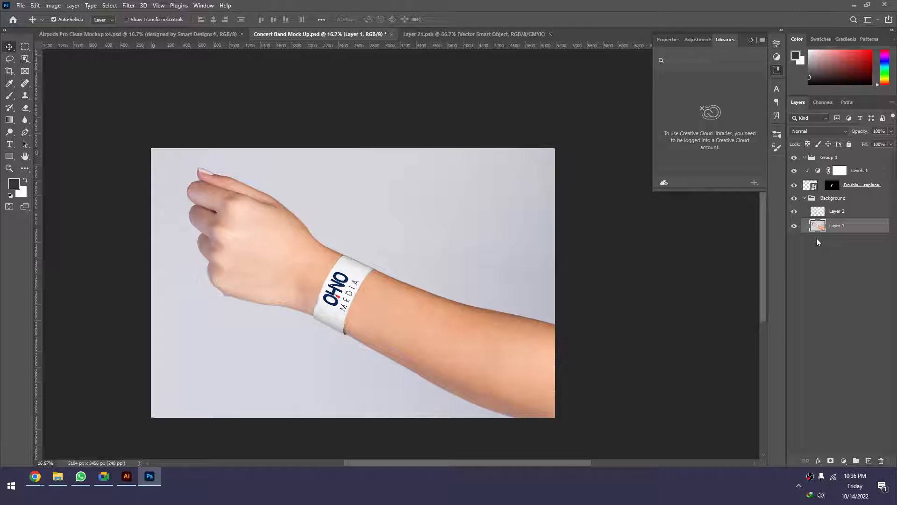
# Inspect the finished wristband up close and close both the wristband mockup and its artwork document
pyautogui.press('z')
pyautogui.moveTo(378, 264); pyautogui.dragTo(274, 336)
pyautogui.scroll(-6, 470, 263)
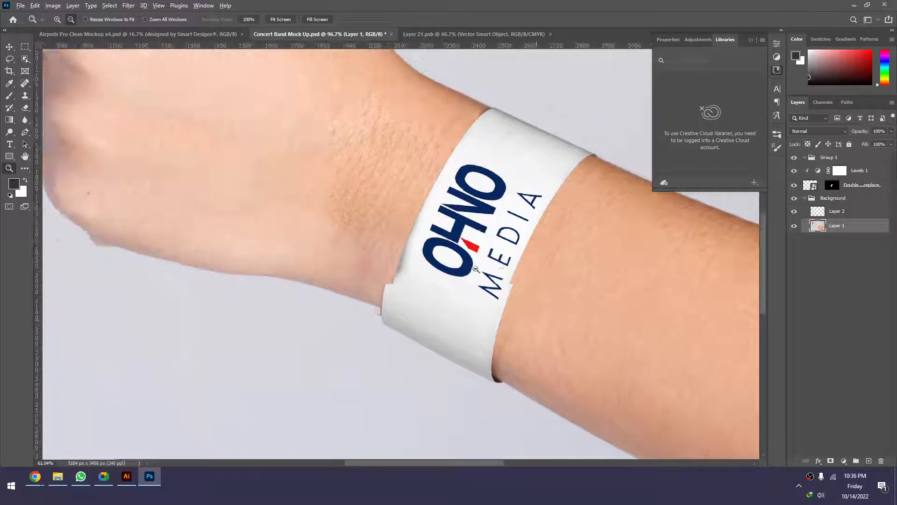
pyautogui.scroll(-2, 528, 268)
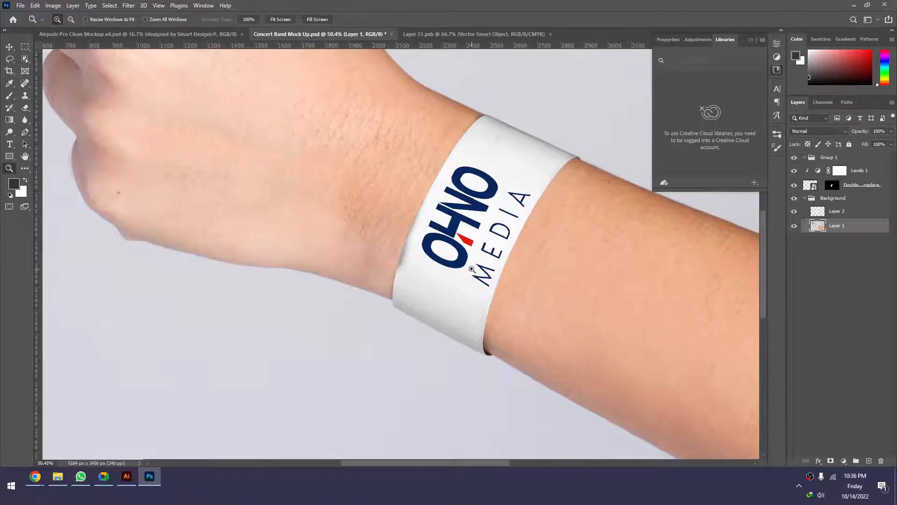
pyautogui.hotkey('alt', 'Tab')
pyautogui.hotkey('alt', 'Tab')
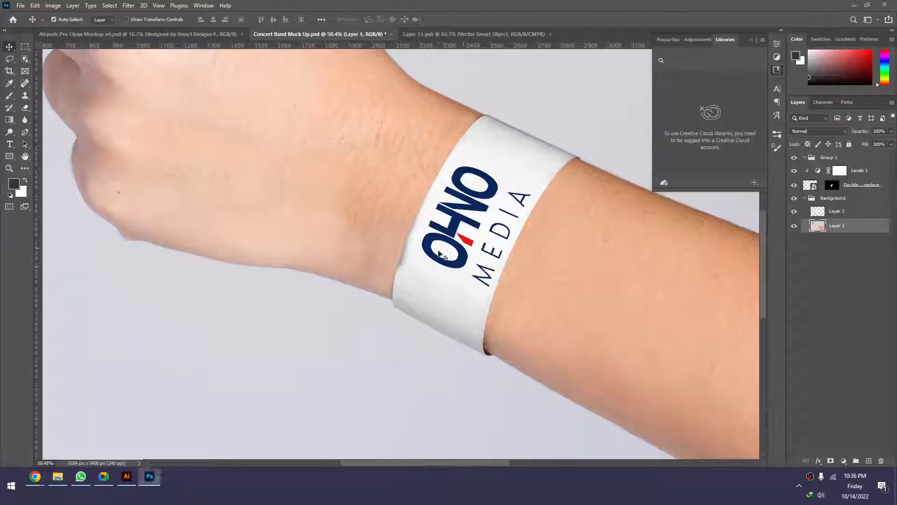
pyautogui.hotkey('ctrl', 'w')
pyautogui.click(445, 177)
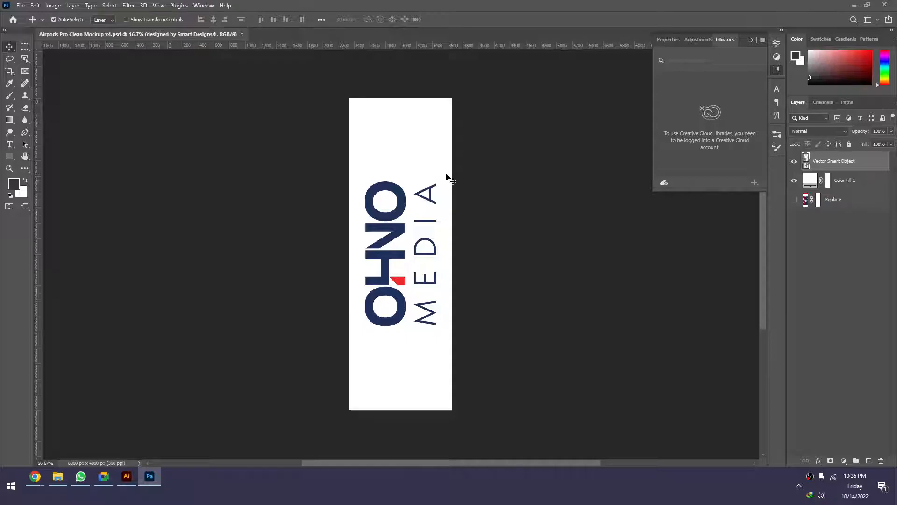
pyautogui.hotkey('ctrl', 'w')
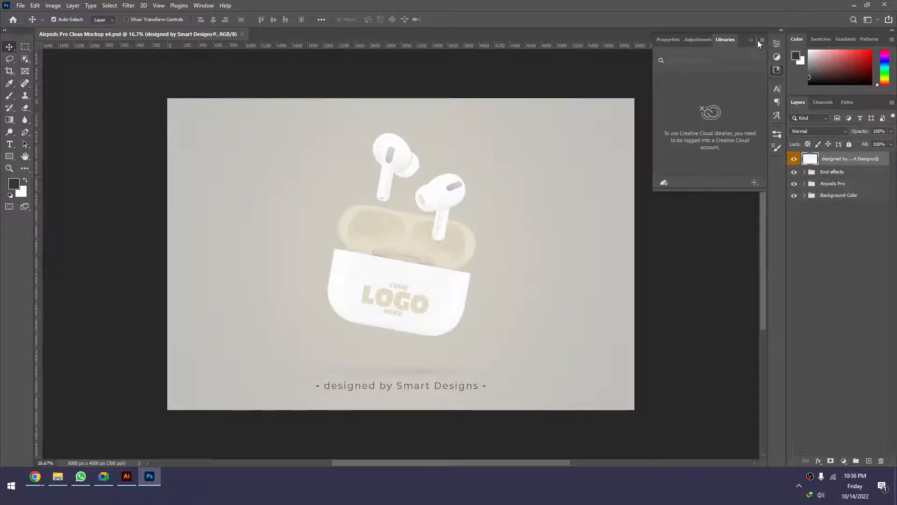
# Hide the "designed by Smart Designs" layer, filter the layers to smart objects, and open the "Your Design Here" smart object
pyautogui.click(794, 159)
pyautogui.press('z')
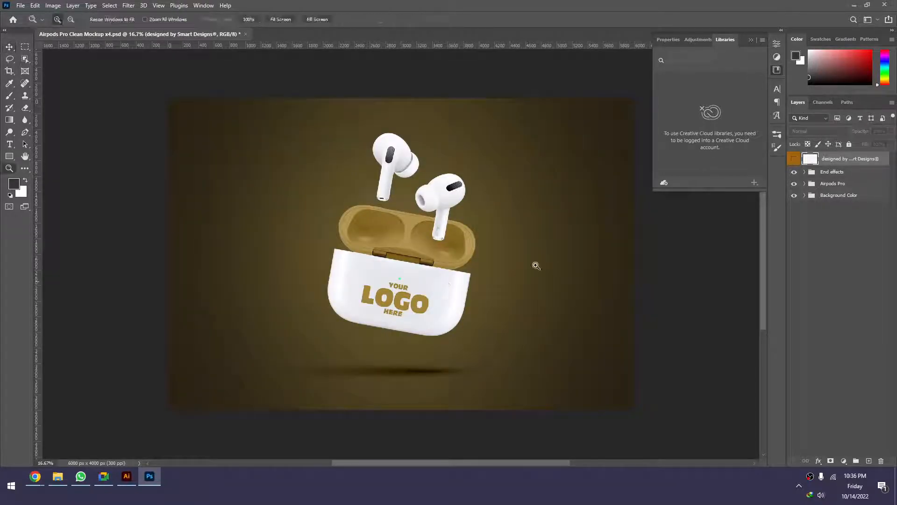
pyautogui.click(883, 119)
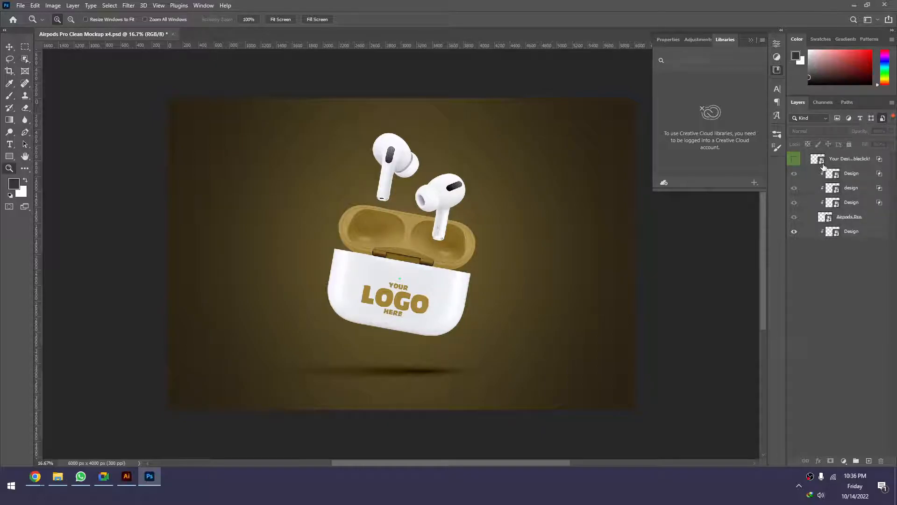
pyautogui.click(823, 164)
pyautogui.doubleClick(821, 162)
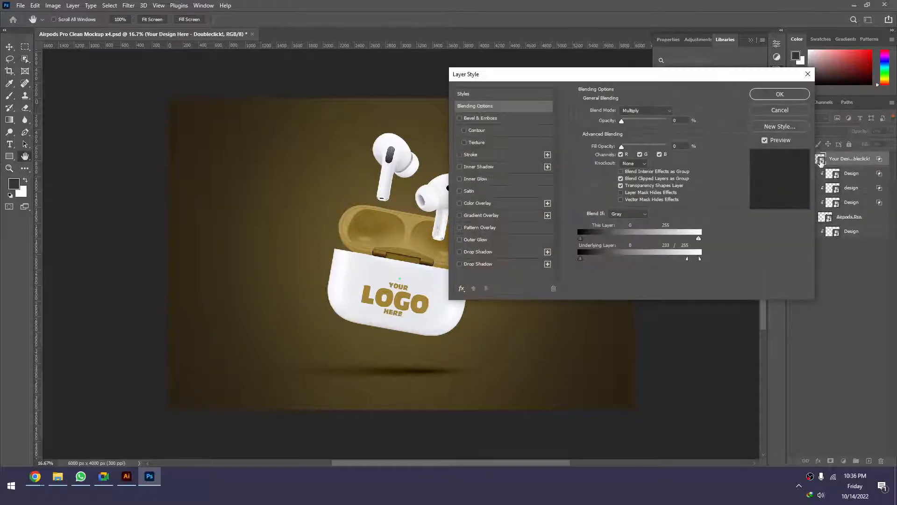
pyautogui.click(794, 112)
pyautogui.doubleClick(824, 162)
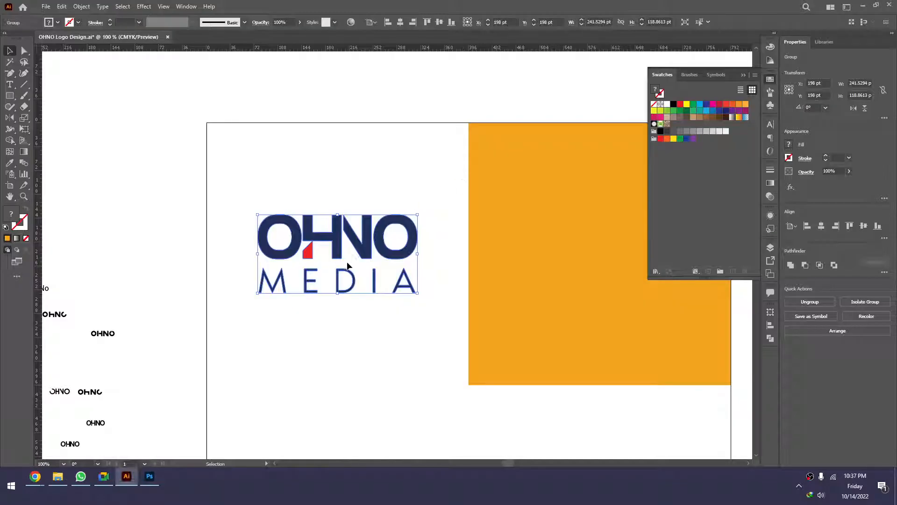
# Copy the OHNO MEDIA logo from Illustrator and paste it into design.psd in Photoshop as a Vector Smart Object
pyautogui.hotkey('ctrl', 'c')
pyautogui.hotkey('alt', 'Tab')
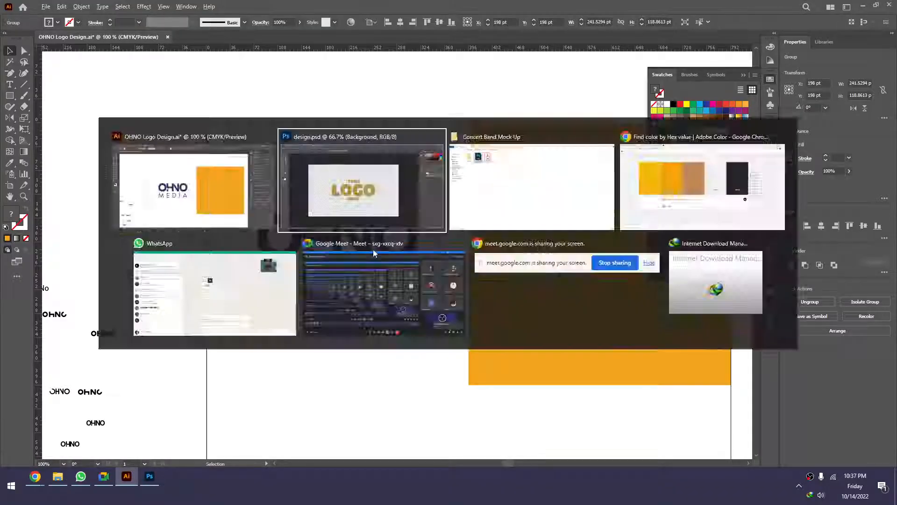
pyautogui.hotkey('ctrl', 'v')
pyautogui.click(486, 133)
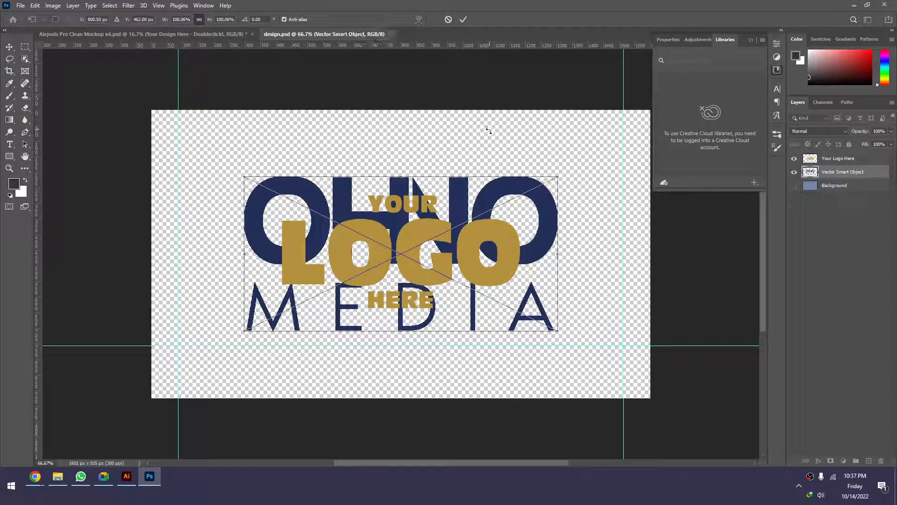
pyautogui.click(466, 20)
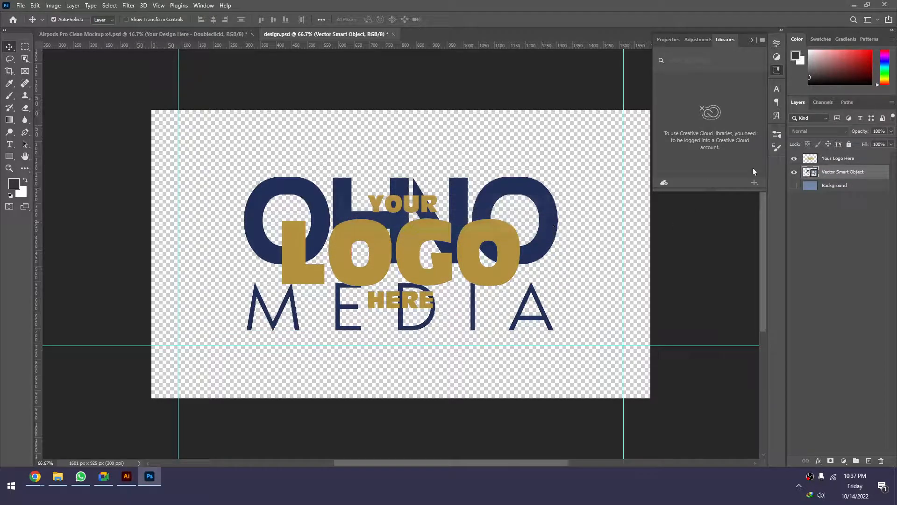
# Hide the "Your Logo Here" layer, save design.psd, and check the logo on the AirPods mockup
pyautogui.click(794, 158)
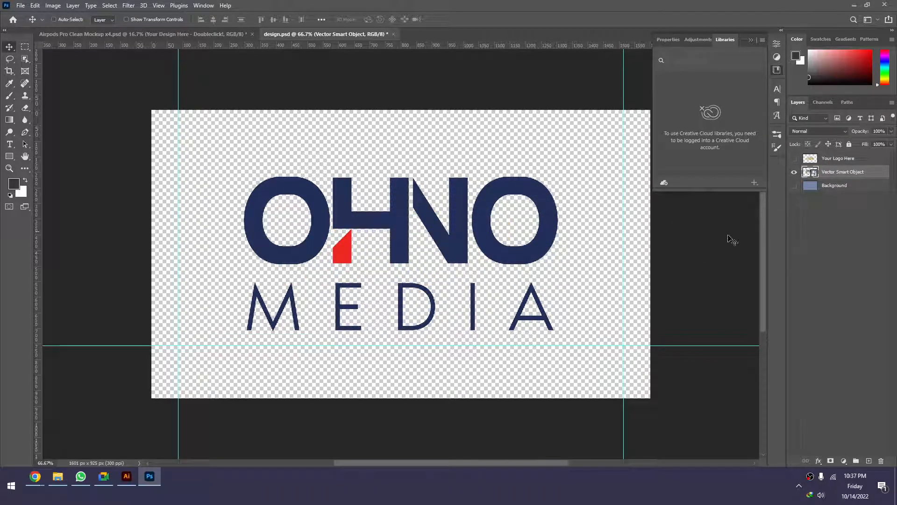
pyautogui.hotkey('ctrl', 's')
pyautogui.click(170, 34)
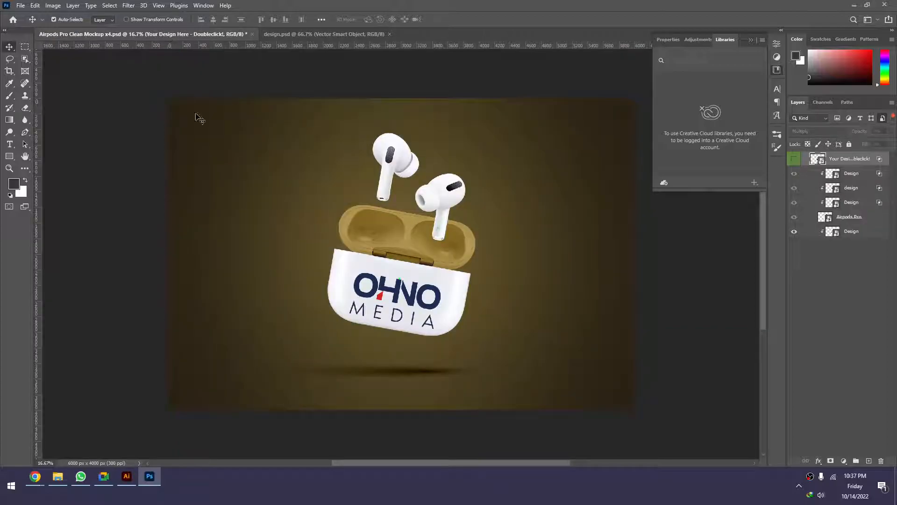
pyautogui.press('z')
pyautogui.click(403, 290)
pyautogui.keyDown('alt'); pyautogui.click(403, 289); pyautogui.keyUp('alt')
pyautogui.press('v')
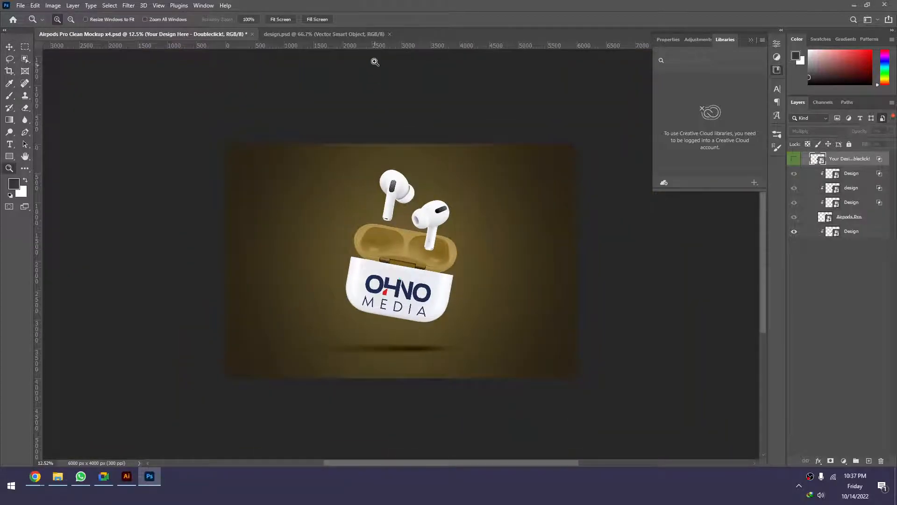
# Center the OHNO MEDIA logo horizontally and vertically on the canvas of design.psd
pyautogui.click(356, 34)
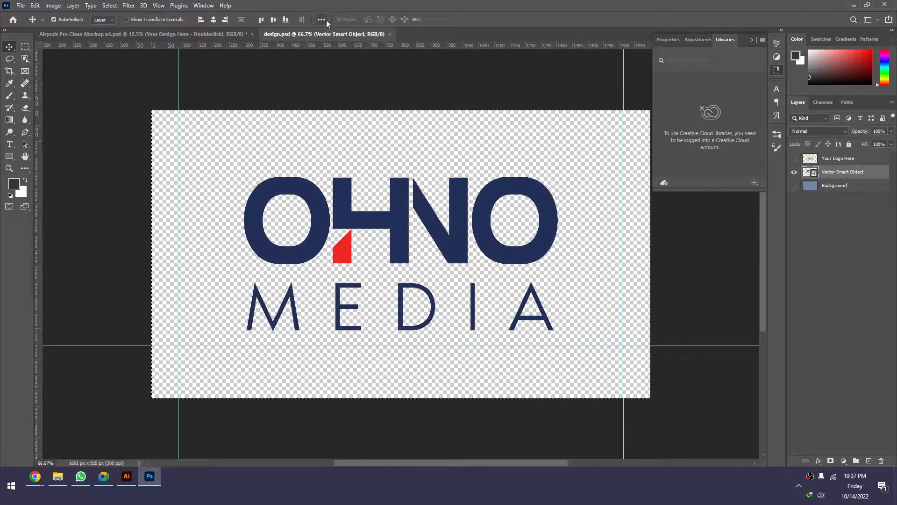
pyautogui.hotkey('ctrl', 'a')
pyautogui.click(213, 19)
pyautogui.click(274, 20)
pyautogui.hotkey('ctrl', 'd')
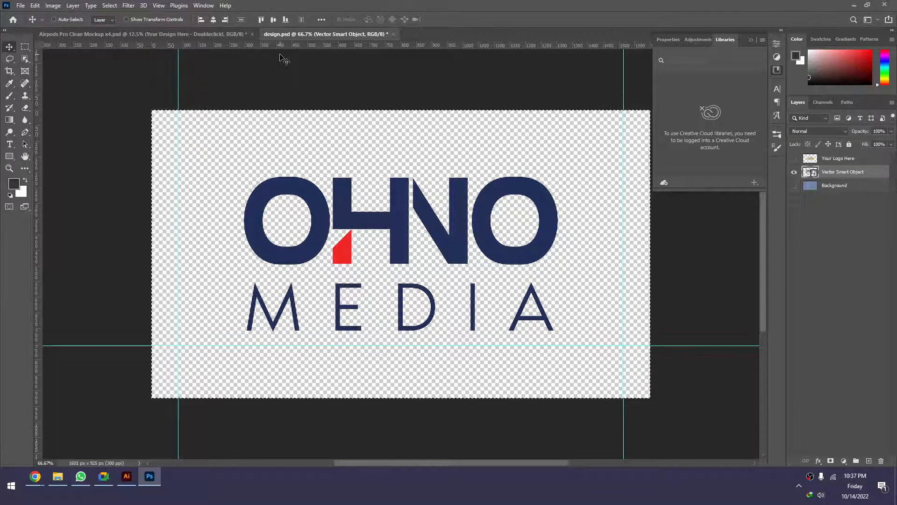
# Scale the logo down proportionally around its center to about 78%, save design.psd, and check the updated AirPods mockup
pyautogui.hotkey('ctrl', 't')
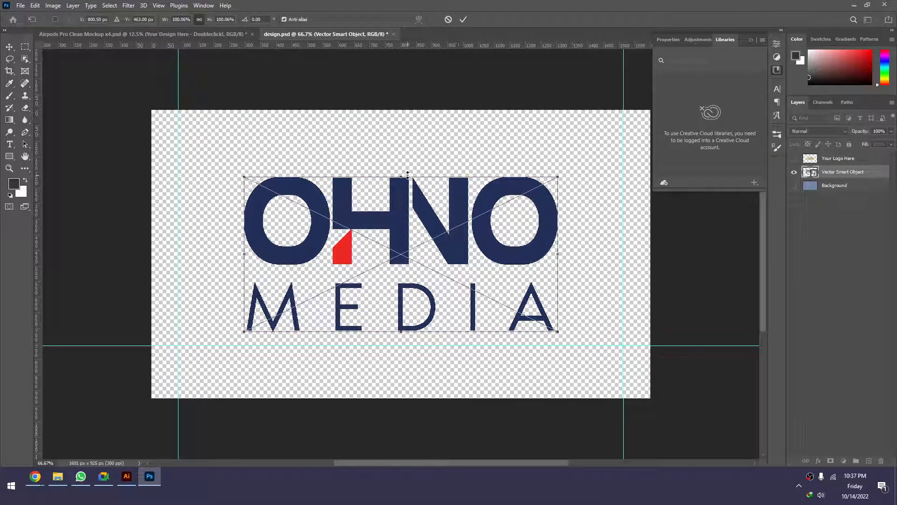
pyautogui.moveTo(402, 177); pyautogui.dragTo(405, 192)
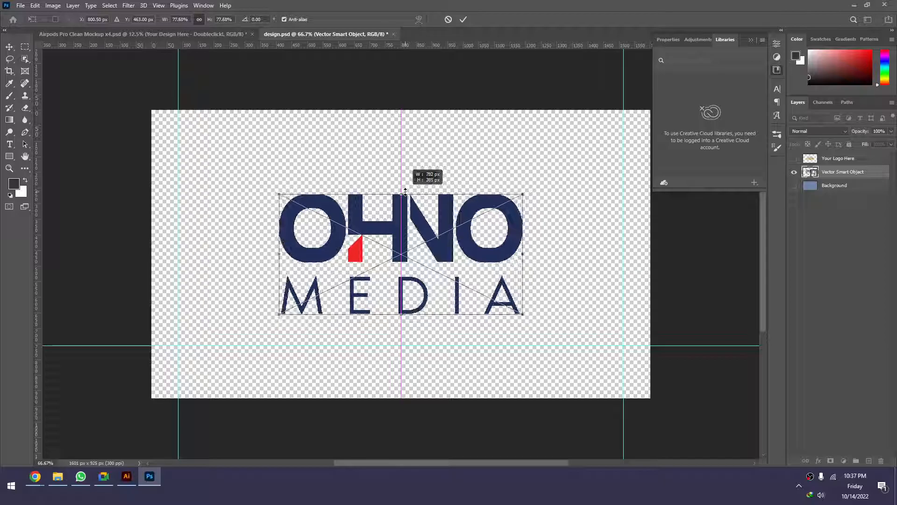
pyautogui.click(463, 19)
pyautogui.hotkey('ctrl', 's')
pyautogui.click(195, 33)
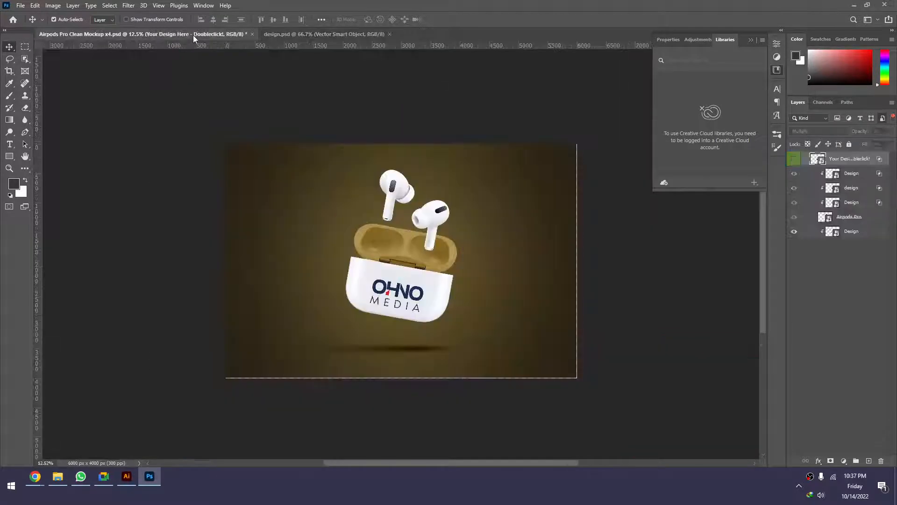
pyautogui.press('z')
pyautogui.click(401, 273)
pyautogui.press('v')
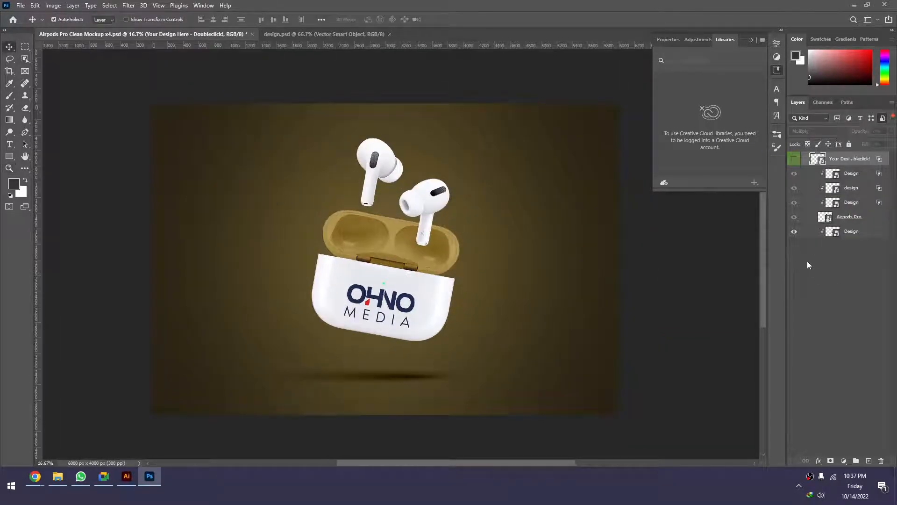
# Clear the layer filter and set the Background Color group's Hue/Saturation adjustment to Hue +1 and Saturation -58
pyautogui.click(881, 119)
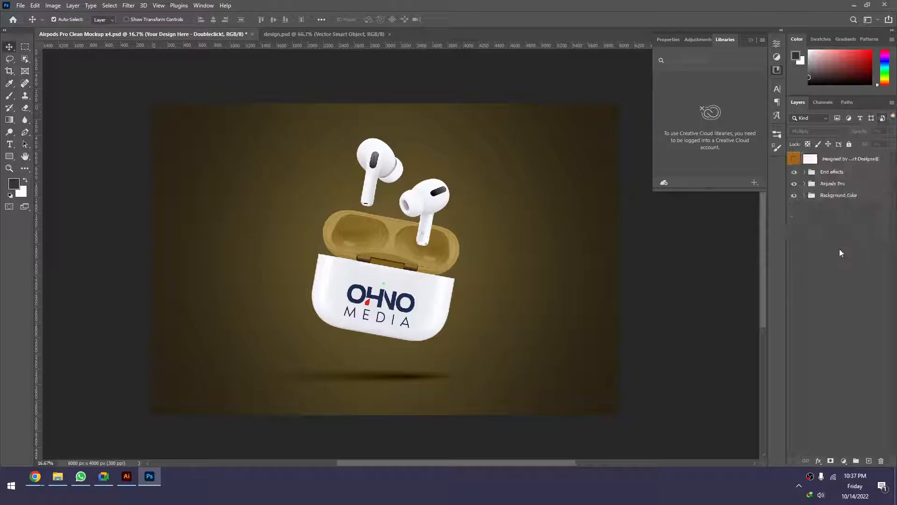
pyautogui.click(804, 195)
pyautogui.click(815, 224)
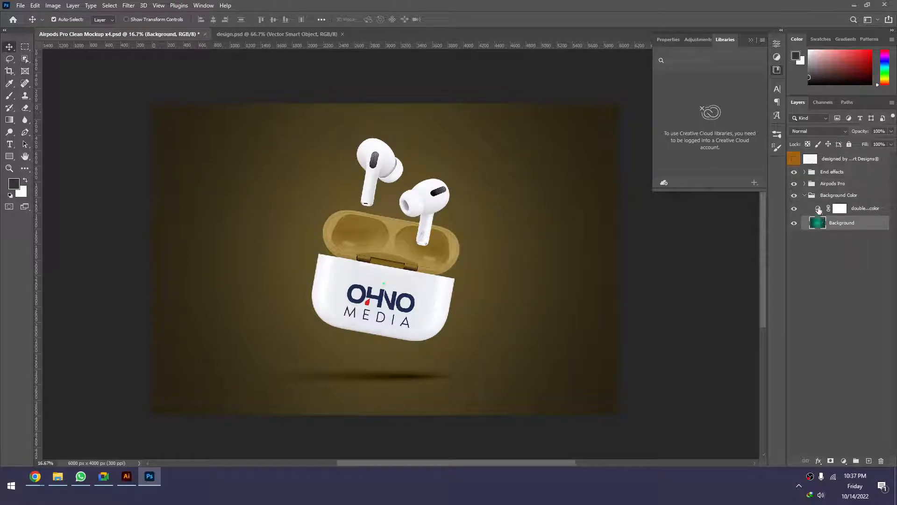
pyautogui.doubleClick(818, 210)
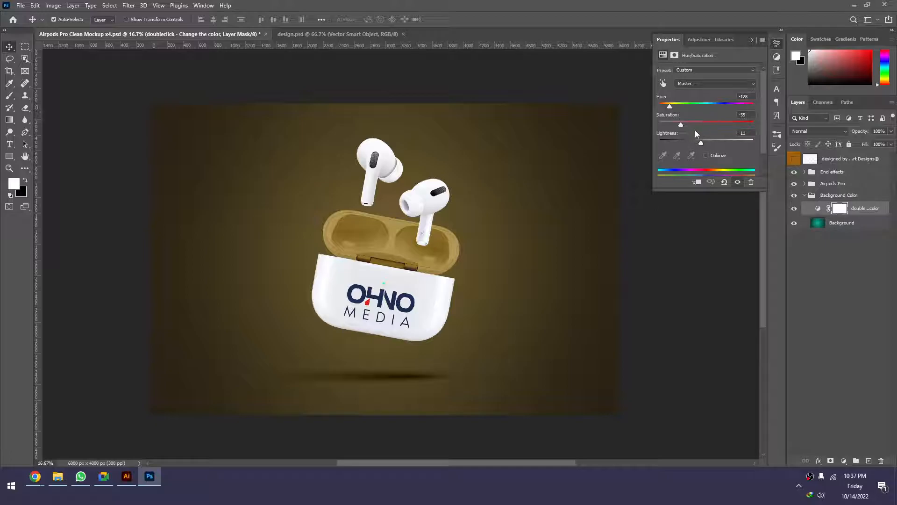
pyautogui.moveTo(688, 125); pyautogui.dragTo(707, 105)
pyautogui.click(622, 275)
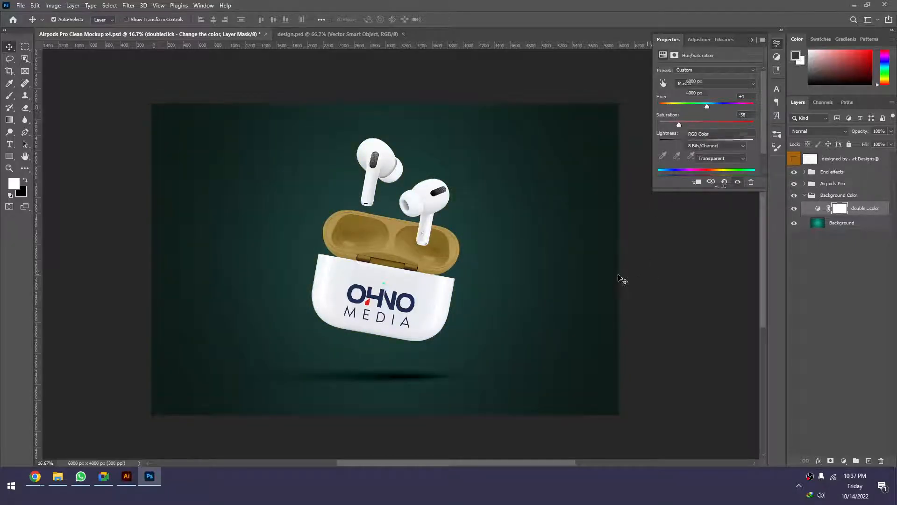
pyautogui.click(751, 40)
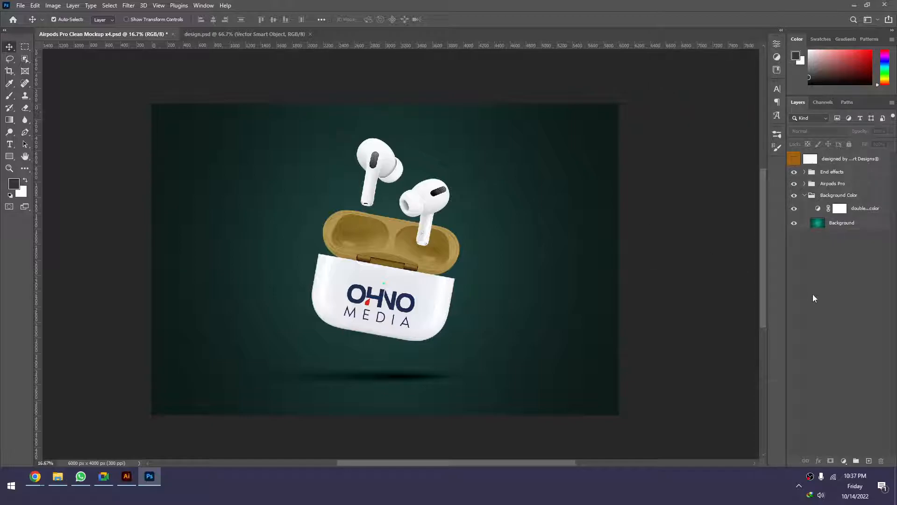
# Stamp all visible mockup layers into a new layer and transfer it as an image into the OHNO Logo Design Illustrator document
pyautogui.hotkey('ctrl', 'shift', 'alt', 'e')
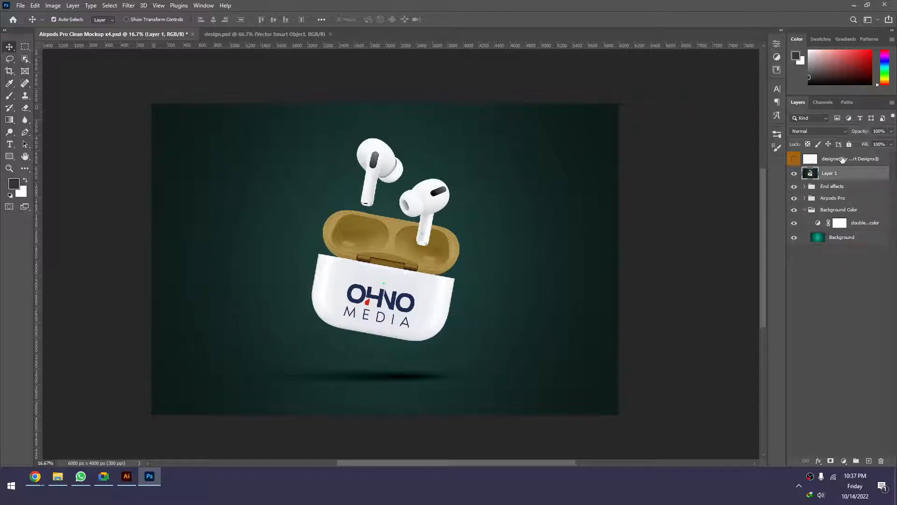
pyautogui.moveTo(817, 175); pyautogui.dragTo(130, 475)
pyautogui.scroll(-5, 310, 317)
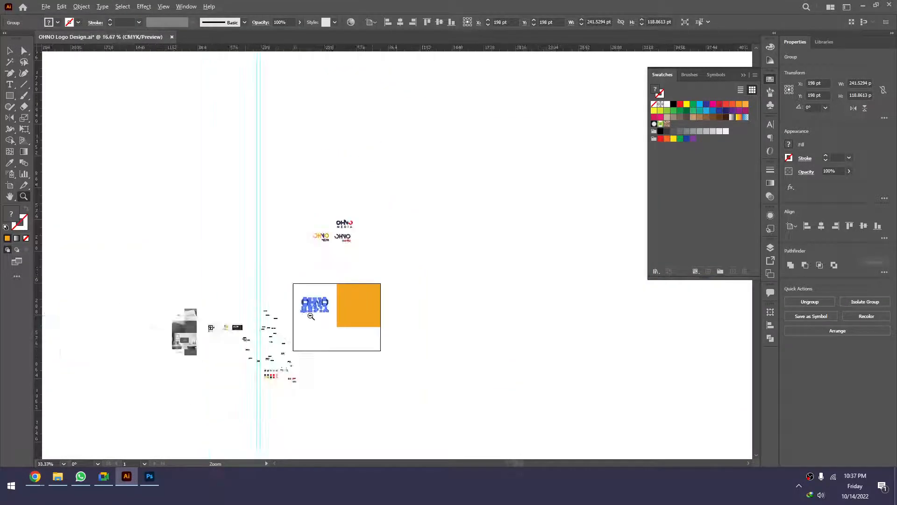
pyautogui.click(264, 419)
pyautogui.click(154, 476)
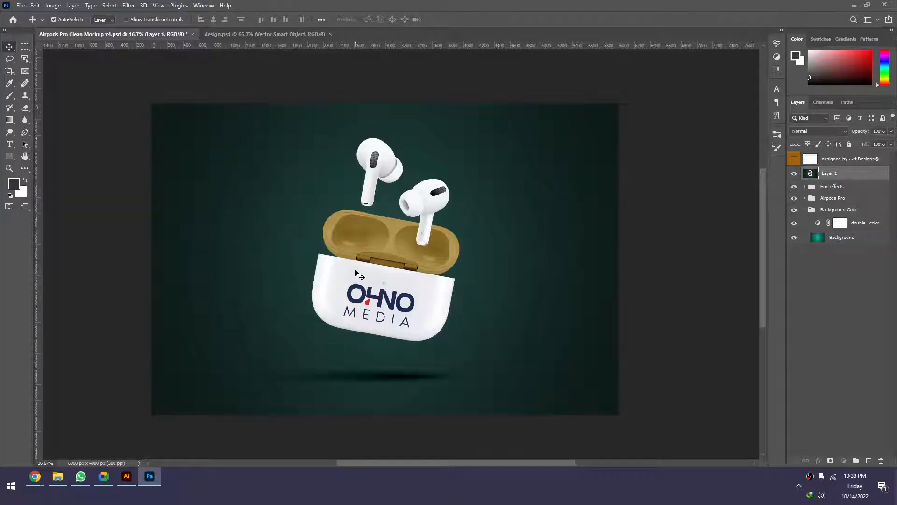
pyautogui.moveTo(336, 312); pyautogui.dragTo(399, 335)
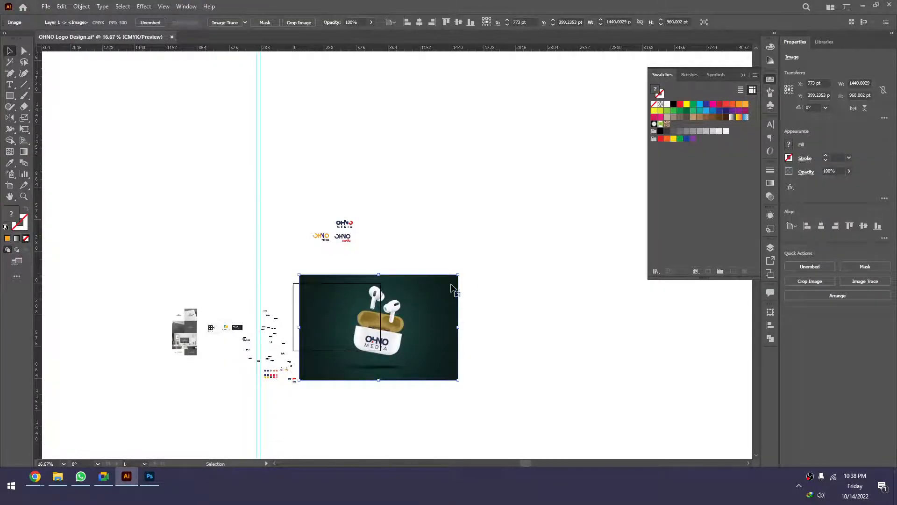
# Scale the AirPods mockup image proportionally to about 331 by 221 pt over the artboard
pyautogui.hotkey('ctrl', 'space')
pyautogui.moveTo(471, 258); pyautogui.dragTo(282, 390)
pyautogui.moveTo(635, 108); pyautogui.dragTo(276, 346)
pyautogui.moveTo(247, 380); pyautogui.dragTo(348, 224)
pyautogui.moveTo(378, 191); pyautogui.dragTo(513, 140)
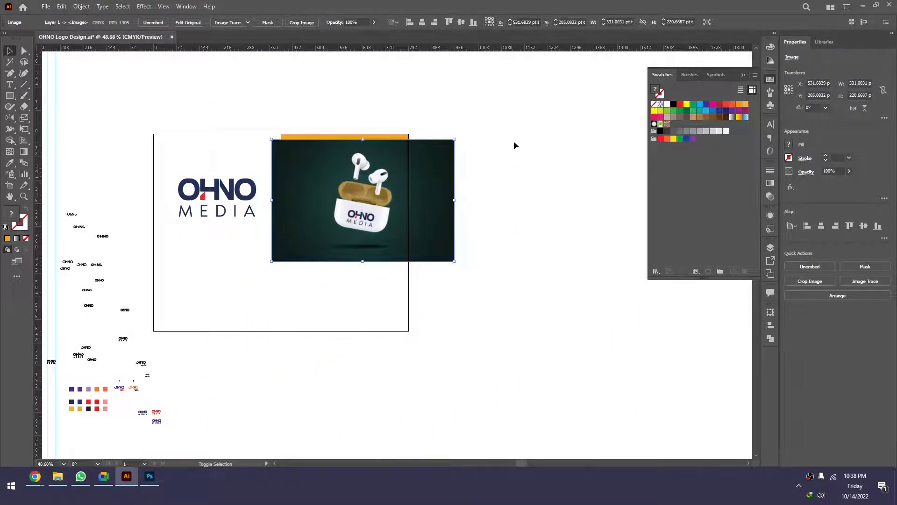
# Move the logo drafts and color squares at the artboard's lower-left side farther left, away from the artboard
pyautogui.click(514, 143)
pyautogui.press('space')
pyautogui.moveTo(274, 357); pyautogui.dragTo(191, 405)
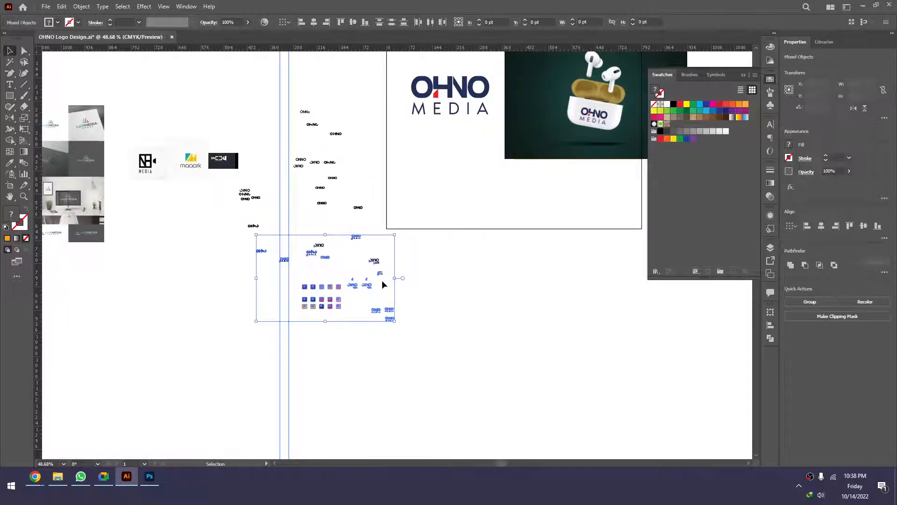
pyautogui.moveTo(380, 263); pyautogui.dragTo(130, 280)
pyautogui.click(425, 281)
# Move the AirPods mockup image off the orange square to the empty area right of the artboard
pyautogui.press('space')
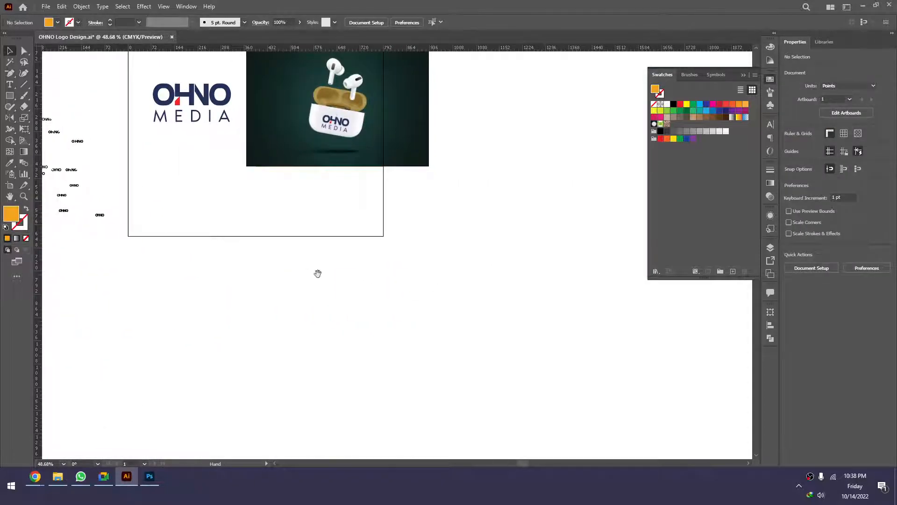
pyautogui.moveTo(317, 274); pyautogui.dragTo(422, 339)
pyautogui.moveTo(438, 204); pyautogui.dragTo(586, 293)
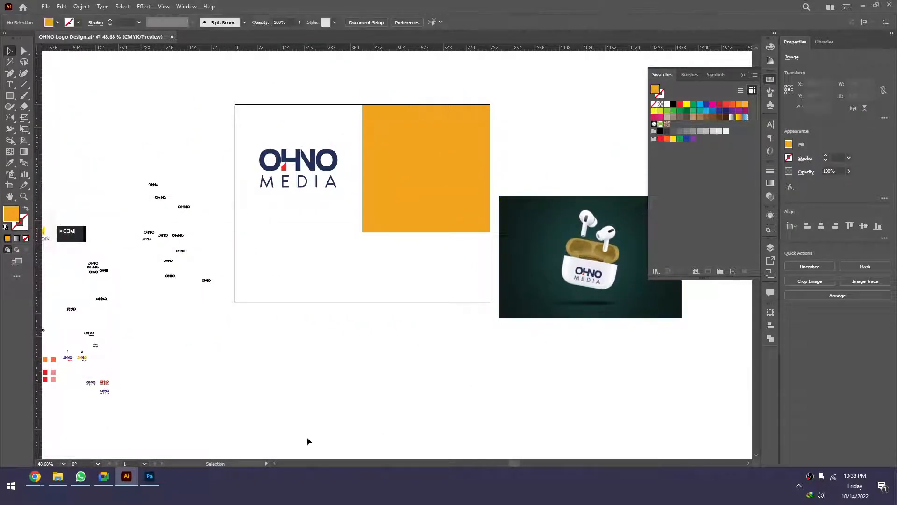
# Switch back to Photoshop and close the design.psd document
pyautogui.hotkey('alt', 'Tab')
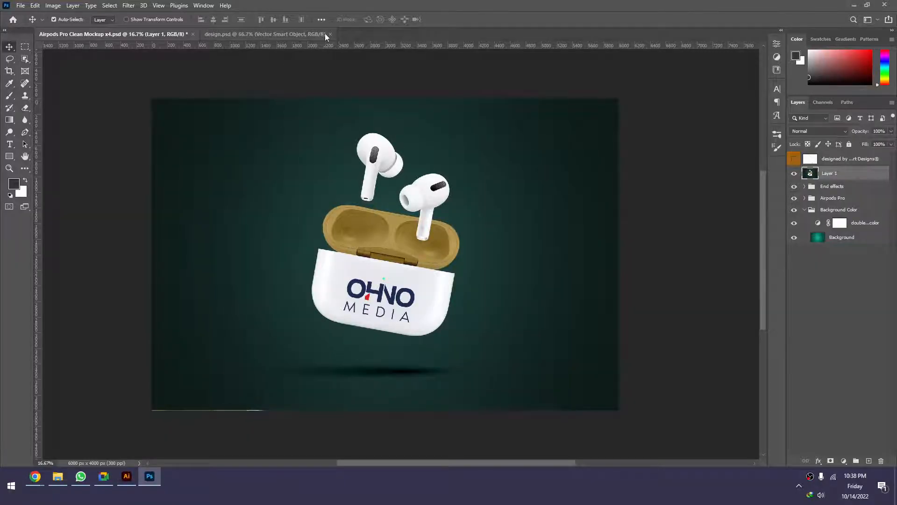
pyautogui.click(324, 33)
pyautogui.click(330, 34)
# Switch to File Explorer, go up to the Mockup folder, and open the Faded Glass Logo Mockup folder
pyautogui.hotkey('alt', 'Tab')
pyautogui.press('Tab')
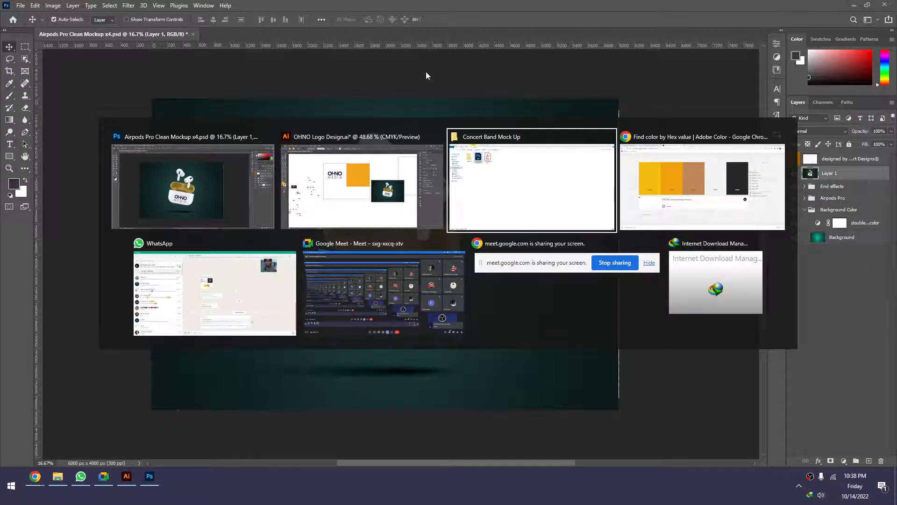
pyautogui.hotkey('alt', 'Up')
pyautogui.scroll(-1, 890, 143)
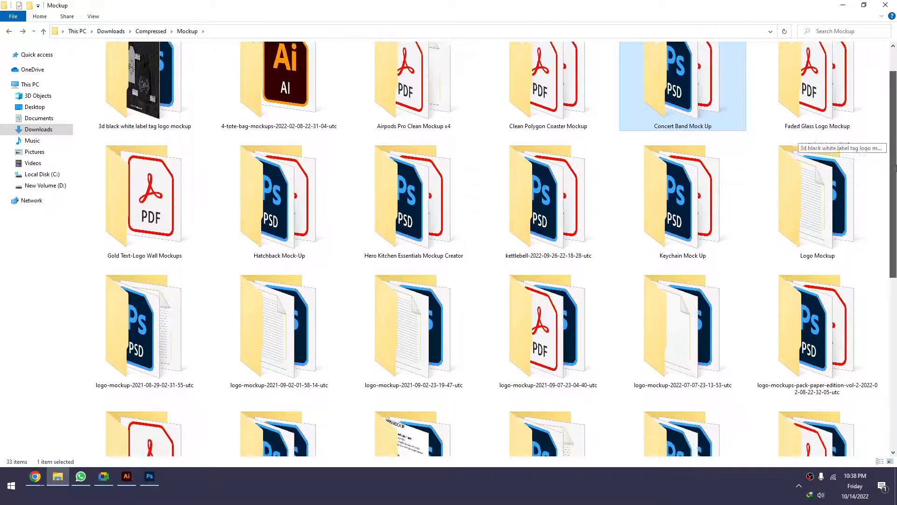
pyautogui.doubleClick(847, 113)
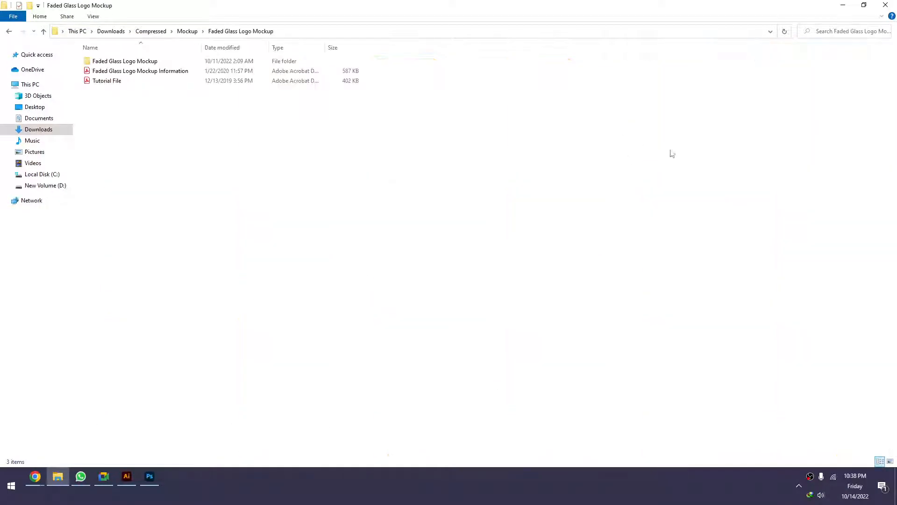
# Show the folder's contents as large icons and open the Faded Glass Logo Mockup Photoshop file from its subfolder
pyautogui.rightClick(260, 92)
pyautogui.moveTo(280, 94)
pyautogui.click(406, 95)
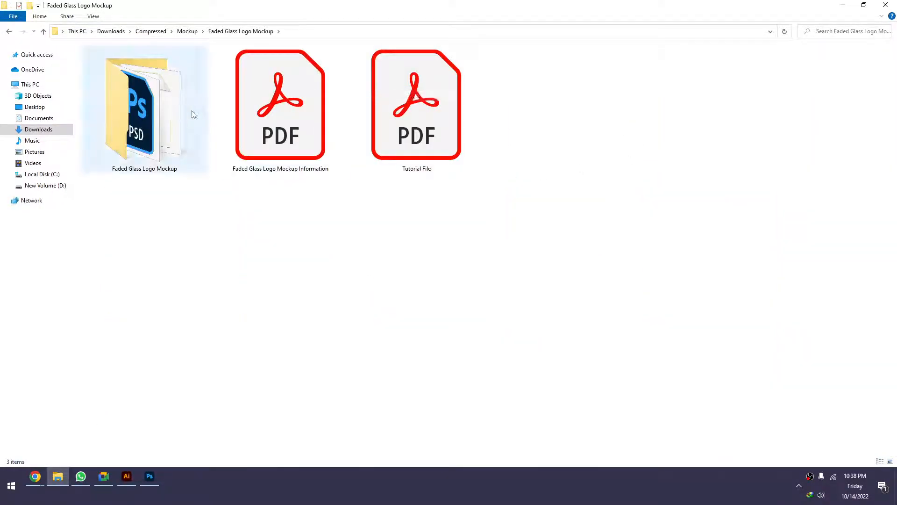
pyautogui.doubleClick(156, 118)
pyautogui.doubleClick(121, 72)
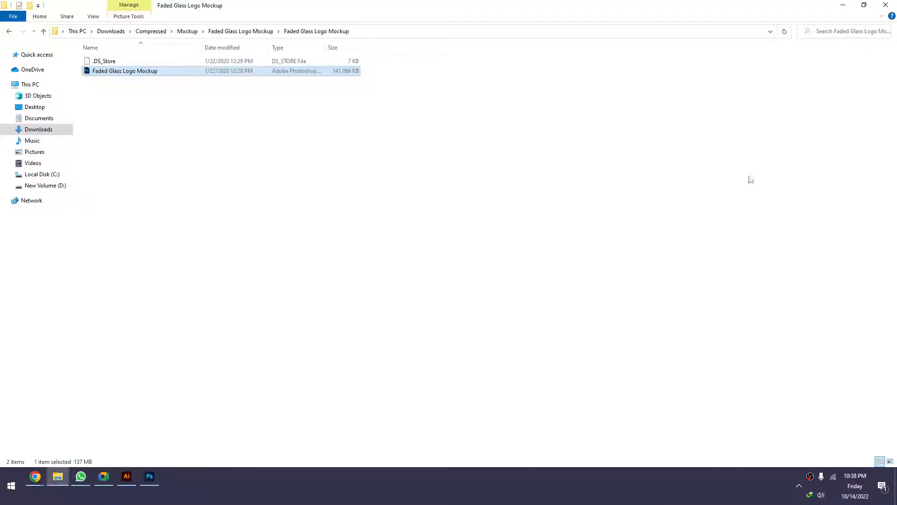
# Go back up to the Mockup folder and open the Gold Text-Logo Wall Mockups folder
pyautogui.scroll(4, 551, 214)
pyautogui.hotkey('alt', 'Up')
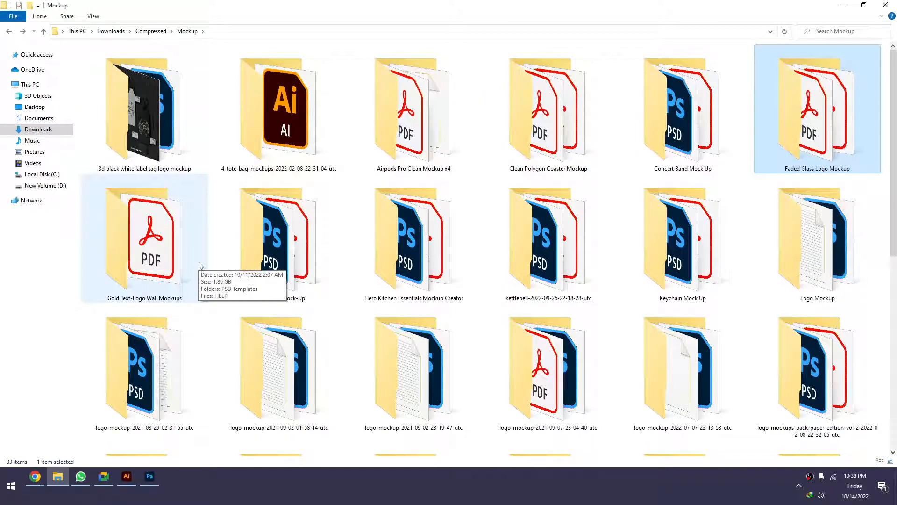
pyautogui.doubleClick(168, 271)
# Show the folder's contents as large icons and open 5 - Right - Light Gold from the PSD Templates subfolder
pyautogui.rightClick(206, 170)
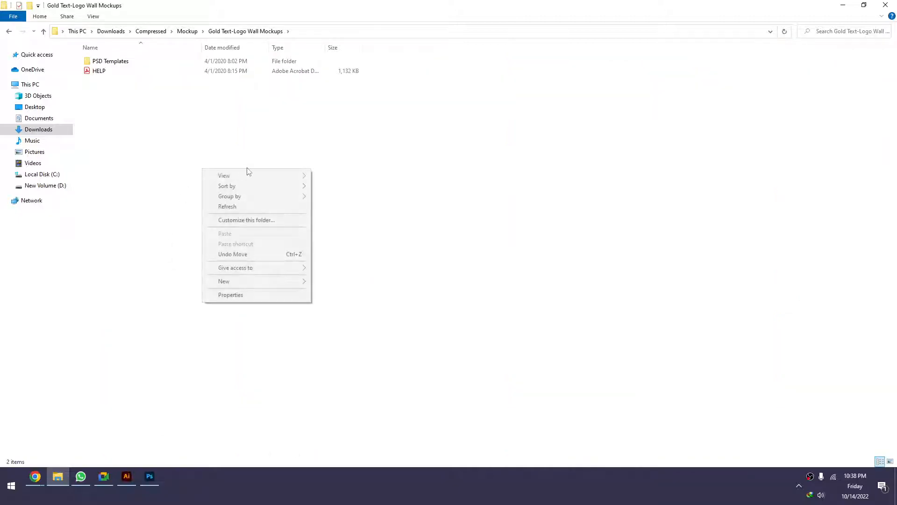
pyautogui.press('Escape')
pyautogui.rightClick(310, 170)
pyautogui.moveTo(365, 176)
pyautogui.click(430, 177)
pyautogui.doubleClick(163, 125)
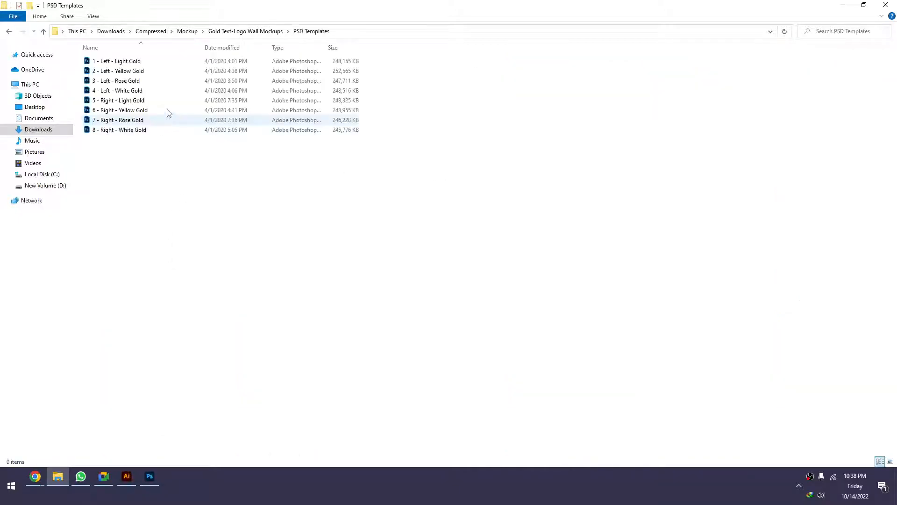
pyautogui.doubleClick(135, 106)
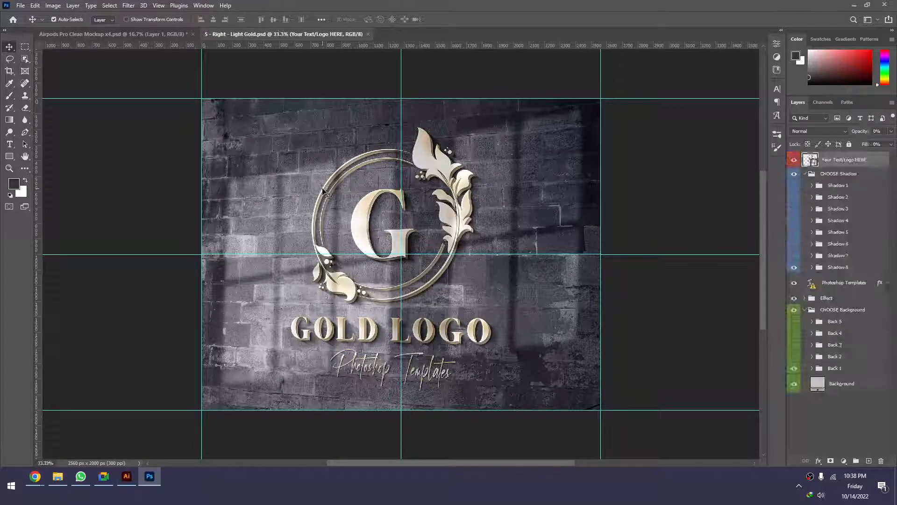
# Close the gold logo mockup and open Hatchback Mockup 06 from the Hatchback Mock-Up folder
pyautogui.hotkey('ctrl', 'w')
pyautogui.hotkey('alt', 'Tab')
pyautogui.press('BackSpace')
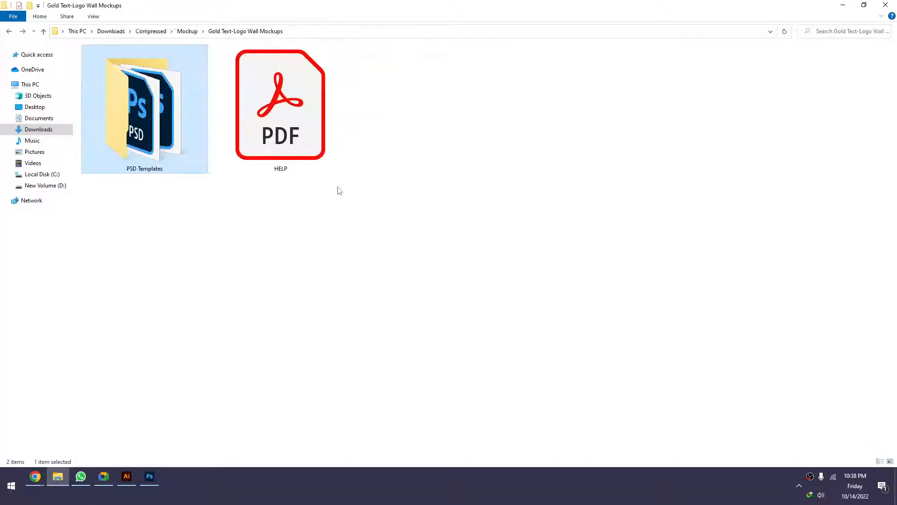
pyautogui.press('BackSpace')
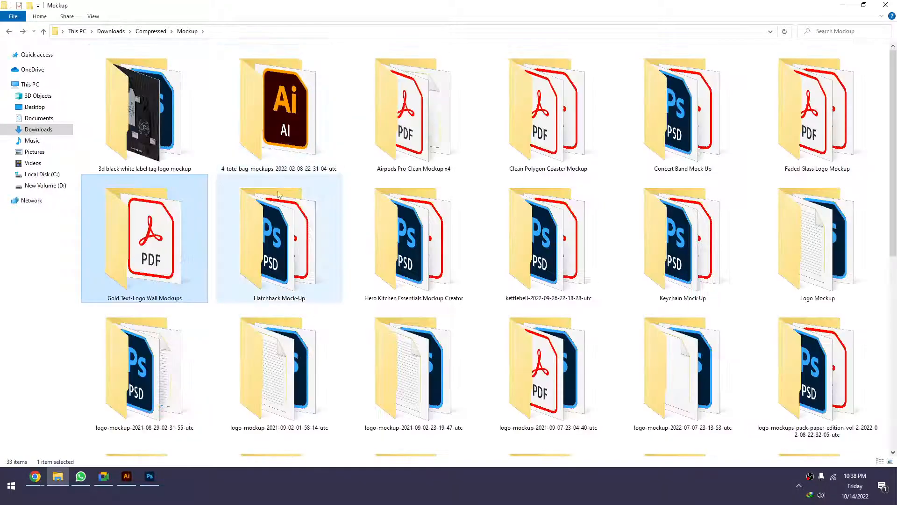
pyautogui.doubleClick(291, 237)
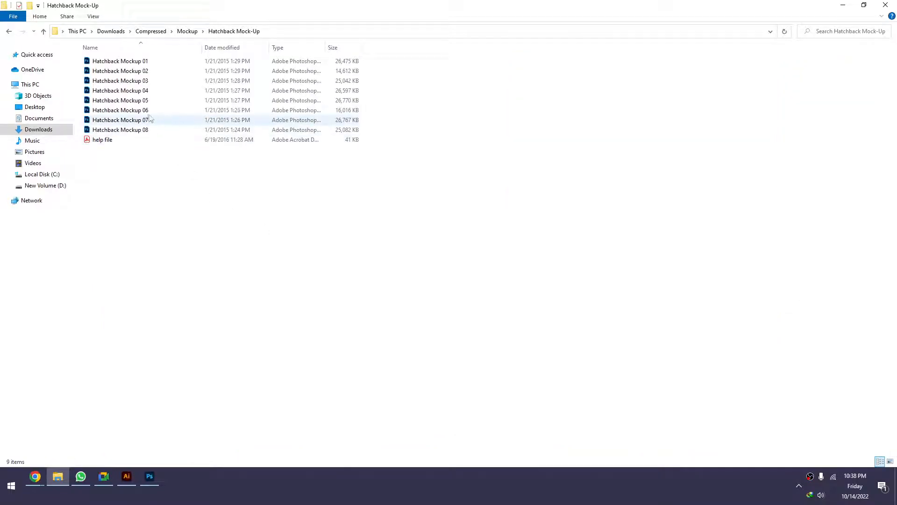
pyautogui.doubleClick(140, 112)
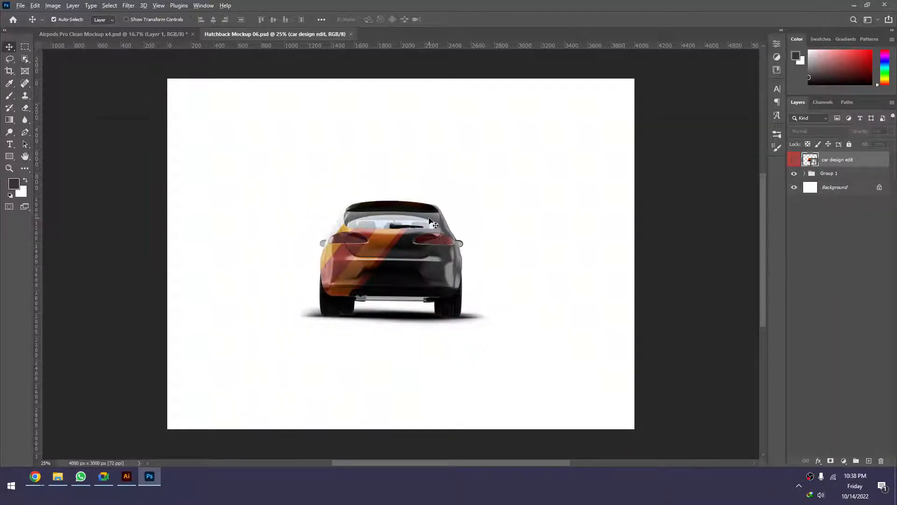
# Close the hatchback mockup and open the Hero Kitchen Essentials Mockup Creator folder in File Explorer
pyautogui.hotkey('alt', 'Tab')
pyautogui.hotkey('alt', 'Tab')
pyautogui.hotkey('ctrl', 'w')
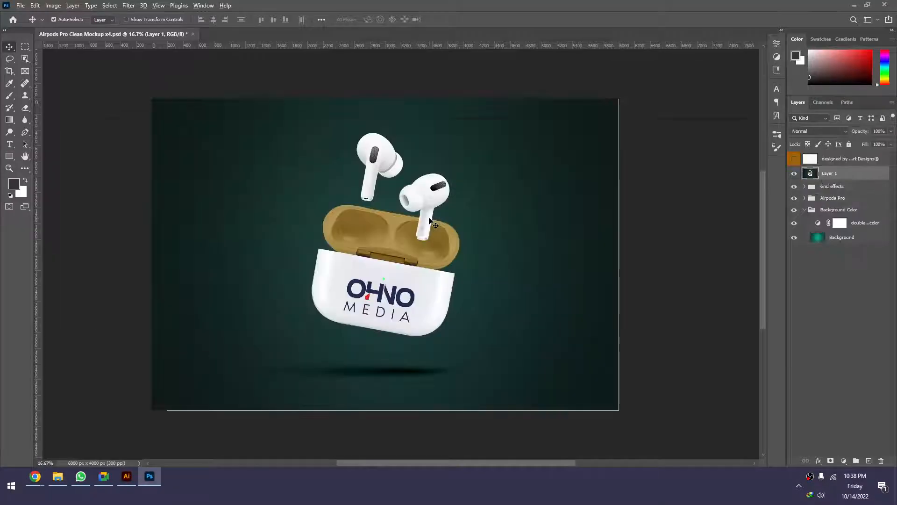
pyautogui.hotkey('alt', 'Tab')
pyautogui.press('BackSpace')
pyautogui.doubleClick(409, 214)
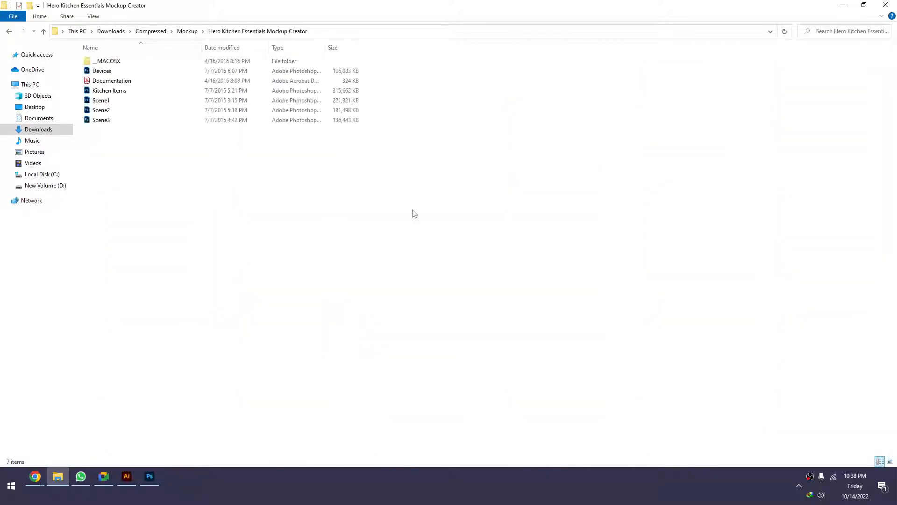
# Show the kitchen mockup folder's contents as large icons and open the Kitchen Items Photoshop file
pyautogui.rightClick(301, 177)
pyautogui.click(458, 185)
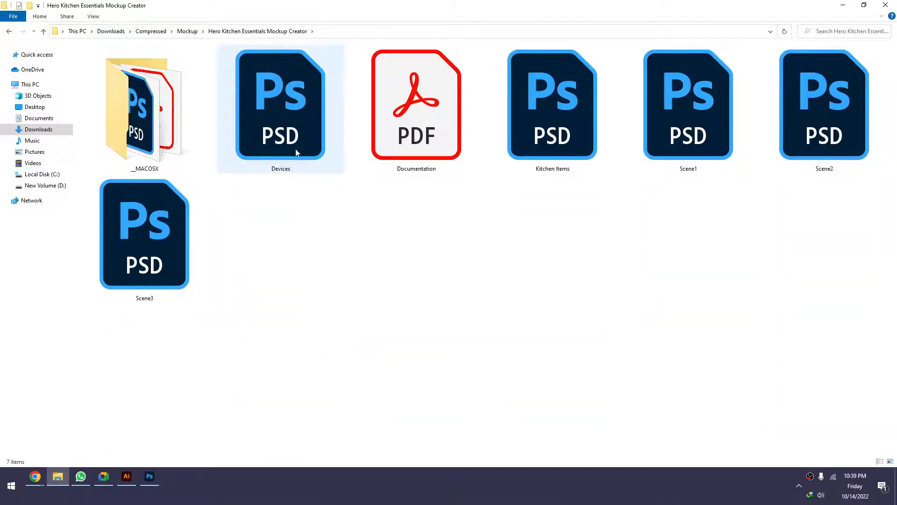
pyautogui.doubleClick(543, 131)
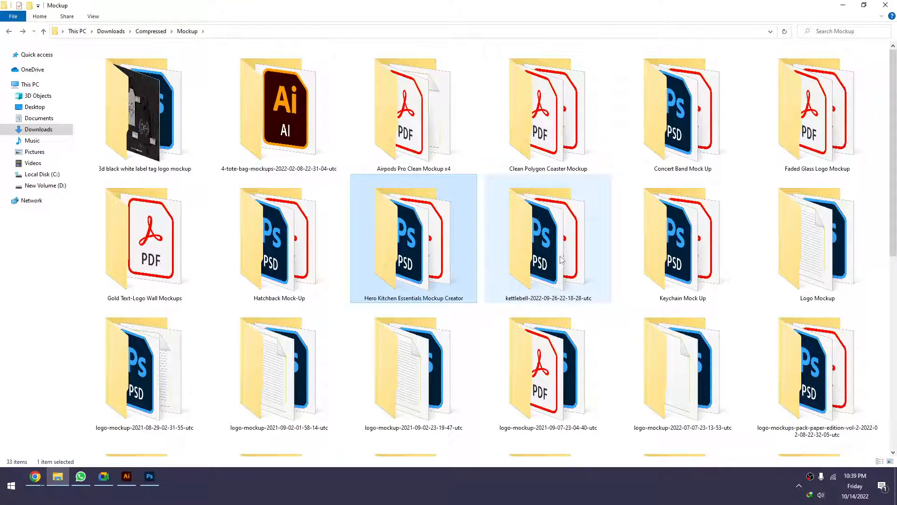
# Open paper-logo-mockup-02 from the Paper Logo Mockups folder inside the Mockup folder
pyautogui.click(527, 263)
pyautogui.click(686, 254)
pyautogui.moveTo(894, 194); pyautogui.dragTo(894, 218)
pyautogui.click(837, 213)
pyautogui.click(653, 214)
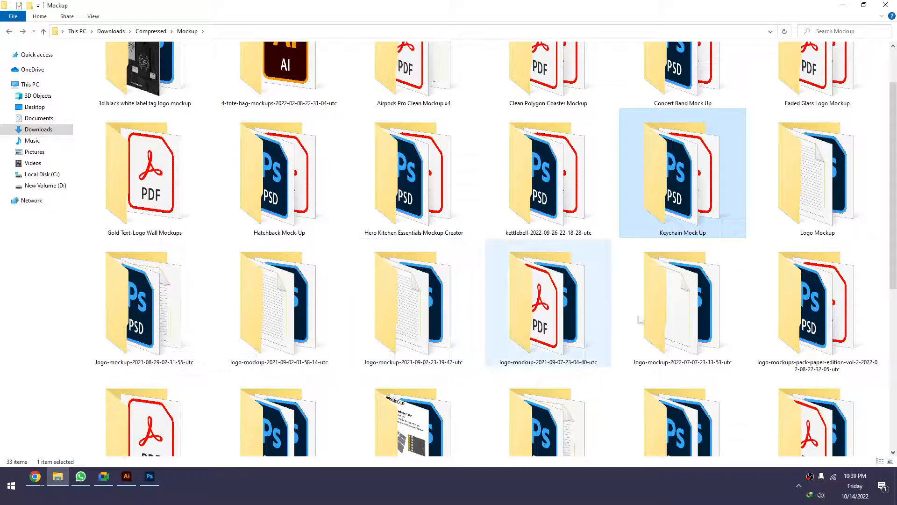
pyautogui.click(887, 278)
pyautogui.scroll(-5, 893, 276)
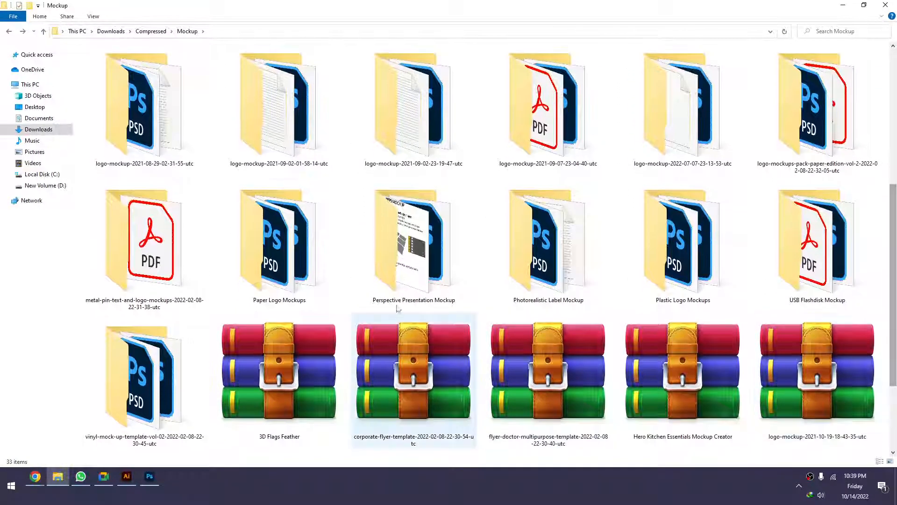
pyautogui.doubleClick(287, 280)
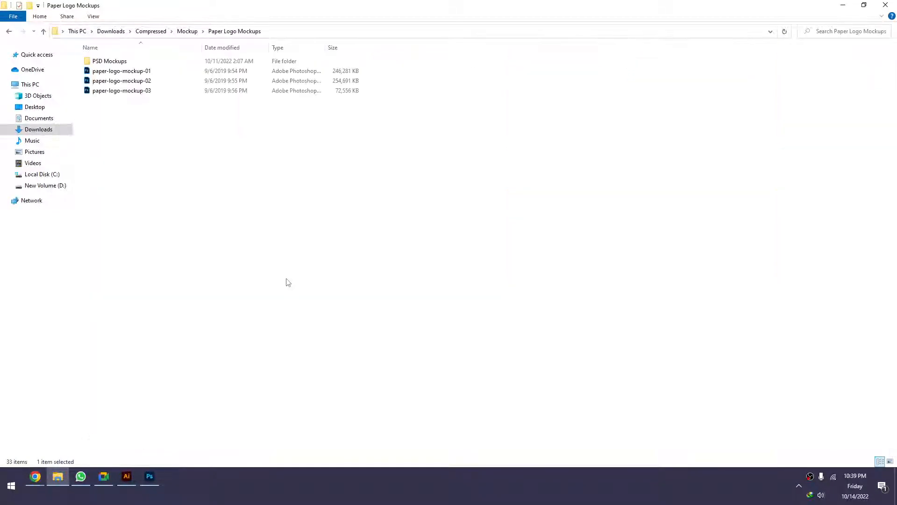
pyautogui.doubleClick(121, 80)
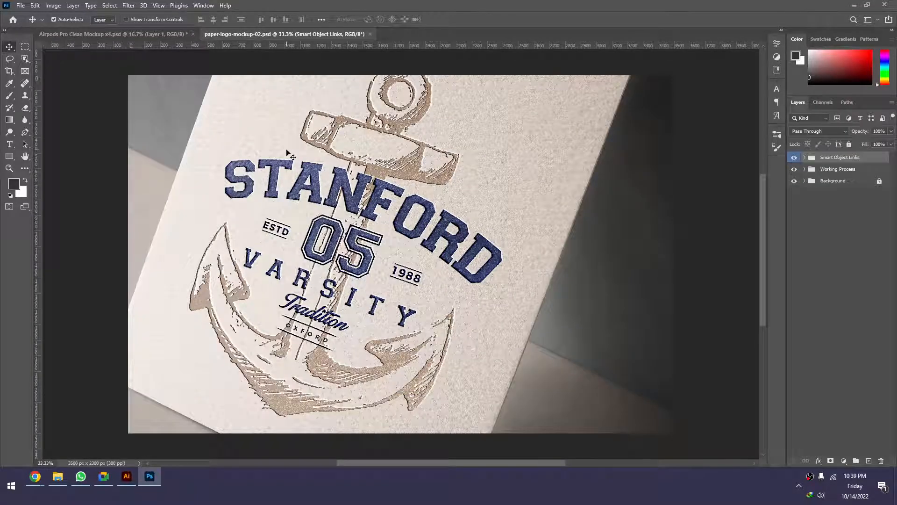
# Return to the Mockup folder and look through its remaining mockup folders and archives for another suitable template
pyautogui.hotkey('alt', 'Tab')
pyautogui.hotkey('alt', 'Up')
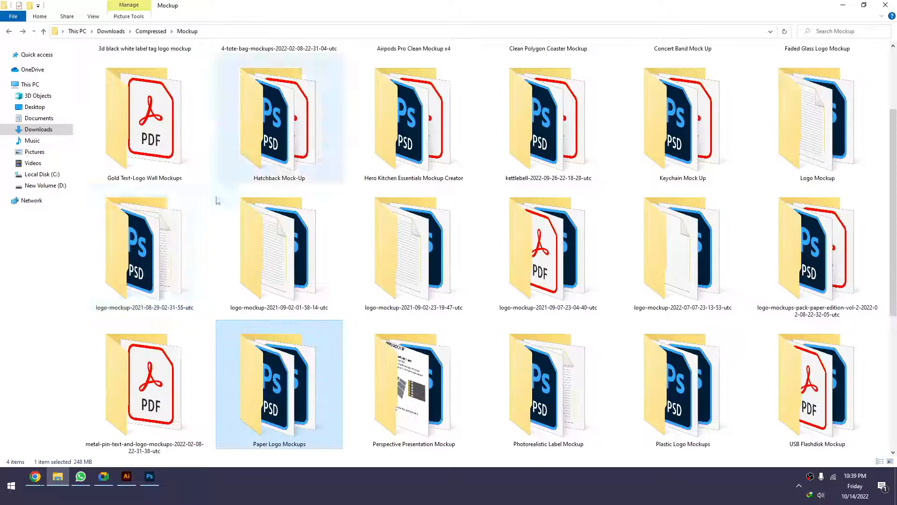
pyautogui.click(177, 414)
pyautogui.scroll(-3, 215, 381)
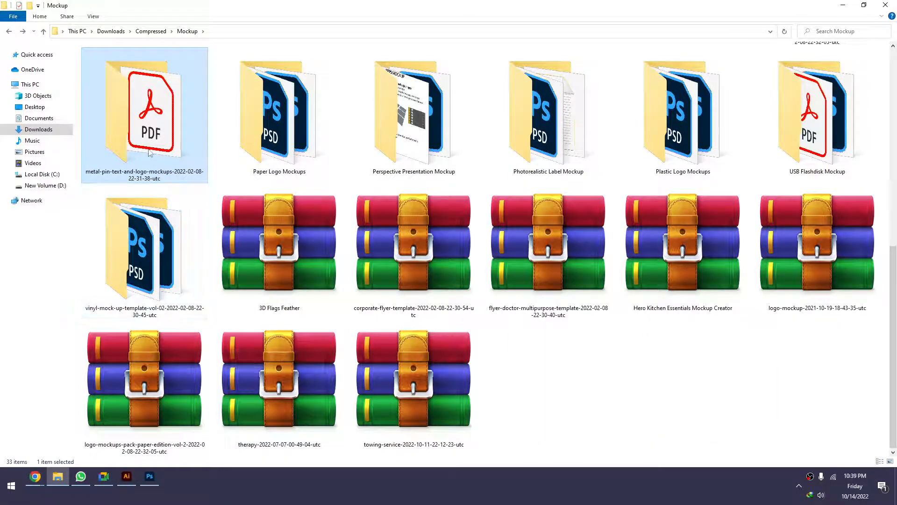
pyautogui.click(147, 221)
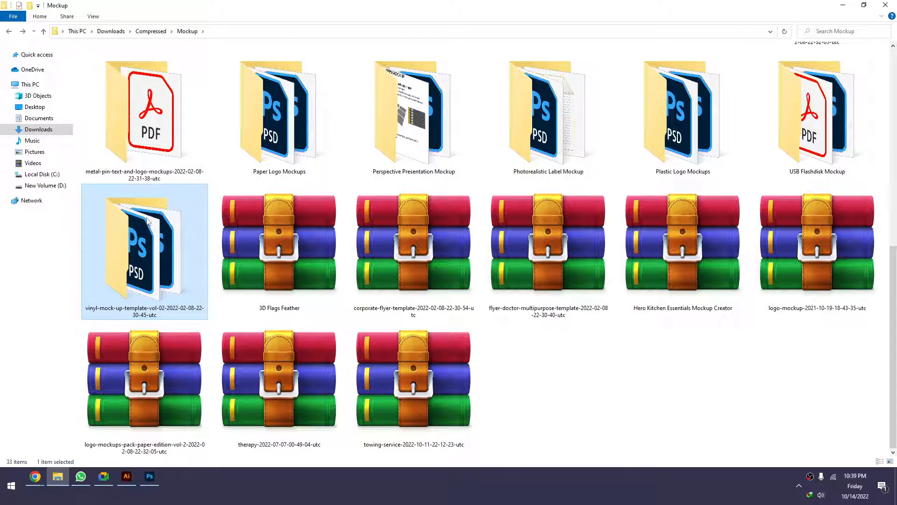
pyautogui.click(366, 245)
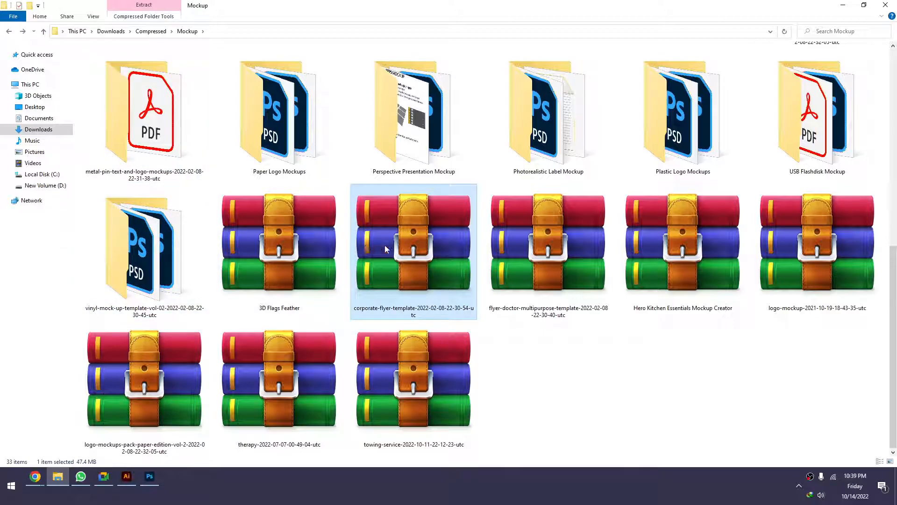
pyautogui.rightClick(385, 245)
pyautogui.click(678, 307)
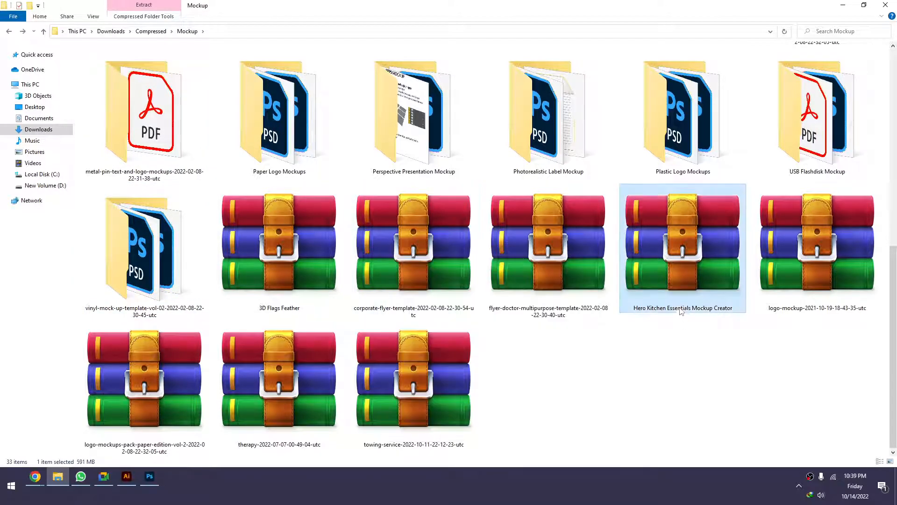
pyautogui.click(768, 307)
pyautogui.click(598, 309)
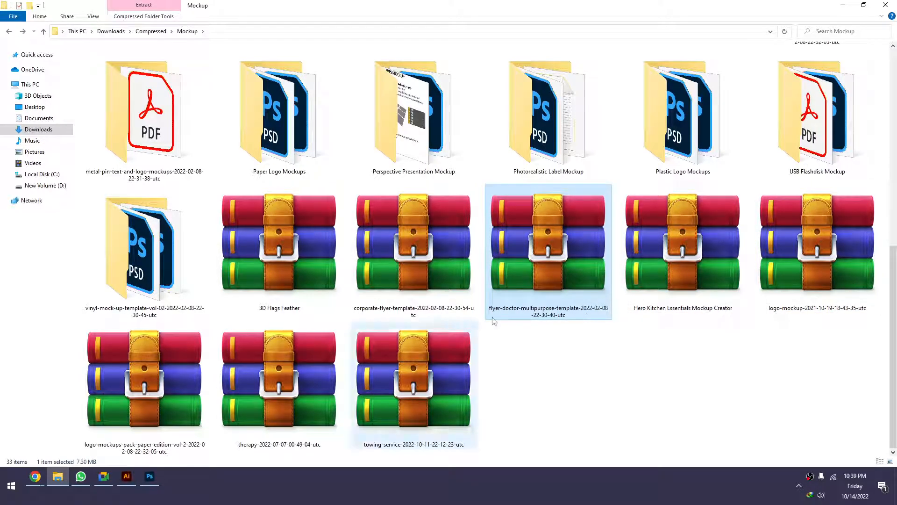
pyautogui.click(695, 314)
pyautogui.click(681, 324)
pyautogui.click(804, 303)
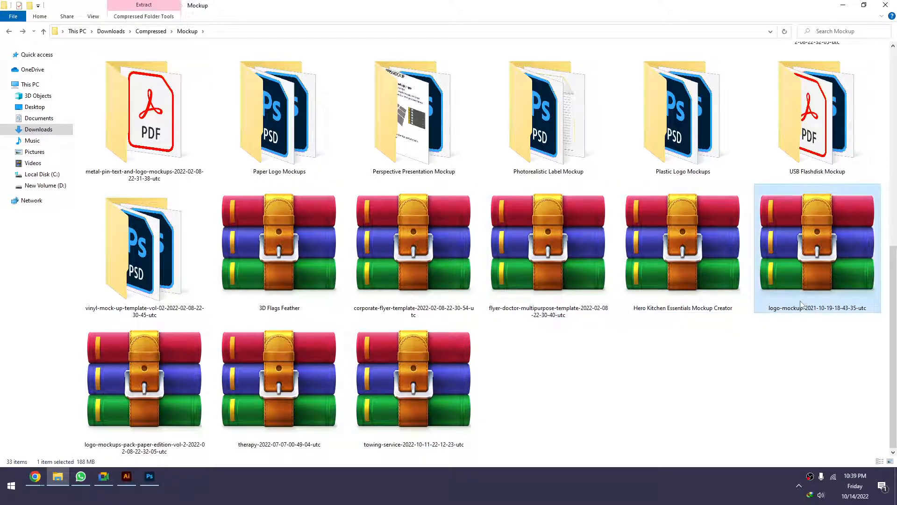
pyautogui.click(368, 388)
pyautogui.click(307, 366)
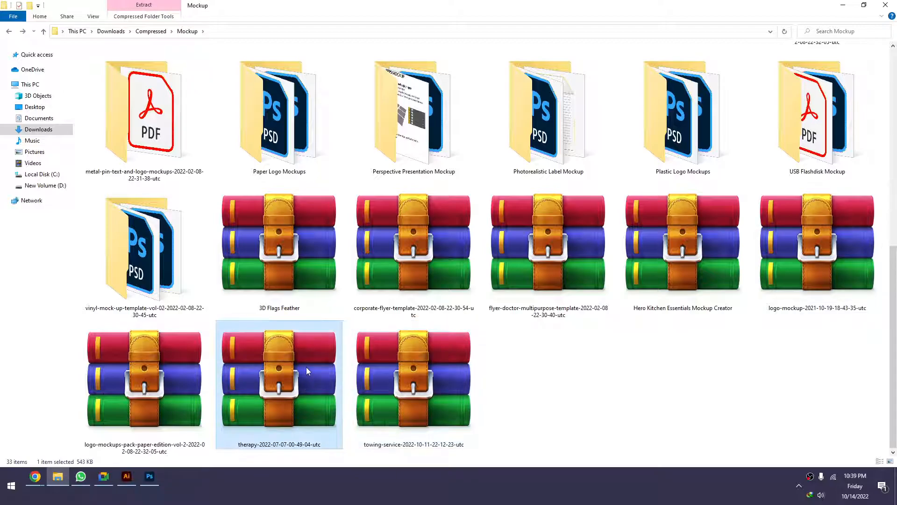
pyautogui.click(186, 391)
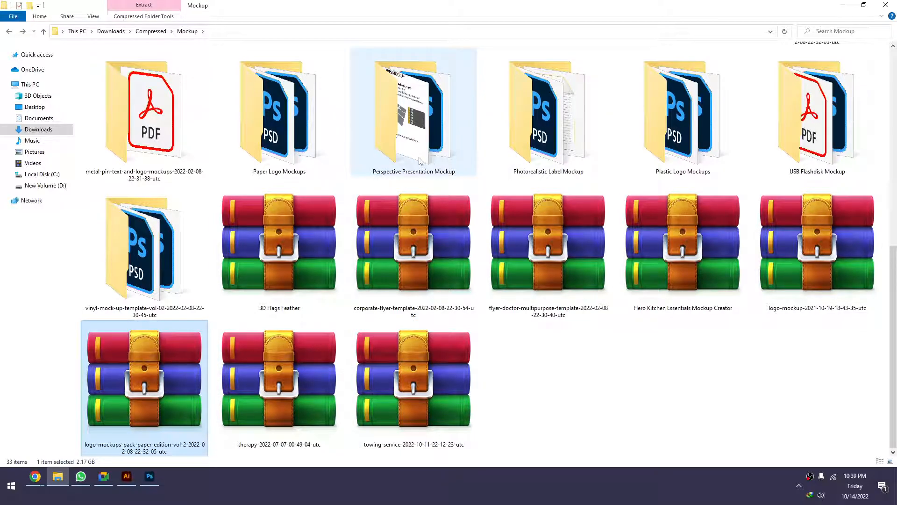
pyautogui.scroll(3, 426, 171)
pyautogui.click(538, 355)
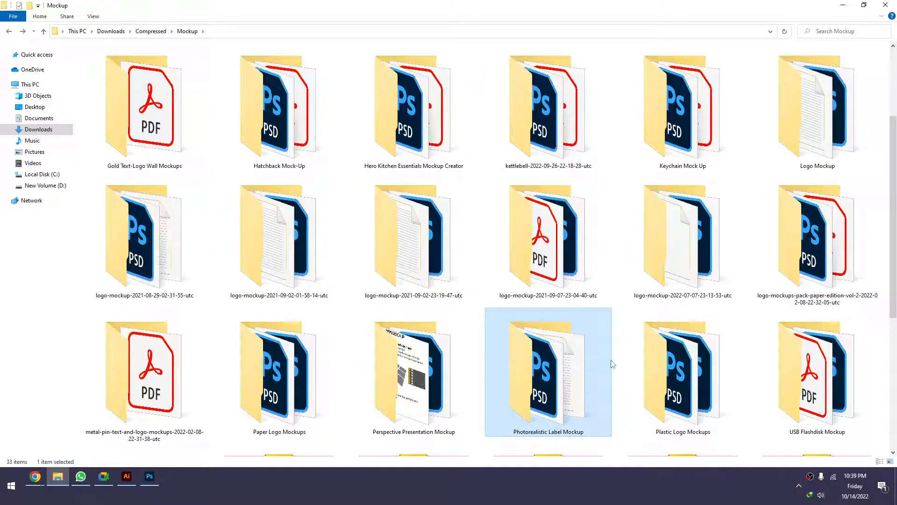
pyautogui.scroll(-3, 613, 363)
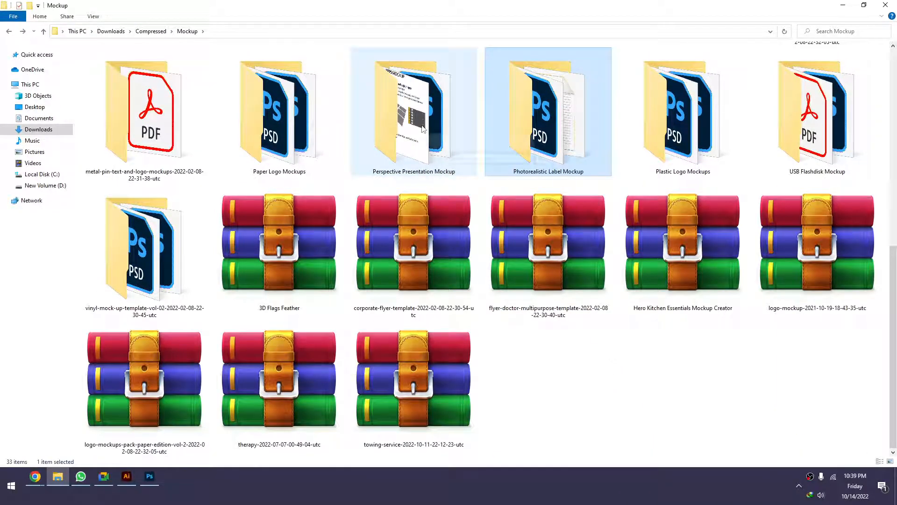
# Open the USB Flashdisk Mockup Photoshop file from the USB Flashdisk Mockup folder
pyautogui.press('l')
pyautogui.press('l')
pyautogui.click(828, 156)
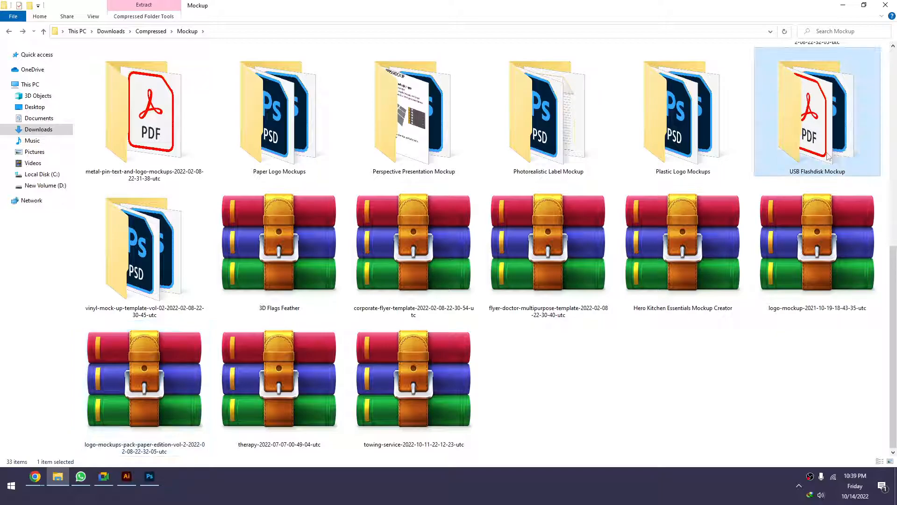
pyautogui.doubleClick(828, 156)
pyautogui.doubleClick(137, 71)
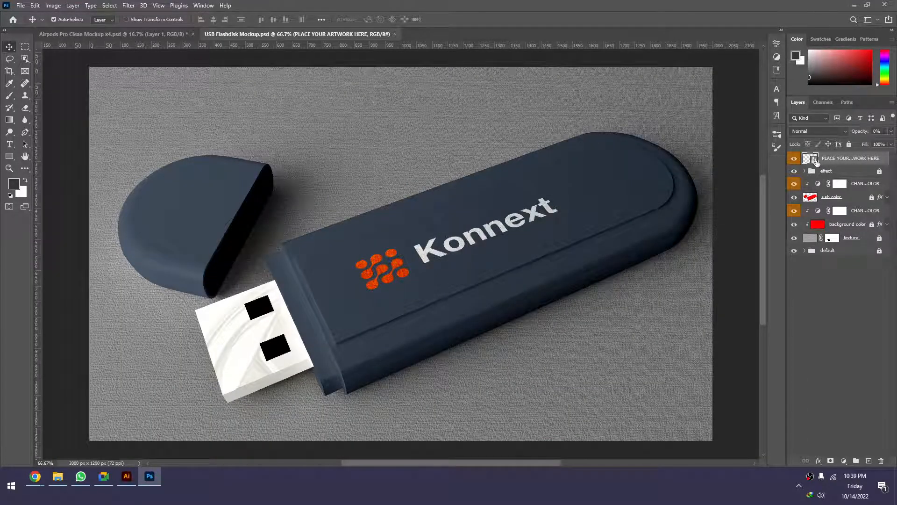
# Open the USB mockup's artwork smart object, showing its Hue/Saturation 1 layer and hiding the Konnext logo on Layer 1
pyautogui.doubleClick(816, 160)
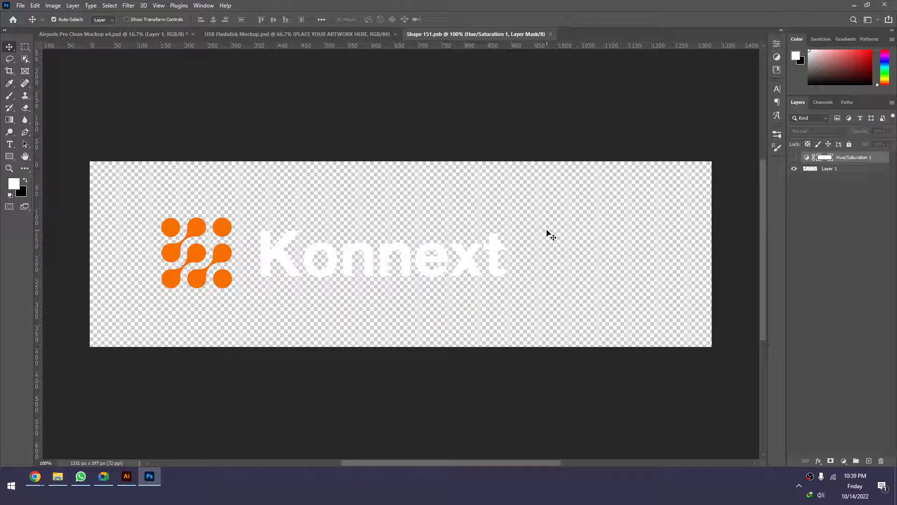
pyautogui.click(794, 158)
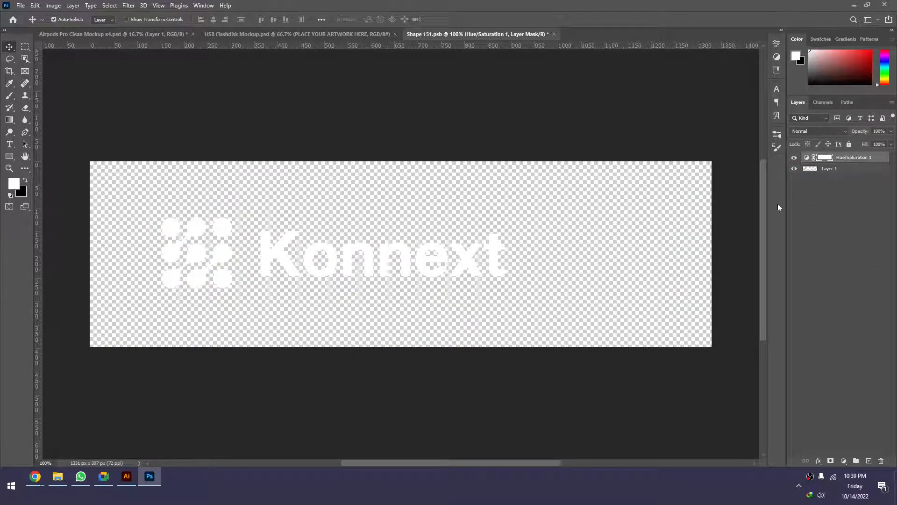
# Copy the OHNO MEDIA logo from the Illustrator document and paste it into Shape 151.psb in Photoshop as a smart object
pyautogui.hotkey('alt', 'Tab')
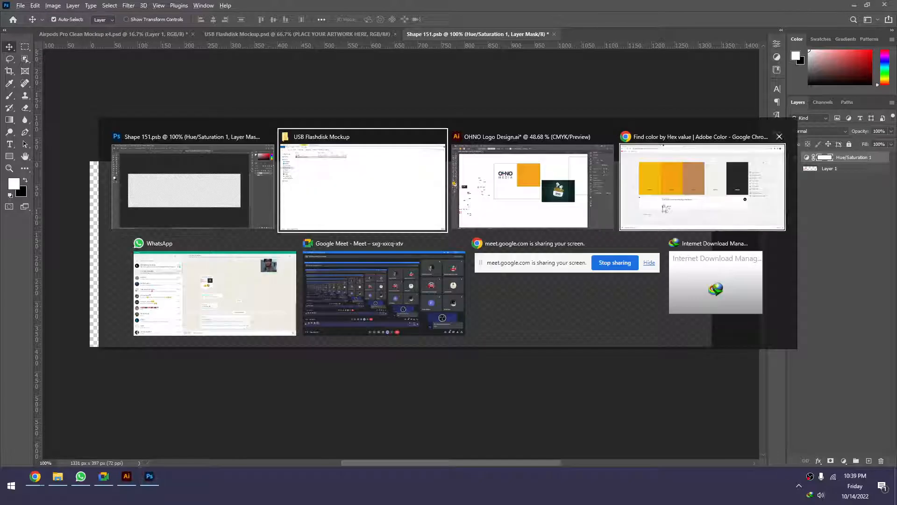
pyautogui.hotkey('alt', 'Tab')
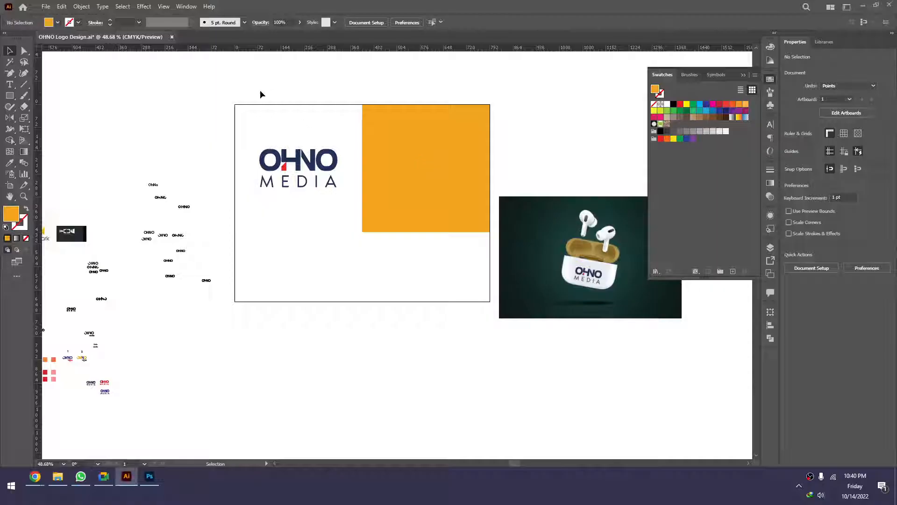
pyautogui.click(313, 164)
pyautogui.hotkey('alt', 'Tab')
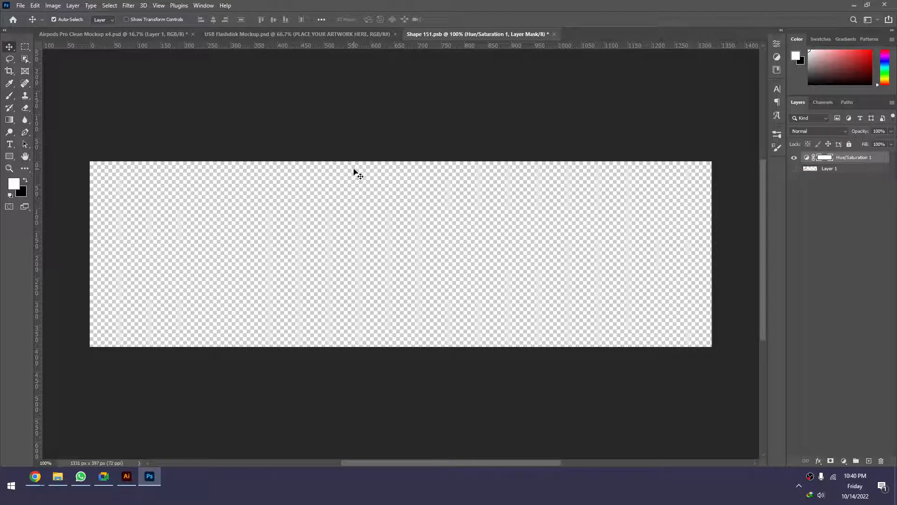
pyautogui.hotkey('alt', 'Tab')
pyautogui.hotkey('ctrl', 'c')
pyautogui.hotkey('alt', 'Tab')
pyautogui.hotkey('ctrl', 'v')
pyautogui.click(496, 136)
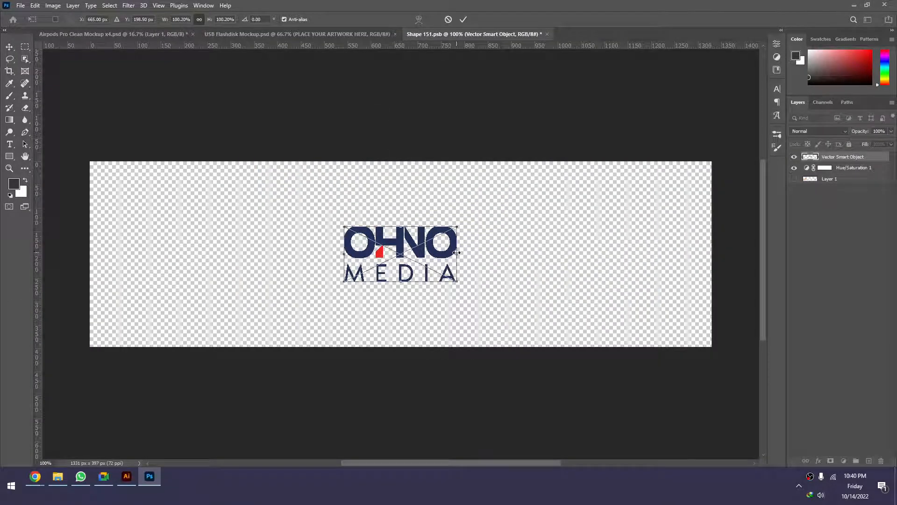
# Enlarge the OHNO MEDIA logo proportionally to about 251% in Shape 151.psb, save it, and return to the USB Flashdisk Mockup document
pyautogui.moveTo(456, 252); pyautogui.dragTo(543, 252)
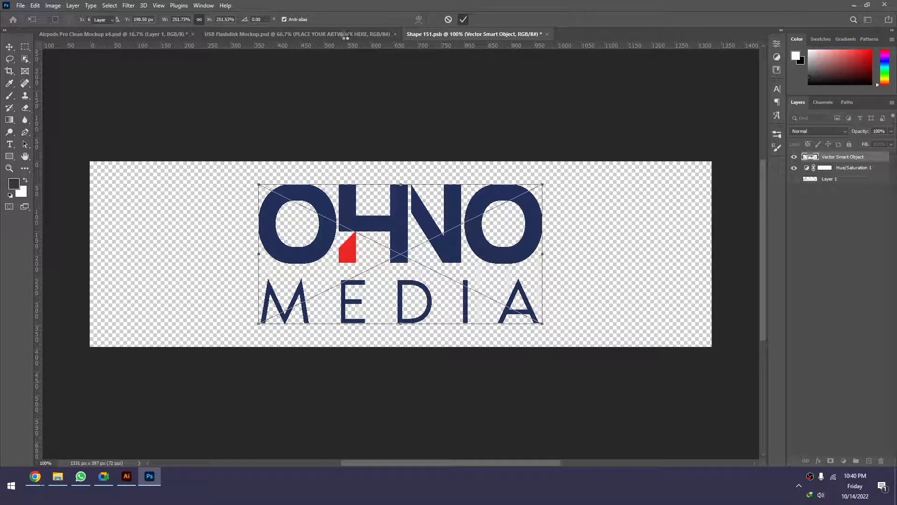
pyautogui.press('Return')
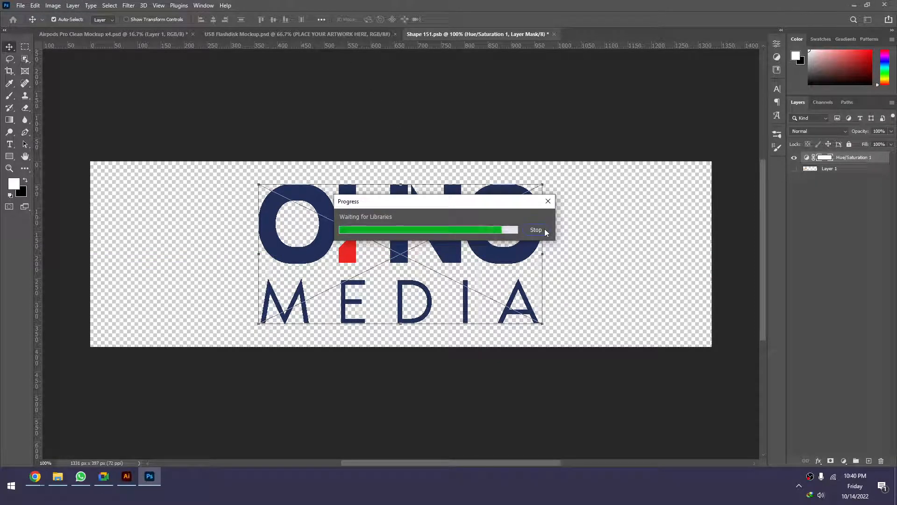
pyautogui.click(316, 32)
pyautogui.hotkey('ctrl', 'space')
pyautogui.moveTo(464, 244)
pyautogui.mouseDown()
pyautogui.moveTo(439, 244)
pyautogui.moveTo(459, 245)
pyautogui.mouseUp()
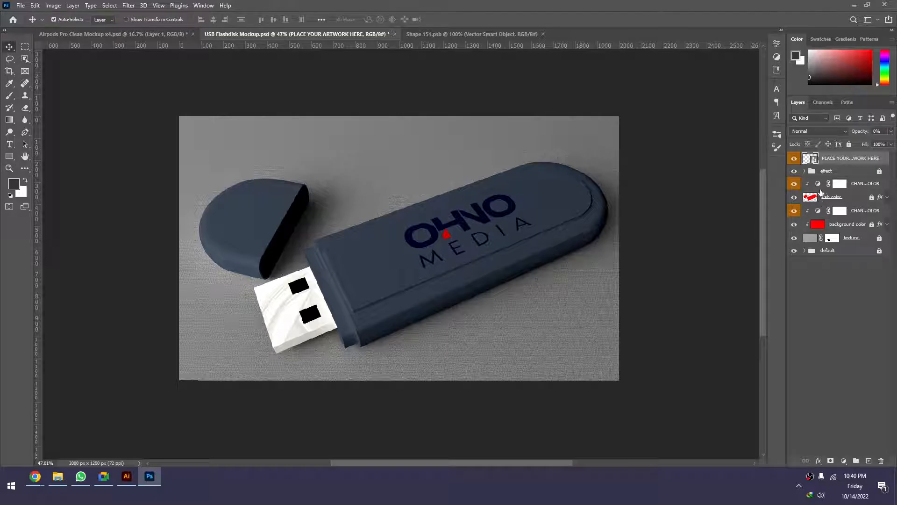
# Recolour the USB drive to light grey in its CHANGE USB COLOR adjustment, setting Hue to -148 and Lightness to +79
pyautogui.click(795, 184)
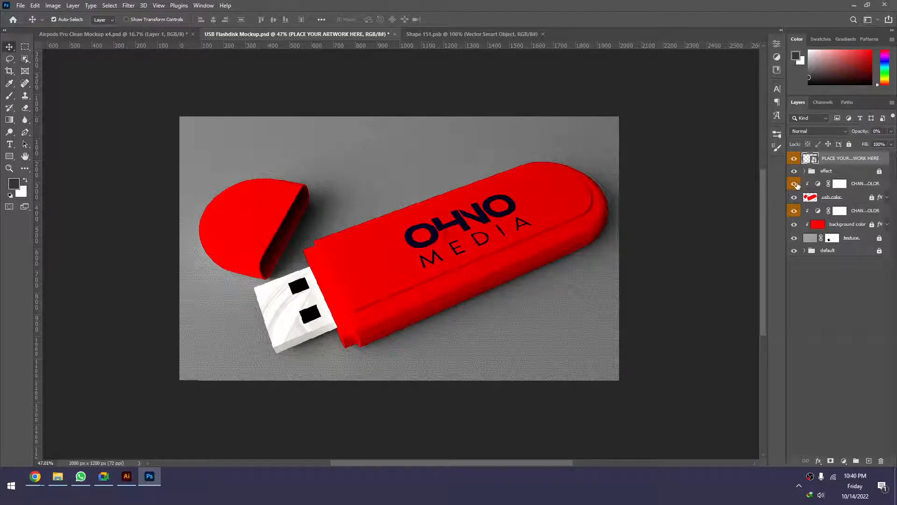
pyautogui.click(795, 185)
pyautogui.doubleClick(818, 185)
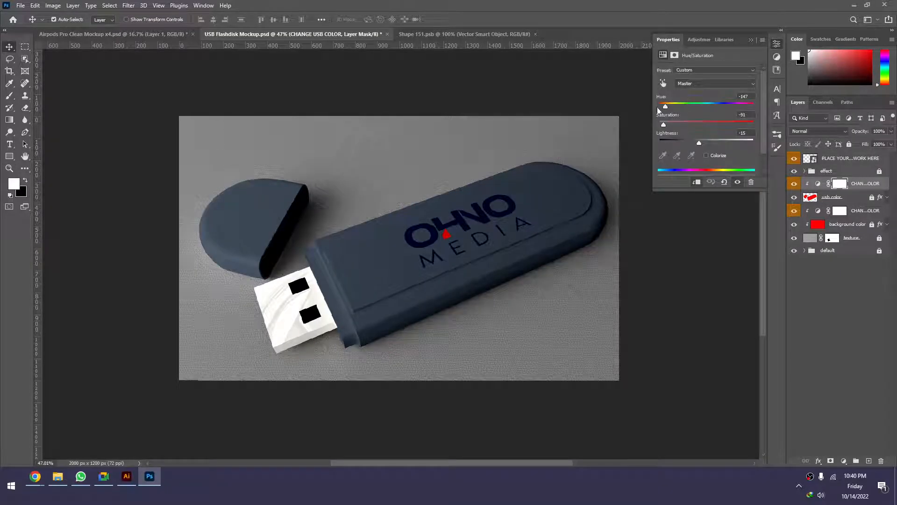
pyautogui.moveTo(666, 106); pyautogui.dragTo(665, 106)
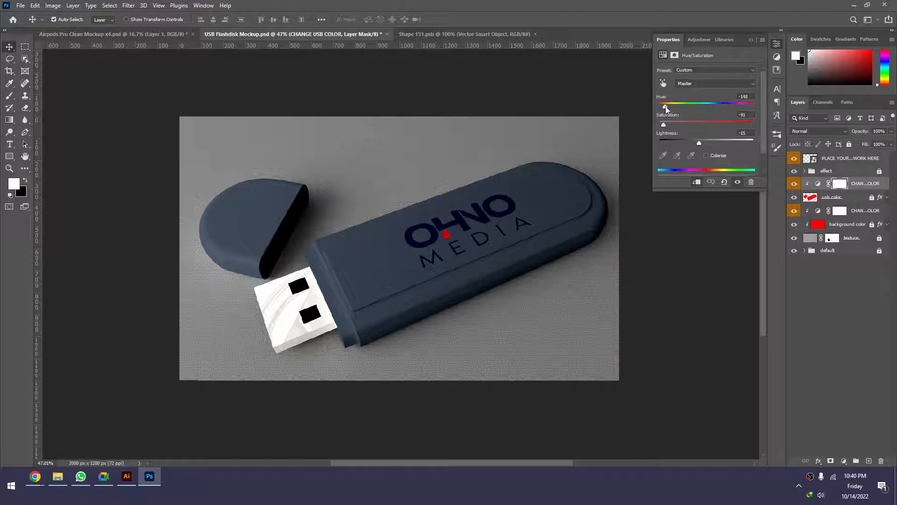
pyautogui.moveTo(699, 144); pyautogui.dragTo(745, 142)
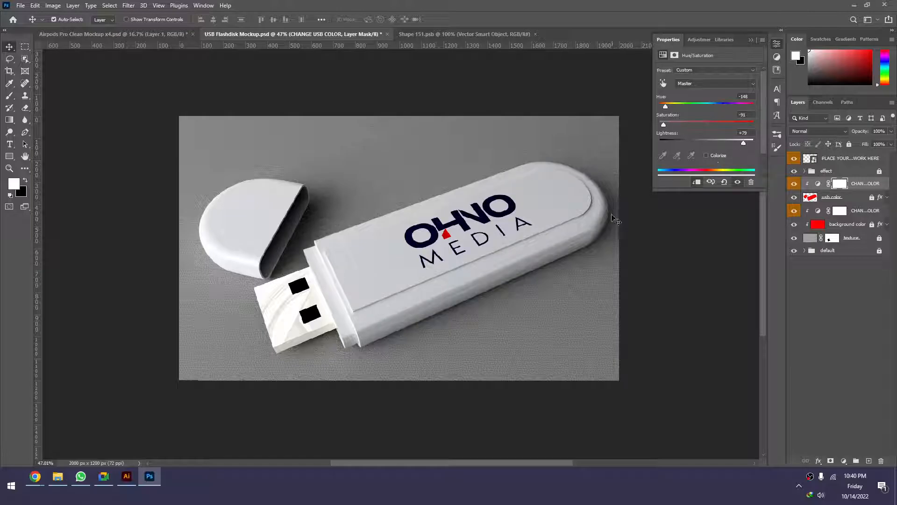
pyautogui.click(677, 280)
pyautogui.moveTo(495, 246); pyautogui.dragTo(451, 249)
pyautogui.moveTo(543, 252); pyautogui.dragTo(493, 246)
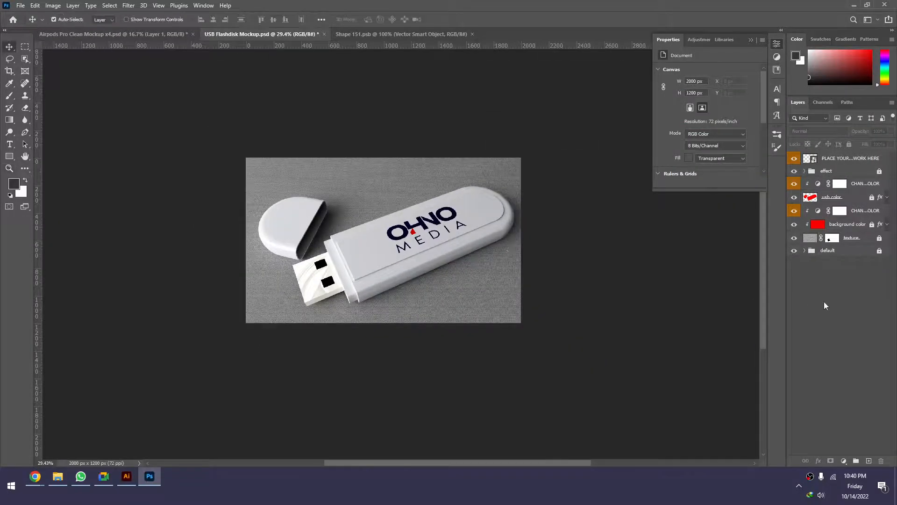
# Stamp the visible USB mockup into a merged layer, copy it into the Illustrator document, and scale it down beside the AirPods image
pyautogui.hotkey('ctrl', 'shift', 'alt', 'e')
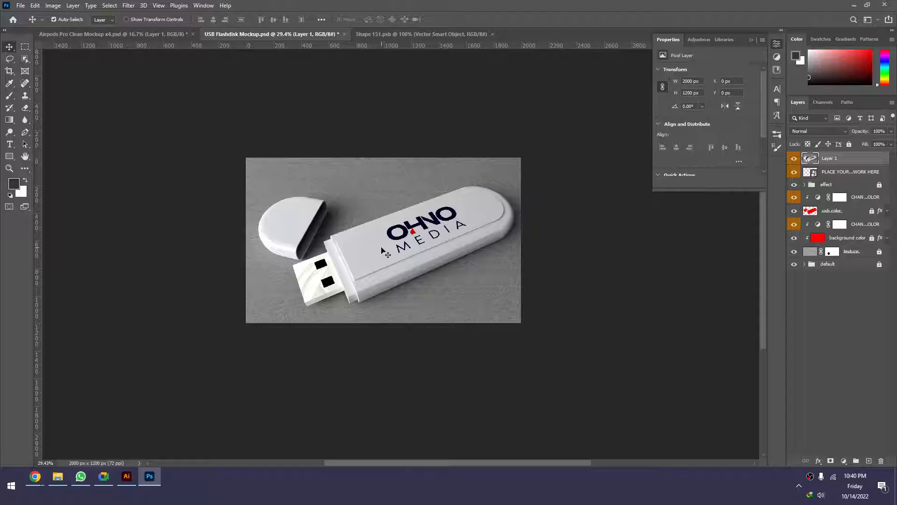
pyautogui.hotkey('alt', 'Tab')
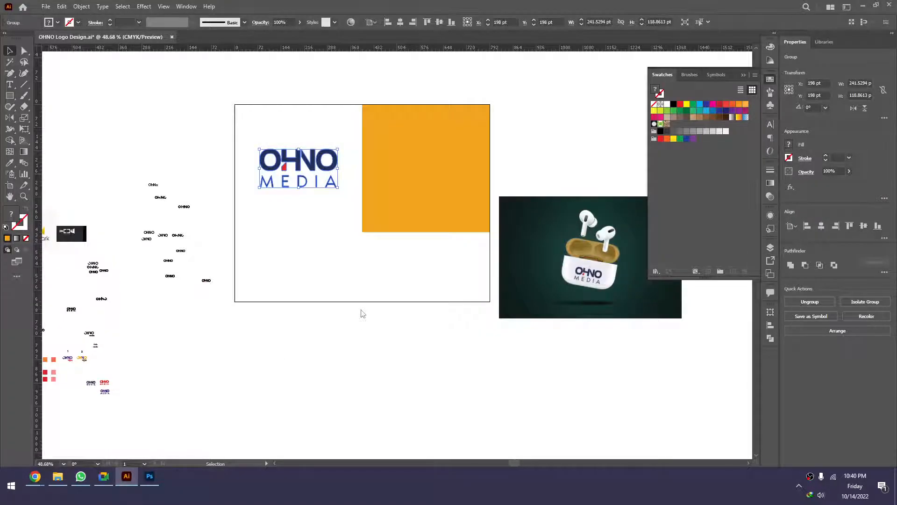
pyautogui.hotkey('ctrl', 'v')
pyautogui.scroll(-4, 455, 295)
pyautogui.moveTo(483, 279); pyautogui.dragTo(432, 276)
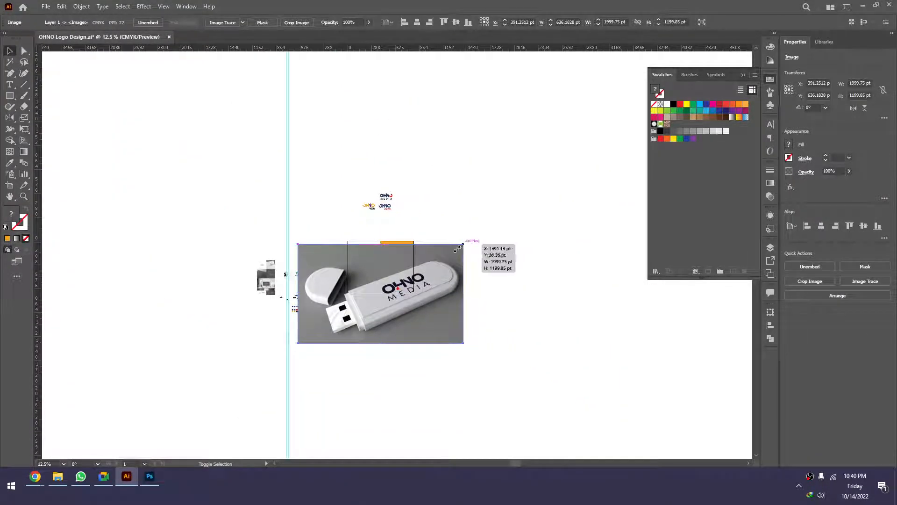
pyautogui.moveTo(462, 245); pyautogui.dragTo(501, 275)
pyautogui.click(272, 404)
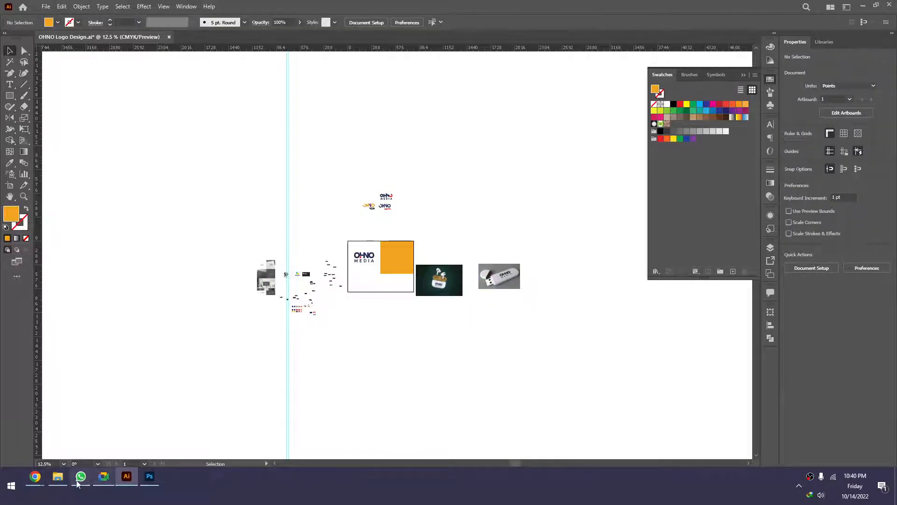
# Look through the Mockup folder and the vinyl mock-up template folder for another suitable template
pyautogui.click(57, 476)
pyautogui.press('BackSpace')
pyautogui.scroll(-2, 396, 314)
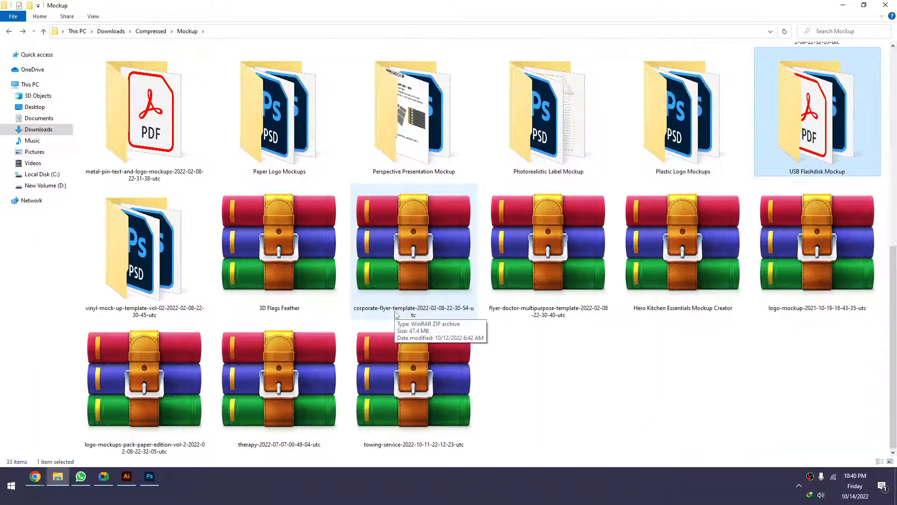
pyautogui.doubleClick(177, 234)
pyautogui.rightClick(244, 179)
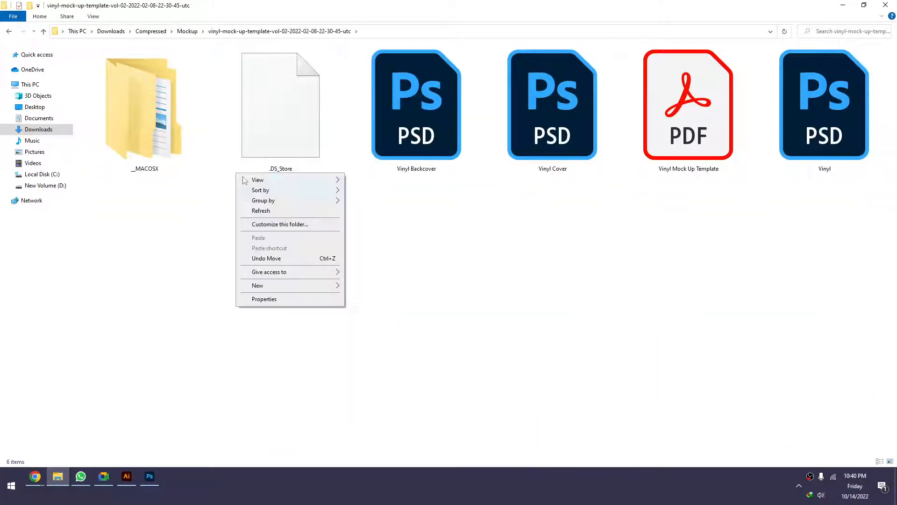
pyautogui.click(170, 236)
# Return to Illustrator and duplicate the orange square and the blank square beside it directly below the originals
pyautogui.click(127, 476)
pyautogui.moveTo(326, 215); pyautogui.dragTo(353, 342)
pyautogui.click(404, 309)
pyautogui.moveTo(407, 316); pyautogui.dragTo(406, 334)
pyautogui.scroll(-1, 422, 316)
pyautogui.moveTo(464, 310); pyautogui.dragTo(446, 316)
pyautogui.click(435, 239)
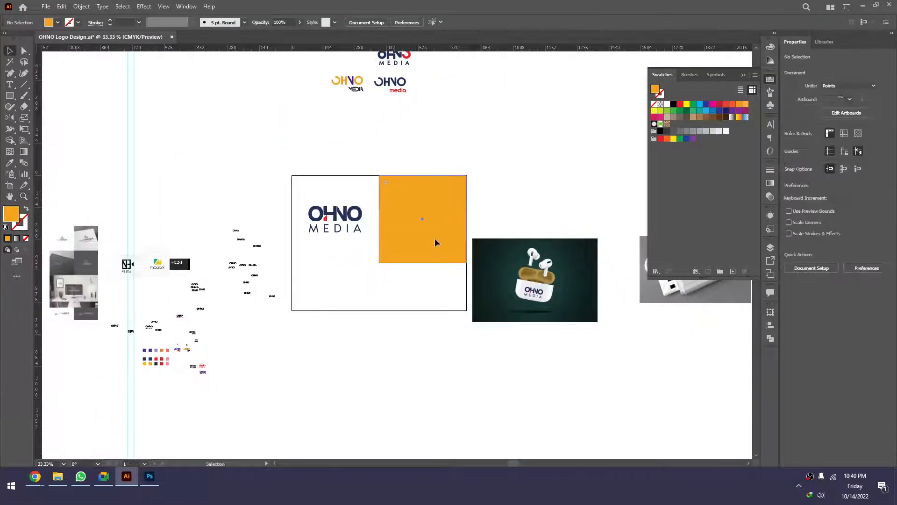
pyautogui.moveTo(403, 280); pyautogui.dragTo(391, 338)
pyautogui.click(378, 401)
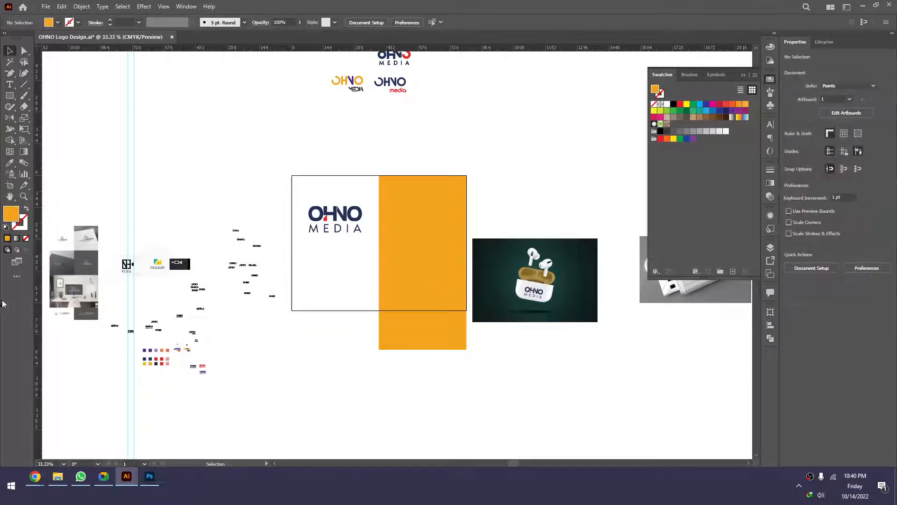
# Extend the artboard's lower edge well below the second row of squares, keeping its width
pyautogui.hotkey('shift', 'o')
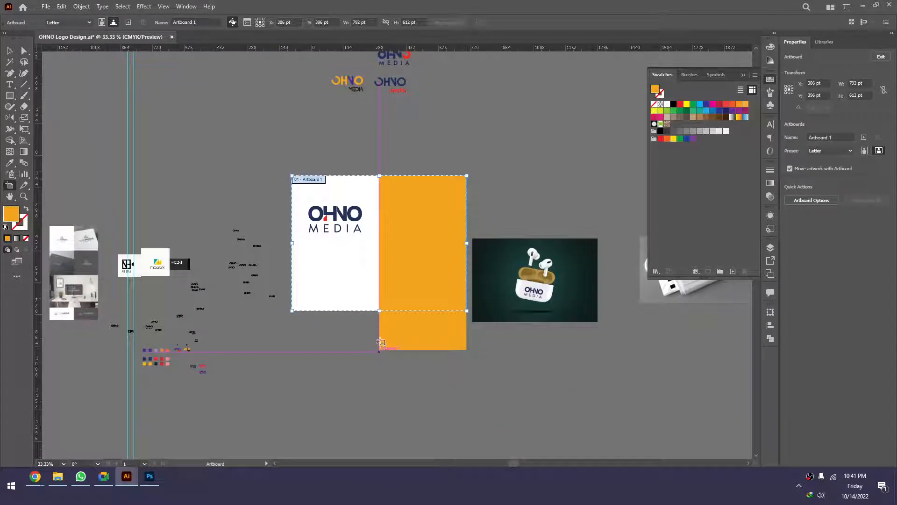
pyautogui.moveTo(381, 312); pyautogui.dragTo(381, 461)
pyautogui.press('Escape')
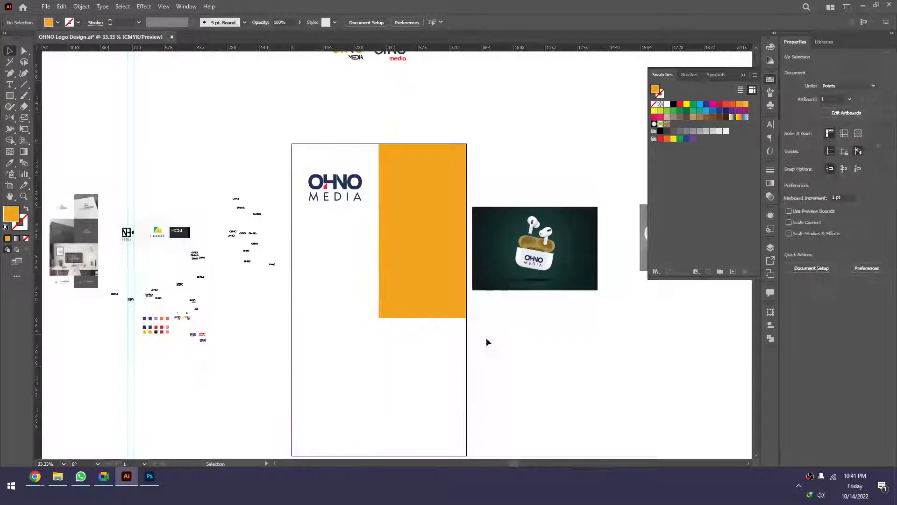
# Centre the AirPods image horizontally and vertically on the blank square below the logo
pyautogui.click(419, 308)
pyautogui.click(579, 272)
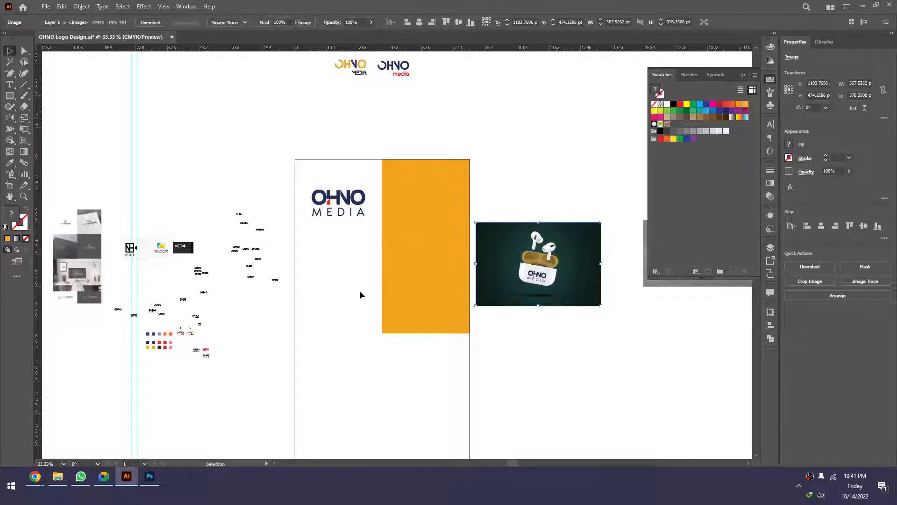
pyautogui.moveTo(360, 359); pyautogui.dragTo(330, 302)
pyautogui.keyDown('shift'); pyautogui.click(566, 262); pyautogui.keyUp('shift')
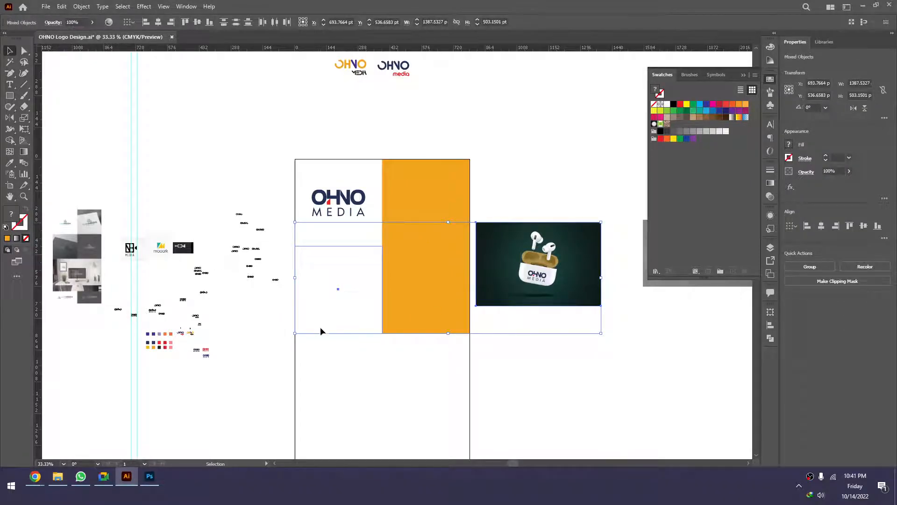
pyautogui.click(146, 23)
pyautogui.click(158, 23)
pyautogui.click(197, 24)
pyautogui.click(375, 145)
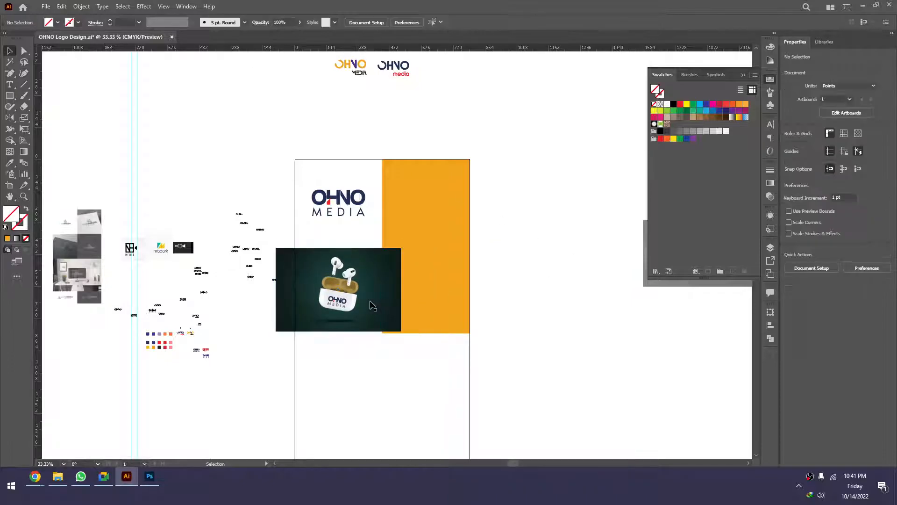
# Enlarge the AirPods image to about 647 × 432 pt and try to clip it with the blank square
pyautogui.click(372, 306)
pyautogui.moveTo(401, 289); pyautogui.dragTo(409, 289)
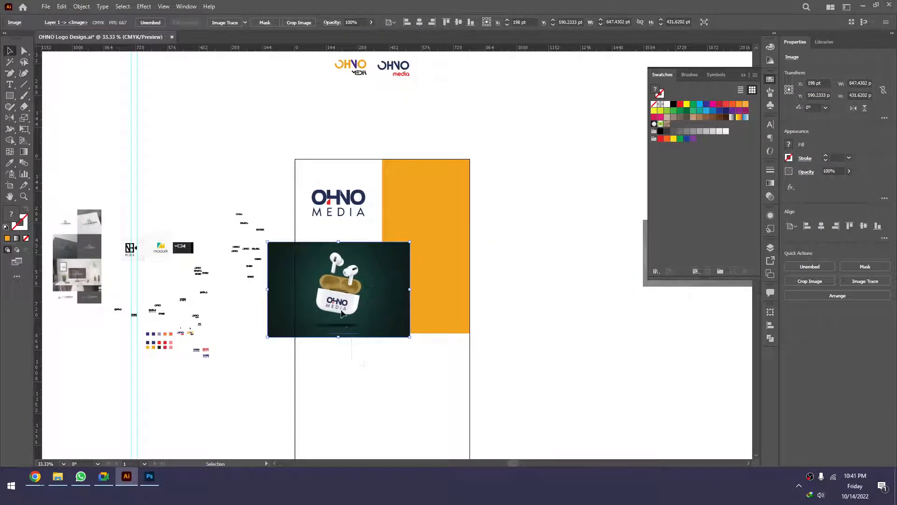
pyautogui.moveTo(342, 310); pyautogui.dragTo(343, 301)
pyautogui.rightClick(344, 299)
pyautogui.click(391, 381)
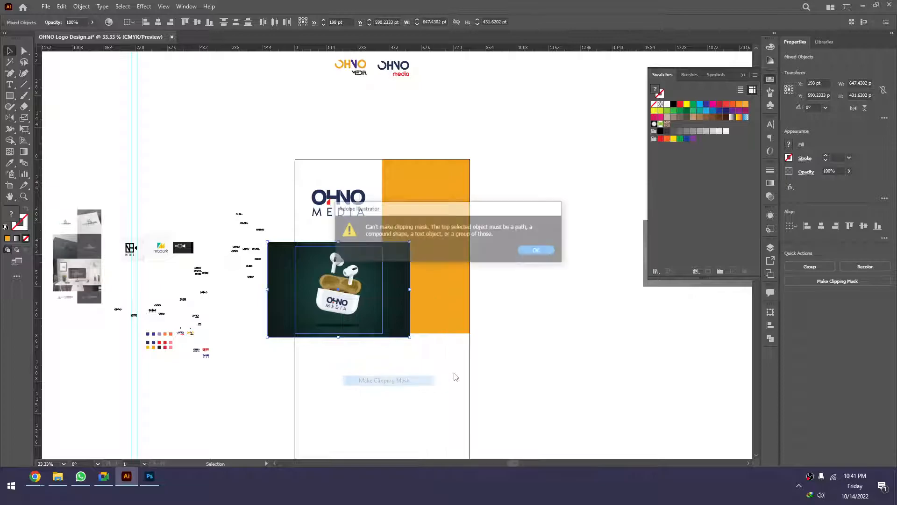
pyautogui.click(547, 252)
# Send the AirPods image behind the blank square and make a clipping mask from the two
pyautogui.click(381, 346)
pyautogui.click(373, 327)
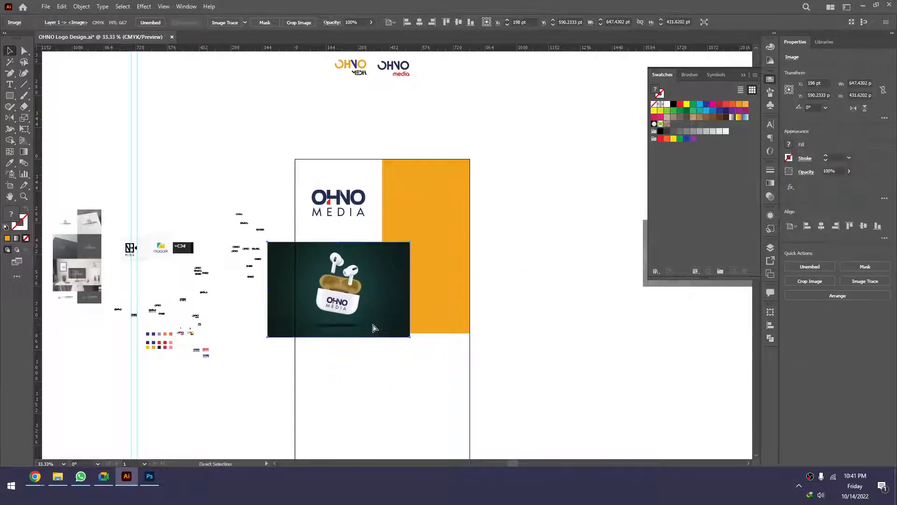
pyautogui.press('v')
pyautogui.hotkey('ctrl', '[')
pyautogui.keyDown('shift'); pyautogui.click(353, 327); pyautogui.keyUp('shift')
pyautogui.rightClick(354, 328)
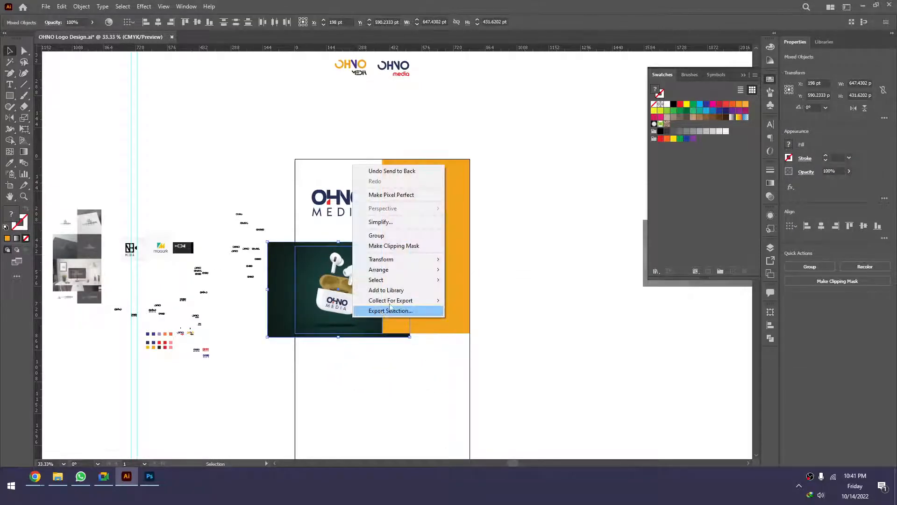
pyautogui.click(393, 245)
pyautogui.click(407, 381)
# Examine the clipped AirPods tile up close below the logo
pyautogui.press('z')
pyautogui.click(344, 299)
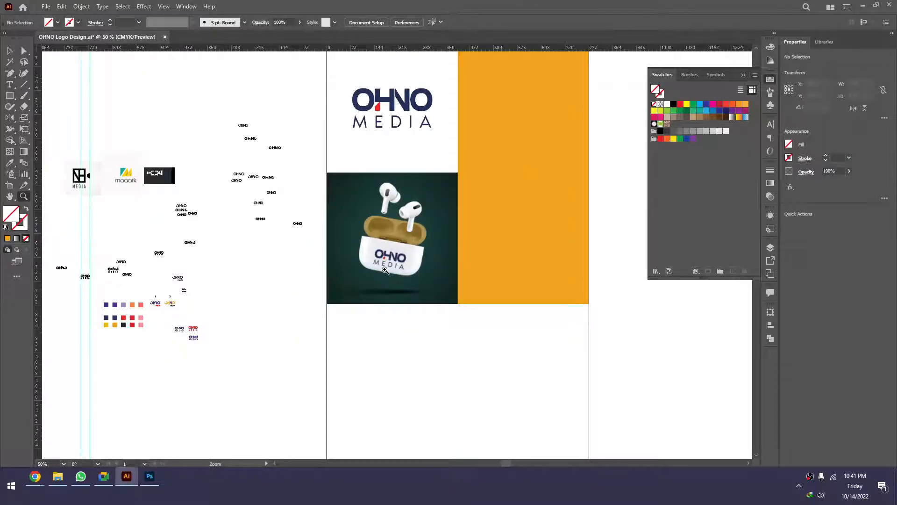
pyautogui.click(385, 271)
pyautogui.moveTo(411, 219); pyautogui.dragTo(382, 265)
pyautogui.press('v')
pyautogui.click(380, 262)
pyautogui.doubleClick(380, 265)
pyautogui.doubleClick(495, 390)
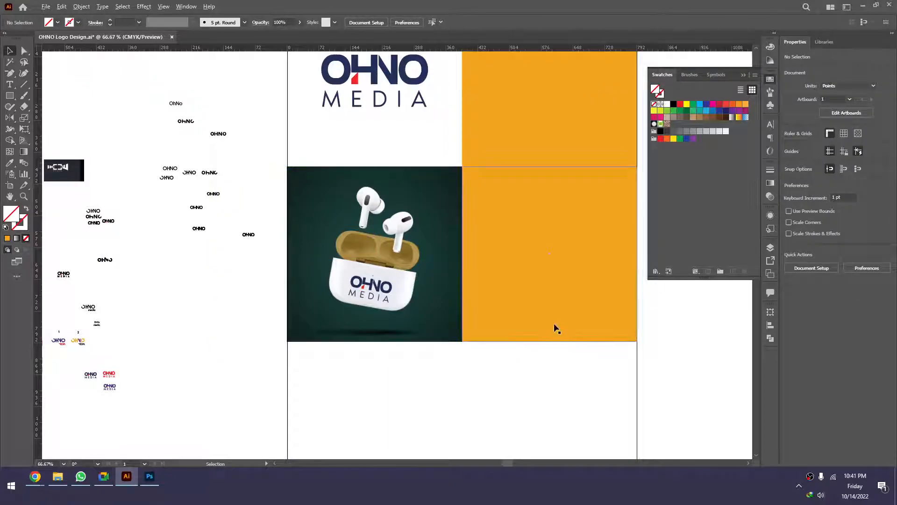
# Place the USB image over the upper orange square at about 553 × 332 pt and send it behind for clipping
pyautogui.scroll(-3, 554, 326)
pyautogui.moveTo(554, 326); pyautogui.dragTo(444, 341)
pyautogui.moveTo(640, 311); pyautogui.dragTo(444, 272)
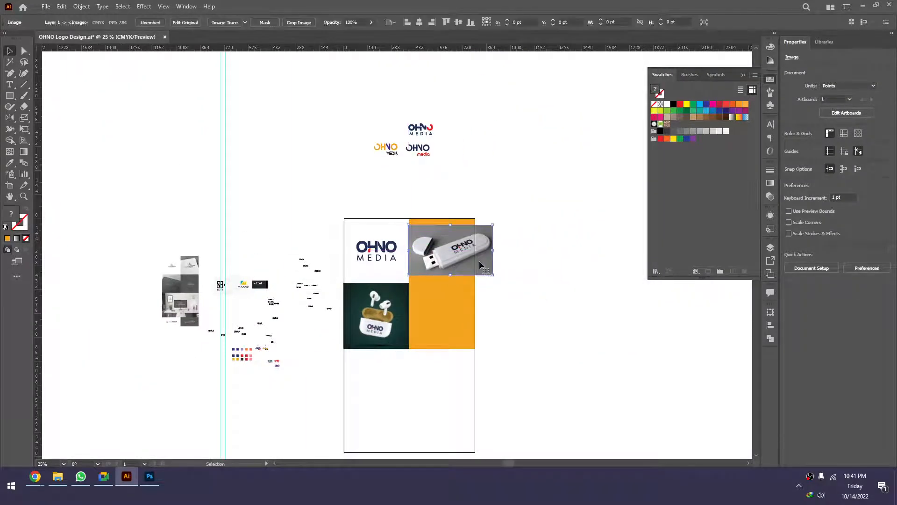
pyautogui.moveTo(492, 250); pyautogui.dragTo(468, 250)
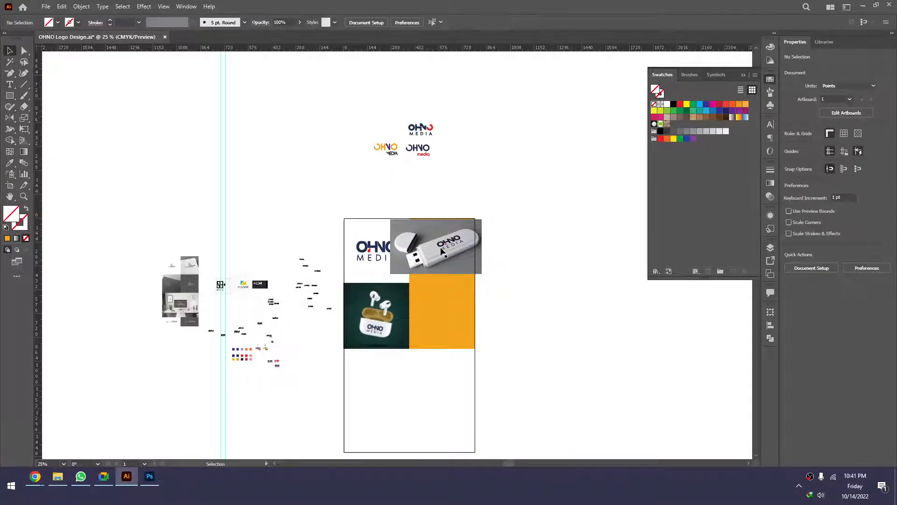
pyautogui.hotkey('ctrl', '[')
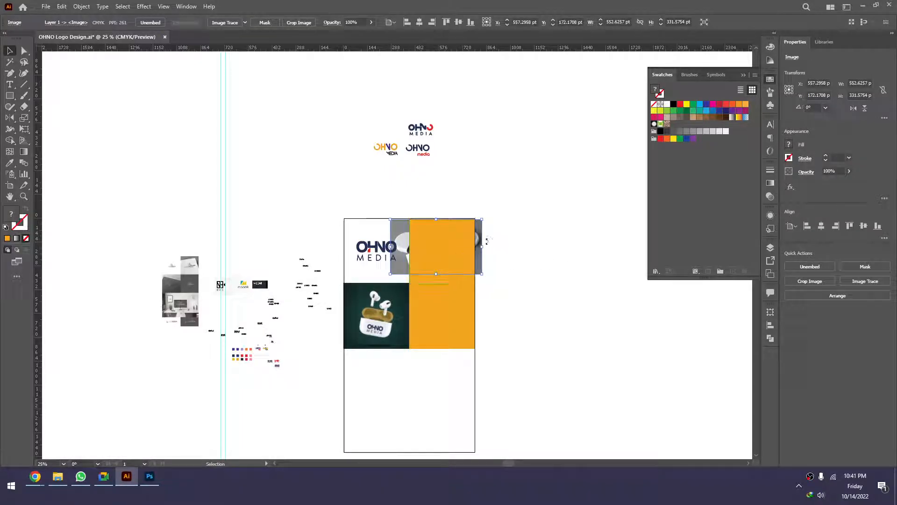
pyautogui.rightClick(462, 259)
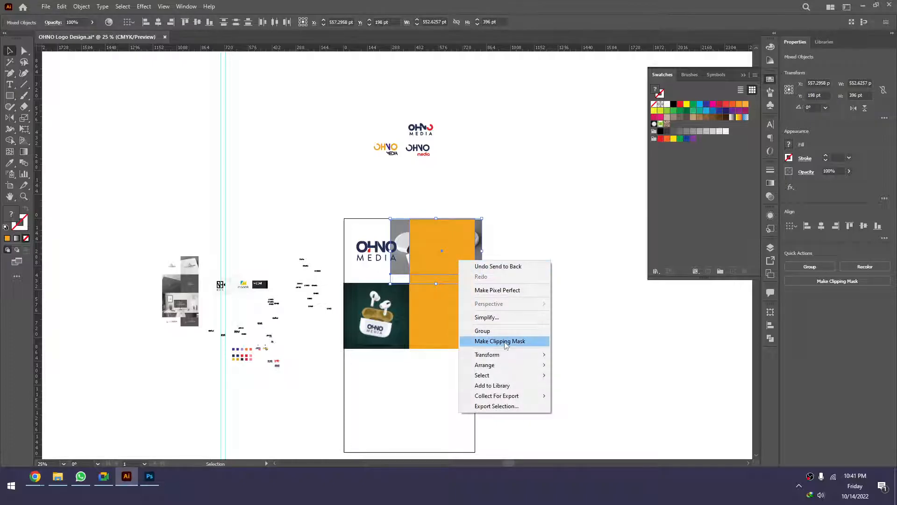
pyautogui.click(627, 344)
# Move the USB image below the AirPods and orange tiles and scale it to span the artboard's full width
pyautogui.moveTo(490, 250); pyautogui.dragTo(435, 386)
pyautogui.hotkey('ctrl', 'shift', 'a')
pyautogui.click(465, 383)
pyautogui.hotkey('ctrl', 'shift', 'a')
pyautogui.hotkey('ctrl', 'shift', 'a')
# Examine the artboard layout with the logo, AirPods, orange and USB tiles, up close and as a whole
pyautogui.press('z')
pyautogui.click(441, 285)
pyautogui.click(398, 261)
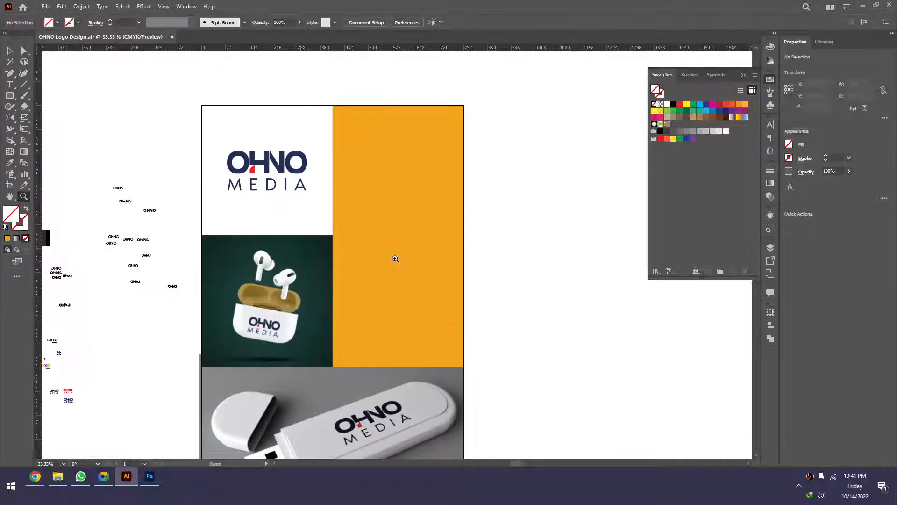
pyautogui.moveTo(340, 220); pyautogui.dragTo(401, 262)
pyautogui.press('v')
pyautogui.hotkey('ctrl', '-')
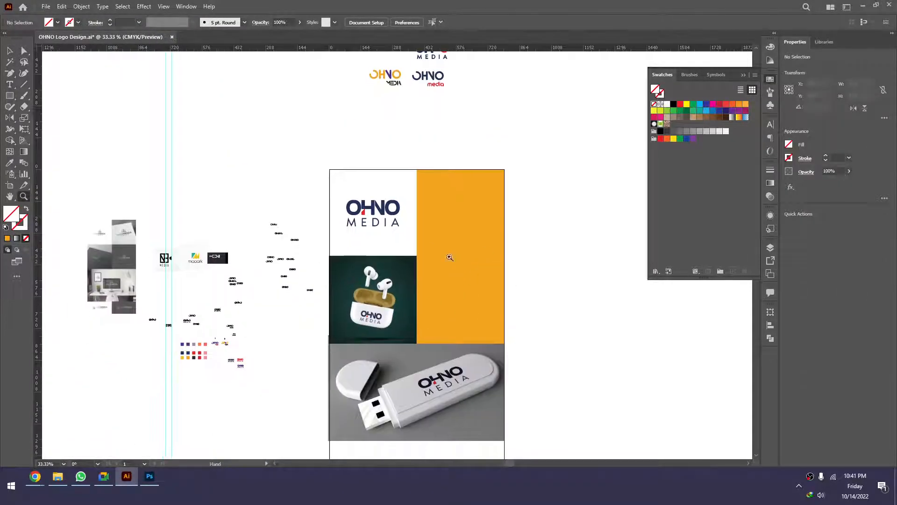
pyautogui.click(400, 187)
pyautogui.click(535, 199)
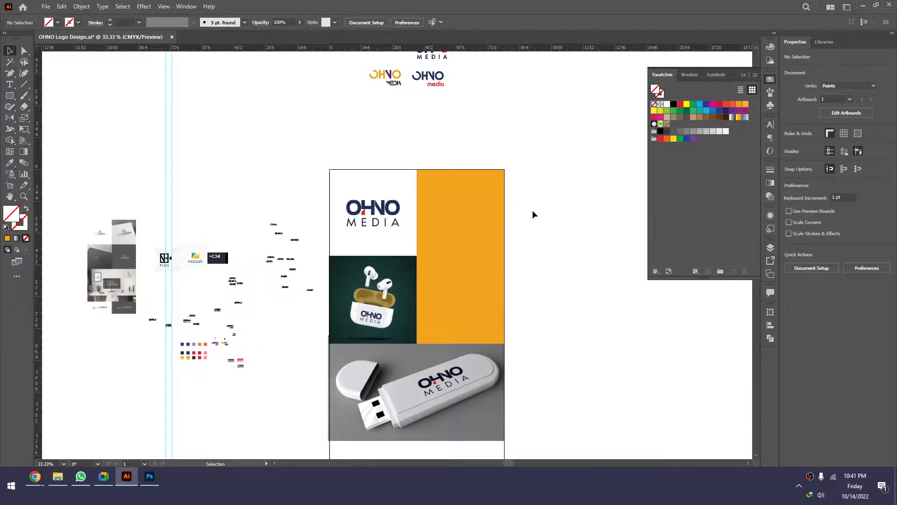
pyautogui.press('z')
pyautogui.scroll(-4, 484, 262)
pyautogui.moveTo(476, 278); pyautogui.dragTo(440, 254)
pyautogui.press('v')
pyautogui.click(440, 254)
pyautogui.click(492, 252)
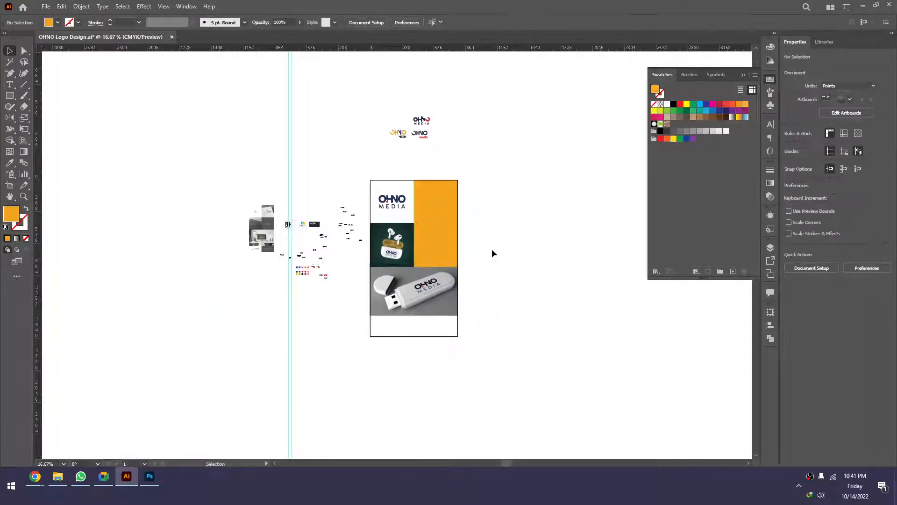
pyautogui.moveTo(379, 326); pyautogui.dragTo(441, 324)
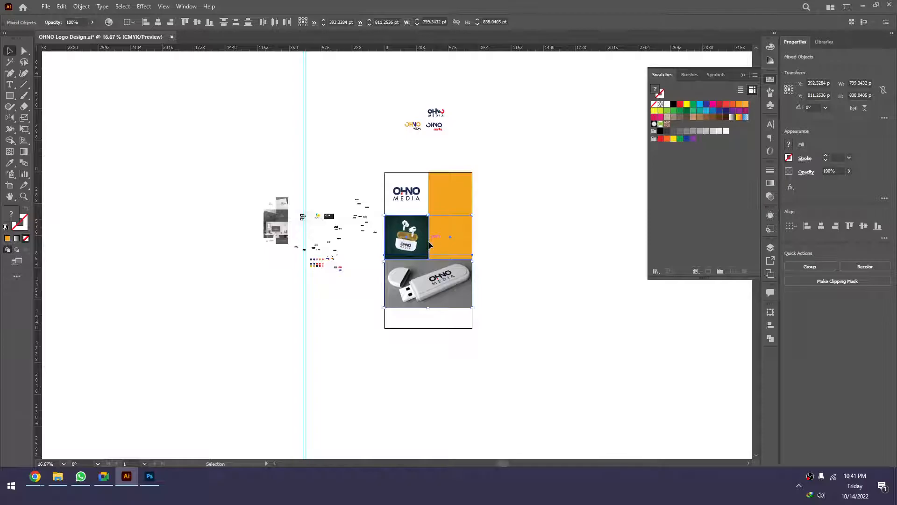
pyautogui.moveTo(431, 240); pyautogui.dragTo(430, 273)
pyautogui.click(457, 209)
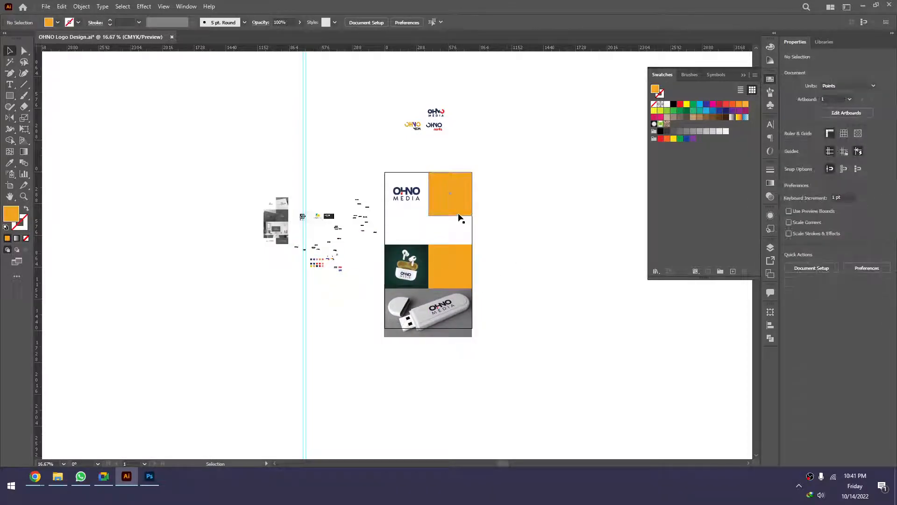
pyautogui.scroll(2, 445, 229)
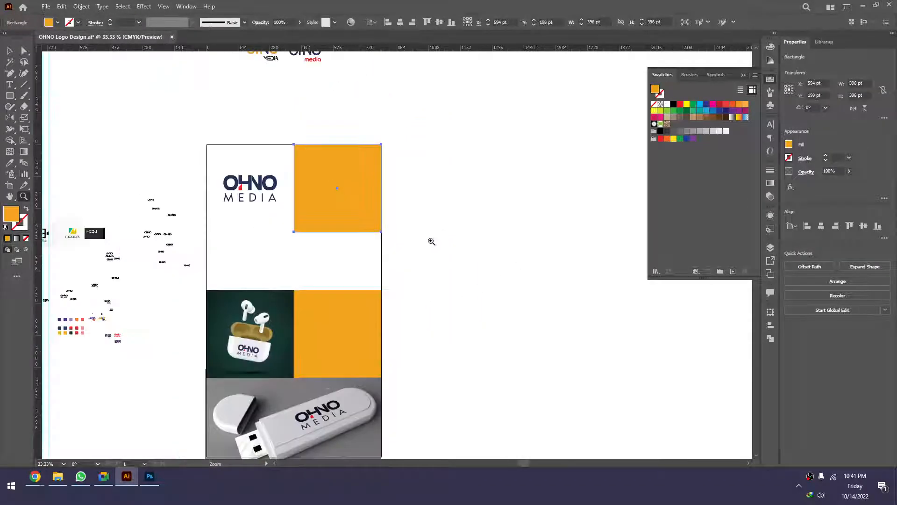
pyautogui.moveTo(333, 252); pyautogui.dragTo(385, 243)
pyautogui.hotkey('ctrl', 'z')
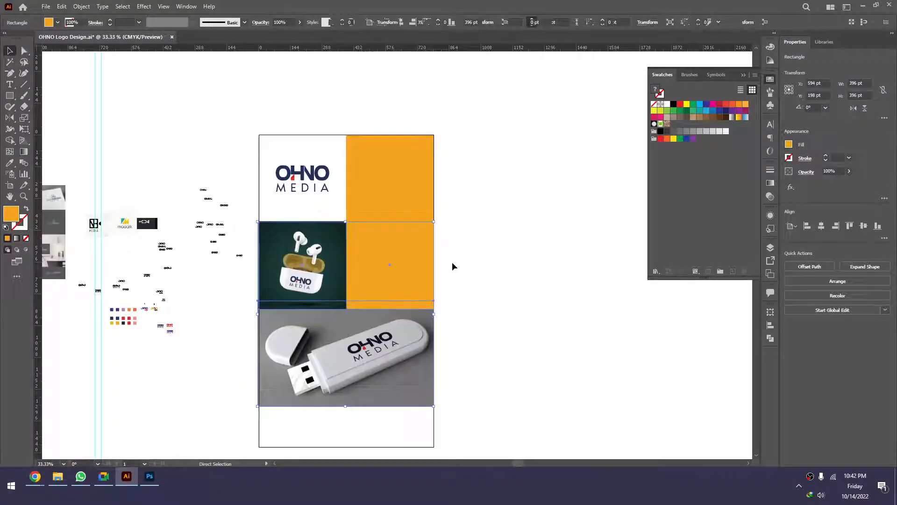
# Delete the upper orange square and center the OHNO MEDIA logo horizontally across the artboard
pyautogui.click(467, 259)
pyautogui.click(411, 204)
pyautogui.press('Delete')
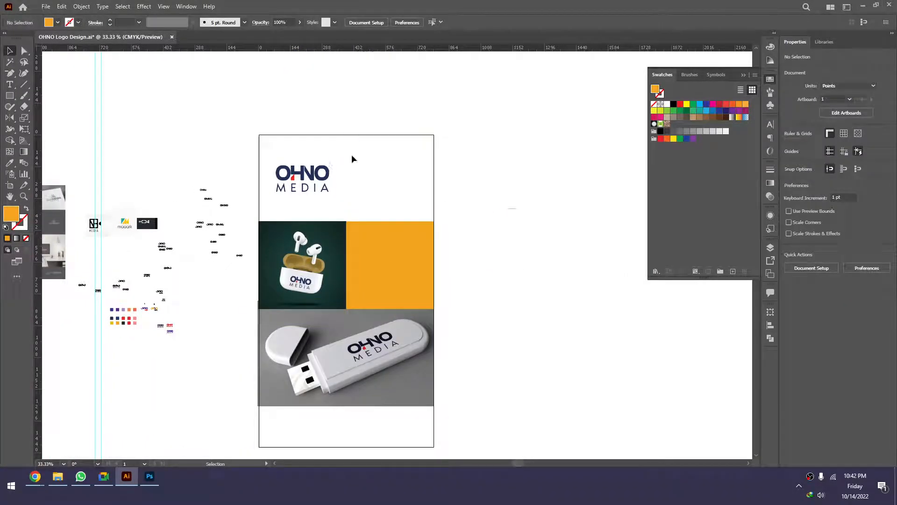
pyautogui.click(323, 177)
pyautogui.click(400, 22)
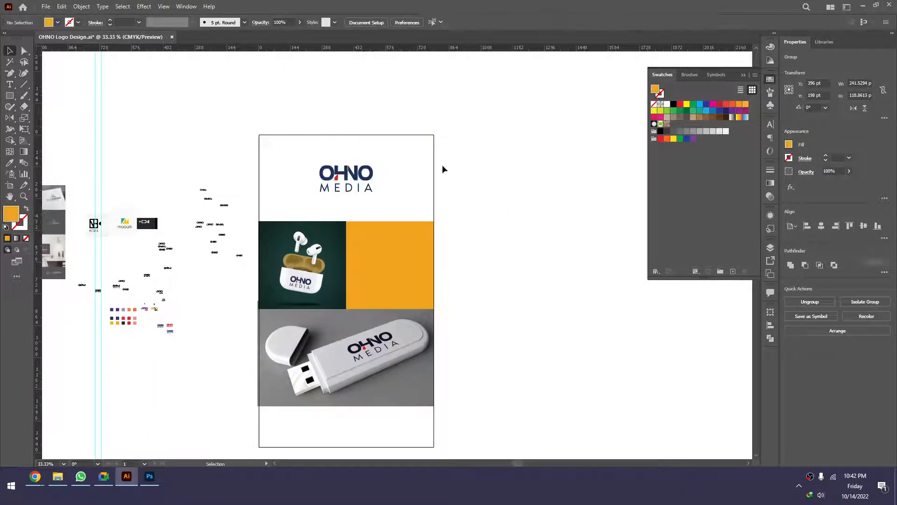
# Enlarge the OHNO MEDIA logo and center a copy of it horizontally on the orange tile beside the AirPods
pyautogui.moveTo(373, 178); pyautogui.dragTo(387, 178)
pyautogui.click(413, 183)
pyautogui.keyDown('ctrl'); pyautogui.click(389, 213); pyautogui.keyUp('ctrl')
pyautogui.moveTo(376, 215); pyautogui.dragTo(476, 303)
pyautogui.click(403, 173)
pyautogui.keyDown('shift'); pyautogui.click(407, 327); pyautogui.keyUp('shift')
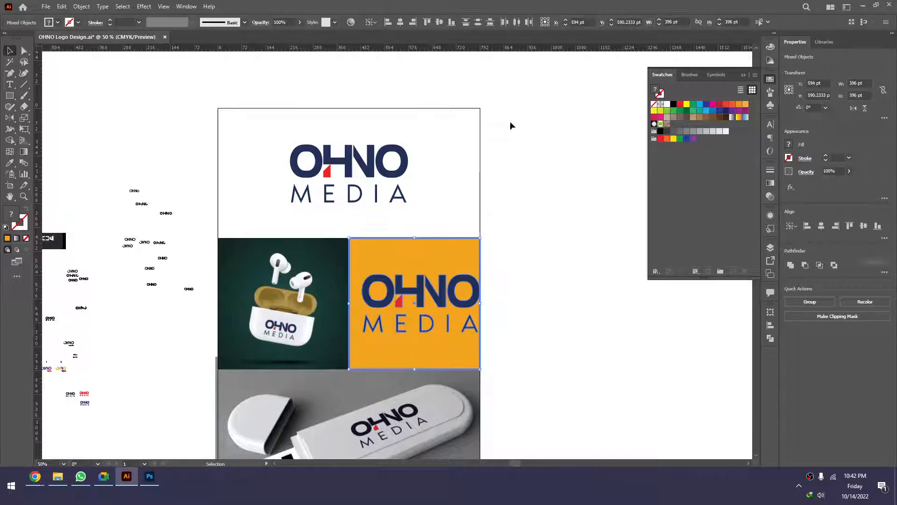
pyautogui.click(400, 22)
pyautogui.click(536, 196)
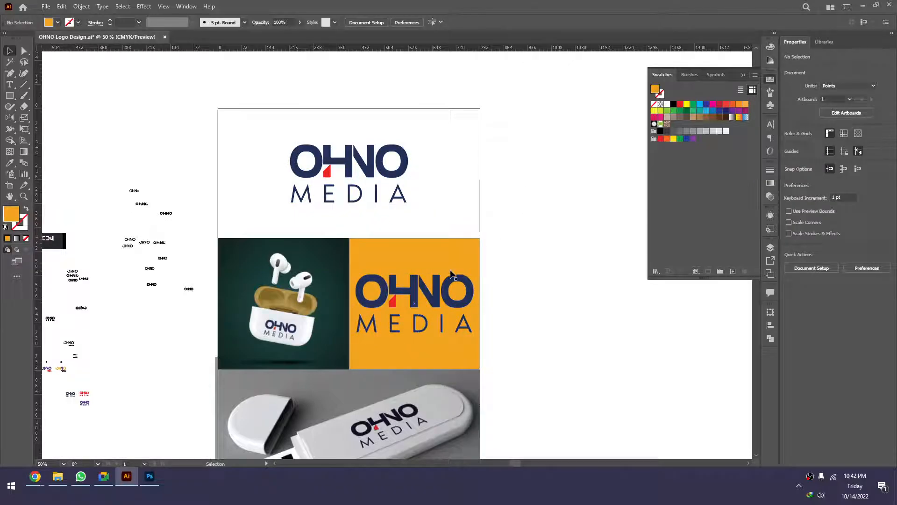
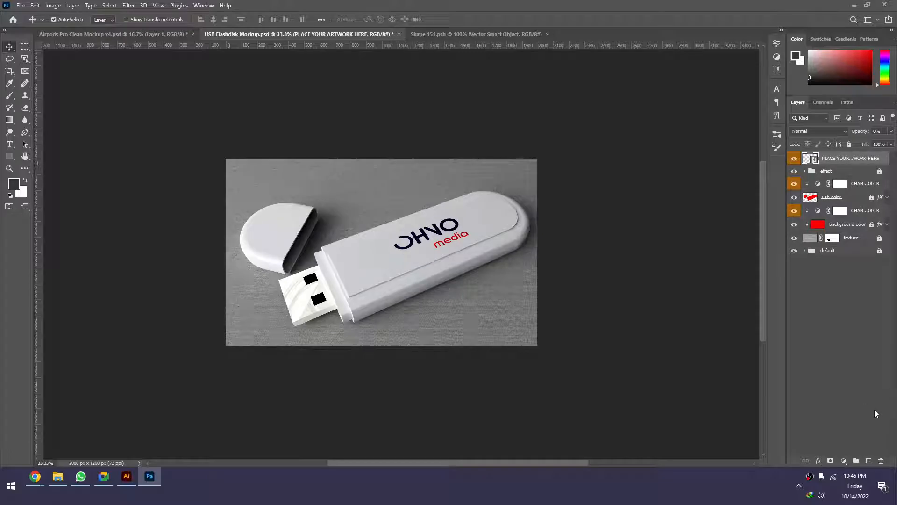
# Scale the OHNO media artwork in Shape 151.psb to about 183% and save the smart object
pyautogui.click(487, 34)
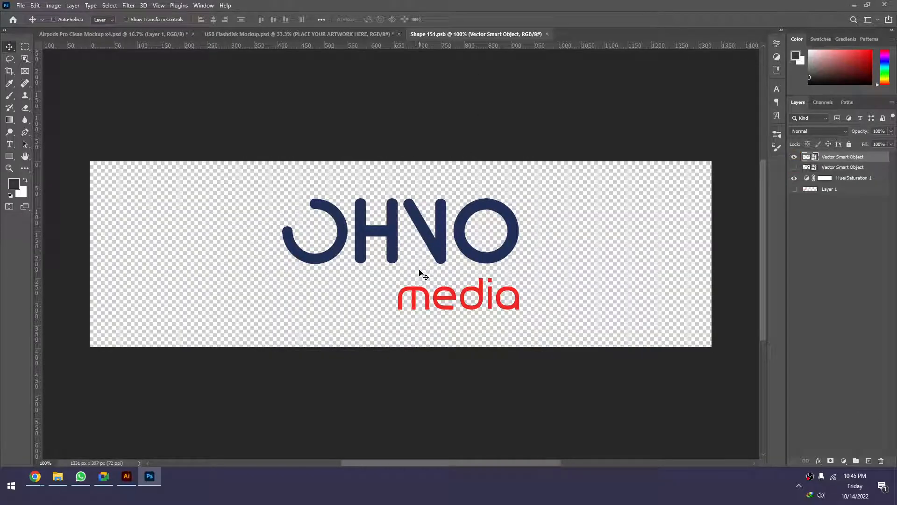
pyautogui.hotkey('ctrl', 't')
pyautogui.moveTo(518, 254); pyautogui.dragTo(548, 255)
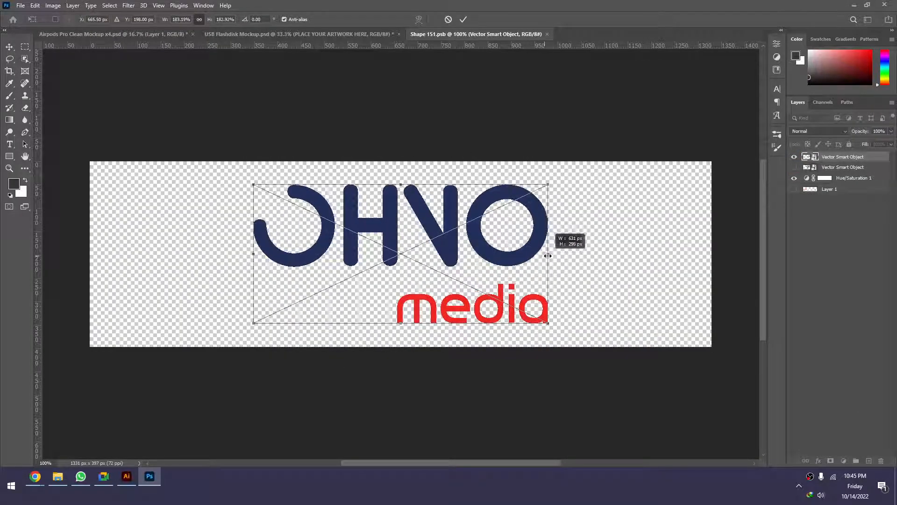
pyautogui.click(464, 19)
pyautogui.hotkey('ctrl', 's')
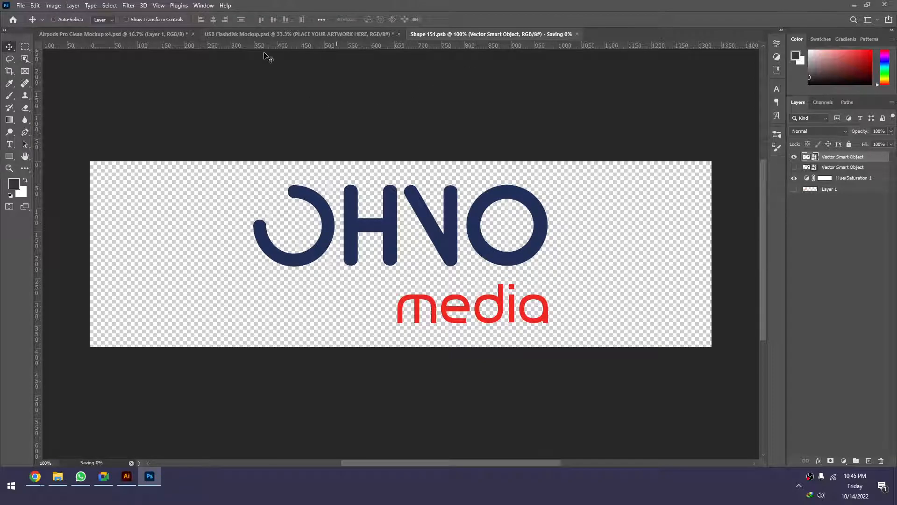
# Stamp all visible content of USB Flashdisk Mockup.psd onto a new top layer and copy it
pyautogui.click(266, 34)
pyautogui.hotkey('ctrl', '+')
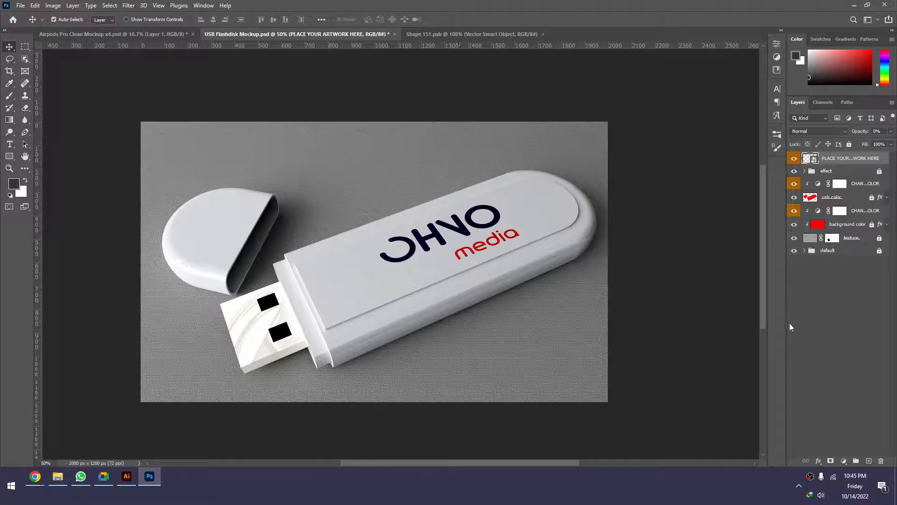
pyautogui.click(824, 326)
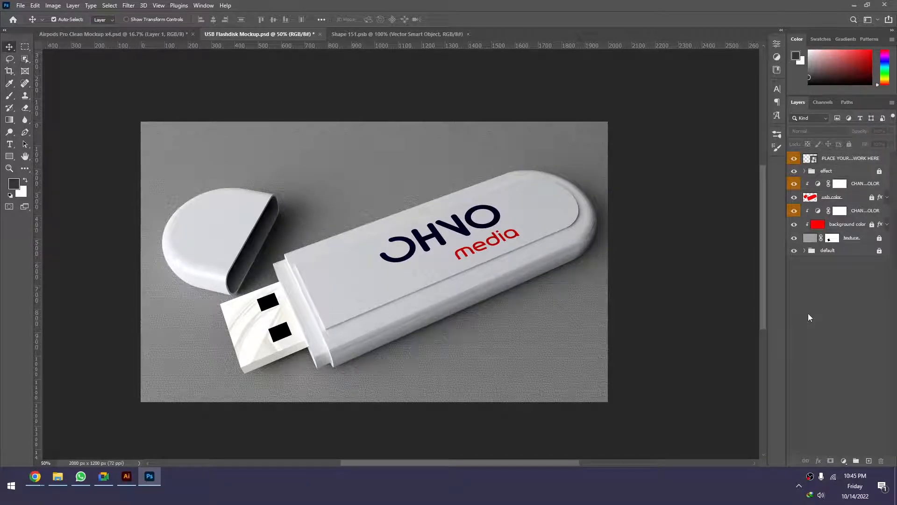
pyautogui.hotkey('ctrl', 'shift', 'alt', 'n')
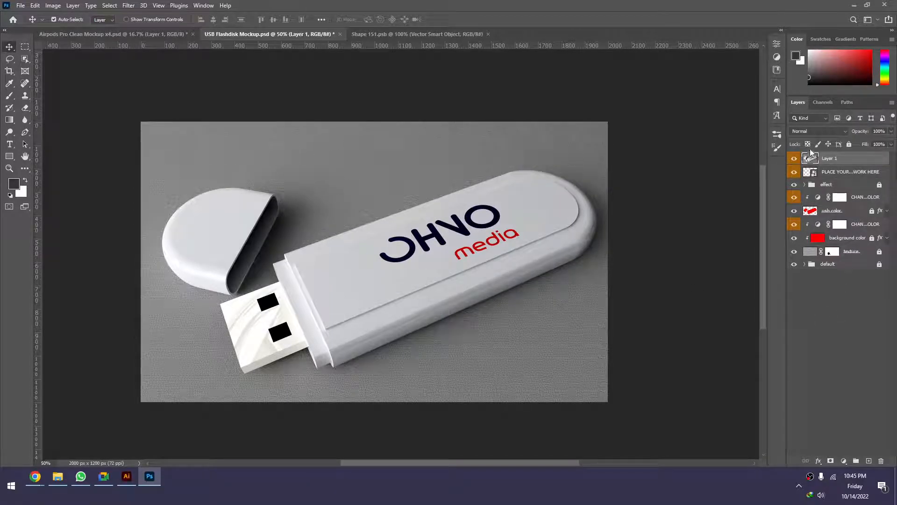
pyautogui.hotkey('ctrl', 'c')
# Switch to Illustrator, paste the USB image and scale it down over the lower area of the second artboard
pyautogui.click(127, 476)
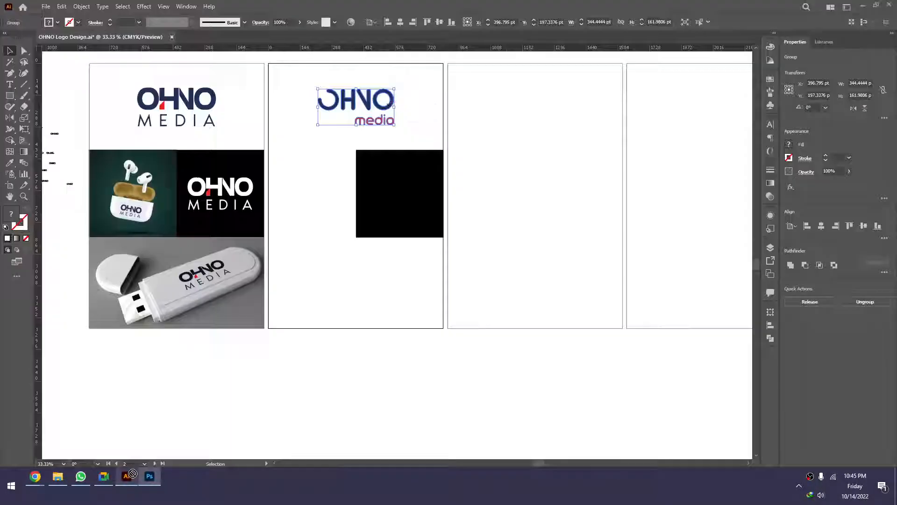
pyautogui.hotkey('ctrl', 'v')
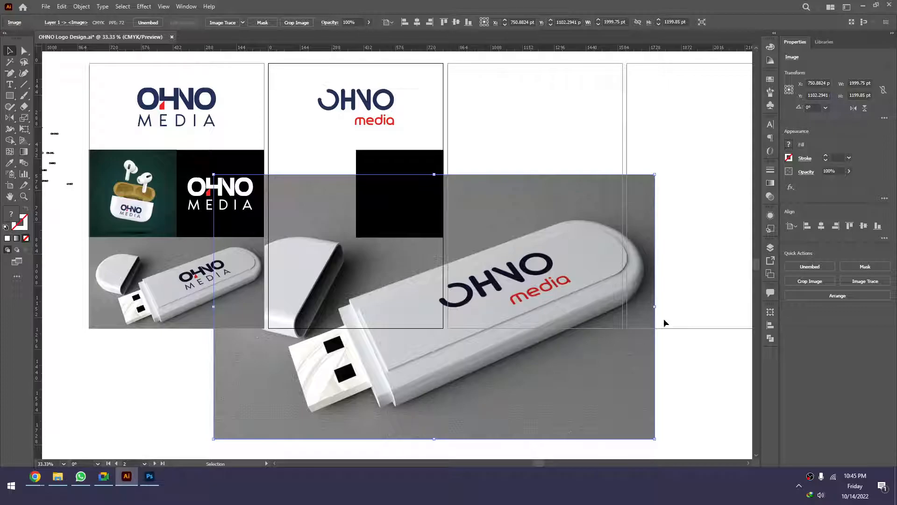
pyautogui.moveTo(655, 307); pyautogui.dragTo(405, 299)
pyautogui.moveTo(469, 429); pyautogui.dragTo(383, 290)
pyautogui.click(458, 391)
pyautogui.moveTo(518, 373); pyautogui.dragTo(475, 323)
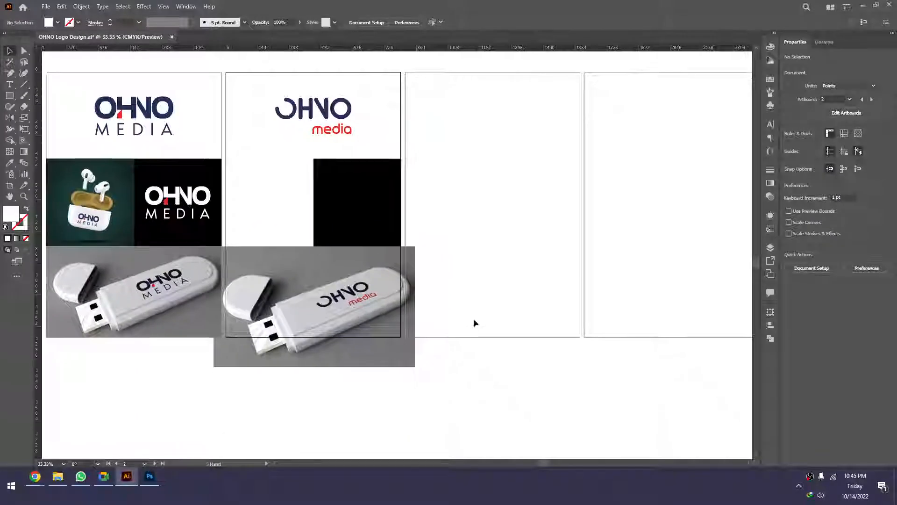
# Select the second artboard's top, white, black and bottom tile rectangles and duplicate them onto the third artboard
pyautogui.click(486, 279)
pyautogui.scroll(-2, 479, 278)
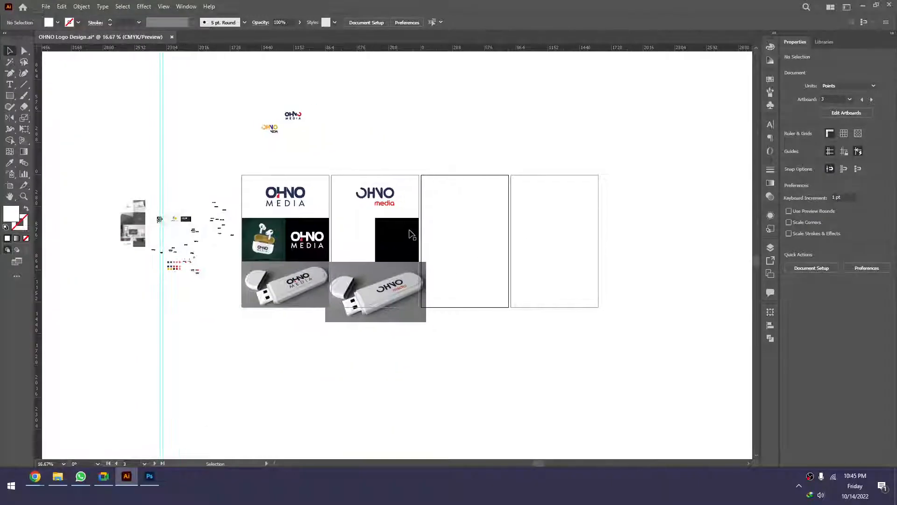
pyautogui.click(409, 231)
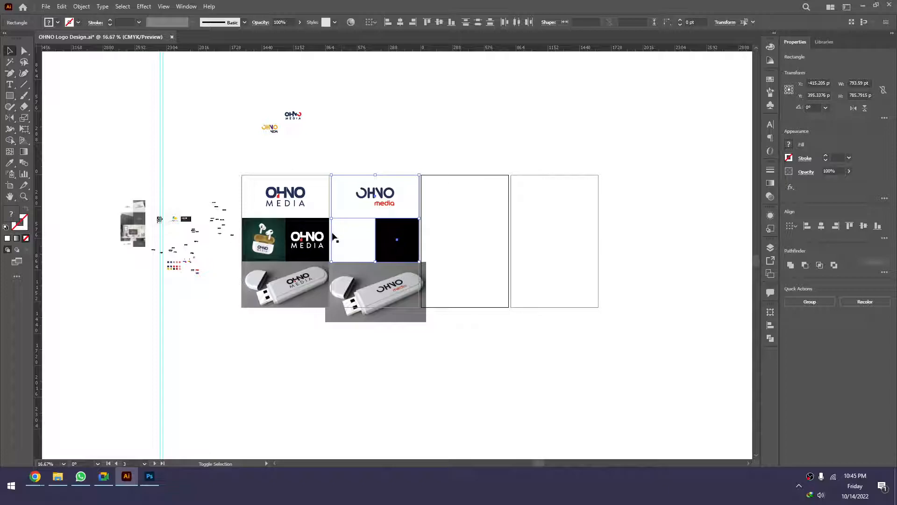
pyautogui.click(332, 237)
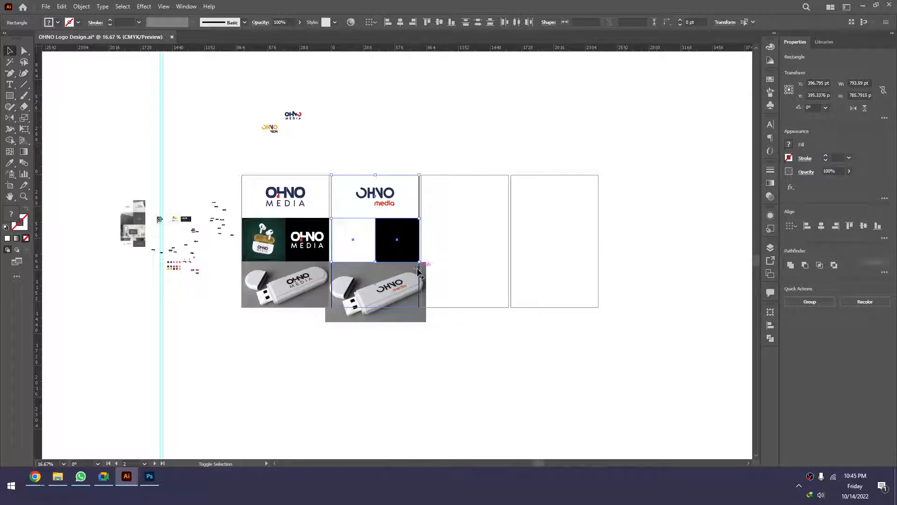
pyautogui.keyDown('shift'); pyautogui.click(423, 285); pyautogui.keyUp('shift')
pyautogui.keyDown('shift'); pyautogui.click(422, 311); pyautogui.keyUp('shift')
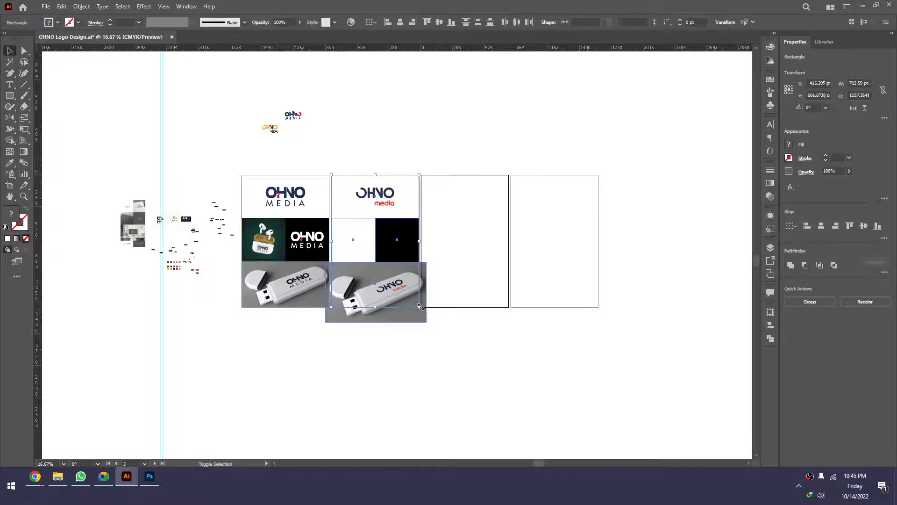
pyautogui.moveTo(395, 241); pyautogui.dragTo(486, 240)
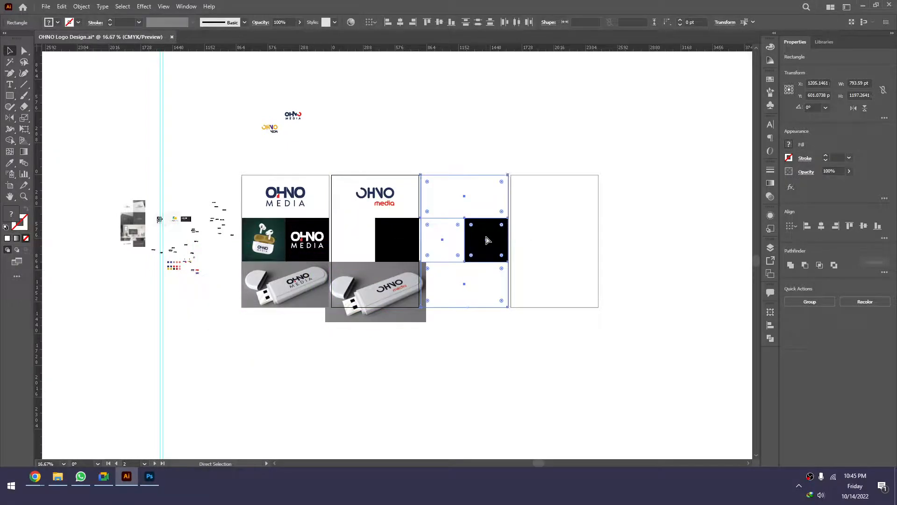
# Group the duplicated tiles and center the group on the third artboard
pyautogui.hotkey('ctrl', 'g')
pyautogui.click(477, 194)
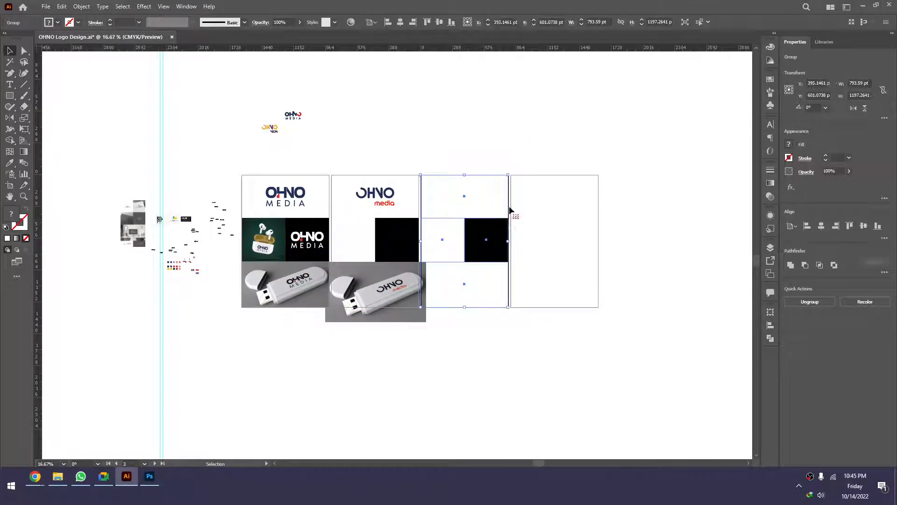
pyautogui.click(486, 145)
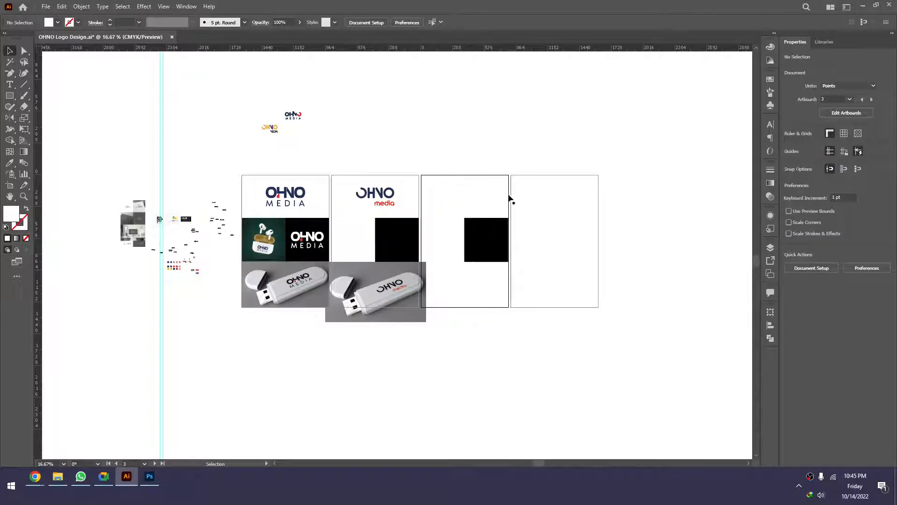
pyautogui.click(467, 196)
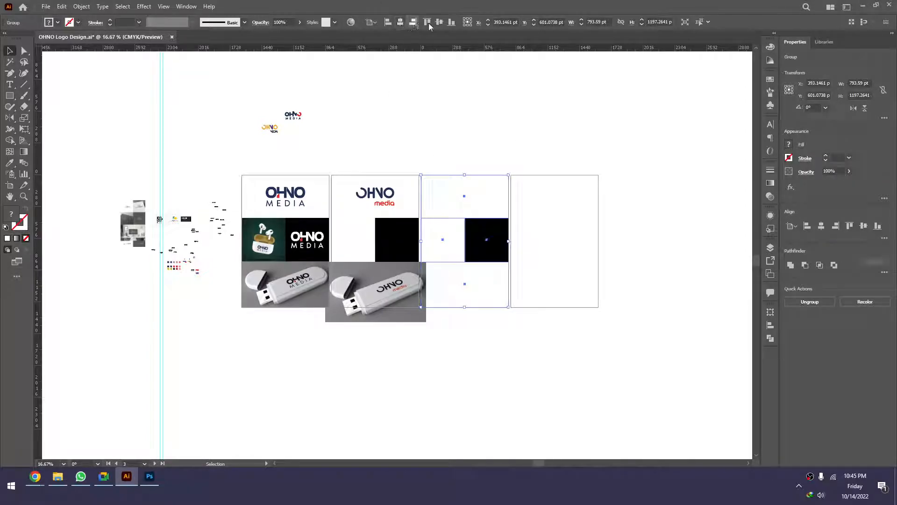
pyautogui.click(478, 137)
# Duplicate the tile group onto the fourth artboard and center it there horizontally
pyautogui.moveTo(486, 225); pyautogui.dragTo(556, 242)
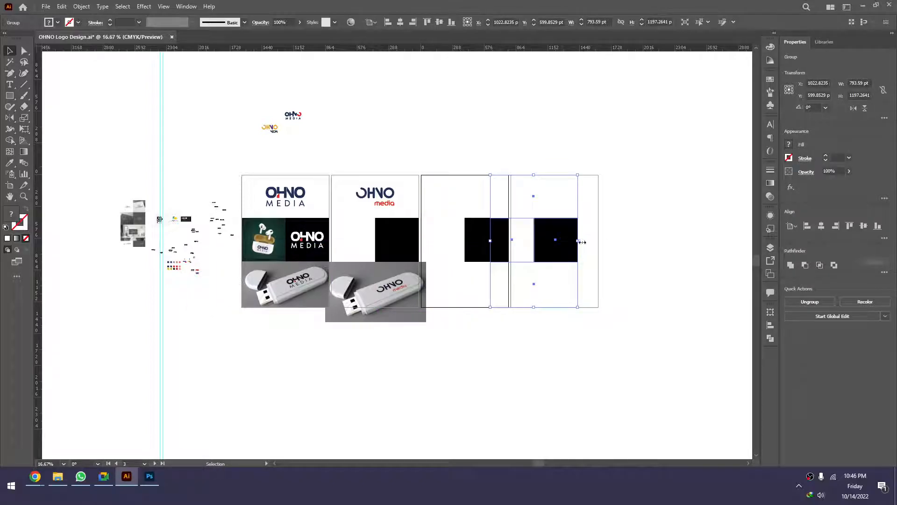
pyautogui.click(593, 243)
pyautogui.click(569, 243)
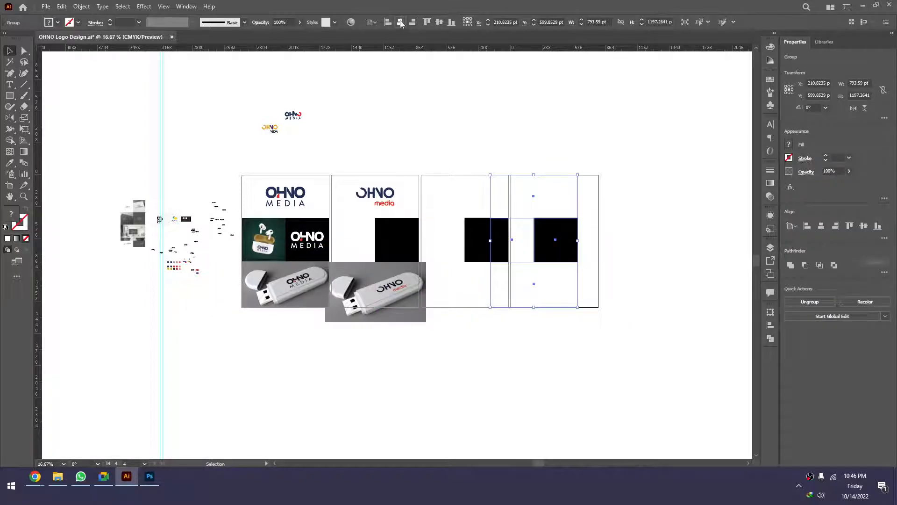
pyautogui.click(400, 23)
pyautogui.click(616, 205)
pyautogui.click(596, 213)
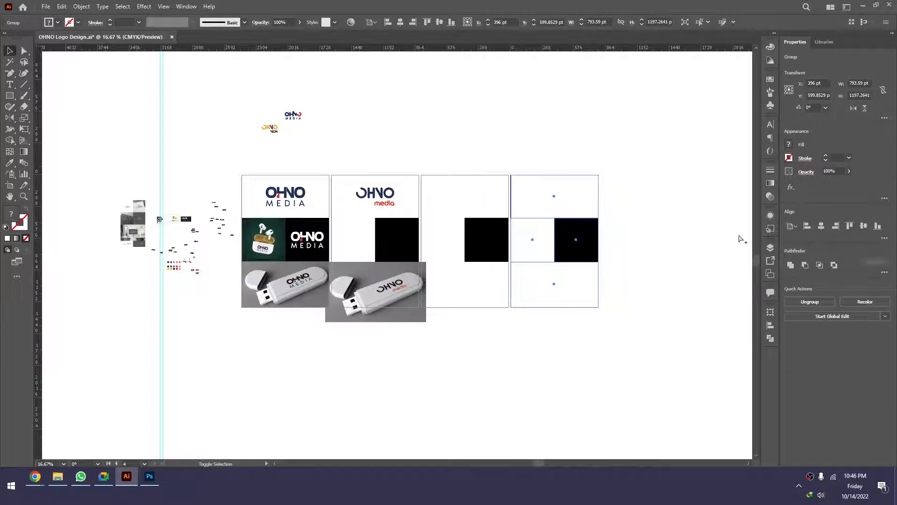
# Ungroup the duplicated tiles on the fourth and third artboards
pyautogui.hotkey('ctrl', 't')
pyautogui.click(744, 121)
pyautogui.click(666, 197)
pyautogui.click(583, 225)
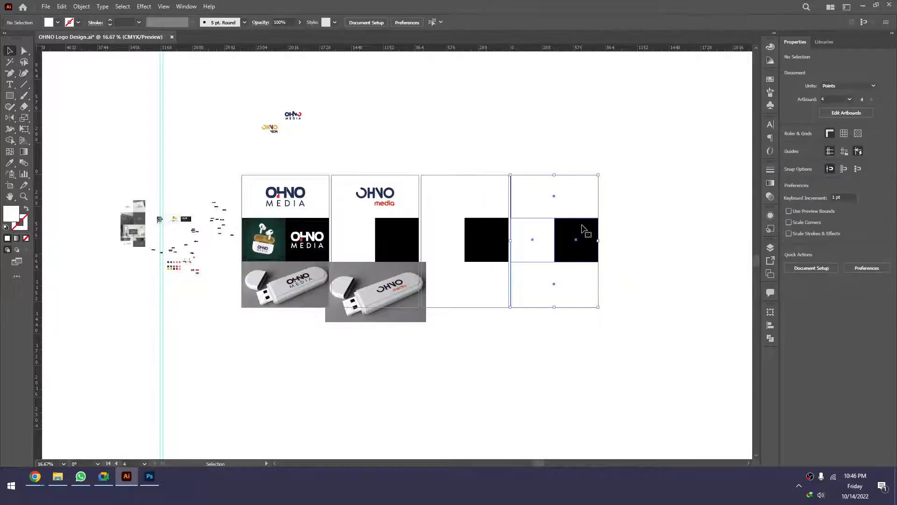
pyautogui.hotkey('ctrl', '2')
pyautogui.click(479, 229)
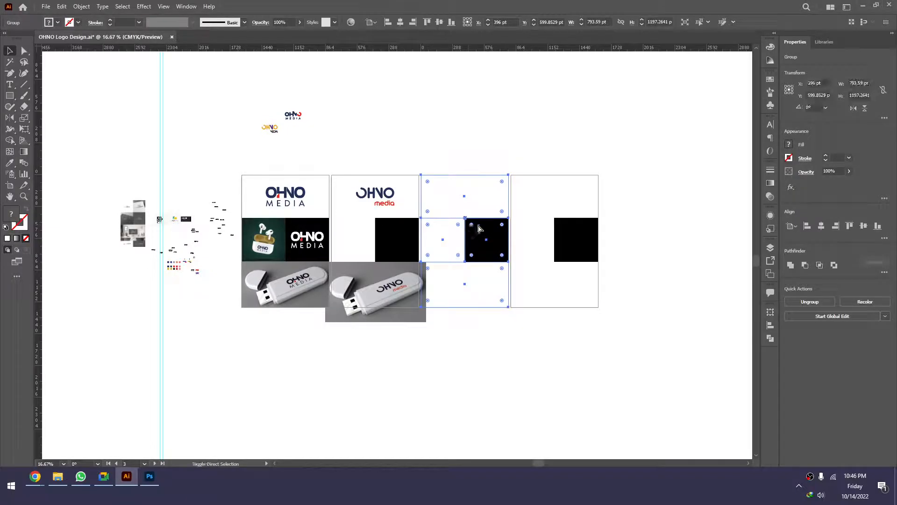
pyautogui.hotkey('ctrl', 'shift', 'g')
pyautogui.click(649, 239)
# Move the orange-and-blue OHNO logo onto the third artboard's top tile and center it horizontally and vertically there
pyautogui.moveTo(391, 259); pyautogui.dragTo(357, 243)
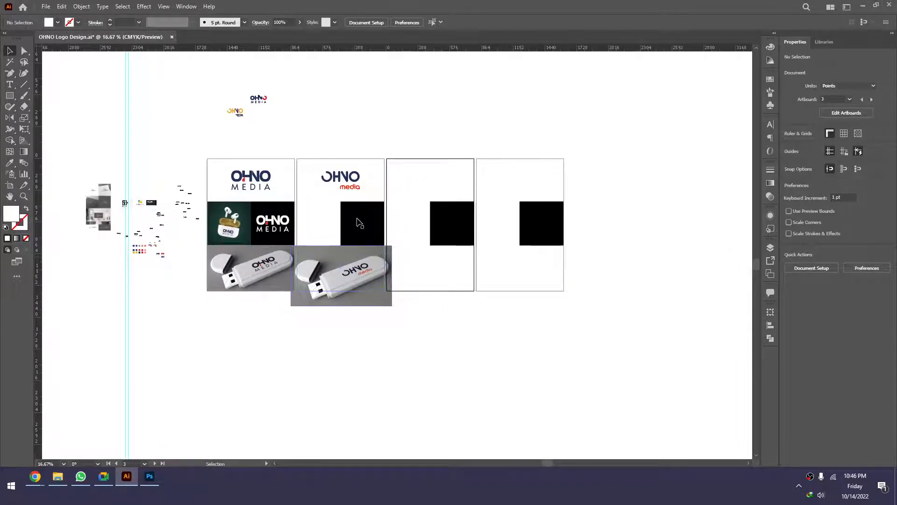
pyautogui.moveTo(280, 115); pyautogui.dragTo(407, 188)
pyautogui.scroll(3, 439, 195)
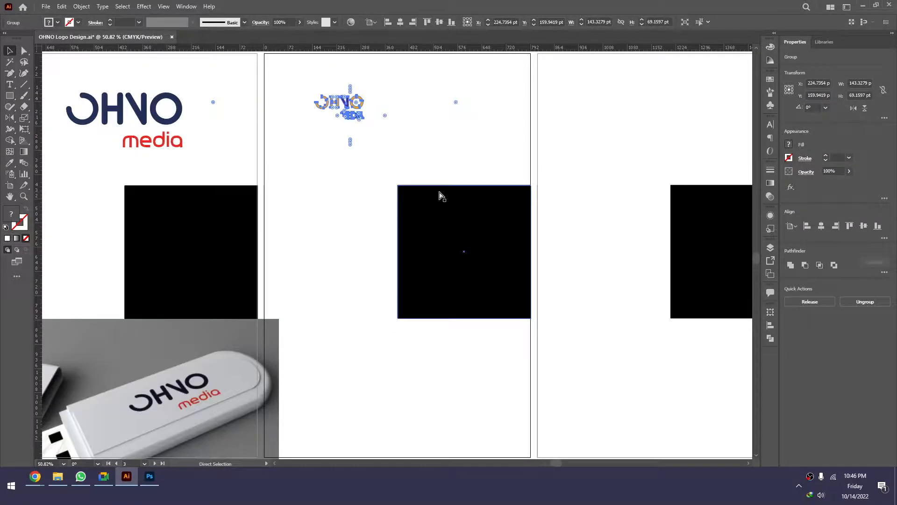
pyautogui.keyDown('shift'); pyautogui.click(448, 124); pyautogui.keyUp('shift')
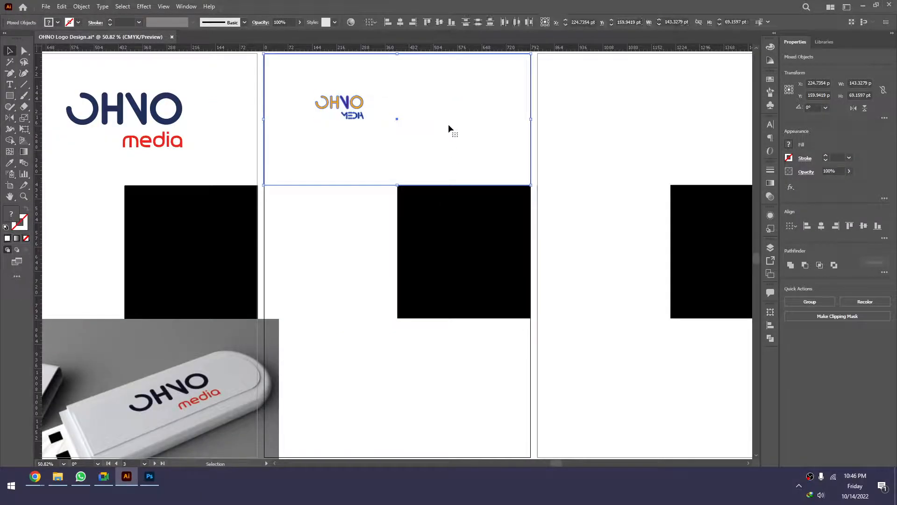
pyautogui.click(450, 122)
pyautogui.click(400, 22)
pyautogui.click(440, 22)
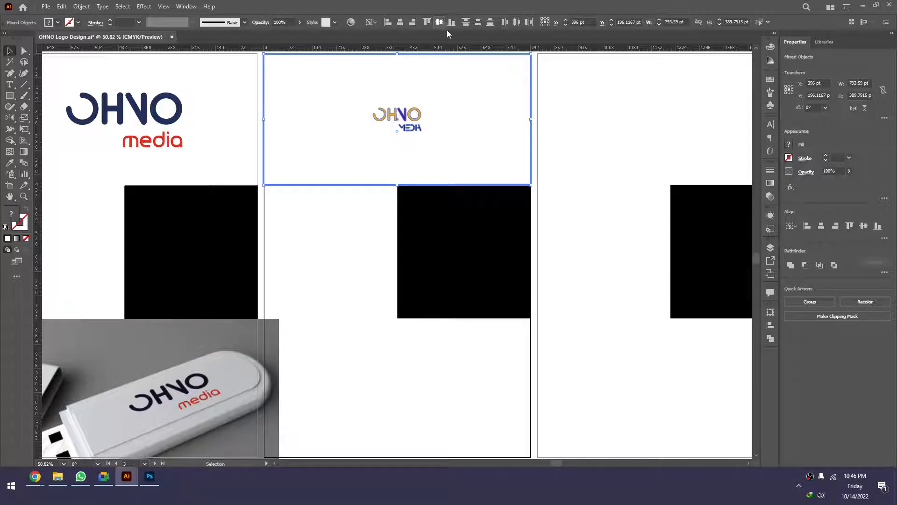
# Enlarge the orange-and-purple OHNO logo on the third artboard's top tile to about 398 pt wide
pyautogui.click(503, 125)
pyautogui.click(404, 124)
pyautogui.moveTo(425, 122); pyautogui.dragTo(390, 194)
pyautogui.click(496, 138)
pyautogui.click(517, 175)
# Move the navy OHNO MEDIA logo with the red O onto the fourth artboard and ungroup the tiles there
pyautogui.moveTo(375, 85); pyautogui.dragTo(357, 155)
pyautogui.moveTo(357, 155); pyautogui.dragTo(376, 280)
pyautogui.moveTo(98, 133); pyautogui.dragTo(495, 270)
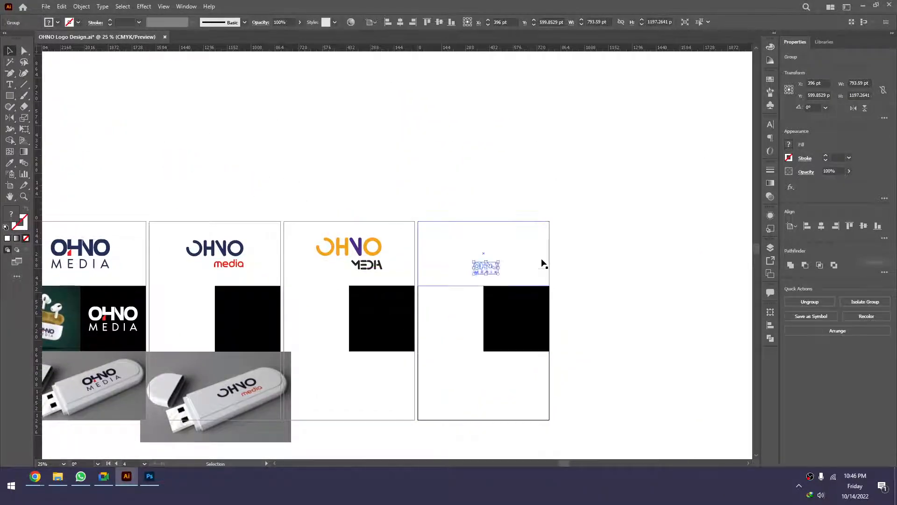
pyautogui.keyDown('shift'); pyautogui.click(531, 248); pyautogui.keyUp('shift')
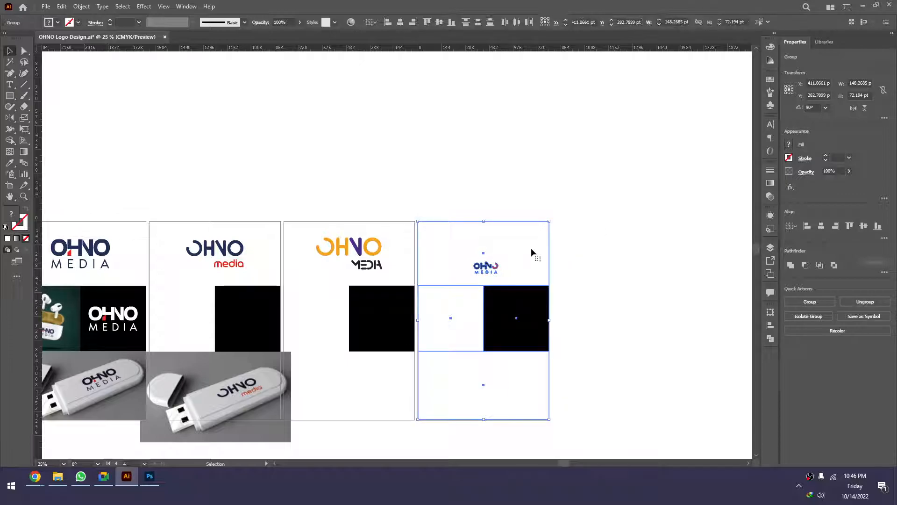
pyautogui.click(531, 248)
pyautogui.click(599, 235)
pyautogui.click(537, 266)
pyautogui.hotkey('ctrl', 'shift', 'g')
pyautogui.click(610, 220)
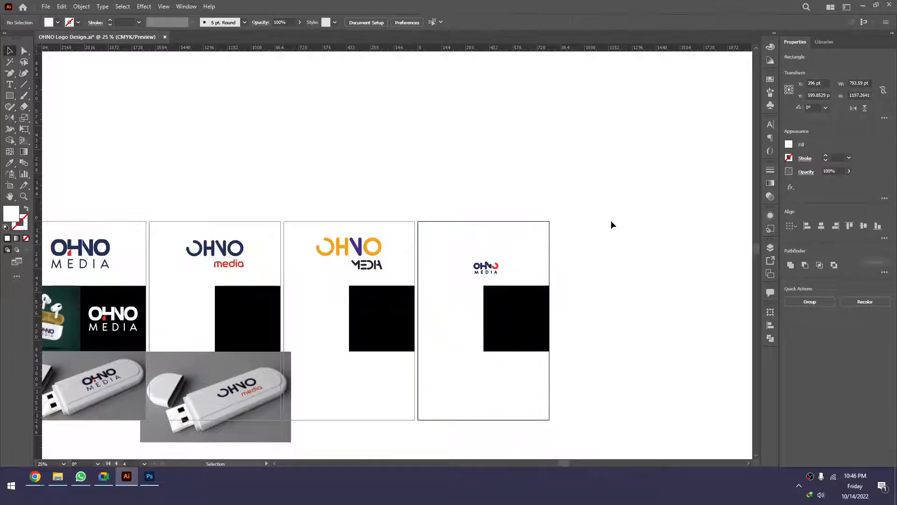
# Center the logo horizontally and vertically on the fourth artboard's top tile
pyautogui.moveTo(610, 220); pyautogui.dragTo(493, 263)
pyautogui.click(534, 245)
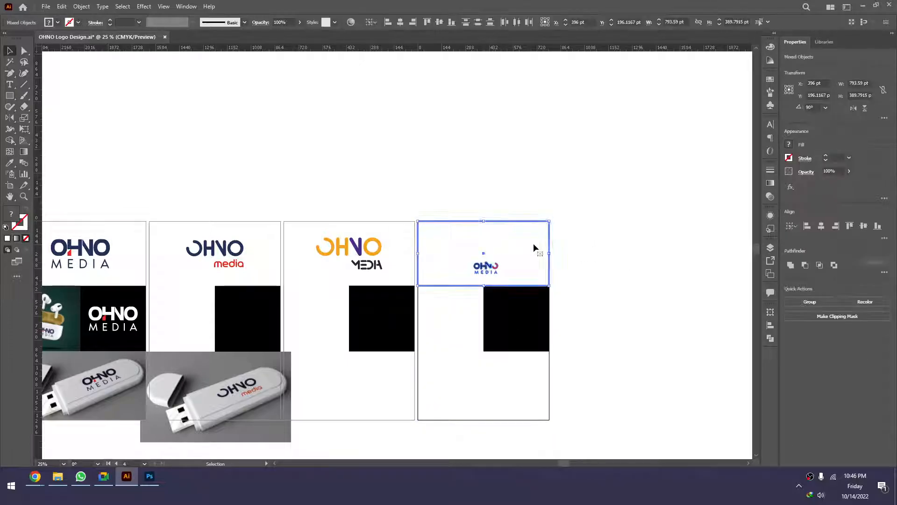
pyautogui.click(388, 22)
pyautogui.click(400, 22)
pyautogui.click(439, 22)
pyautogui.click(577, 192)
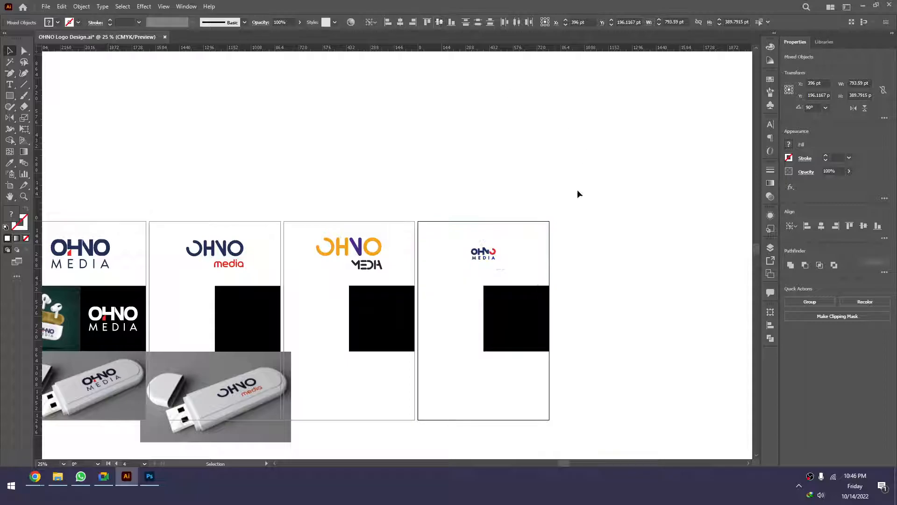
# Enlarge the fourth artboard's logo proportionally from its center to about the size of the other artboards' logos
pyautogui.click(490, 254)
pyautogui.moveTo(497, 254); pyautogui.dragTo(514, 253)
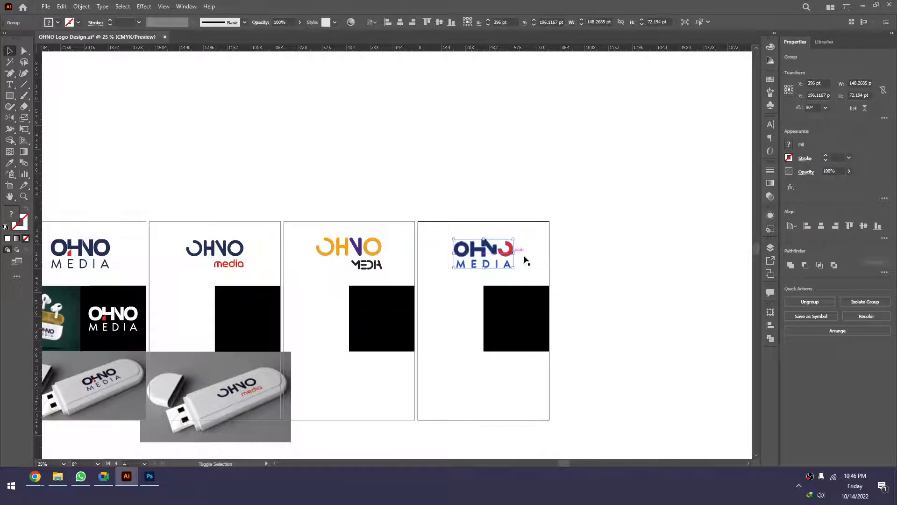
pyautogui.click(525, 260)
# Duplicate the second artboard's navy-and-red OHNO media logo and place the copy above the artboards
pyautogui.press('z')
pyautogui.scroll(-2, 505, 265)
pyautogui.moveTo(489, 280); pyautogui.dragTo(508, 233)
pyautogui.scroll(3, 476, 237)
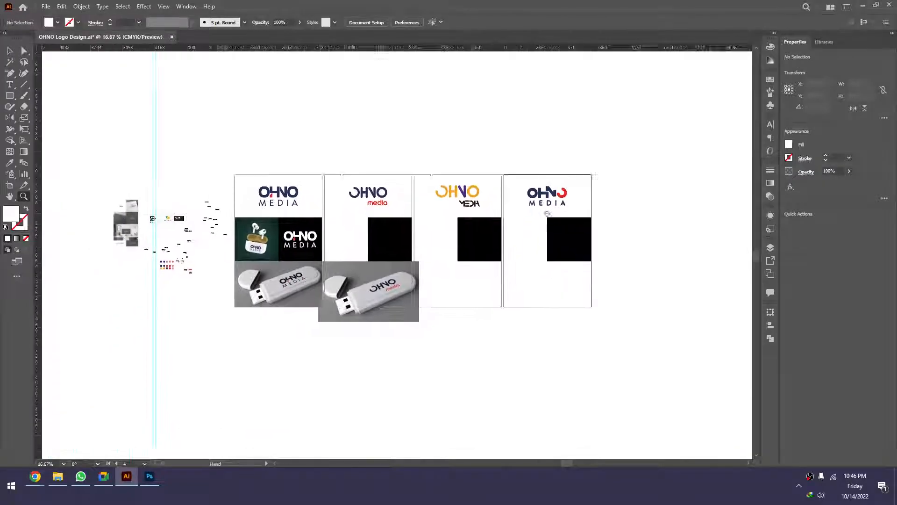
pyautogui.press('v')
pyautogui.click(379, 210)
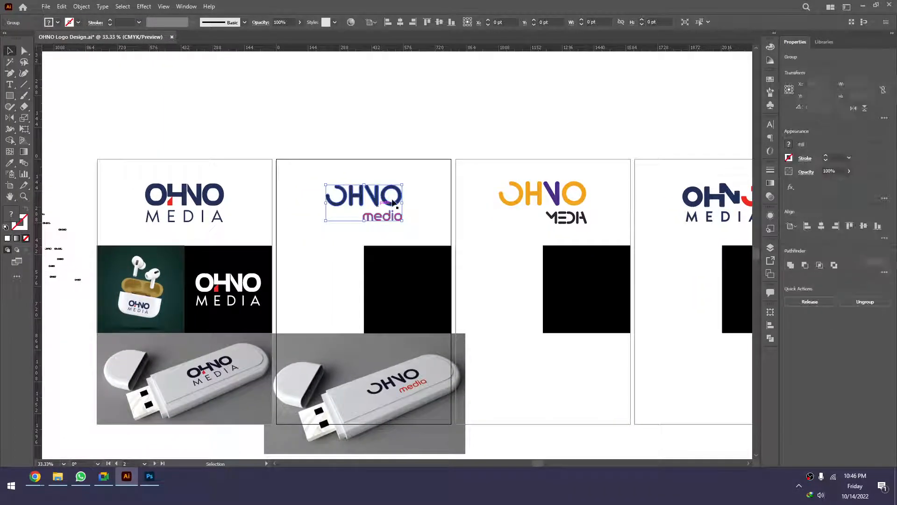
pyautogui.click(441, 260)
pyautogui.click(433, 211)
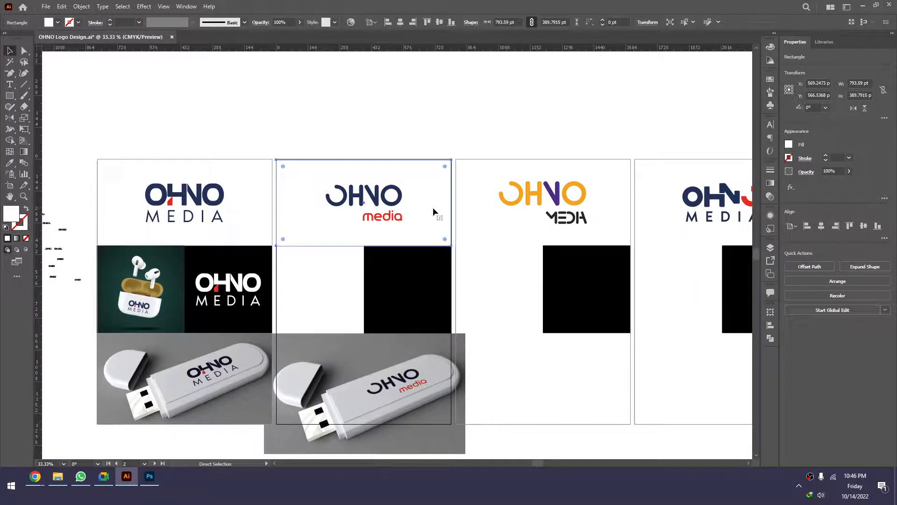
pyautogui.click(392, 206)
pyautogui.moveTo(392, 207); pyautogui.dragTo(469, 145)
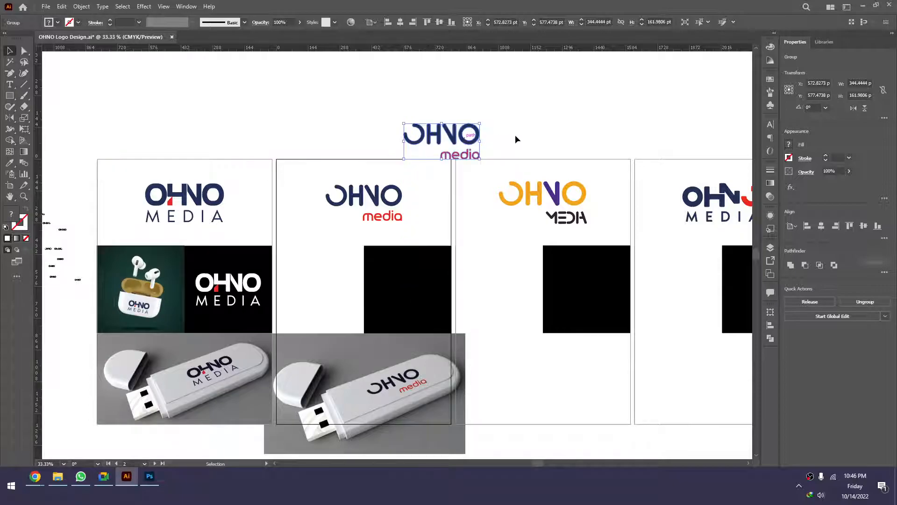
pyautogui.click(521, 121)
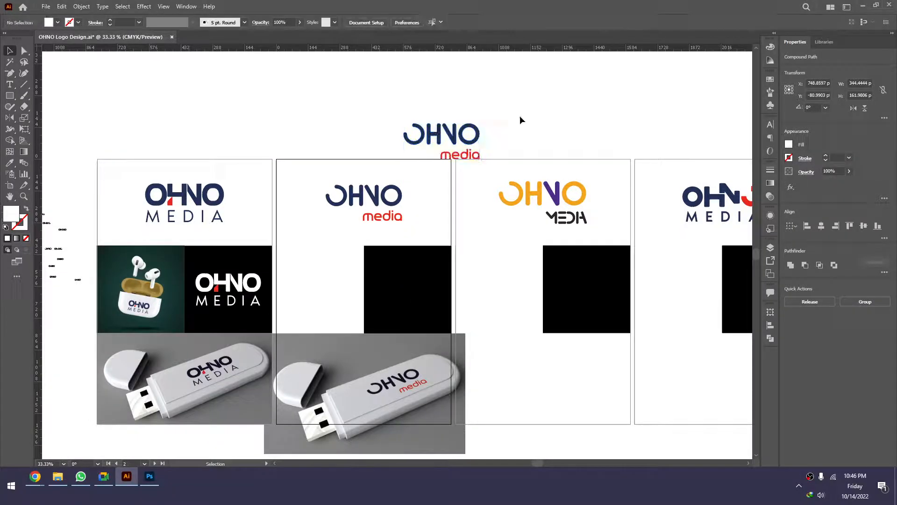
# Recolor the OHNO lettering of the logo copy above the artboards to white by sampling with the Eyedropper
pyautogui.click(406, 137)
pyautogui.press('i')
pyautogui.click(386, 124)
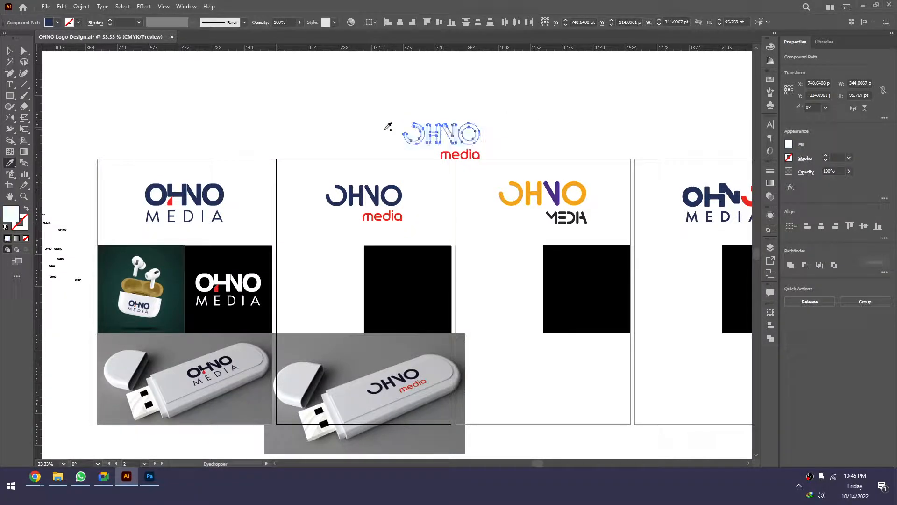
# Center the white-and-red logo copy horizontally and vertically on the second artboard's black tile
pyautogui.press('v')
pyautogui.moveTo(443, 153); pyautogui.dragTo(398, 154)
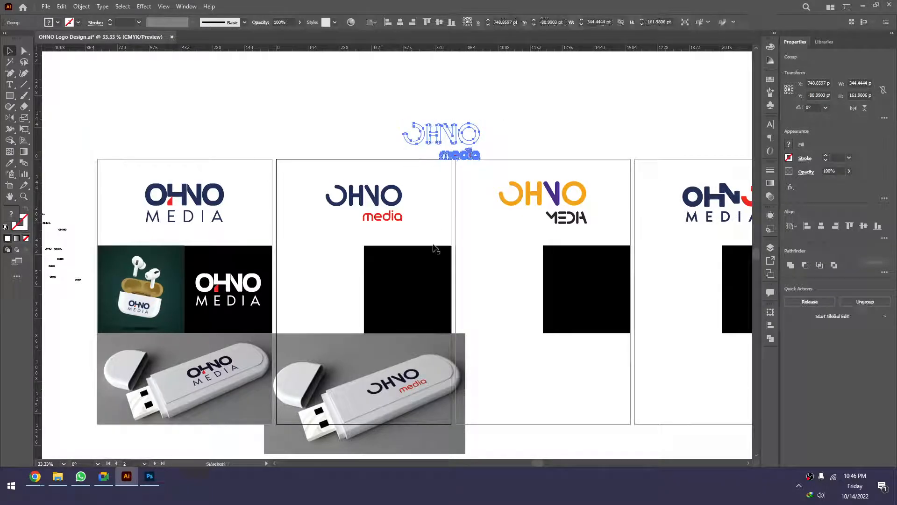
pyautogui.keyDown('shift'); pyautogui.click(434, 280); pyautogui.keyUp('shift')
pyautogui.click(427, 280)
pyautogui.click(401, 24)
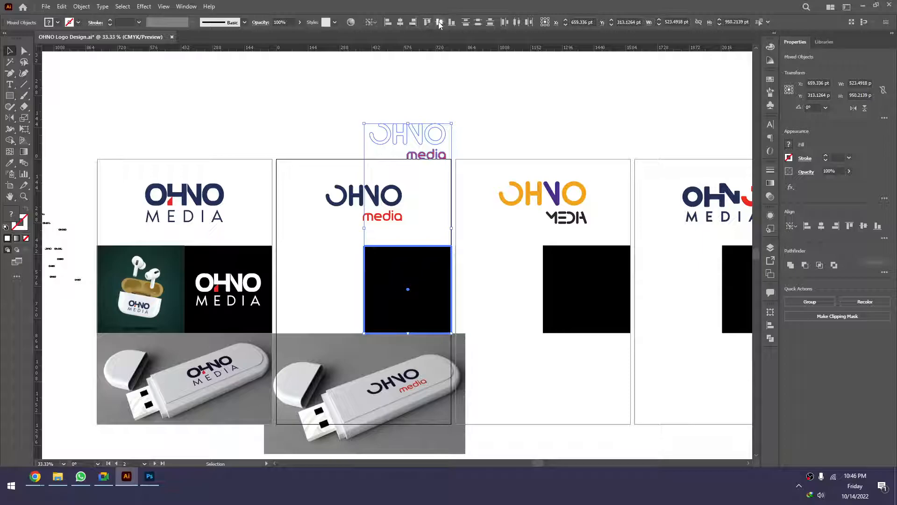
pyautogui.click(440, 22)
# Send the second artboard's black tile to the back, behind the white-and-red logo, and lock it
pyautogui.click(537, 85)
pyautogui.click(393, 284)
pyautogui.hotkey('ctrl', 'shift', '[')
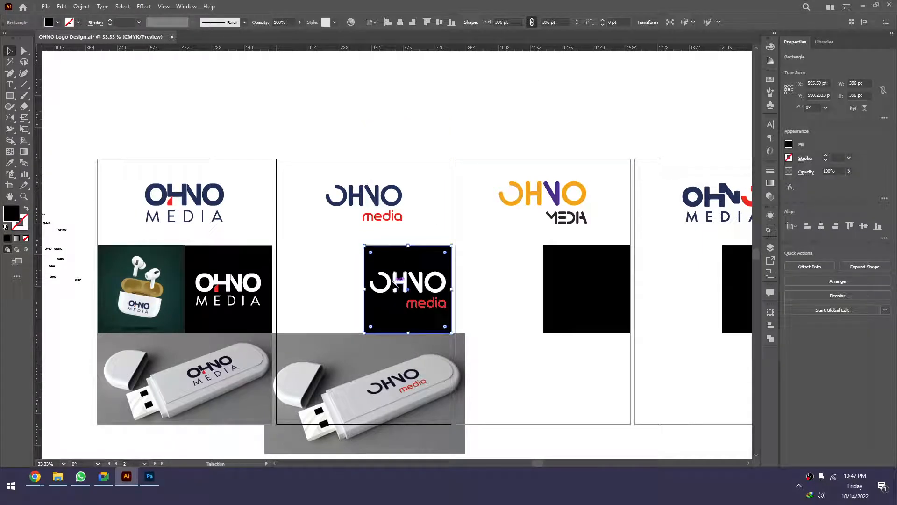
pyautogui.hotkey('ctrl', '2')
# Scale the white-and-red logo down slightly about its center so it has more margin inside the black tile
pyautogui.click(439, 302)
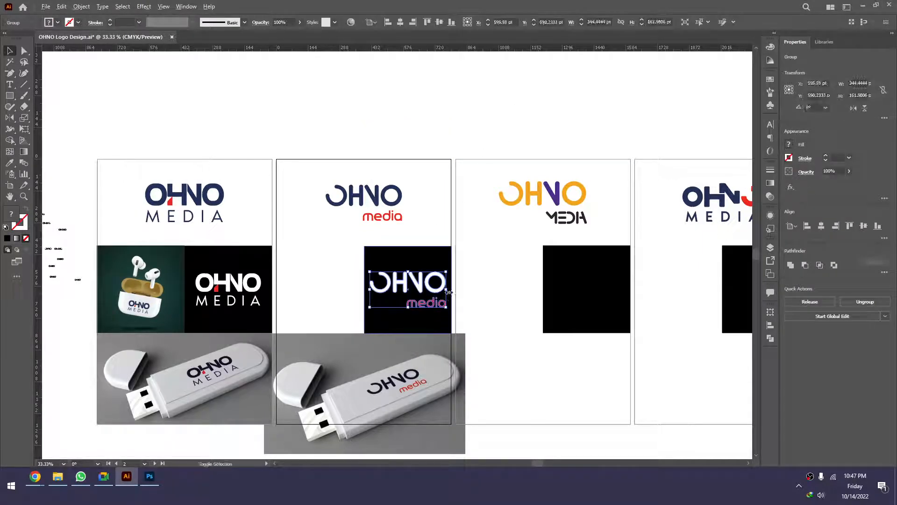
pyautogui.moveTo(447, 290); pyautogui.dragTo(451, 253)
pyautogui.click(450, 237)
# Make a clipping mask from the second artboard's bottom tile and the USB mockup image
pyautogui.moveTo(441, 290); pyautogui.dragTo(286, 248)
pyautogui.rightClick(244, 318)
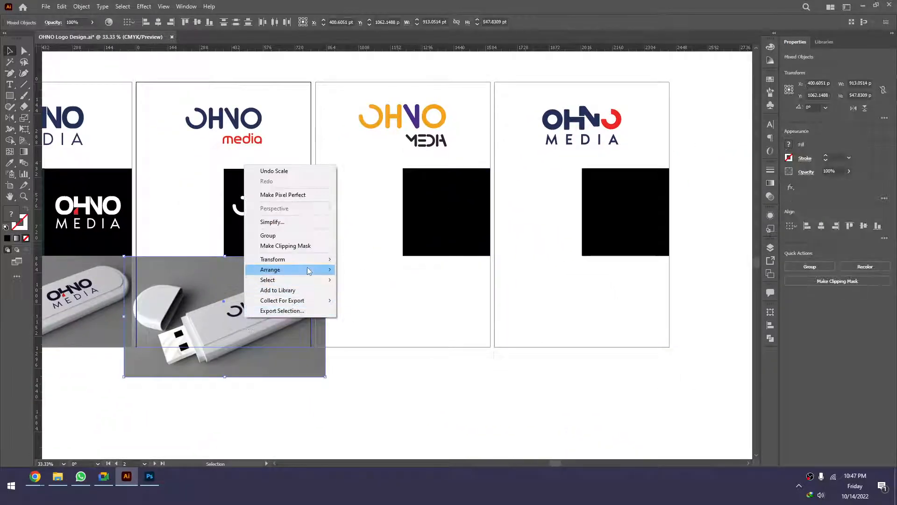
pyautogui.click(280, 245)
# Resize and reposition the USB image inside its clipping mask so the whole drive fits the second artboard's bottom tile
pyautogui.doubleClick(232, 307)
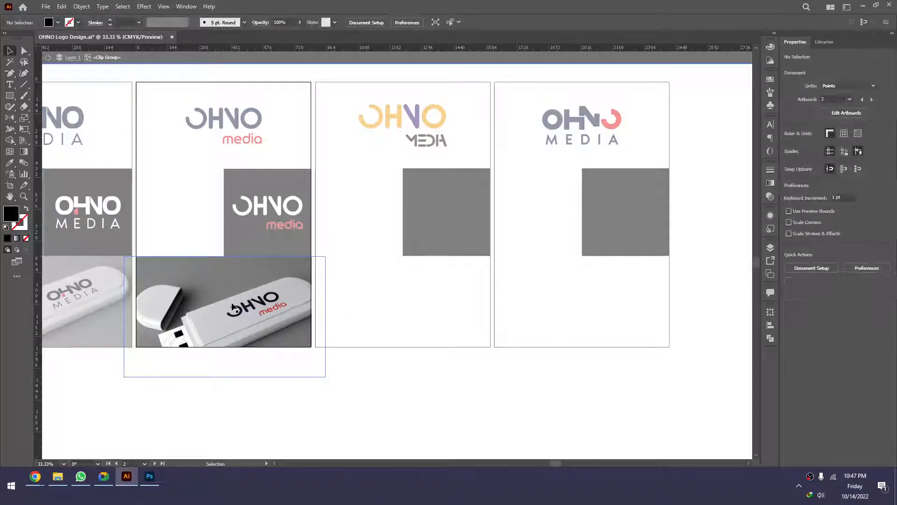
pyautogui.moveTo(325, 316); pyautogui.dragTo(251, 296)
pyautogui.moveTo(311, 299); pyautogui.dragTo(431, 337)
pyautogui.doubleClick(315, 392)
pyautogui.click(304, 219)
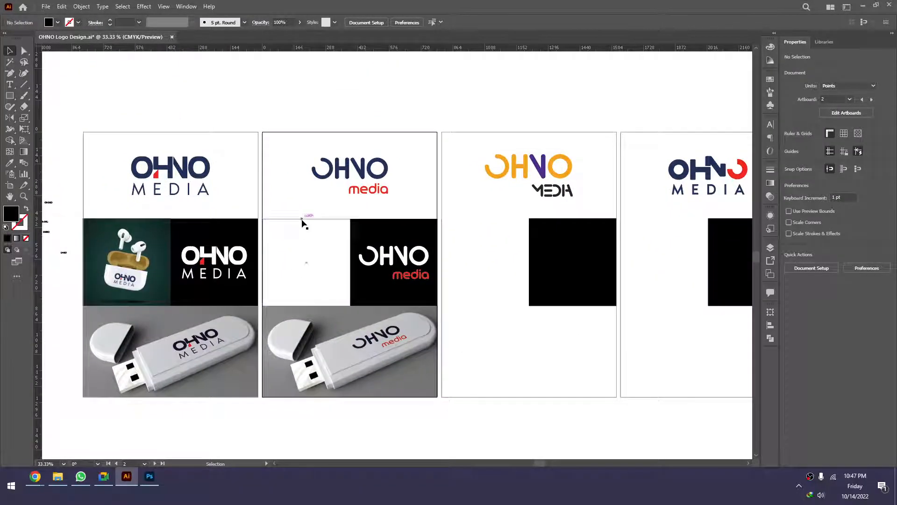
# Copy the third artboard's orange-and-purple logo and paste it as a smart object into Shape 151.psb in Photoshop
pyautogui.moveTo(559, 277); pyautogui.dragTo(451, 268)
pyautogui.click(457, 156)
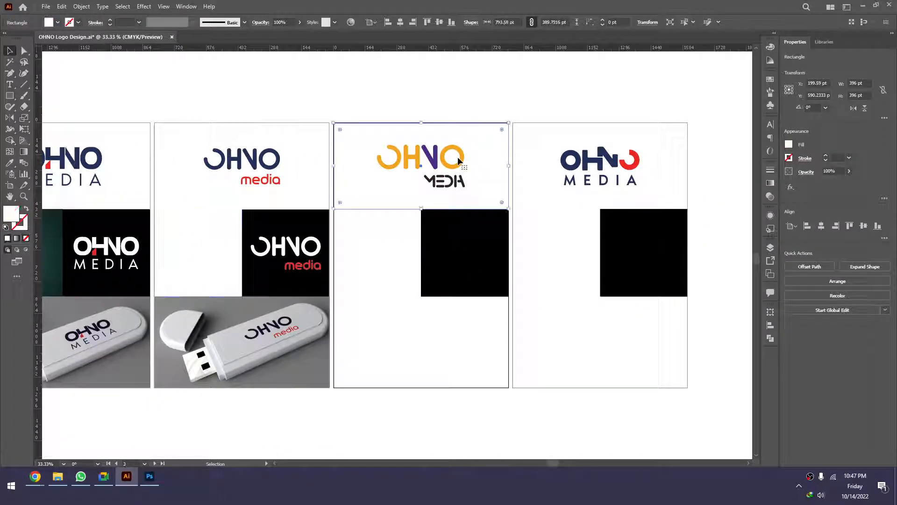
pyautogui.hotkey('ctrl', 'c')
pyautogui.hotkey('alt', 'Tab')
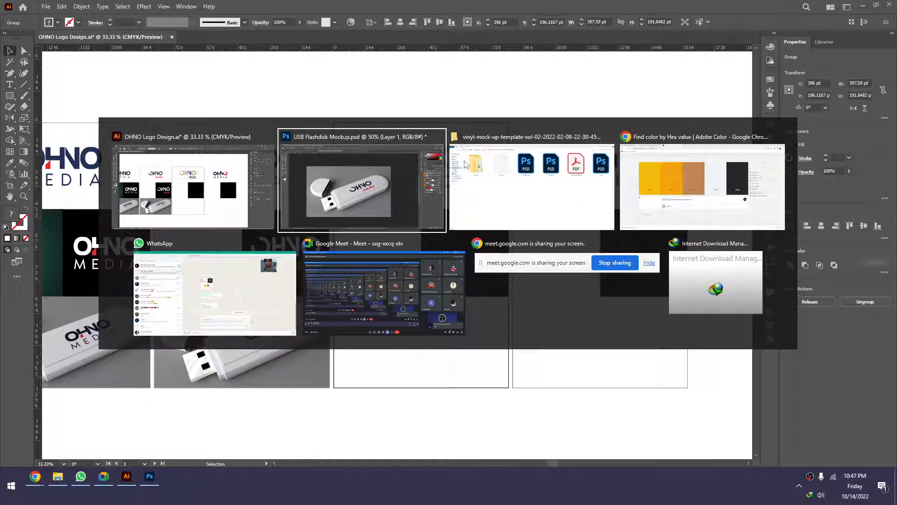
pyautogui.click(374, 31)
pyautogui.hotkey('ctrl', 'v')
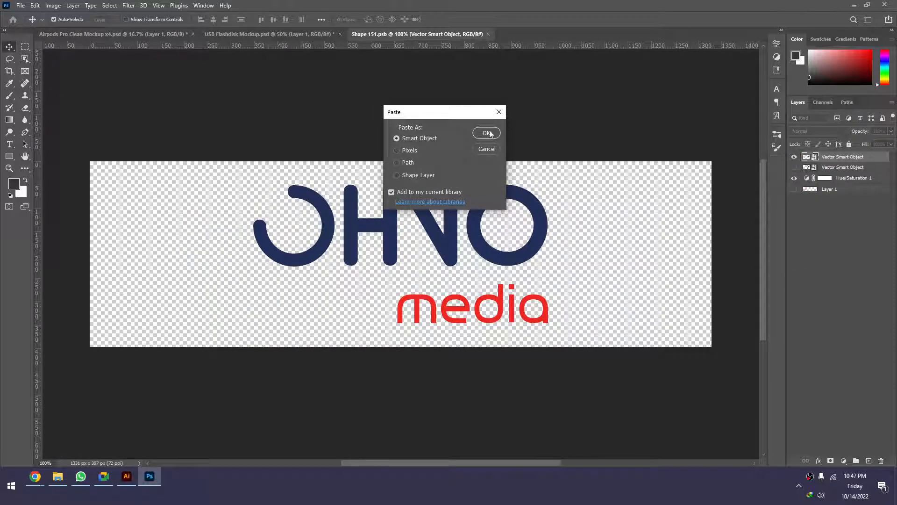
pyautogui.click(486, 132)
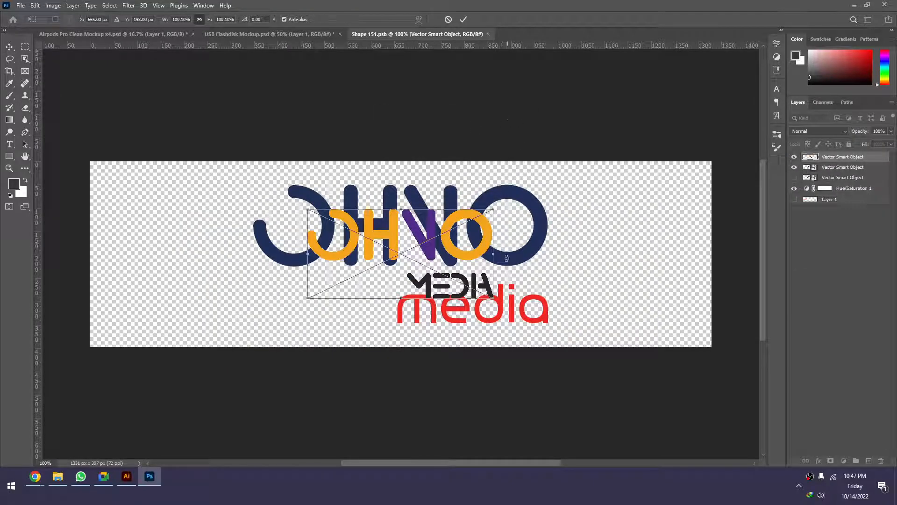
# Scale the pasted orange-and-purple logo to 175.56% and hide the navy-and-red logo layer beneath it
pyautogui.moveTo(494, 255); pyautogui.dragTo(541, 254)
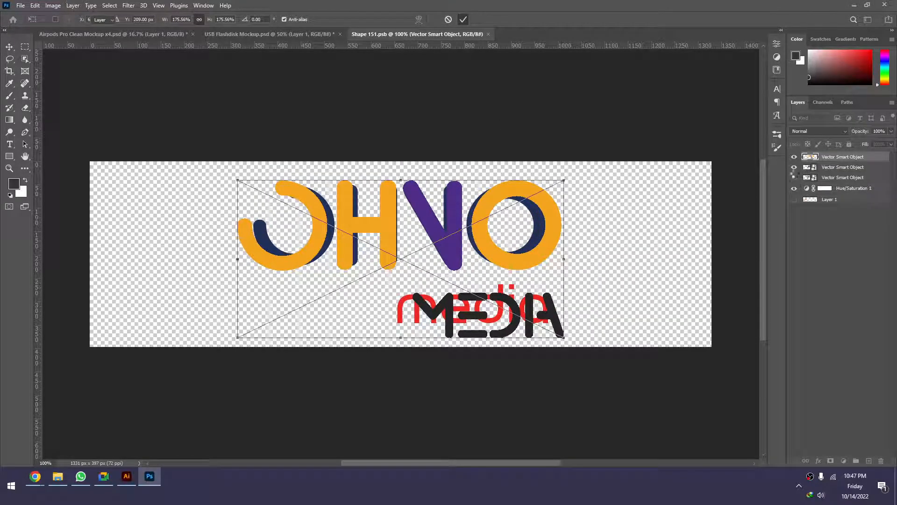
pyautogui.press('Return')
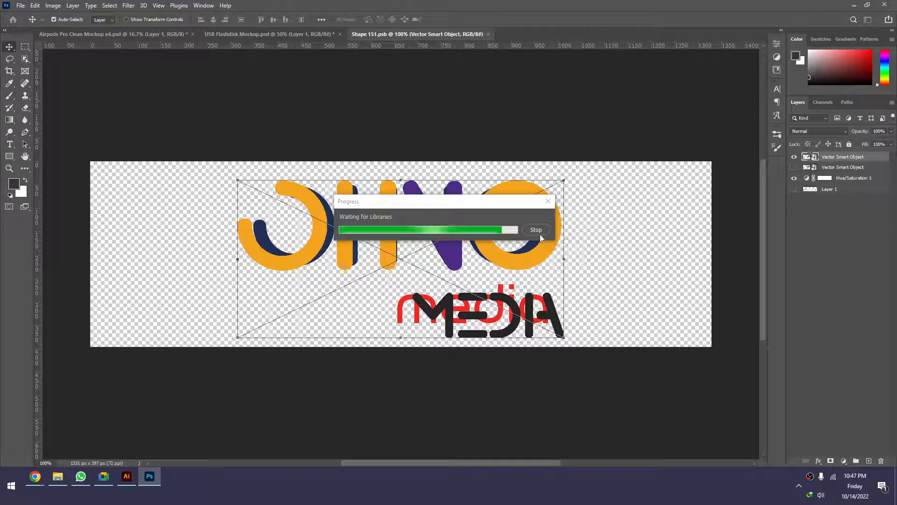
pyautogui.click(794, 166)
pyautogui.moveTo(694, 250); pyautogui.dragTo(696, 252)
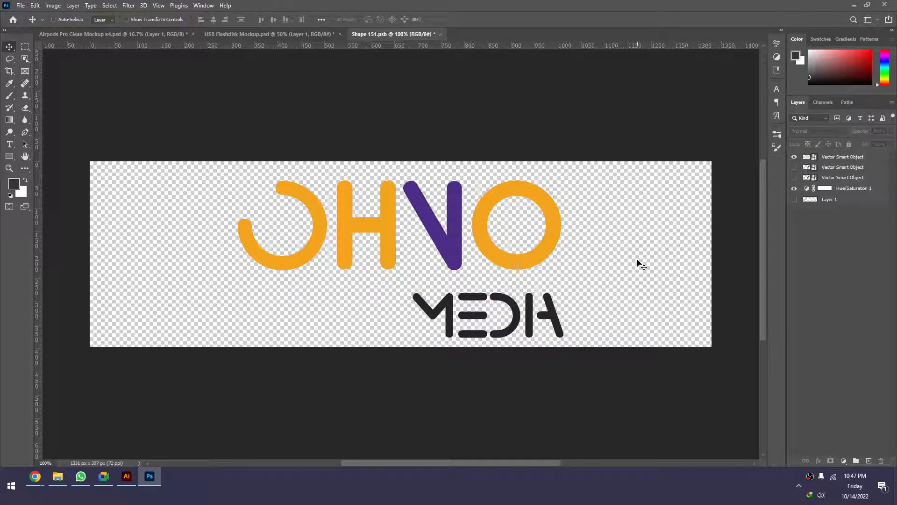
# In USB Flashdisk Mockup.psd, delete the old merged Layer 1 and stamp all visible layers into a new one
pyautogui.click(298, 35)
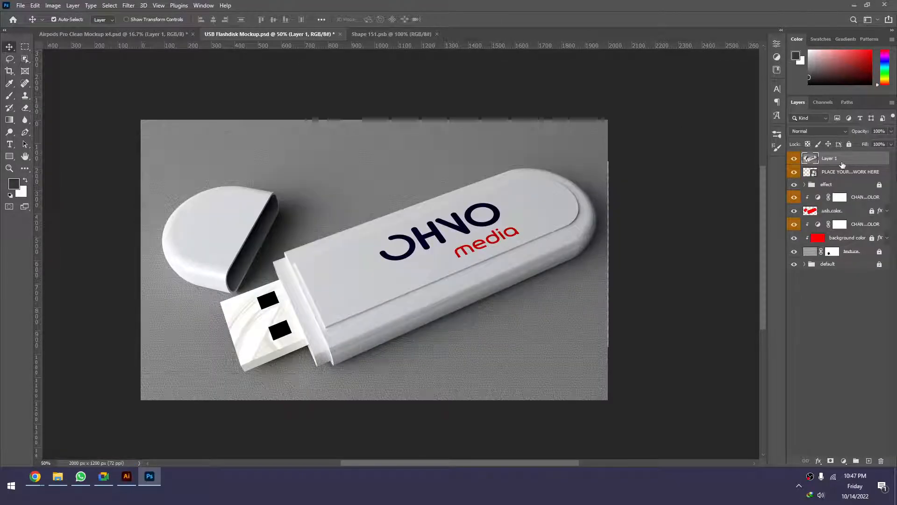
pyautogui.press('Delete')
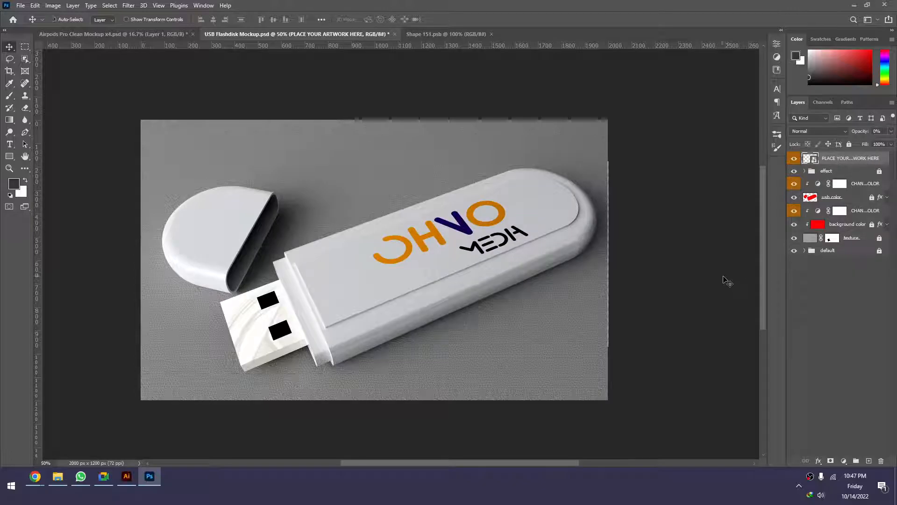
pyautogui.hotkey('ctrl', 'z')
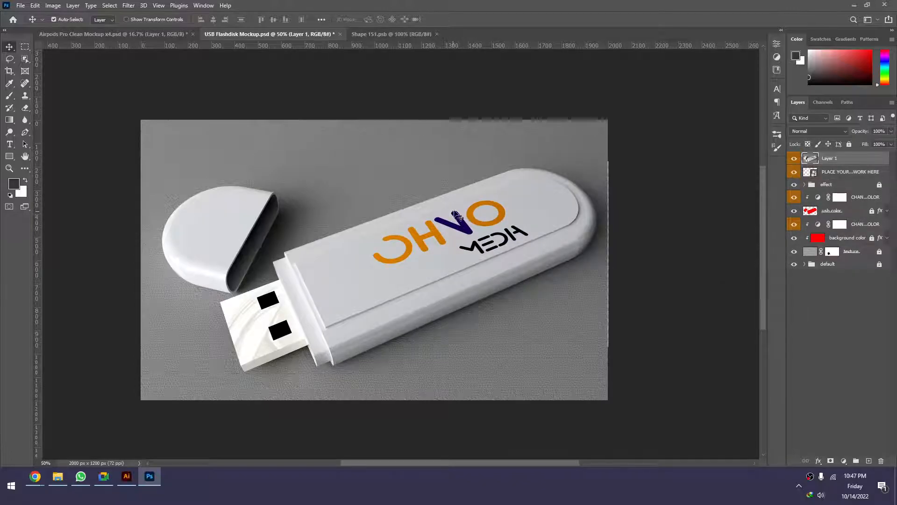
# Bring the orange-logo USB image into Illustrator over the third artboard's bottom tile and clip it with that tile
pyautogui.moveTo(444, 248); pyautogui.dragTo(488, 390)
pyautogui.moveTo(615, 376); pyautogui.dragTo(340, 374)
pyautogui.moveTo(261, 368); pyautogui.dragTo(394, 406)
pyautogui.keyDown('shift'); pyautogui.click(486, 317); pyautogui.keyUp('shift')
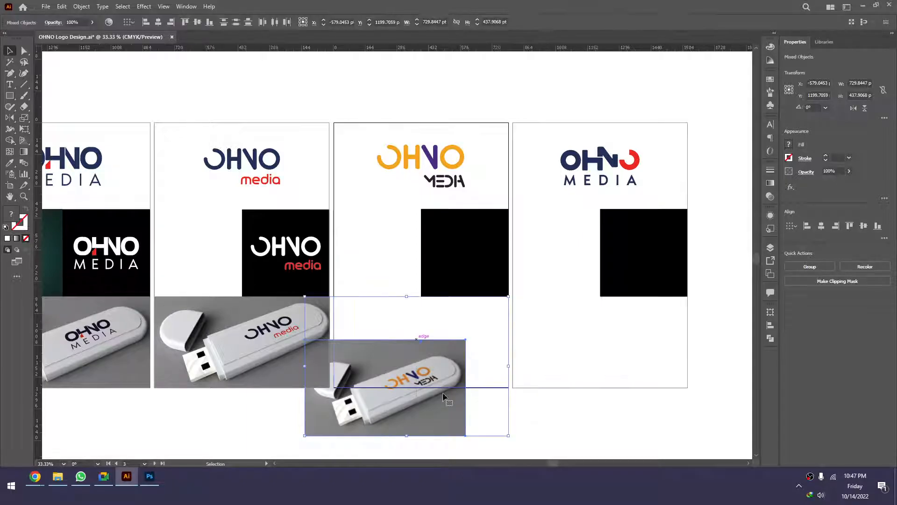
pyautogui.rightClick(443, 355)
pyautogui.click(467, 280)
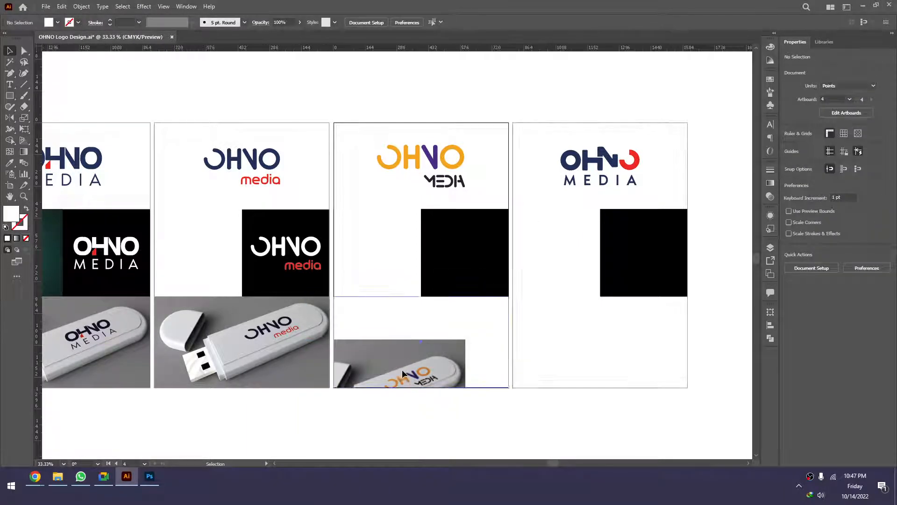
# Resize and reposition the USB image inside its clipping mask to fill the third artboard's bottom tile
pyautogui.doubleClick(419, 372)
pyautogui.moveTo(419, 372); pyautogui.dragTo(442, 317)
pyautogui.moveTo(494, 342); pyautogui.dragTo(587, 356)
pyautogui.doubleClick(568, 424)
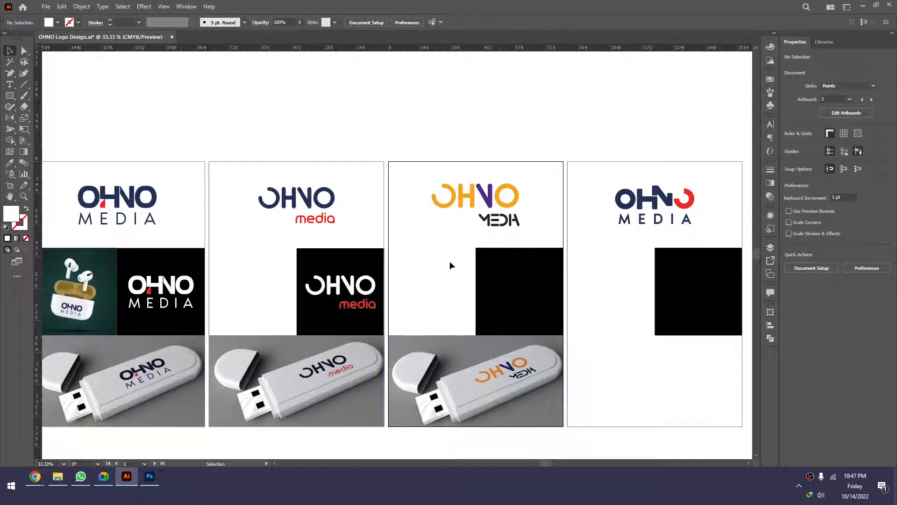
pyautogui.moveTo(527, 284); pyautogui.dragTo(400, 264)
pyautogui.click(520, 182)
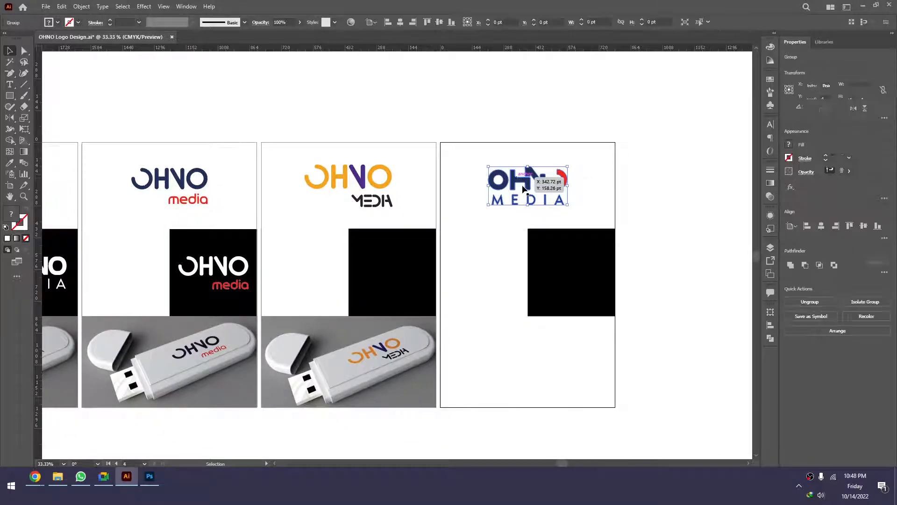
pyautogui.hotkey('alt', 'Tab')
pyautogui.hotkey('alt', 'Tab')
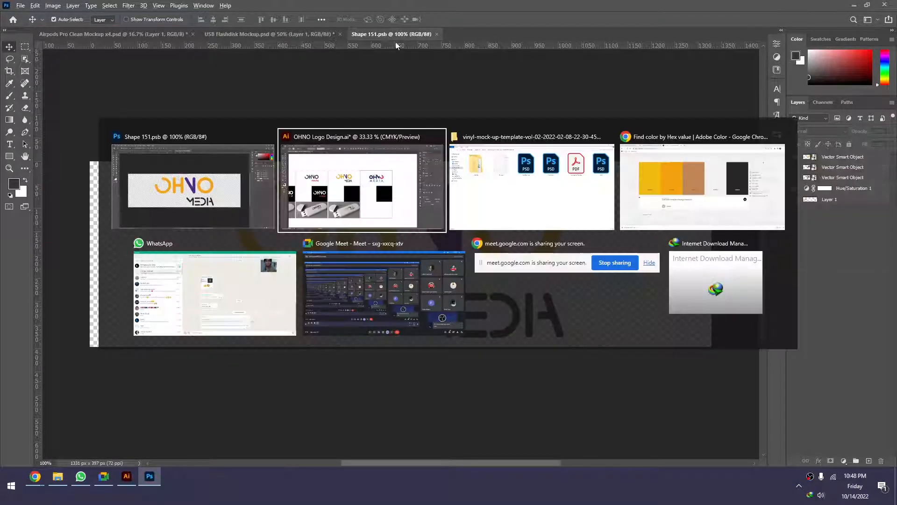
pyautogui.hotkey('ctrl', 'v')
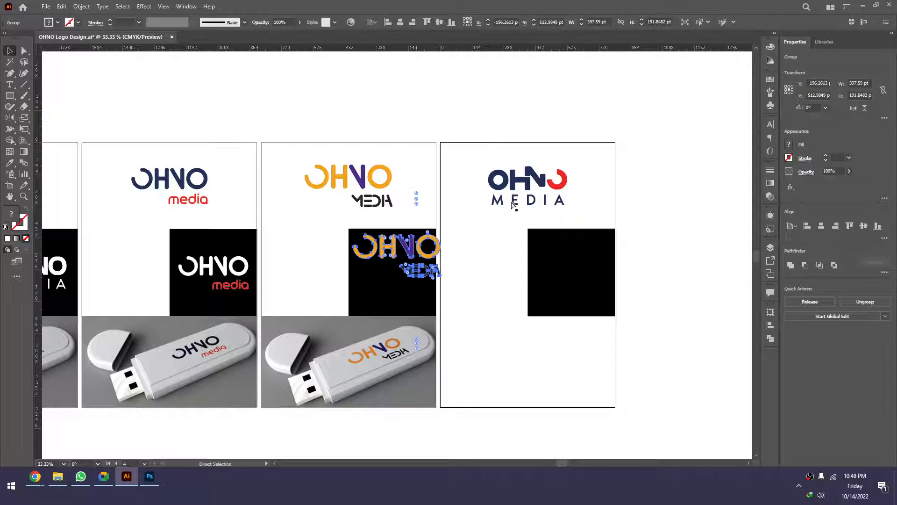
pyautogui.press('Delete')
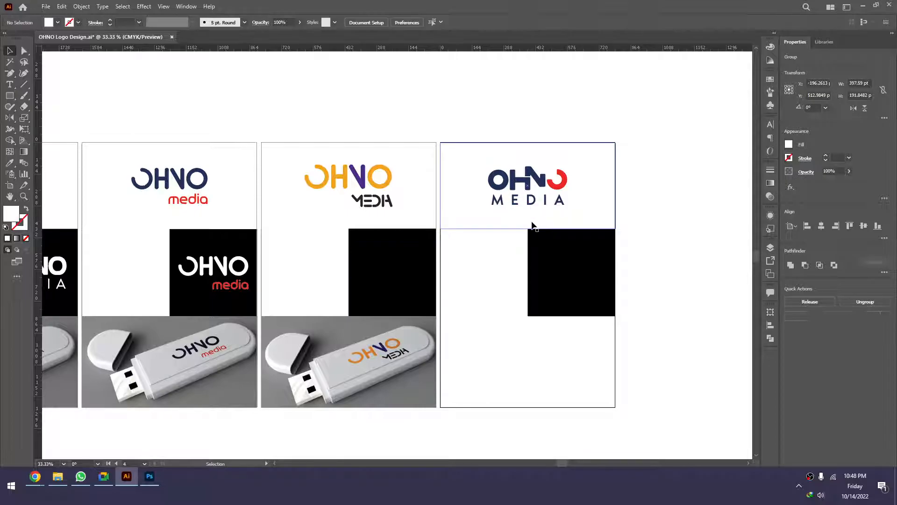
# Copy the navy-and-red logo from the fourth artboard and paste it into Shape 151.psb as a smart object
pyautogui.hscroll(-3, 511, 232)
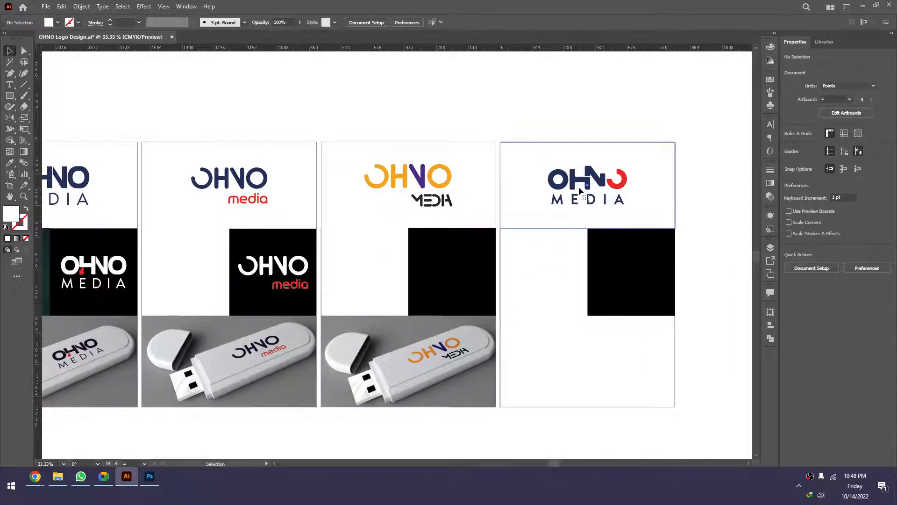
pyautogui.click(586, 182)
pyautogui.hotkey('alt', 'Tab')
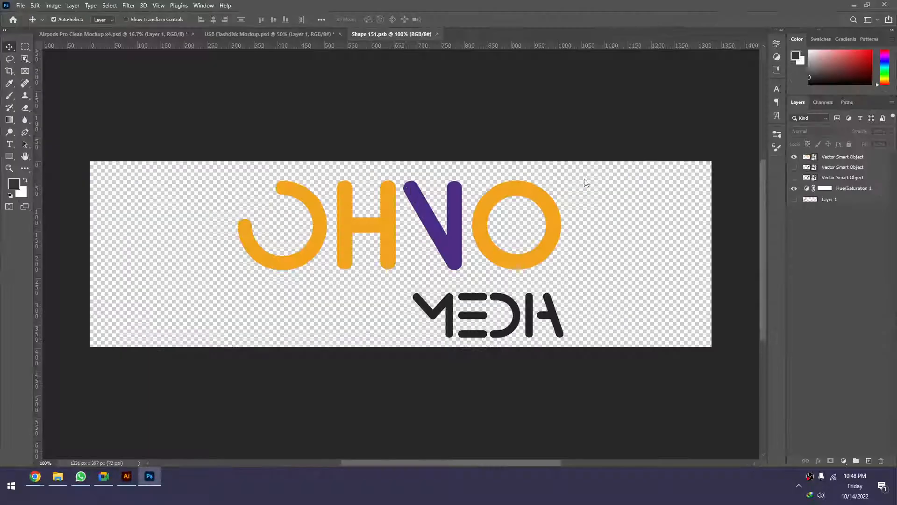
pyautogui.hotkey('ctrl', 'v')
pyautogui.click(499, 134)
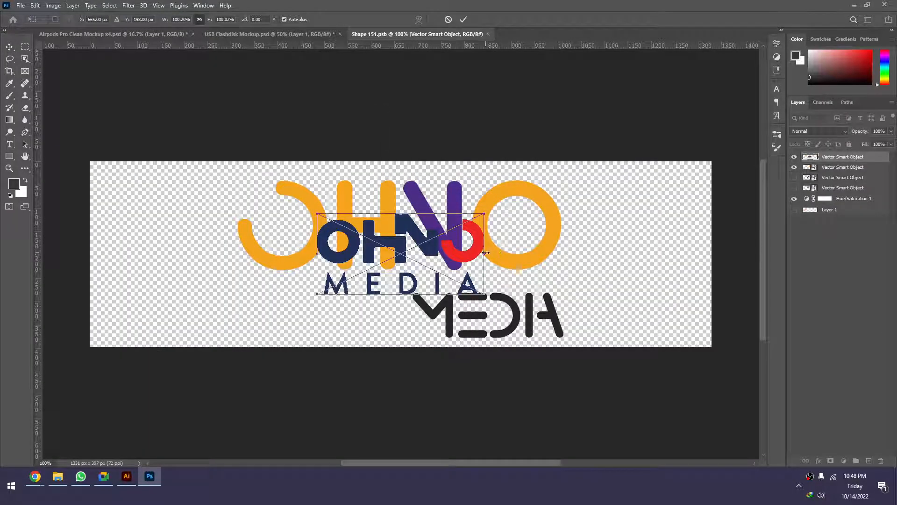
# Enlarge the pasted logo to about 196%, hide the orange-and-purple logo layer beneath it and save Shape 151.psb
pyautogui.moveTo(485, 253); pyautogui.dragTo(566, 253)
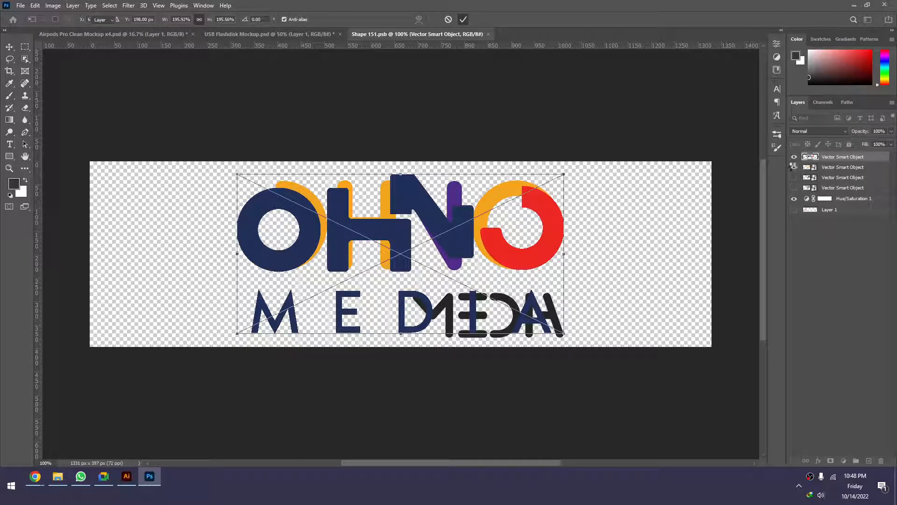
pyautogui.press('Return')
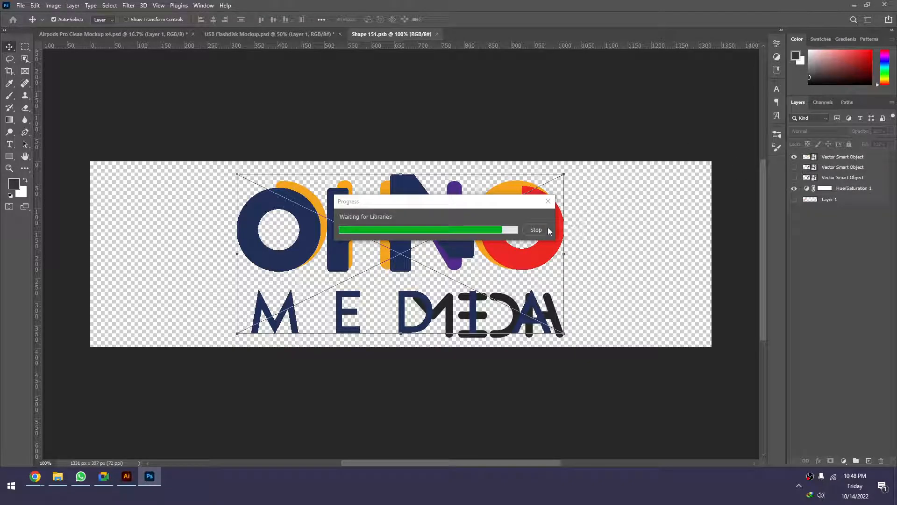
pyautogui.click(795, 168)
pyautogui.click(604, 251)
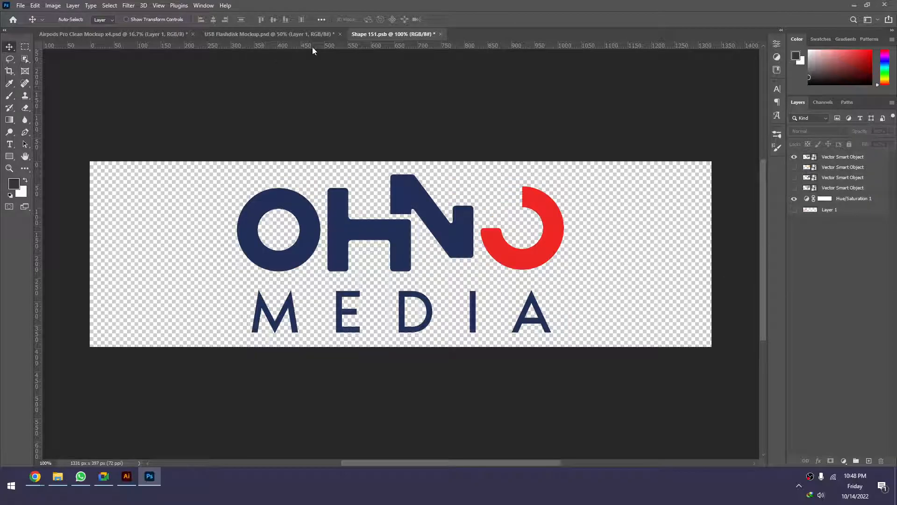
pyautogui.hotkey('ctrl', 's')
# Bring the updated image from USB Flashdisk Mockup.psd into Illustrator and send it behind the artboard tiles
pyautogui.click(292, 34)
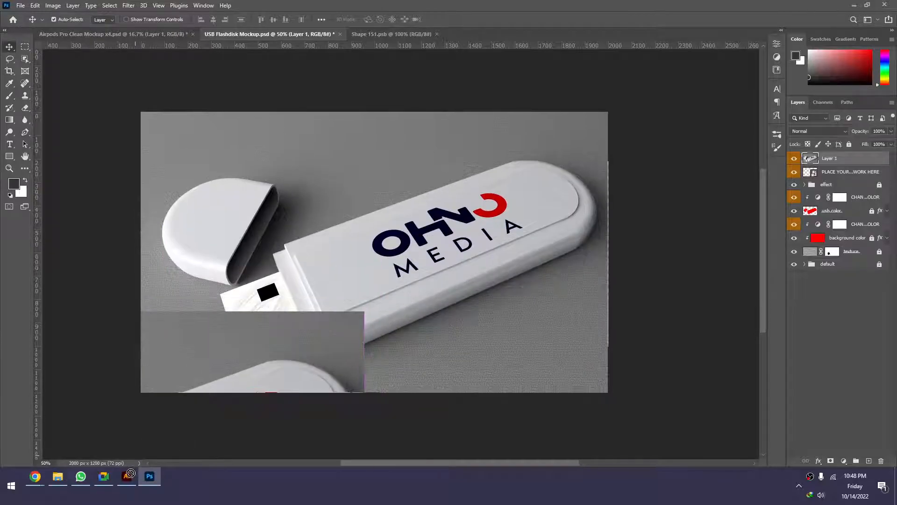
pyautogui.click(127, 475)
pyautogui.hotkey('ctrl', 'z')
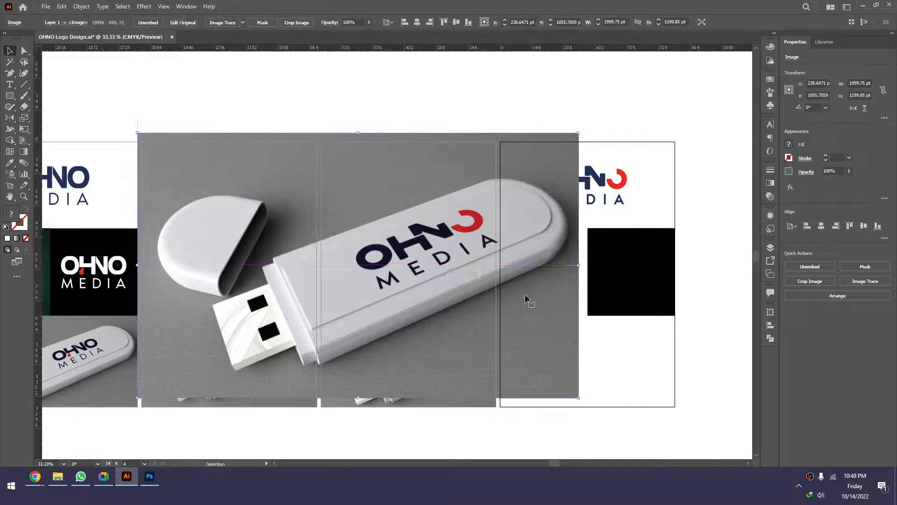
pyautogui.hotkey('ctrl', 'shift', '[')
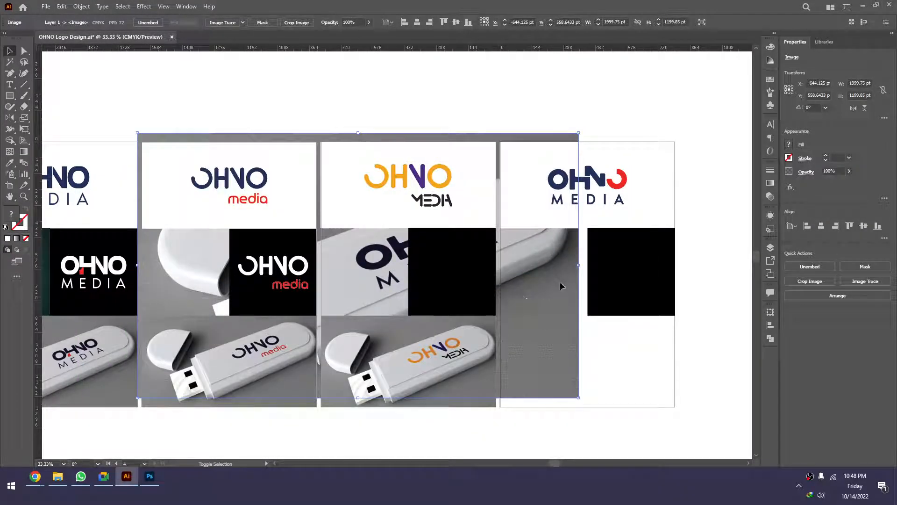
# Shrink the USB image over the fourth artboard's bottom tile and clip it with that tile
pyautogui.moveTo(578, 265); pyautogui.dragTo(617, 365)
pyautogui.rightClick(649, 392)
pyautogui.click(663, 309)
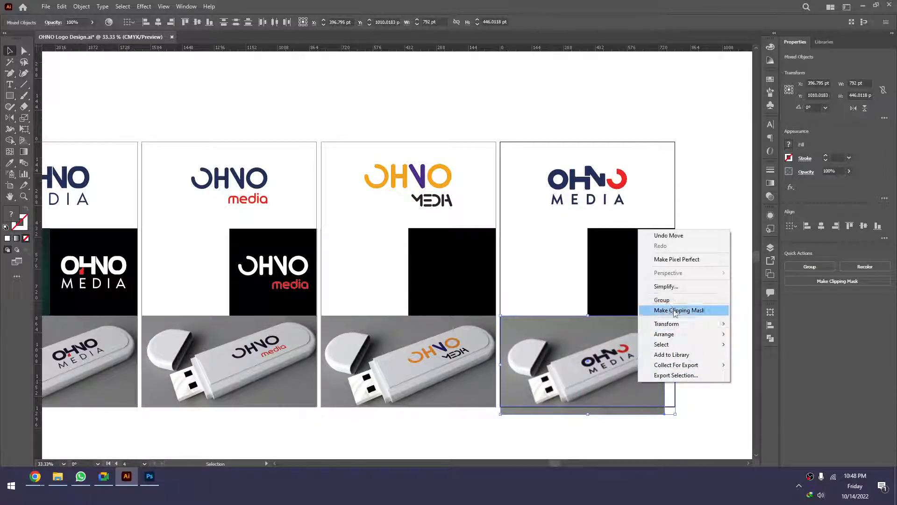
# Enlarge and reposition the USB image inside its clipping mask to fill the fourth artboard's bottom tile
pyautogui.hscroll(3, 531, 338)
pyautogui.scroll(-1, 532, 337)
pyautogui.doubleClick(531, 337)
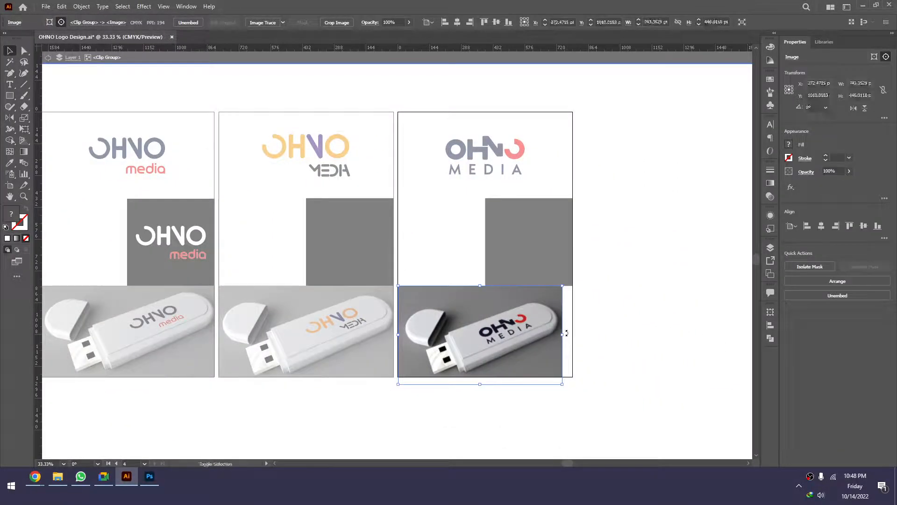
pyautogui.moveTo(565, 334); pyautogui.dragTo(577, 336)
pyautogui.moveTo(536, 340); pyautogui.dragTo(556, 338)
pyautogui.doubleClick(610, 335)
pyautogui.click(559, 282)
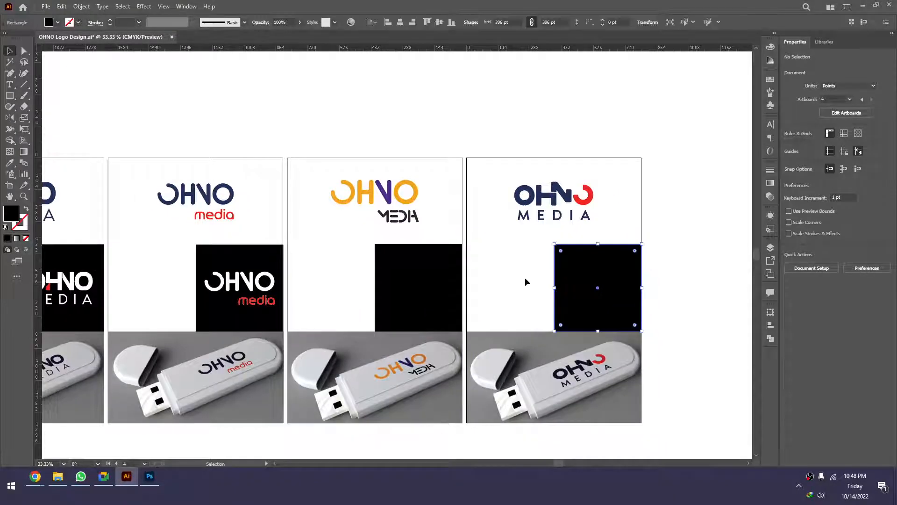
pyautogui.click(488, 274)
# In Airpods Pro Clean Mockup x4.psd, filter the layers to smart objects, open the Your Design Here smart object and hide its current logo
pyautogui.moveTo(425, 265); pyautogui.dragTo(676, 241)
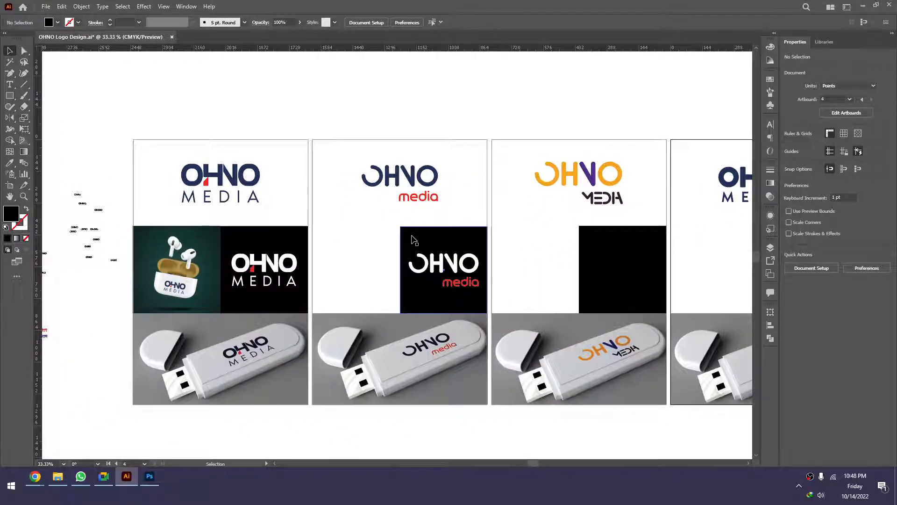
pyautogui.hotkey('alt', 'Tab')
pyautogui.hotkey('ctrl', 'shift', 'Tab')
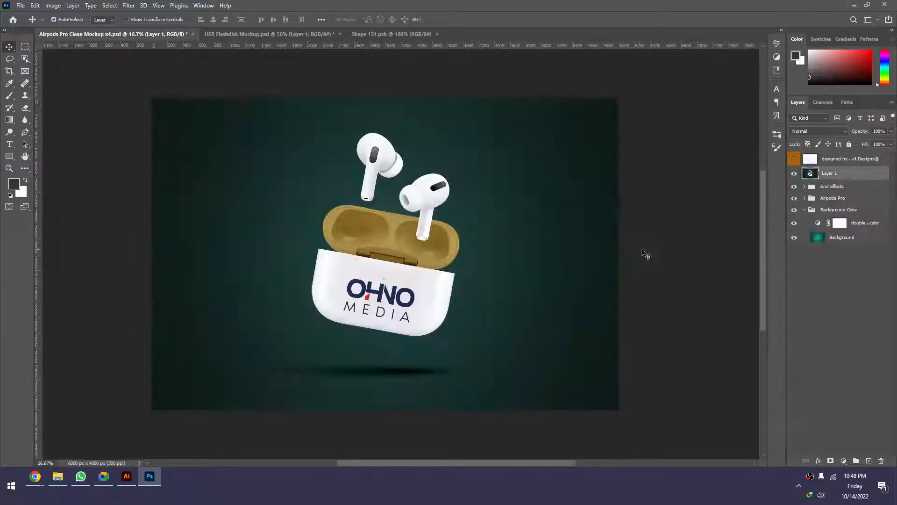
pyautogui.click(882, 118)
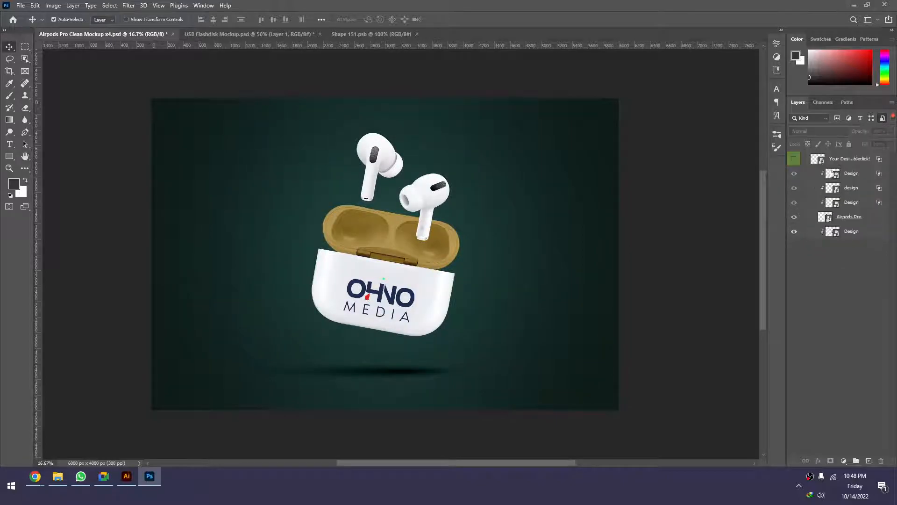
pyautogui.doubleClick(822, 160)
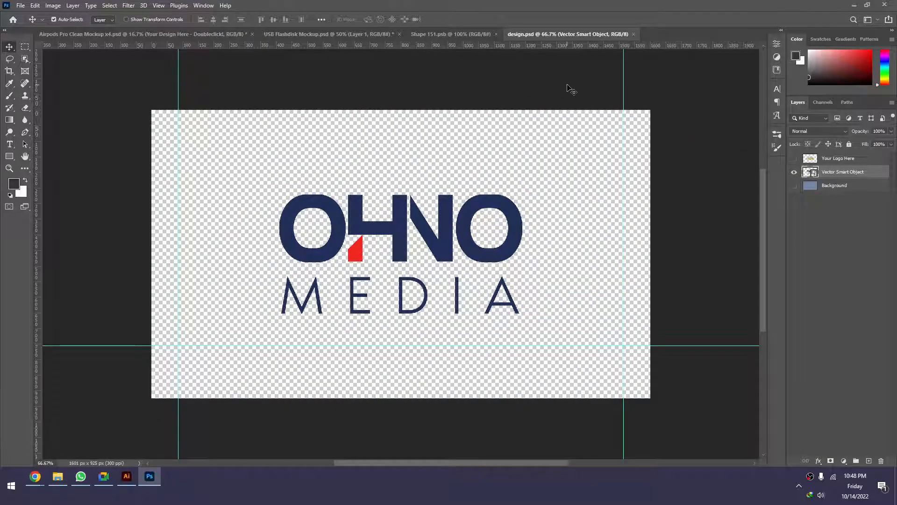
pyautogui.click(794, 172)
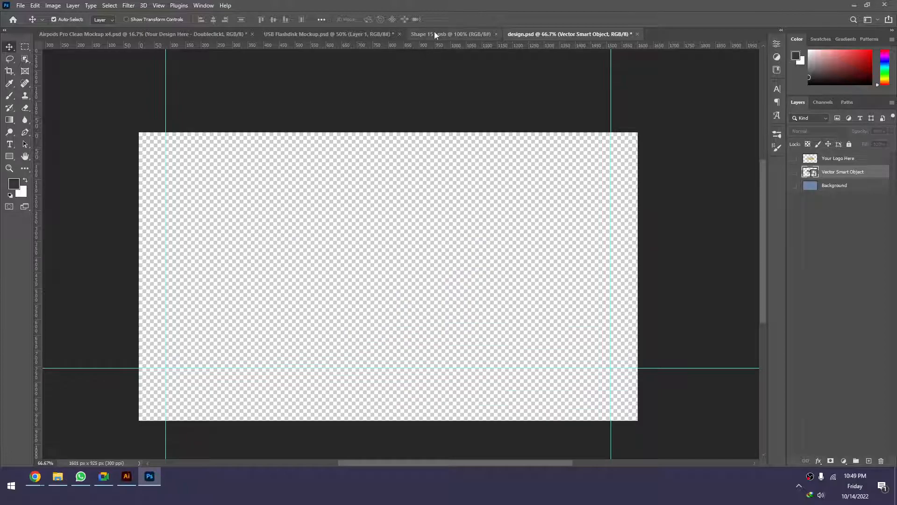
# Show the orange-and-purple and thin navy-and-red logos in Shape 151.psb and transfer all three upper logo layers into design.psd
pyautogui.click(450, 34)
pyautogui.click(795, 168)
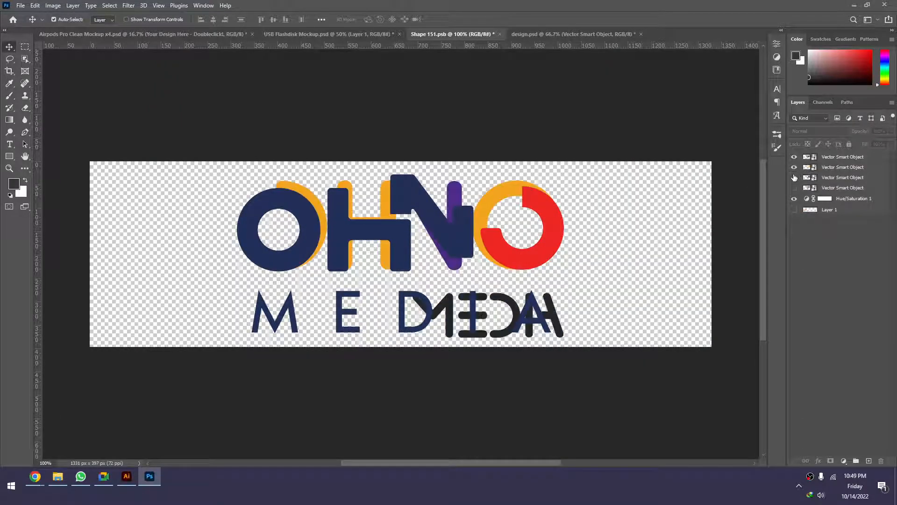
pyautogui.click(794, 178)
pyautogui.click(831, 177)
pyautogui.keyDown('shift'); pyautogui.click(839, 159); pyautogui.keyUp('shift')
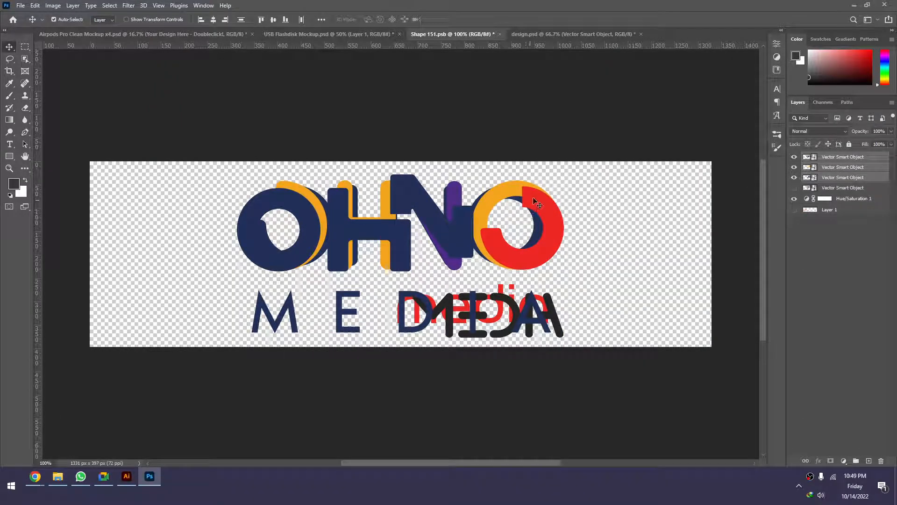
pyautogui.moveTo(537, 204); pyautogui.dragTo(462, 243)
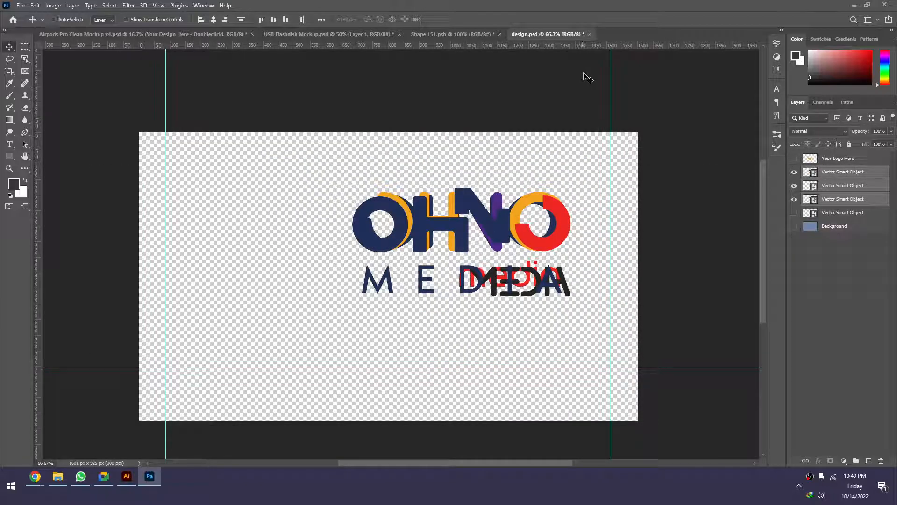
# Group the three transferred logos and center the group horizontally and vertically on the design.psd canvas
pyautogui.hotkey('ctrl', 'g')
pyautogui.hotkey('ctrl', 'a')
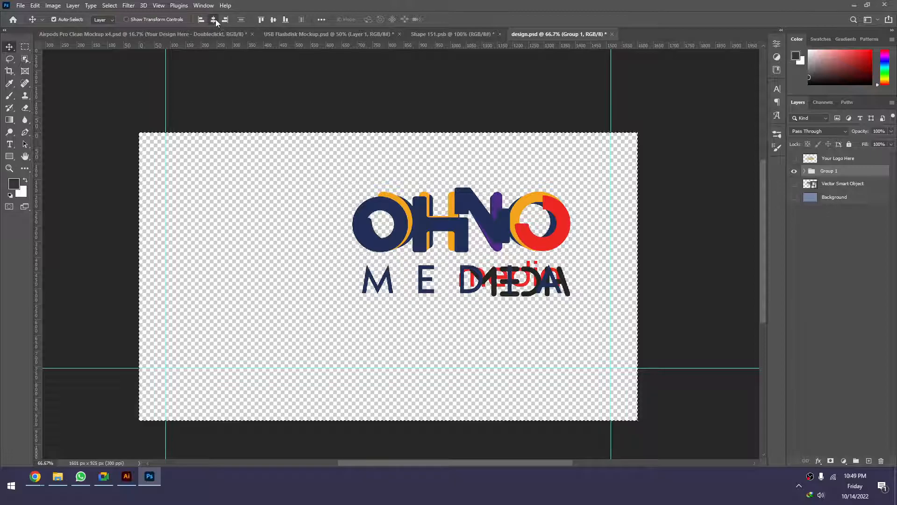
pyautogui.click(214, 21)
pyautogui.click(273, 20)
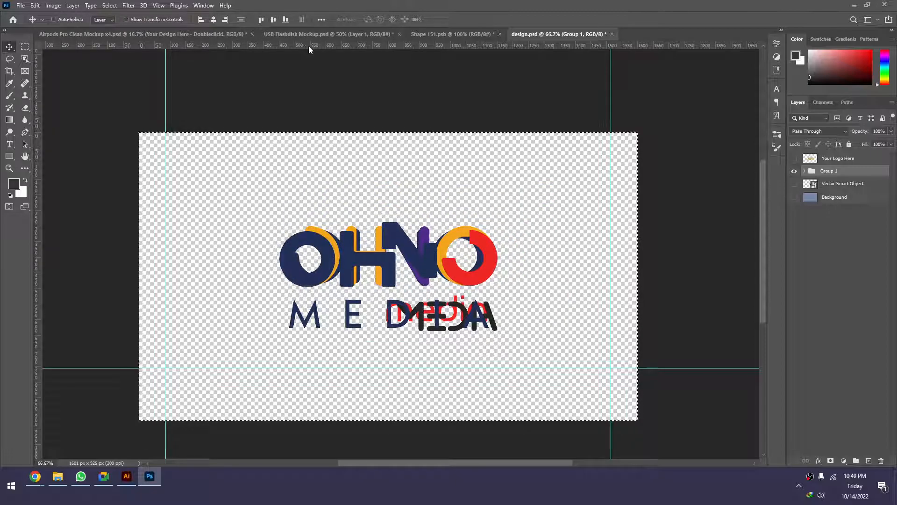
pyautogui.hotkey('ctrl', 'd')
# Enlarge the logo group slightly around its center, keeping its proportions
pyautogui.hotkey('ctrl', 't')
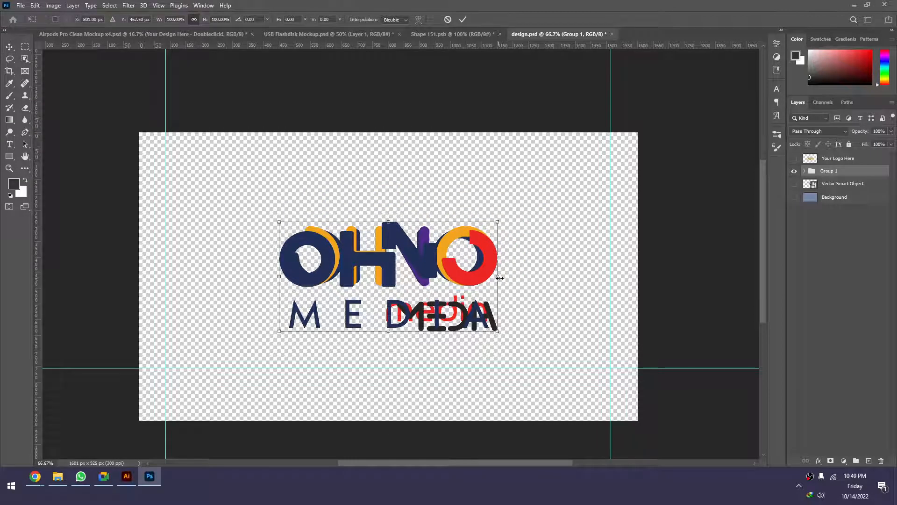
pyautogui.moveTo(500, 278); pyautogui.dragTo(548, 276)
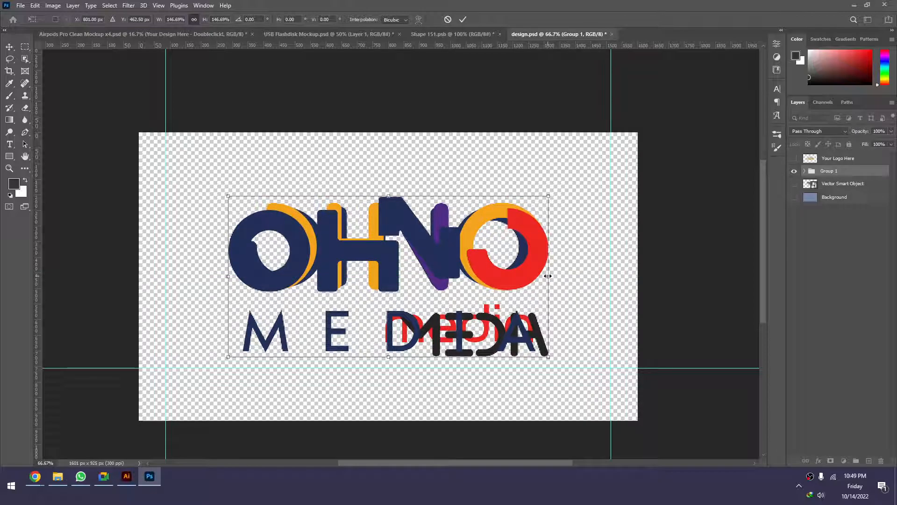
pyautogui.hotkey('ctrl', 'z')
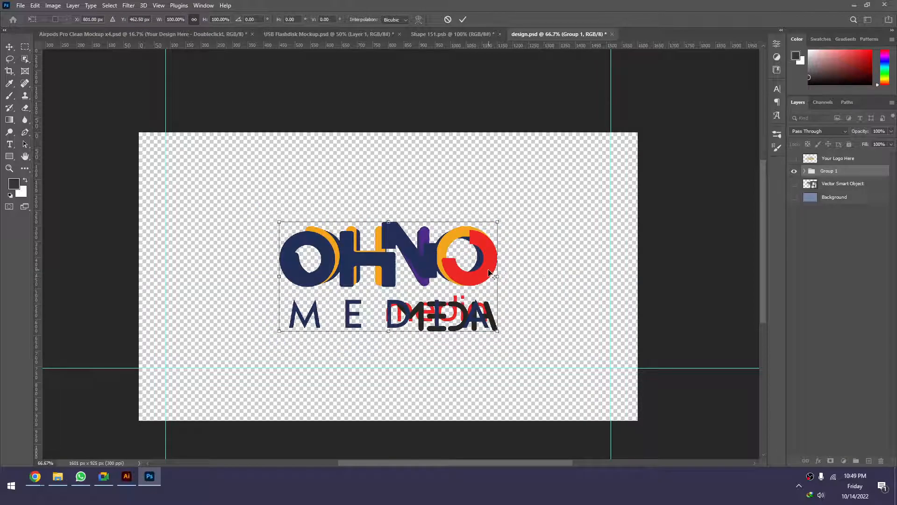
pyautogui.moveTo(495, 273)
pyautogui.mouseDown()
pyautogui.moveTo(521, 261)
pyautogui.moveTo(508, 273)
pyautogui.mouseUp()
pyautogui.press('Return')
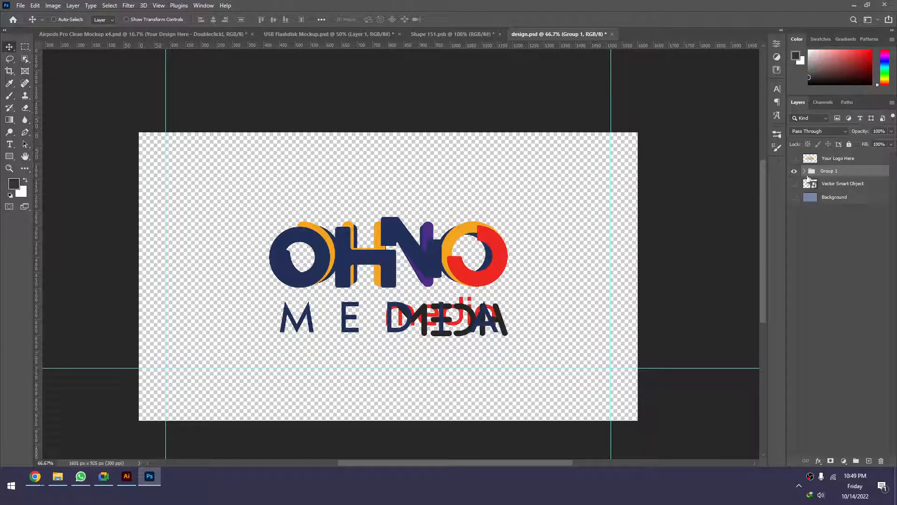
# Ungroup the logos, hide all but the thin navy logo with red "media" text, and save design.psd
pyautogui.hotkey('ctrl', 'shift', 'g')
pyautogui.click(833, 261)
pyautogui.click(794, 185)
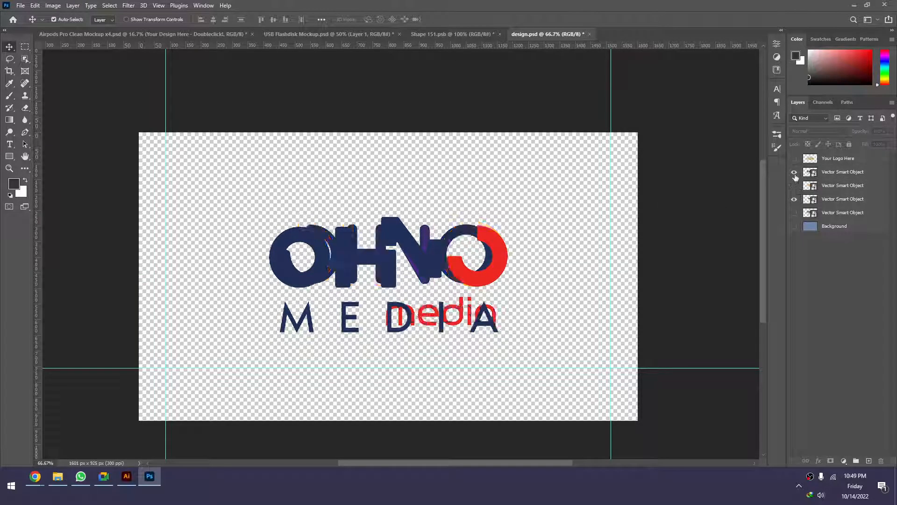
pyautogui.click(795, 172)
pyautogui.hotkey('ctrl', 's')
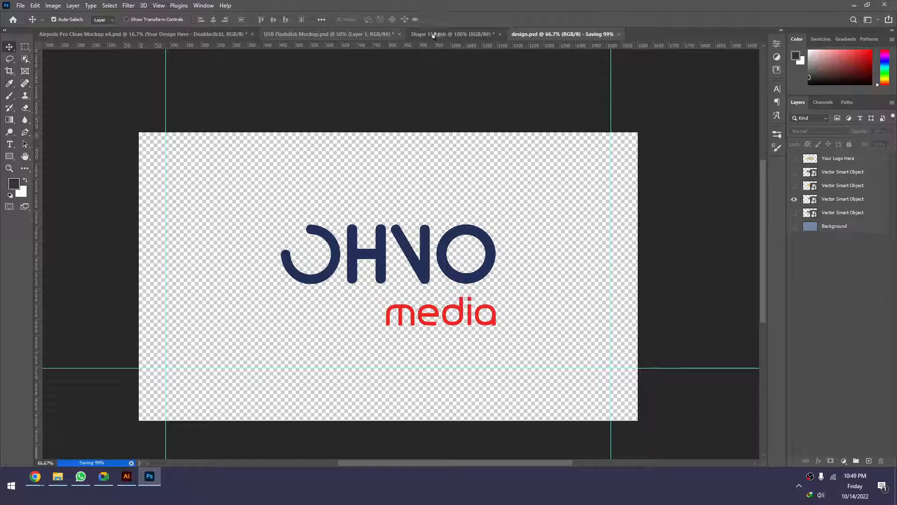
# Close Shape 151.psb and USB Flashdisk Mockup.psd without saving, and return to the AirPods mockup document
pyautogui.click(433, 35)
pyautogui.click(500, 34)
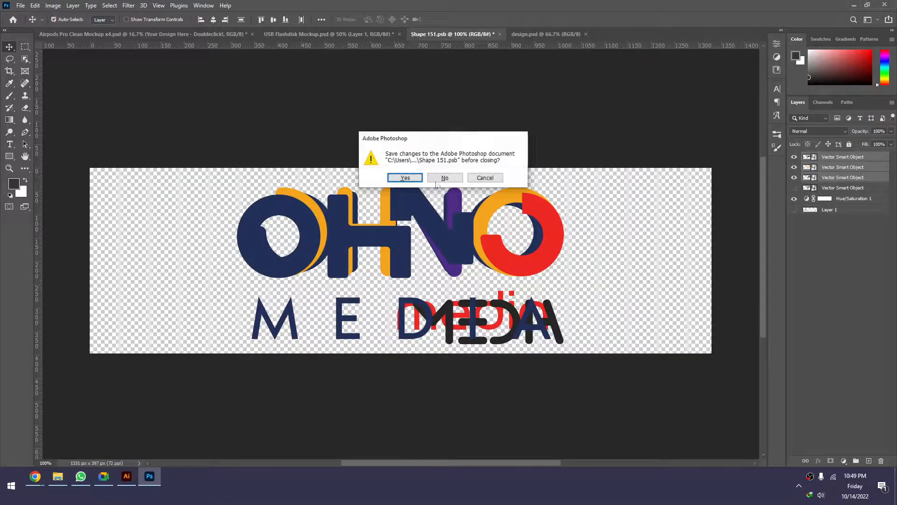
pyautogui.click(443, 178)
pyautogui.click(363, 34)
pyautogui.click(399, 34)
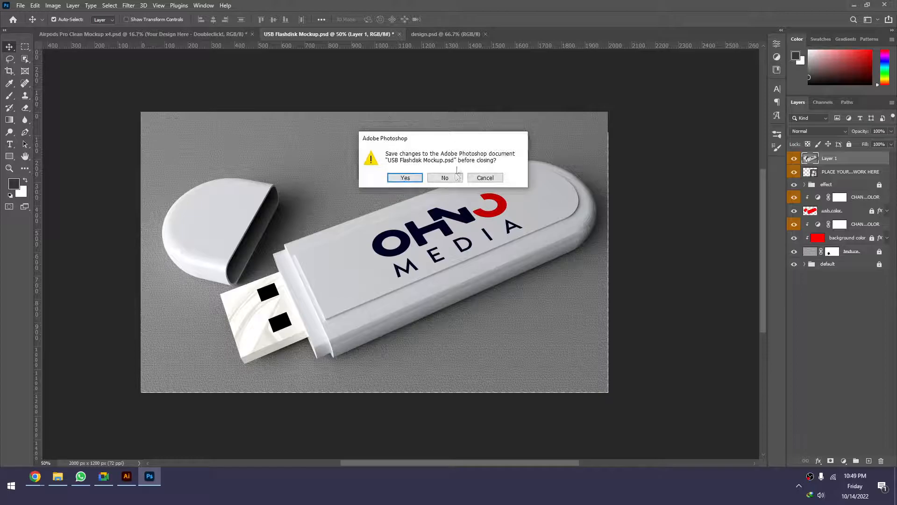
pyautogui.click(445, 177)
pyautogui.click(195, 33)
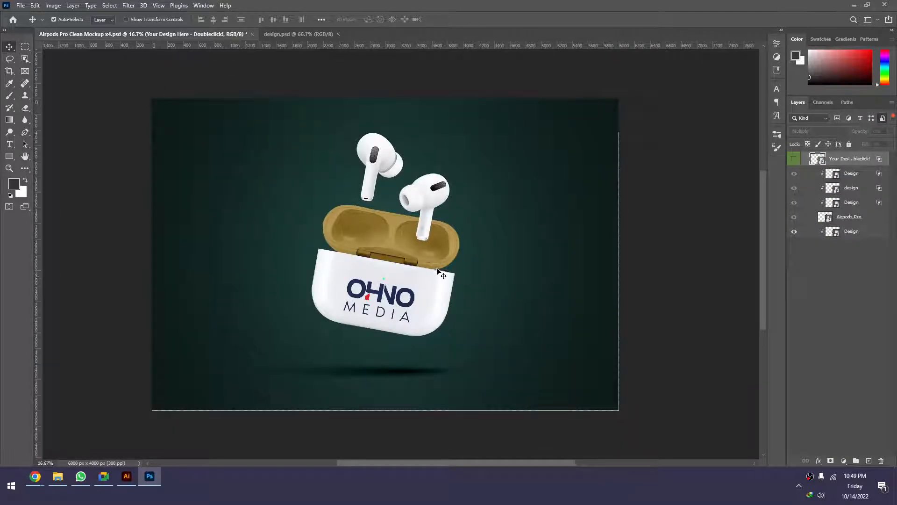
# Turn off the layer filter and delete the old merged image layer from the AirPods mockup
pyautogui.click(882, 119)
pyautogui.click(811, 174)
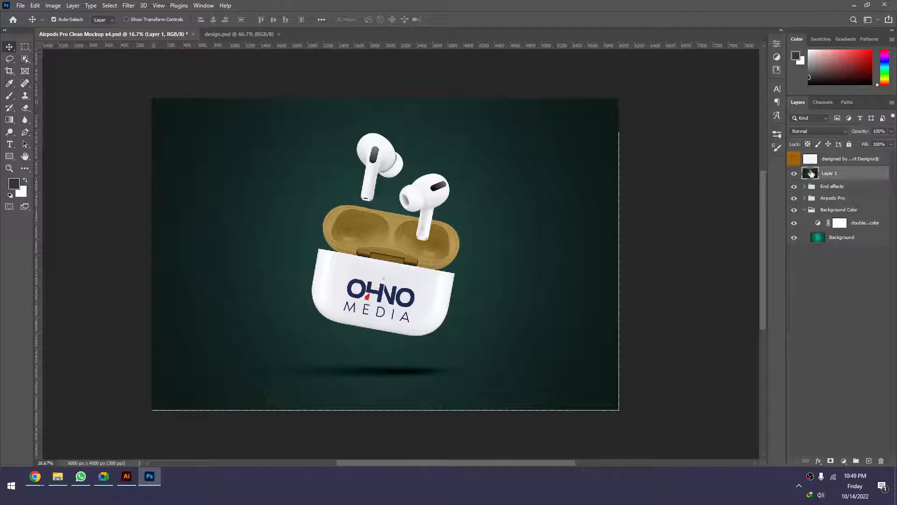
pyautogui.press('Delete')
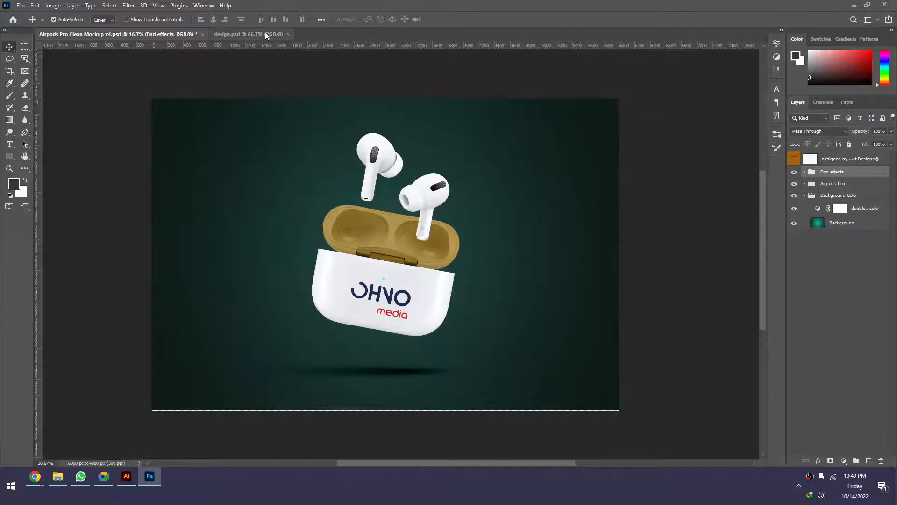
# Scale the thin navy logo in design.psd to about 53.9% around its center, save it, and return to the AirPods mockup
pyautogui.click(247, 34)
pyautogui.click(446, 269)
pyautogui.hotkey('ctrl', 't')
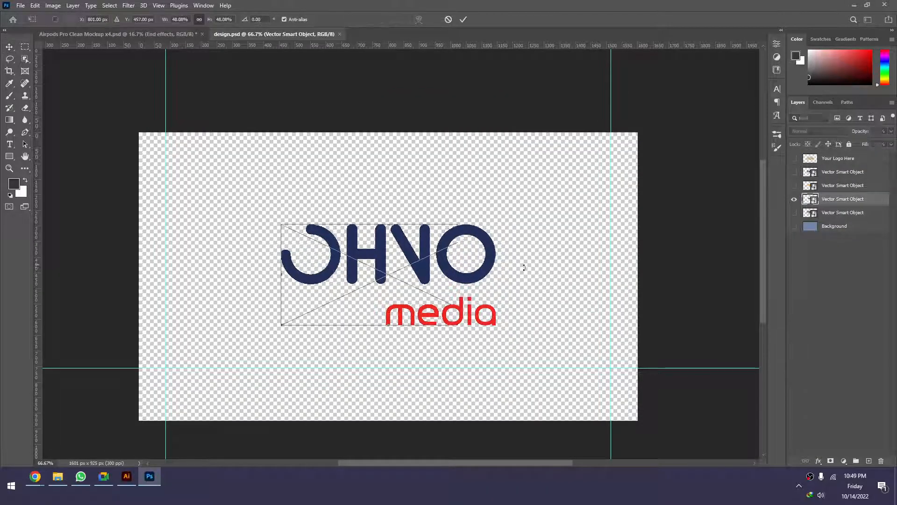
pyautogui.moveTo(496, 275); pyautogui.dragTo(509, 275)
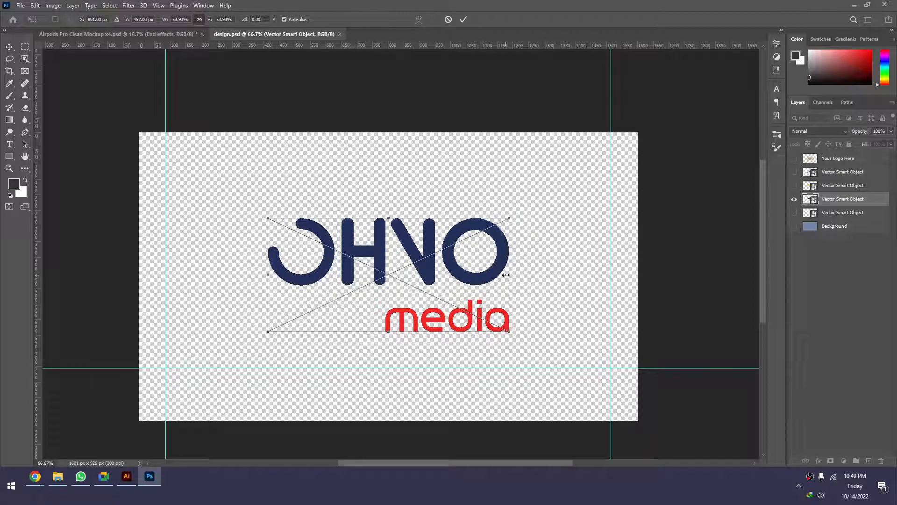
pyautogui.press('Return')
pyautogui.hotkey('ctrl', 's')
pyautogui.click(171, 34)
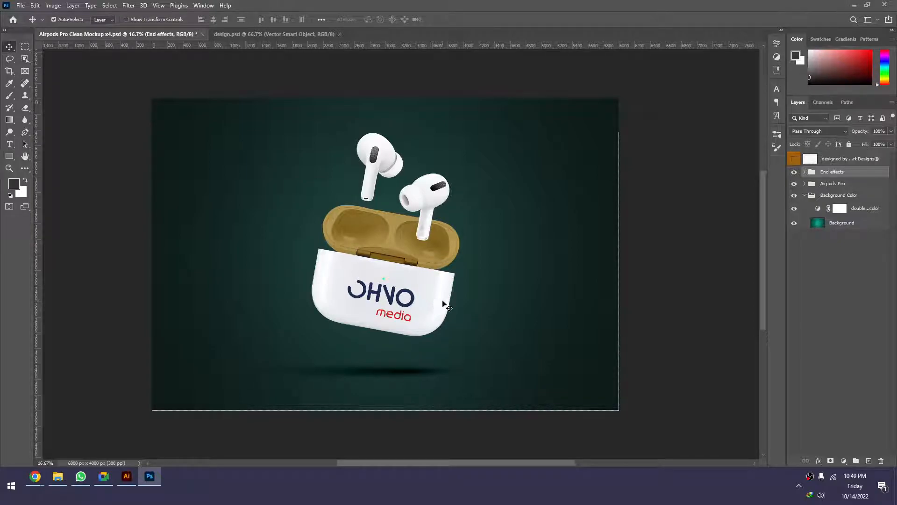
# Shift the mockup background to dark blue by setting its Hue/Saturation hue to about +23
pyautogui.doubleClick(823, 213)
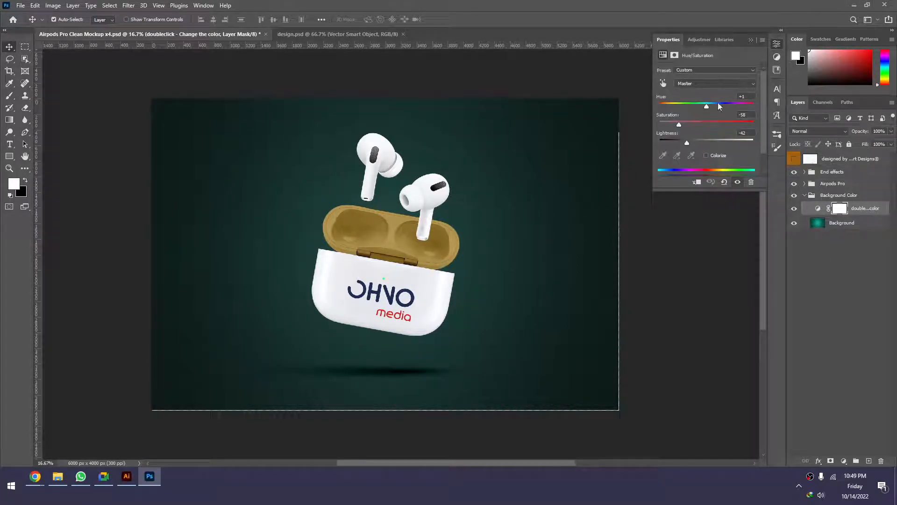
pyautogui.moveTo(710, 107); pyautogui.dragTo(713, 108)
pyautogui.click(806, 301)
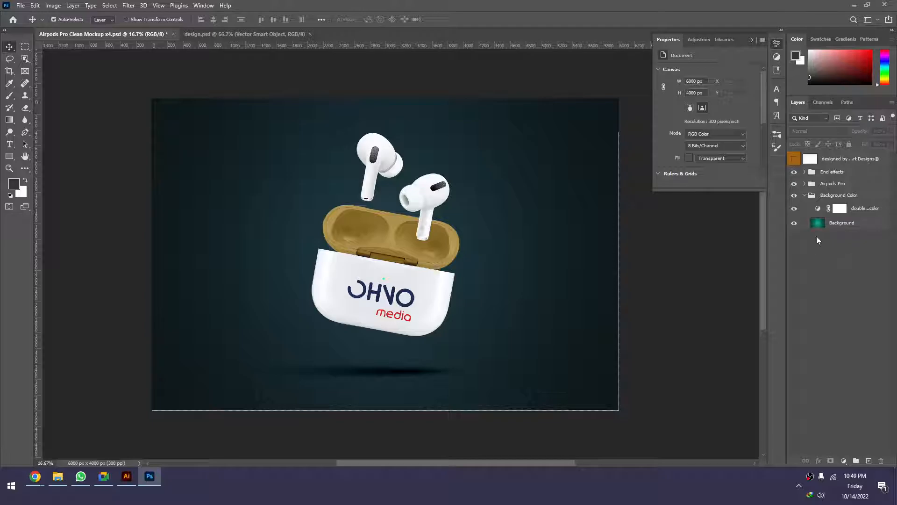
# Stamp all visible mockup layers into a new layer and transfer it into the Illustrator logo document
pyautogui.hotkey('alt', 'shift', 'ctrl', 'w')
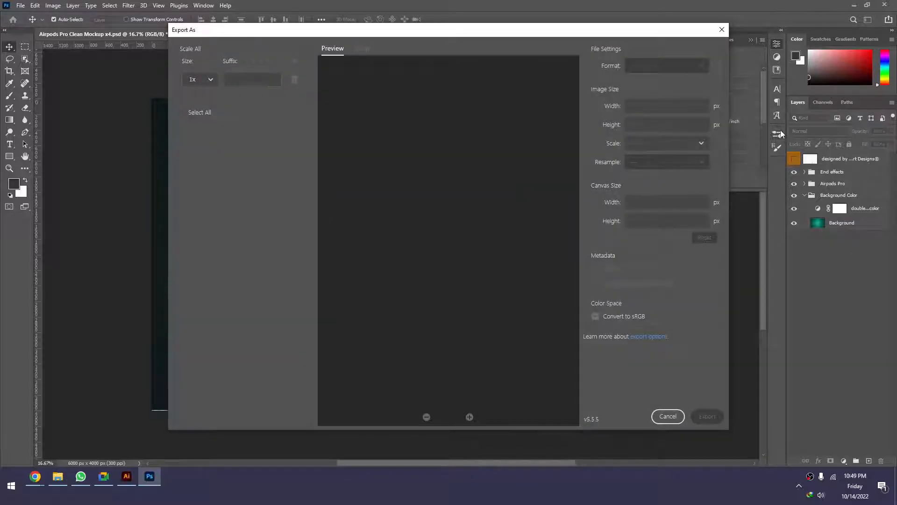
pyautogui.press('Escape')
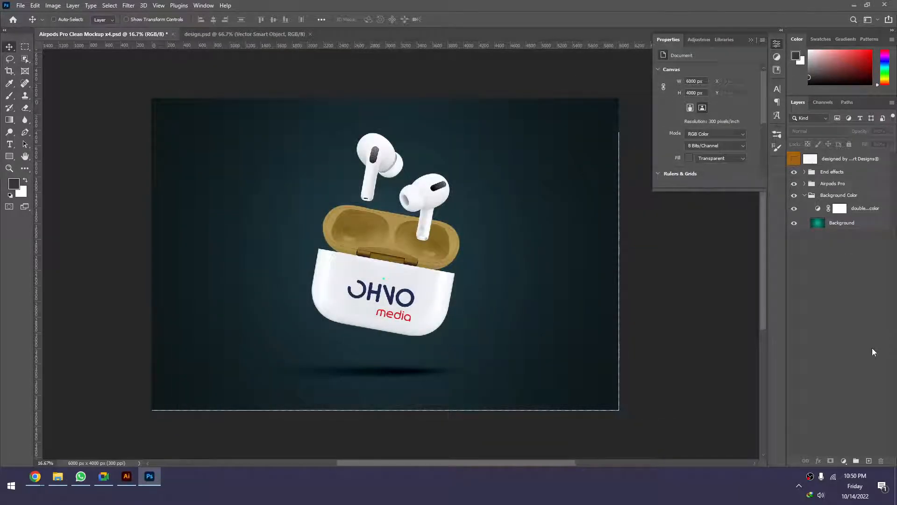
pyautogui.hotkey('ctrl', 'shift', 'alt', 'e')
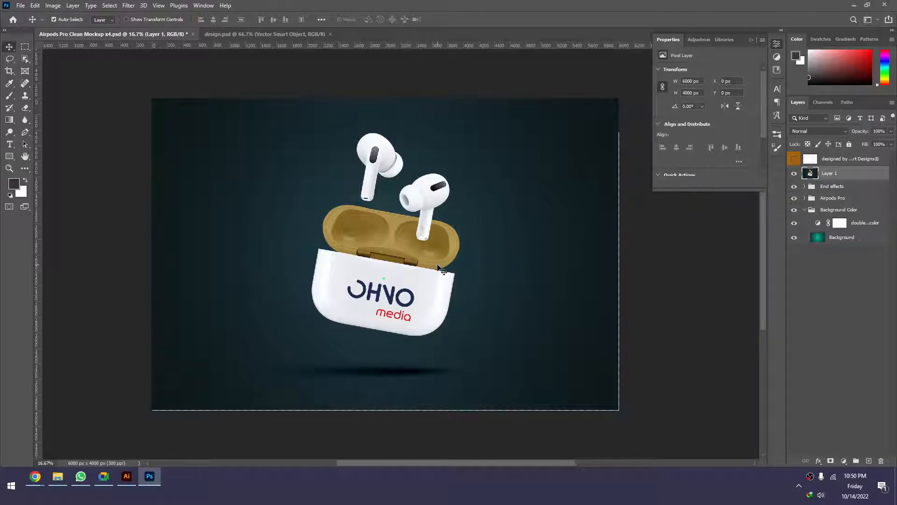
pyautogui.moveTo(439, 269); pyautogui.dragTo(316, 292)
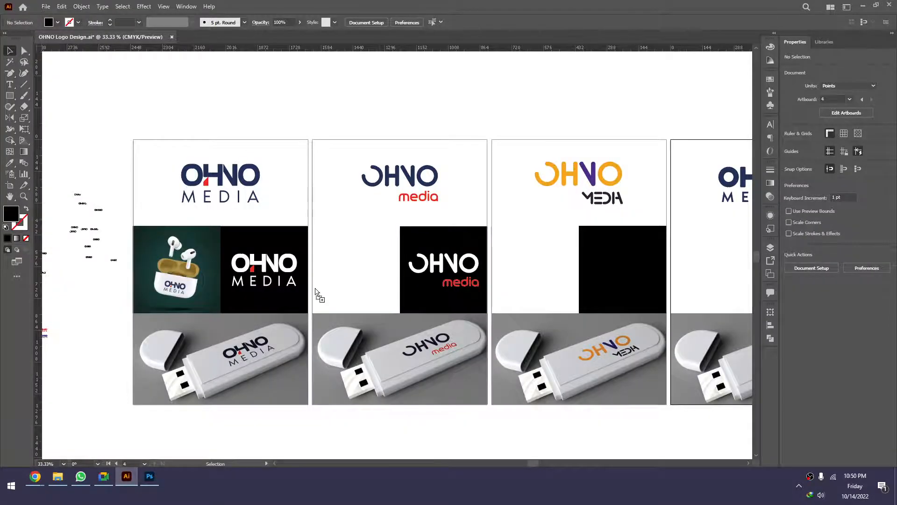
pyautogui.moveTo(383, 275); pyautogui.dragTo(384, 275)
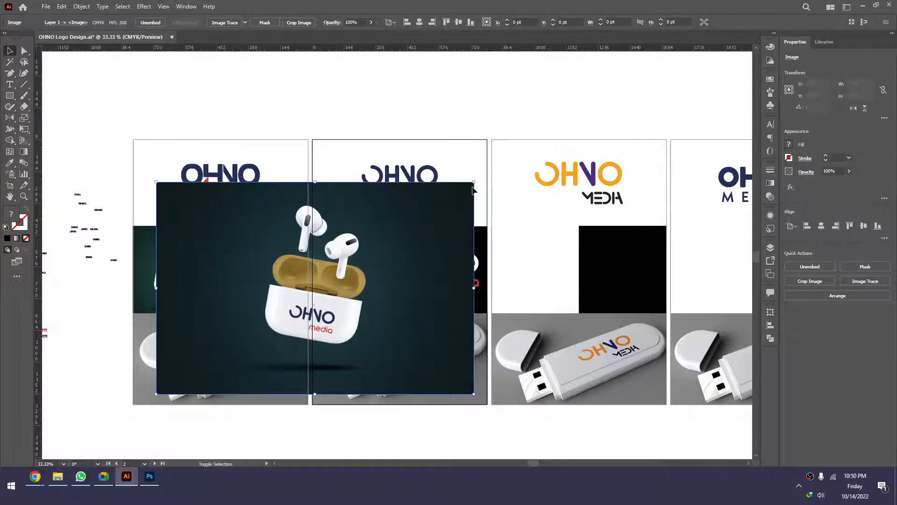
# Shrink the AirPods image to about 708 pt wide, send it behind the second artboard's empty square tile, and clip it to that tile
pyautogui.moveTo(472, 181); pyautogui.dragTo(310, 297)
pyautogui.moveTo(268, 355); pyautogui.dragTo(373, 279)
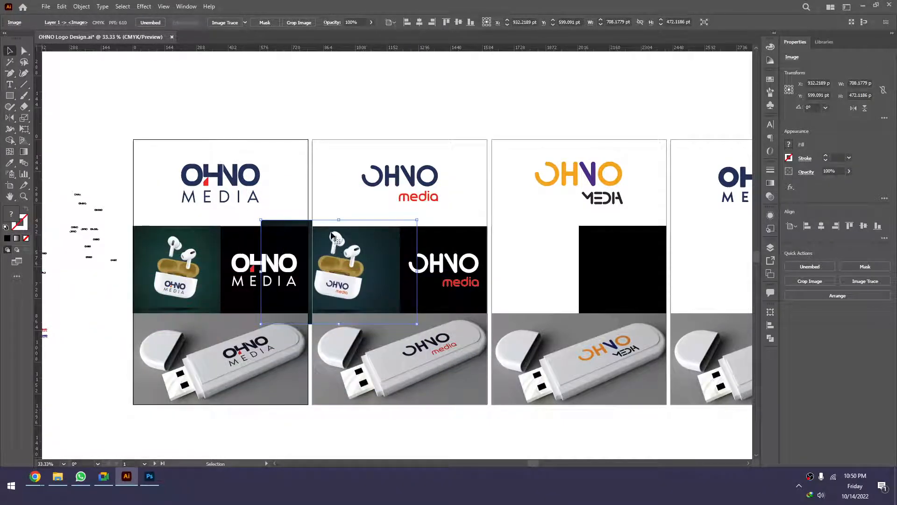
pyautogui.keyDown('shift'); pyautogui.click(314, 254); pyautogui.keyUp('shift')
pyautogui.rightClick(351, 256)
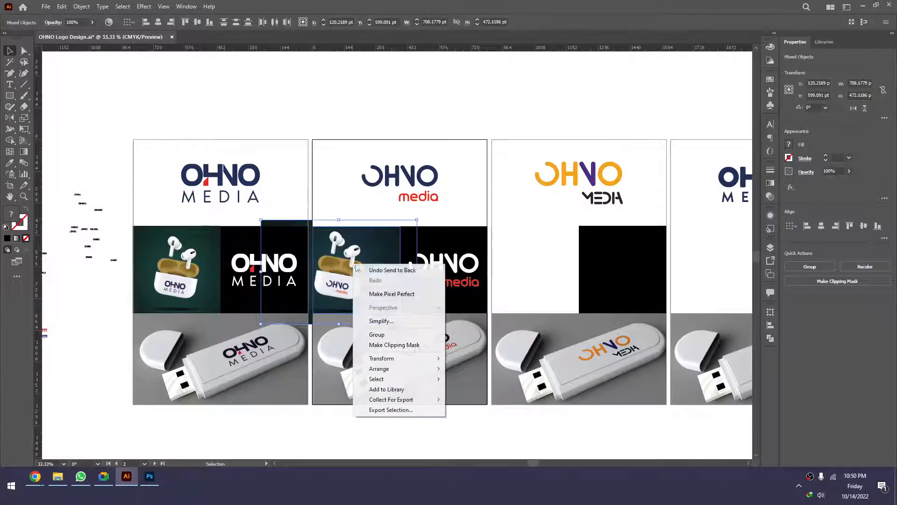
pyautogui.click(380, 343)
# Reposition the AirPods image inside the second artboard's clipping mask so the case sits centered in the tile
pyautogui.doubleClick(380, 261)
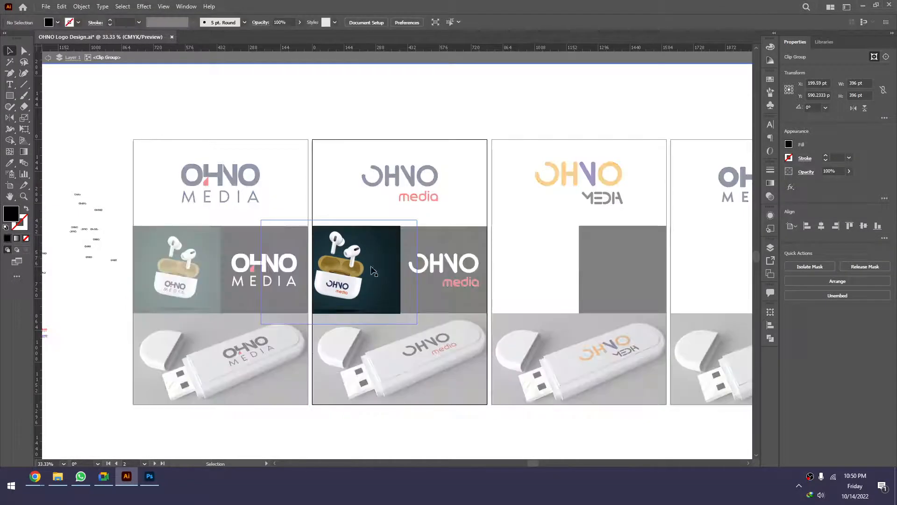
pyautogui.moveTo(351, 273); pyautogui.dragTo(385, 261)
pyautogui.doubleClick(503, 136)
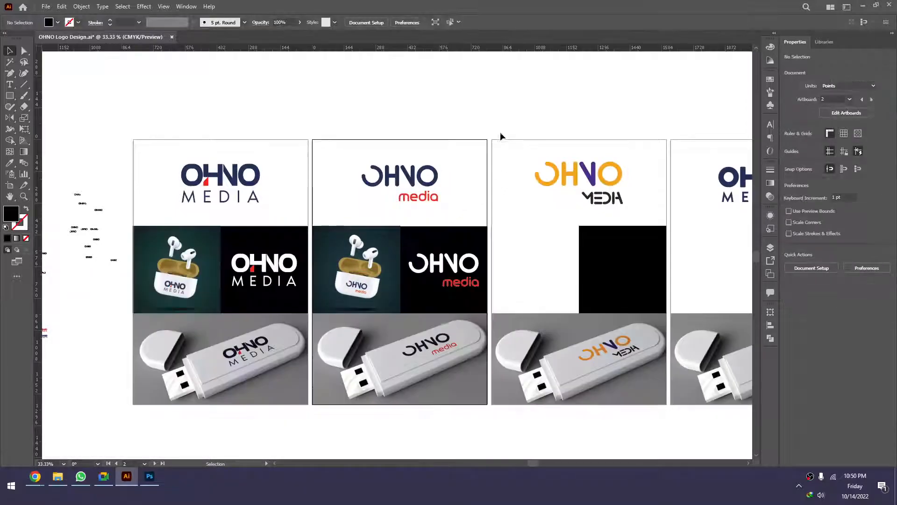
# Fill the empty square tiles on the third and fourth artboards with the red sampled from the fourth logo
pyautogui.moveTo(437, 312); pyautogui.dragTo(341, 277)
pyautogui.click(473, 236)
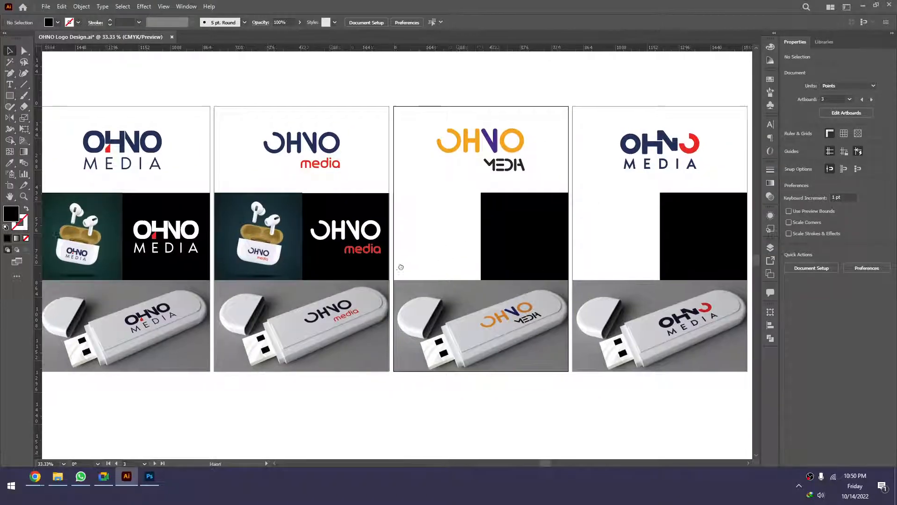
pyautogui.hscroll(2, 412, 234)
pyautogui.click(427, 196)
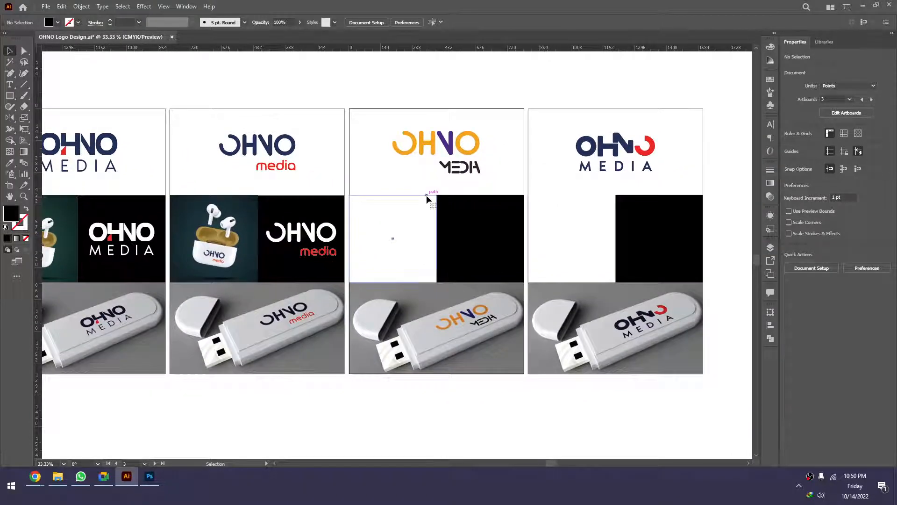
pyautogui.keyDown('shift'); pyautogui.click(529, 232); pyautogui.keyUp('shift')
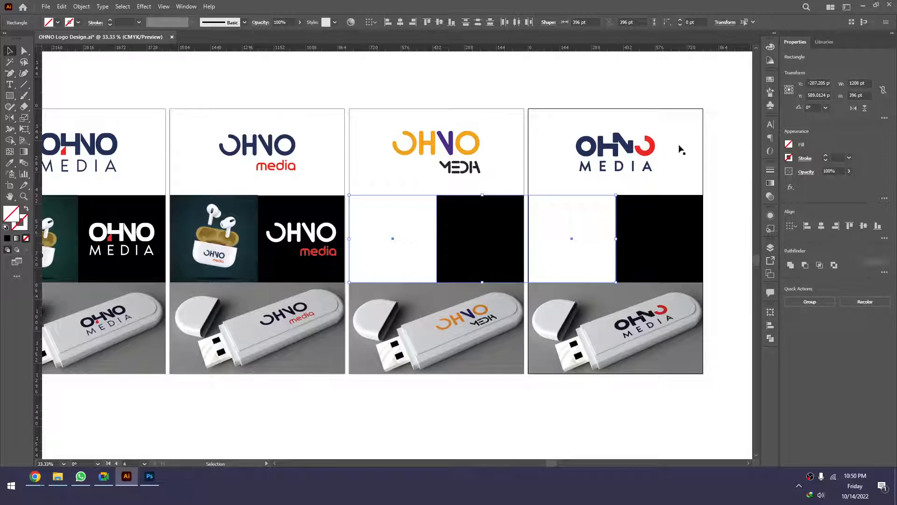
pyautogui.press('i')
pyautogui.click(650, 145)
pyautogui.press('v')
pyautogui.click(598, 84)
pyautogui.press('space')
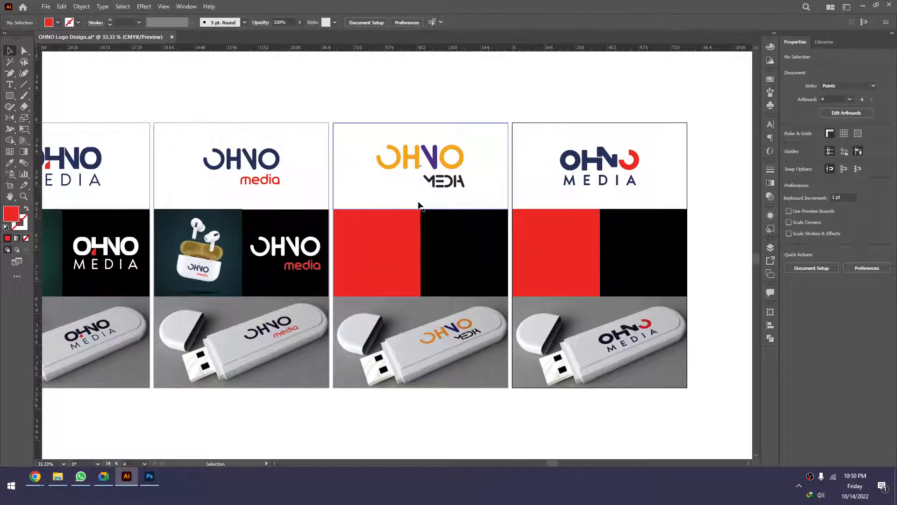
# Switch to Photoshop and, in design.psd, hide the navy logo and show the orange and purple one
pyautogui.hotkey('alt', 'Tab')
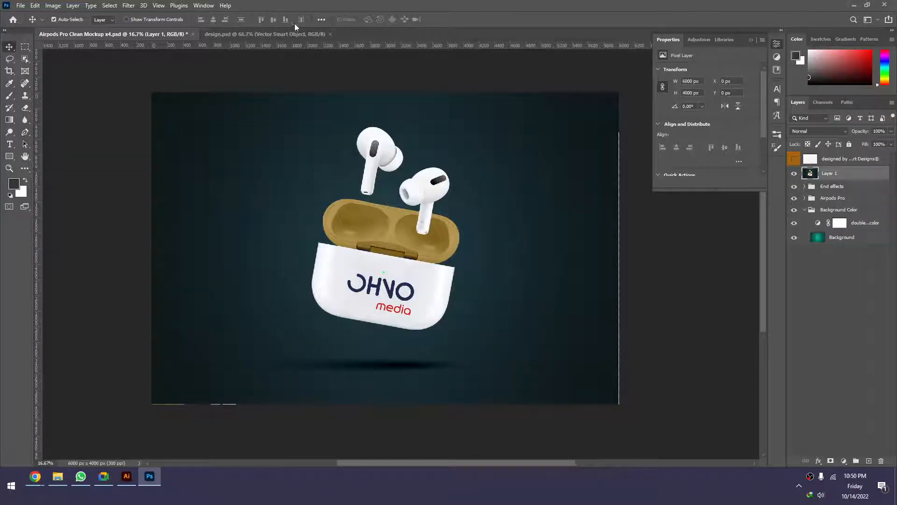
pyautogui.click(296, 34)
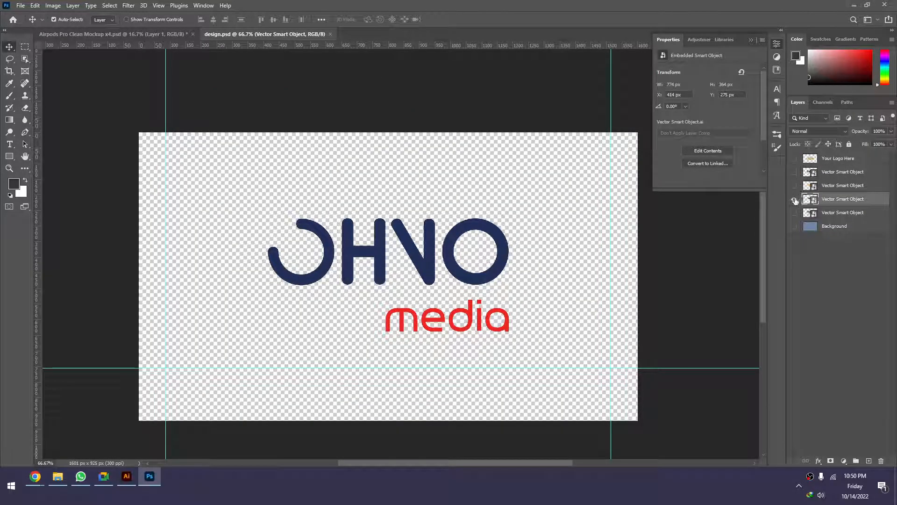
pyautogui.click(794, 199)
pyautogui.click(793, 185)
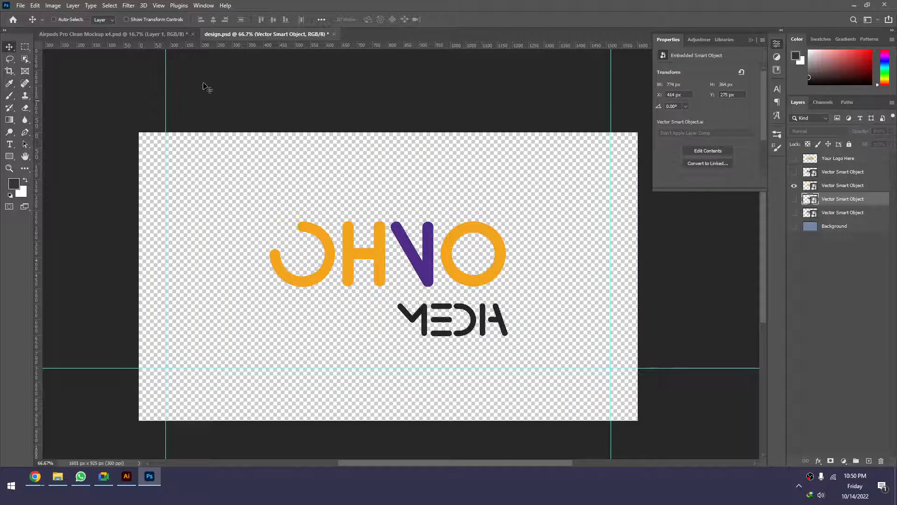
# Delete the merged image layer from the AirPods mockup, save design.psd, and return to the mockup
pyautogui.click(163, 33)
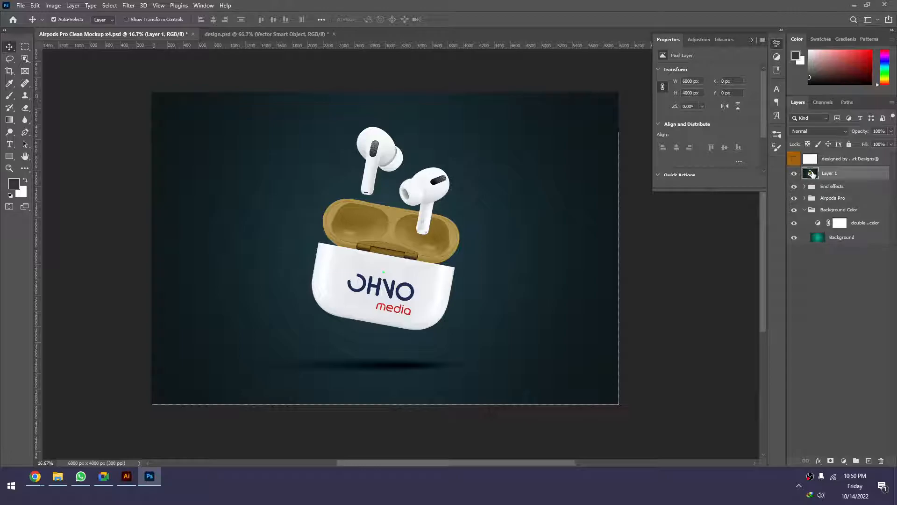
pyautogui.press('Delete')
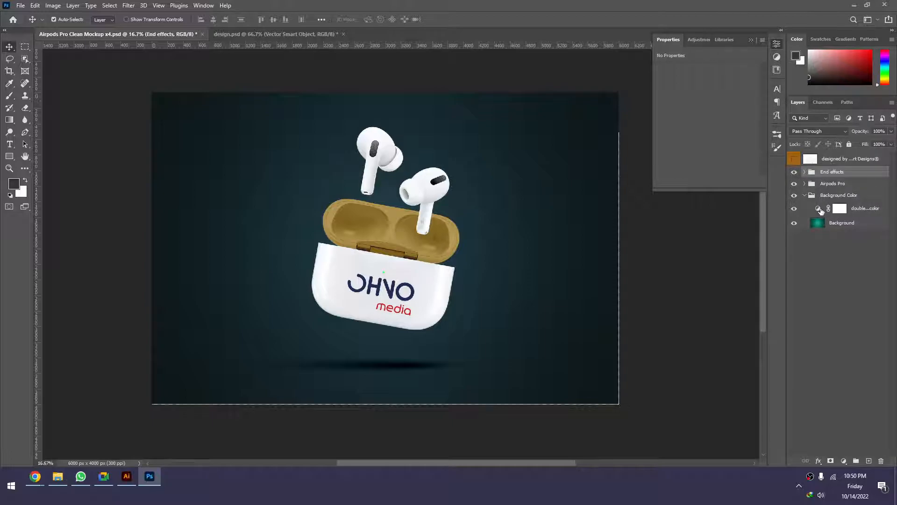
pyautogui.click(821, 210)
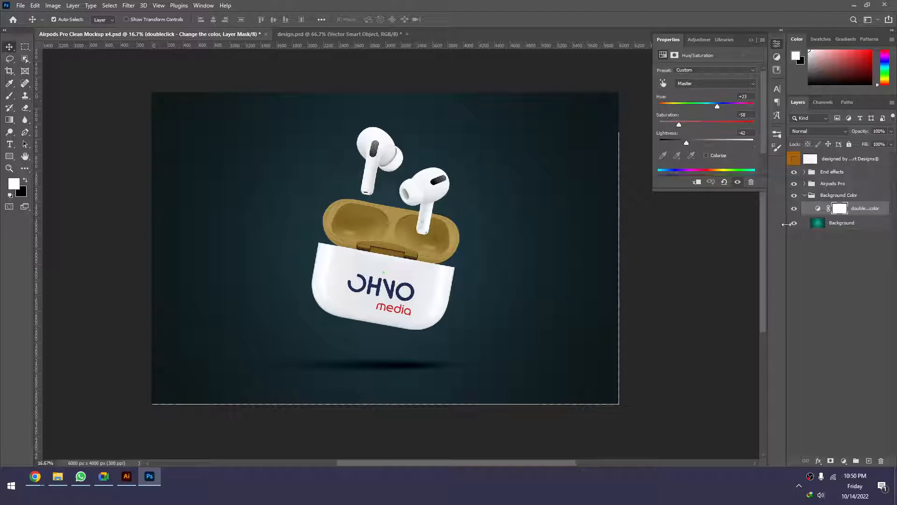
pyautogui.click(363, 34)
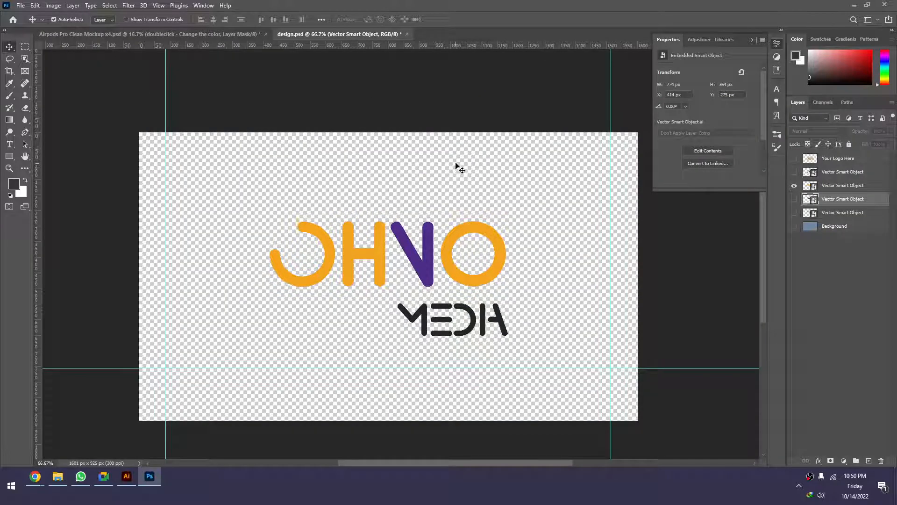
pyautogui.click(230, 34)
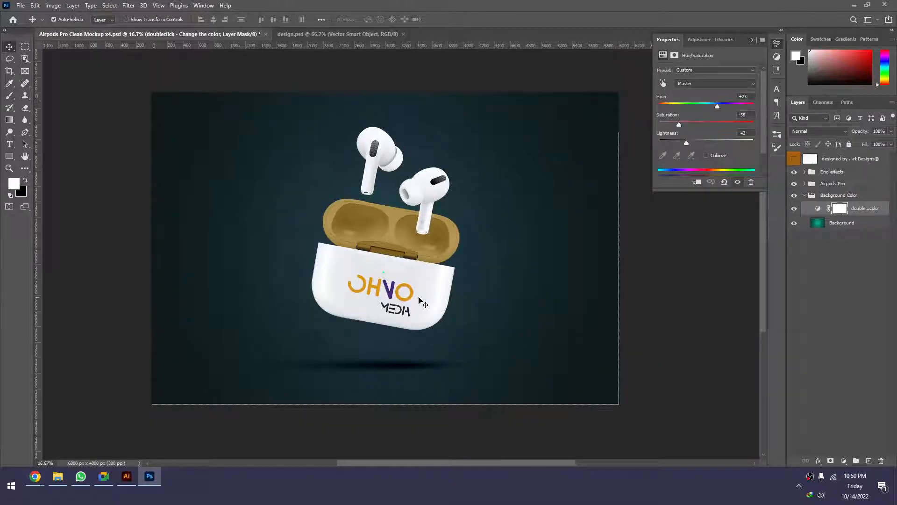
# Change the mockup background to dark brown by setting its Hue/Saturation hue to -156
pyautogui.click(818, 209)
pyautogui.moveTo(718, 107); pyautogui.dragTo(668, 107)
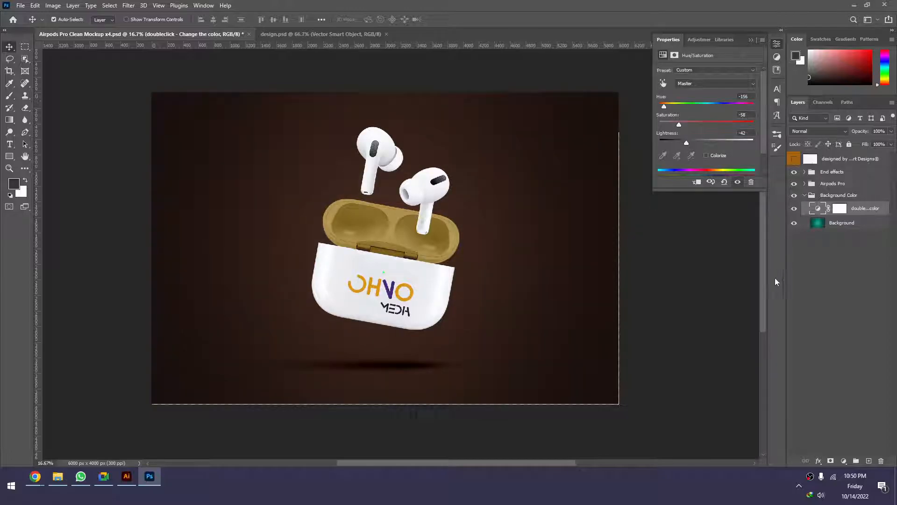
pyautogui.click(723, 282)
# Stamp the brown AirPods mockup into a new merged layer and transfer it onto the third Illustrator artboard
pyautogui.hotkey('ctrl', 'alt', 'shift', 's')
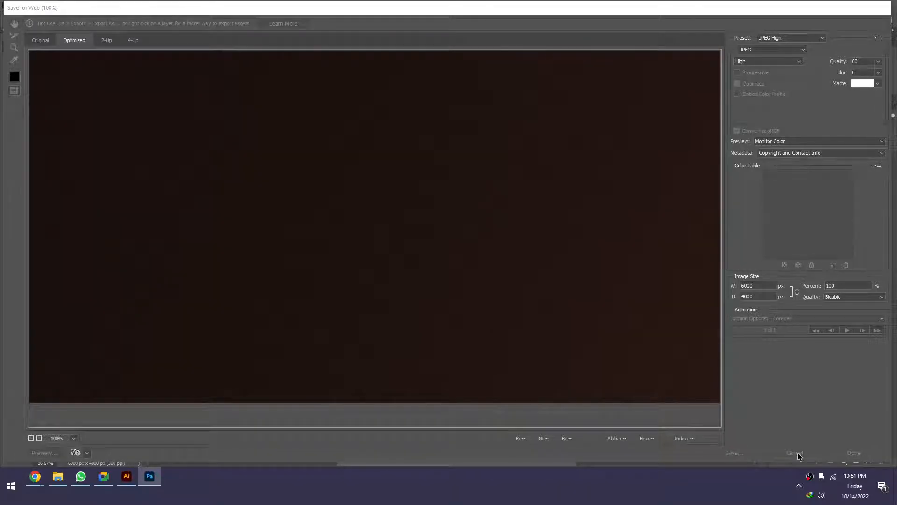
pyautogui.click(798, 453)
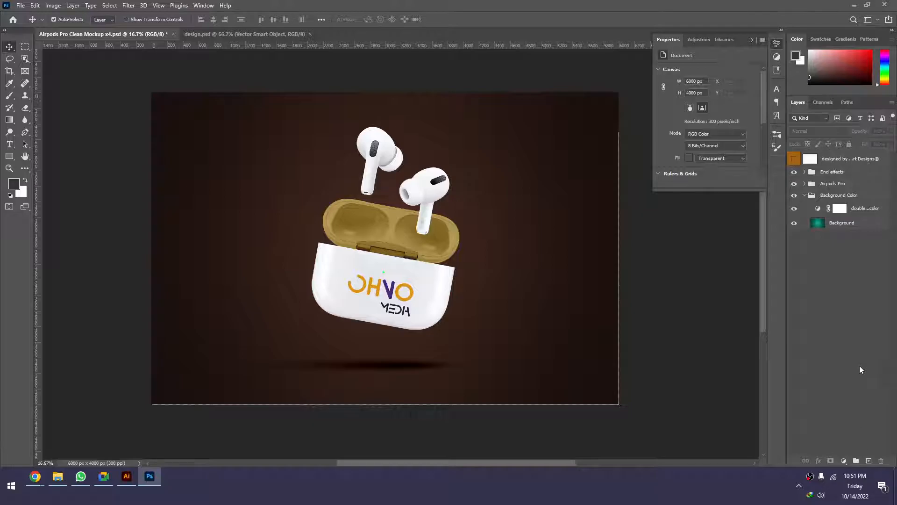
pyautogui.hotkey('ctrl', 'shift', 'alt', 'e')
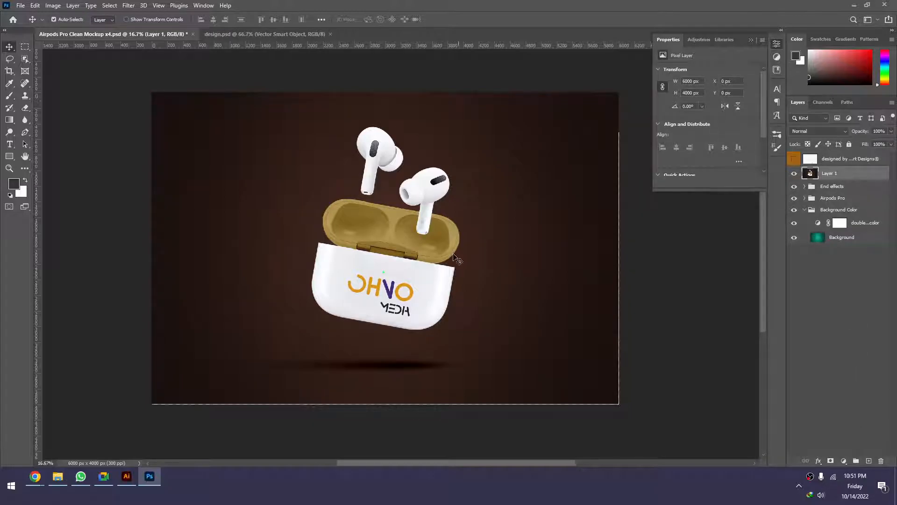
pyautogui.moveTo(457, 258); pyautogui.dragTo(433, 293)
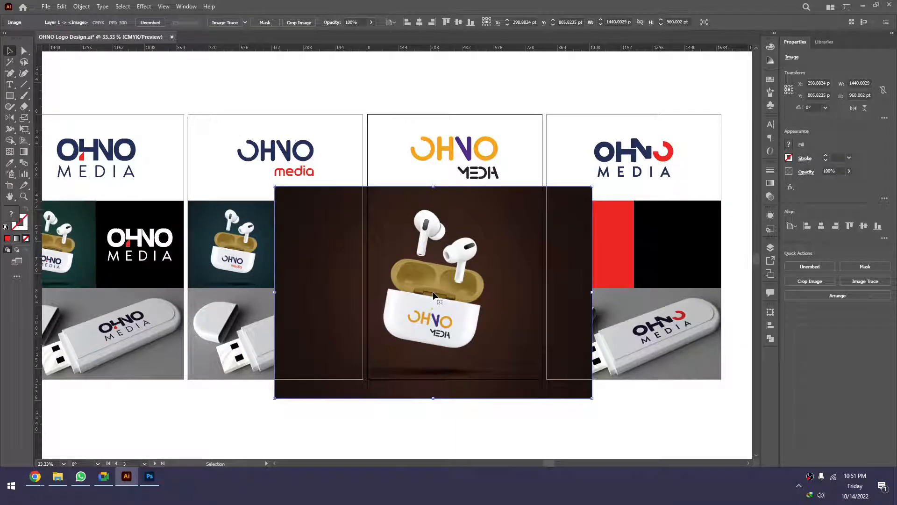
# Send the brown AirPods image to the back and clip it to the third artboard's red square tile
pyautogui.hotkey('ctrl', 'shift', '[')
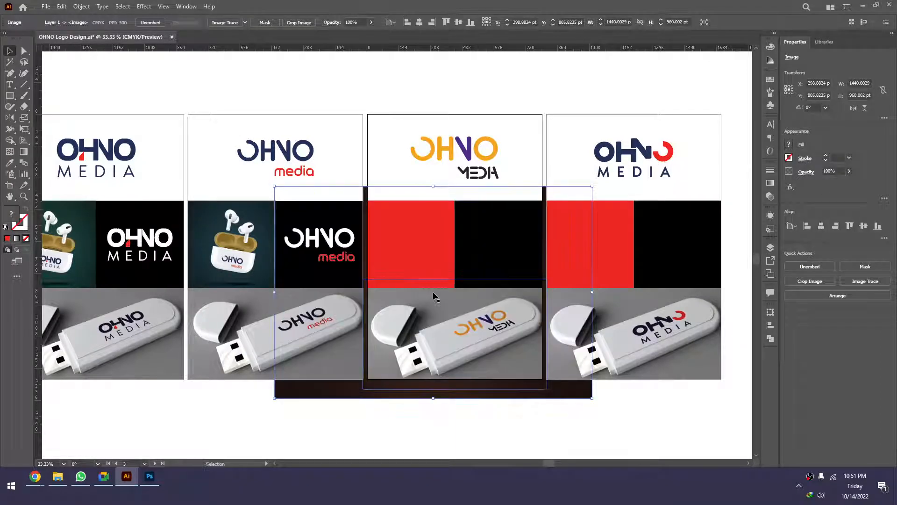
pyautogui.keyDown('shift'); pyautogui.click(412, 246); pyautogui.keyUp('shift')
pyautogui.rightClick(414, 247)
pyautogui.click(446, 326)
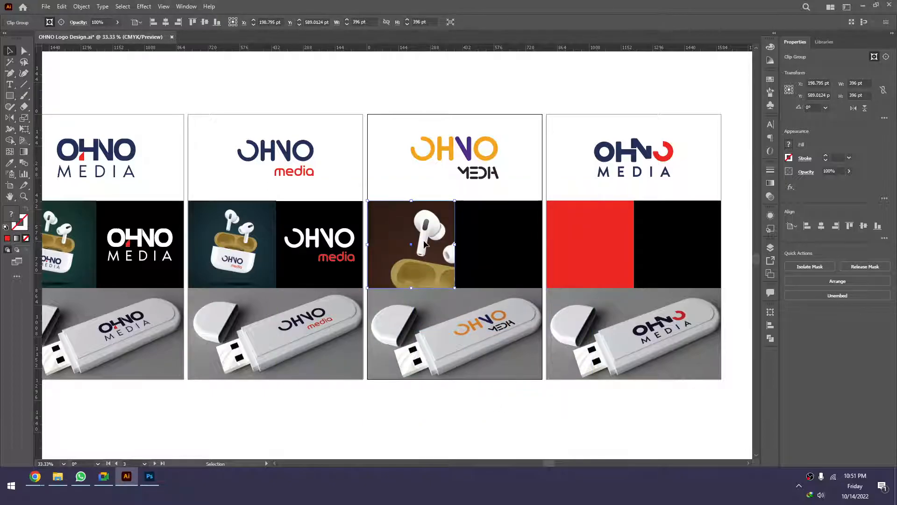
# Scale down the clipped brown AirPods image and position it so the whole case and earbuds fit the third artboard's square tile
pyautogui.doubleClick(537, 218)
pyautogui.click(465, 238)
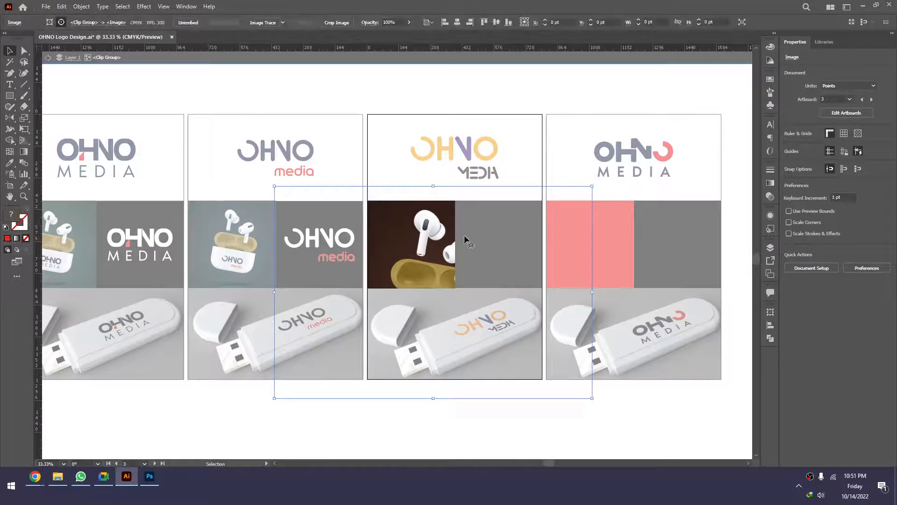
pyautogui.moveTo(592, 185); pyautogui.dragTo(423, 299)
pyautogui.moveTo(359, 338); pyautogui.dragTo(433, 224)
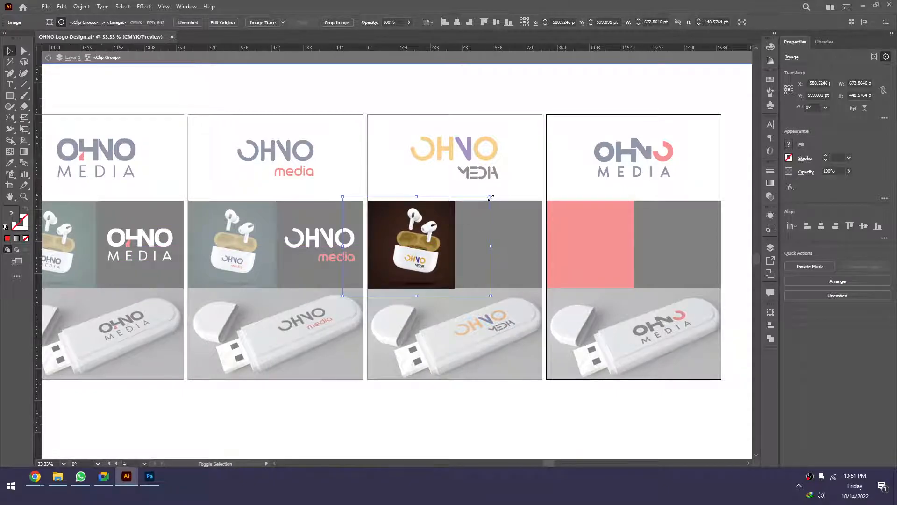
pyautogui.moveTo(492, 198); pyautogui.dragTo(478, 206)
pyautogui.moveTo(431, 233); pyautogui.dragTo(435, 229)
pyautogui.doubleClick(416, 191)
pyautogui.moveTo(514, 228); pyautogui.dragTo(416, 231)
pyautogui.click(416, 231)
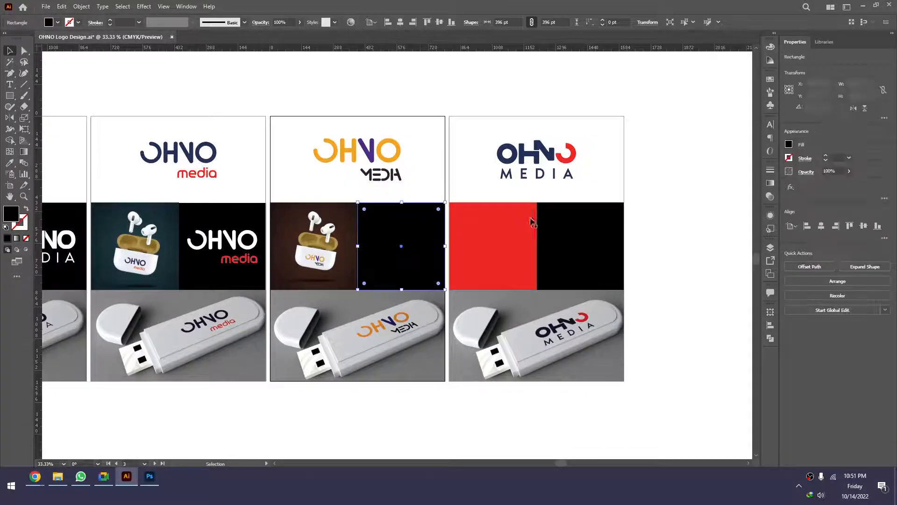
pyautogui.moveTo(533, 223); pyautogui.dragTo(506, 219)
pyautogui.click(502, 220)
pyautogui.hotkey('alt', 'Tab')
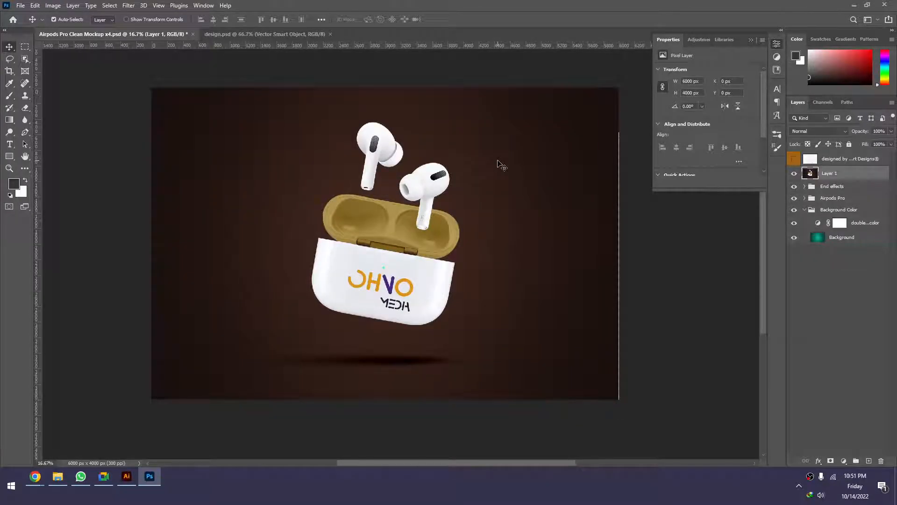
pyautogui.hotkey('alt', 'Tab')
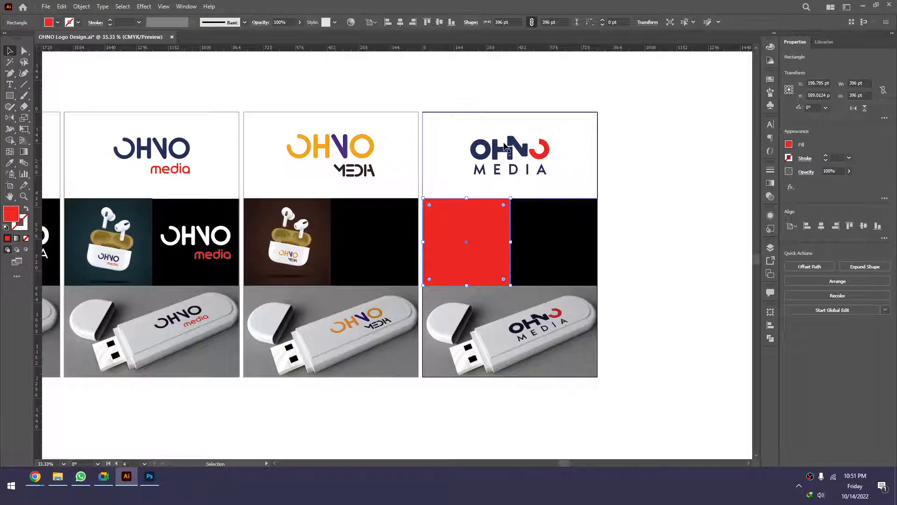
pyautogui.click(505, 146)
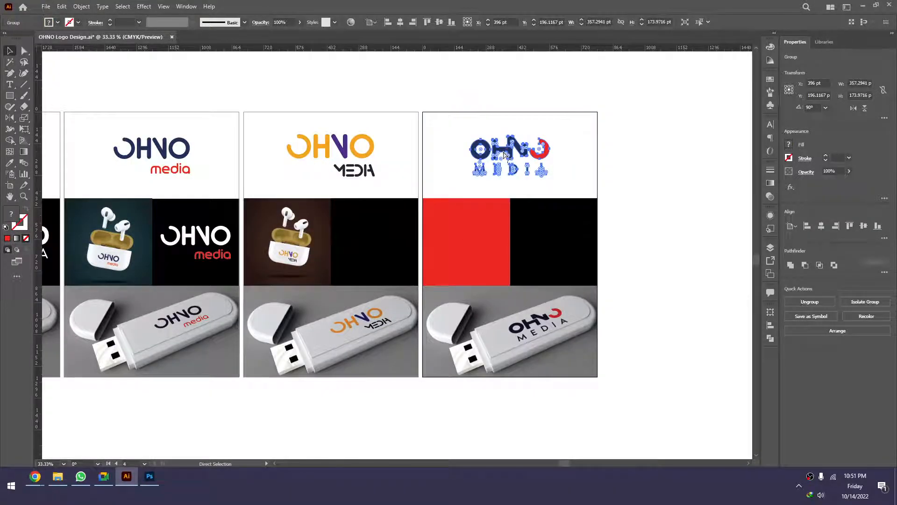
# Switch to Photoshop, show only the navy logo with the red lowercase "media" in design.psd, and save it
pyautogui.hotkey('alt', 'Tab')
pyautogui.click(275, 34)
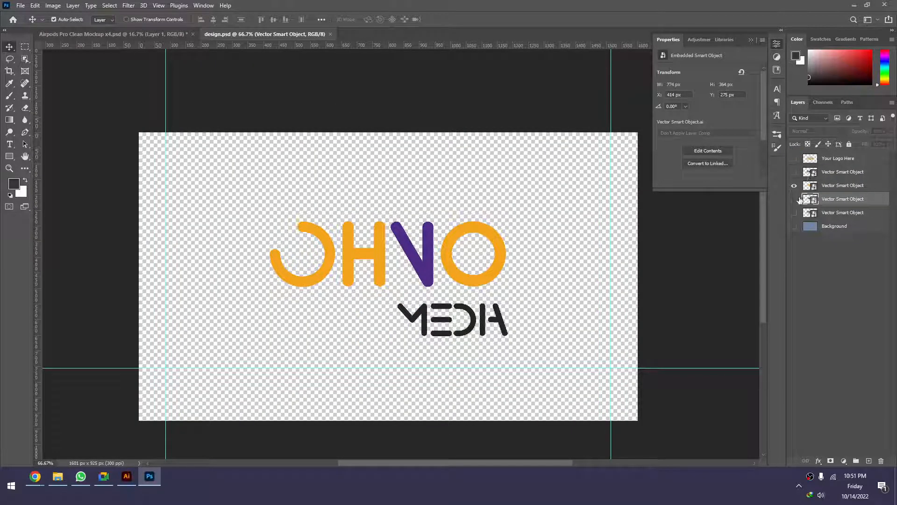
pyautogui.keyDown('alt'); pyautogui.click(795, 199); pyautogui.keyUp('alt')
pyautogui.hotkey('ctrl', 's')
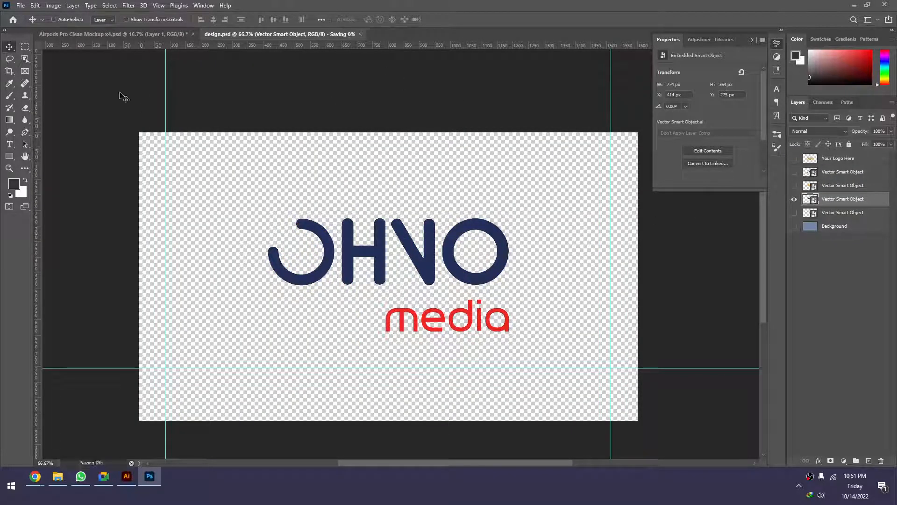
# Return to the AirPods mockup and delete its merged image layer, Layer 1
pyautogui.click(141, 36)
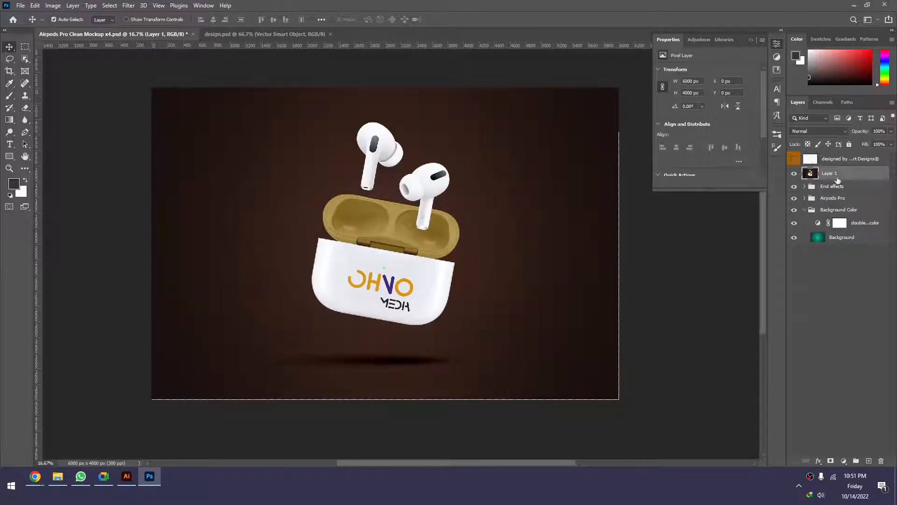
pyautogui.press('Delete')
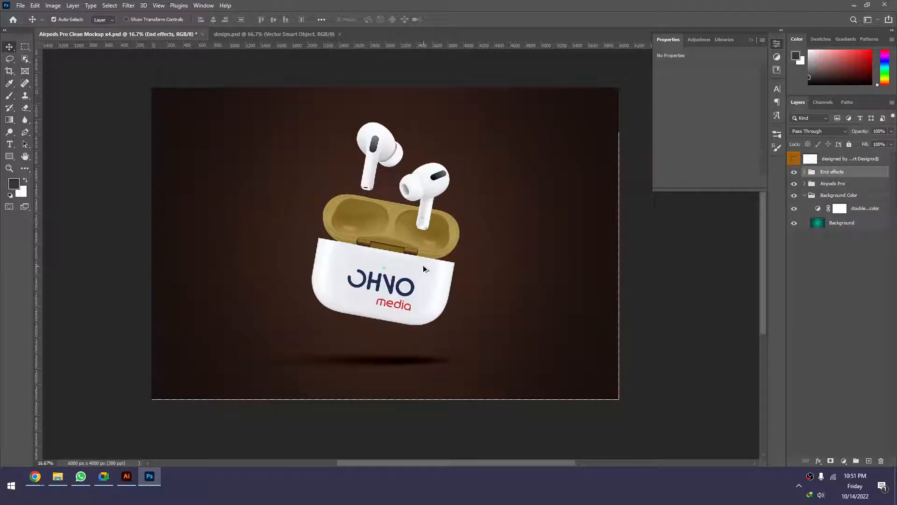
pyautogui.hotkey('ctrl', 'alt', 'shift', 's')
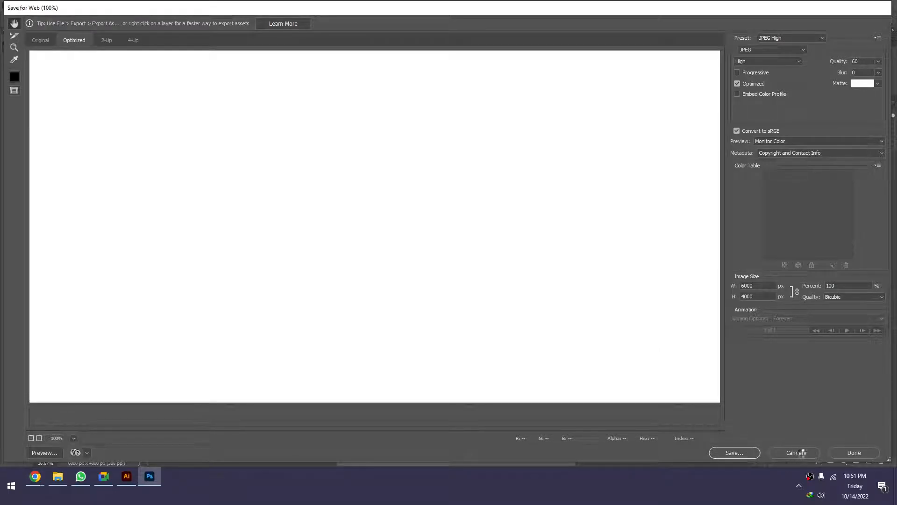
pyautogui.click(802, 453)
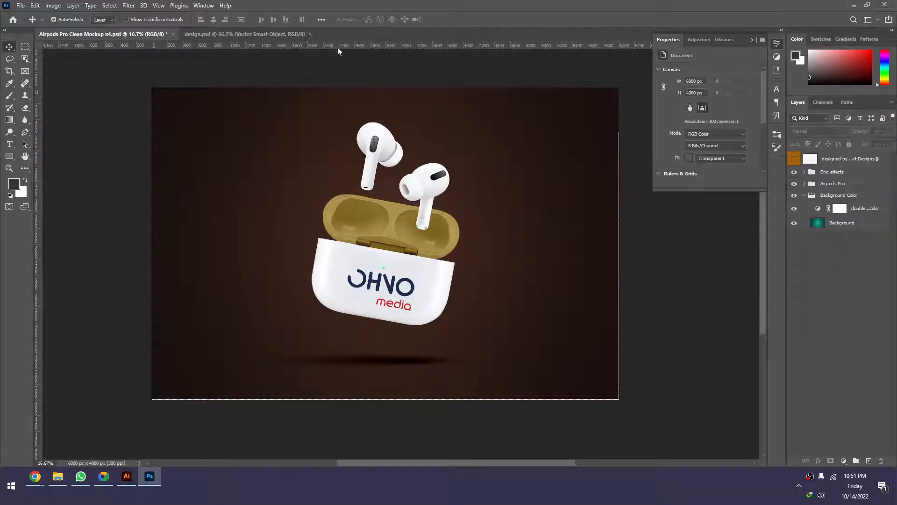
# Show only the fourth variant's navy logo with the red final O in design.psd, save it, and return to the AirPods mockup
pyautogui.click(268, 33)
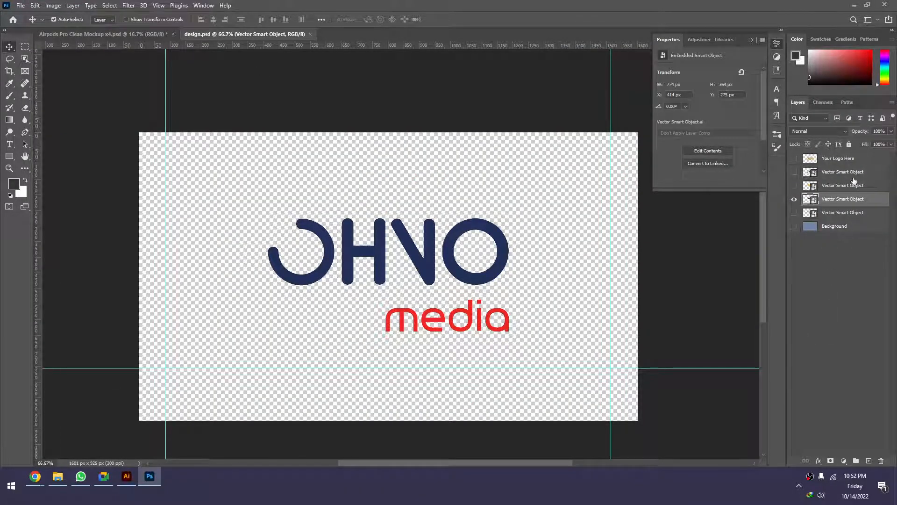
pyautogui.click(794, 172)
pyautogui.click(794, 199)
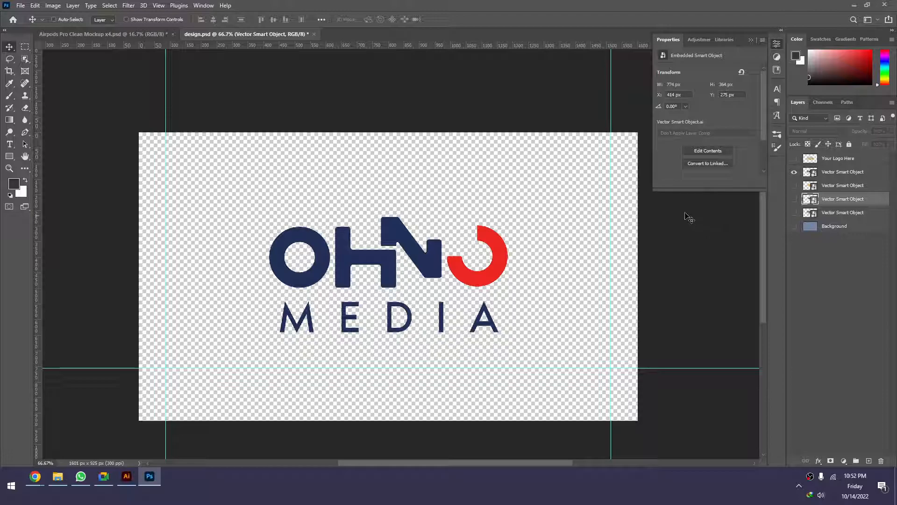
pyautogui.hotkey('ctrl', 's')
pyautogui.click(123, 35)
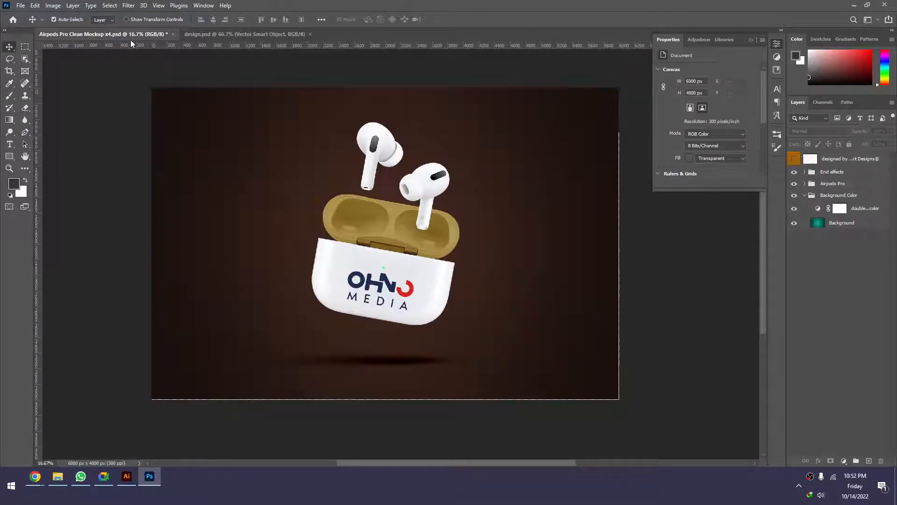
# Change the mockup background to dark teal by setting its Hue/Saturation hue to about +21
pyautogui.click(820, 210)
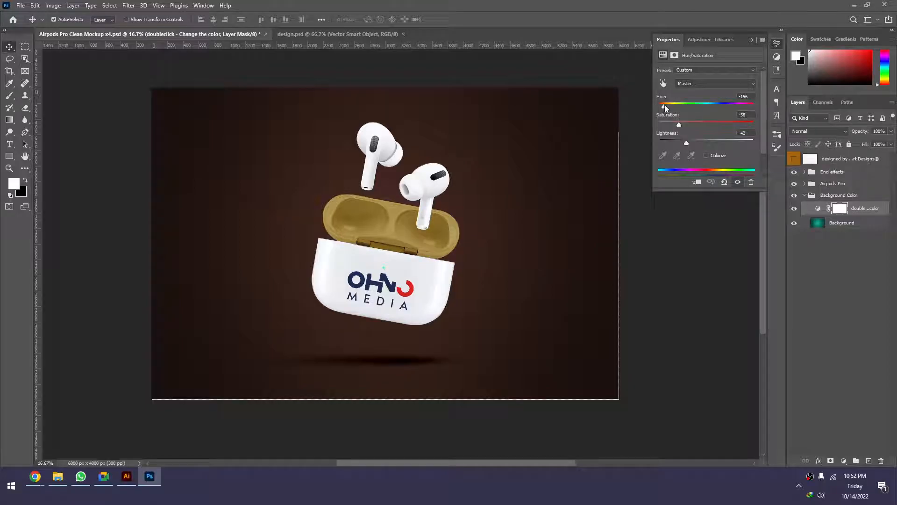
pyautogui.moveTo(664, 105); pyautogui.dragTo(698, 106)
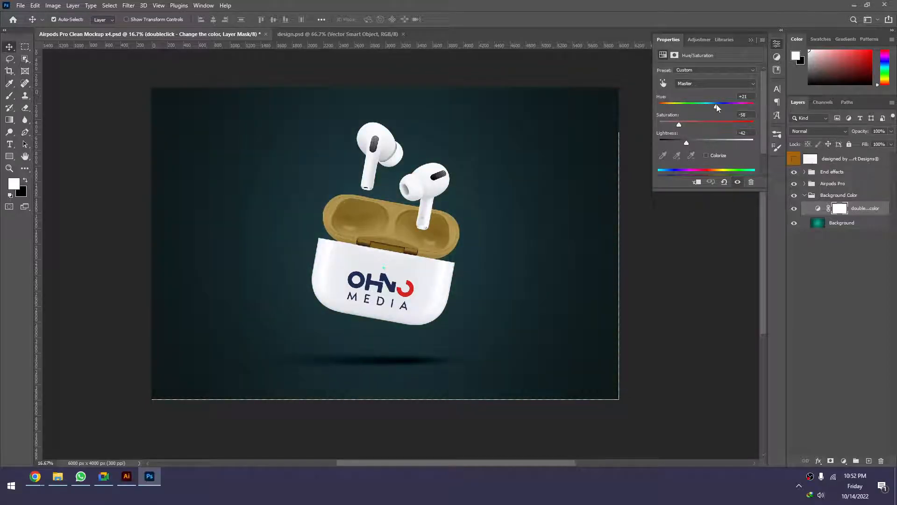
pyautogui.click(628, 270)
pyautogui.hotkey('alt', 's')
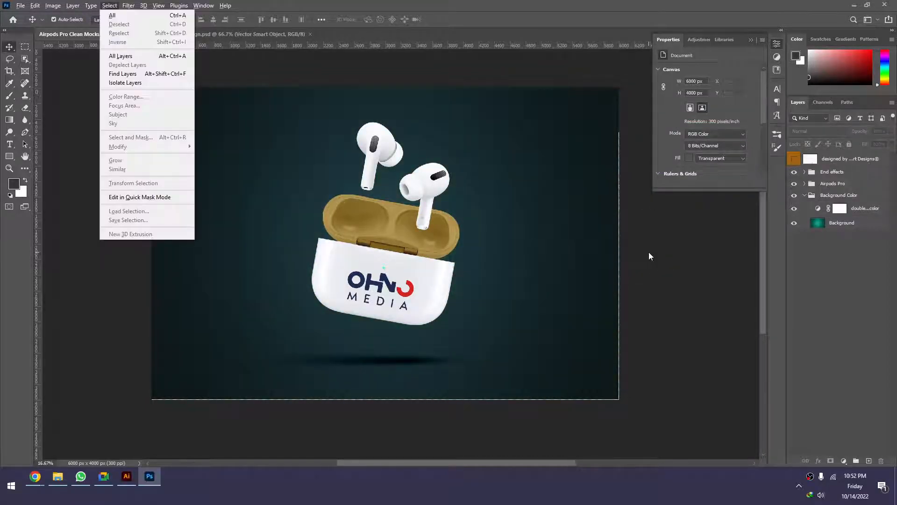
pyautogui.click(801, 280)
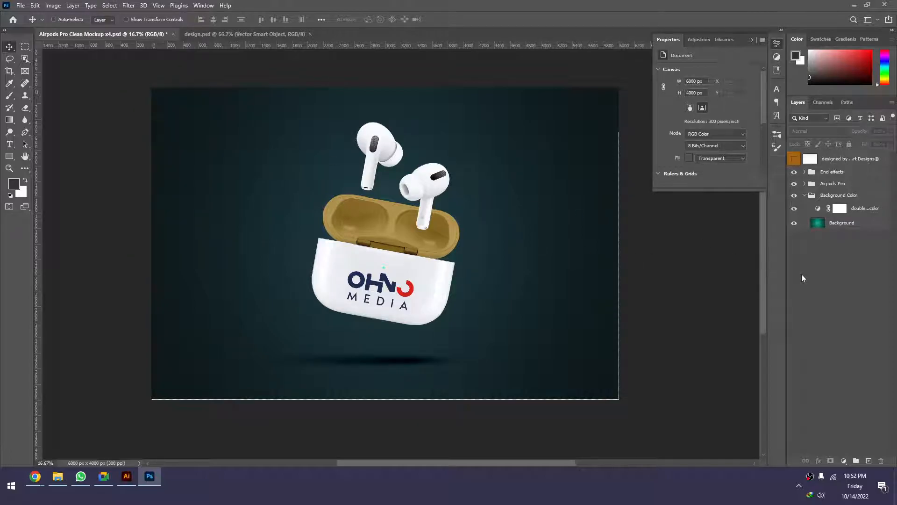
# Stamp the teal AirPods mockup into a new merged layer and transfer it onto the fourth Illustrator artboard
pyautogui.hotkey('ctrl', 'shift', 'alt', 'e')
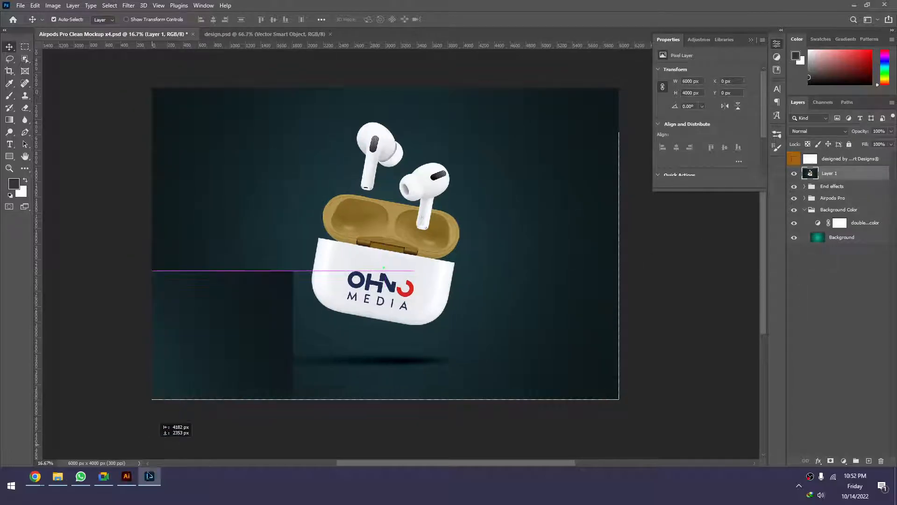
pyautogui.click(133, 477)
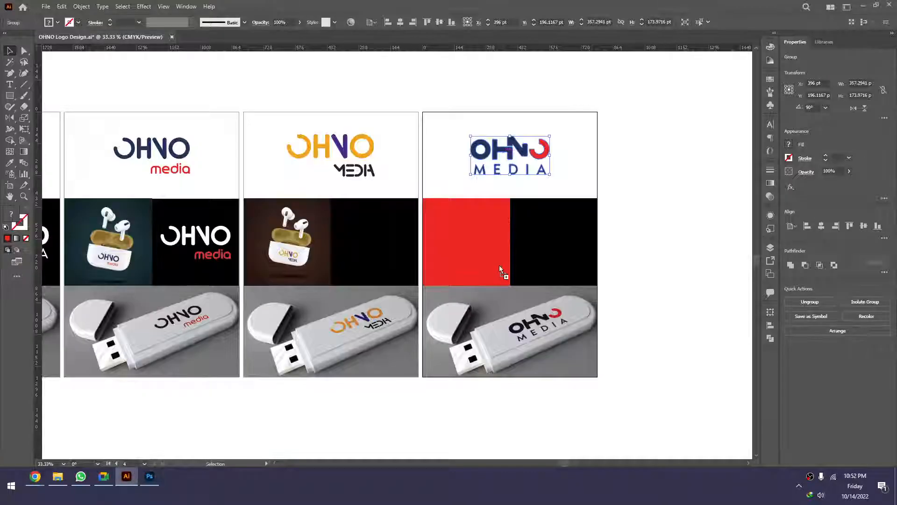
pyautogui.hotkey('ctrl', 'v')
# Send the teal AirPods image to the back and clip it to the fourth artboard's red square tile
pyautogui.hotkey('ctrl', 'shift', '[')
pyautogui.keyDown('shift'); pyautogui.click(451, 263); pyautogui.keyUp('shift')
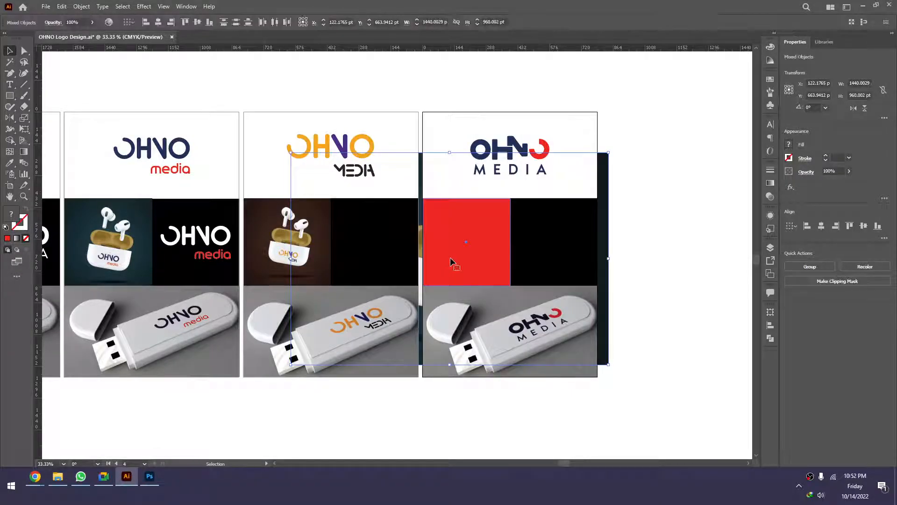
pyautogui.rightClick(451, 262)
pyautogui.click(491, 339)
# Scale the clipped teal AirPods image to about 651 by 434 pt and center the case within the fourth artboard's tile
pyautogui.doubleClick(494, 251)
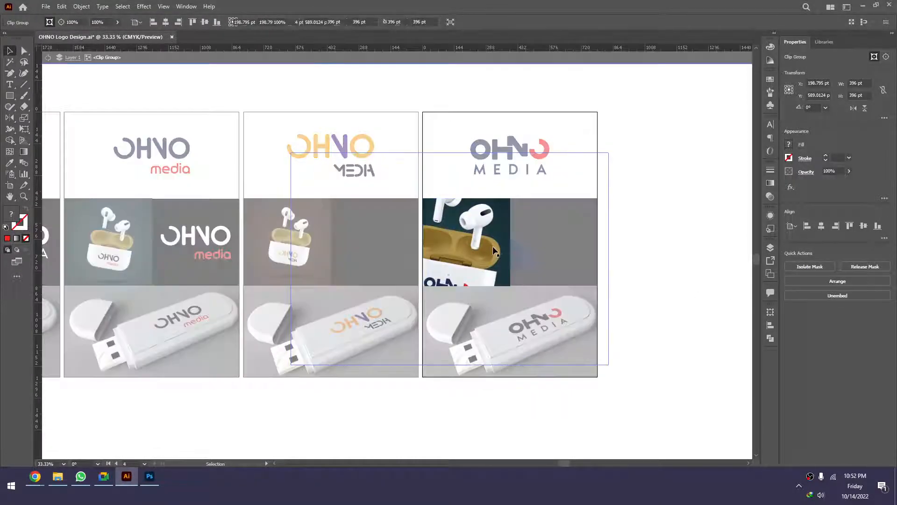
pyautogui.click(469, 260)
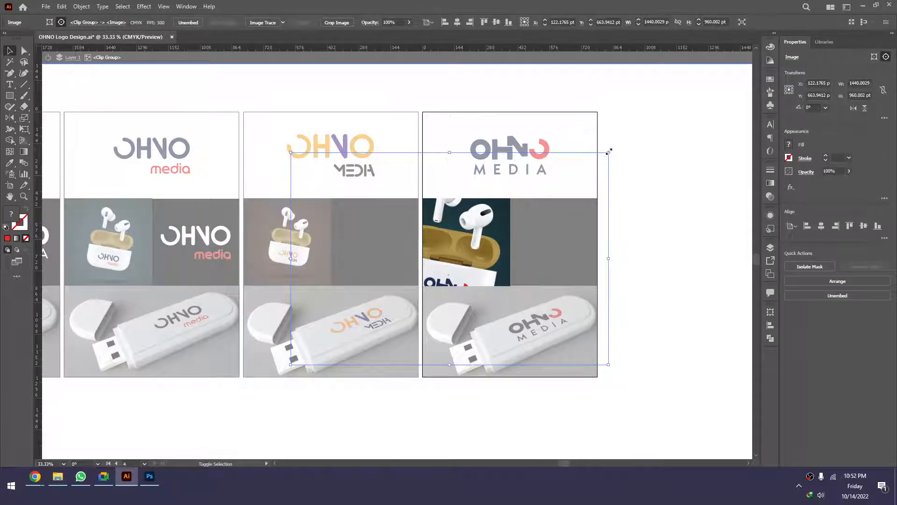
pyautogui.moveTo(609, 152); pyautogui.dragTo(440, 265)
pyautogui.moveTo(379, 301); pyautogui.dragTo(484, 228)
pyautogui.moveTo(545, 194); pyautogui.dragTo(540, 198)
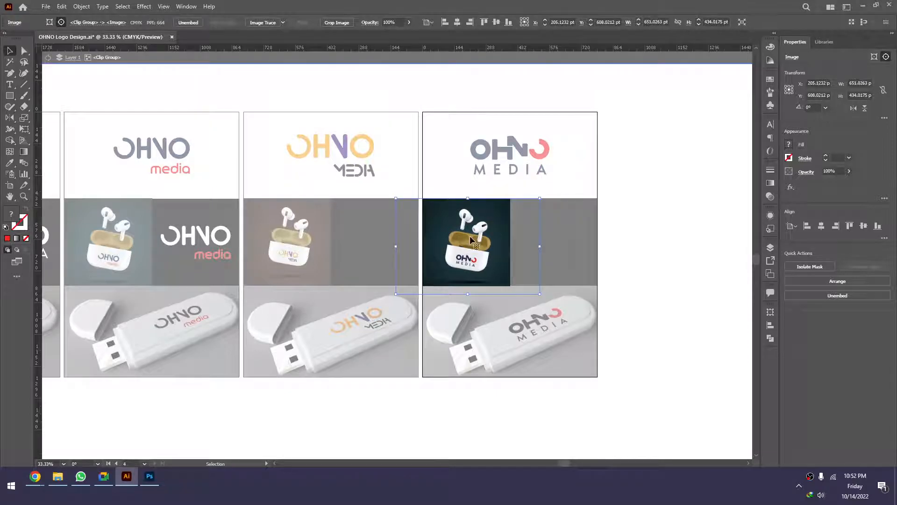
pyautogui.doubleClick(638, 163)
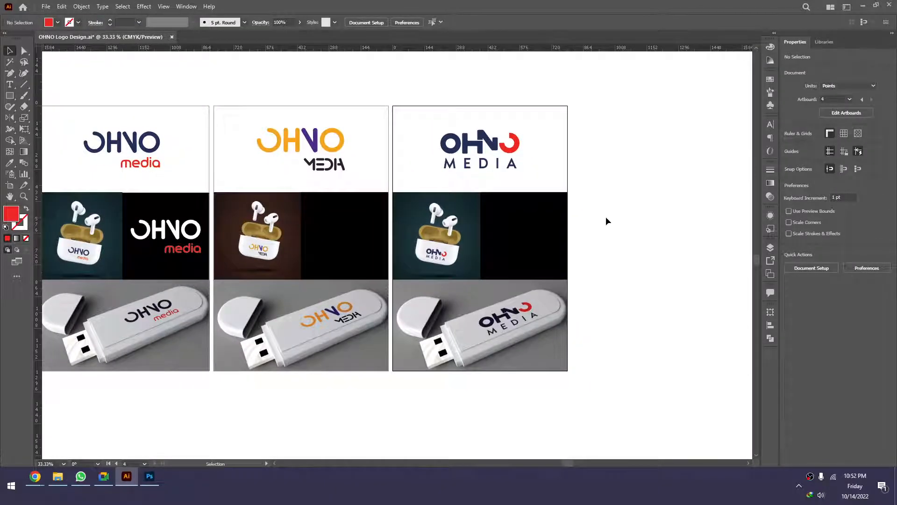
# Duplicate the fourth artboard's logo onto the empty canvas beside it, ungroup the copy, and recolor its navy letters white
pyautogui.click(514, 164)
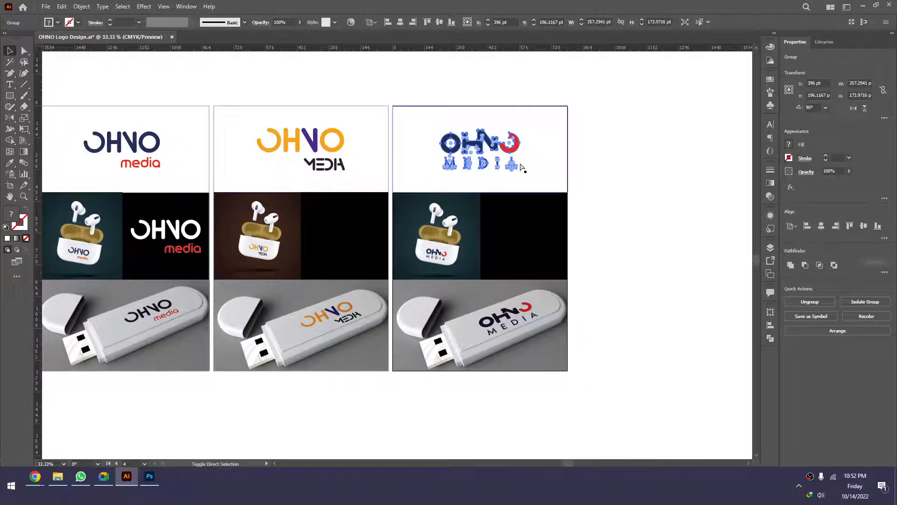
pyautogui.moveTo(527, 166); pyautogui.dragTo(672, 224)
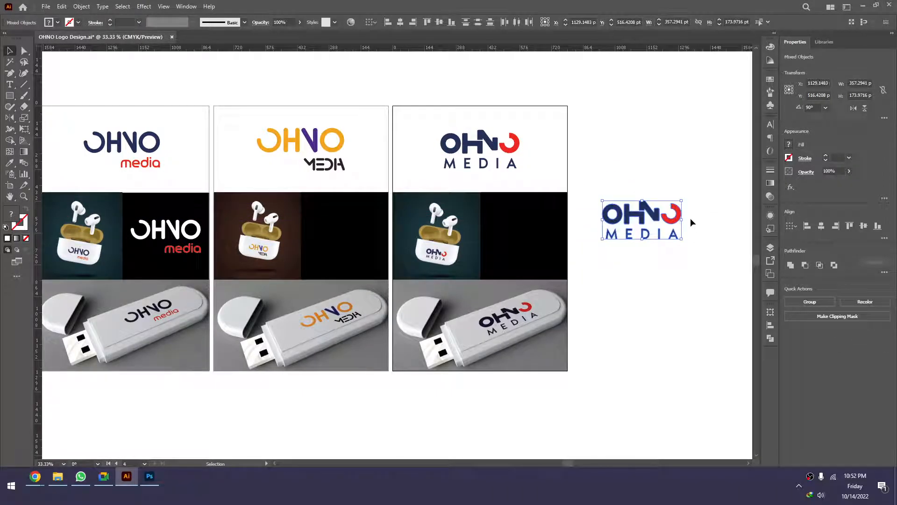
pyautogui.keyDown('shift'); pyautogui.click(674, 219); pyautogui.keyUp('shift')
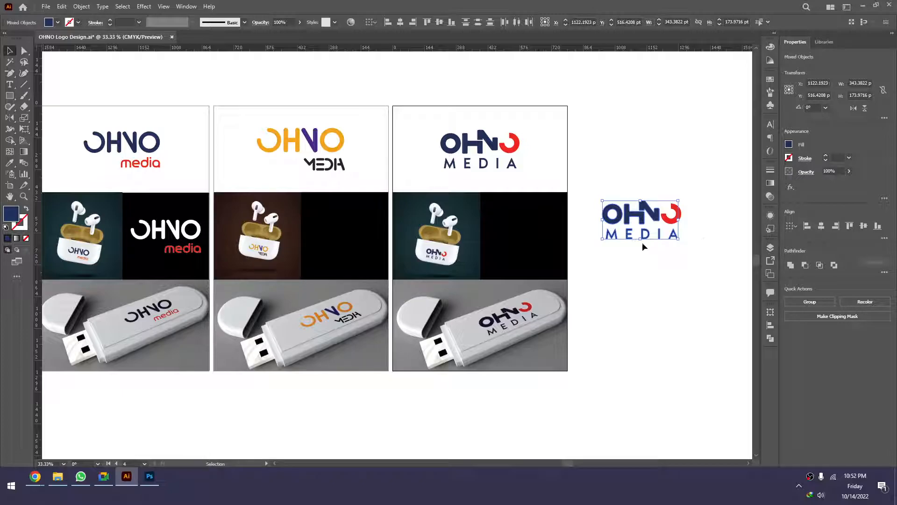
pyautogui.press('i')
pyautogui.click(601, 232)
pyautogui.press('v')
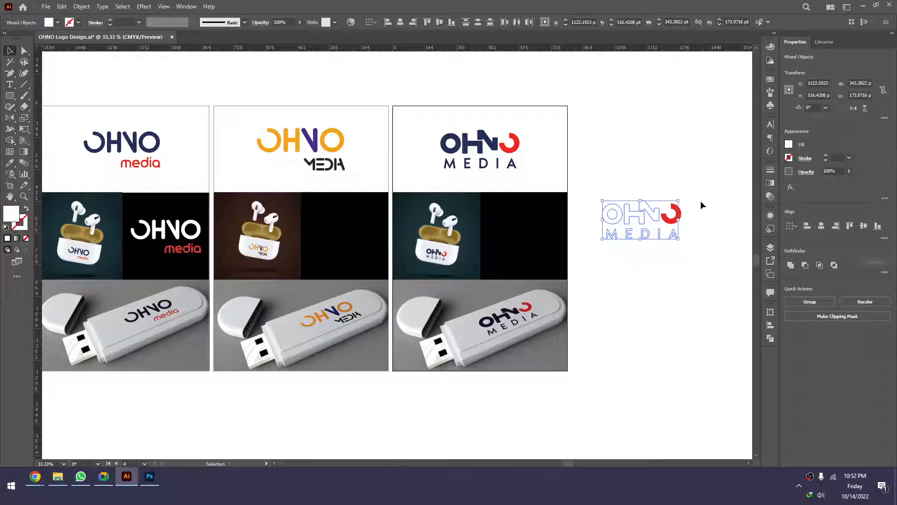
# Center the white and red logo copy on the fourth artboard's black tile and scale it down slightly to leave margins
pyautogui.moveTo(700, 200); pyautogui.dragTo(585, 251)
pyautogui.keyDown('shift'); pyautogui.click(536, 240); pyautogui.keyUp('shift')
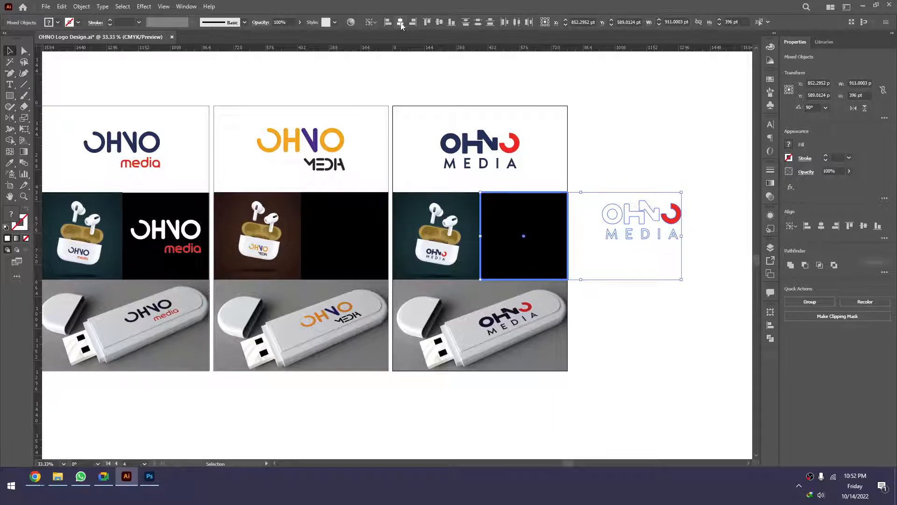
pyautogui.click(400, 22)
pyautogui.click(440, 22)
pyautogui.click(675, 197)
pyautogui.click(554, 235)
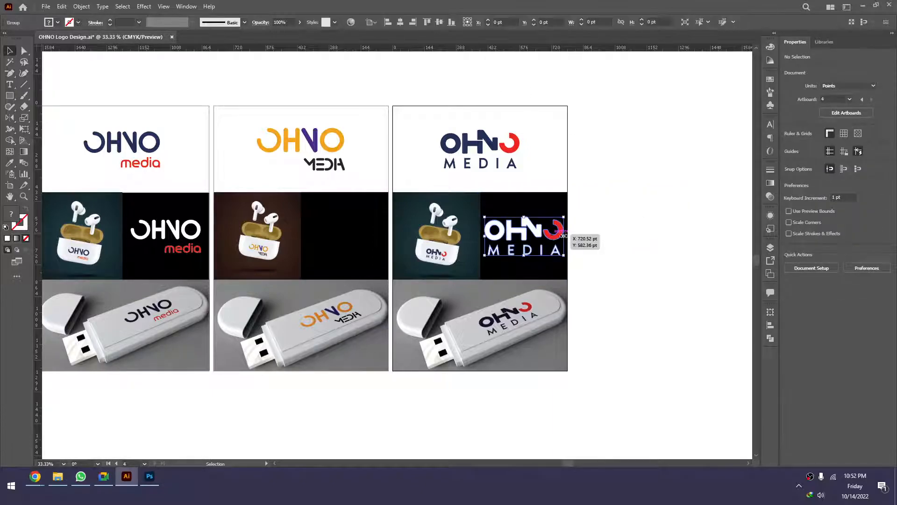
pyautogui.moveTo(565, 236); pyautogui.dragTo(558, 237)
pyautogui.click(597, 246)
# Duplicate the third artboard's orange and purple logo onto the empty canvas beside the fourth artboard and ungroup the copy
pyautogui.moveTo(404, 264); pyautogui.dragTo(539, 226)
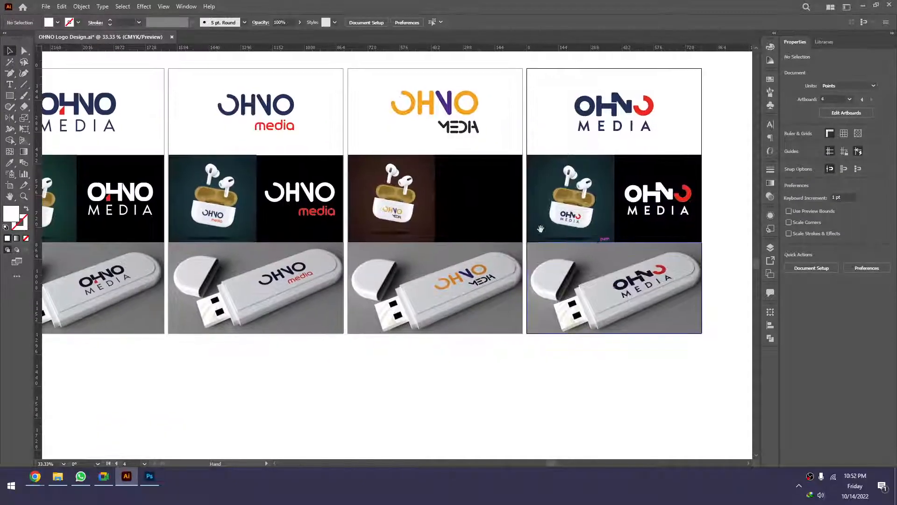
pyautogui.click(470, 125)
pyautogui.moveTo(470, 125); pyautogui.dragTo(658, 164)
pyautogui.hotkey('ctrl', 'shift', 'g')
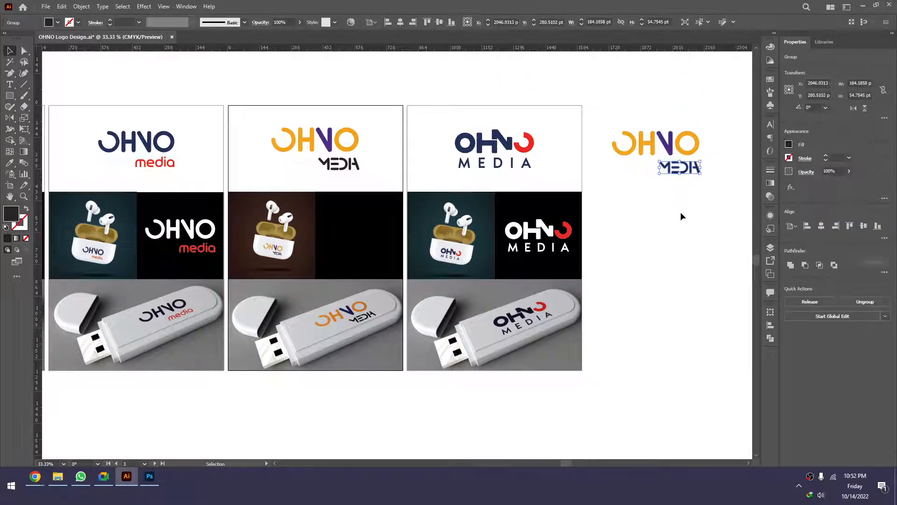
# Recolour the MEDIA text of the spare orange and purple OHNO logo by sampling white from the blank canvas
pyautogui.press('Delete')
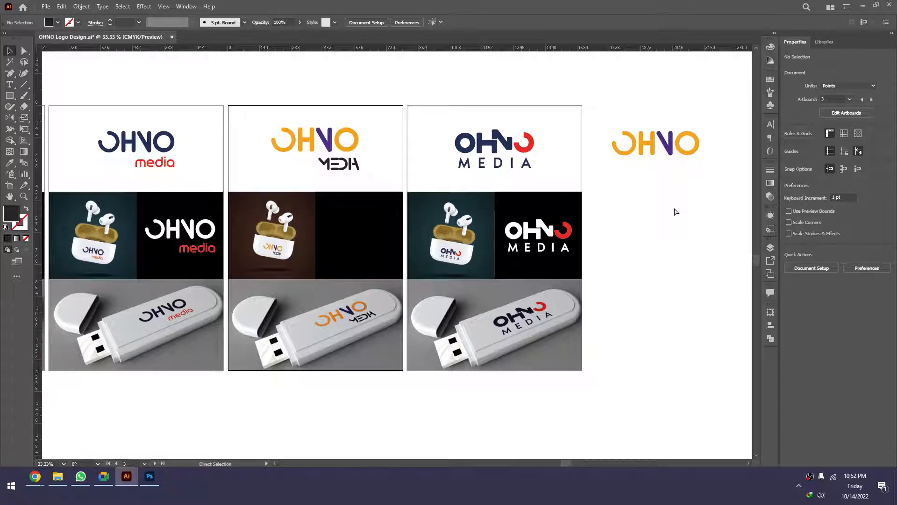
pyautogui.hotkey('ctrl', 'z')
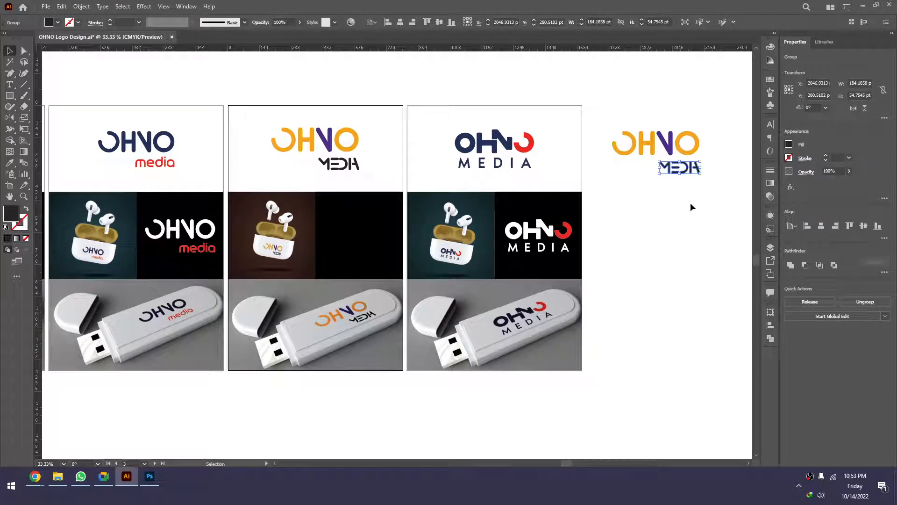
pyautogui.press('i')
pyautogui.click(701, 186)
pyautogui.press('v')
# Centre the orange and purple OHNO MEDIA logo horizontally and vertically on the third artboard's empty black panel
pyautogui.moveTo(711, 192); pyautogui.dragTo(618, 131)
pyautogui.keyDown('shift'); pyautogui.click(392, 230); pyautogui.keyUp('shift')
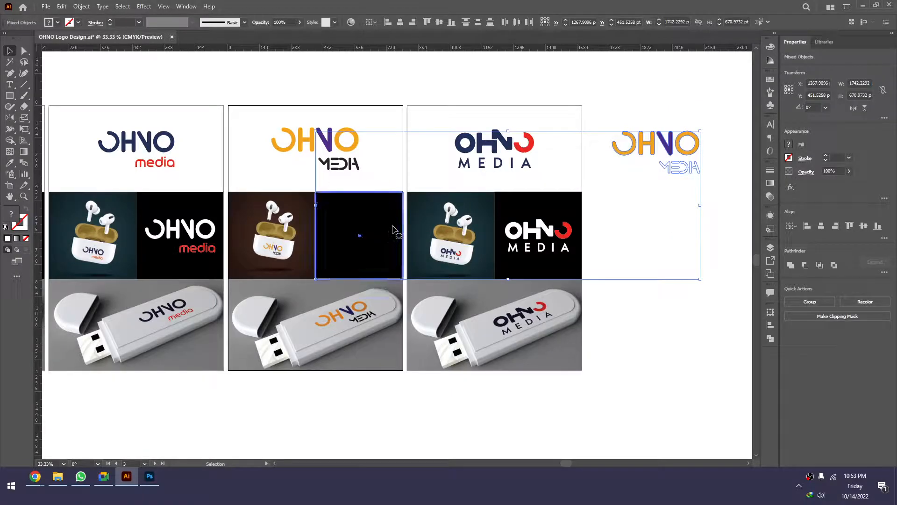
pyautogui.click(400, 22)
pyautogui.click(439, 22)
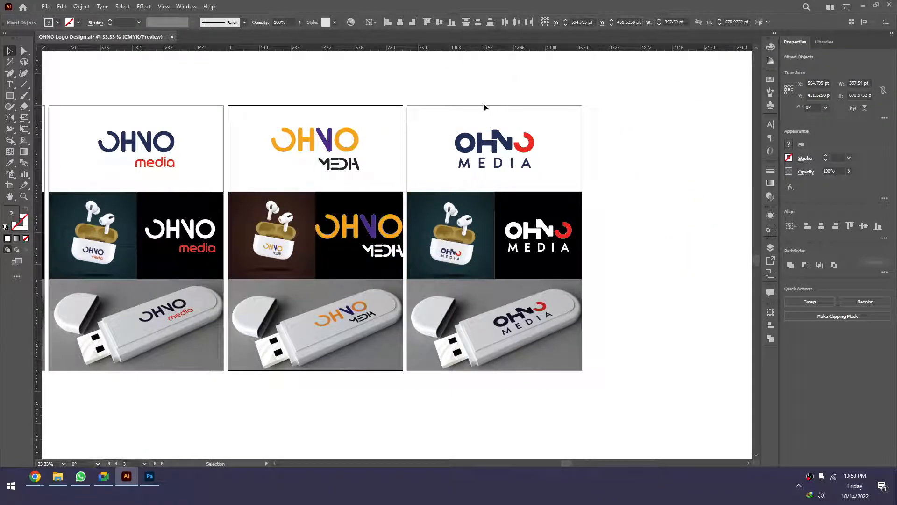
# Scale the logo down about its centre so it fits inside the black panel with a margin on each side
pyautogui.click(484, 107)
pyautogui.click(368, 227)
pyautogui.moveTo(403, 214); pyautogui.dragTo(396, 218)
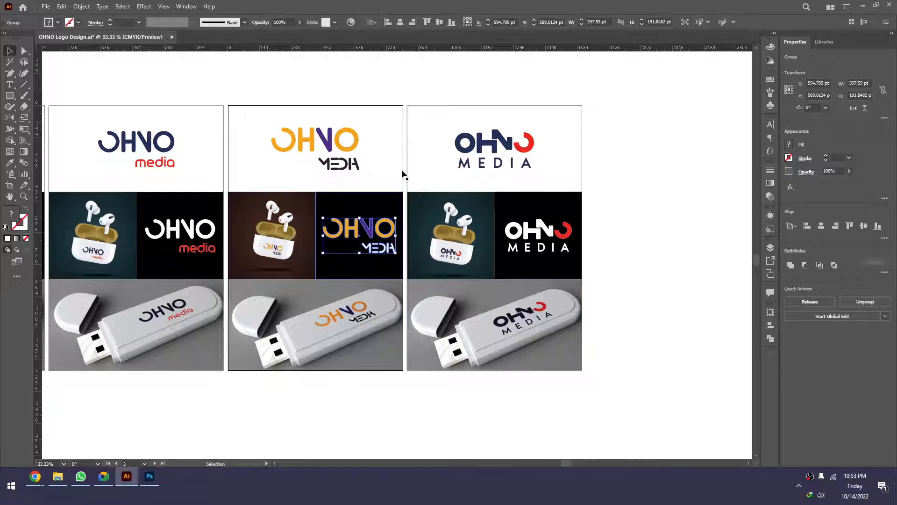
pyautogui.click(400, 174)
# Review the four logo presentation artboards together, closing in on the first artboard's logo and mockups
pyautogui.moveTo(219, 254); pyautogui.dragTo(417, 229)
pyautogui.scroll(-2, 481, 212)
pyautogui.click(490, 316)
pyautogui.press('z')
pyautogui.click(282, 217)
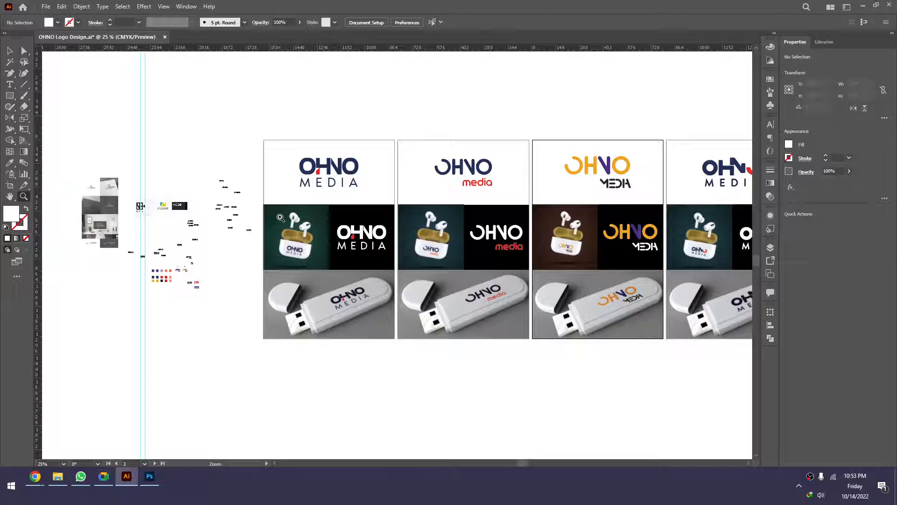
pyautogui.keyDown('alt'); pyautogui.click(431, 318); pyautogui.keyUp('alt')
pyautogui.moveTo(629, 253); pyautogui.dragTo(524, 228)
pyautogui.click(409, 167)
pyautogui.moveTo(424, 181); pyautogui.dragTo(538, 172)
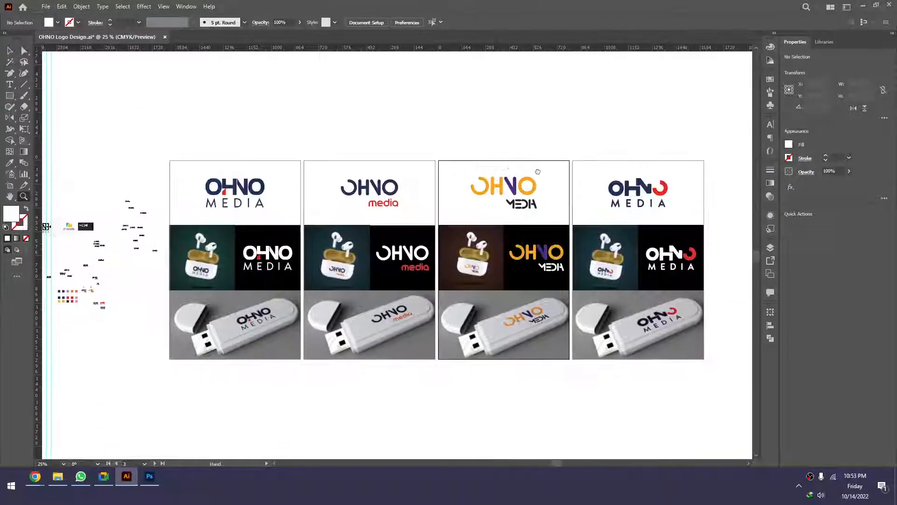
pyautogui.click(481, 195)
pyautogui.moveTo(416, 195); pyautogui.dragTo(614, 176)
pyautogui.keyDown('alt'); pyautogui.click(477, 206); pyautogui.keyUp('alt')
pyautogui.scroll(-4, 472, 175)
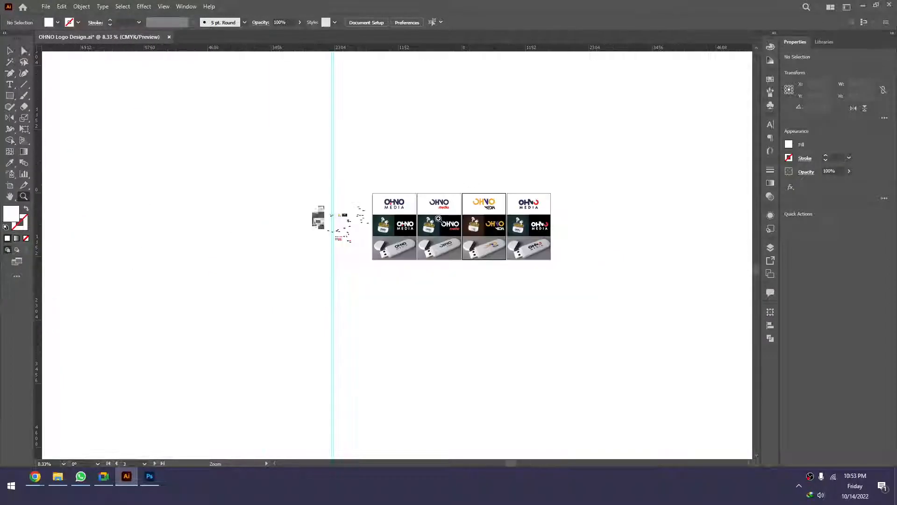
pyautogui.moveTo(439, 219); pyautogui.dragTo(383, 235)
pyautogui.press('v')
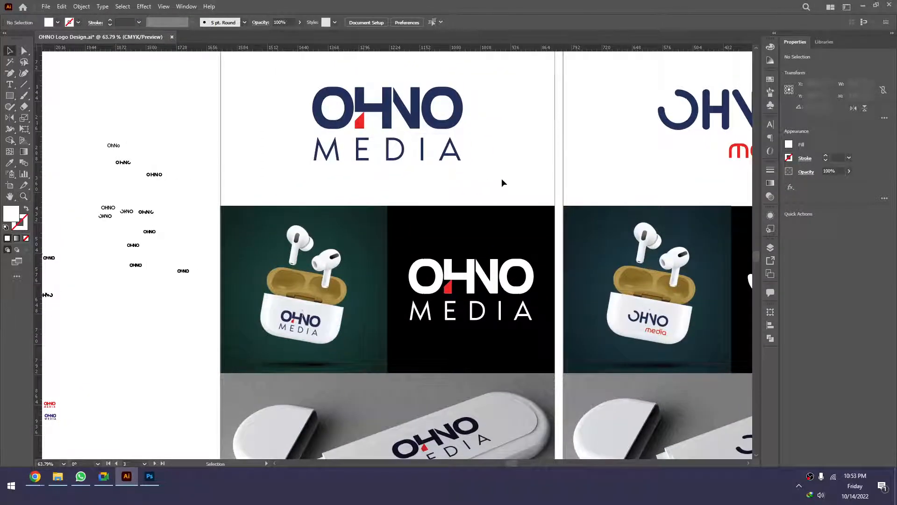
pyautogui.click(503, 182)
pyautogui.hotkey('ctrl', '0')
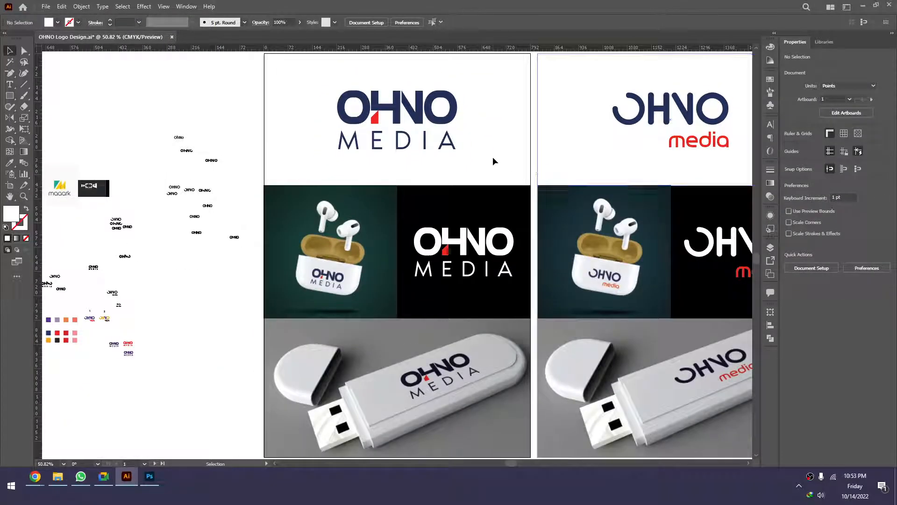
# Export the document to the Documents folder as JPEG, using artboards so that all four are output separately
pyautogui.click(48, 7)
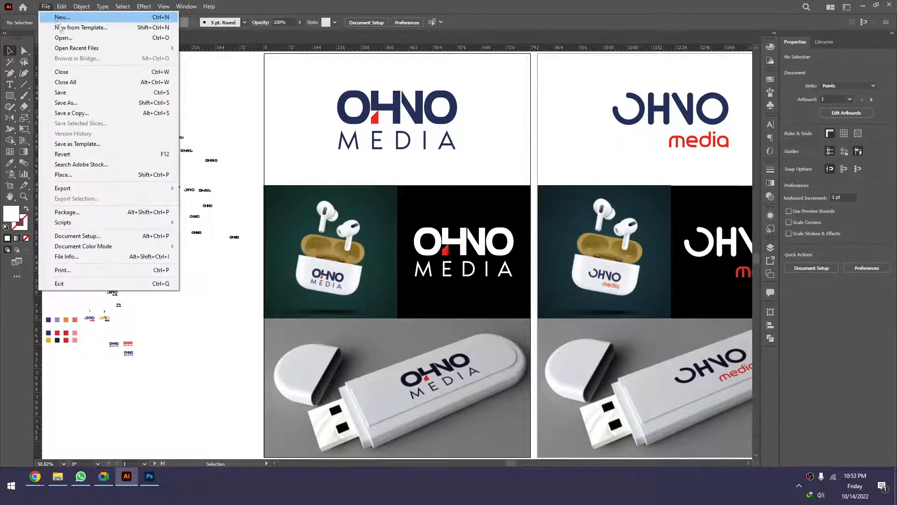
pyautogui.click(264, 194)
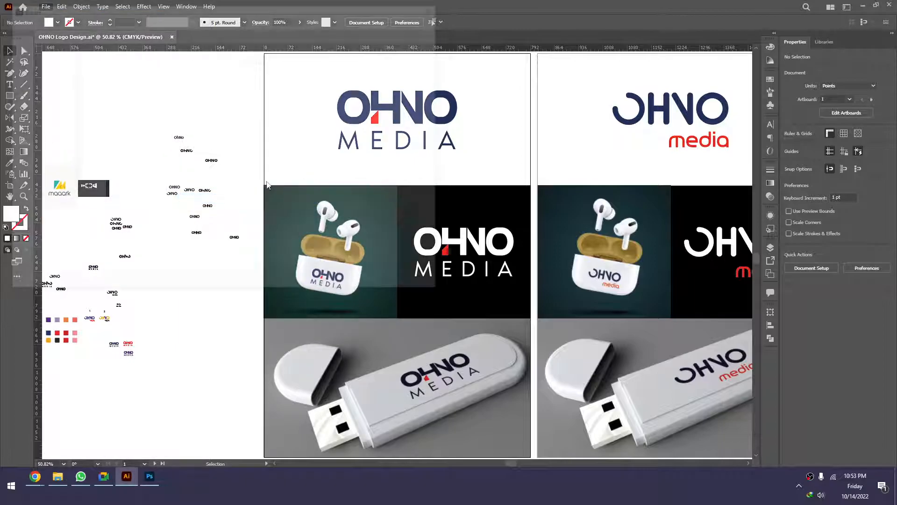
pyautogui.click(106, 215)
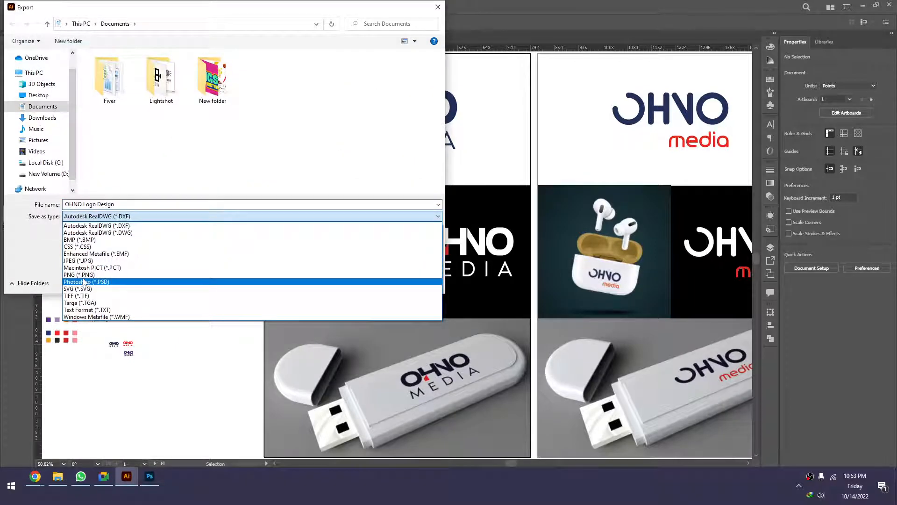
pyautogui.click(84, 260)
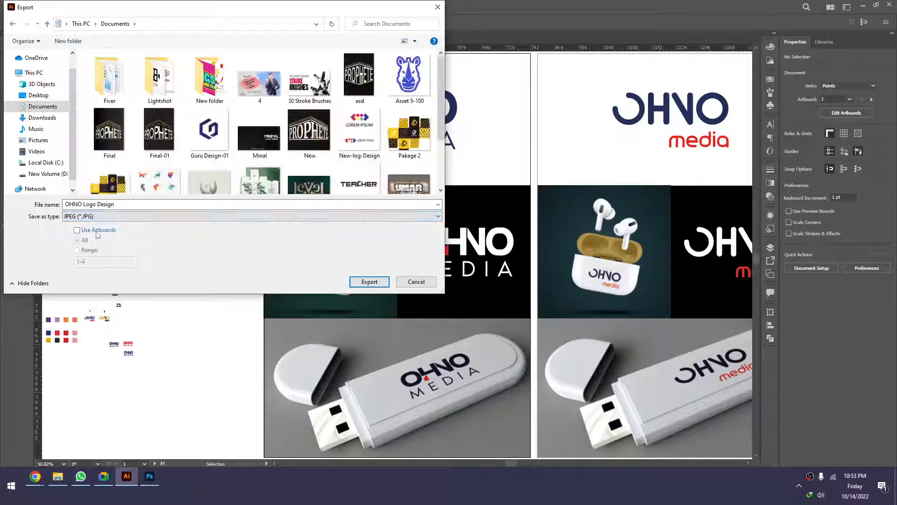
pyautogui.click(77, 230)
pyautogui.click(369, 281)
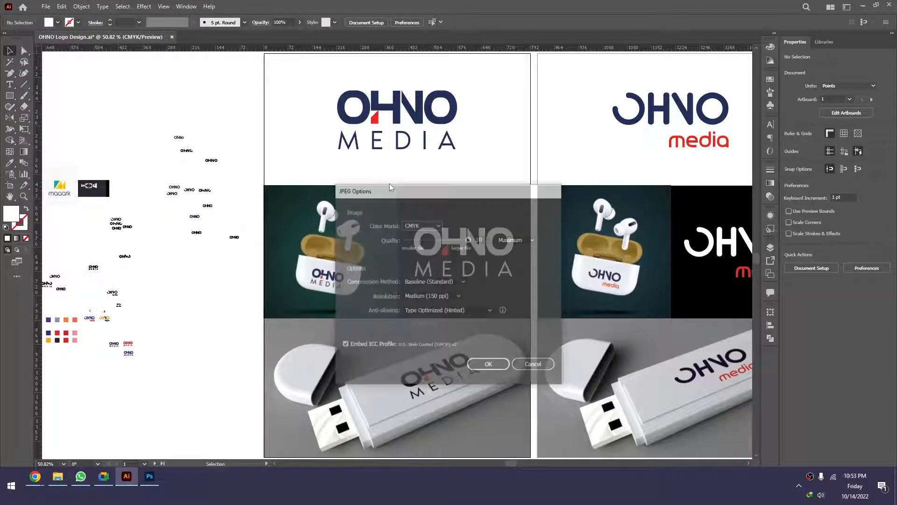
# Set the JPEG colour model to RGB and complete the export
pyautogui.click(422, 225)
pyautogui.click(414, 235)
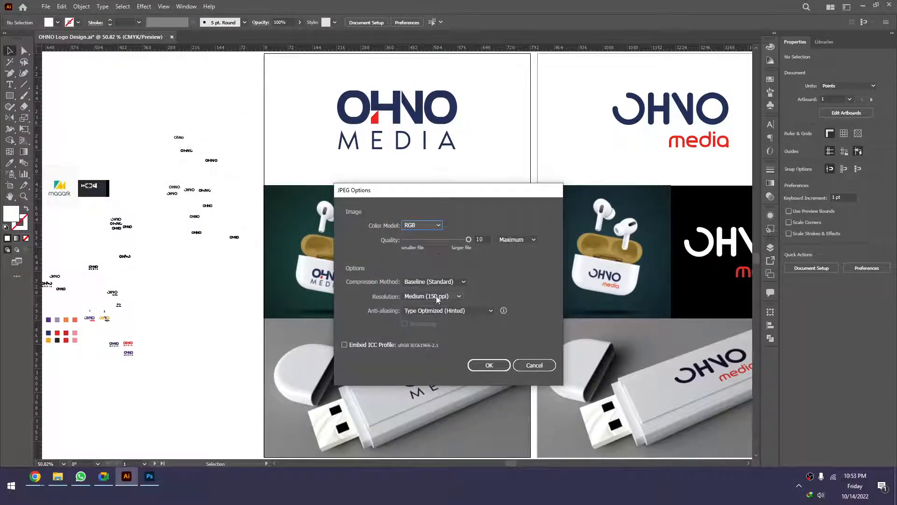
pyautogui.click(489, 365)
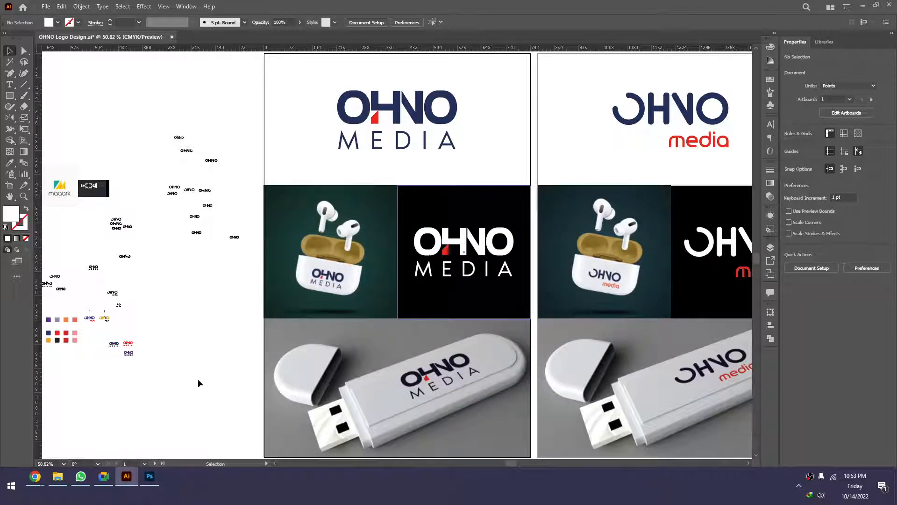
# Switch to File Explorer and put OHNO Logo Design-01 through OHNO Logo Design-04 from Documents into the Downloads folder
pyautogui.click(58, 476)
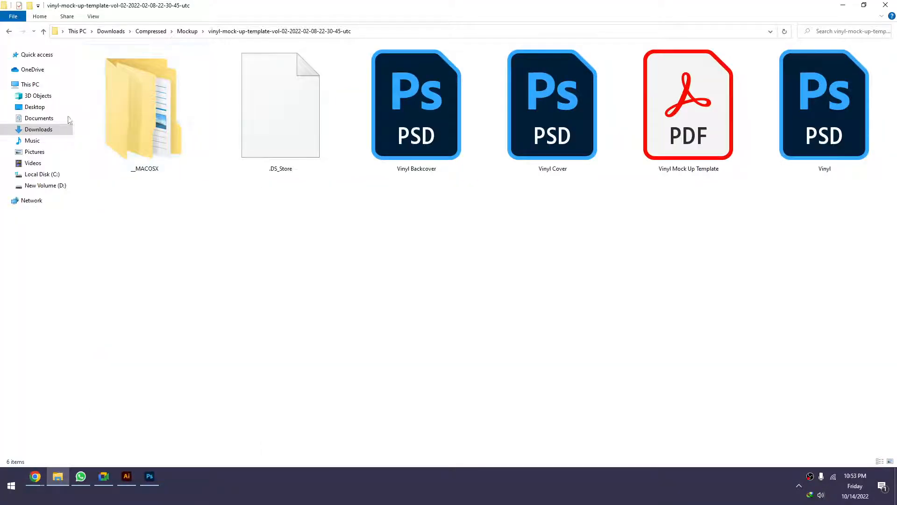
pyautogui.click(56, 118)
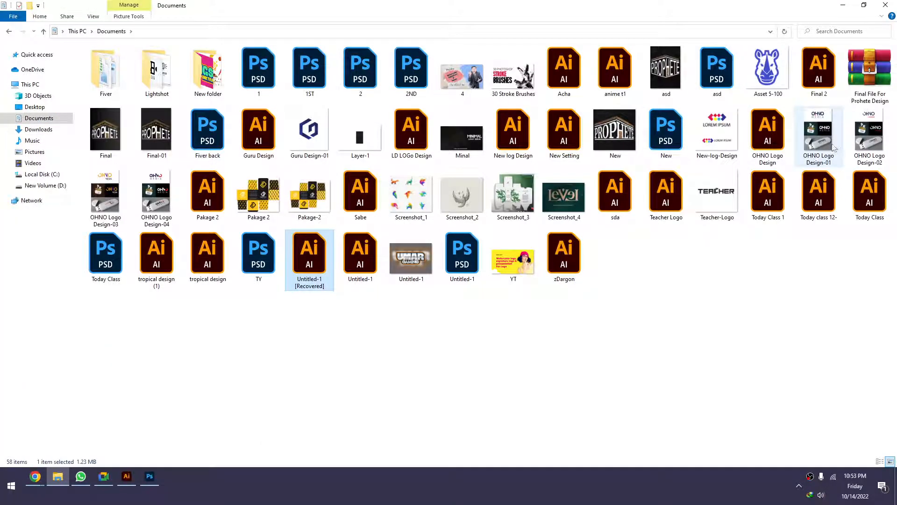
pyautogui.click(834, 148)
pyautogui.keyDown('ctrl'); pyautogui.click(870, 146); pyautogui.keyUp('ctrl')
pyautogui.keyDown('ctrl'); pyautogui.click(107, 194); pyautogui.keyUp('ctrl')
pyautogui.keyDown('ctrl'); pyautogui.click(156, 194); pyautogui.keyUp('ctrl')
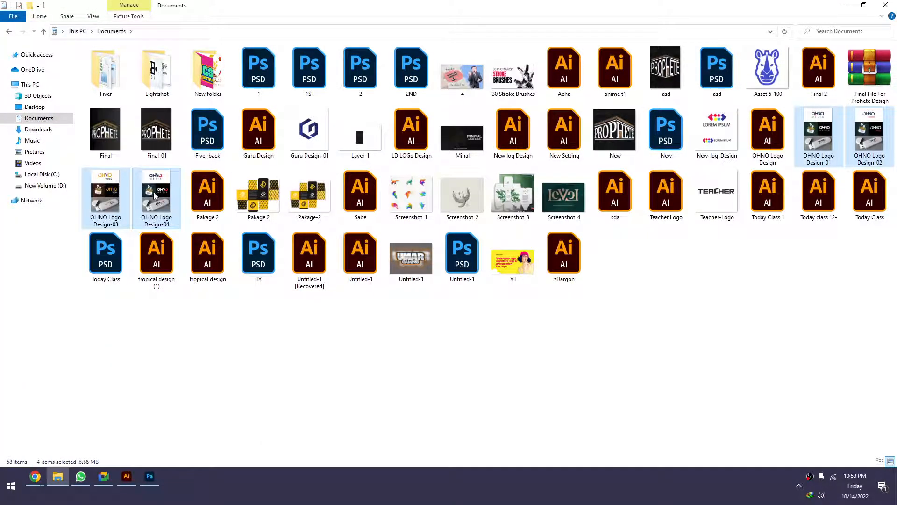
pyautogui.click(52, 129)
pyautogui.hotkey('ctrl', 'v')
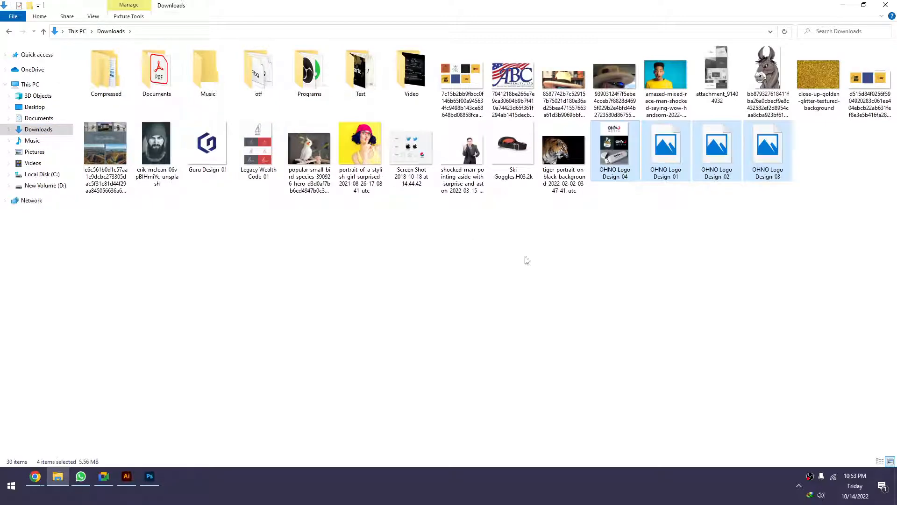
# Switch to Chrome and open the entry submission form of the Freelancer Logo Design contest
pyautogui.click(35, 477)
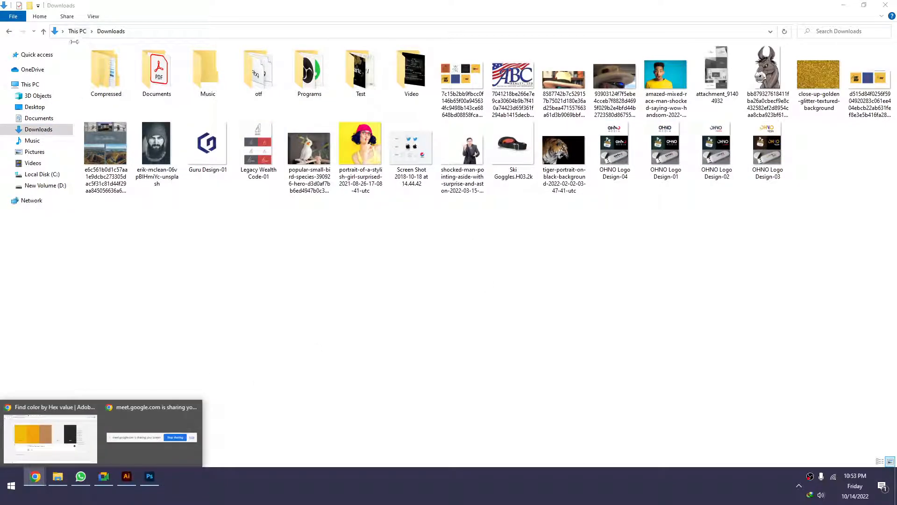
pyautogui.click(56, 417)
pyautogui.click(47, 8)
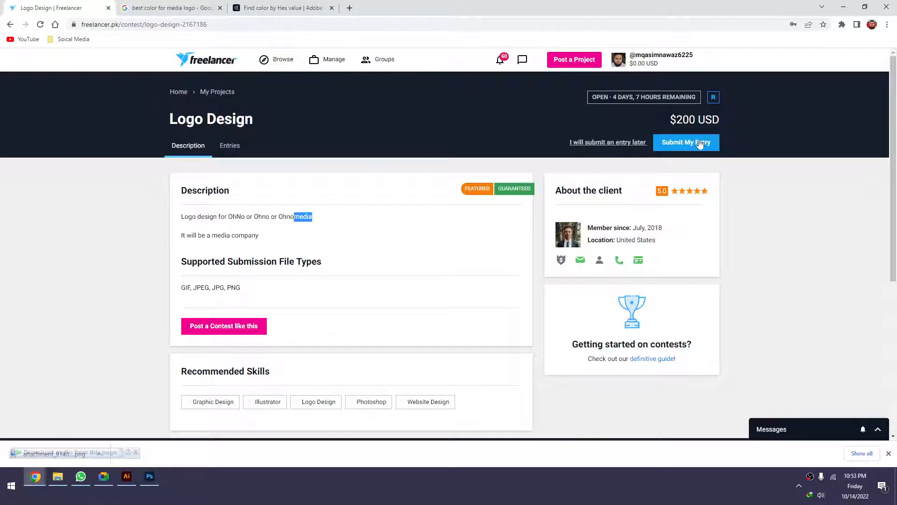
pyautogui.click(699, 144)
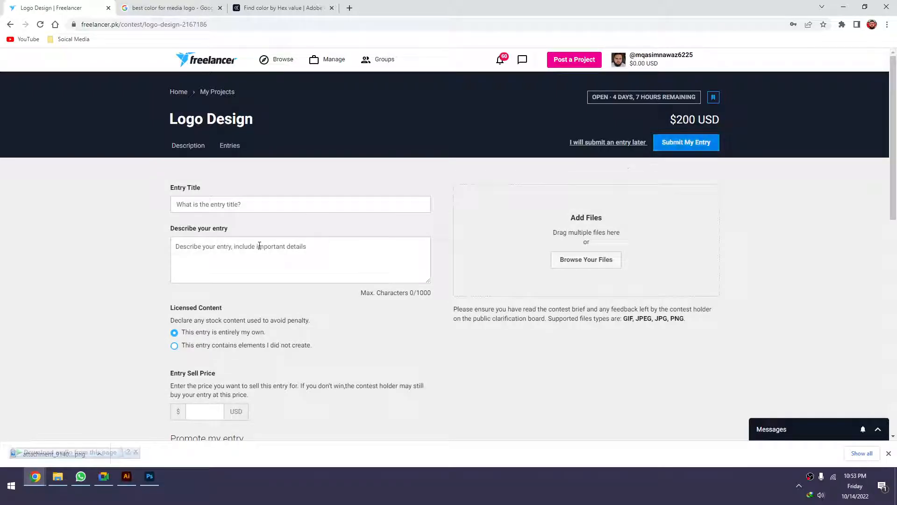
# Title the entry "Logo Design" and describe it as "if you want any Changes just text me. i will Fix it as soon as posible."
pyautogui.click(236, 209)
pyautogui.write('Logo Design')
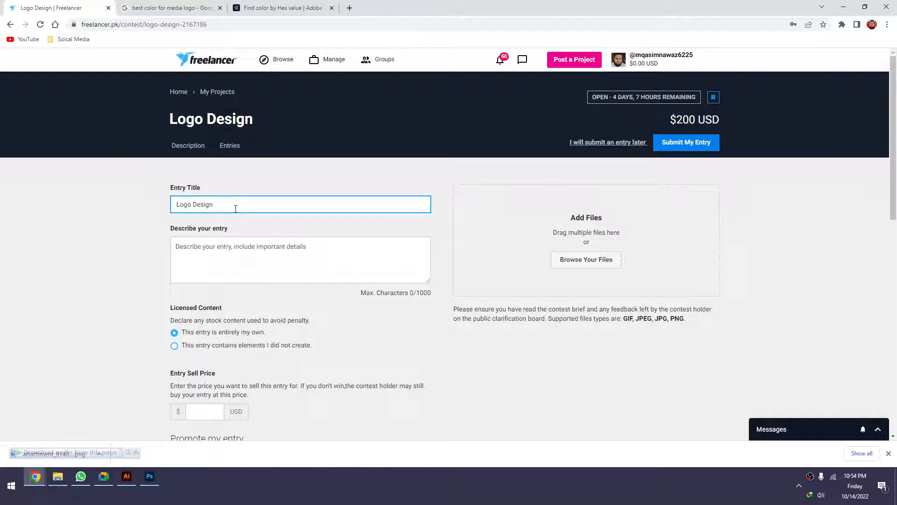
pyautogui.press('Tab')
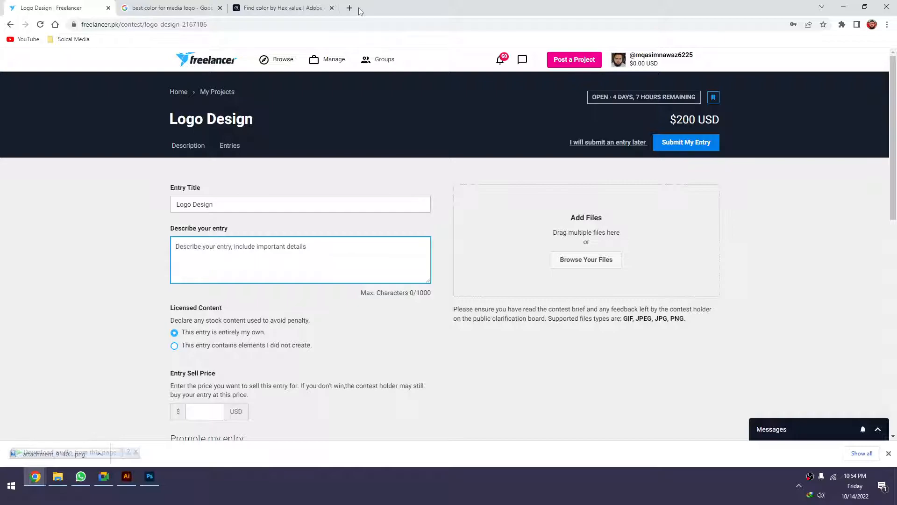
pyautogui.write('if y')
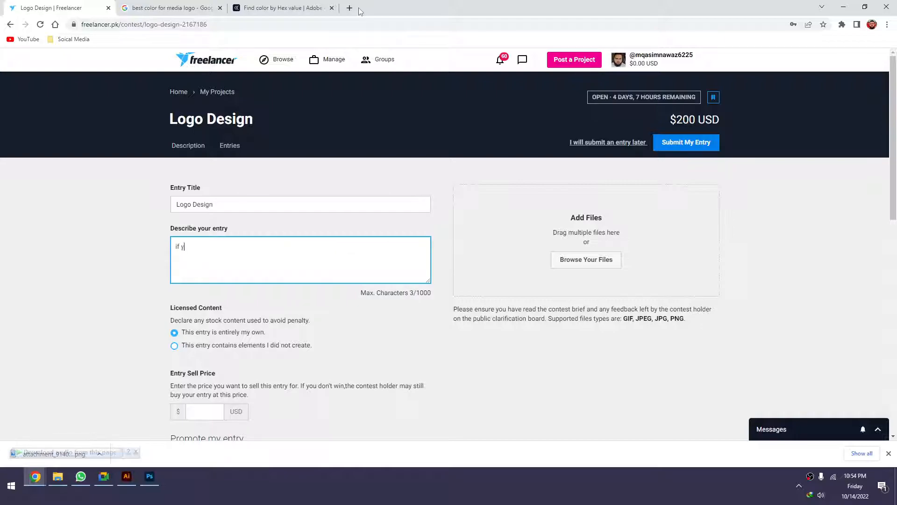
pyautogui.write('ou want any Changes just text me. i will Fix it as soon as posible.')
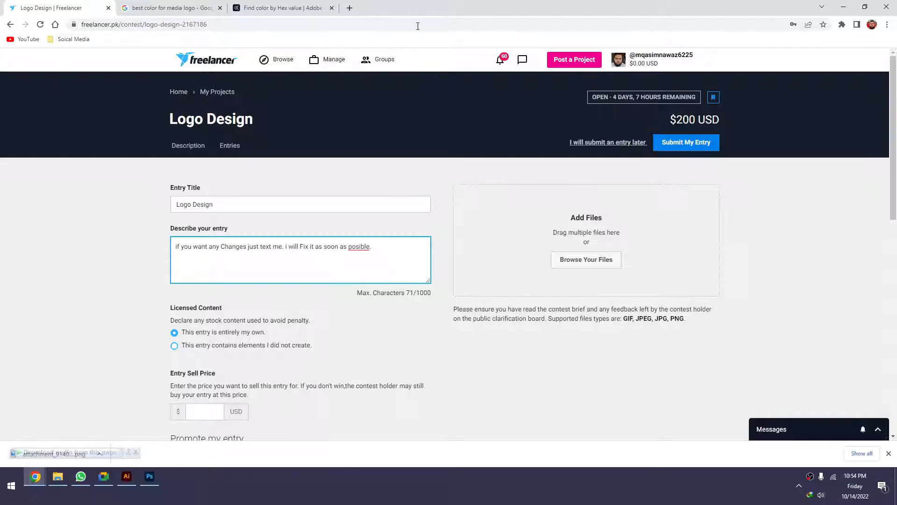
# Copy the entry description into Google Translate in a new tab and accept the suggested spelling "possible"
pyautogui.hotkey('ctrl', 'a')
pyautogui.hotkey('ctrl', 'c')
pyautogui.hotkey('ctrl', 't')
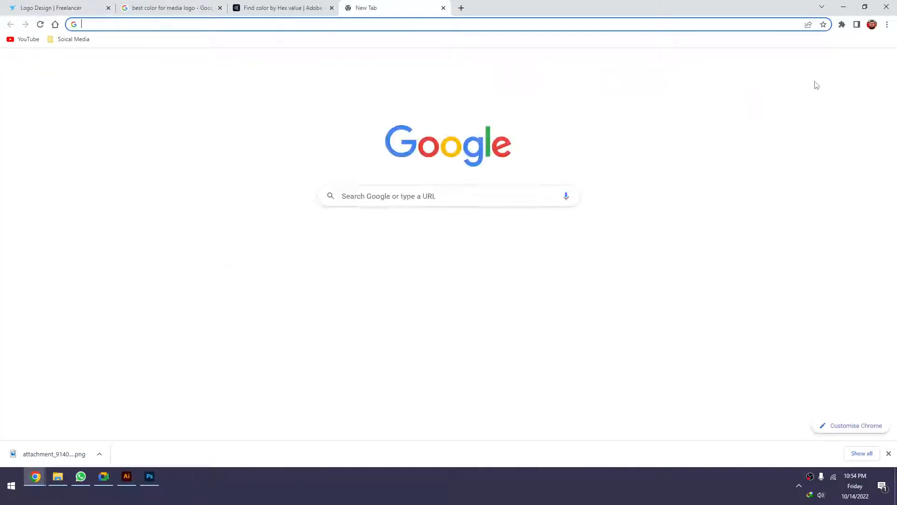
pyautogui.click(859, 63)
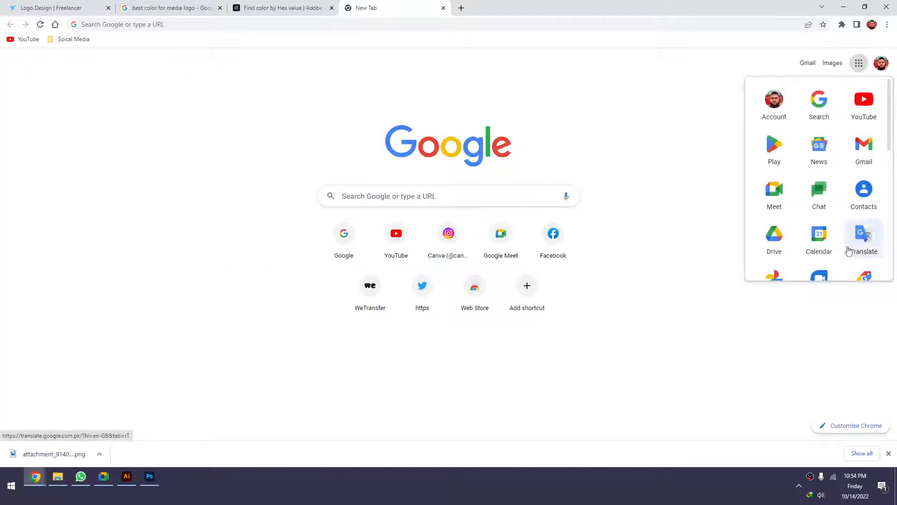
pyautogui.click(848, 251)
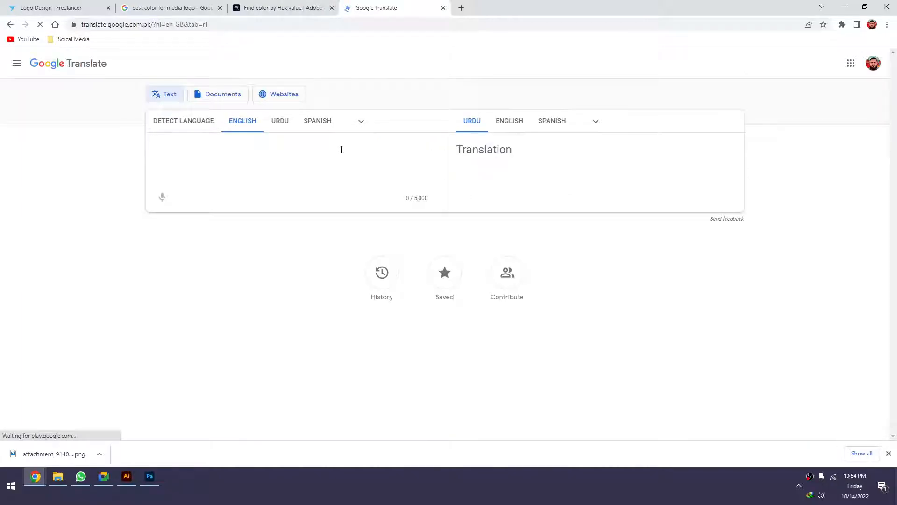
pyautogui.hotkey('ctrl', 'v')
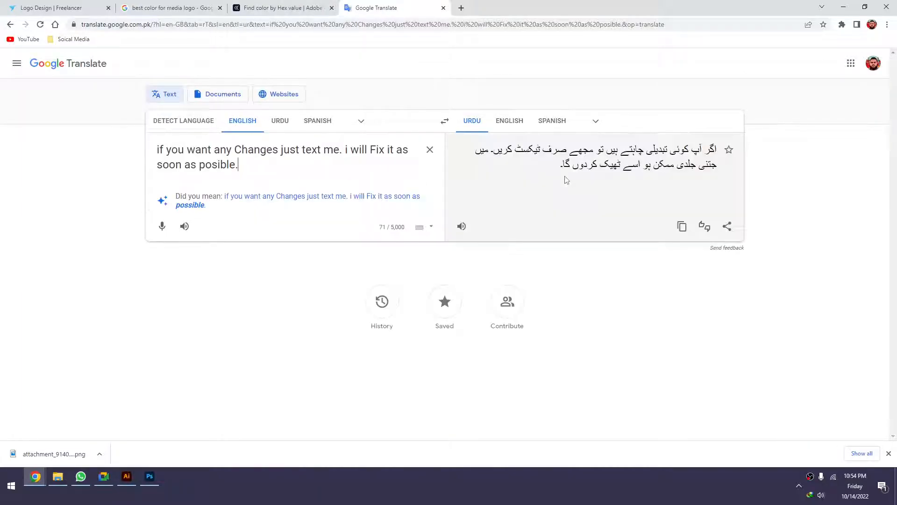
pyautogui.click(354, 196)
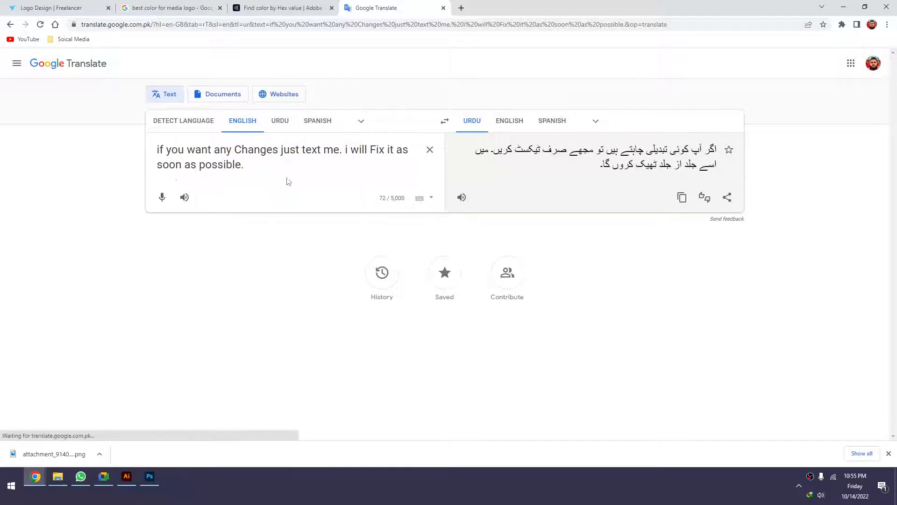
# Replace the contest entry's description with the spelling-corrected text from Google Translate
pyautogui.hotkey('ctrl', 'a')
pyautogui.hotkey('ctrl', 'c')
pyautogui.hotkey('ctrl', 'Tab')
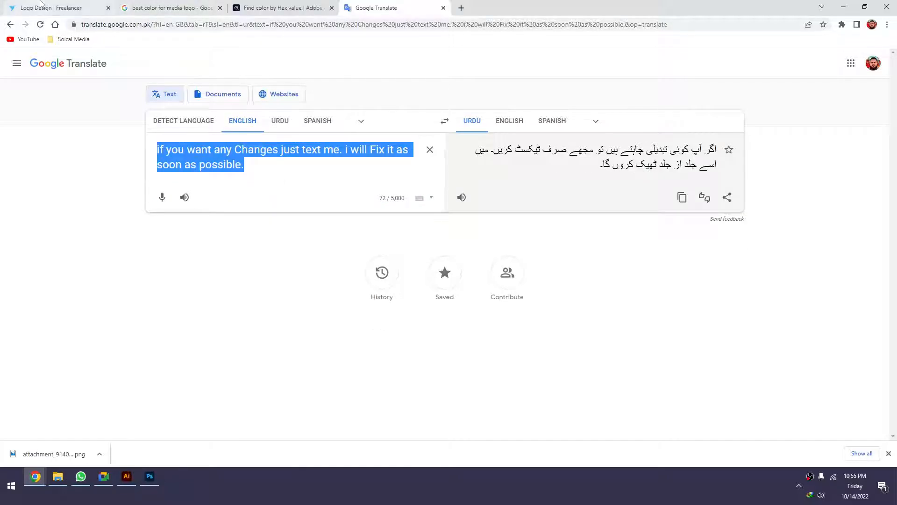
pyautogui.hotkey('ctrl', 'v')
# Attach the OHNO Logo Design-01 image from the Downloads folder to the contest entry
pyautogui.click(202, 411)
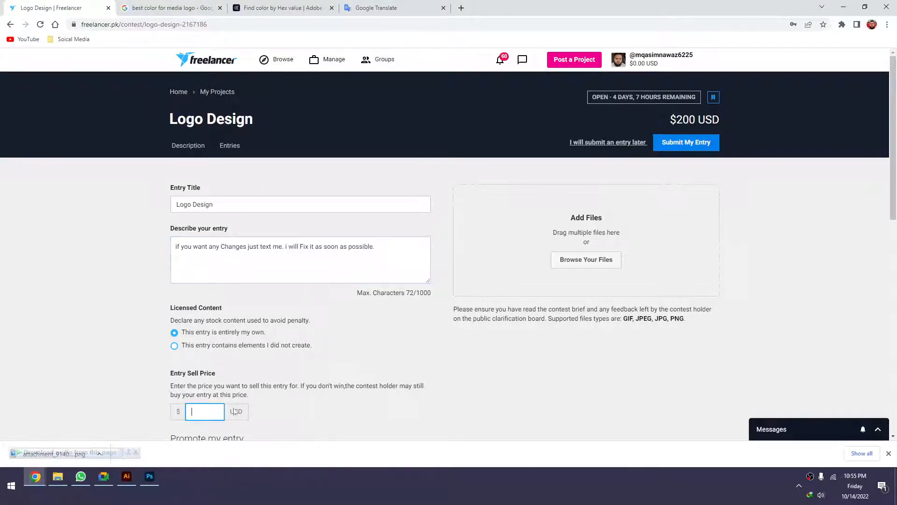
pyautogui.click(584, 260)
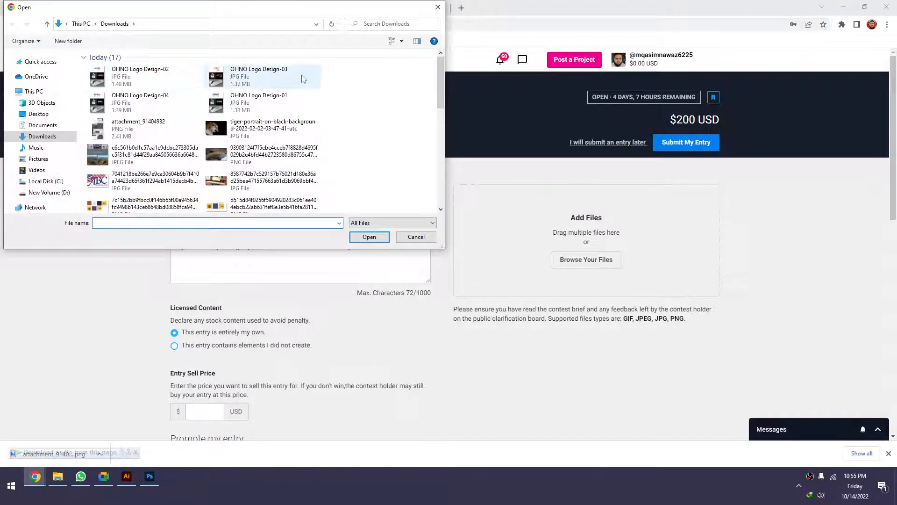
pyautogui.click(212, 111)
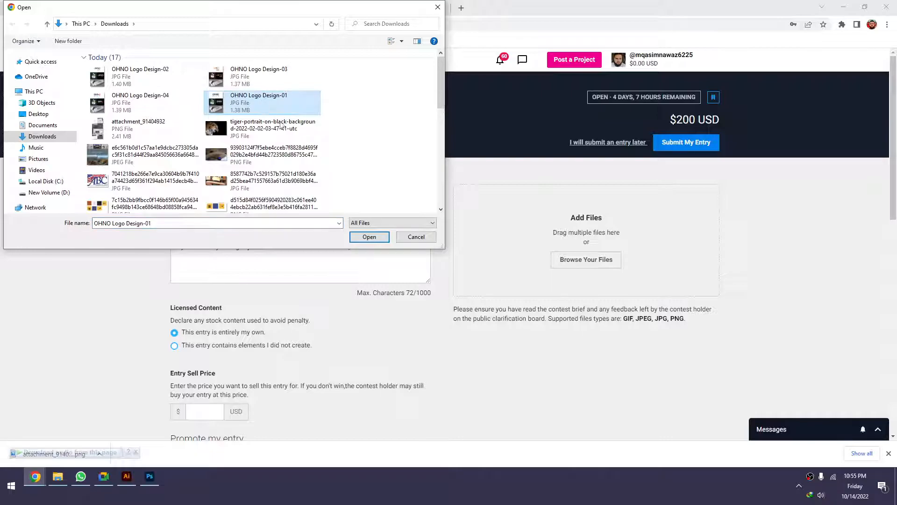
pyautogui.click(369, 237)
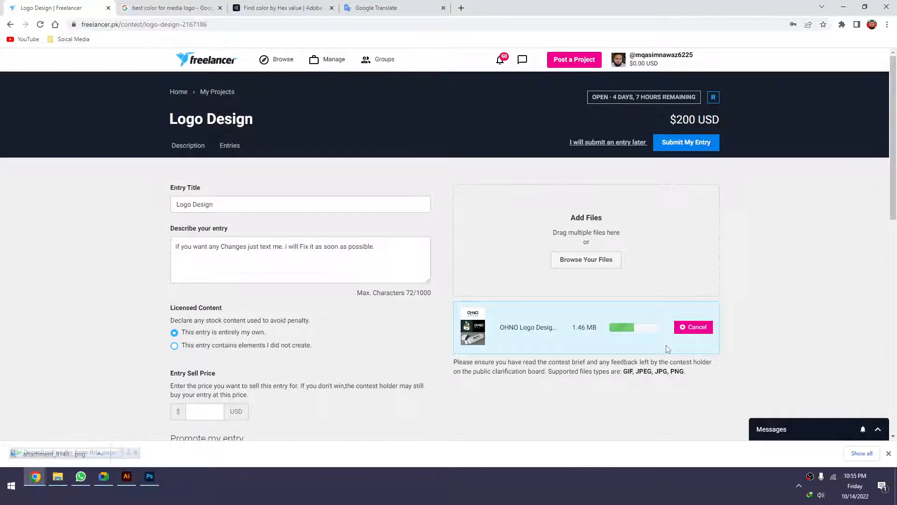
# Set the entry's sell price to 150 USD
pyautogui.scroll(-2, 488, 361)
pyautogui.click(206, 318)
pyautogui.scroll(1, 311, 309)
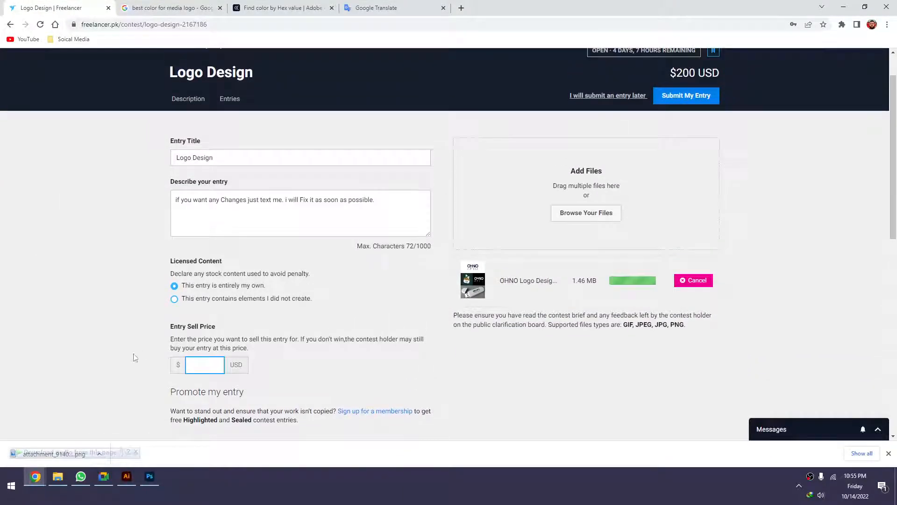
pyautogui.moveTo(170, 327); pyautogui.dragTo(217, 331)
pyautogui.scroll(1, 402, 364)
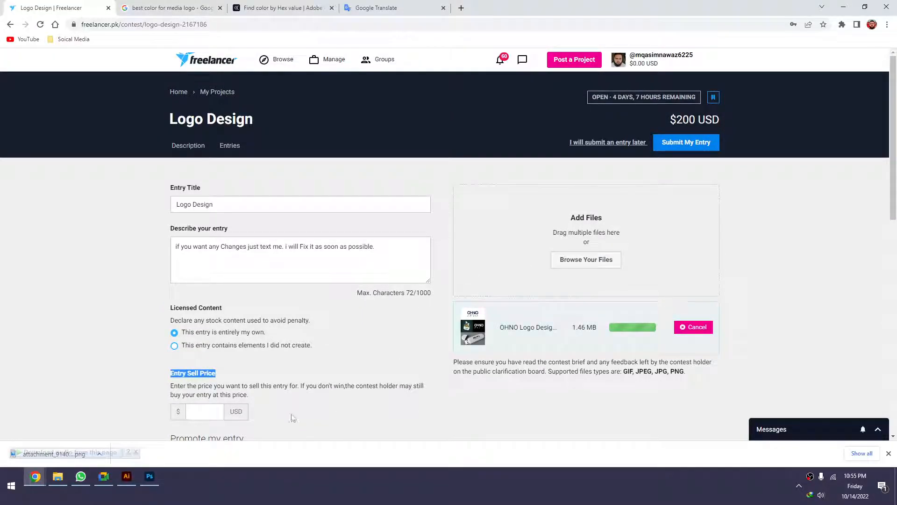
pyautogui.click(222, 414)
pyautogui.write('150')
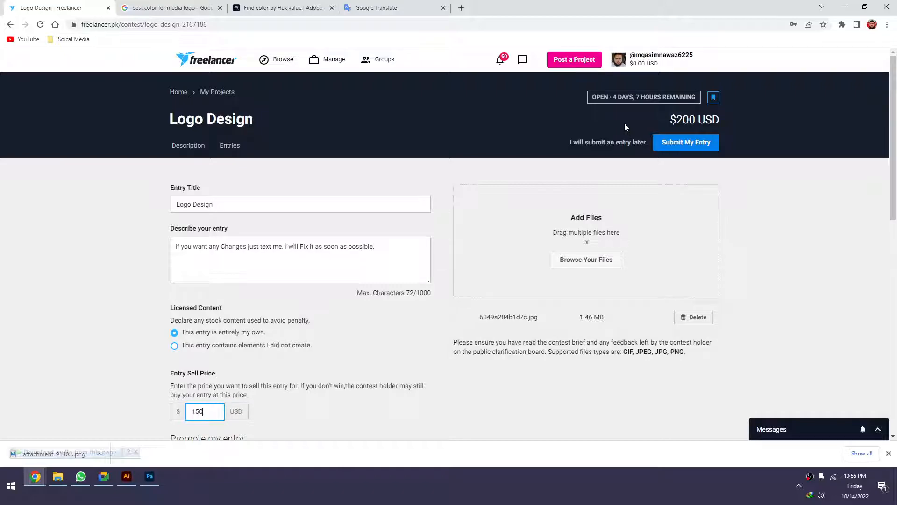
# Make sure the original-work and terms agreement is ticked, submit the first entry and close the confirmation
pyautogui.scroll(-1, 453, 244)
pyautogui.scroll(-3, 452, 244)
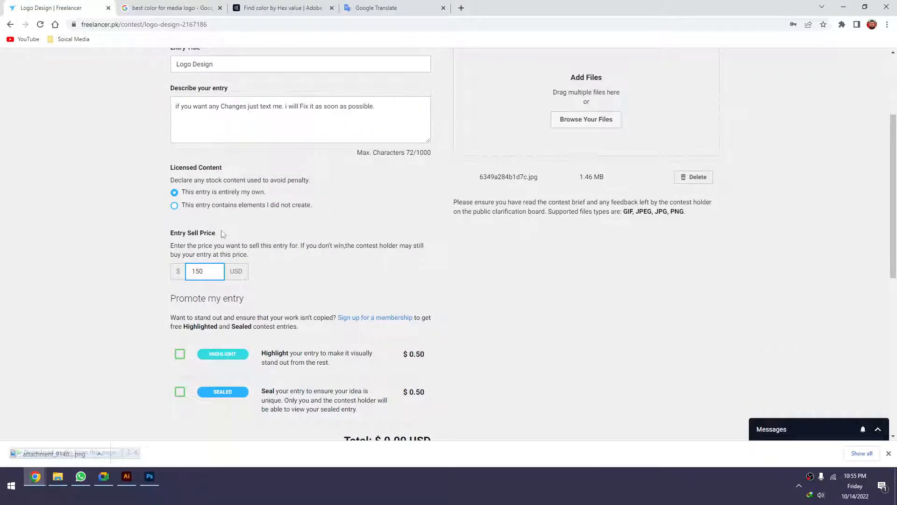
pyautogui.scroll(-3, 276, 362)
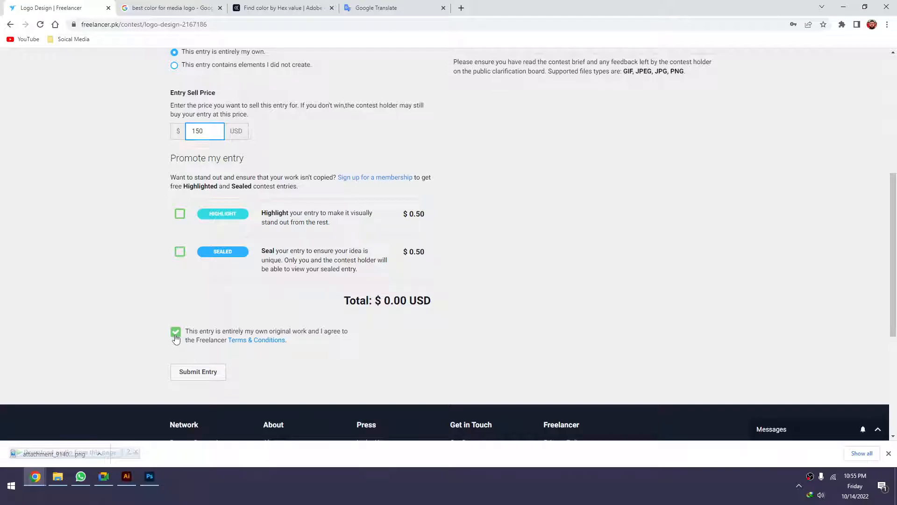
pyautogui.click(174, 333)
pyautogui.click(174, 334)
pyautogui.scroll(3, 516, 319)
pyautogui.scroll(2, 517, 322)
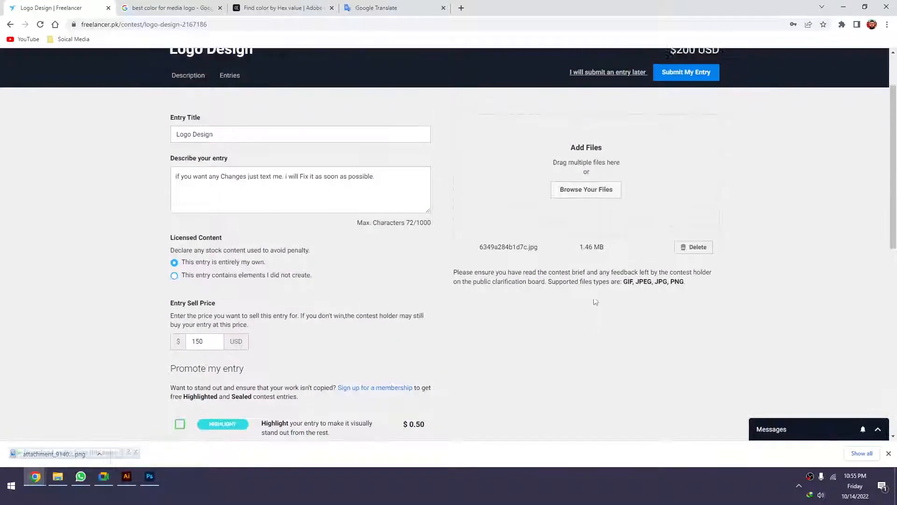
pyautogui.scroll(-5, 203, 354)
pyautogui.click(200, 371)
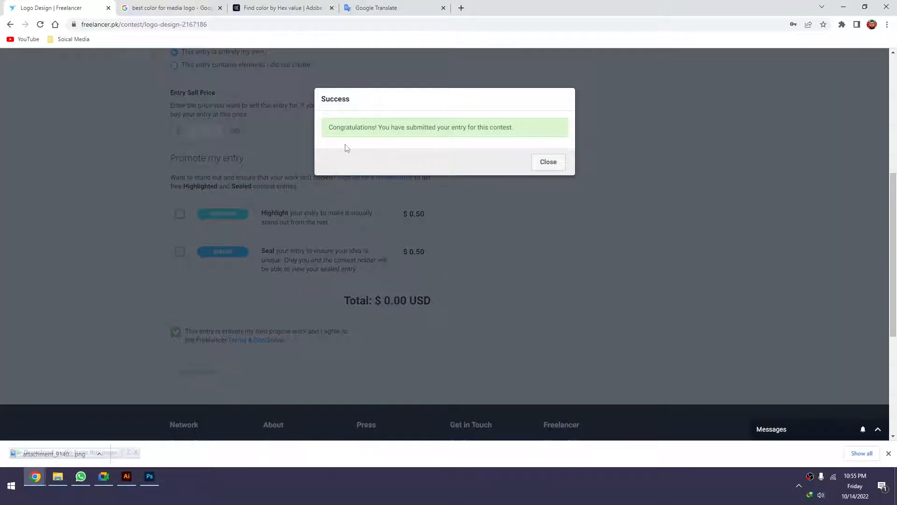
pyautogui.click(555, 165)
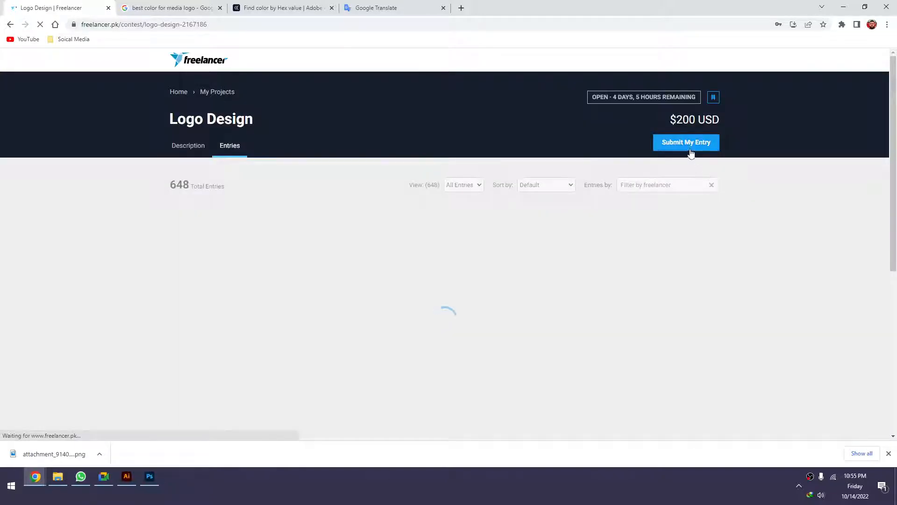
# Start a second entry titled "Logo Design" with the description "if you want any Changes just text me. i will Fix it as soon as possible."
pyautogui.click(685, 147)
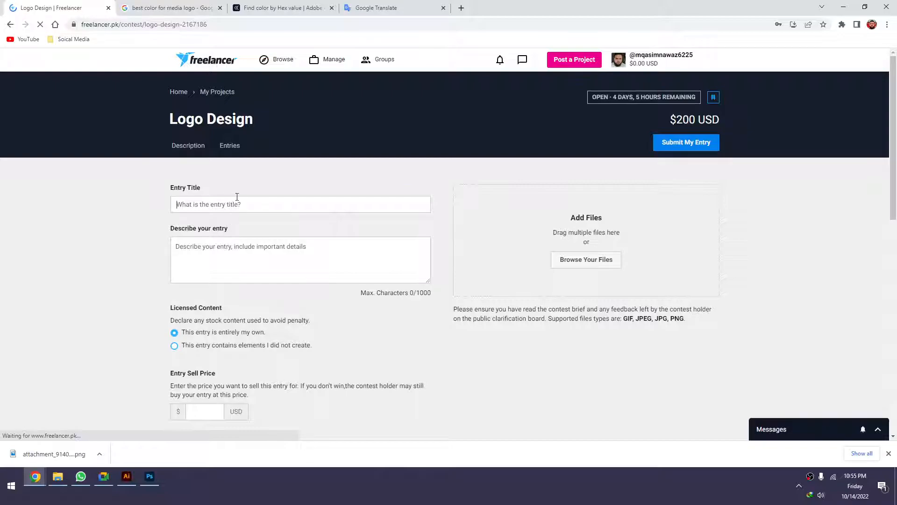
pyautogui.click(237, 197)
pyautogui.write('Log')
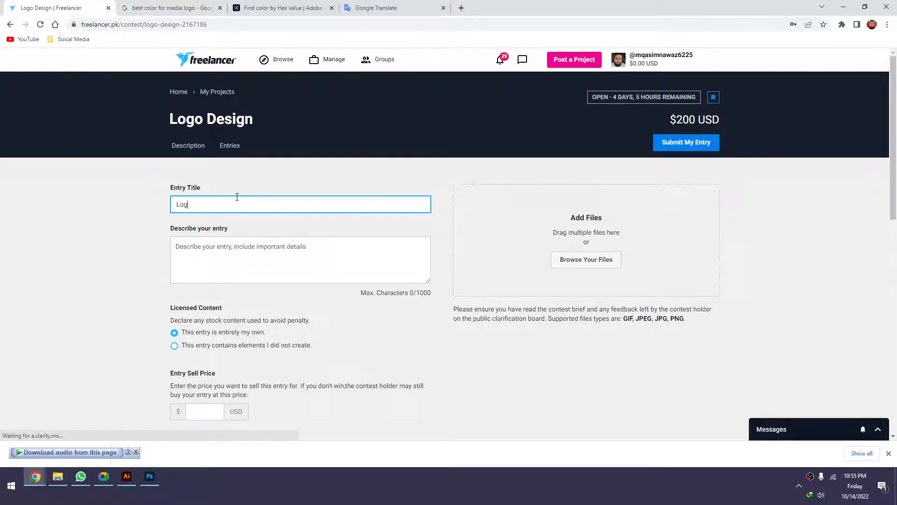
pyautogui.write('o Design')
pyautogui.press('Tab')
pyautogui.hotkey('ctrl', 'v')
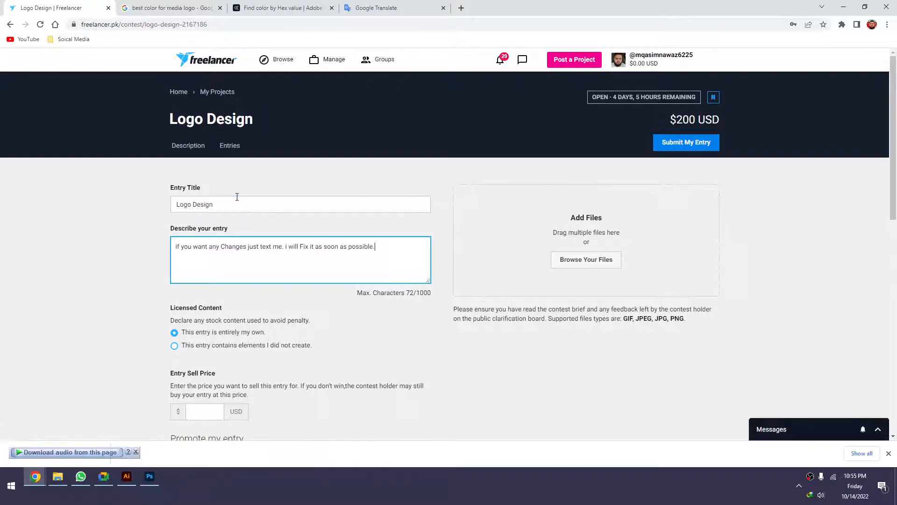
# Set the second entry's sell price to 150 USD and attach the OHNO Logo Design-02 image
pyautogui.click(204, 410)
pyautogui.write('150')
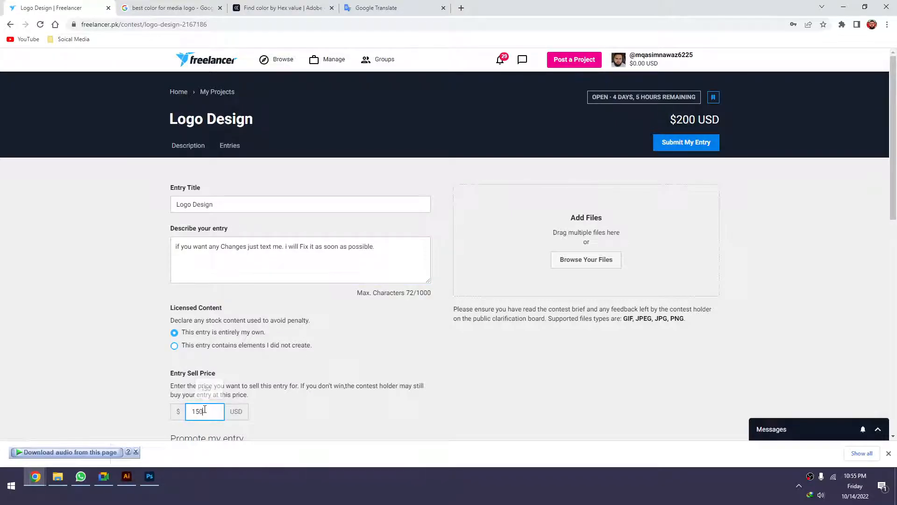
pyautogui.click(607, 263)
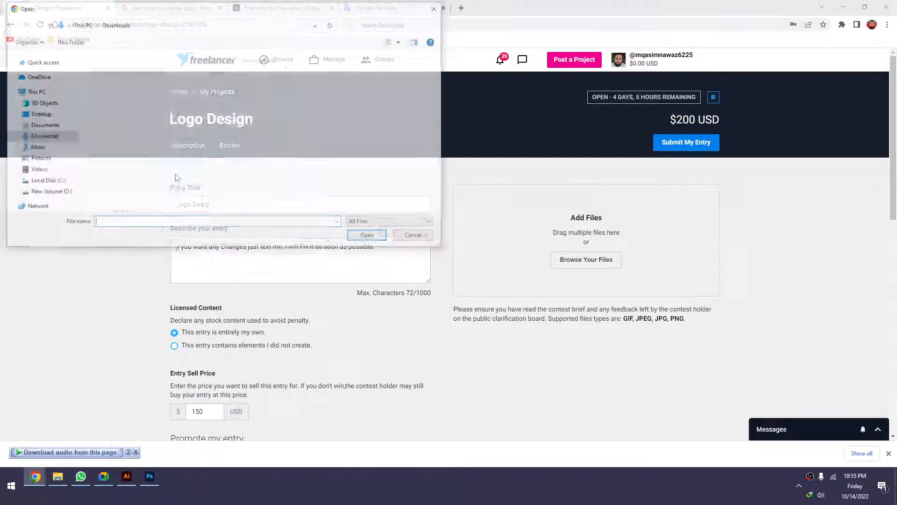
pyautogui.click(140, 100)
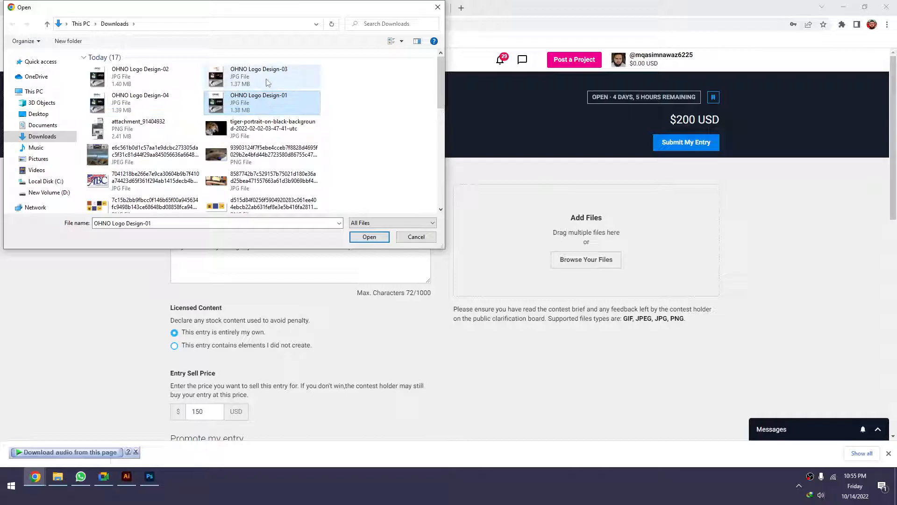
pyautogui.click(141, 75)
pyautogui.click(369, 237)
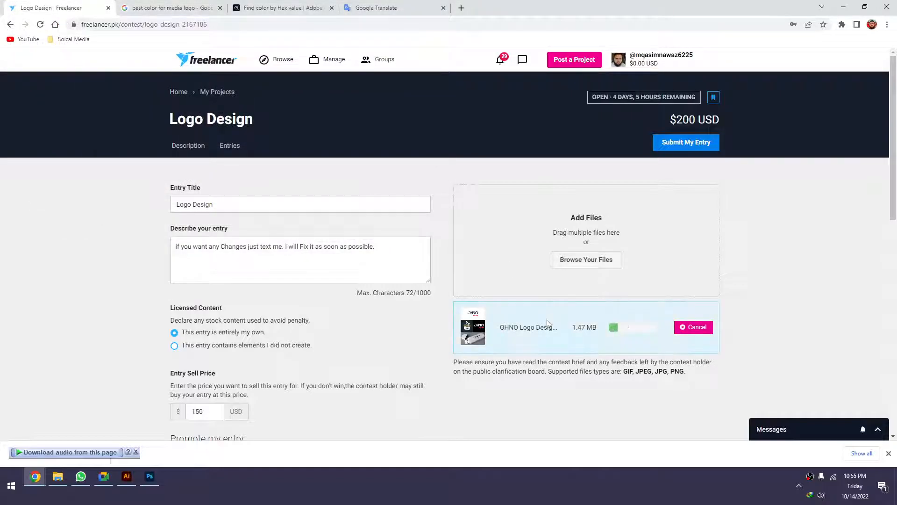
# Submit the second contest entry without any paid promotion and close the confirmation
pyautogui.scroll(-4, 514, 304)
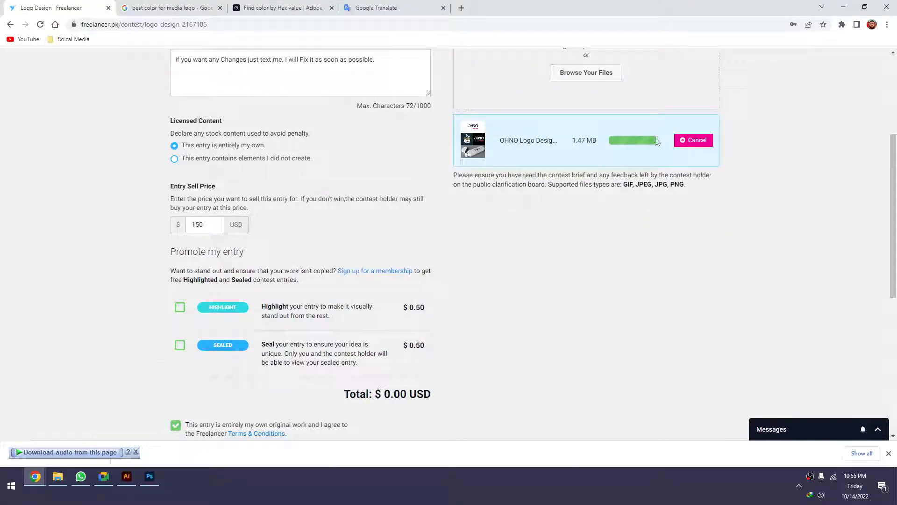
pyautogui.scroll(-3, 653, 151)
pyautogui.scroll(2, 428, 226)
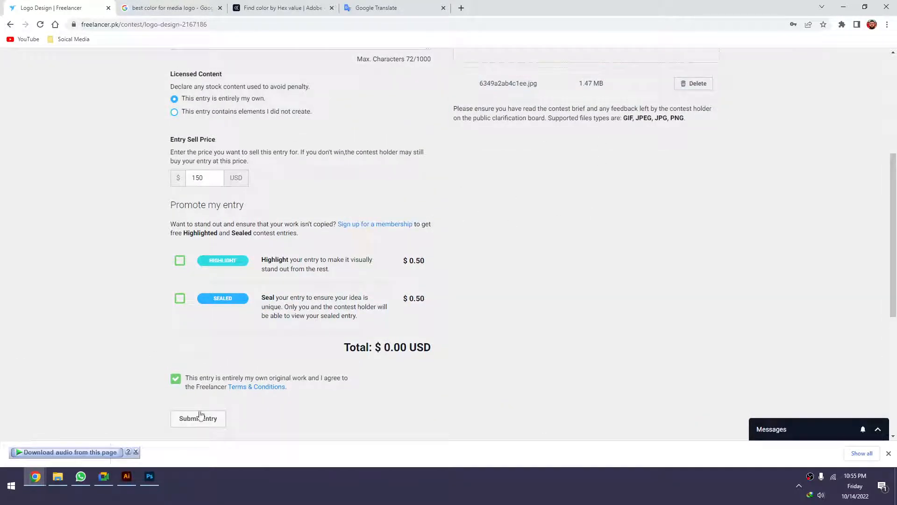
pyautogui.click(197, 419)
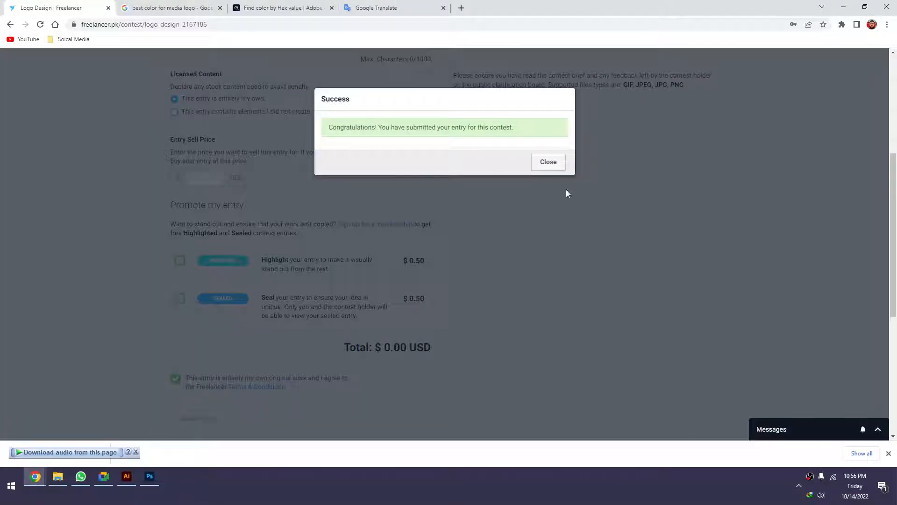
pyautogui.click(543, 163)
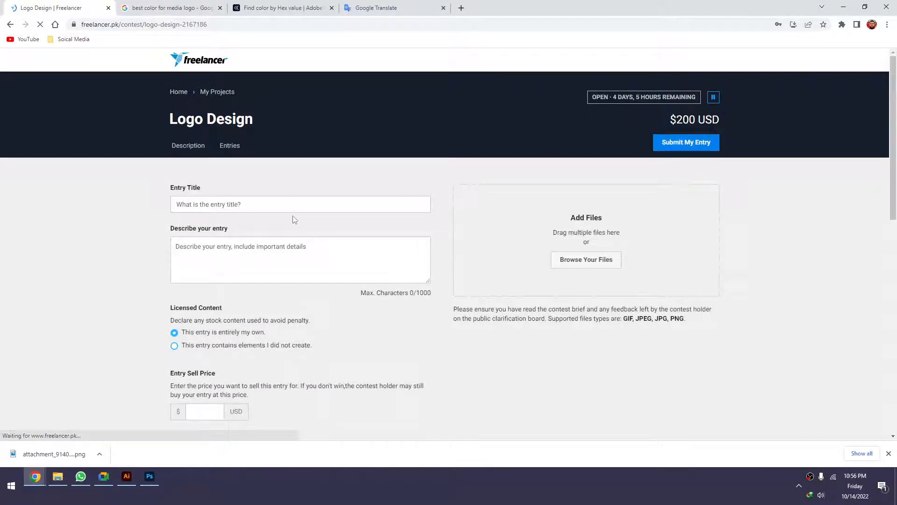
# Describe the third entry as "if you want any Changes just text me. i will Fix it as soon as possible." and attach OHNO Logo Design-03
pyautogui.click(284, 251)
pyautogui.write('If you want any changes just tell me. i will fix it as soon as possible.')
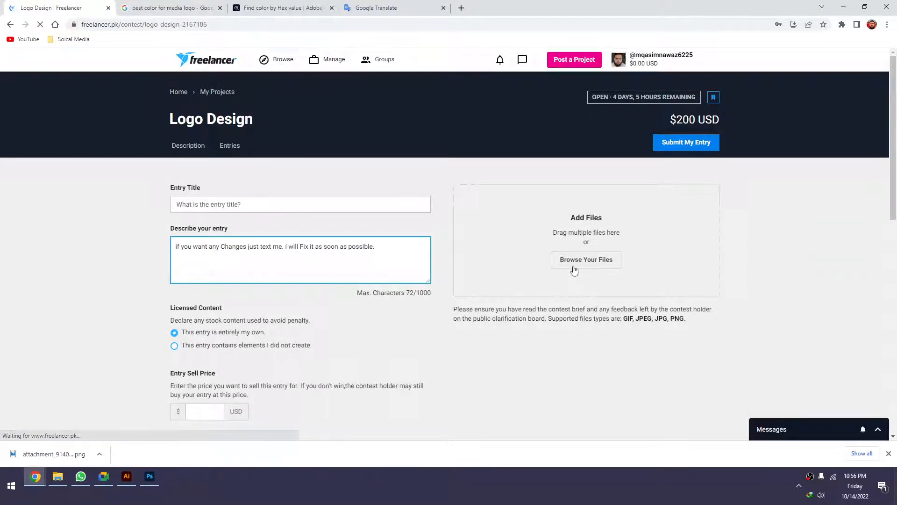
pyautogui.click(575, 267)
pyautogui.click(260, 75)
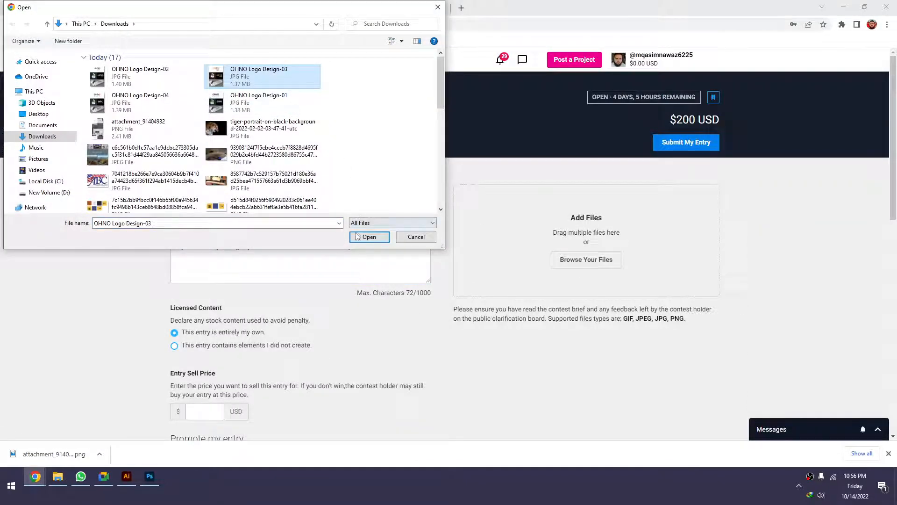
pyautogui.doubleClick(260, 75)
# Set the third entry's sell price to 150 USD and title it "Logo Design"
pyautogui.click(204, 413)
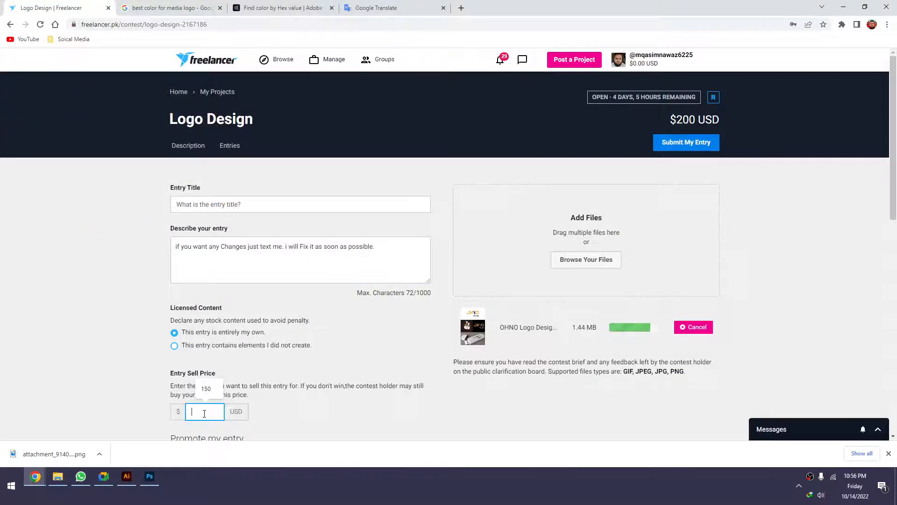
pyautogui.write('150')
pyautogui.scroll(-5, 204, 414)
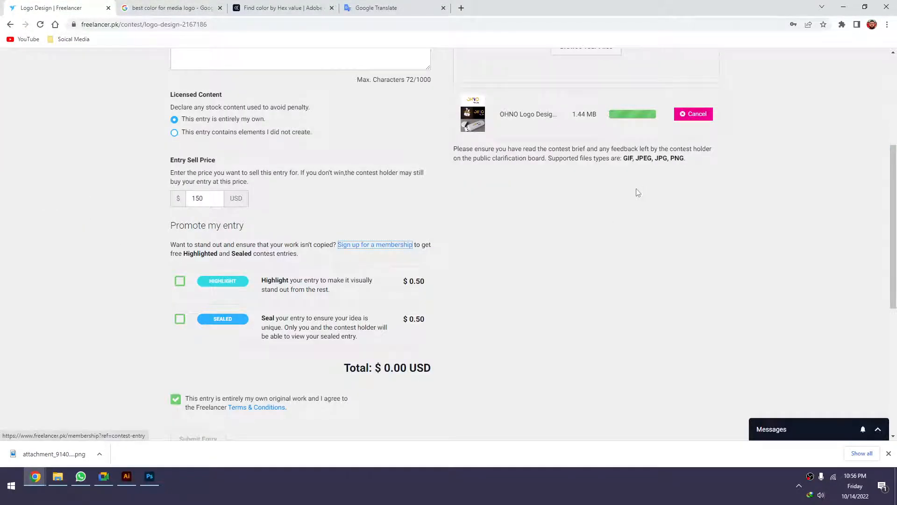
pyautogui.scroll(4, 608, 192)
pyautogui.click(334, 174)
pyautogui.write('Logo Design')
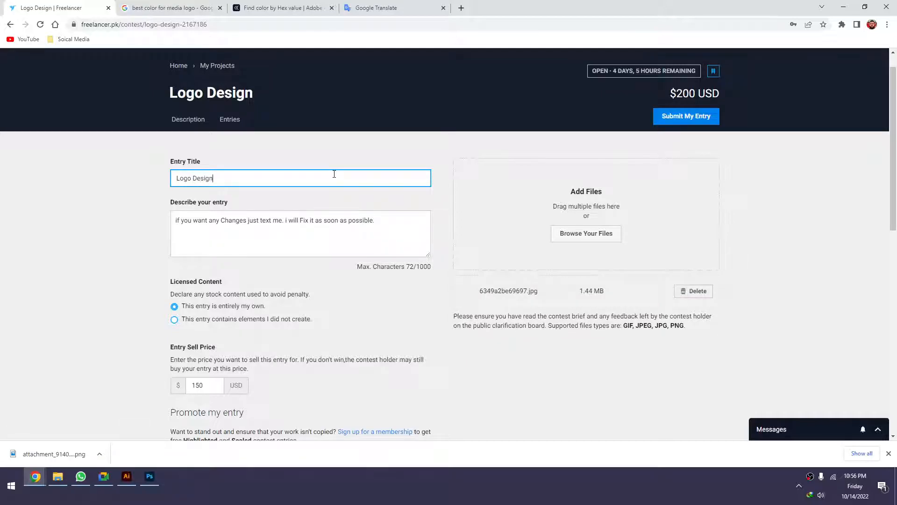
# Submit the third contest entry and close the confirmation
pyautogui.scroll(-6, 334, 174)
pyautogui.click(212, 346)
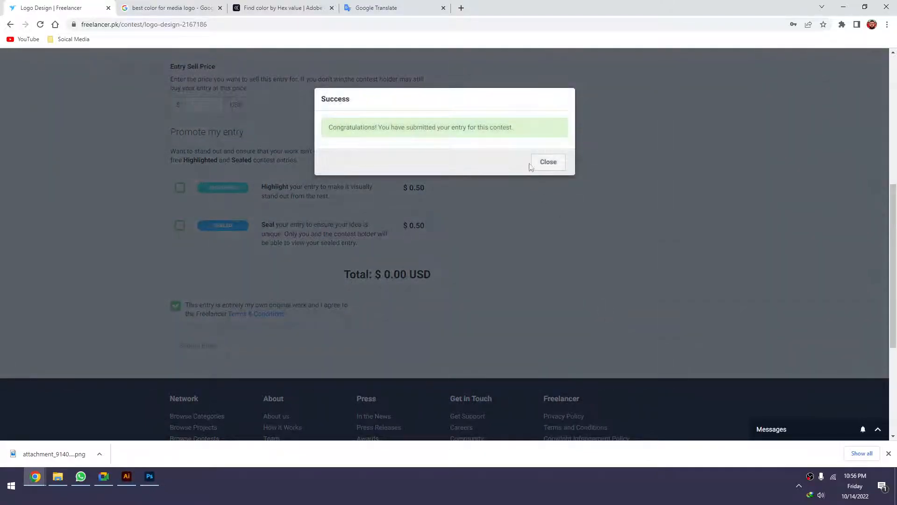
pyautogui.click(561, 163)
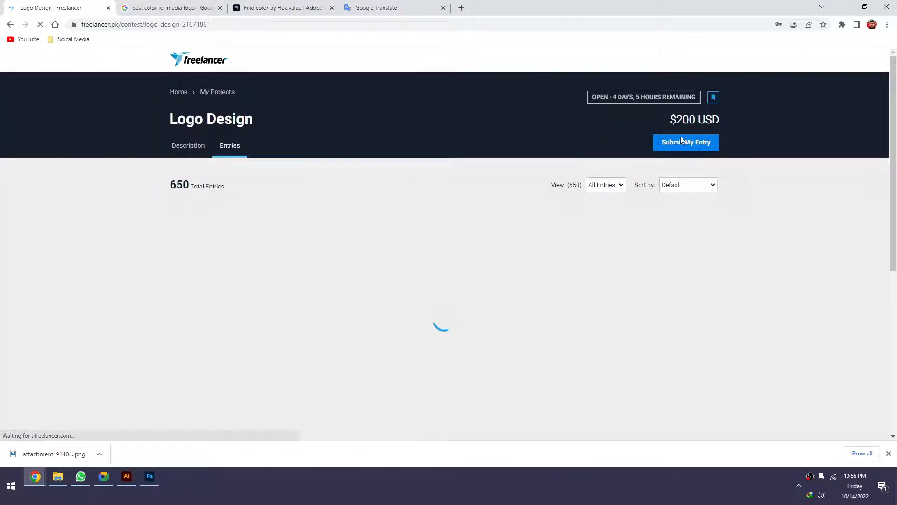
# Start a fourth entry titled "Logo Design" and described as "if you want any Changes just text me. i will Fix it as soon as possible."
pyautogui.click(682, 141)
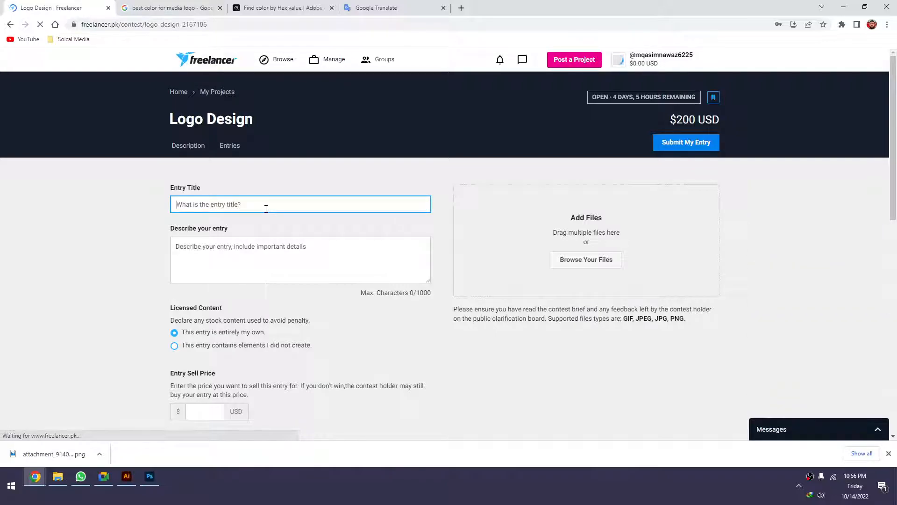
pyautogui.write('Logo De')
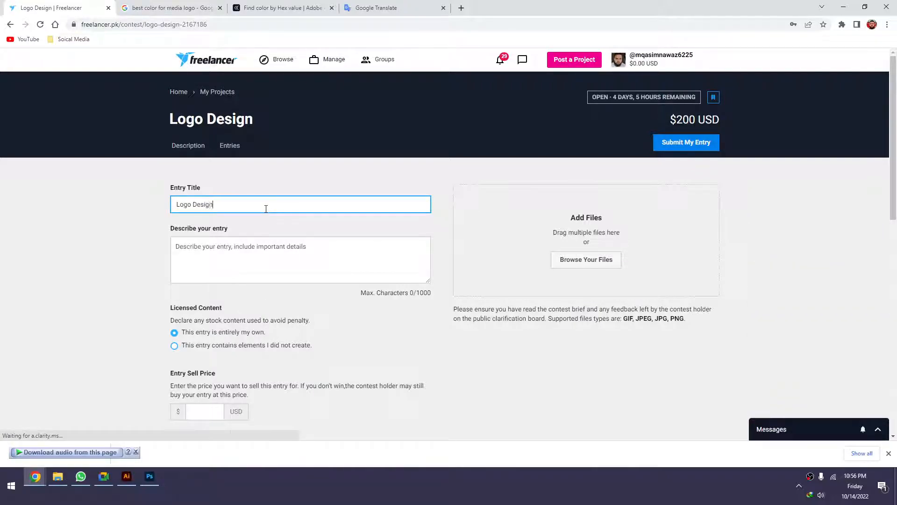
pyautogui.write('sign')
pyautogui.press('Tab')
pyautogui.write('if you want any Changes just text me. i will Fix it as soon as possible.')
pyautogui.press('Tab')
pyautogui.press('Tab')
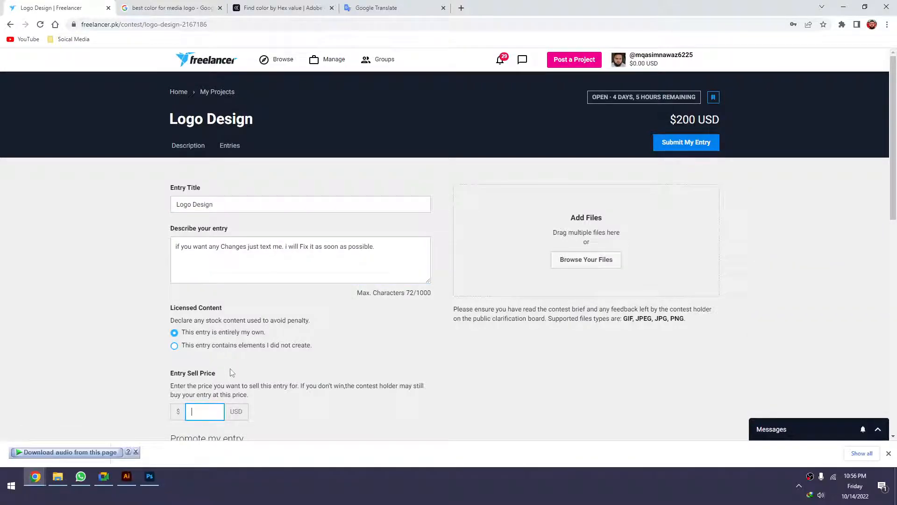
# Set the fourth entry's sell price to 150 USD and attach the file OHNO Logo Design-04
pyautogui.write('150')
pyautogui.scroll(-4, 230, 370)
pyautogui.scroll(3, 593, 177)
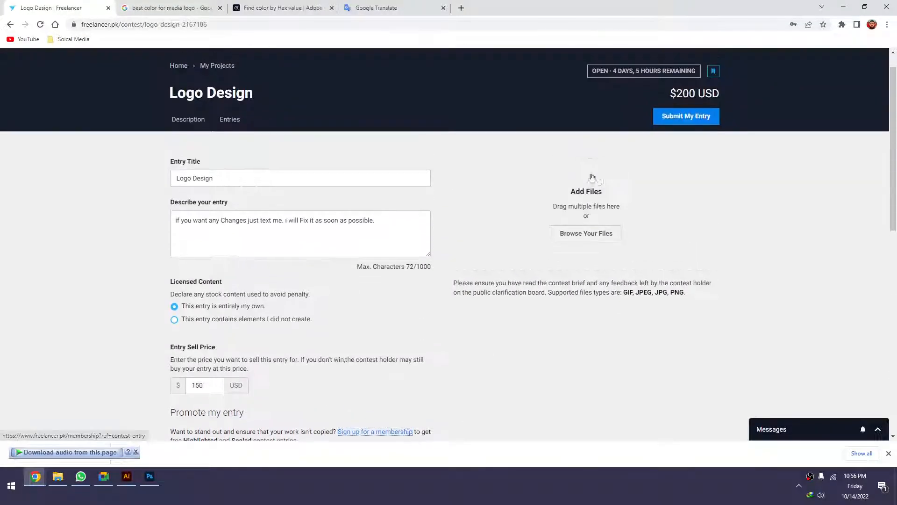
pyautogui.click(605, 232)
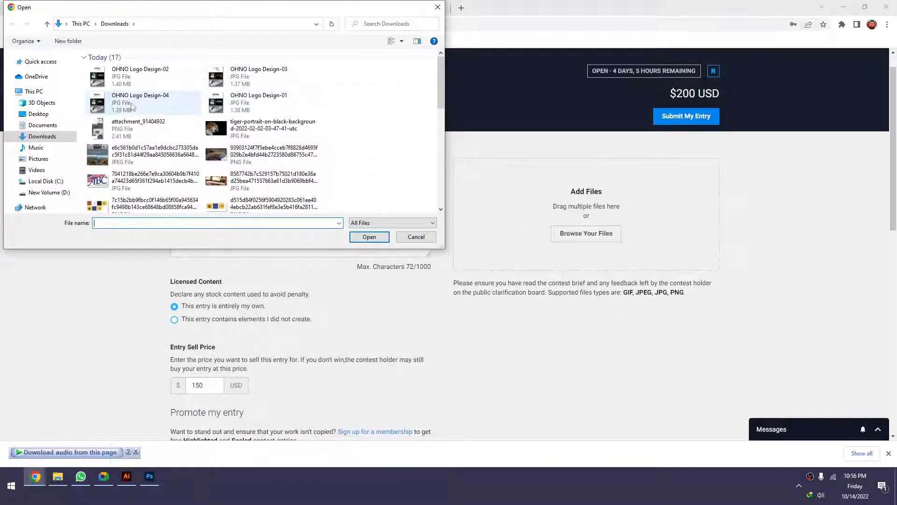
pyautogui.doubleClick(131, 107)
# Submit the fourth contest entry and close the confirmation
pyautogui.scroll(-5, 248, 321)
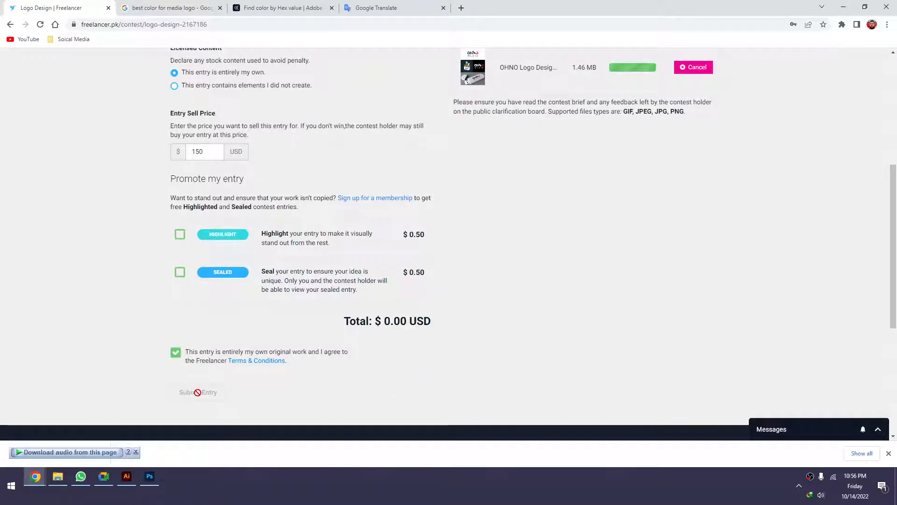
pyautogui.click(199, 392)
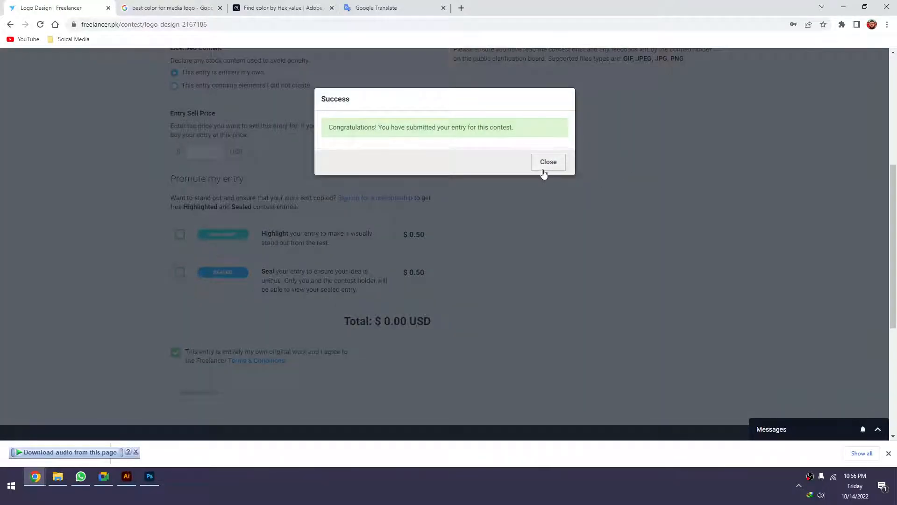
pyautogui.click(543, 166)
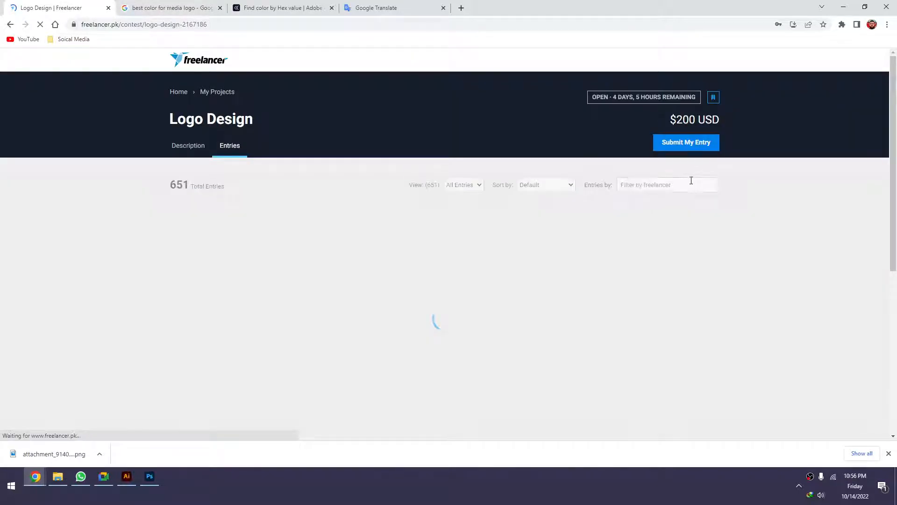
# Filter the contest's entries list to show only My Entries
pyautogui.click(546, 185)
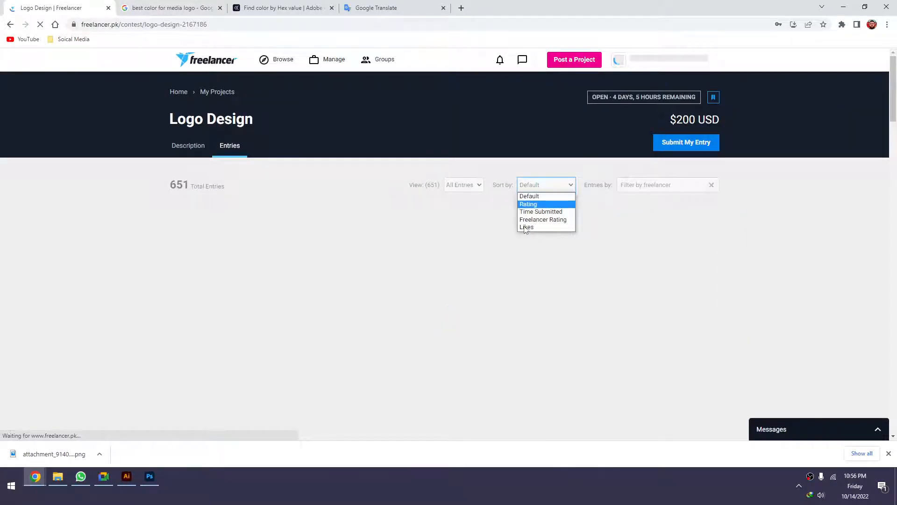
pyautogui.click(481, 185)
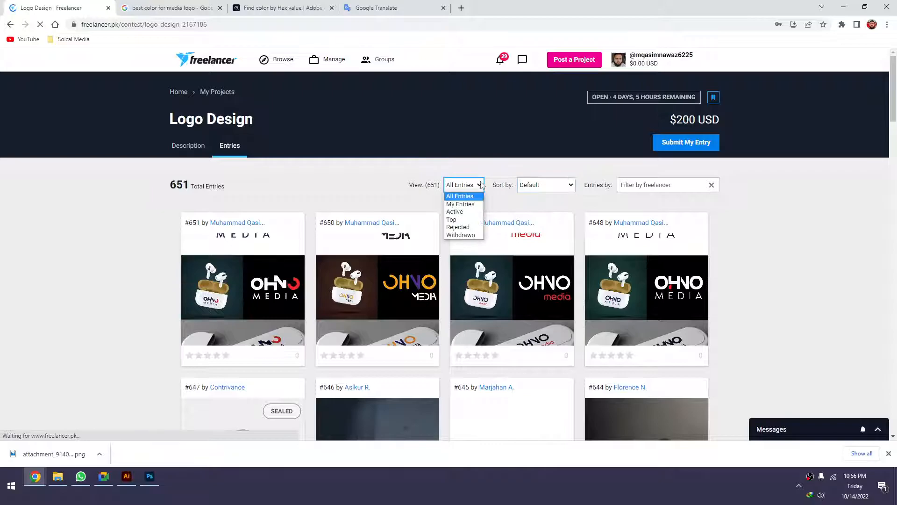
pyautogui.click(677, 184)
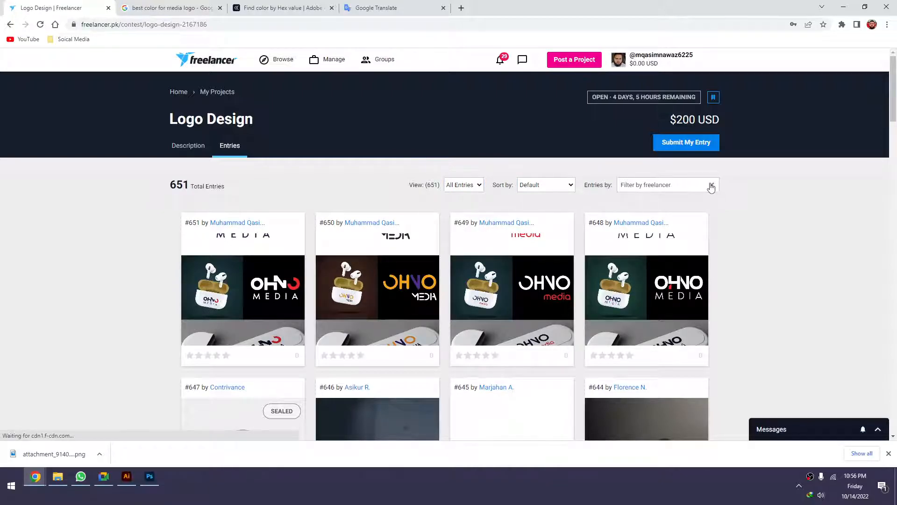
pyautogui.click(711, 185)
pyautogui.click(571, 185)
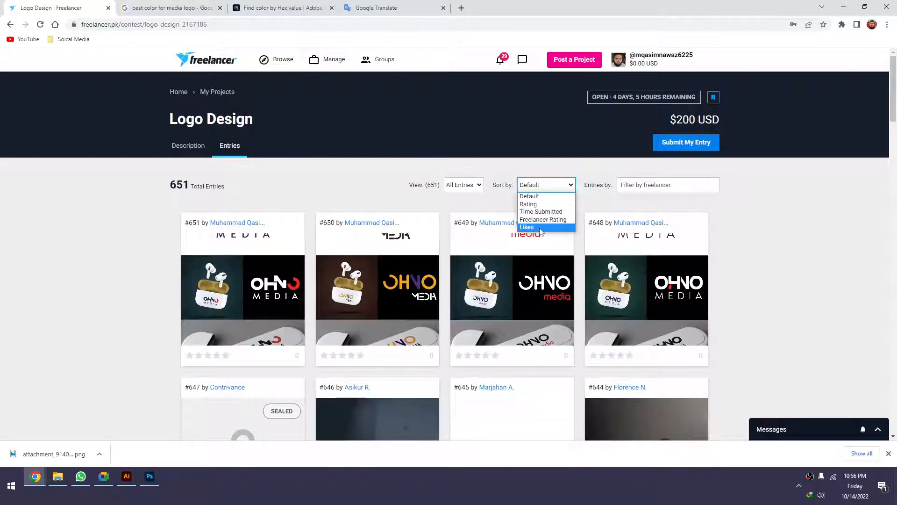
pyautogui.click(479, 185)
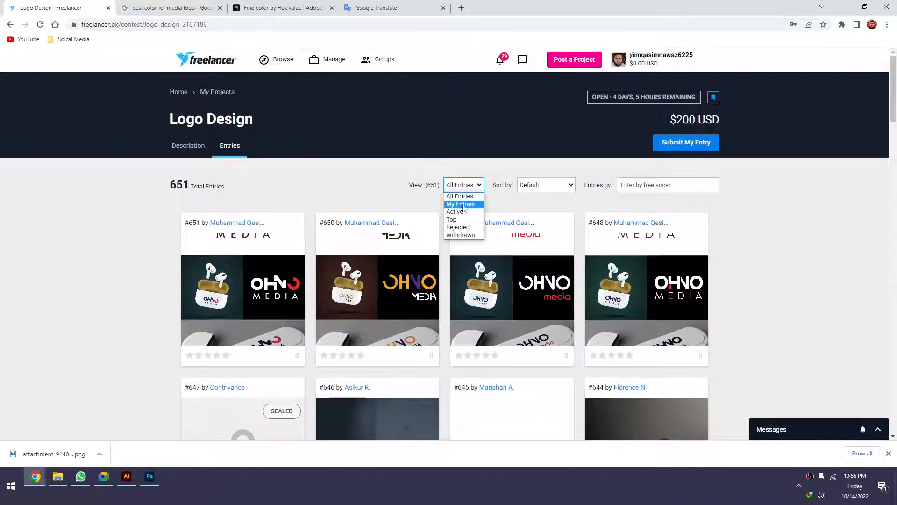
pyautogui.click(461, 204)
# Write "Kindly Check my Entries" as a comment on the Public Clarification Board, correcting the misspelled words
pyautogui.scroll(-2, 561, 196)
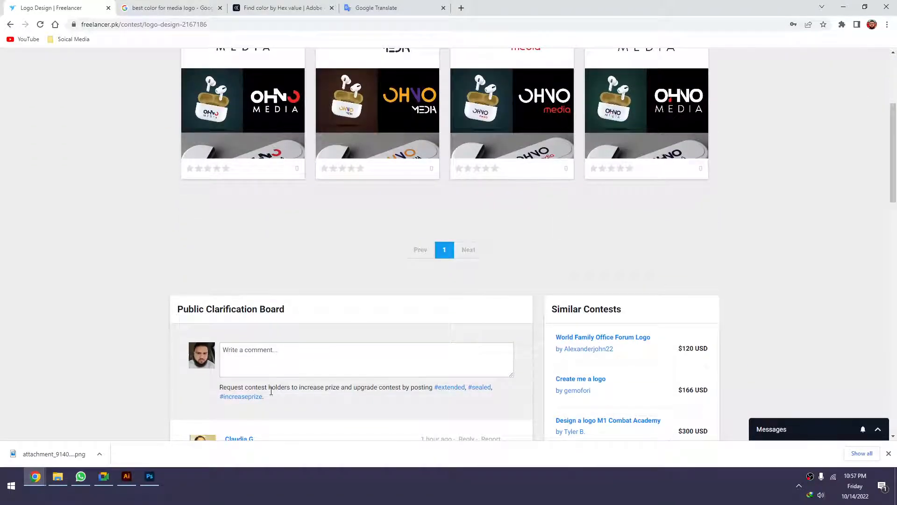
pyautogui.click(272, 365)
pyautogui.write('Kindly Chk my Enteries')
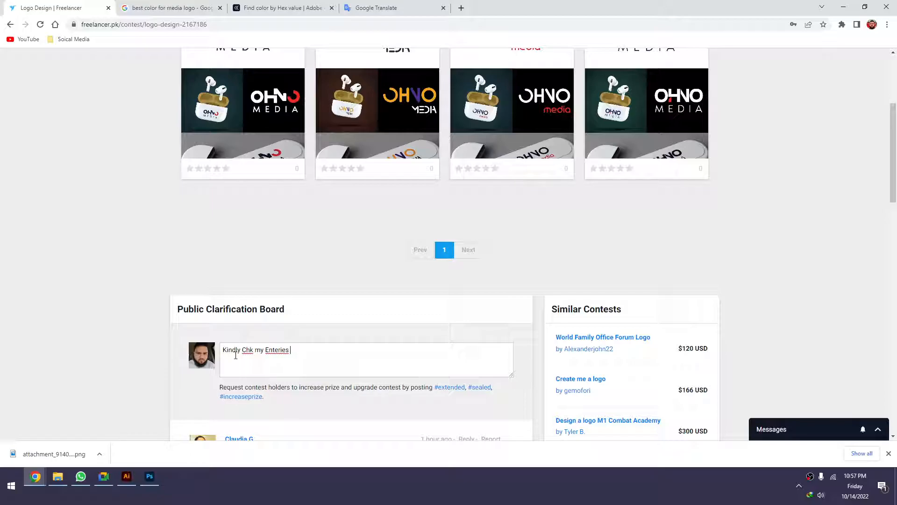
pyautogui.rightClick(247, 349)
pyautogui.click(251, 352)
pyautogui.write('ec')
pyautogui.press('End')
pyautogui.rightClick(287, 352)
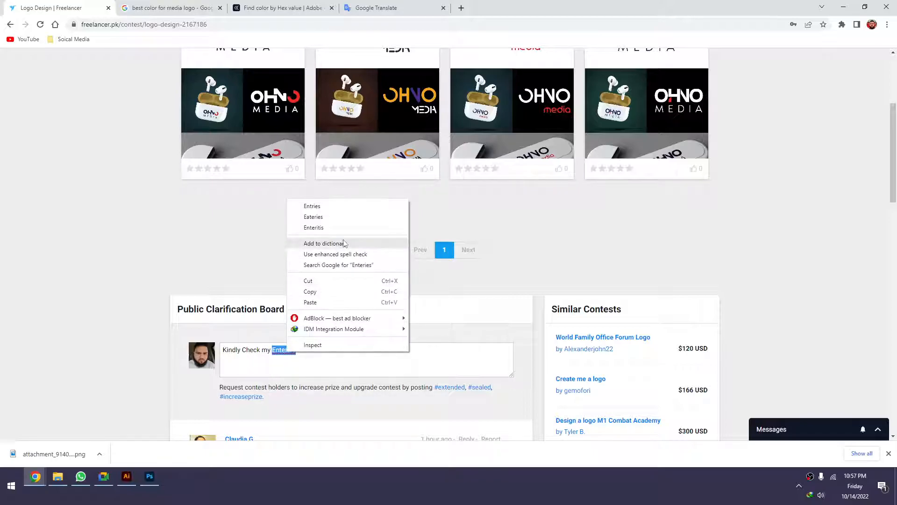
pyautogui.click(321, 208)
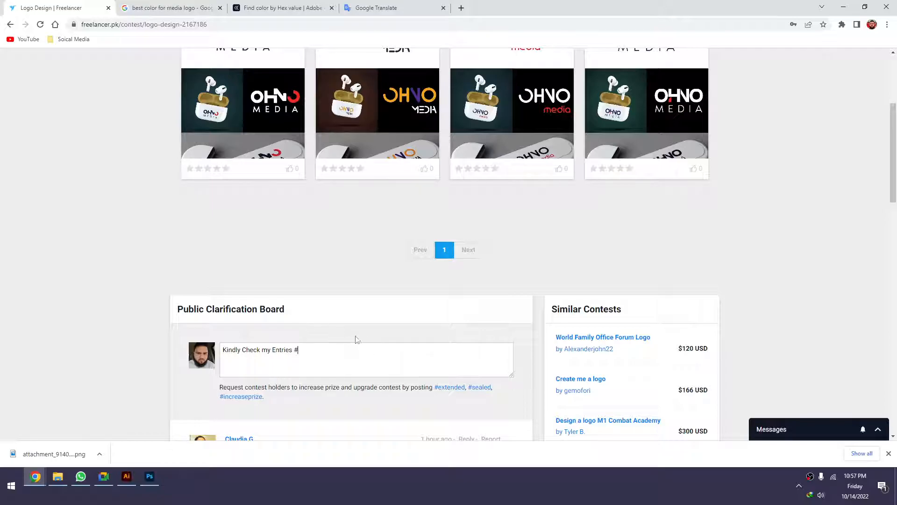
# Copy the entry number #651 from its entry card into the end of the clarification board comment
pyautogui.scroll(2, 355, 339)
pyautogui.moveTo(185, 130); pyautogui.dragTo(201, 129)
pyautogui.hotkey('ctrl', 'c')
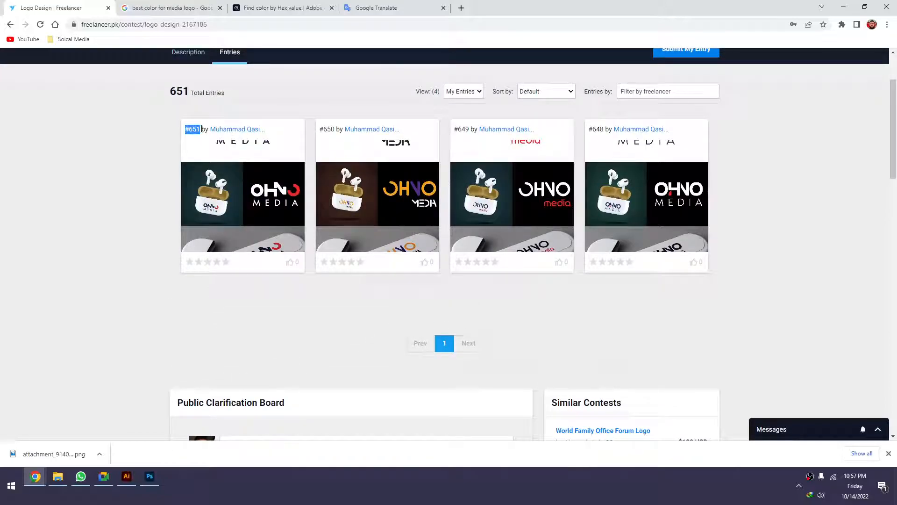
pyautogui.scroll(-2, 271, 322)
pyautogui.moveTo(305, 350); pyautogui.dragTo(295, 351)
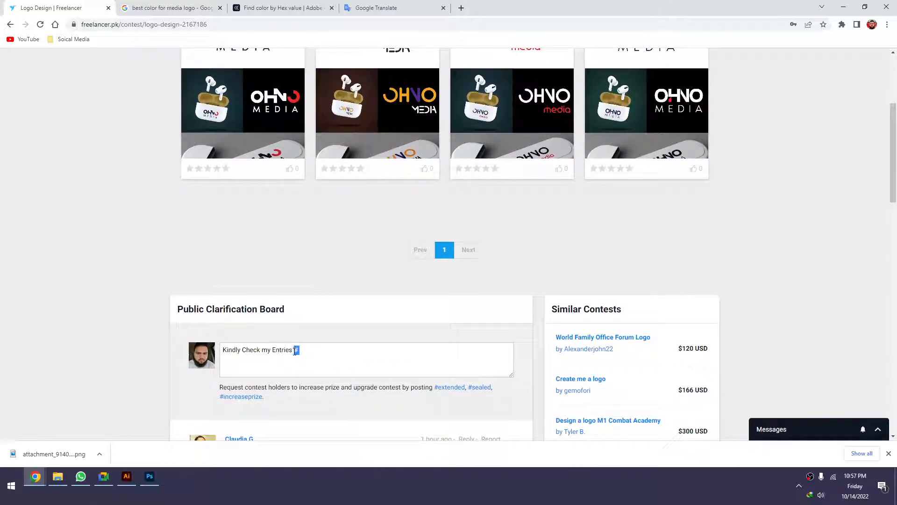
pyautogui.hotkey('ctrl', 'v')
# Add the entry number #650, copied from its card, after #651 in the comment
pyautogui.scroll(2, 382, 195)
pyautogui.moveTo(320, 129); pyautogui.dragTo(336, 130)
pyautogui.hotkey('ctrl', 'c')
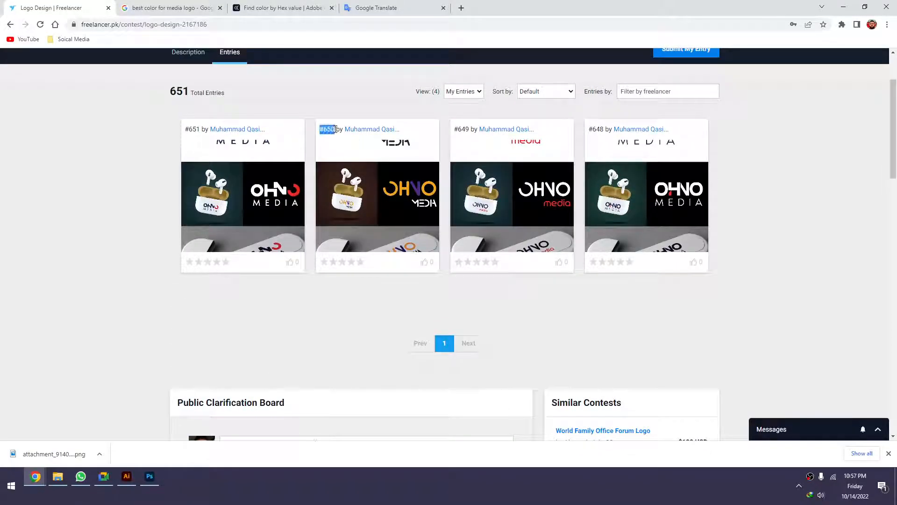
pyautogui.scroll(-3, 338, 144)
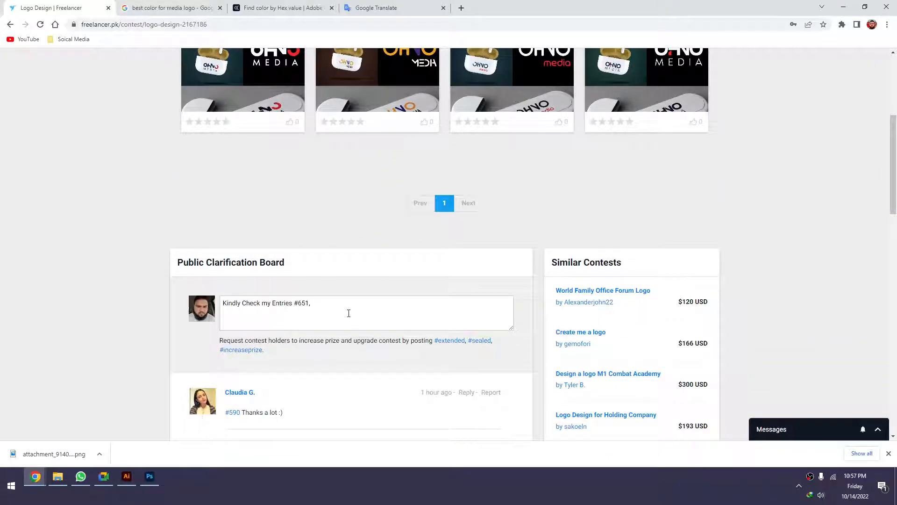
pyautogui.hotkey('ctrl', 'v')
# Add the entry number #649, copied from its card, after #650 in the comment
pyautogui.scroll(2, 521, 222)
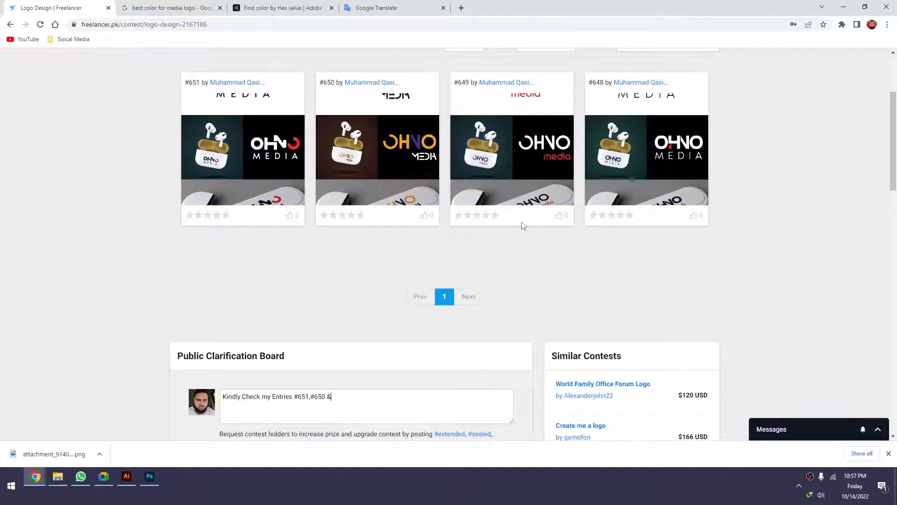
pyautogui.press('BackSpace')
pyautogui.press('BackSpace')
pyautogui.moveTo(454, 83); pyautogui.dragTo(467, 83)
pyautogui.hotkey('ctrl', 'c')
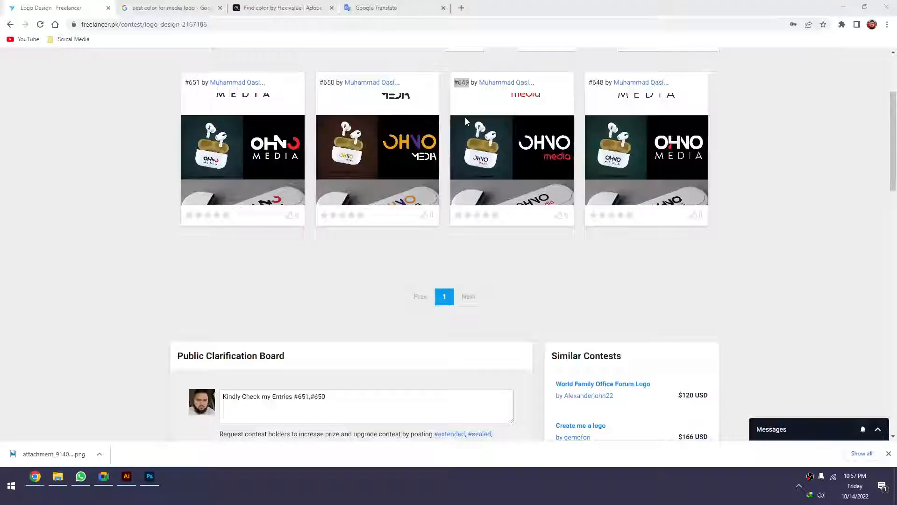
pyautogui.scroll(-1, 355, 320)
pyautogui.click(346, 350)
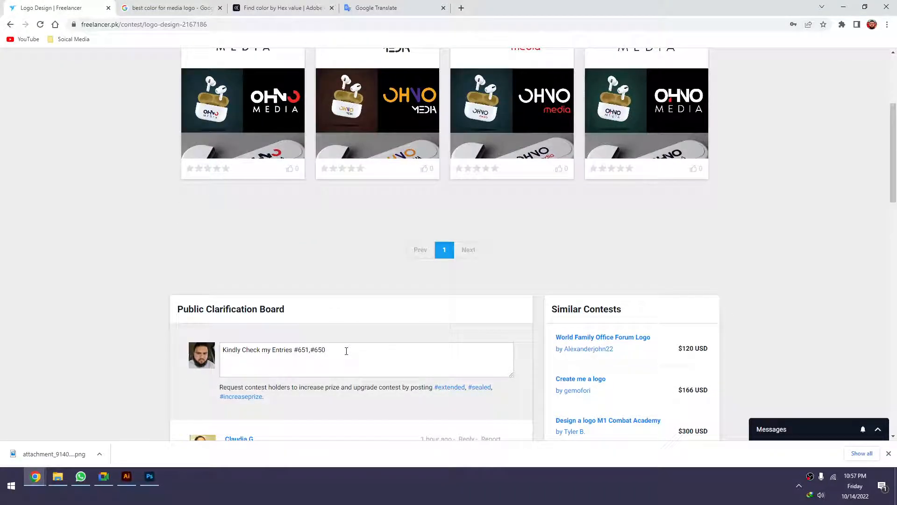
pyautogui.hotkey('ctrl', 'v')
# Finish the comment's list of entry numbers with "& #648."
pyautogui.scroll(3, 521, 271)
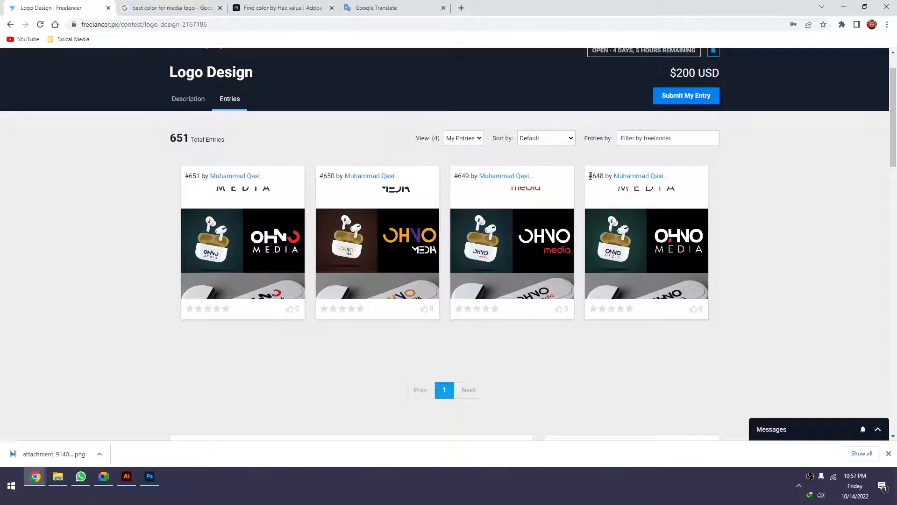
pyautogui.moveTo(589, 177); pyautogui.dragTo(602, 177)
pyautogui.scroll(-4, 573, 206)
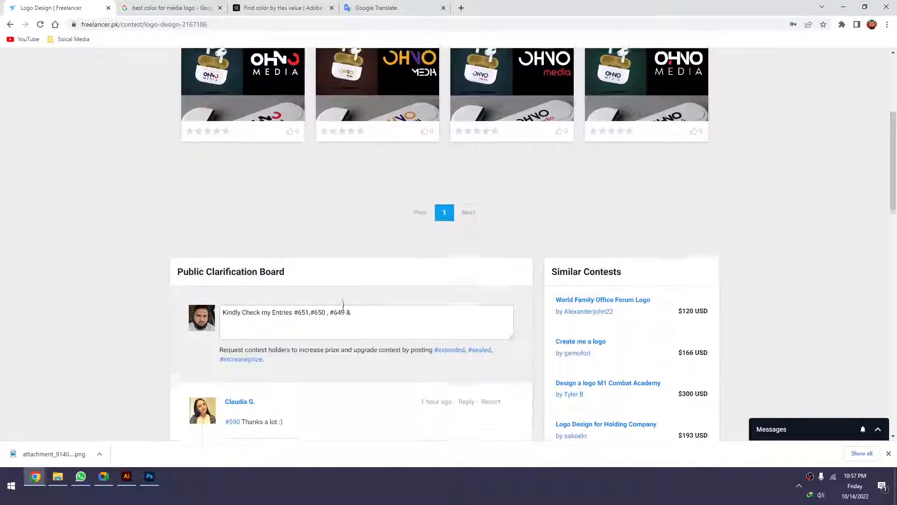
pyautogui.write('#648')
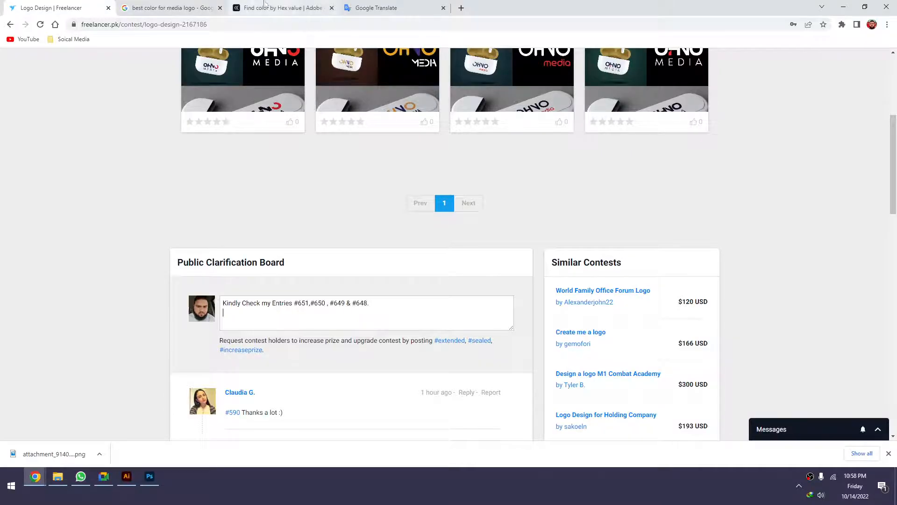
# Copy "if you want any Changes just text me. i will Fix it as soon as possible." from Google Translate into the comment's second line
pyautogui.click(350, 5)
pyautogui.hotkey('ctrl', 'a')
pyautogui.hotkey('ctrl', 'c')
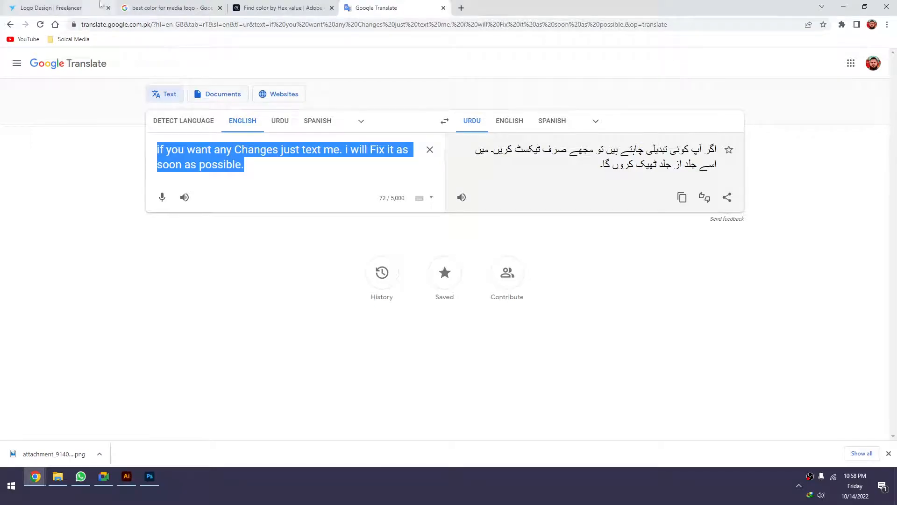
pyautogui.click(70, 8)
pyautogui.press('Return')
pyautogui.hotkey('ctrl', 'v')
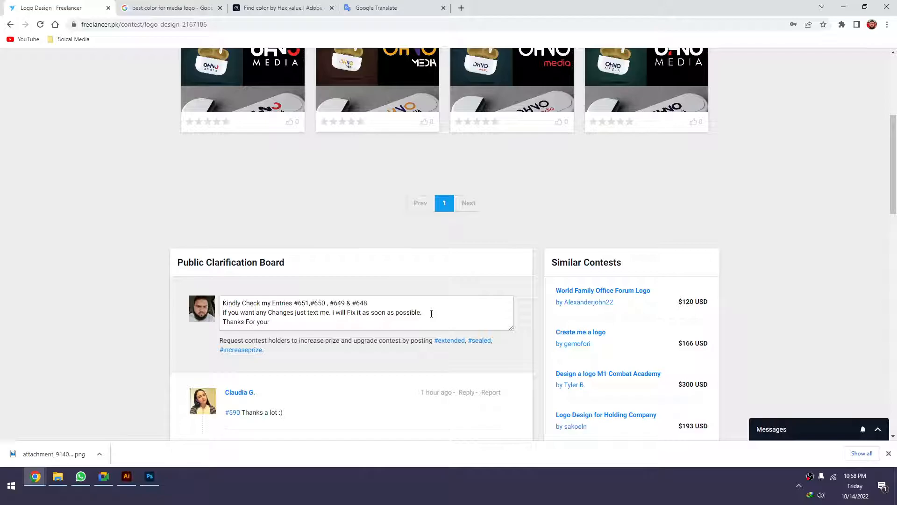
# Switch to Google Translate, translate the dictated Urdu phrase "قیمتی وقت" into English and select the translated phrase
pyautogui.click(374, 8)
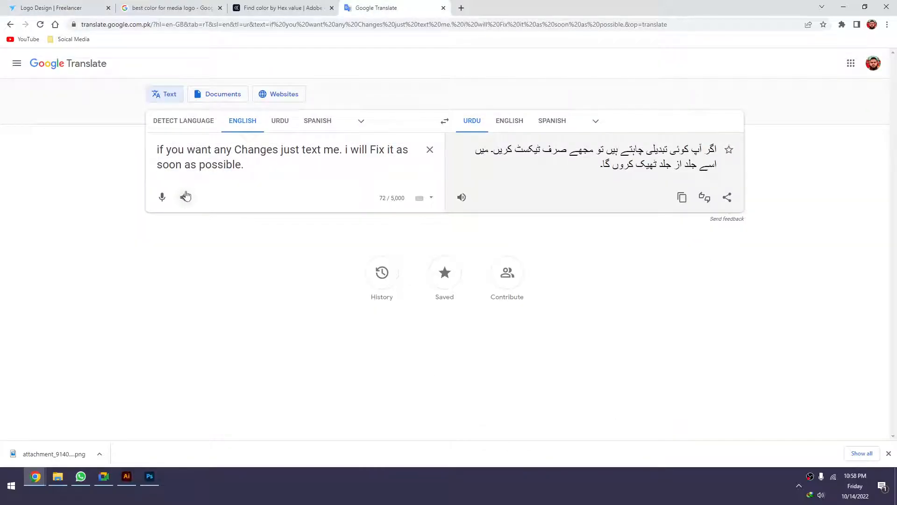
pyautogui.click(162, 197)
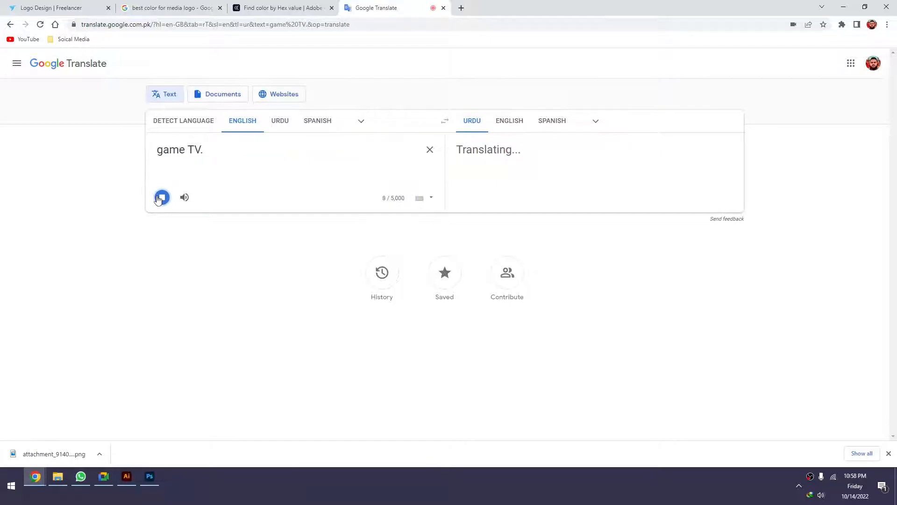
pyautogui.click(444, 120)
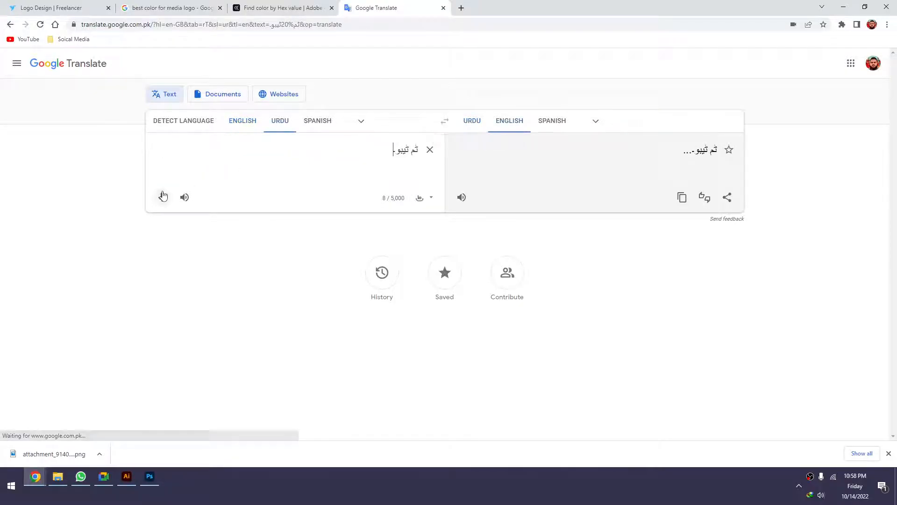
pyautogui.click(161, 197)
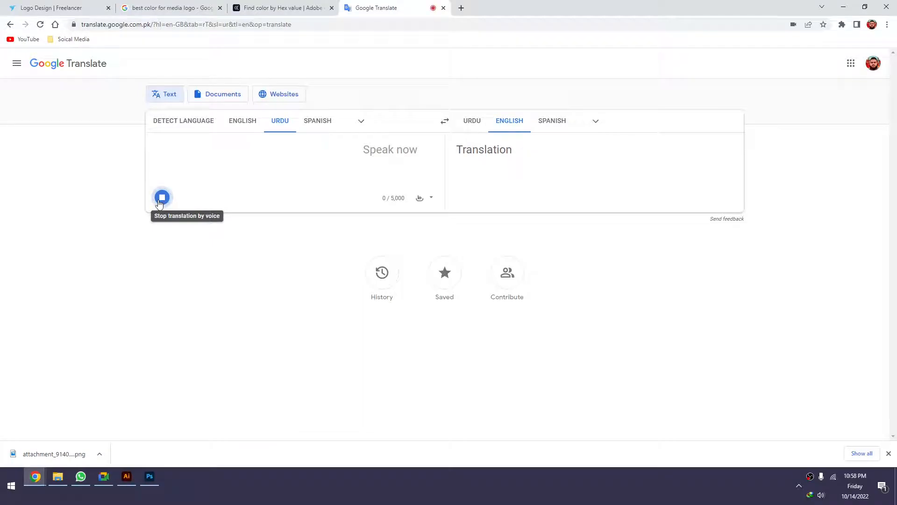
pyautogui.click(444, 121)
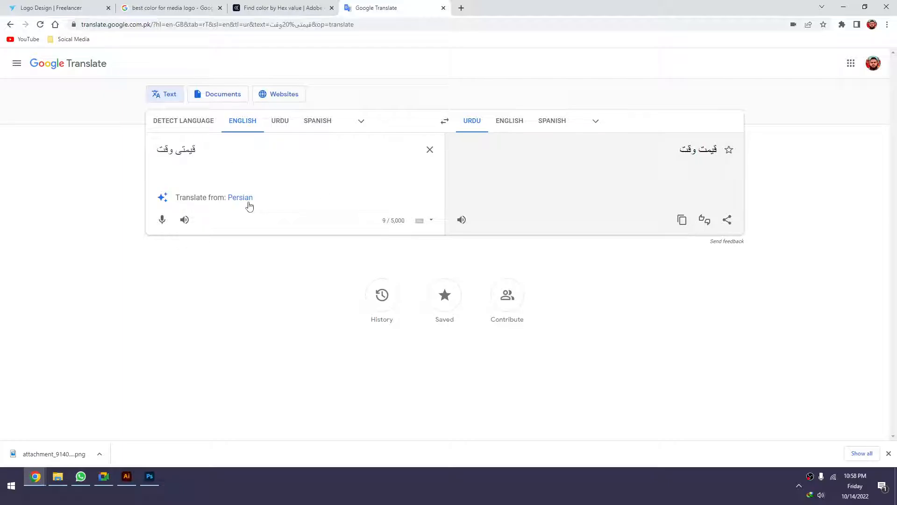
pyautogui.click(509, 121)
pyautogui.tripleClick(520, 152)
pyautogui.click(527, 148)
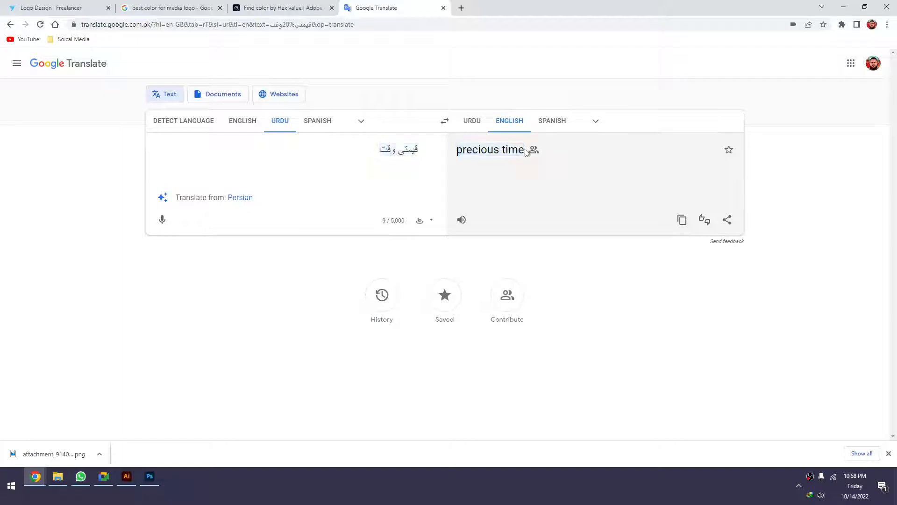
pyautogui.moveTo(527, 148); pyautogui.dragTo(453, 155)
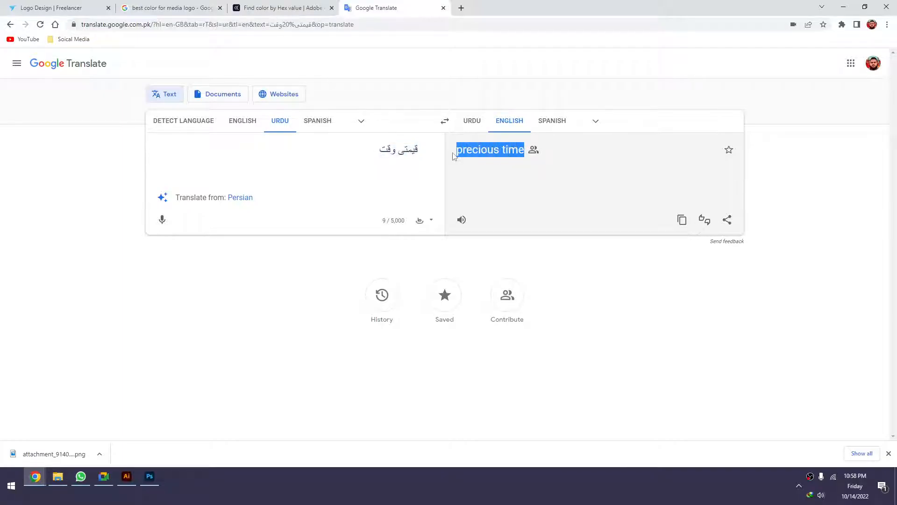
# Return to the Freelancer contest and complete the comment's closing line as "Thanks For your precious time."
pyautogui.click(140, 7)
pyautogui.click(61, 8)
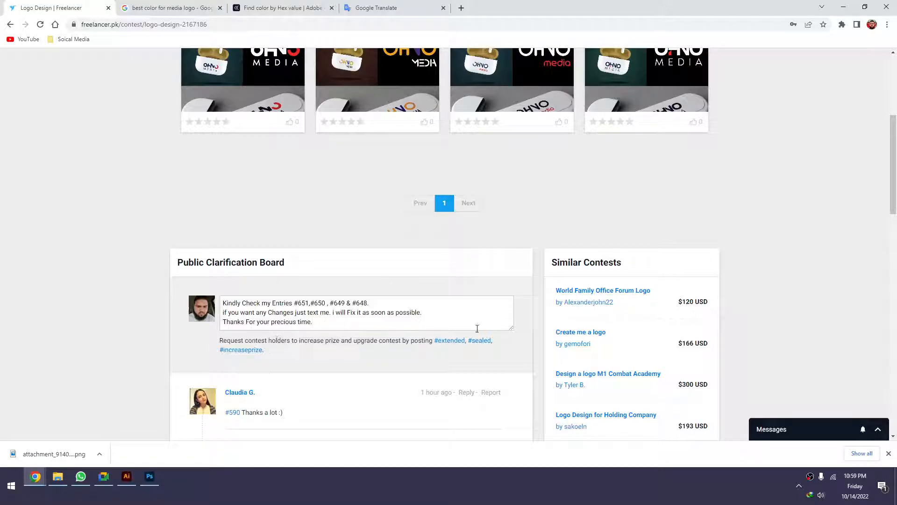
pyautogui.scroll(-4, 533, 337)
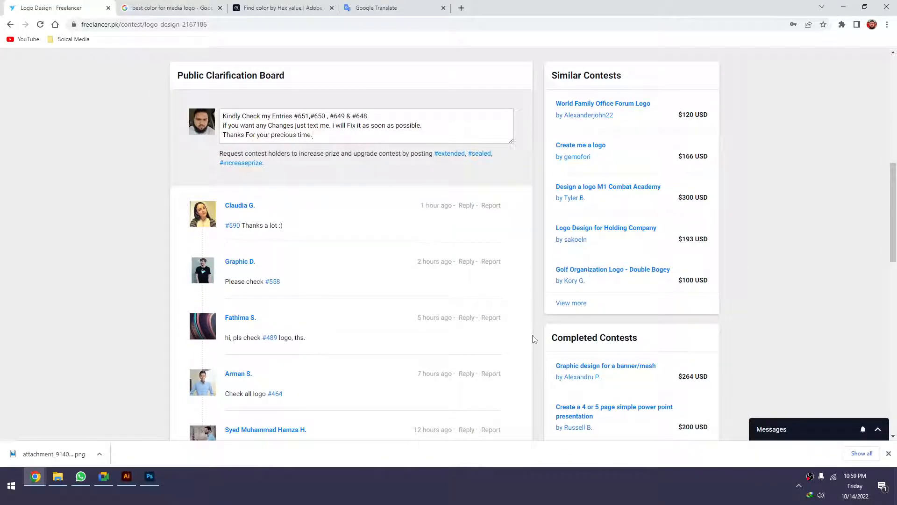
# Post the comment on the contest's clarification board and go to the Freelancer dashboard
pyautogui.press('Return')
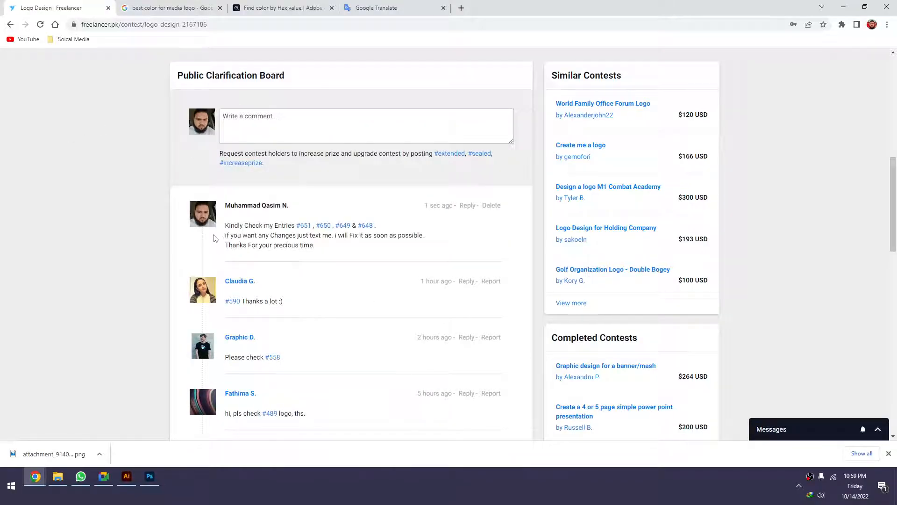
pyautogui.scroll(9, 365, 224)
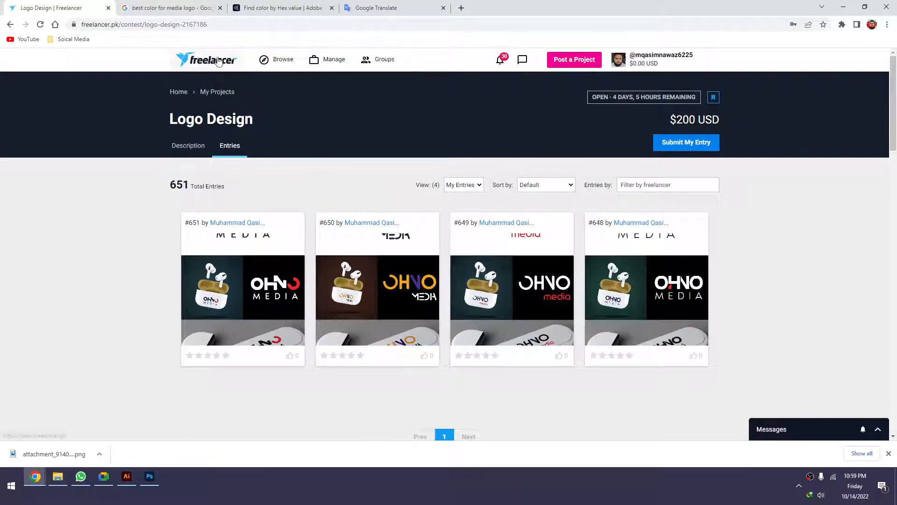
pyautogui.click(218, 62)
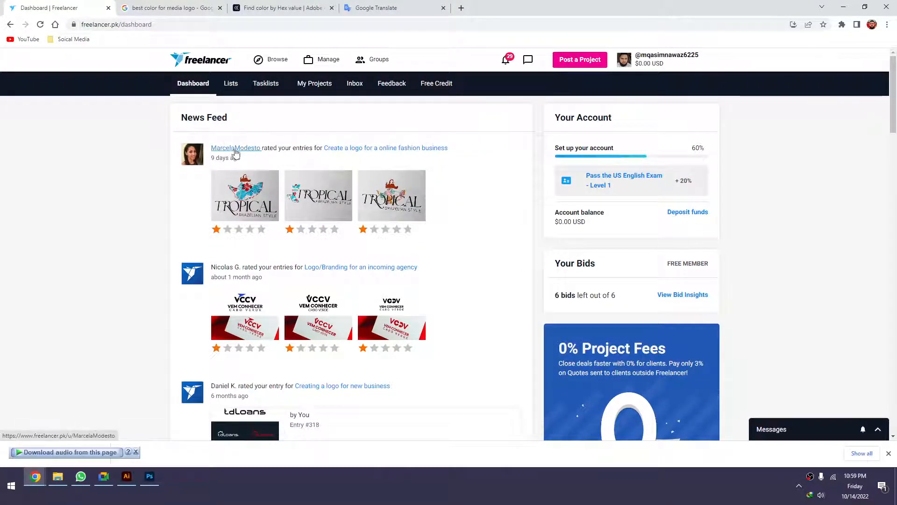
pyautogui.click(236, 6)
pyautogui.click(168, 8)
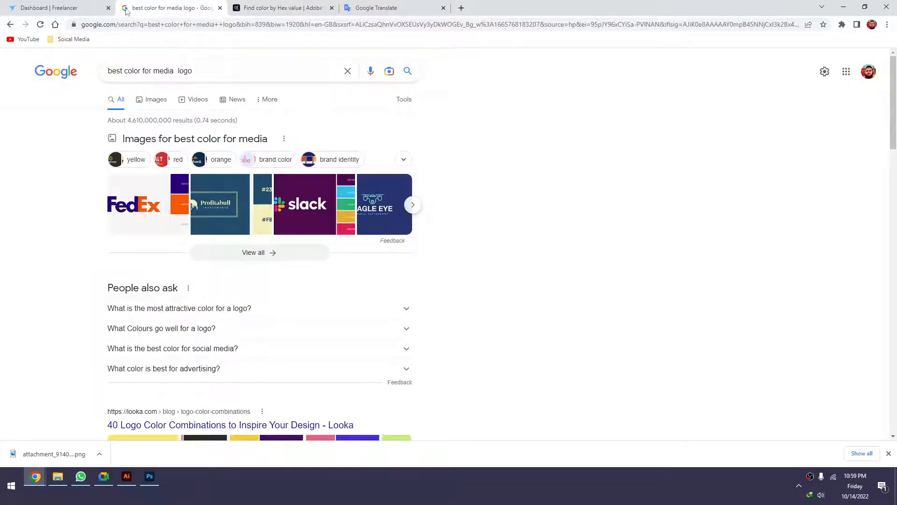
pyautogui.click(247, 8)
pyautogui.click(780, 103)
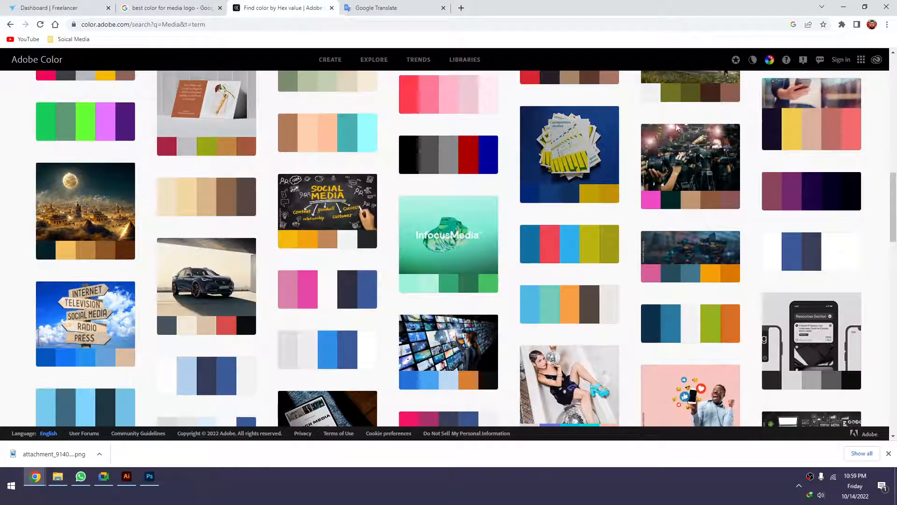
pyautogui.scroll(2, 507, 203)
pyautogui.click(7, 5)
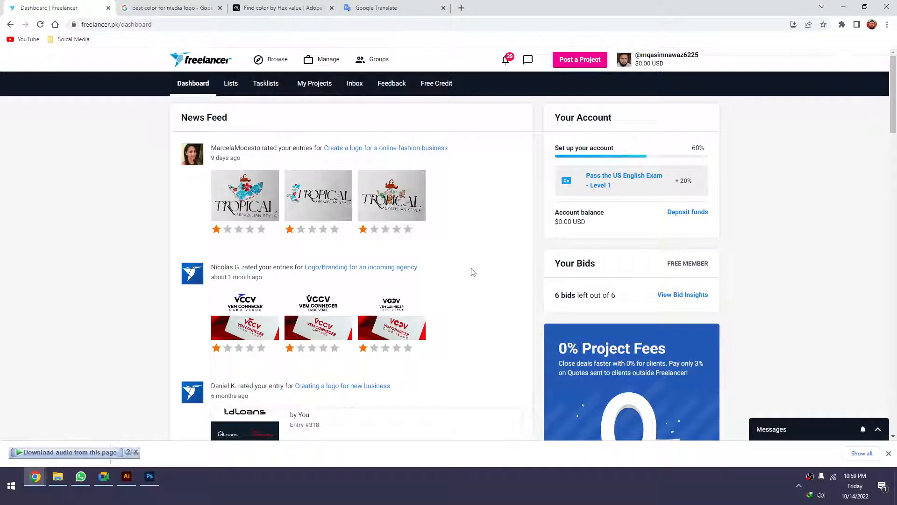
# Open the Logo Design contest from the bookmarked projects and contests and show its entries
pyautogui.moveTo(272, 70)
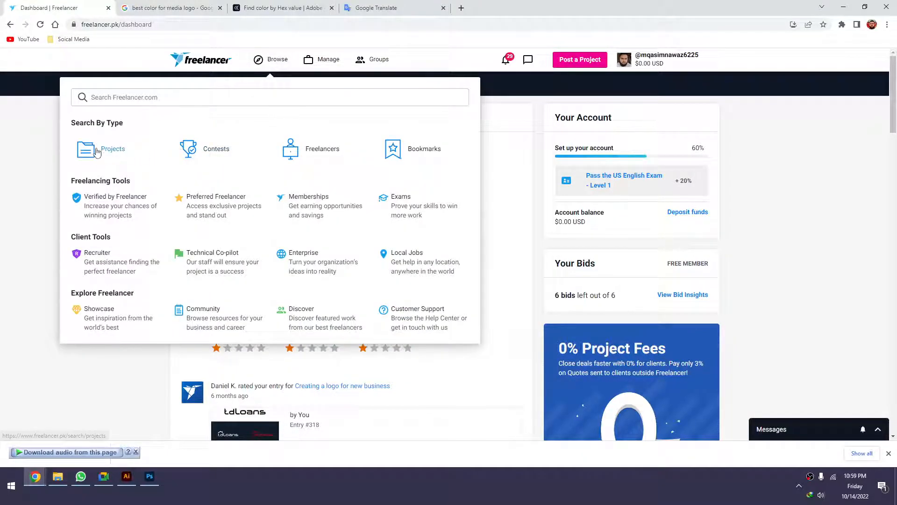
pyautogui.click(426, 151)
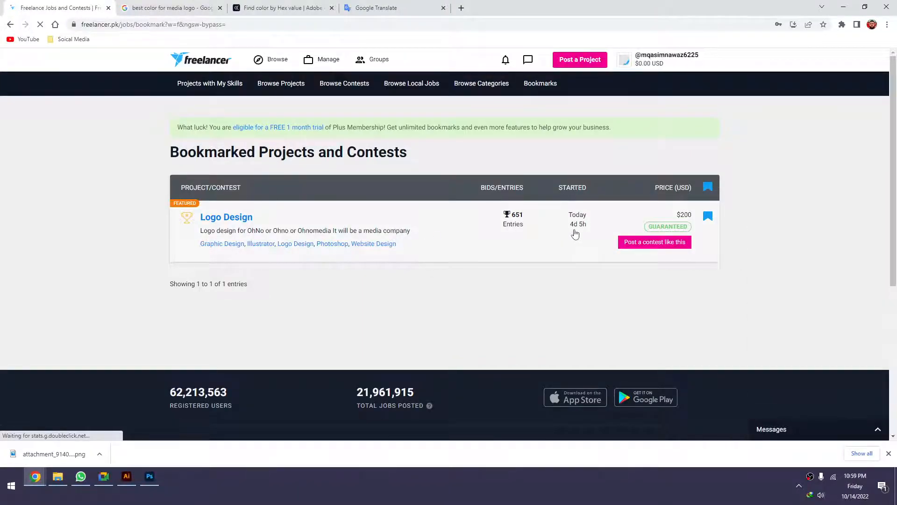
pyautogui.click(252, 217)
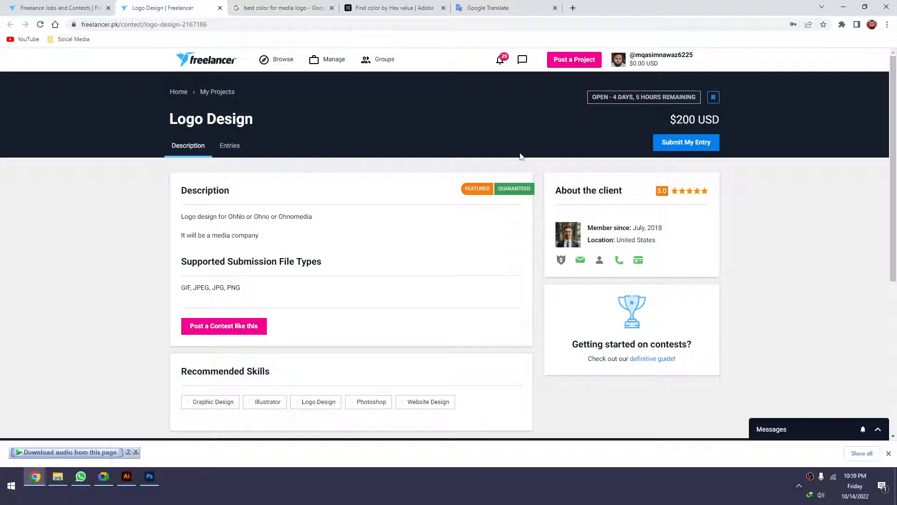
pyautogui.scroll(-4, 538, 192)
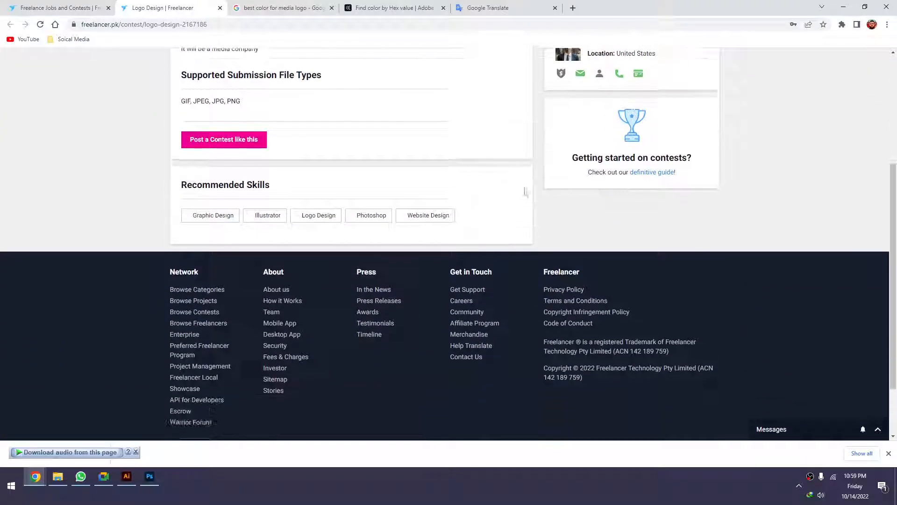
pyautogui.scroll(3, 526, 190)
pyautogui.click(230, 99)
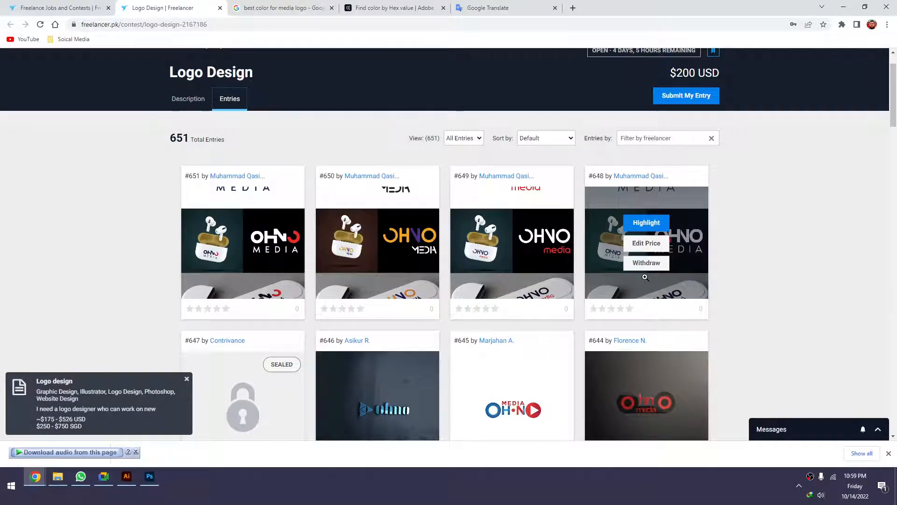
# Look over the submitted OHNO entries, view entry #648 in full, and return to the contest's entry list
pyautogui.scroll(-2, 753, 296)
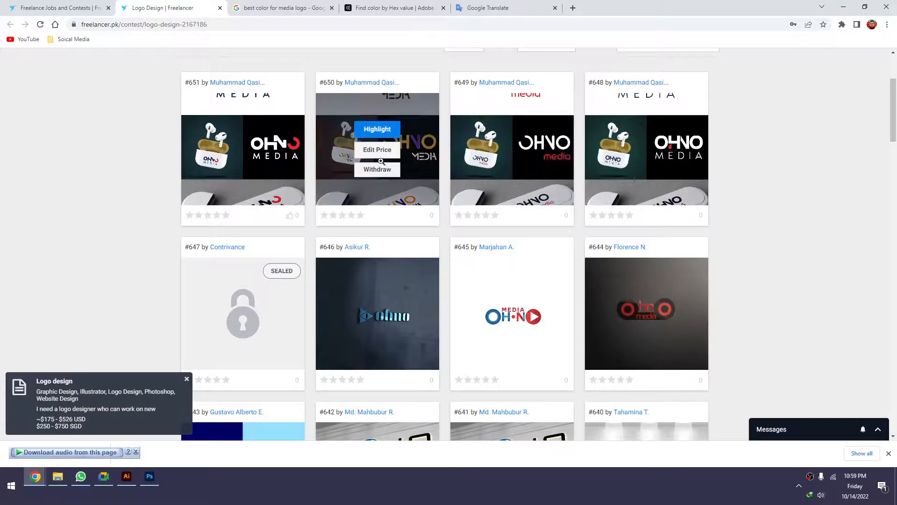
pyautogui.scroll(1, 701, 201)
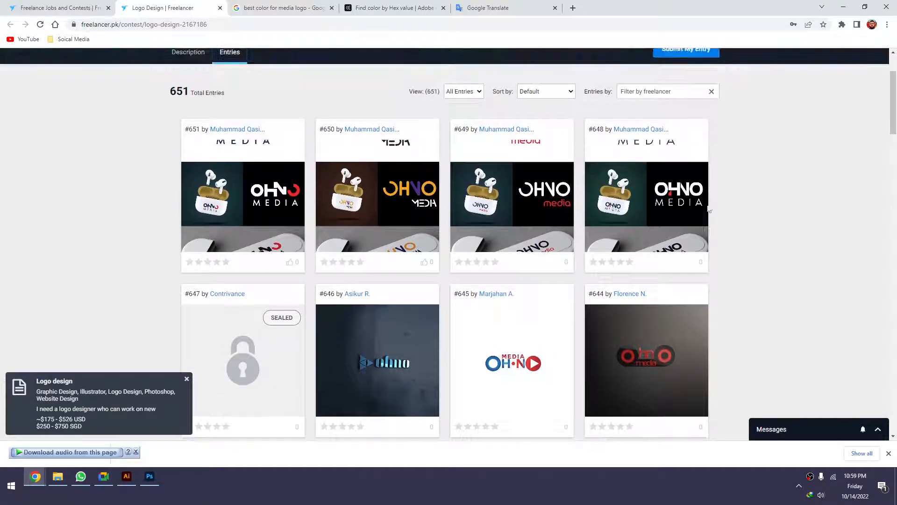
pyautogui.click(632, 156)
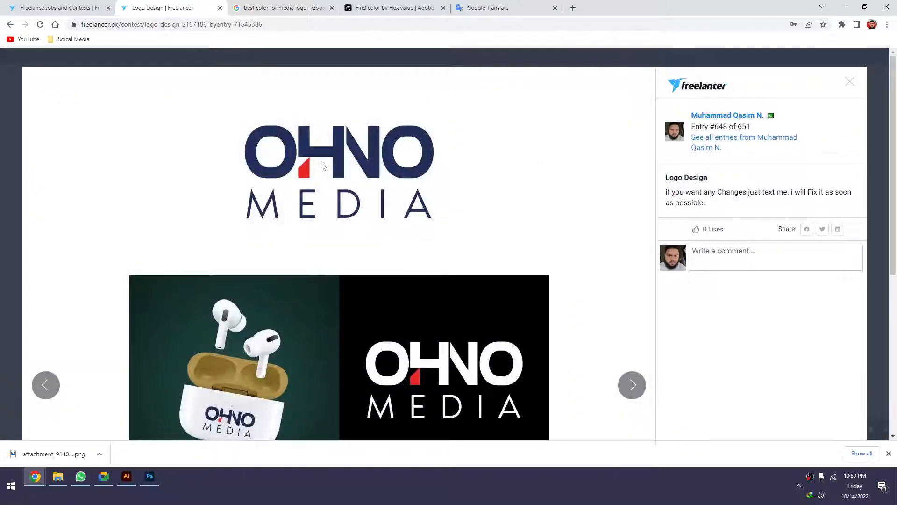
pyautogui.scroll(-6, 322, 206)
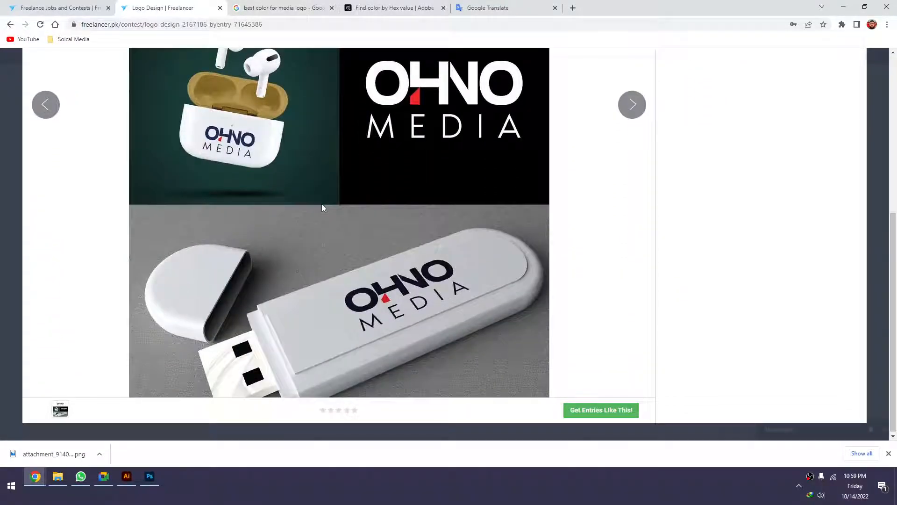
pyautogui.scroll(3, 322, 207)
pyautogui.click(886, 119)
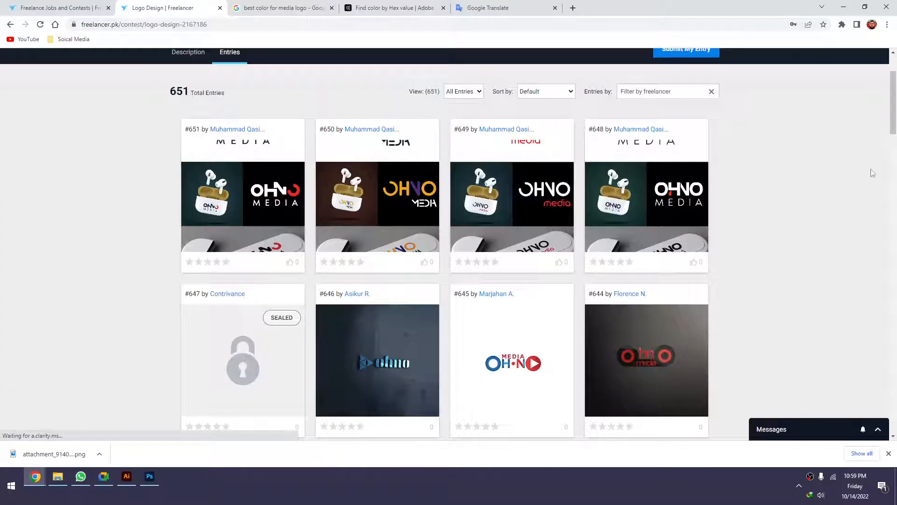
pyautogui.scroll(-5, 740, 219)
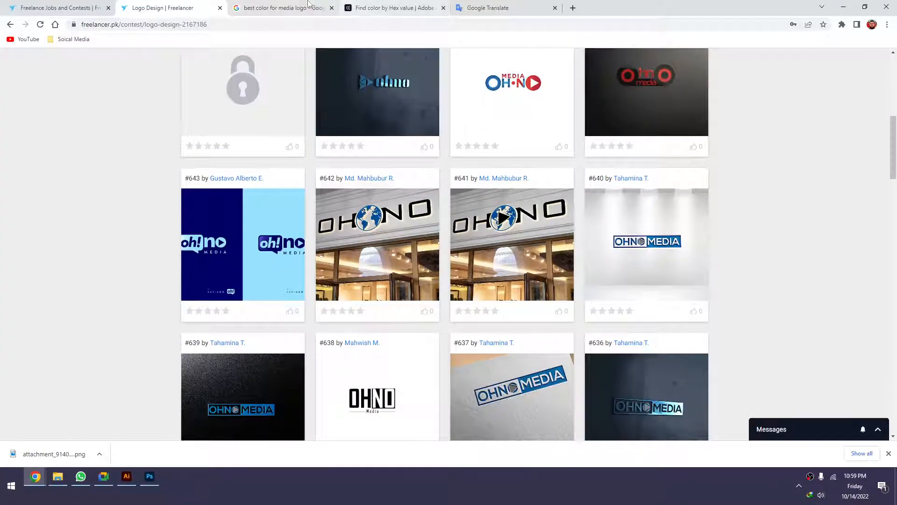
# Close the Google search, Adobe Color, Google Translate and Logo Design contest tabs
pyautogui.click(281, 8)
pyautogui.click(335, 13)
pyautogui.hotkey('ctrl', 'w')
pyautogui.hotkey('ctrl', 'w')
pyautogui.hotkey('ctrl', 'w')
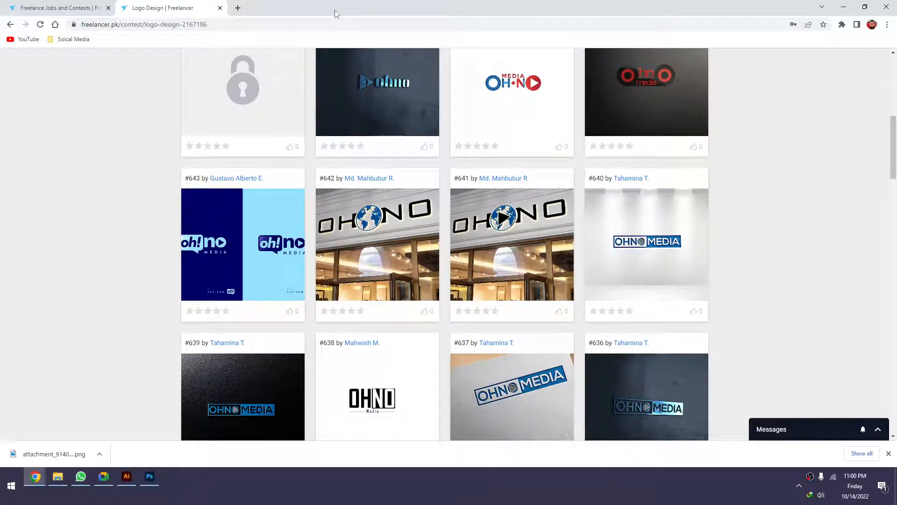
pyautogui.click(220, 8)
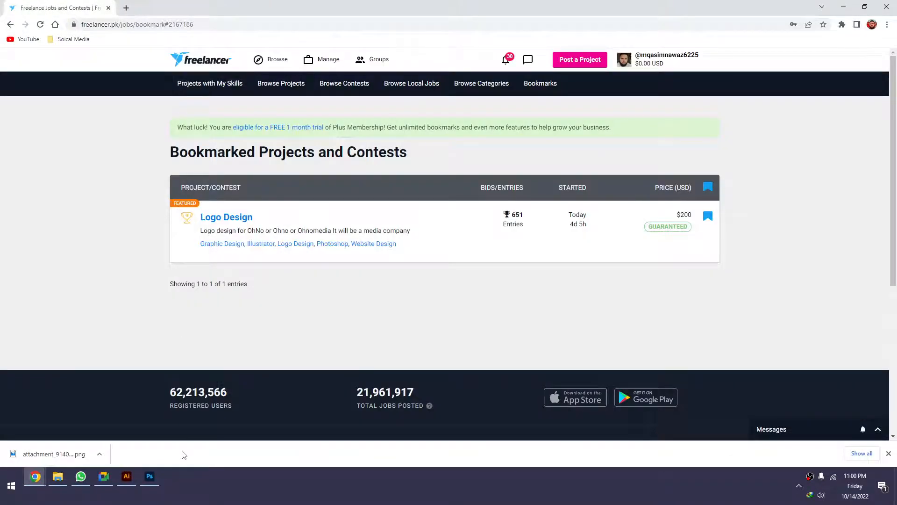
# Switch to Illustrator and place a copy of the first artboard's navy OHNO MEDIA logo in the empty space beyond the last artboard
pyautogui.click(135, 481)
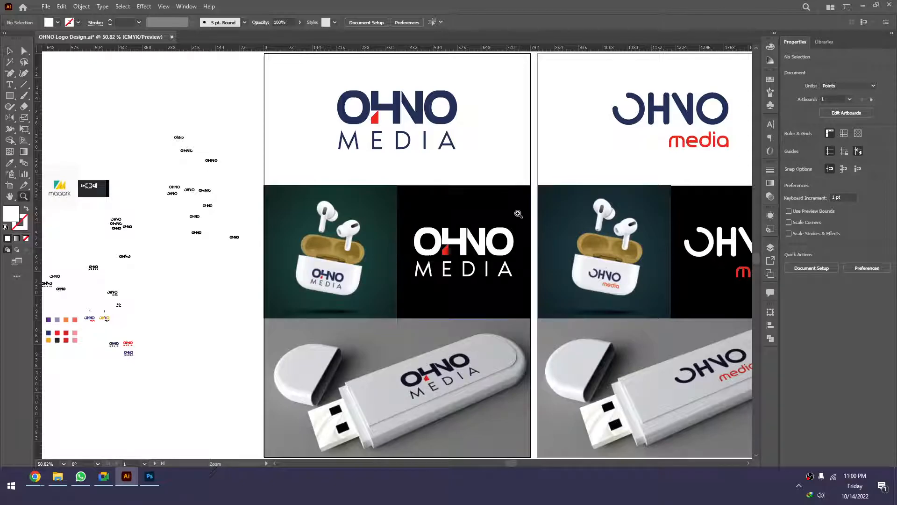
pyautogui.keyDown('alt'); pyautogui.click(517, 210); pyautogui.keyUp('alt')
pyautogui.moveTo(616, 250); pyautogui.dragTo(331, 243)
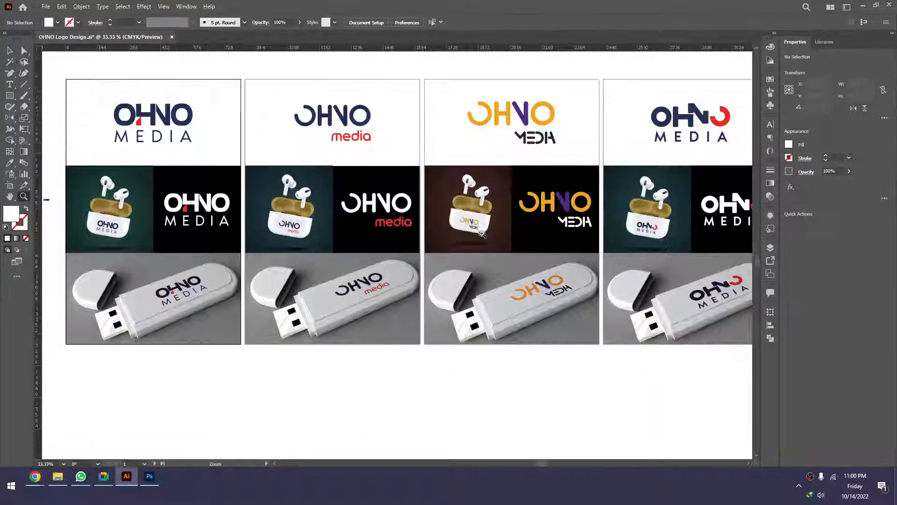
pyautogui.keyDown('alt'); pyautogui.click(477, 255); pyautogui.keyUp('alt')
pyautogui.moveTo(474, 255); pyautogui.dragTo(405, 254)
pyautogui.press('v')
pyautogui.click(193, 155)
pyautogui.moveTo(285, 193); pyautogui.dragTo(211, 210)
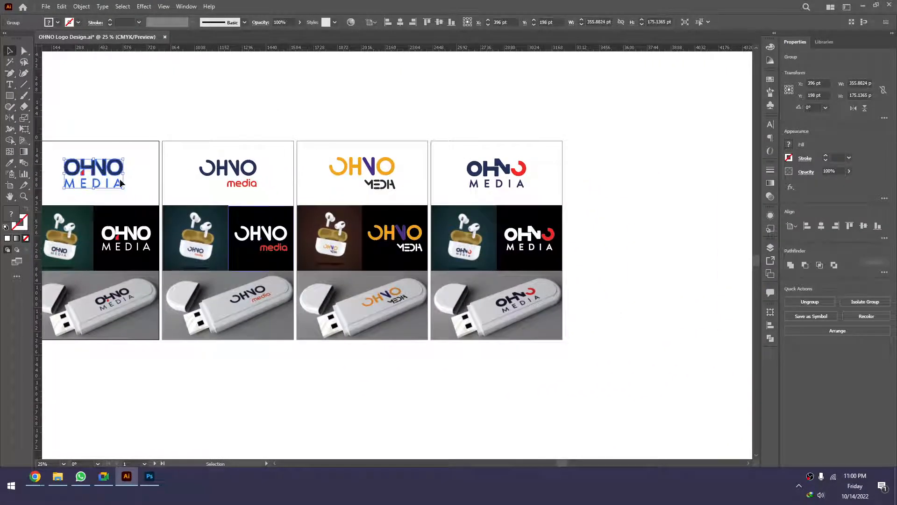
pyautogui.moveTo(109, 170); pyautogui.dragTo(655, 106)
# Move the copied OHNO MEDIA logo farther up, away from the artboards
pyautogui.press('z')
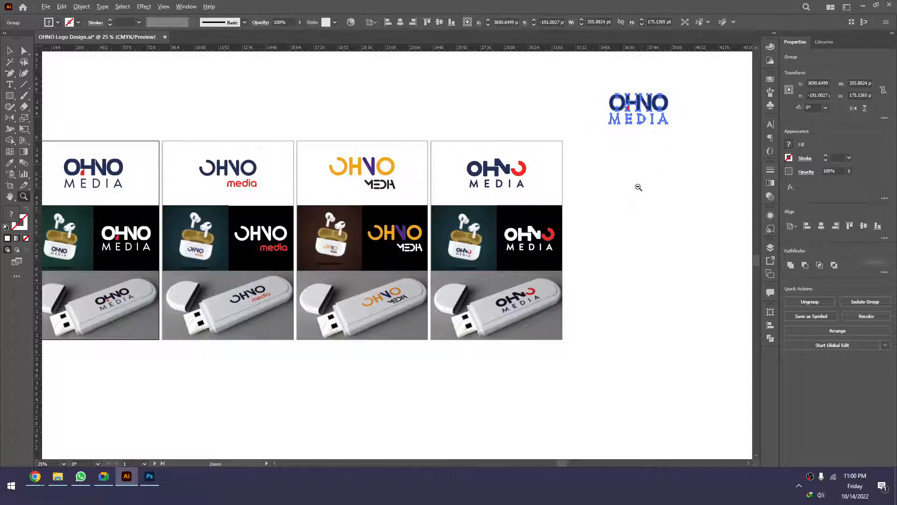
pyautogui.keyDown('alt'); pyautogui.click(638, 188); pyautogui.keyUp('alt')
pyautogui.moveTo(614, 204); pyautogui.dragTo(441, 241)
pyautogui.moveTo(517, 137); pyautogui.dragTo(419, 201)
pyautogui.press('v')
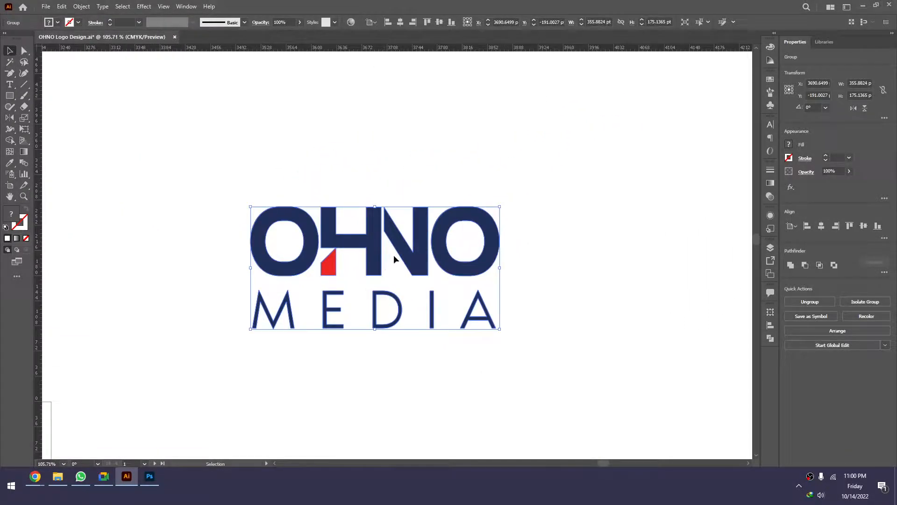
pyautogui.click(598, 225)
pyautogui.press('z')
pyautogui.keyDown('alt'); pyautogui.click(574, 224); pyautogui.keyUp('alt')
pyautogui.keyDown('alt'); pyautogui.click(575, 223); pyautogui.keyUp('alt')
pyautogui.keyDown('alt'); pyautogui.click(574, 224); pyautogui.keyUp('alt')
pyautogui.moveTo(567, 232); pyautogui.dragTo(512, 290)
pyautogui.press('v')
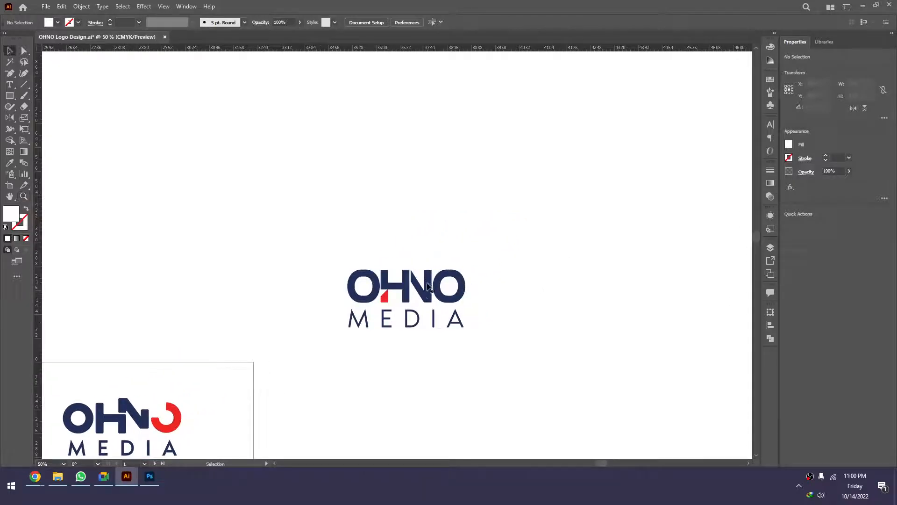
pyautogui.moveTo(424, 291); pyautogui.dragTo(486, 199)
pyautogui.click(515, 210)
pyautogui.press('z')
pyautogui.click(417, 172)
# Create a 500 × 500 pt rectangle beside the copied logo
pyautogui.press('m')
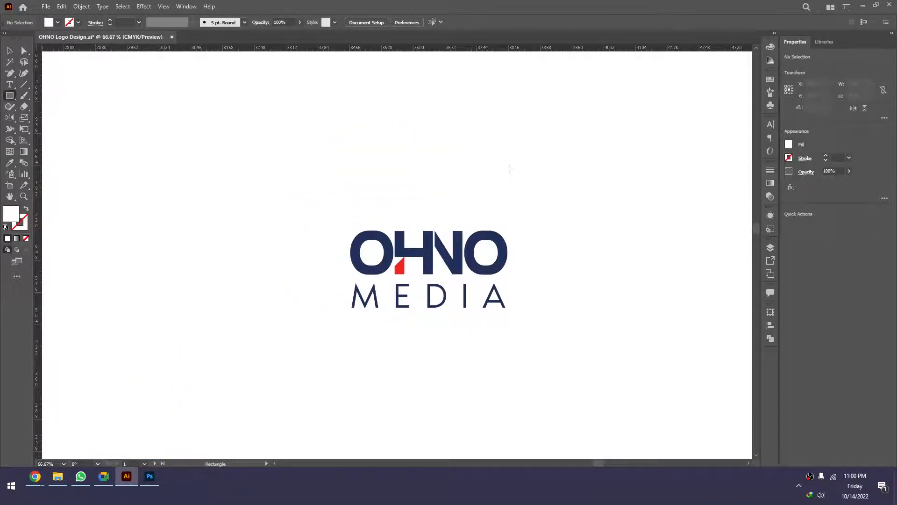
pyautogui.click(510, 168)
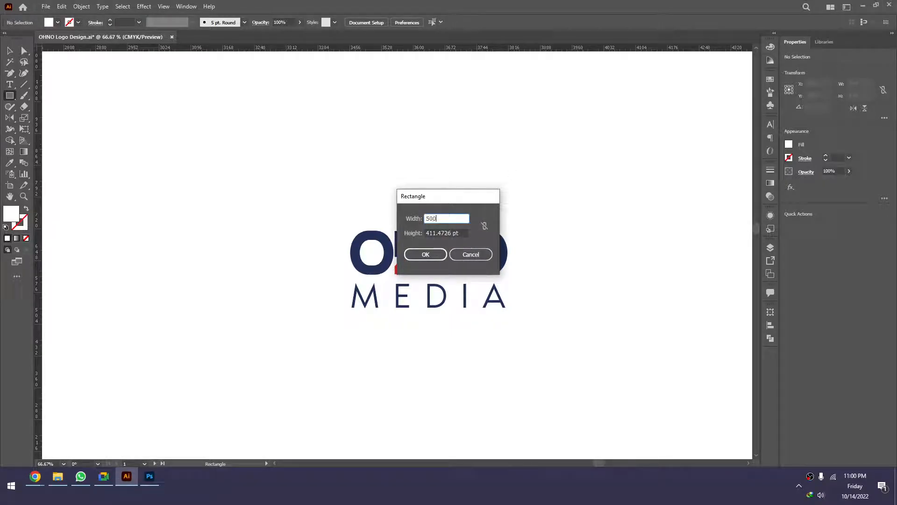
pyautogui.press('Tab')
pyautogui.write('500')
pyautogui.press('Return')
pyautogui.press('v')
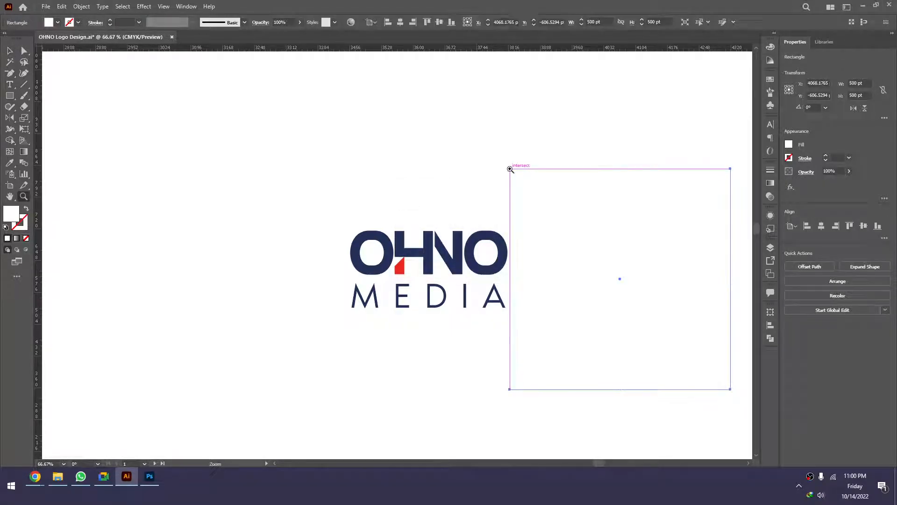
# Centre the copied logo and the white square on each other horizontally and vertically
pyautogui.hotkey('ctrl', '-')
pyautogui.hotkey('ctrl', '-')
pyautogui.hotkey('ctrl', '-')
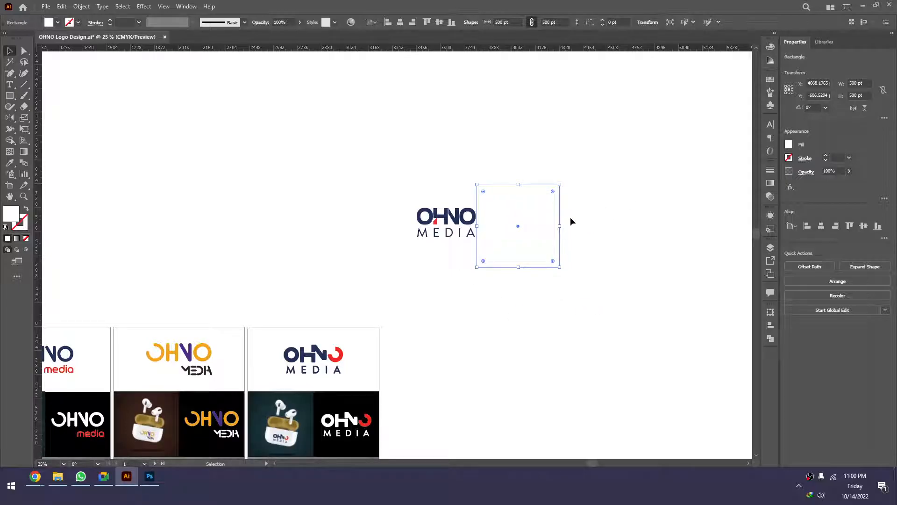
pyautogui.moveTo(597, 279); pyautogui.dragTo(384, 198)
pyautogui.click(545, 228)
pyautogui.click(400, 22)
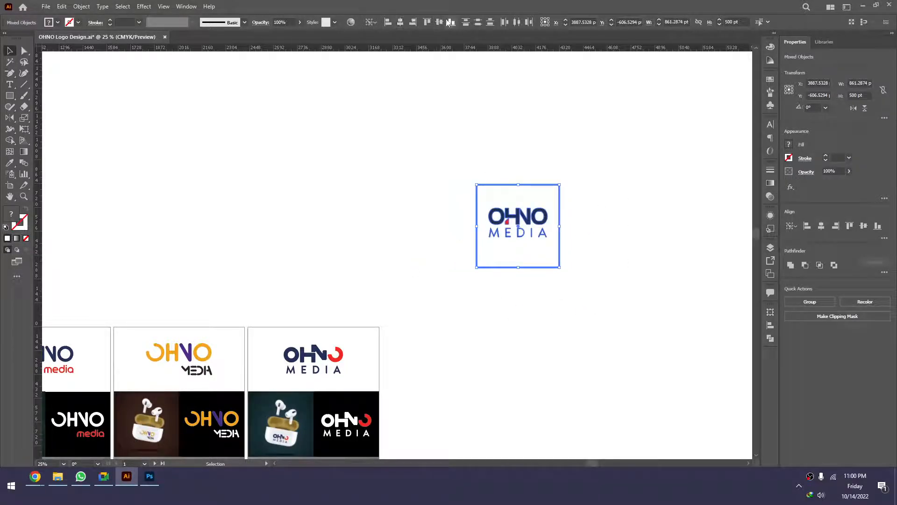
pyautogui.click(439, 22)
pyautogui.click(595, 156)
# Enlarge the logo proportionally about its centre to nearly fill the square's width, and show the artwork in outline view
pyautogui.click(545, 229)
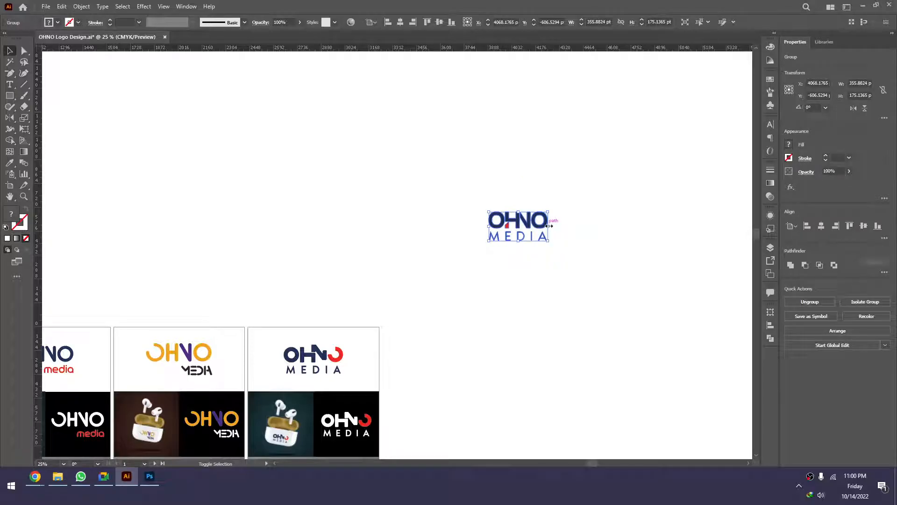
pyautogui.moveTo(548, 227); pyautogui.dragTo(549, 246)
pyautogui.hotkey('ctrl', 'y')
pyautogui.click(545, 234)
# Move the logo and its square together to the empty area above the last artboard, and restore the preview view
pyautogui.press('z')
pyautogui.click(546, 229)
pyautogui.press('v')
pyautogui.moveTo(488, 241); pyautogui.dragTo(448, 327)
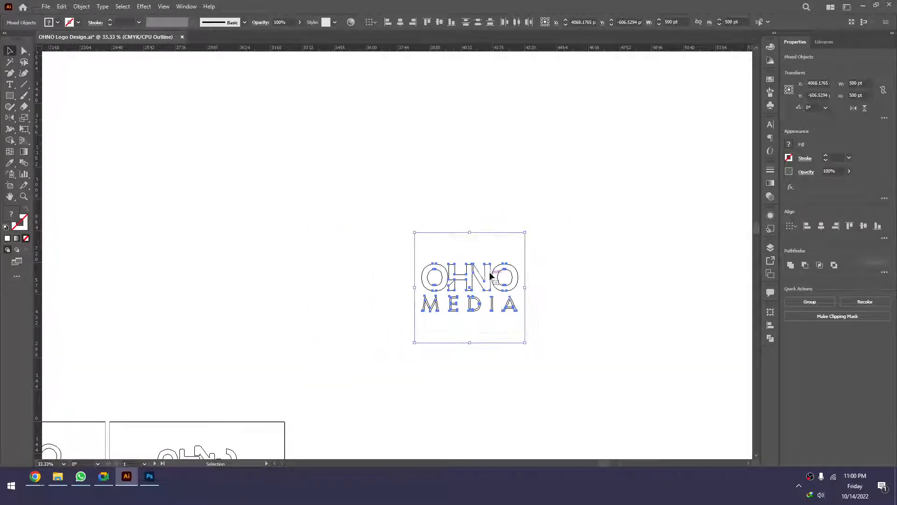
pyautogui.moveTo(485, 278); pyautogui.dragTo(260, 131)
pyautogui.press('z')
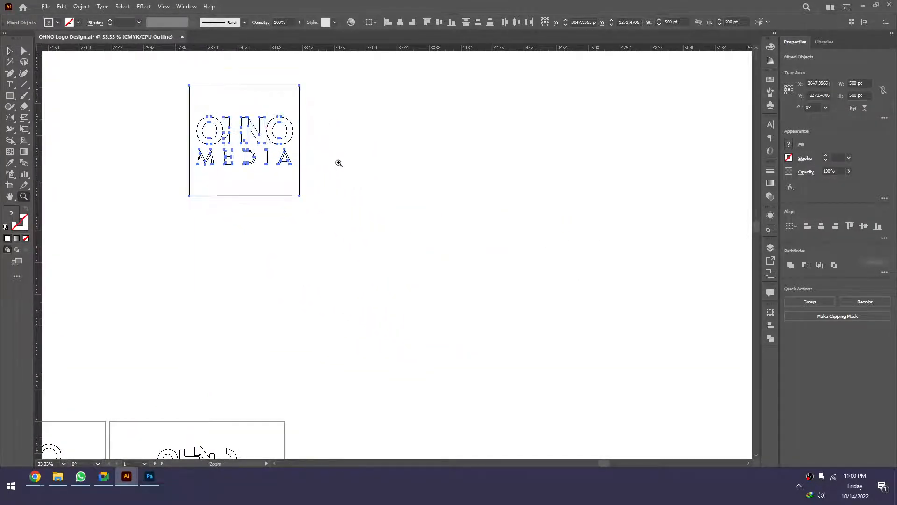
pyautogui.keyDown('alt'); pyautogui.click(339, 166); pyautogui.keyUp('alt')
pyautogui.keyDown('alt'); pyautogui.click(340, 167); pyautogui.keyUp('alt')
pyautogui.moveTo(346, 171); pyautogui.dragTo(324, 207)
pyautogui.press('v')
pyautogui.hotkey('ctrl', 'y')
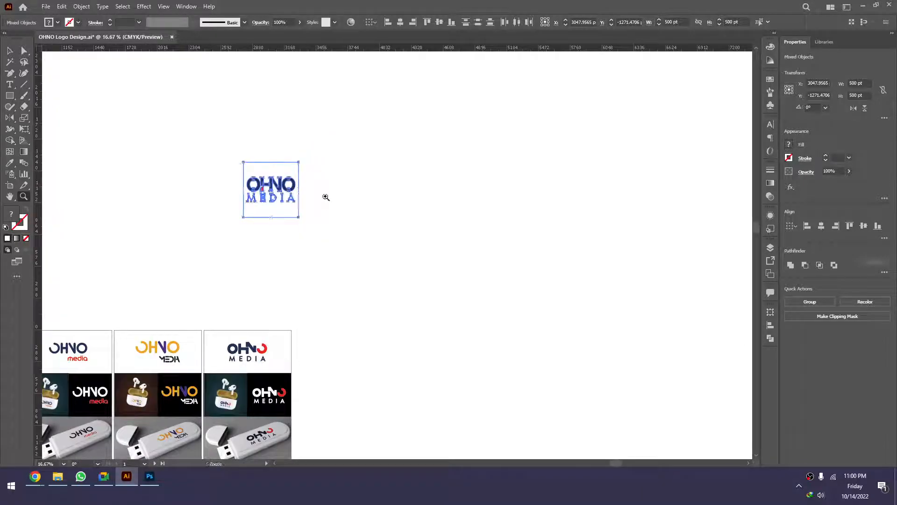
pyautogui.hotkey('ctrl', '=')
pyautogui.click(388, 210)
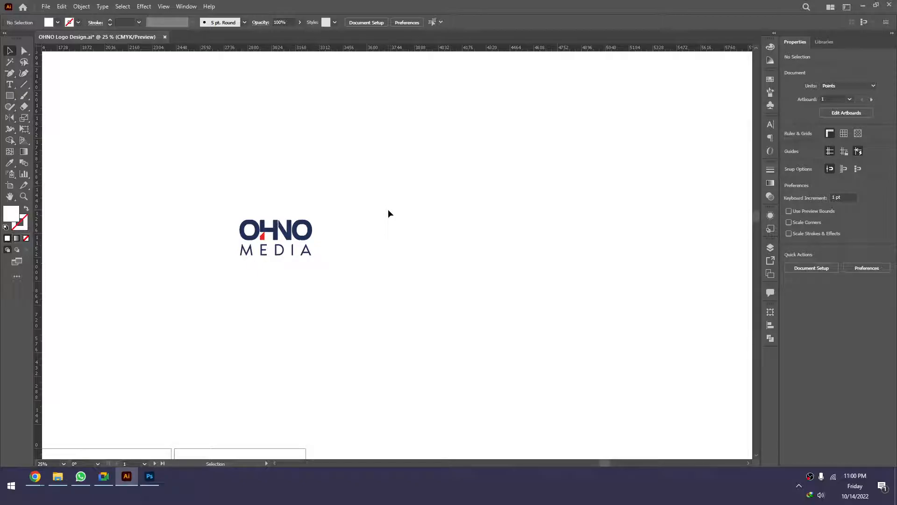
# Move the logo and its square together up and to the left, to about X 2825 pt, Y -1452 pt
pyautogui.press('z')
pyautogui.scroll(-1, 309, 223)
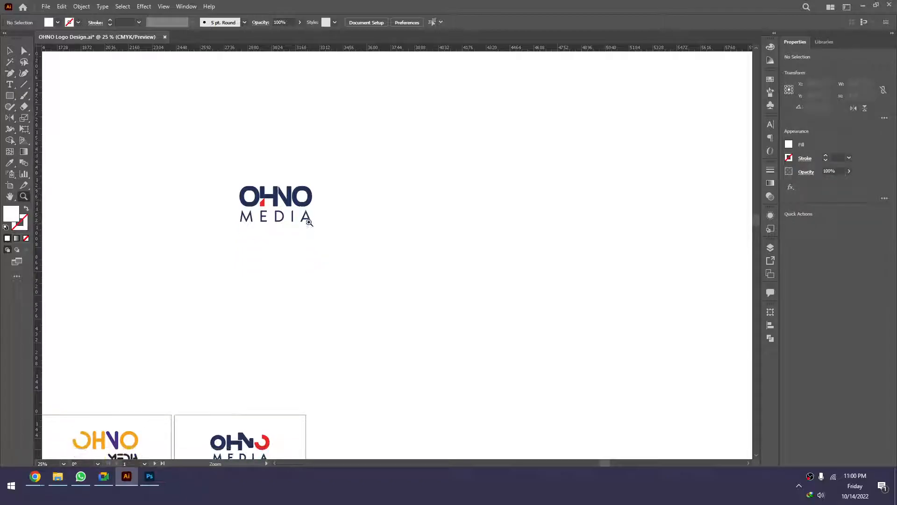
pyautogui.moveTo(350, 161); pyautogui.dragTo(203, 272)
pyautogui.scroll(-2, 232, 255)
pyautogui.moveTo(345, 257); pyautogui.dragTo(288, 254)
pyautogui.press('v')
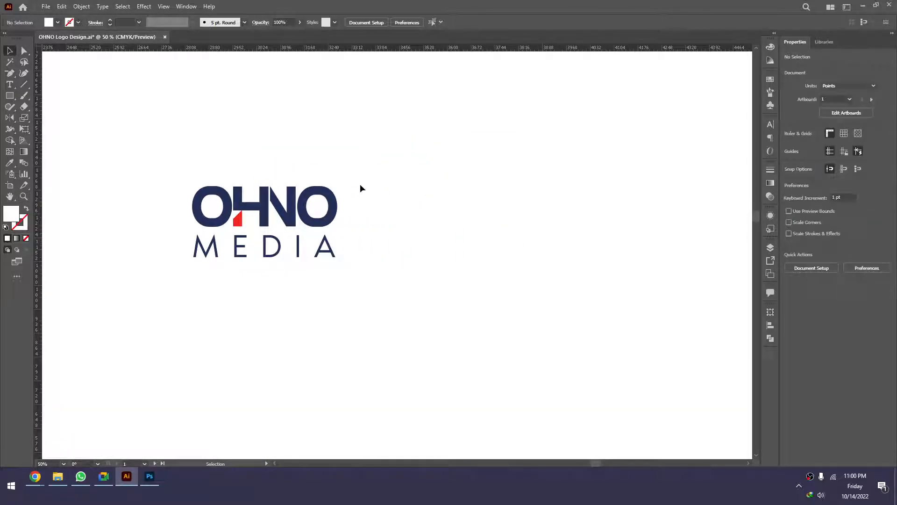
pyautogui.moveTo(361, 188); pyautogui.dragTo(206, 279)
pyautogui.scroll(-1, 206, 279)
pyautogui.scroll(-2, 207, 282)
pyautogui.moveTo(372, 300); pyautogui.dragTo(224, 295)
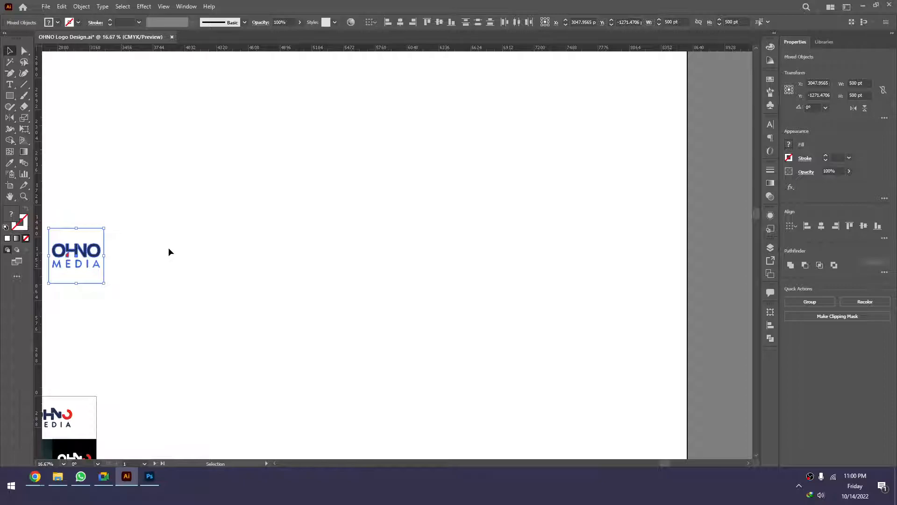
pyautogui.moveTo(200, 249); pyautogui.dragTo(408, 249)
pyautogui.scroll(5, 313, 245)
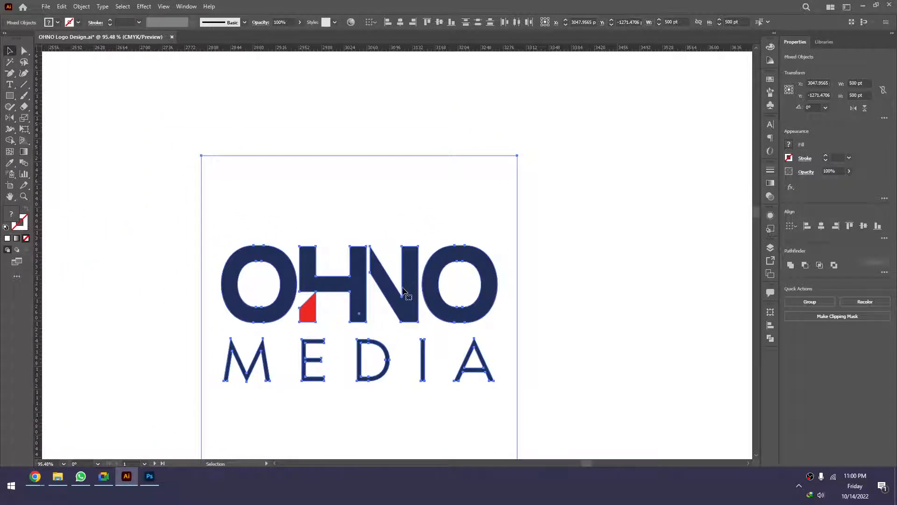
pyautogui.moveTo(401, 288); pyautogui.dragTo(262, 176)
pyautogui.click(505, 221)
pyautogui.press('z')
pyautogui.keyDown('alt'); pyautogui.click(494, 224); pyautogui.keyUp('alt')
pyautogui.moveTo(483, 227); pyautogui.dragTo(493, 262)
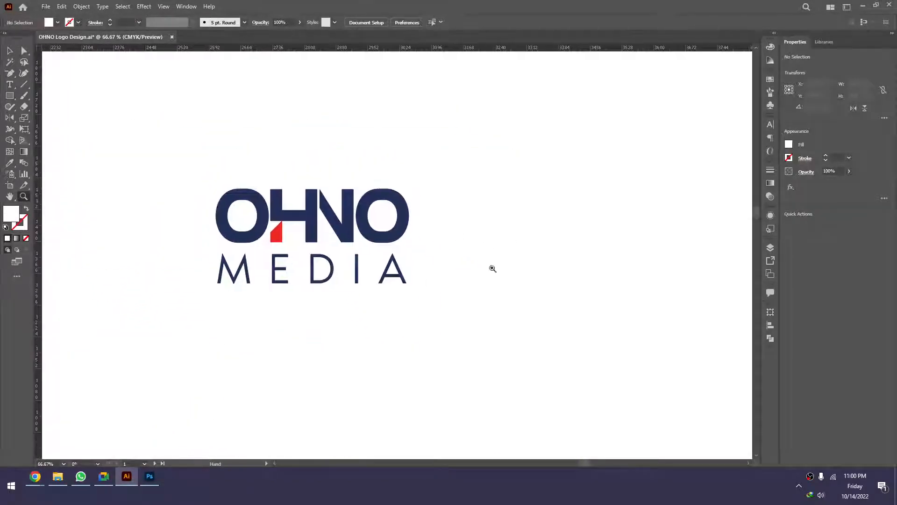
# Remove the fill from the 500 × 500 pt square behind the logo
pyautogui.press('v')
pyautogui.moveTo(462, 101); pyautogui.dragTo(389, 175)
pyautogui.hscroll(1, 281, 173)
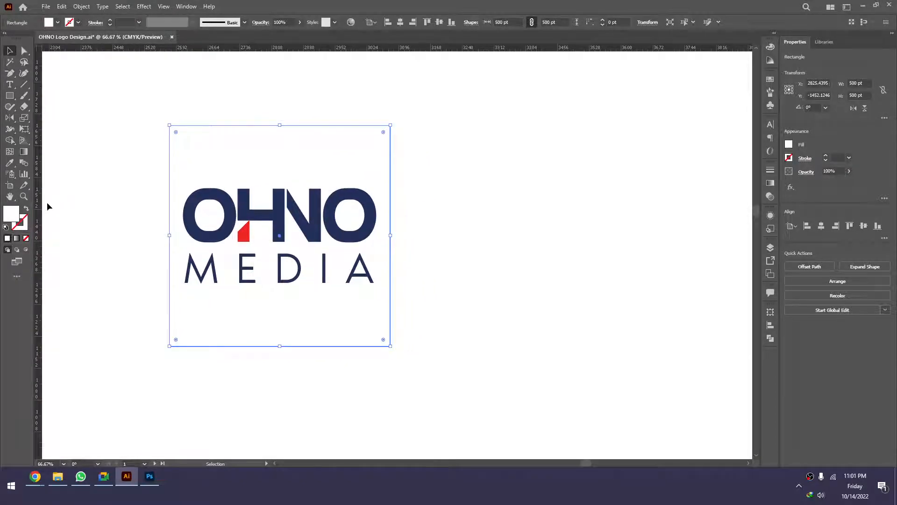
pyautogui.click(463, 225)
pyautogui.hscroll(1, 354, 191)
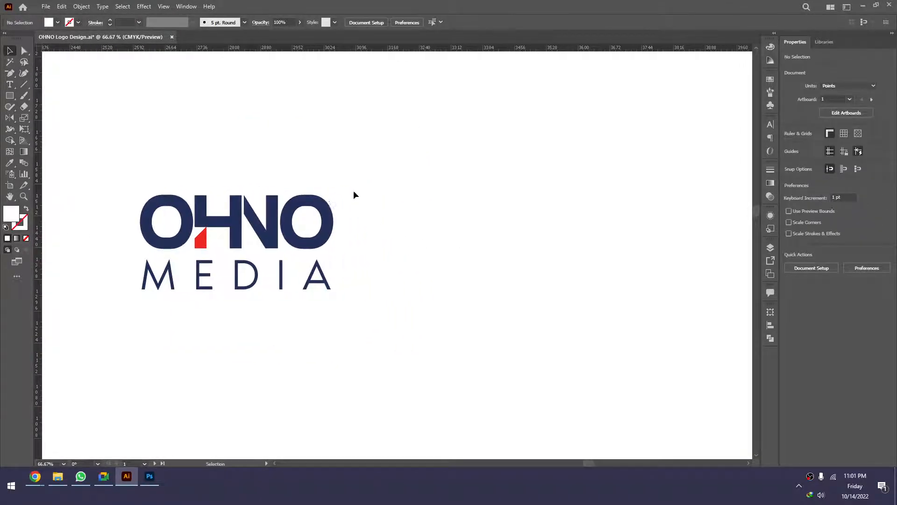
pyautogui.moveTo(272, 160); pyautogui.dragTo(272, 159)
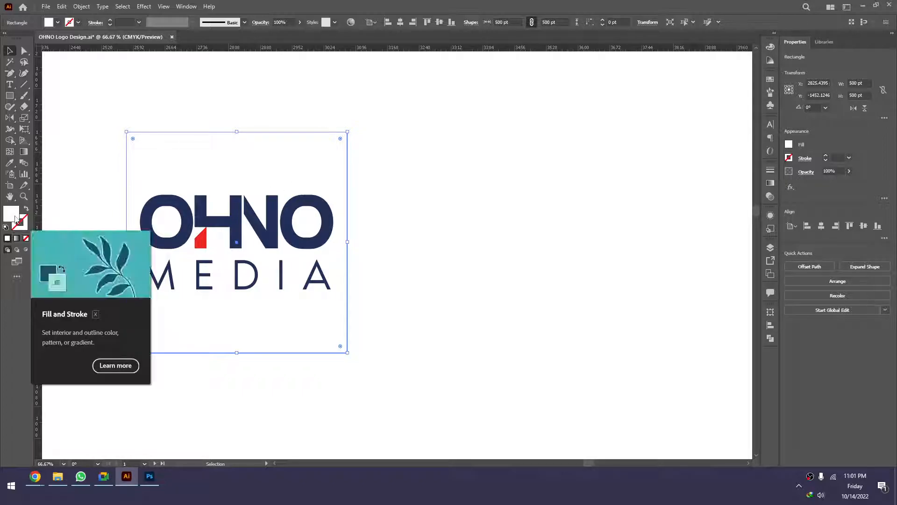
pyautogui.click(25, 238)
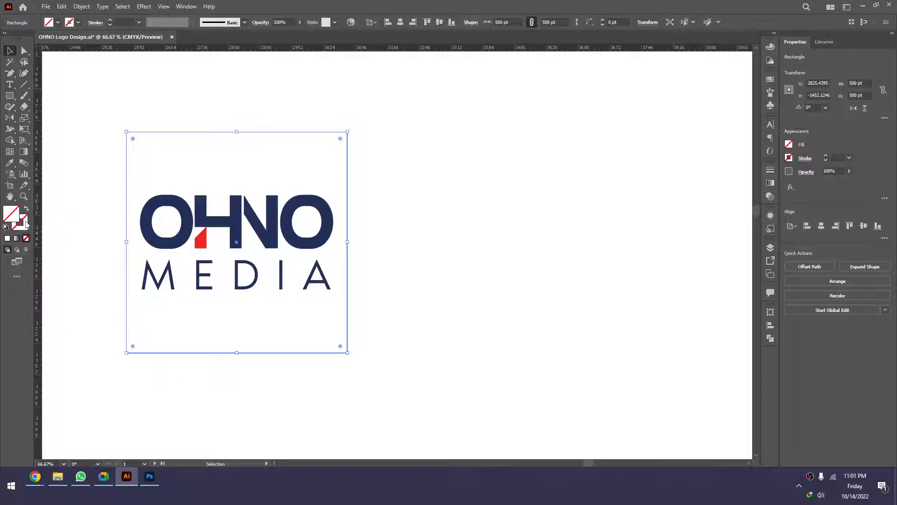
# Duplicate the logo with its unfilled square side by side higher on the canvas, and group the leftmost logo with its square
pyautogui.scroll(-3, 289, 222)
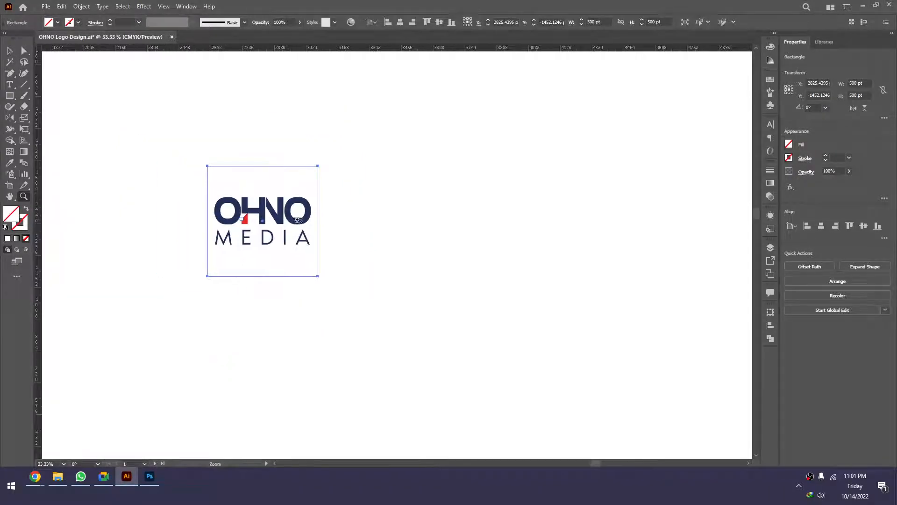
pyautogui.moveTo(368, 182); pyautogui.dragTo(365, 146)
pyautogui.moveTo(203, 257); pyautogui.dragTo(138, 145)
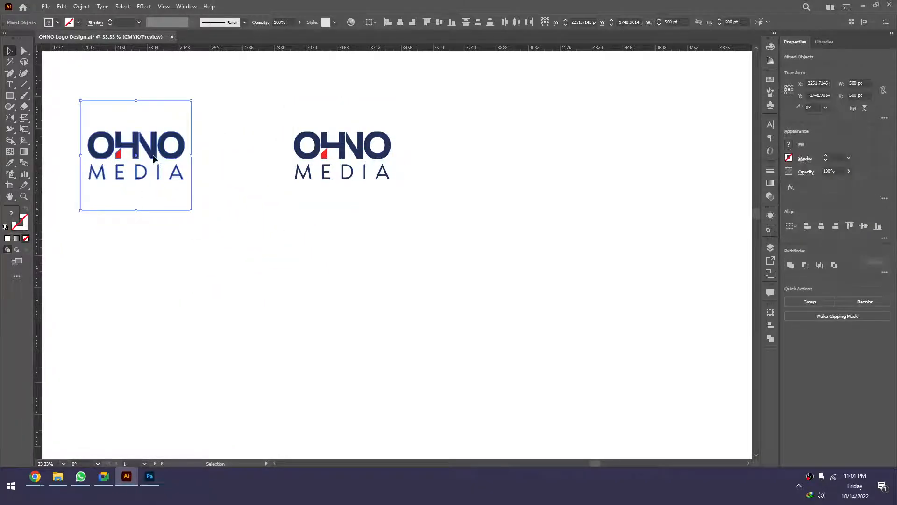
pyautogui.rightClick(154, 157)
pyautogui.click(181, 229)
pyautogui.click(384, 225)
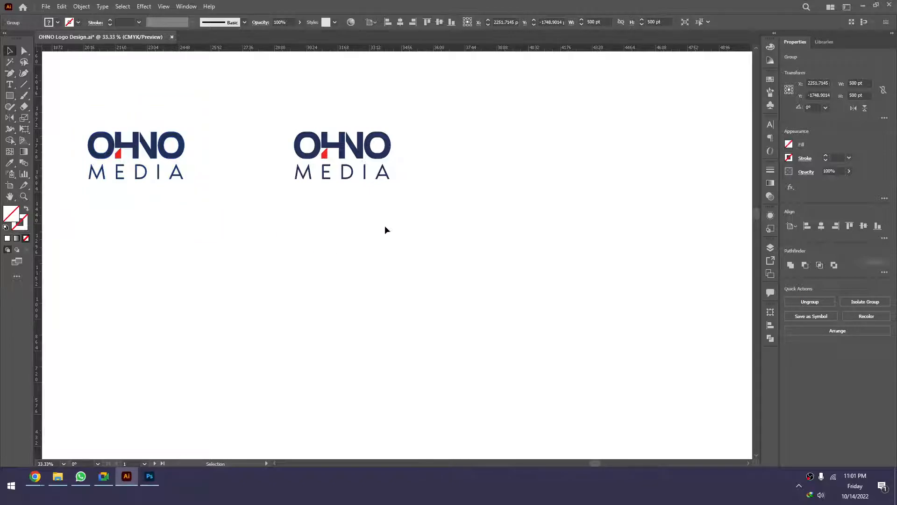
# Fill the square behind the second logo with white sampled from the canvas
pyautogui.moveTo(465, 207); pyautogui.dragTo(308, 249)
pyautogui.press('i')
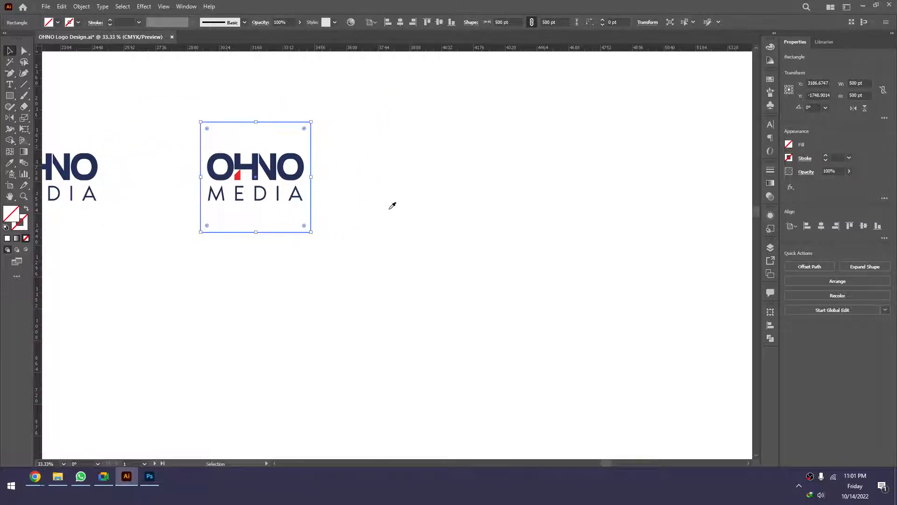
pyautogui.keyDown('shift'); pyautogui.click(417, 196); pyautogui.keyUp('shift')
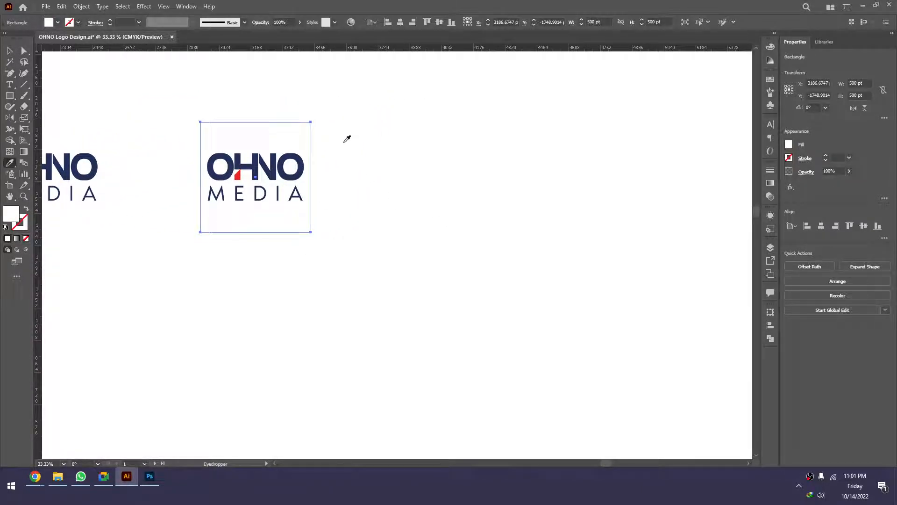
pyautogui.press('v')
# Duplicate the second logo and its white square to the right, and group the original logo with its square
pyautogui.moveTo(354, 143); pyautogui.dragTo(224, 214)
pyautogui.moveTo(263, 167); pyautogui.dragTo(502, 167)
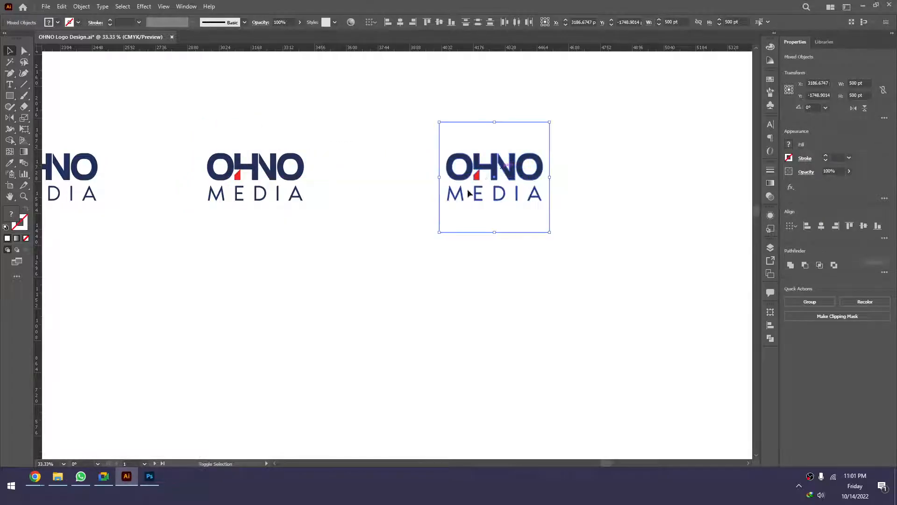
pyautogui.moveTo(275, 300); pyautogui.dragTo(227, 153)
pyautogui.hotkey('ctrl', 'g')
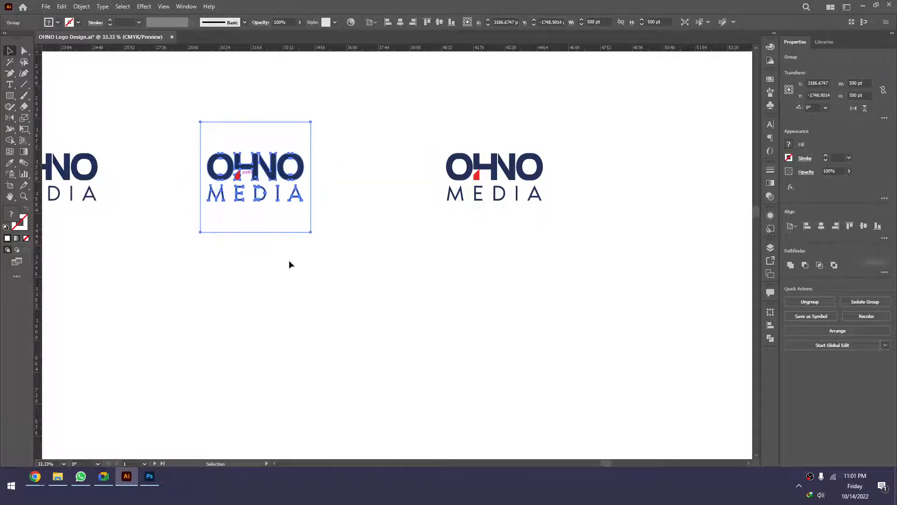
# Move the grouped white-background logo horizontally closer to the first logo group
pyautogui.moveTo(291, 265); pyautogui.dragTo(384, 267)
pyautogui.keyDown('shift'); pyautogui.click(138, 170); pyautogui.keyUp('shift')
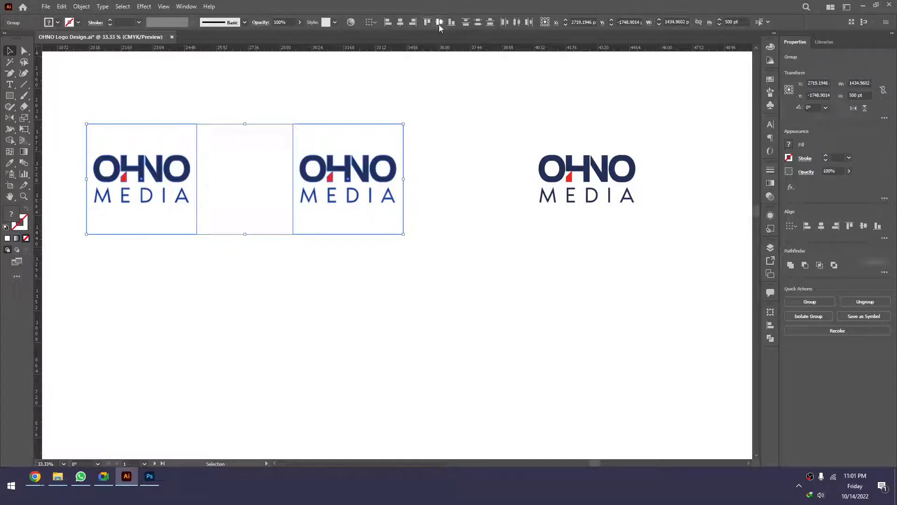
pyautogui.click(439, 123)
pyautogui.moveTo(356, 181); pyautogui.dragTo(318, 180)
pyautogui.click(421, 233)
pyautogui.moveTo(433, 237); pyautogui.dragTo(398, 232)
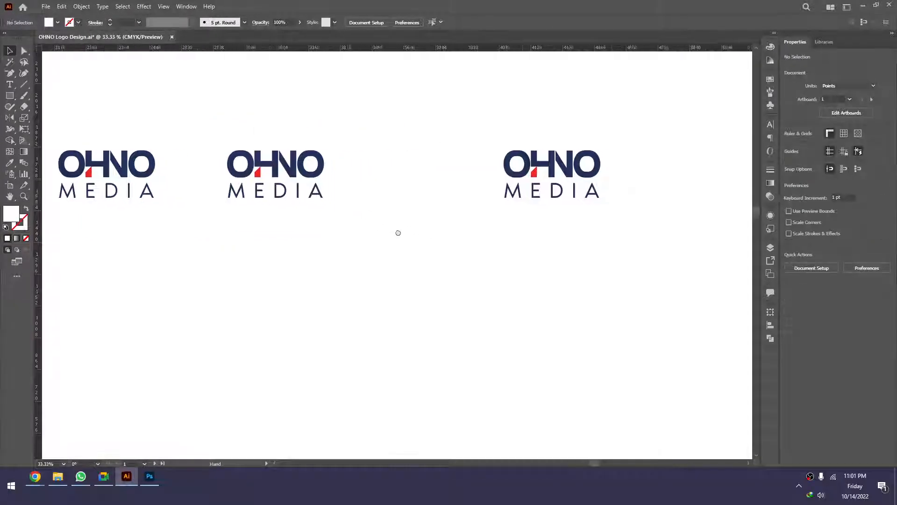
# Change the fill of the rightmost logo's square to black
pyautogui.click(484, 226)
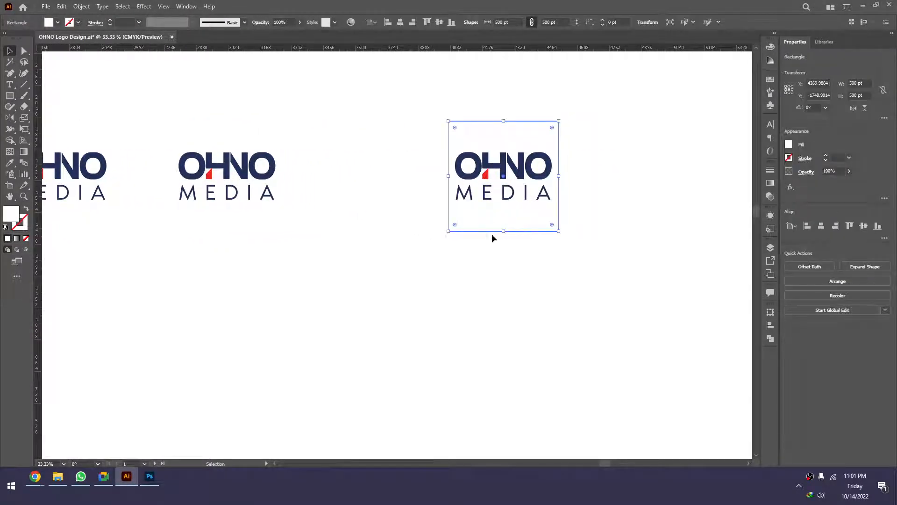
pyautogui.hscroll(2, 491, 234)
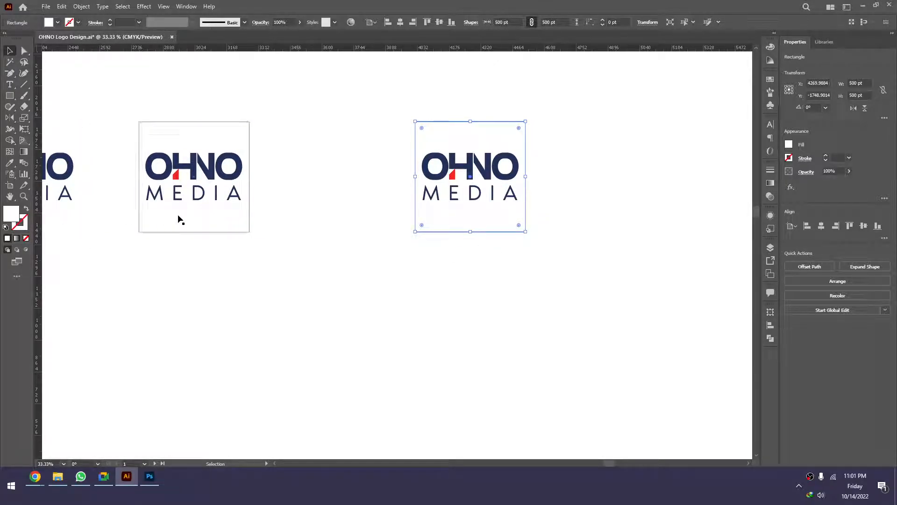
pyautogui.doubleClick(16, 219)
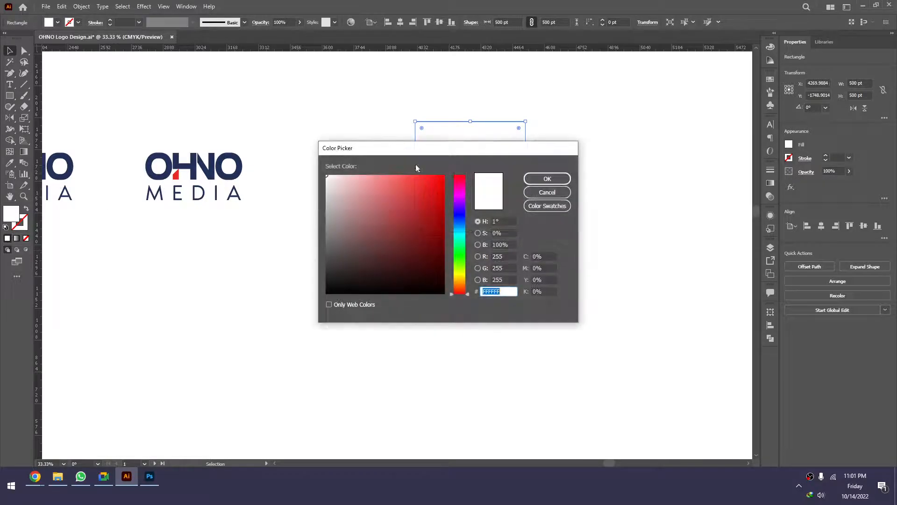
pyautogui.click(339, 289)
pyautogui.click(547, 179)
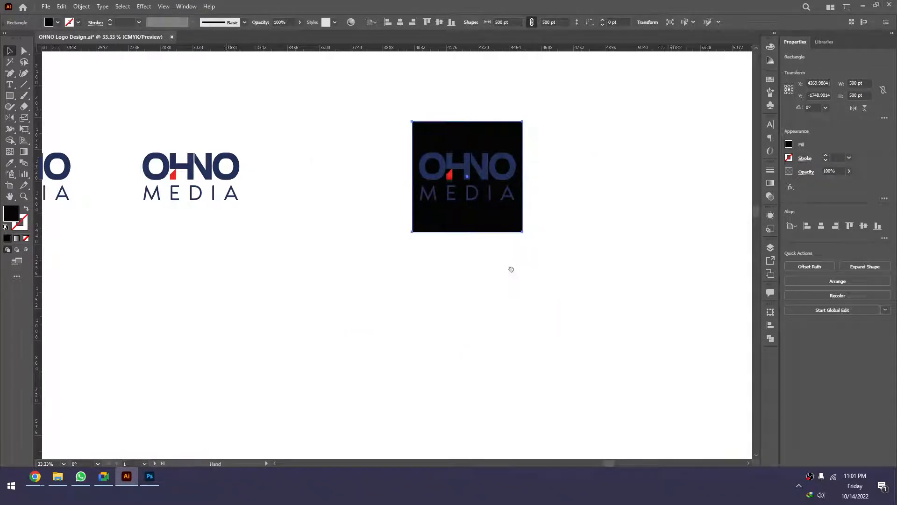
pyautogui.hscroll(2, 530, 253)
pyautogui.click(538, 252)
# Recolour the dark blue OHNO MEDIA lettering on the black square to white sampled from the canvas, leaving out the red accent
pyautogui.click(416, 174)
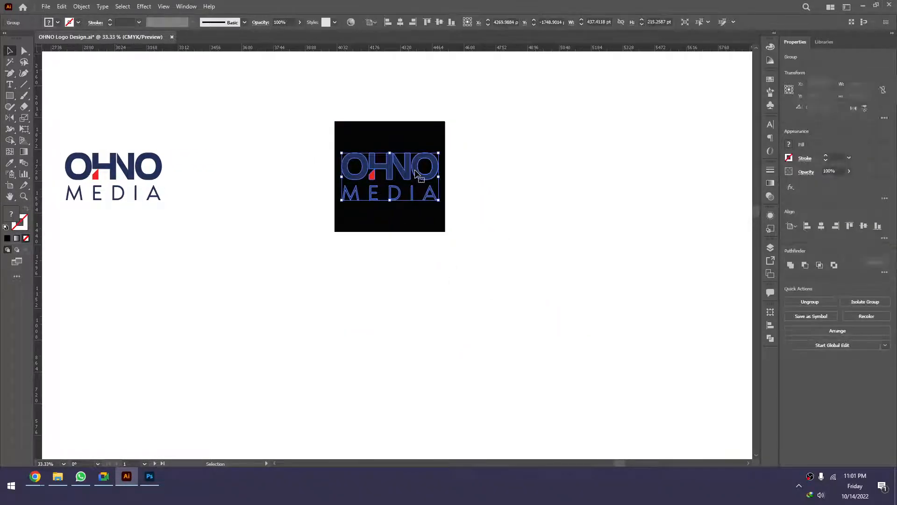
pyautogui.click(458, 197)
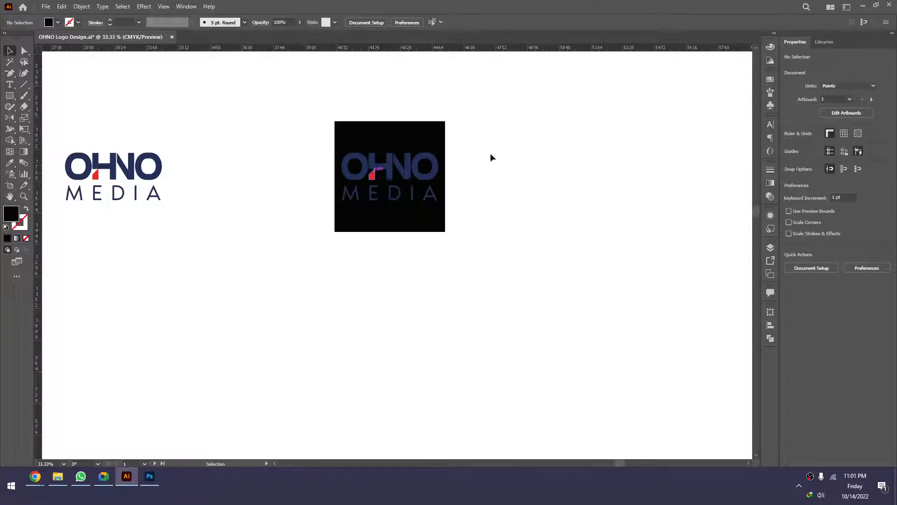
pyautogui.moveTo(350, 214); pyautogui.dragTo(351, 214)
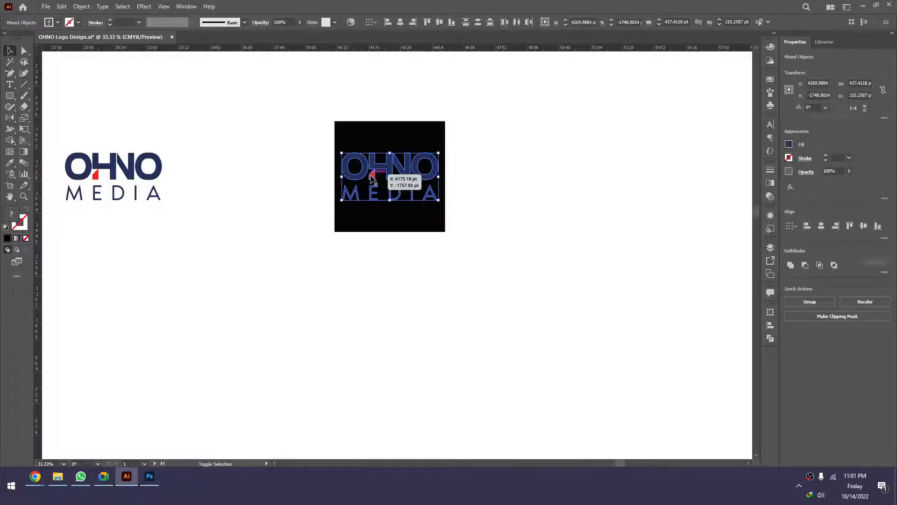
pyautogui.press('i')
pyautogui.click(531, 200)
pyautogui.press('v')
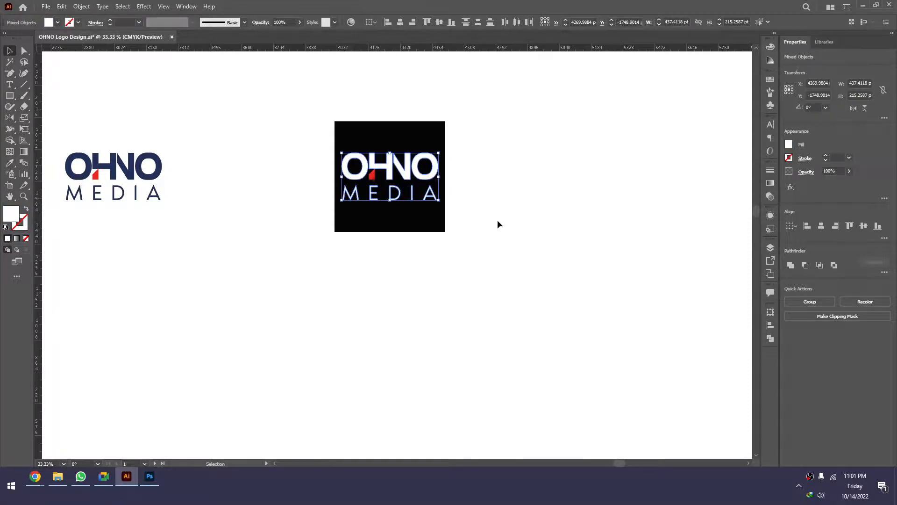
pyautogui.click(497, 220)
# Place two copies of the white logo on its black square side by side in the row
pyautogui.moveTo(482, 143); pyautogui.dragTo(342, 220)
pyautogui.moveTo(415, 167); pyautogui.dragTo(477, 150)
pyautogui.click(557, 334)
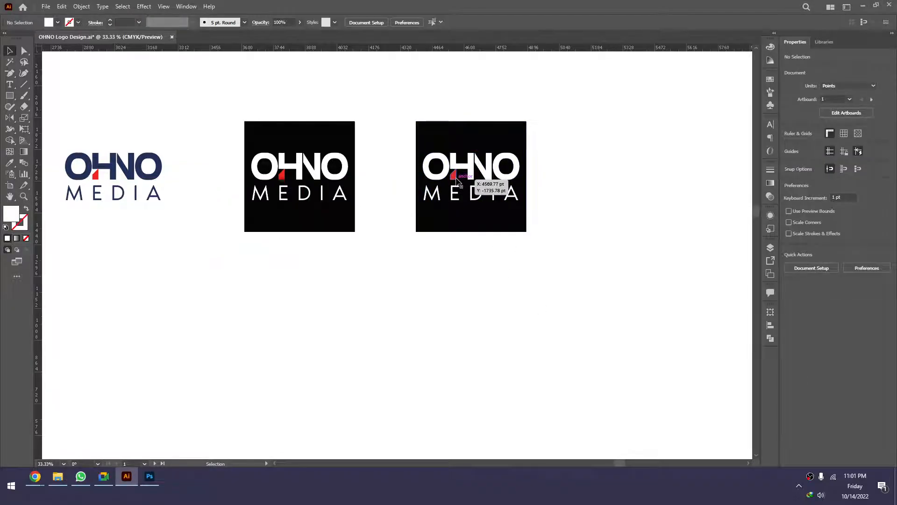
# Group the white logo with its black square in the first of the two black versions
pyautogui.click(474, 189)
pyautogui.click(348, 141)
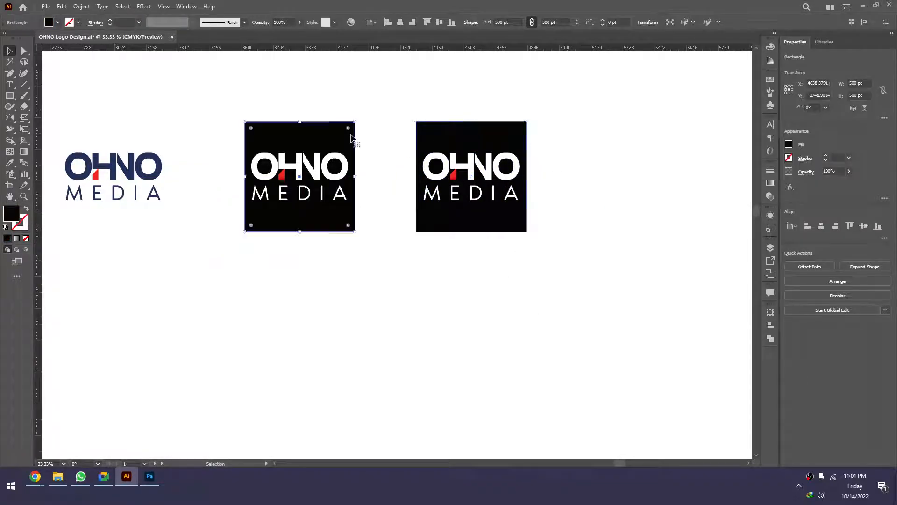
pyautogui.moveTo(369, 132); pyautogui.dragTo(251, 217)
pyautogui.rightClick(303, 162)
pyautogui.click(329, 233)
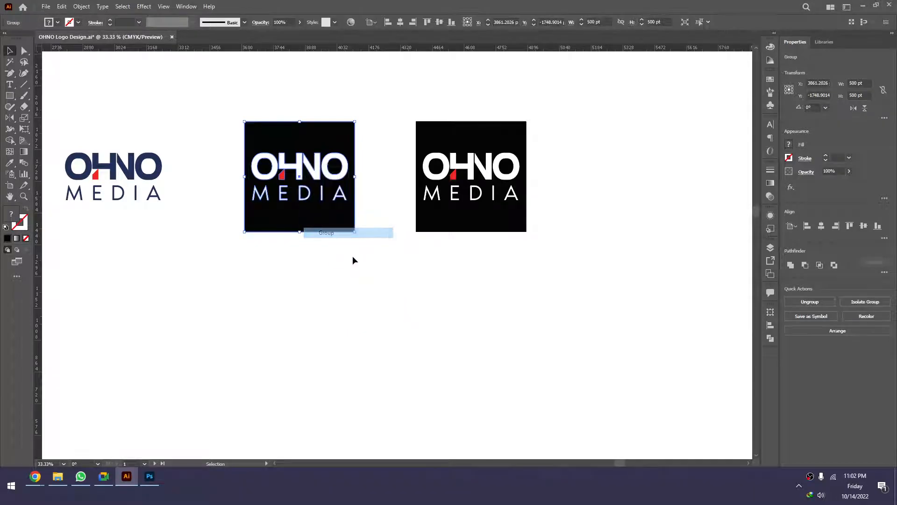
pyautogui.moveTo(341, 172); pyautogui.dragTo(346, 133)
pyautogui.moveTo(158, 158); pyautogui.dragTo(169, 140)
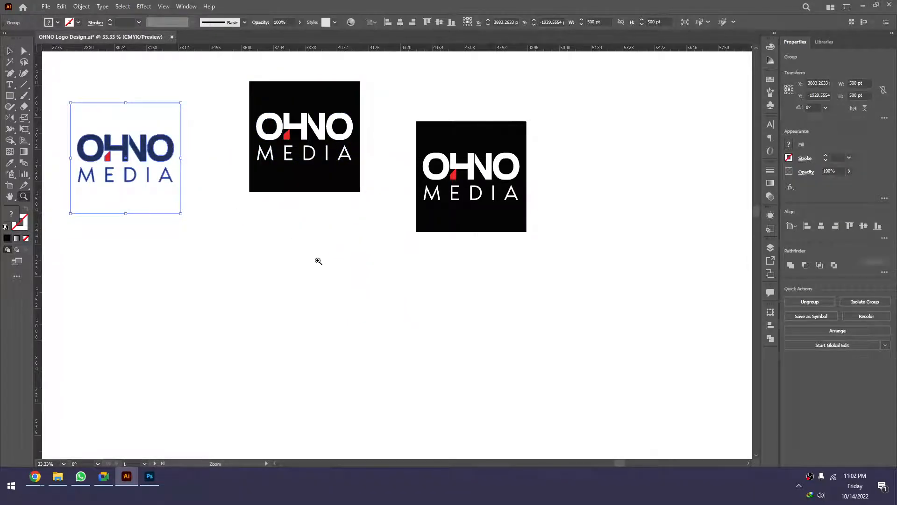
pyautogui.hotkey('ctrl', 'z')
pyautogui.hotkey('ctrl', 'z')
# Line up the two black logo versions with the white one in the row and select the rightmost version's black square
pyautogui.moveTo(403, 298); pyautogui.dragTo(379, 316)
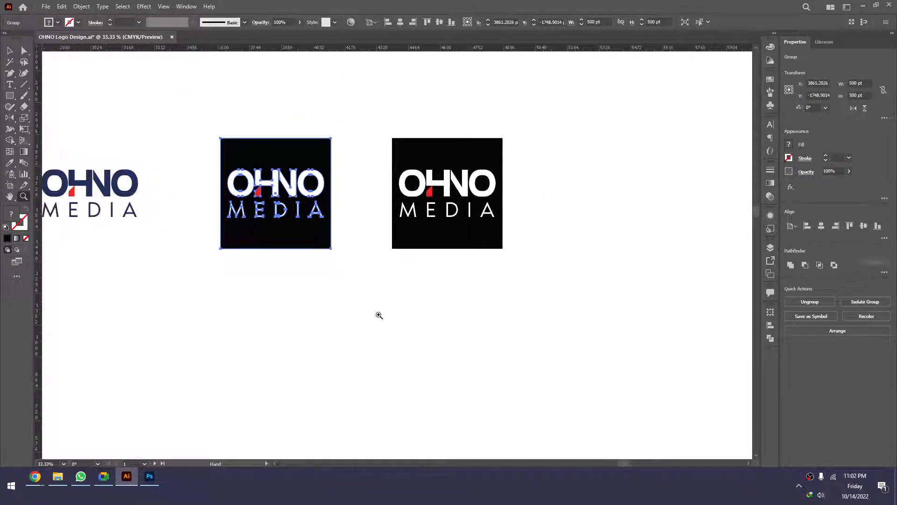
pyautogui.click(434, 188)
pyautogui.moveTo(278, 318); pyautogui.dragTo(359, 255)
pyautogui.keyDown('alt'); pyautogui.click(346, 264); pyautogui.keyUp('alt')
pyautogui.keyDown('alt'); pyautogui.click(345, 264); pyautogui.keyUp('alt')
pyautogui.click(469, 308)
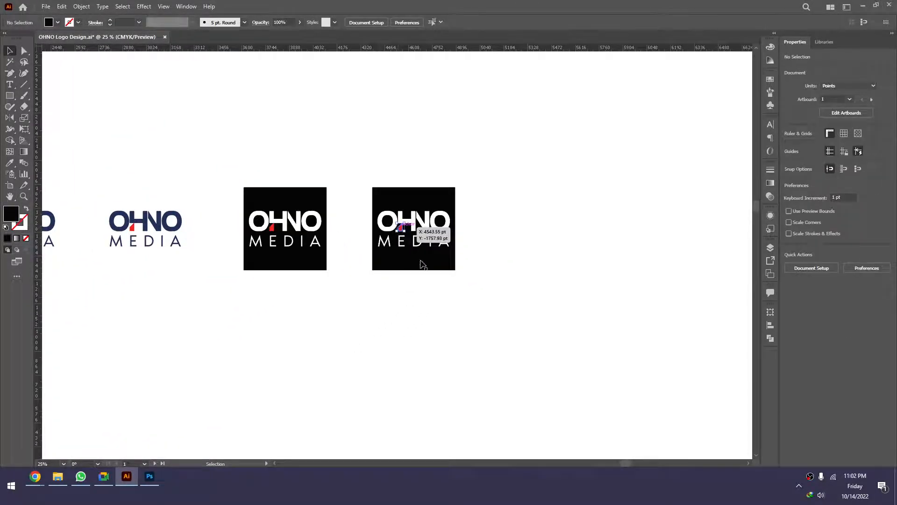
pyautogui.moveTo(445, 282); pyautogui.dragTo(410, 286)
pyautogui.click(403, 268)
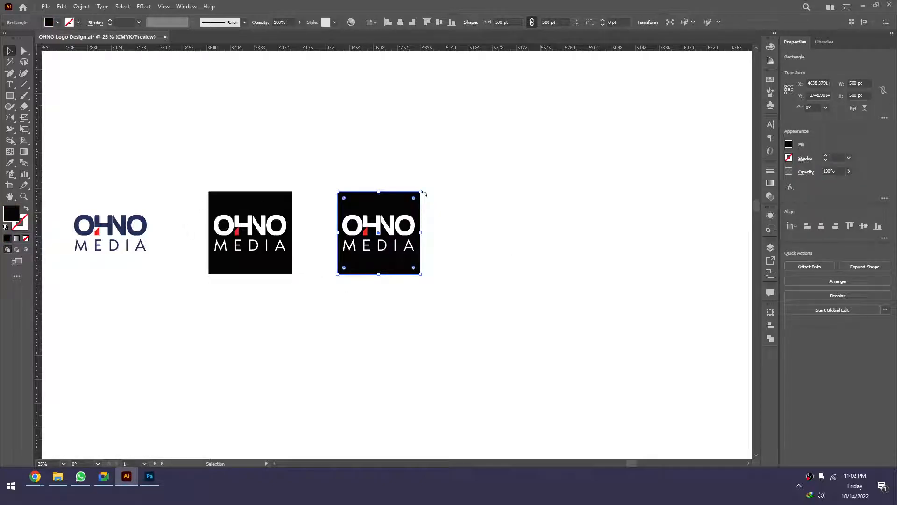
pyautogui.moveTo(482, 247); pyautogui.dragTo(439, 244)
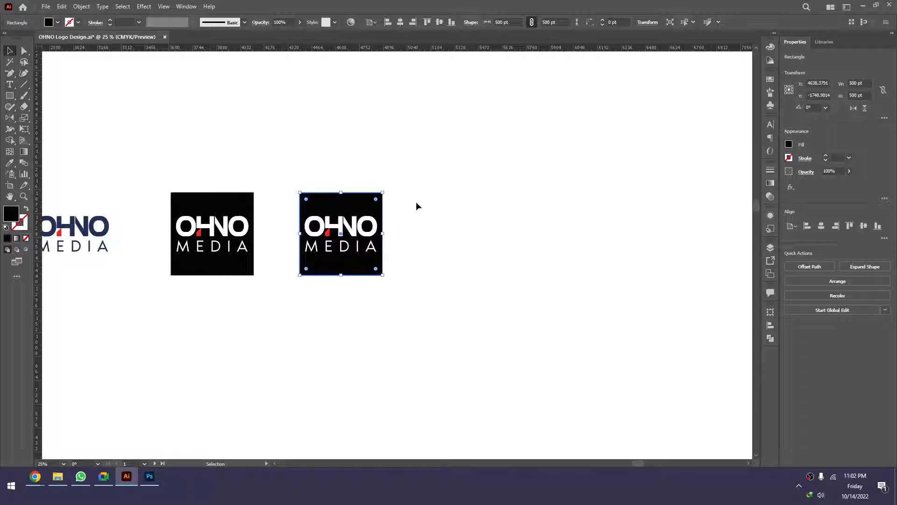
pyautogui.doubleClick(12, 214)
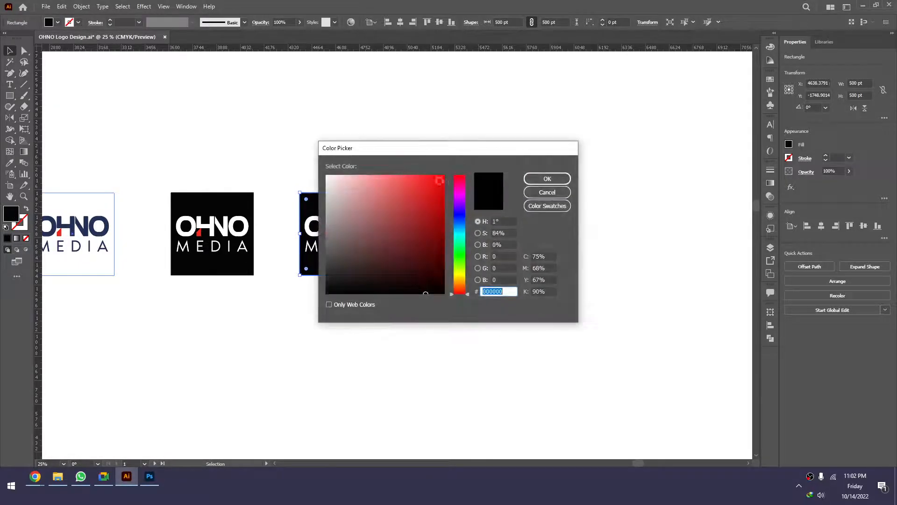
pyautogui.click(434, 186)
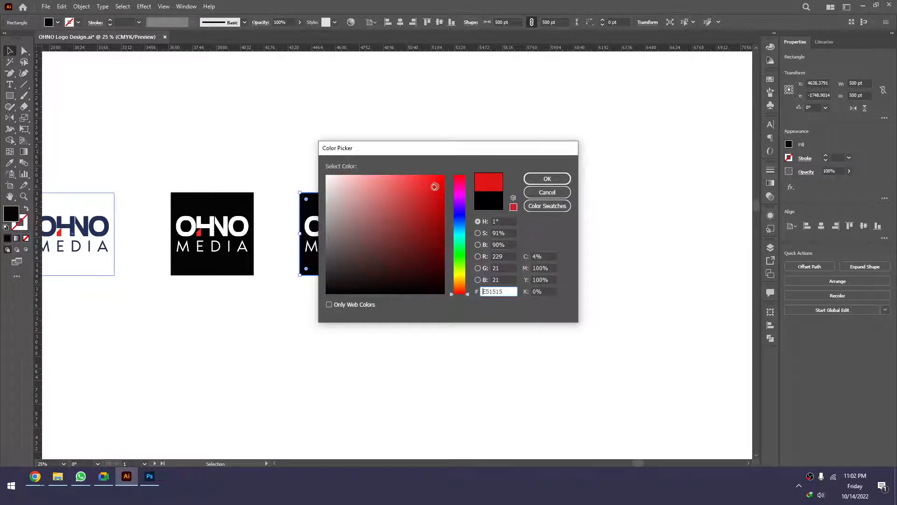
pyautogui.click(548, 192)
# Fill the rightmost version's black square with the red sampled from the logo's accent using the Eyedropper
pyautogui.press('i')
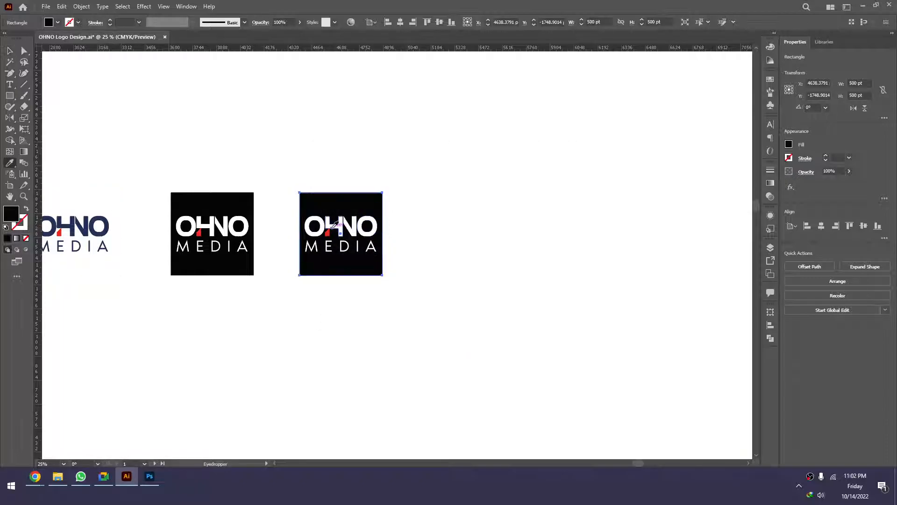
pyautogui.click(327, 235)
pyautogui.press('v')
pyautogui.click(445, 261)
# Recolour the small accent shape on the red square to the dark blue sampled from the original OHNO lettering
pyautogui.keyDown('ctrl'); pyautogui.click(336, 238); pyautogui.keyUp('ctrl')
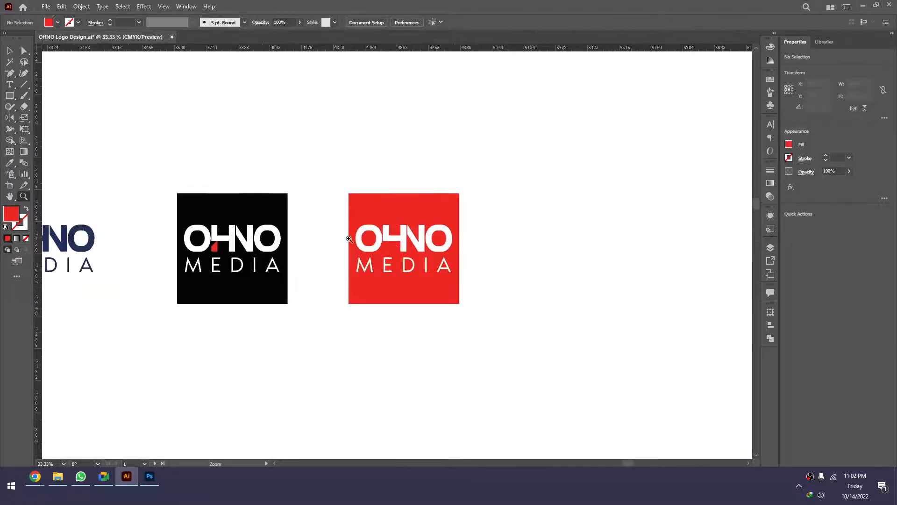
pyautogui.moveTo(349, 237); pyautogui.dragTo(350, 244)
pyautogui.click(387, 256)
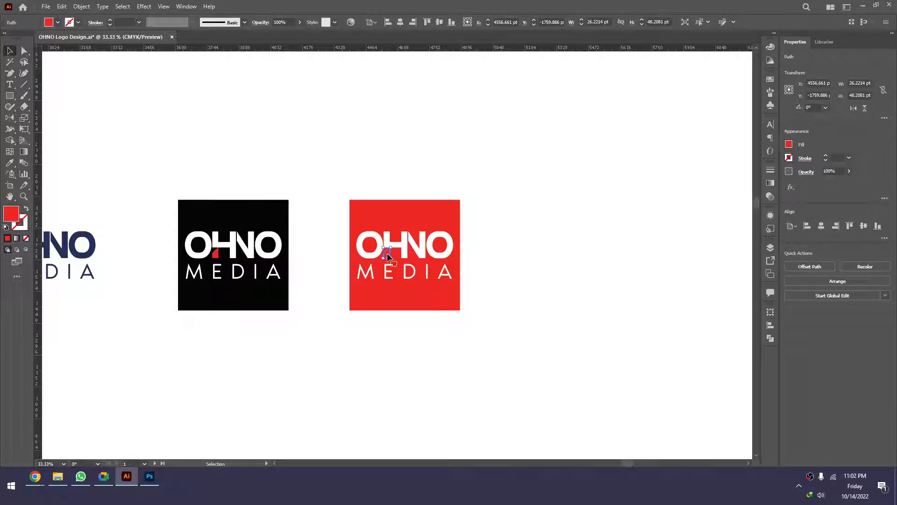
pyautogui.press('i')
pyautogui.click(93, 244)
pyautogui.press('v')
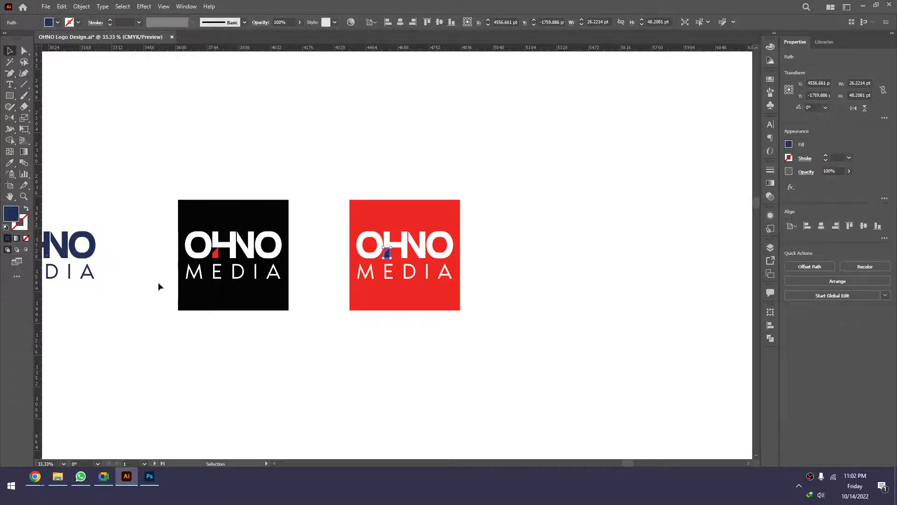
pyautogui.moveTo(233, 287); pyautogui.dragTo(193, 263)
pyautogui.click(495, 267)
# Place a copy of the red logo version with its square further along the row
pyautogui.moveTo(450, 212); pyautogui.dragTo(244, 292)
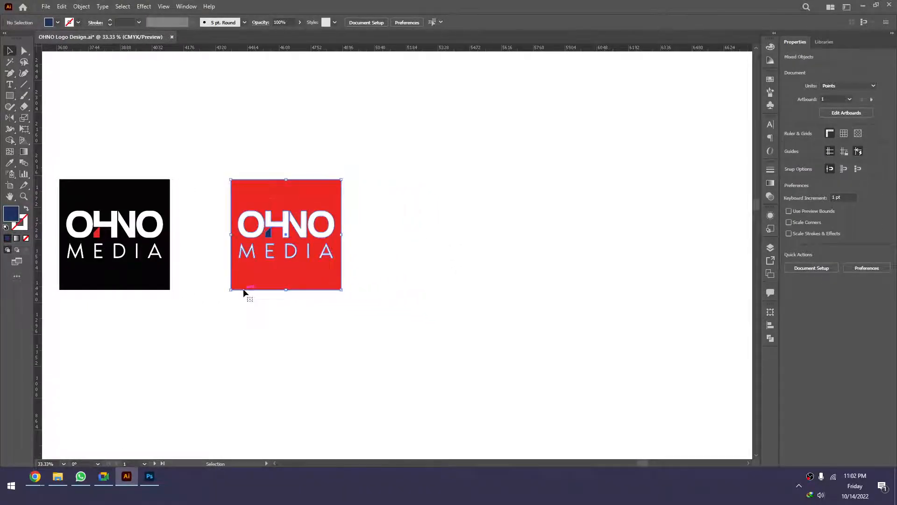
pyautogui.moveTo(308, 232); pyautogui.dragTo(512, 233)
# Group the original red version's logo with its square and move the group closer to the black version
pyautogui.moveTo(384, 215); pyautogui.dragTo(224, 297)
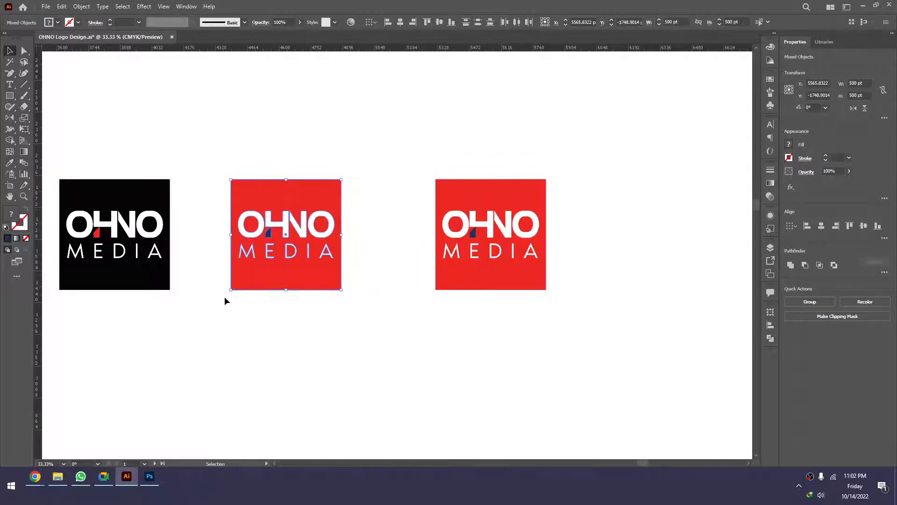
pyautogui.hotkey('ctrl', 'g')
pyautogui.moveTo(294, 232); pyautogui.dragTo(266, 232)
pyautogui.moveTo(342, 260); pyautogui.dragTo(276, 258)
# Fill the copied red version's square with the dark blue sampled from its accent shape
pyautogui.hotkey('ctrl', 'shift', 'a')
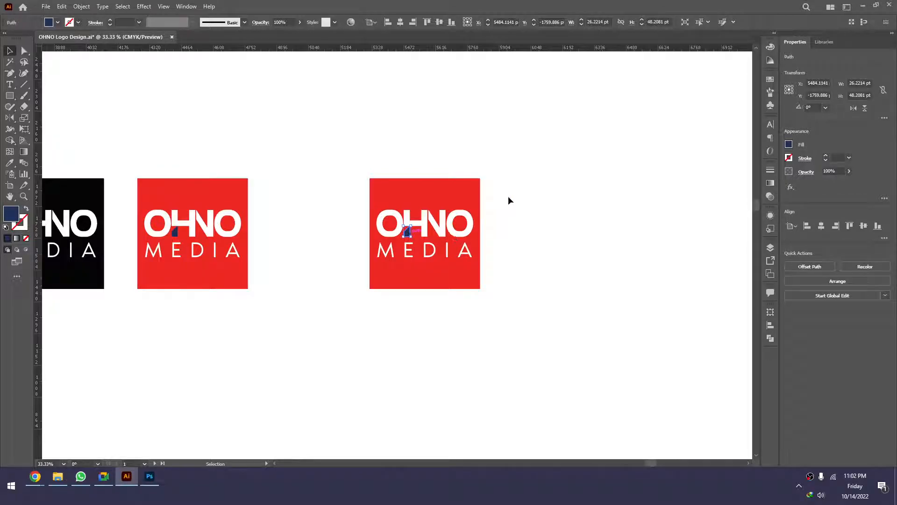
pyautogui.click(449, 188)
pyautogui.press('i')
pyautogui.click(406, 230)
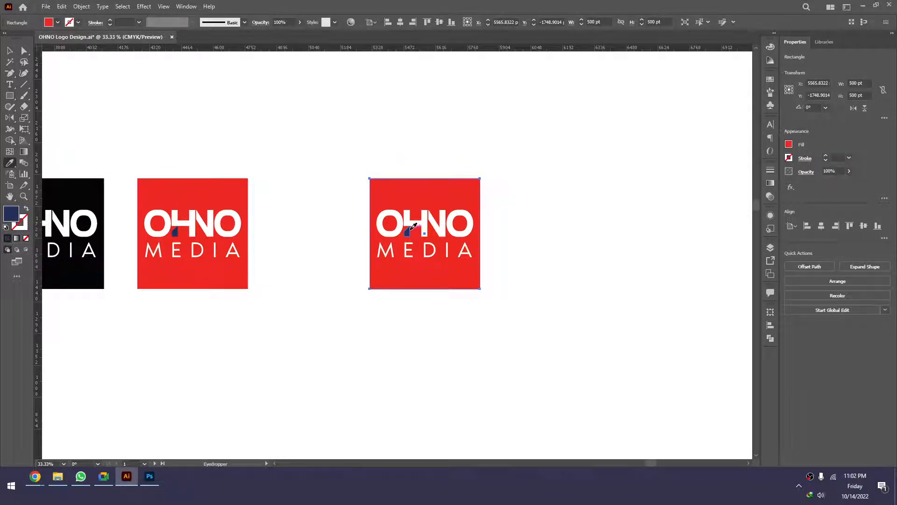
pyautogui.hotkey('ctrl', 'shift', 'a')
# Recolour the whole logo on the dark blue square to red sampled from the red version's background
pyautogui.moveTo(366, 263); pyautogui.dragTo(365, 264)
pyautogui.keyDown('shift'); pyautogui.click(461, 278); pyautogui.keyUp('shift')
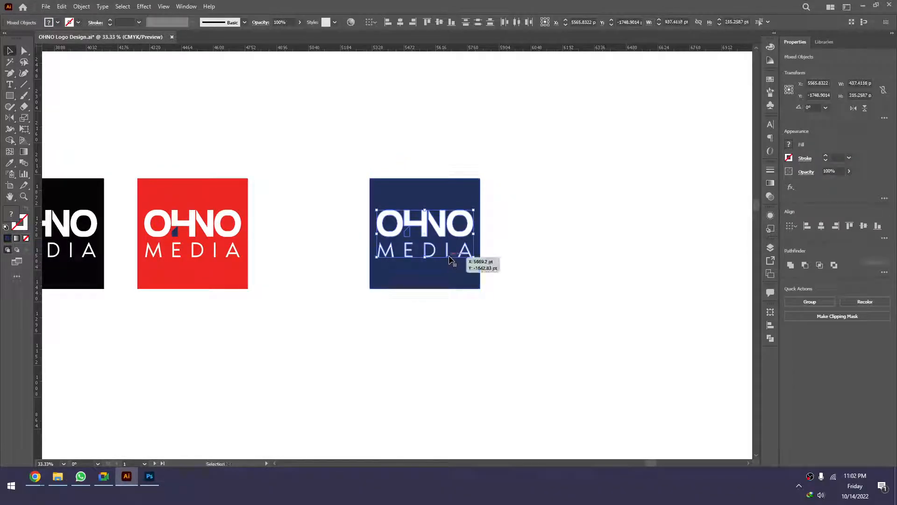
pyautogui.press('u')
pyautogui.press('i')
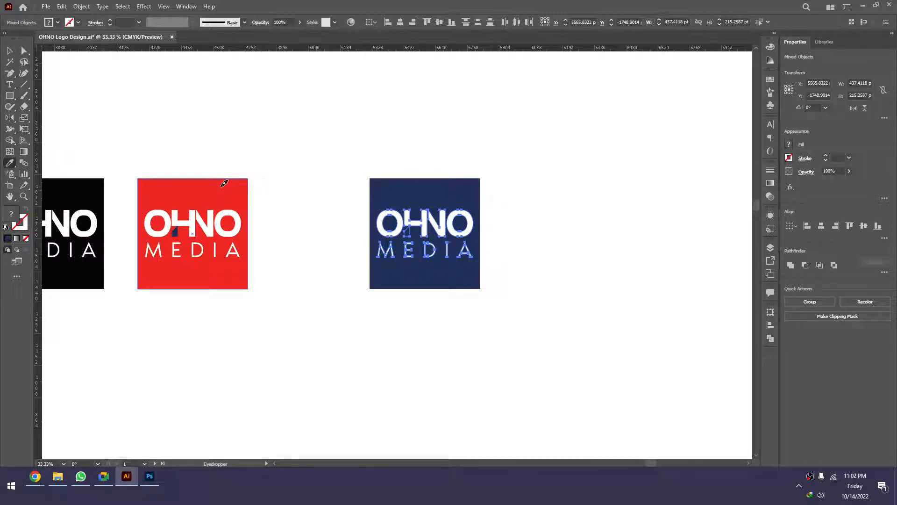
pyautogui.click(224, 181)
pyautogui.press('v')
# Recolour the accent shape on the dark blue square to white sampled from the canvas
pyautogui.click(407, 231)
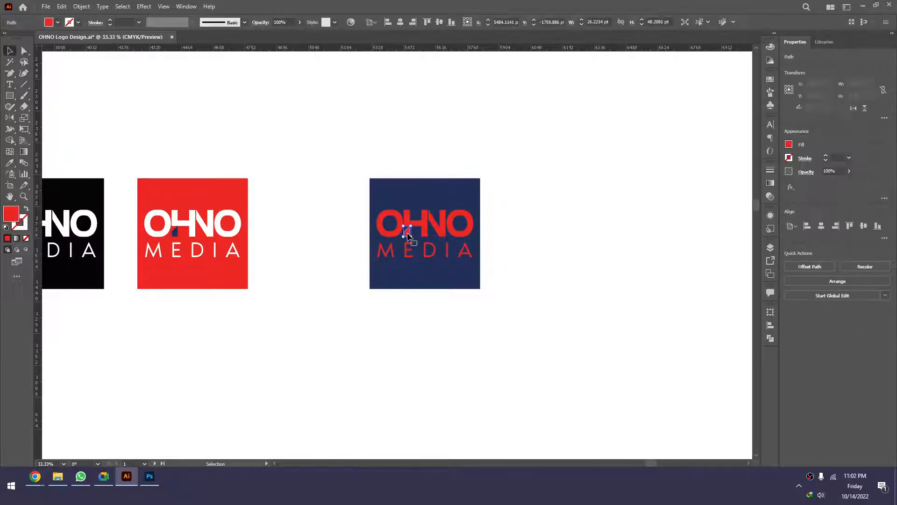
pyautogui.press('i')
pyautogui.click(515, 213)
pyautogui.press('v')
pyautogui.click(514, 214)
# Recolour the complete OHNO MEDIA logo on the dark blue square to white sampled from the canvas, leaving the square unchanged
pyautogui.scroll(-2, 443, 283)
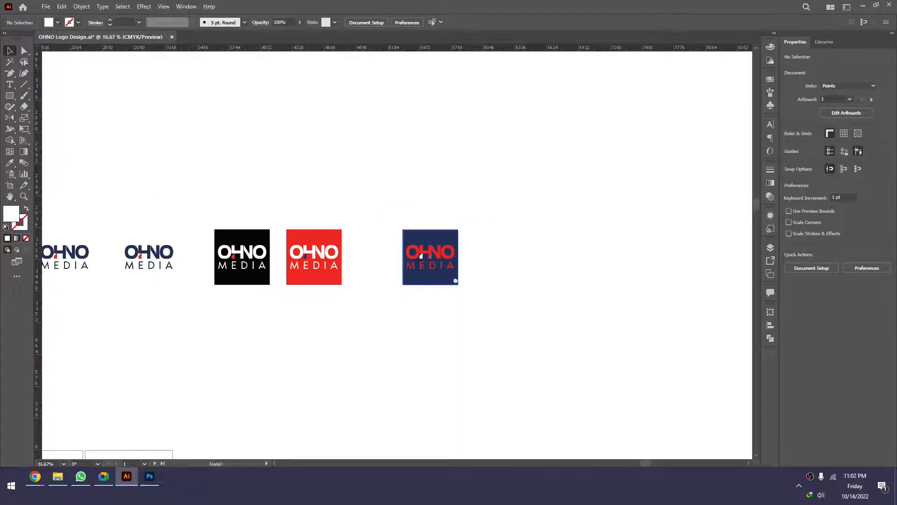
pyautogui.moveTo(457, 281); pyautogui.dragTo(480, 277)
pyautogui.moveTo(507, 230); pyautogui.dragTo(443, 273)
pyautogui.click(507, 283)
pyautogui.moveTo(503, 234); pyautogui.dragTo(424, 272)
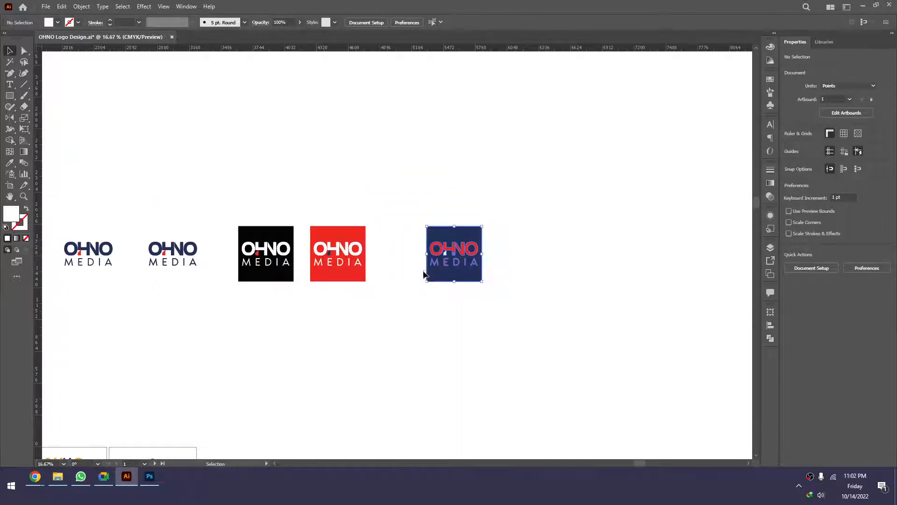
pyautogui.press('i')
pyautogui.click(460, 260)
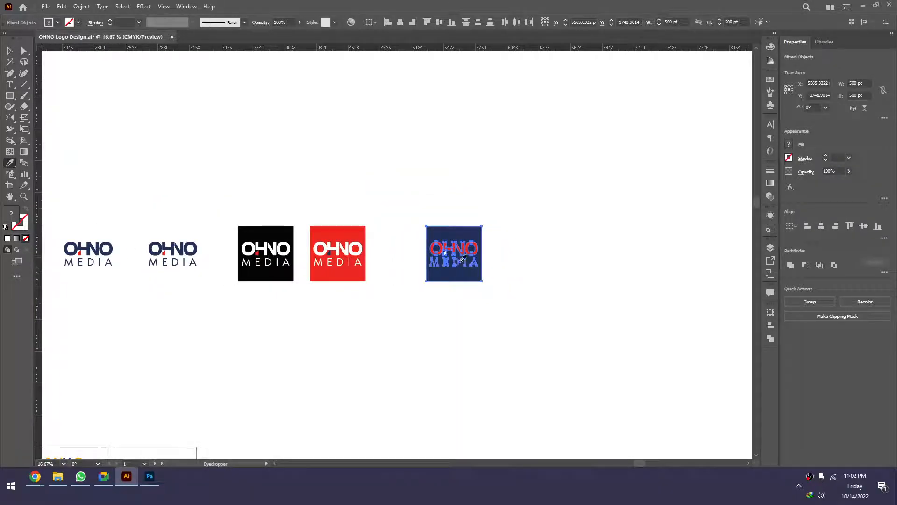
pyautogui.press('v')
pyautogui.keyDown('shift'); pyautogui.click(455, 238); pyautogui.keyUp('shift')
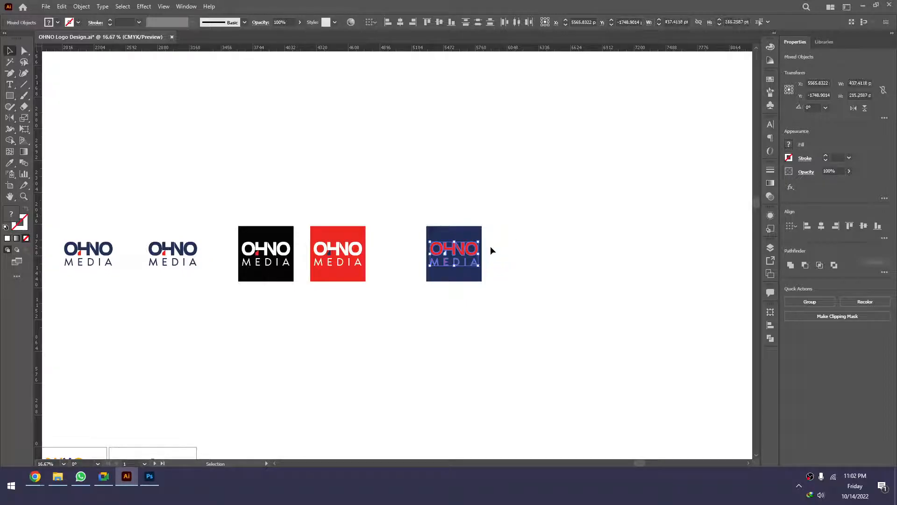
pyautogui.press('i')
pyautogui.click(395, 243)
pyautogui.press('v')
# Recolour only the accent shape on the dark blue square to red sampled from the red version's background
pyautogui.click(443, 254)
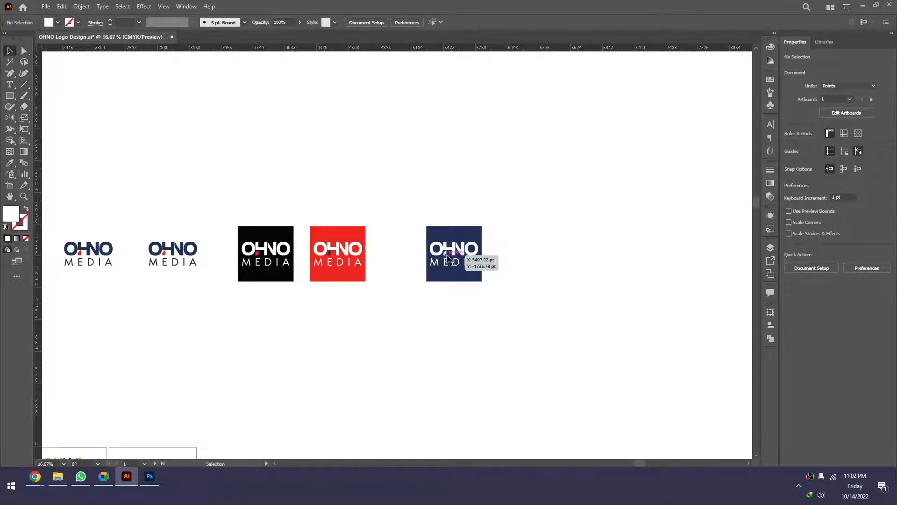
pyautogui.press('i')
pyautogui.click(324, 236)
pyautogui.press('v')
pyautogui.click(421, 295)
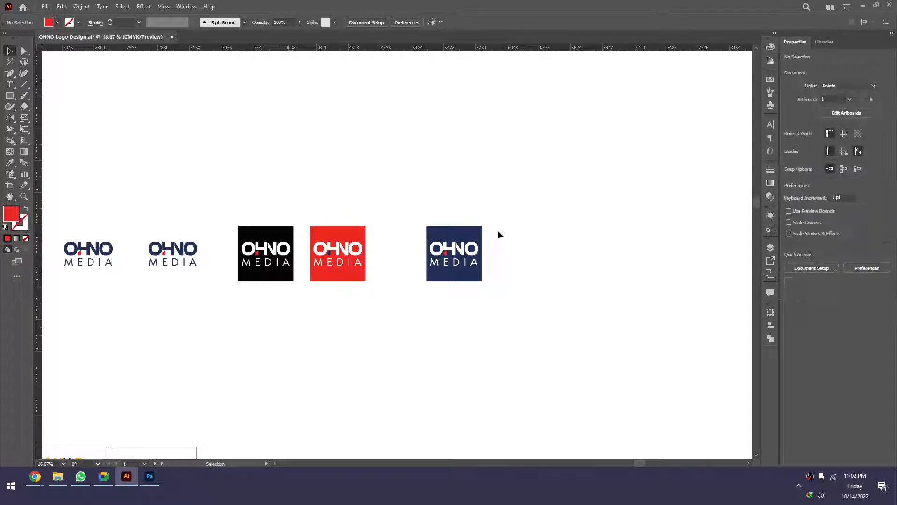
# Move the dark blue logo version with its square next to the red version in the row
pyautogui.moveTo(506, 222); pyautogui.dragTo(421, 278)
pyautogui.moveTo(464, 260); pyautogui.dragTo(420, 261)
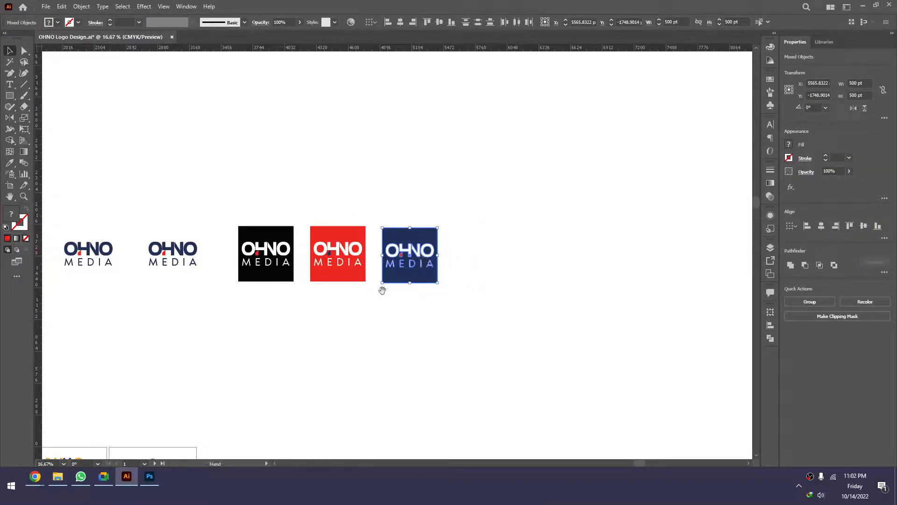
pyautogui.hotkey('ctrl', '=')
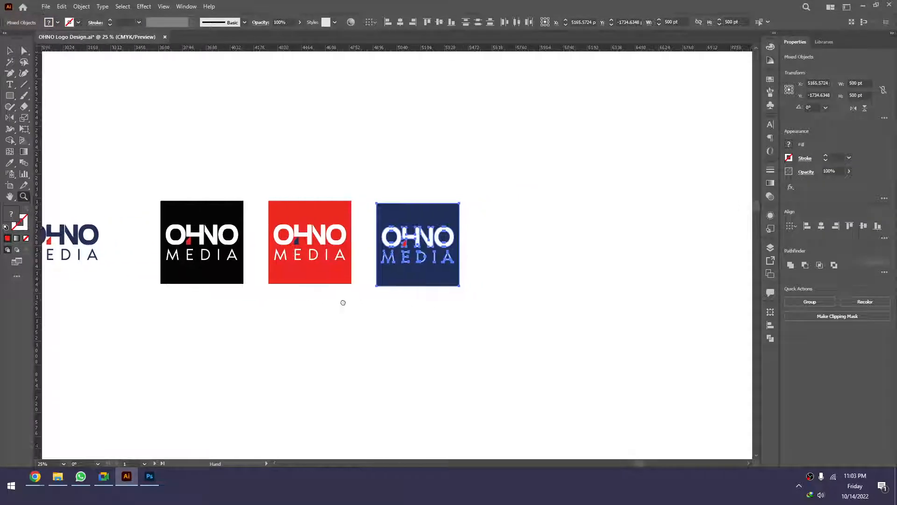
pyautogui.click(459, 371)
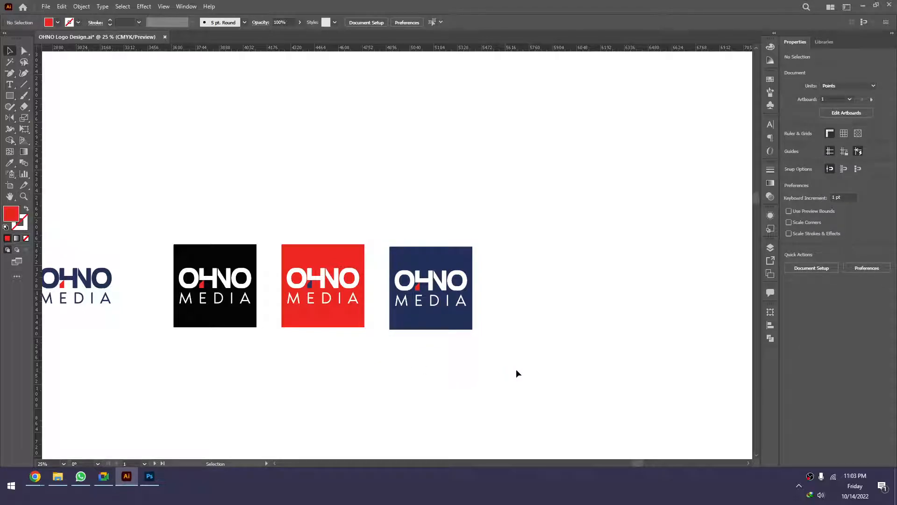
pyautogui.click(333, 258)
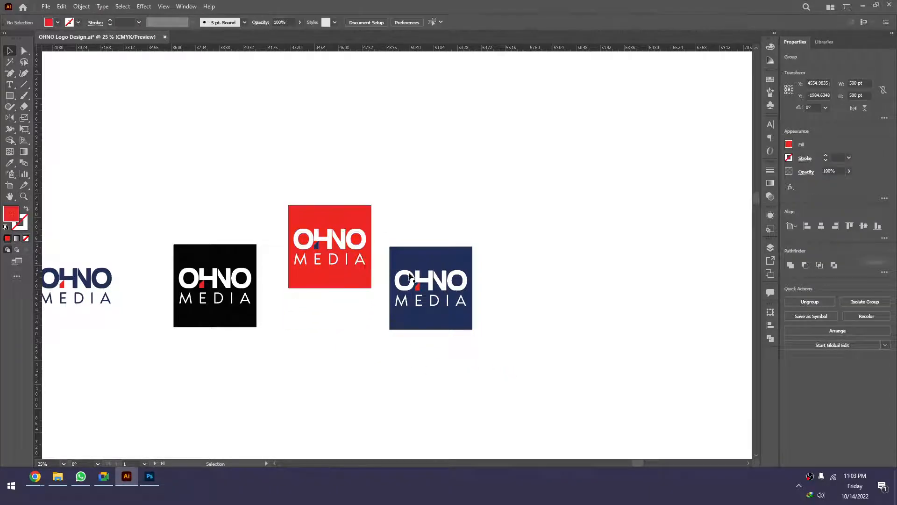
pyautogui.click(430, 266)
pyautogui.moveTo(451, 262); pyautogui.dragTo(455, 227)
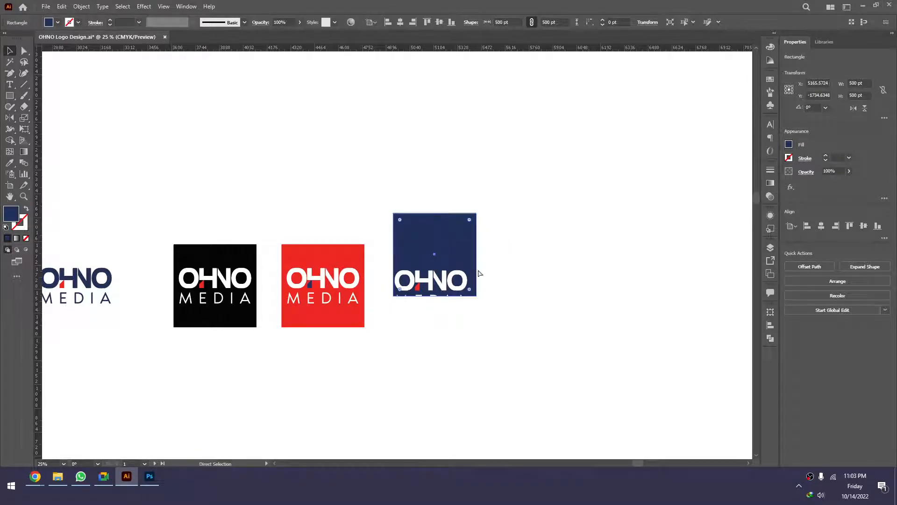
pyautogui.hotkey('ctrl', 'z')
# Place a copy of the dark blue version at the end of the row and group the original's logo with its square
pyautogui.keyDown('shift'); pyautogui.click(431, 307); pyautogui.keyUp('shift')
pyautogui.moveTo(431, 309); pyautogui.dragTo(556, 304)
pyautogui.moveTo(484, 235); pyautogui.dragTo(467, 348)
pyautogui.hotkey('ctrl', 'g')
pyautogui.click(426, 378)
pyautogui.scroll(-2, 535, 358)
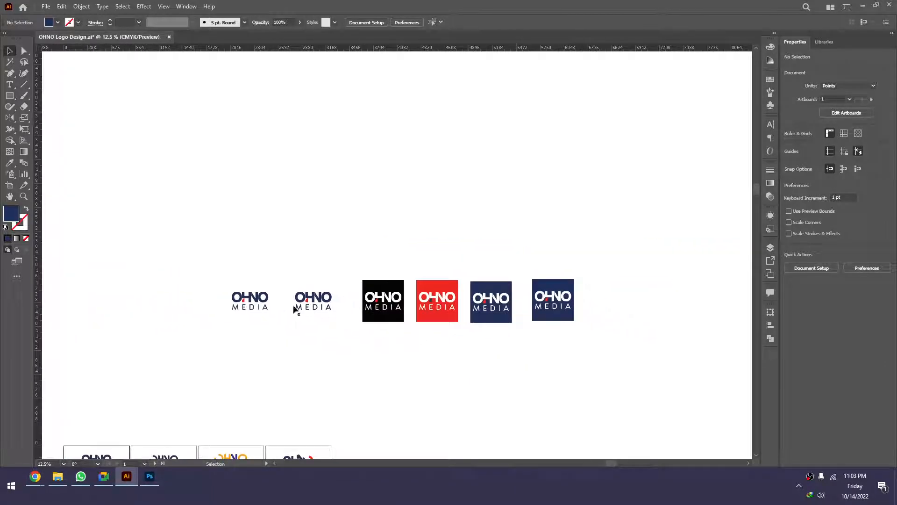
# Check the logo versions in the row one by one, from the first transparent one to the dark blue copy
pyautogui.click(250, 302)
pyautogui.click(313, 300)
pyautogui.click(381, 302)
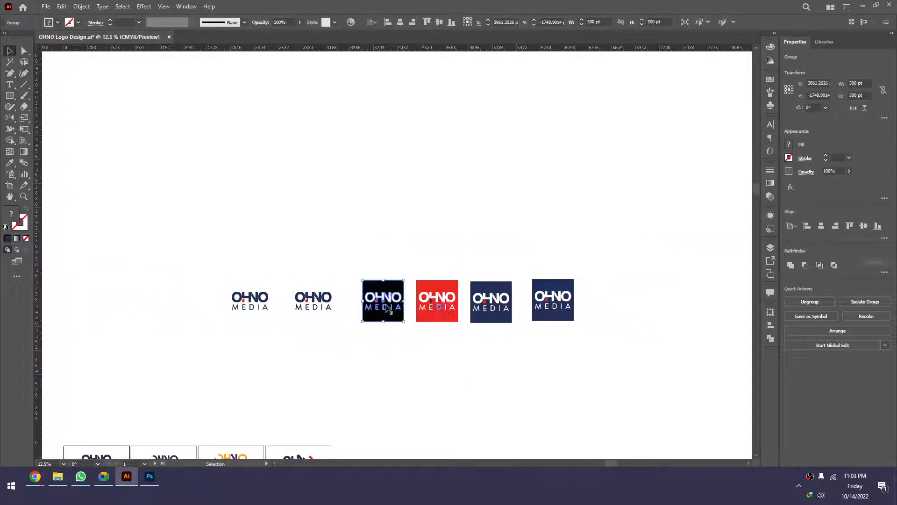
pyautogui.click(269, 304)
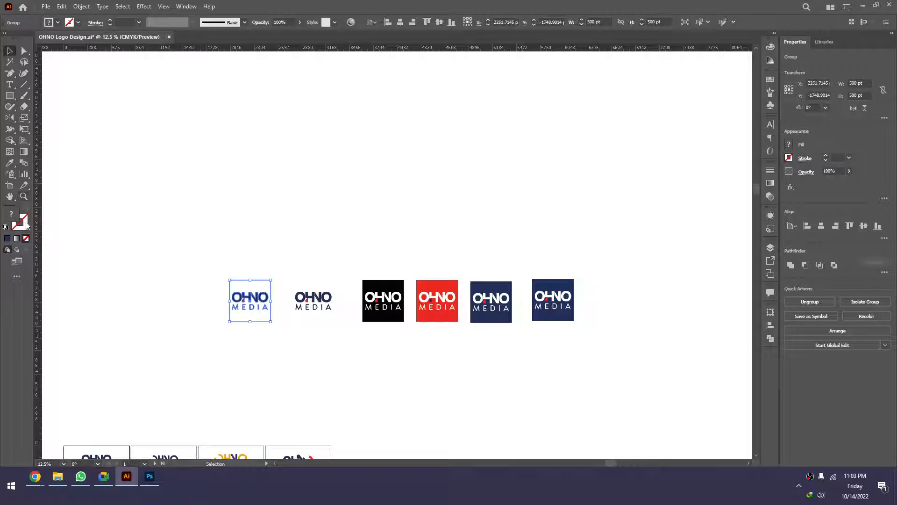
pyautogui.moveTo(314, 321); pyautogui.dragTo(394, 310)
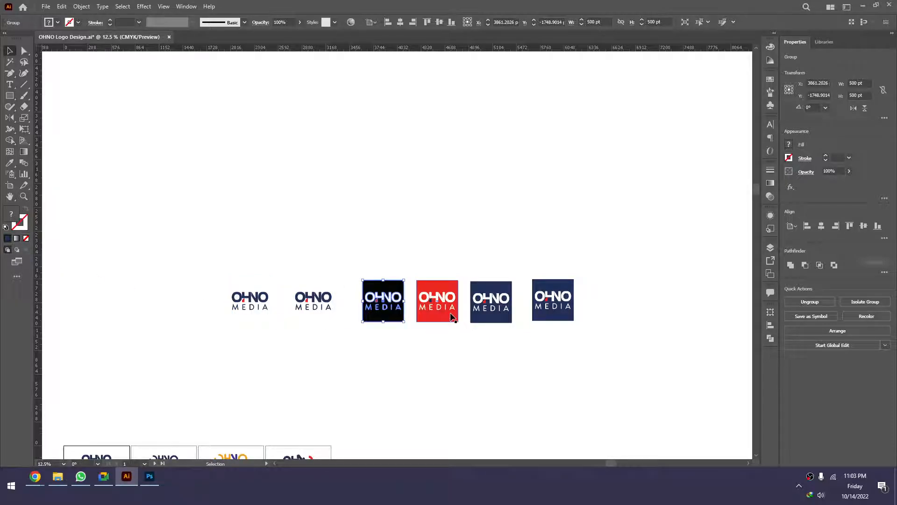
pyautogui.click(452, 318)
pyautogui.click(471, 318)
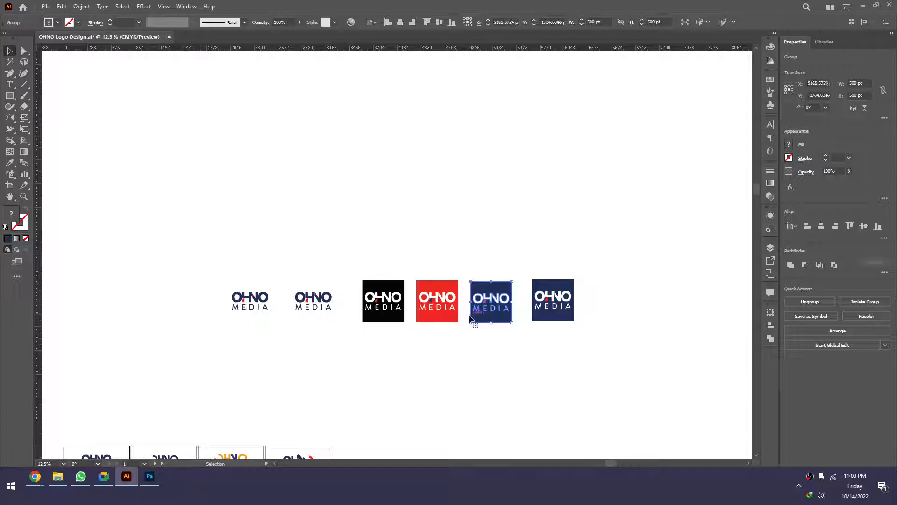
pyautogui.click(567, 300)
pyautogui.click(628, 332)
# Recolour the background square of the last dark blue copy to the red sampled from the red version's square
pyautogui.press('z')
pyautogui.moveTo(602, 263); pyautogui.dragTo(378, 375)
pyautogui.scroll(-2, 493, 318)
pyautogui.press('v')
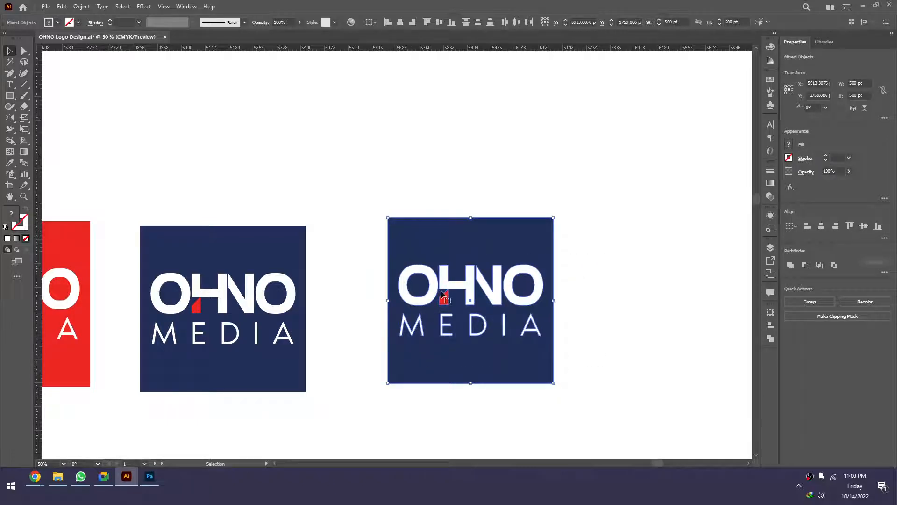
pyautogui.moveTo(289, 325); pyautogui.dragTo(425, 315)
pyautogui.click(565, 359)
pyautogui.press('i')
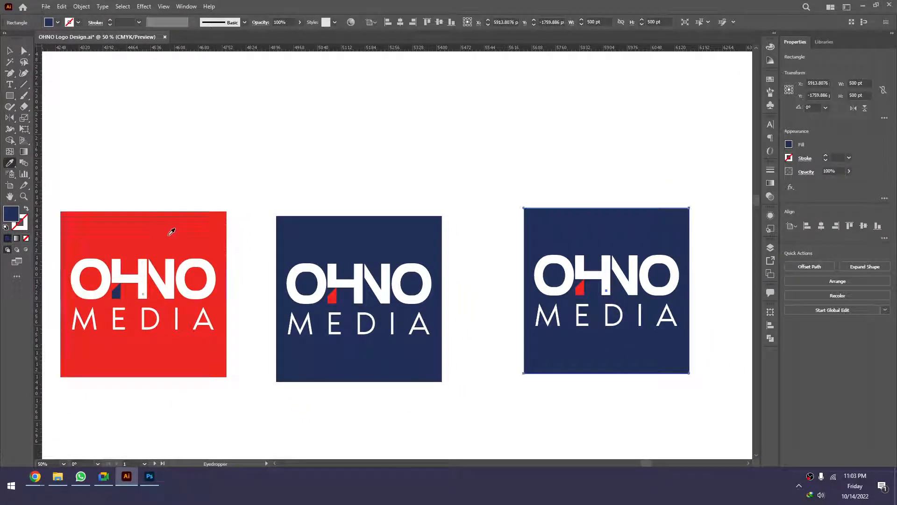
pyautogui.click(171, 232)
pyautogui.press('v')
pyautogui.moveTo(454, 321); pyautogui.dragTo(424, 314)
pyautogui.click(492, 375)
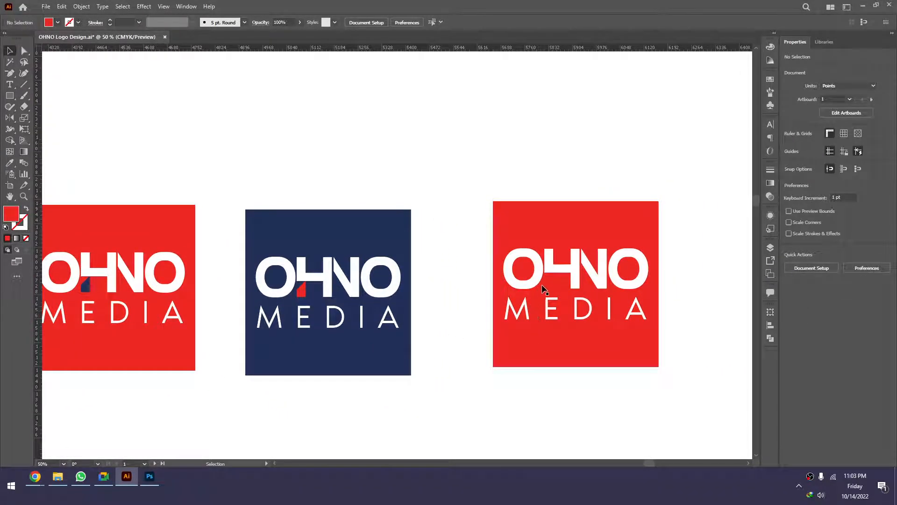
# Recolour the accent shape on the new red square to dark blue sampled from the dark blue version's background
pyautogui.click(546, 284)
pyautogui.press('i')
pyautogui.click(378, 232)
pyautogui.press('v')
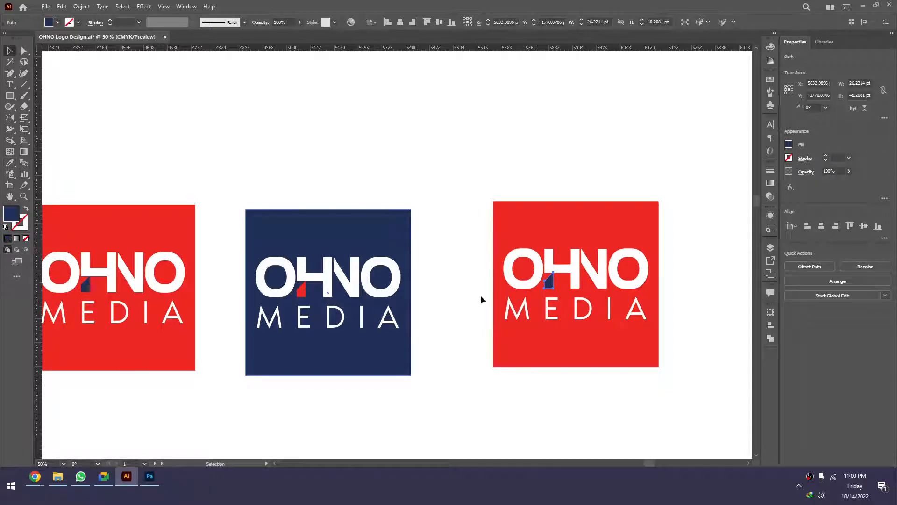
pyautogui.click(481, 299)
# Place a copy of the new red logo version with its square at the end of the row
pyautogui.keyDown('ctrl'); pyautogui.keyDown('alt'); pyautogui.click(477, 305); pyautogui.keyUp('alt'); pyautogui.keyUp('ctrl')
pyautogui.keyDown('ctrl'); pyautogui.keyDown('alt'); pyautogui.click(477, 305); pyautogui.keyUp('alt'); pyautogui.keyUp('ctrl')
pyautogui.keyDown('ctrl'); pyautogui.keyDown('alt'); pyautogui.click(477, 305); pyautogui.keyUp('alt'); pyautogui.keyUp('ctrl')
pyautogui.moveTo(566, 257); pyautogui.dragTo(488, 312)
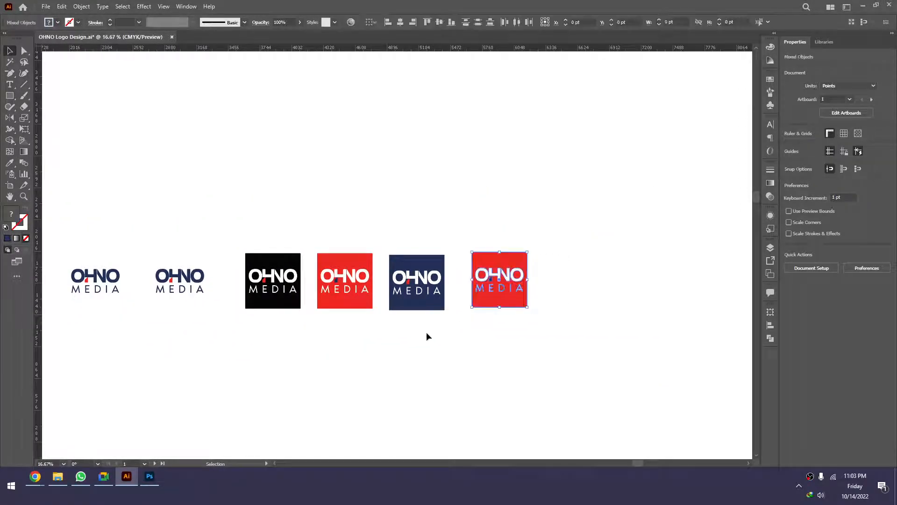
pyautogui.moveTo(499, 279); pyautogui.dragTo(587, 280)
pyautogui.click(571, 317)
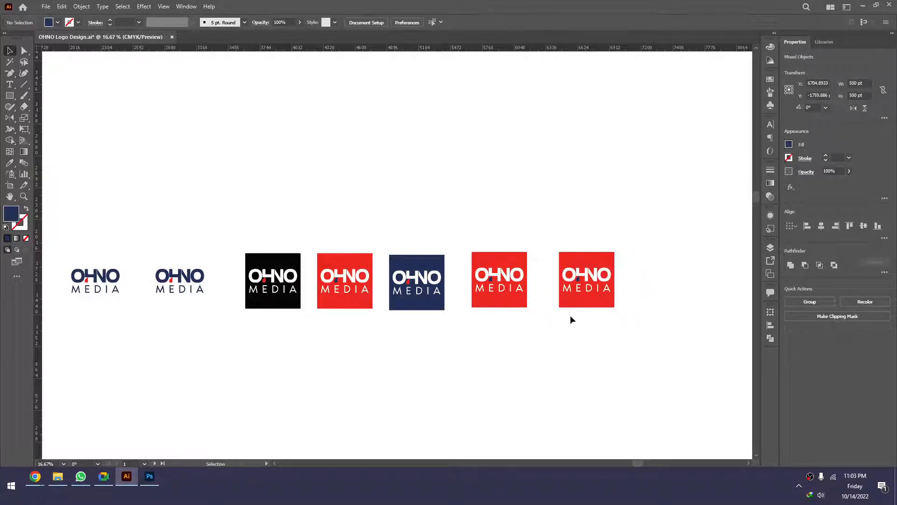
# Recolour the accent shape on the last red copy to the red of the neighbouring square
pyautogui.click(576, 280)
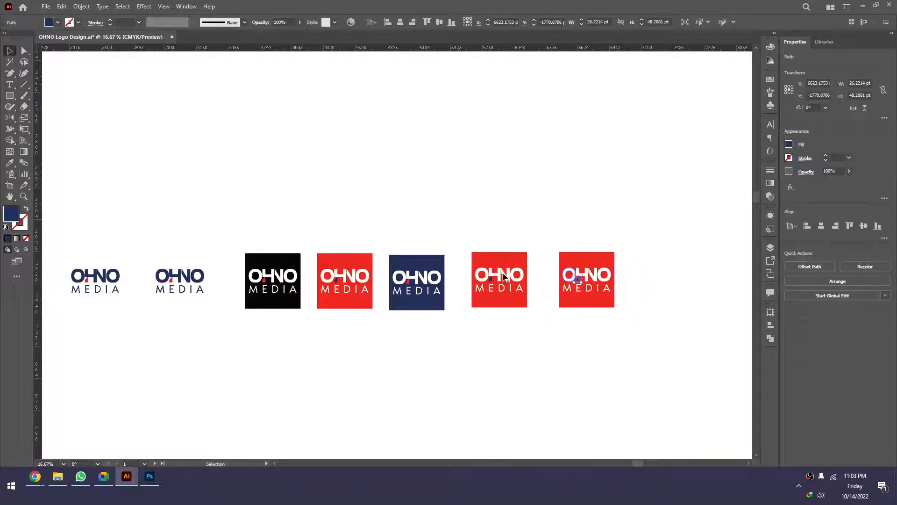
pyautogui.press('o')
pyautogui.press('i')
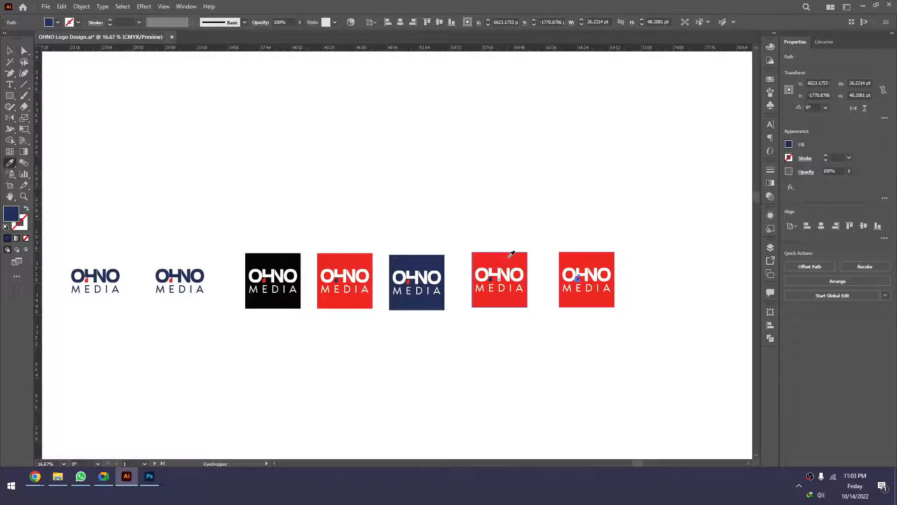
pyautogui.click(509, 257)
pyautogui.press('v')
pyautogui.click(611, 330)
# Recolour the accent shape on the last red copy to black sampled from the black version's square
pyautogui.press('z')
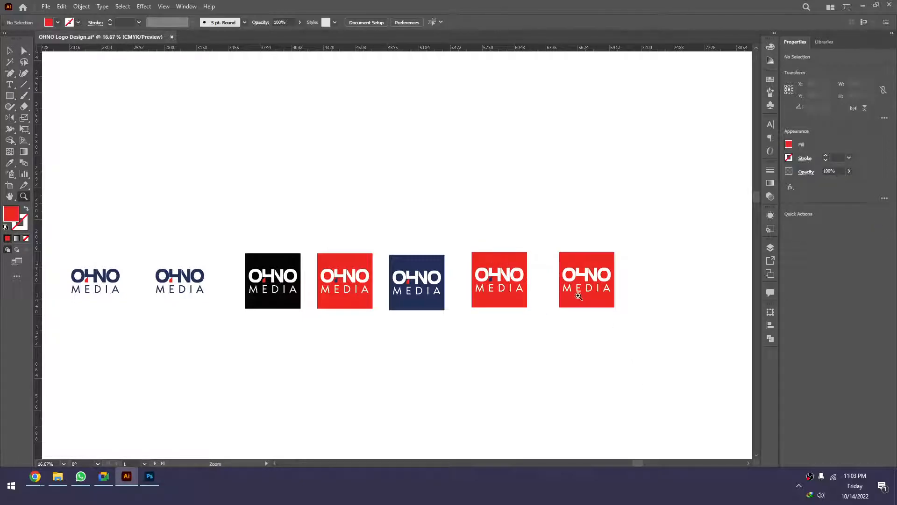
pyautogui.click(558, 298)
pyautogui.press('v')
pyautogui.click(426, 227)
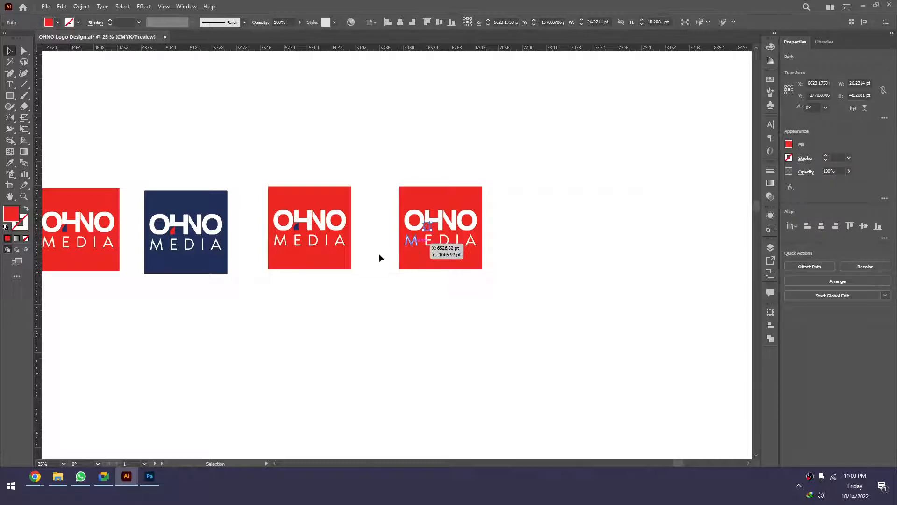
pyautogui.press('i')
pyautogui.moveTo(65, 234); pyautogui.dragTo(267, 234)
pyautogui.click(197, 209)
pyautogui.press('v')
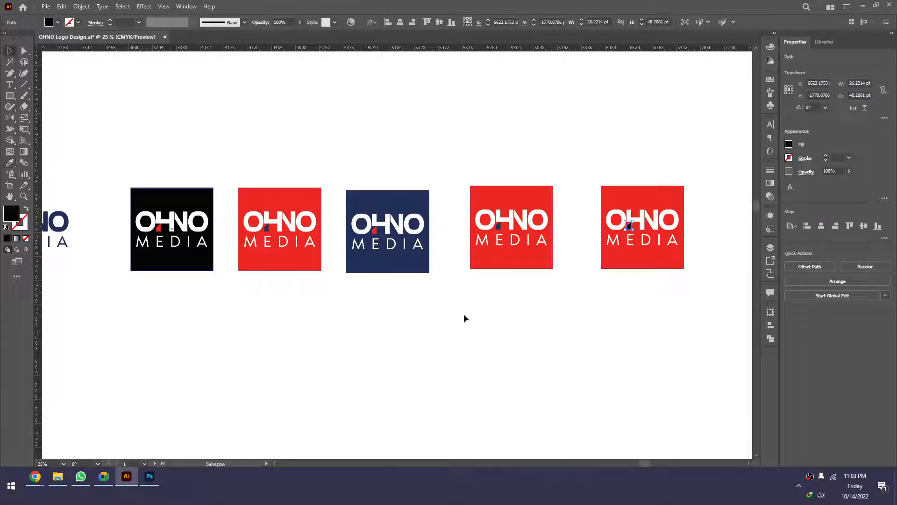
pyautogui.click(466, 316)
# Group the last red version's logo with its background square
pyautogui.press('z')
pyautogui.moveTo(651, 263); pyautogui.dragTo(597, 273)
pyautogui.press('v')
pyautogui.moveTo(690, 195); pyautogui.dragTo(560, 279)
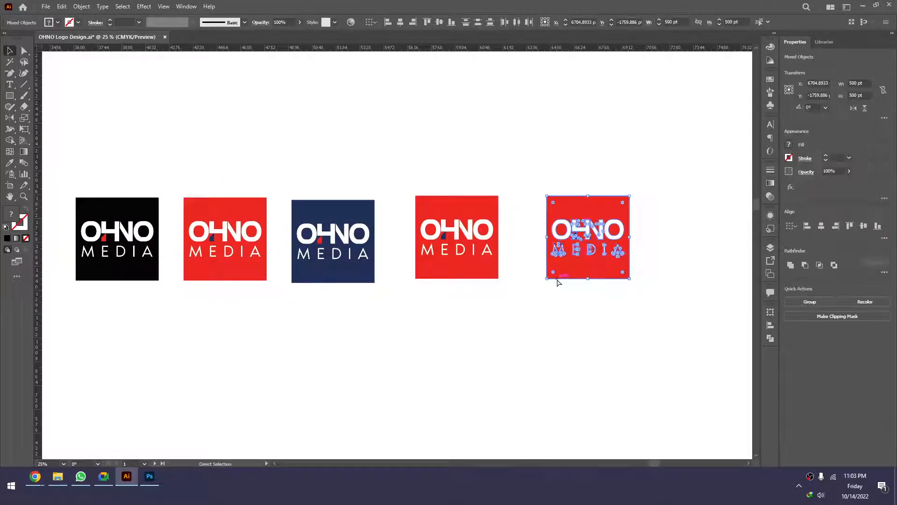
pyautogui.hotkey('ctrl', 'g')
pyautogui.click(685, 212)
# Move the whole row of logo versions closer to the artboards and distribute the versions evenly in the horizontal direction
pyautogui.moveTo(676, 207); pyautogui.dragTo(235, 302)
pyautogui.moveTo(236, 315); pyautogui.dragTo(420, 330)
pyautogui.scroll(-2, 434, 330)
pyautogui.scroll(-2, 435, 330)
pyautogui.moveTo(601, 336); pyautogui.dragTo(482, 333)
pyautogui.moveTo(574, 271); pyautogui.dragTo(317, 321)
pyautogui.moveTo(538, 292); pyautogui.dragTo(470, 266)
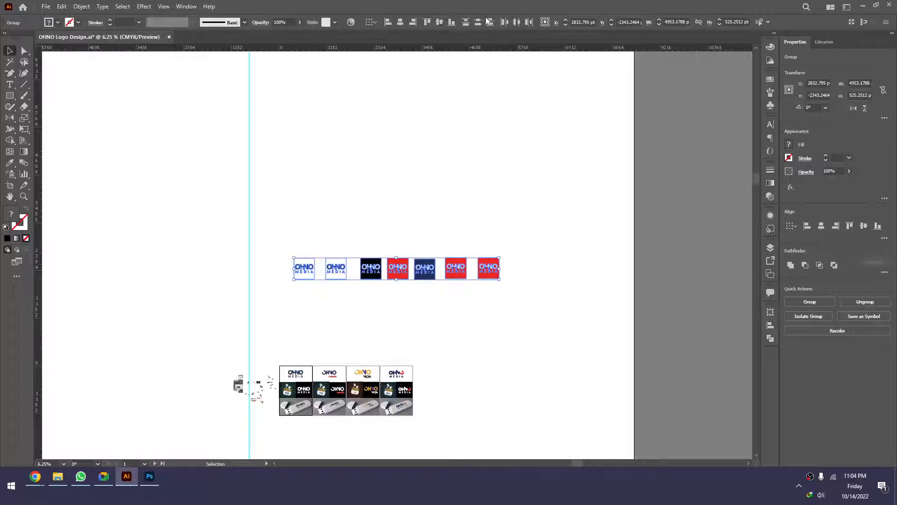
pyautogui.click(517, 25)
pyautogui.click(562, 164)
# Move the logo versions out of the row one by one, from the last red one to the first transparent one
pyautogui.scroll(1, 406, 290)
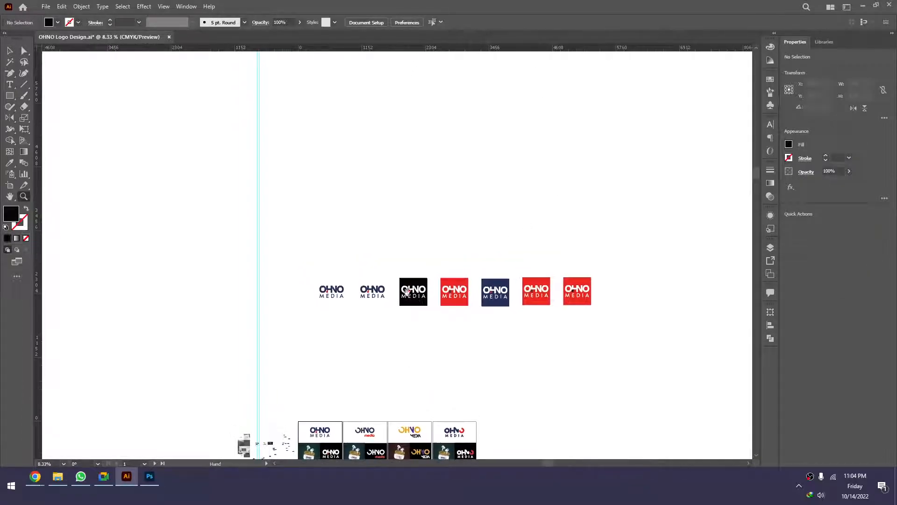
pyautogui.scroll(1, 426, 277)
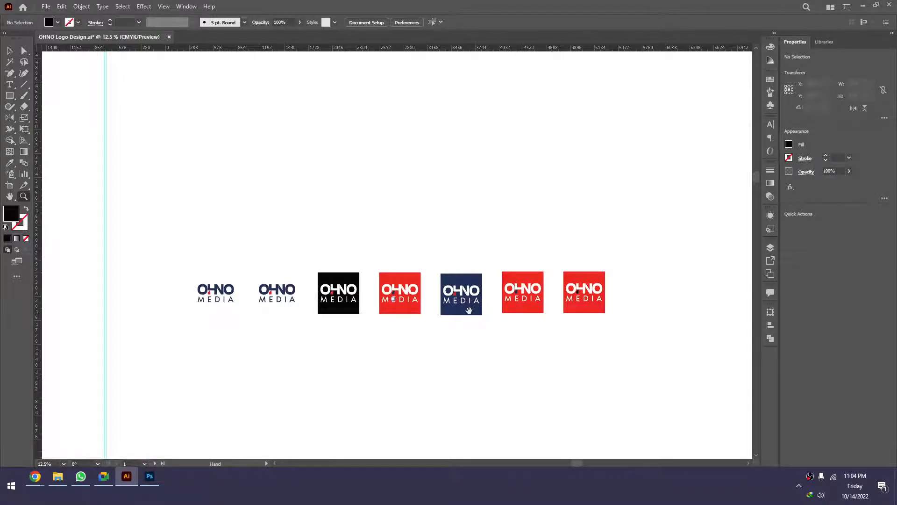
pyautogui.moveTo(469, 311); pyautogui.dragTo(436, 318)
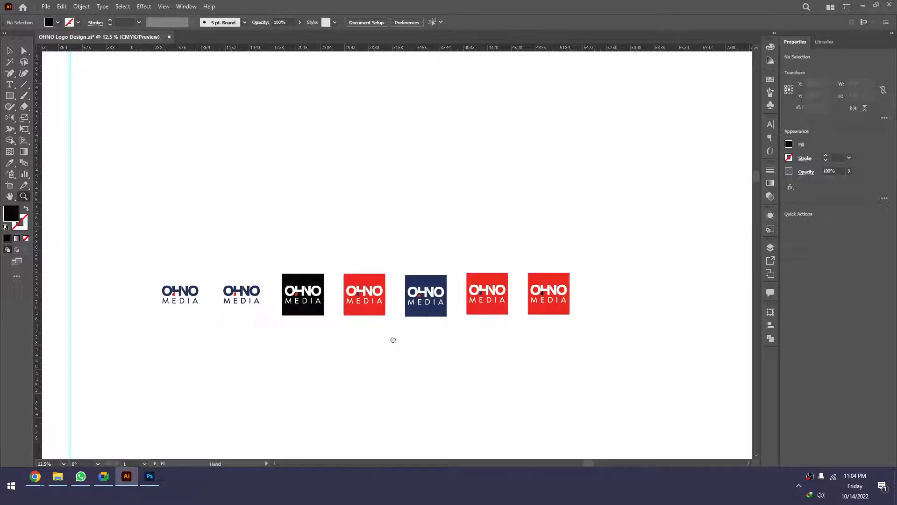
pyautogui.moveTo(394, 346)
pyautogui.mouseDown()
pyautogui.moveTo(393, 337)
pyautogui.moveTo(384, 340)
pyautogui.mouseUp()
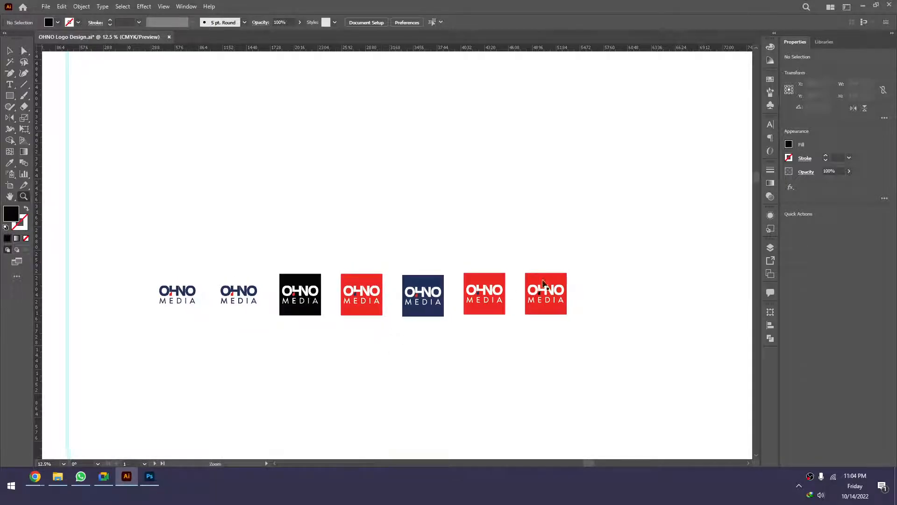
pyautogui.press('v')
pyautogui.moveTo(588, 260); pyautogui.dragTo(377, 323)
pyautogui.click(595, 327)
pyautogui.moveTo(547, 293); pyautogui.dragTo(602, 206)
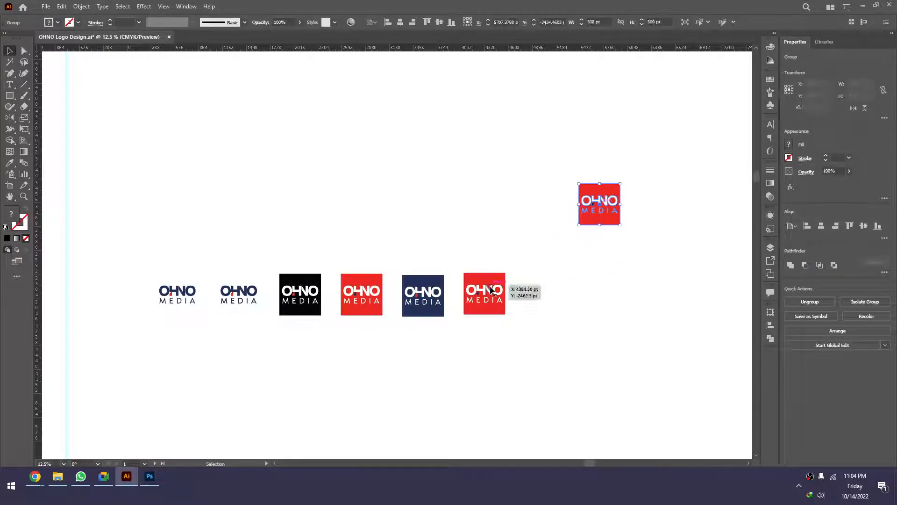
pyautogui.moveTo(489, 293); pyautogui.dragTo(496, 219)
pyautogui.moveTo(426, 295); pyautogui.dragTo(429, 242)
pyautogui.moveTo(376, 299); pyautogui.dragTo(380, 250)
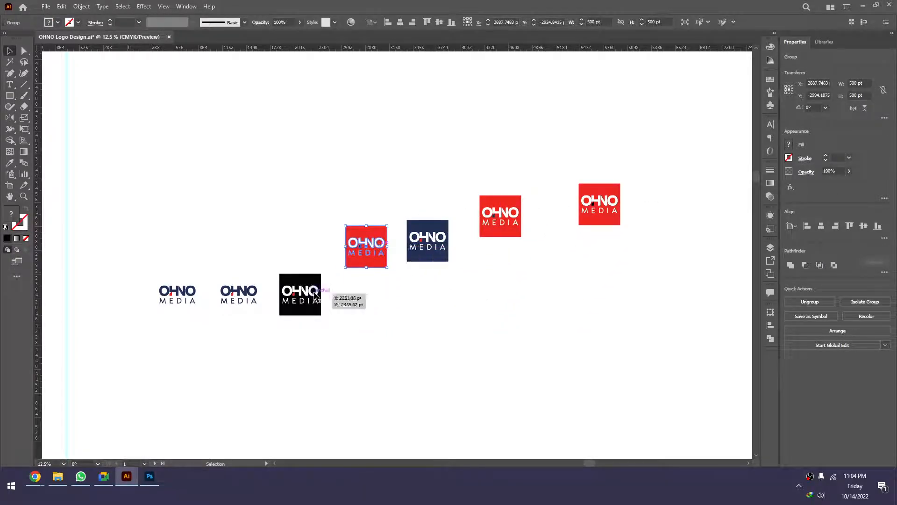
pyautogui.moveTo(312, 295); pyautogui.dragTo(316, 241)
pyautogui.moveTo(243, 296); pyautogui.dragTo(254, 254)
pyautogui.moveTo(166, 296); pyautogui.dragTo(189, 253)
# Undo the individual moves of all the logo versions
pyautogui.hotkey('ctrl', 'z')
pyautogui.hotkey('ctrl', 'z')
pyautogui.hotkey('ctrl', 'z')
pyautogui.hotkey('ctrl', 'z')
pyautogui.hotkey('ctrl', 'z')
pyautogui.hotkey('ctrl', 'z')
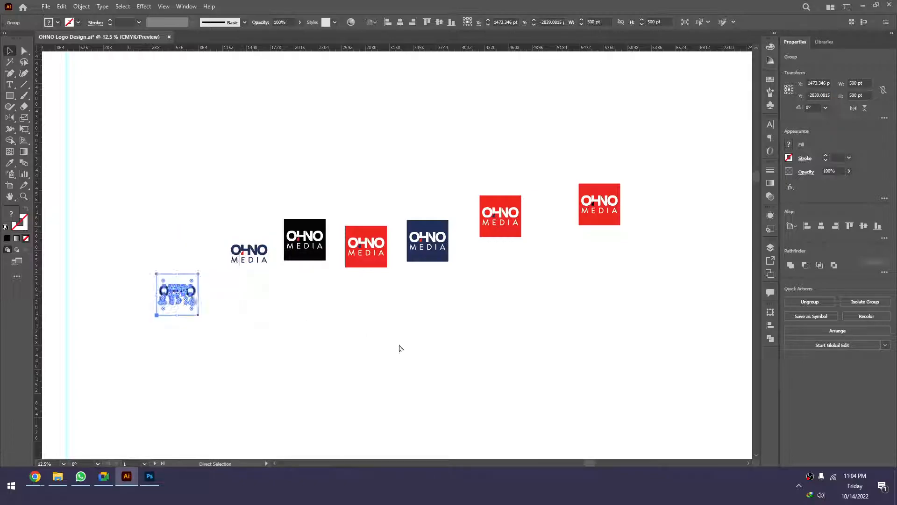
pyautogui.hotkey('ctrl', 'z')
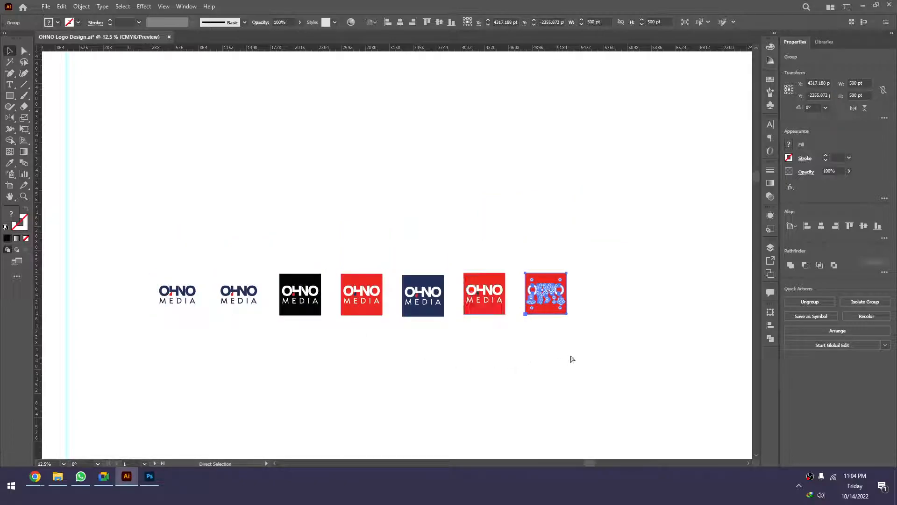
# Select all logo versions in the row and open the Asset Export settings
pyautogui.moveTo(559, 357); pyautogui.dragTo(509, 356)
pyautogui.moveTo(563, 263); pyautogui.dragTo(110, 315)
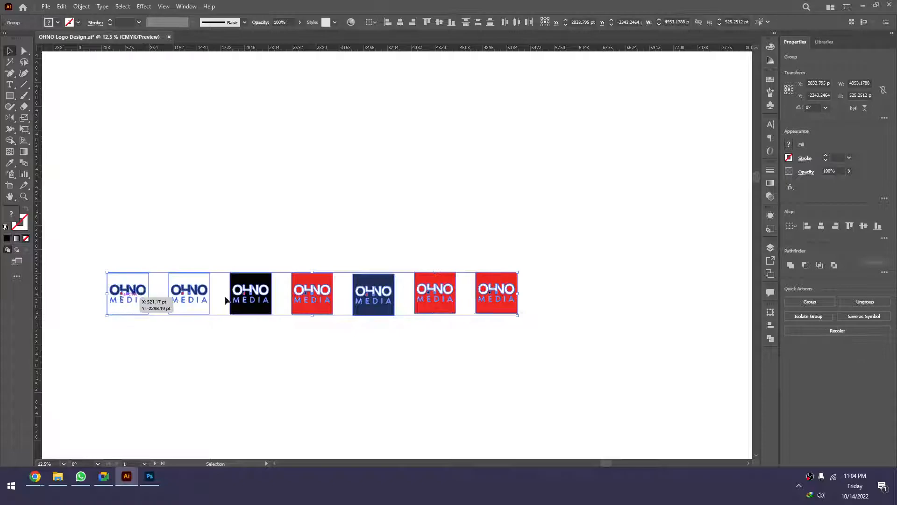
pyautogui.click(770, 260)
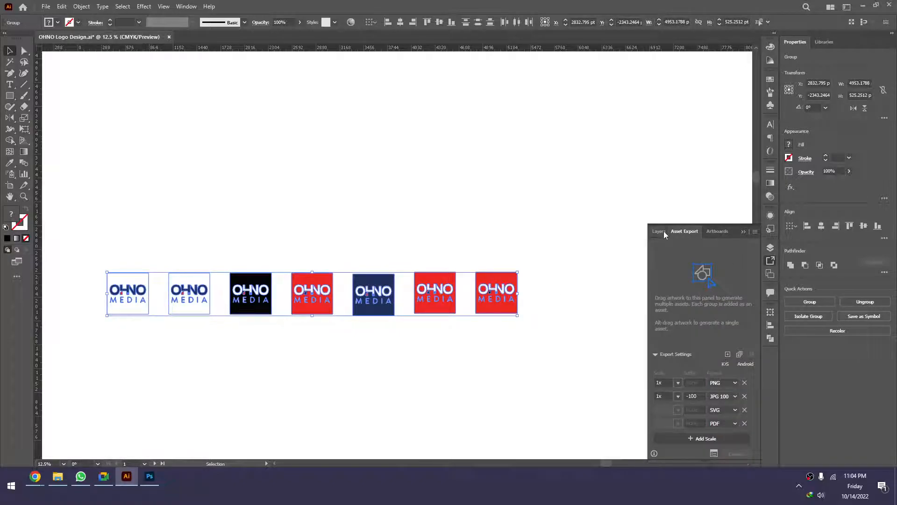
pyautogui.click(663, 231)
pyautogui.click(689, 230)
# Shift the row slightly, align the logo versions by their bottom edges and add them to Asset Export as separate assets
pyautogui.moveTo(483, 301); pyautogui.dragTo(505, 312)
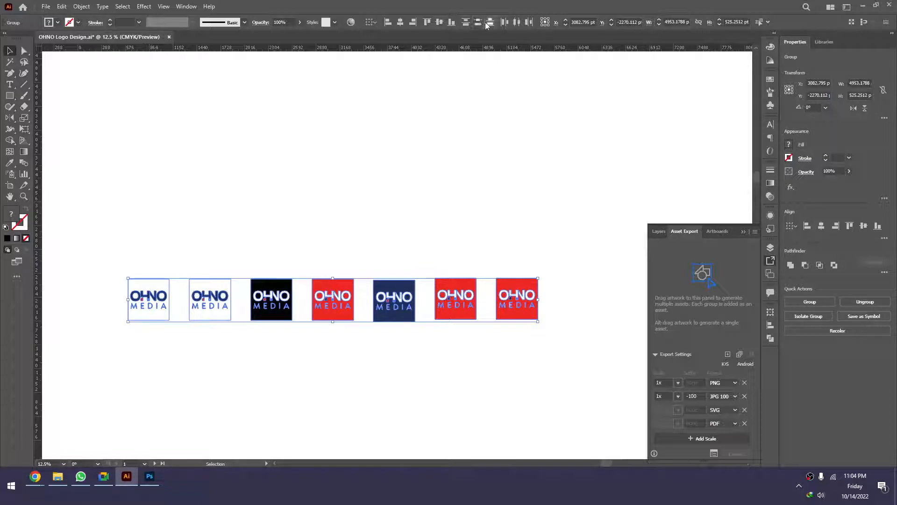
pyautogui.click(451, 23)
pyautogui.moveTo(460, 299); pyautogui.dragTo(702, 271)
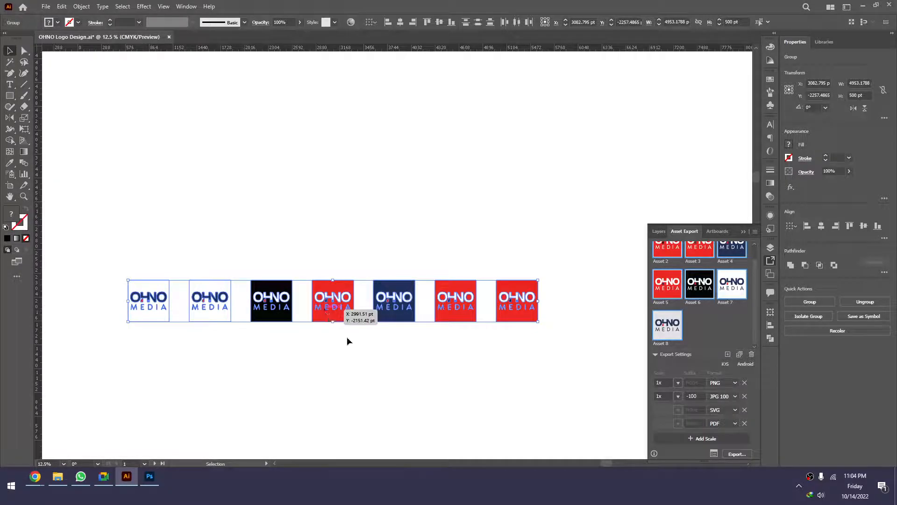
pyautogui.click(587, 350)
# Check the collected export assets and their names against the logo versions in the row
pyautogui.scroll(1, 724, 318)
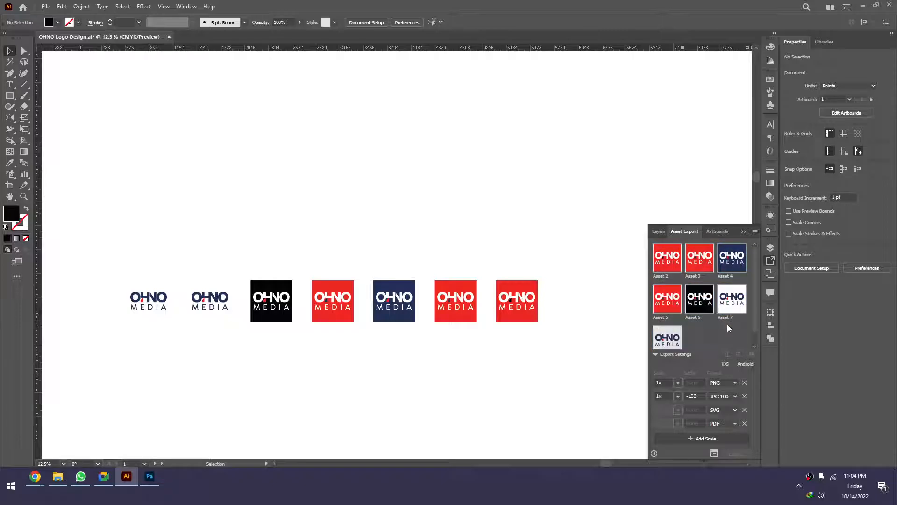
pyautogui.click(456, 302)
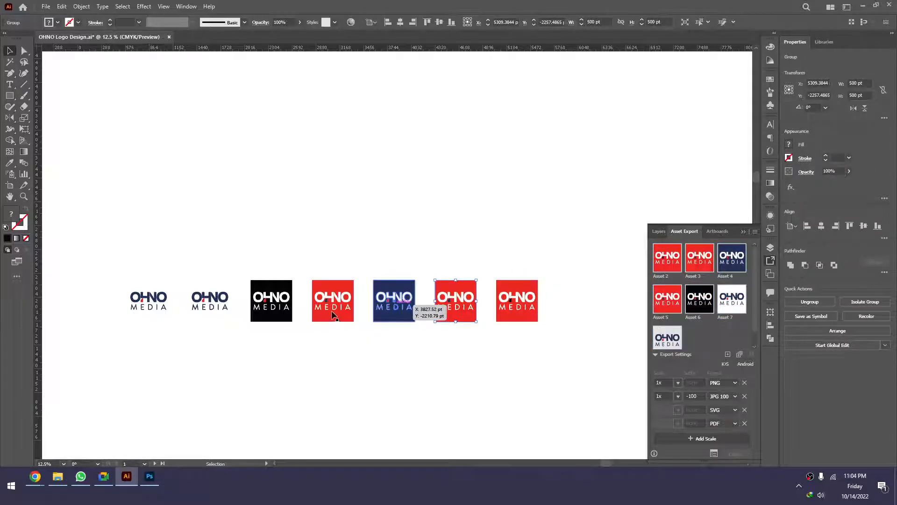
pyautogui.click(153, 309)
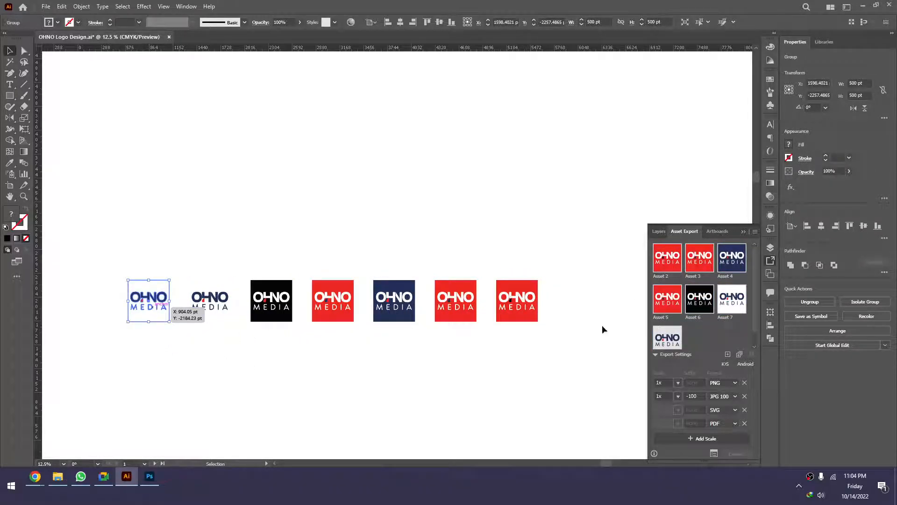
pyautogui.scroll(-1, 700, 312)
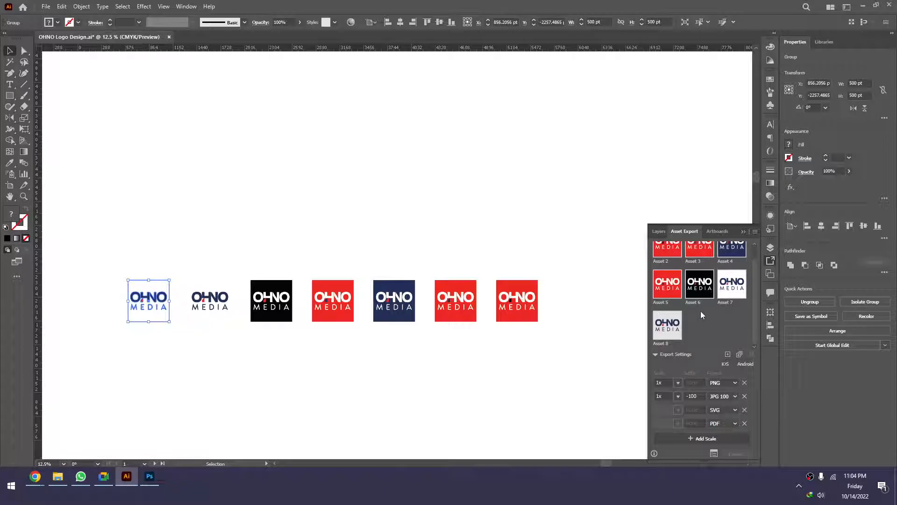
pyautogui.scroll(1, 701, 314)
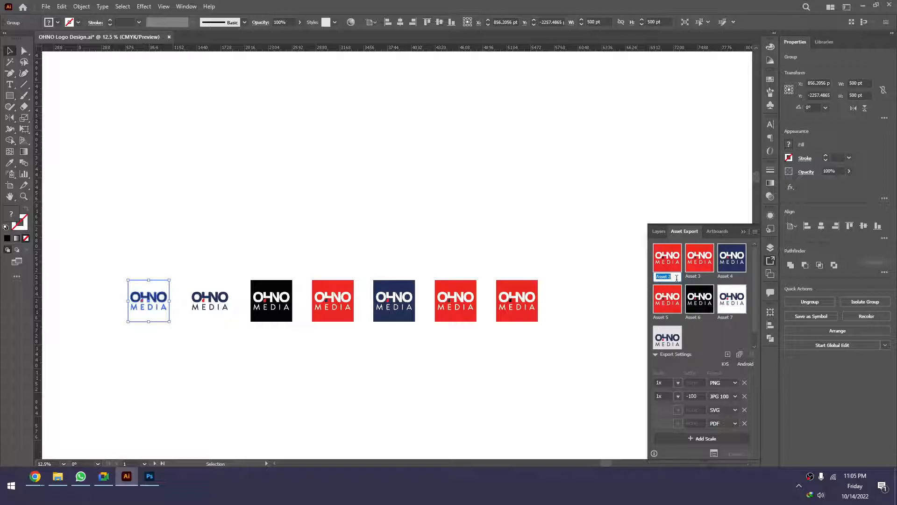
pyautogui.click(697, 274)
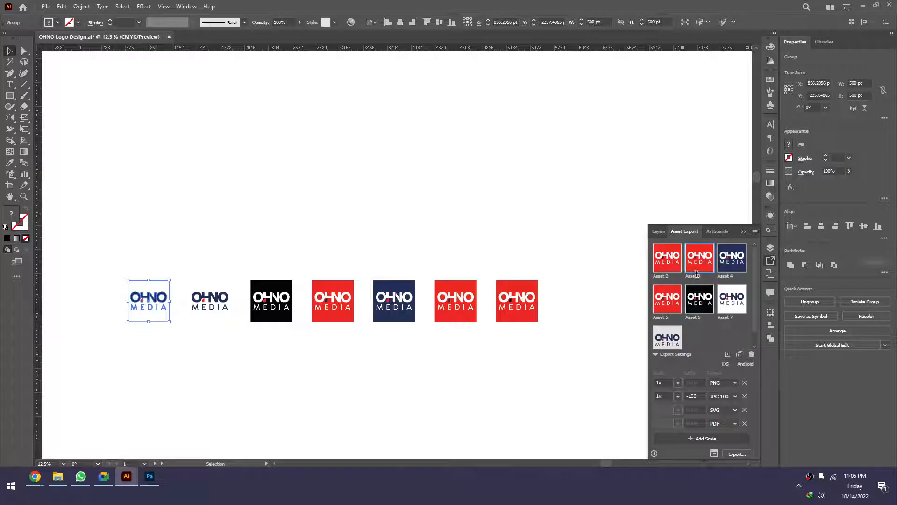
pyautogui.doubleClick(729, 276)
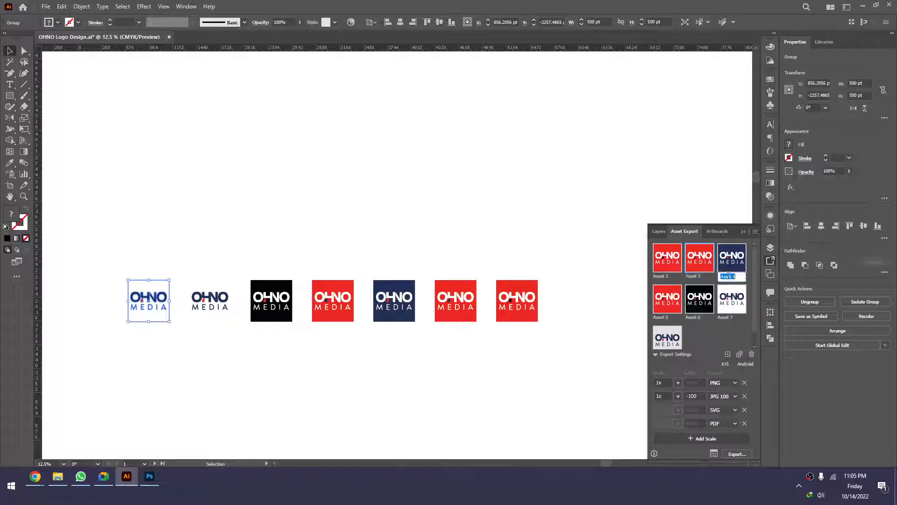
pyautogui.click(671, 276)
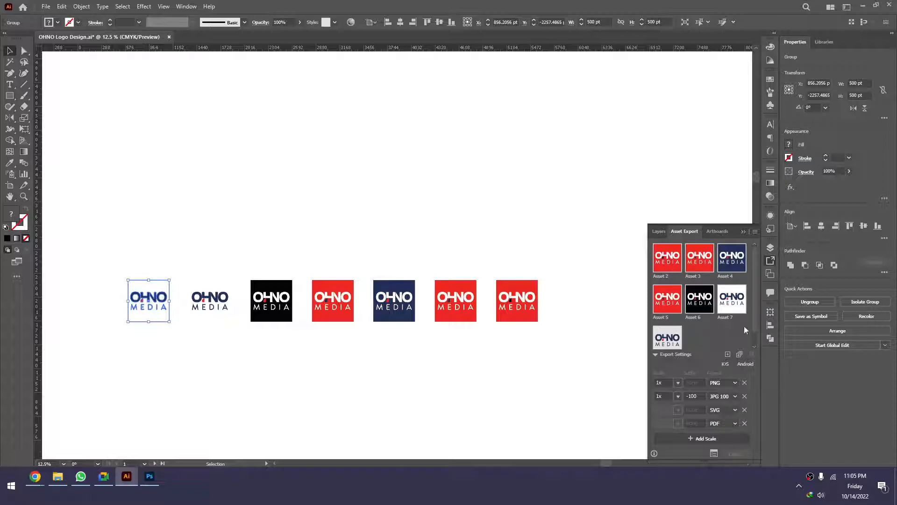
# Remove the JPG 100, SVG and PDF formats from the export settings, keeping only PNG at 1x
pyautogui.scroll(-1, 685, 329)
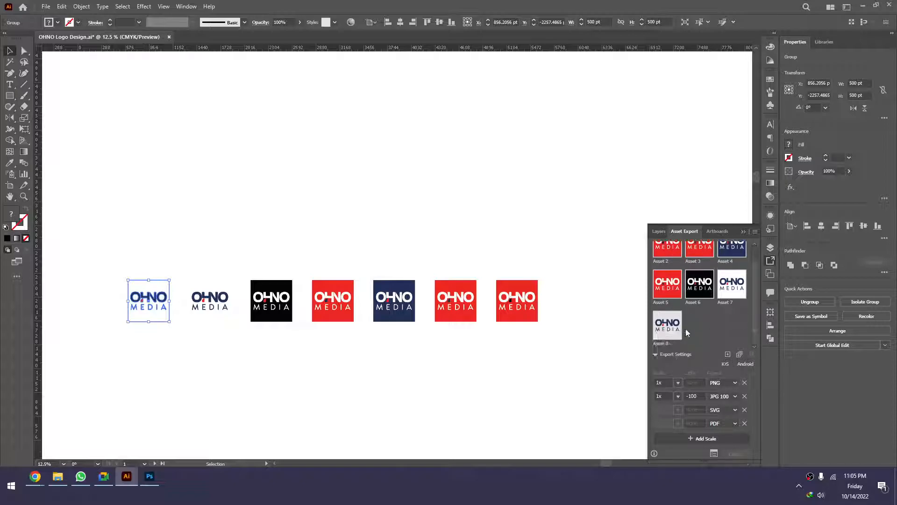
pyautogui.click(745, 395)
pyautogui.click(745, 396)
pyautogui.click(745, 395)
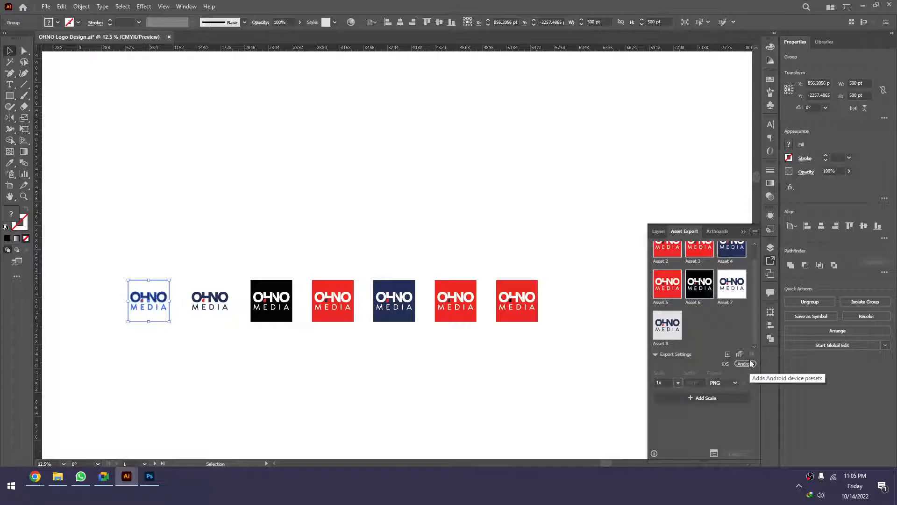
# Add a JPG 100 export format and set its scale to 1x
pyautogui.click(723, 382)
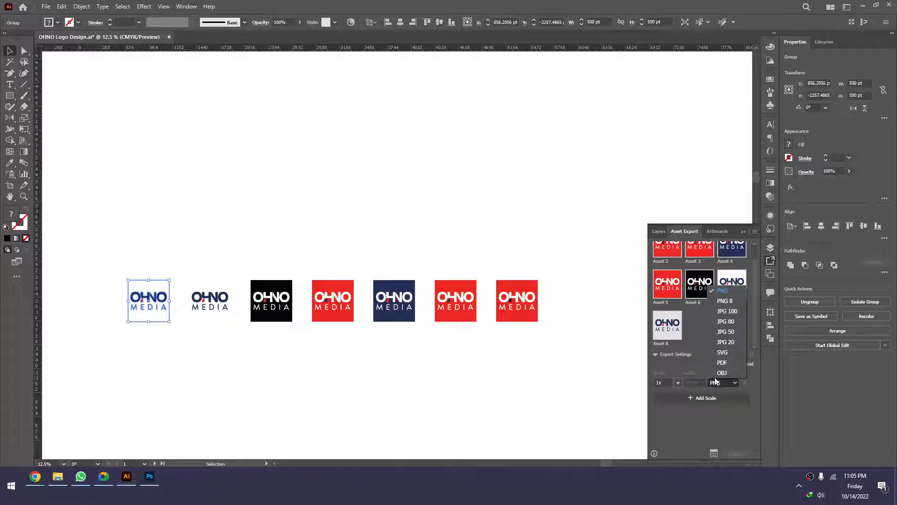
pyautogui.click(688, 411)
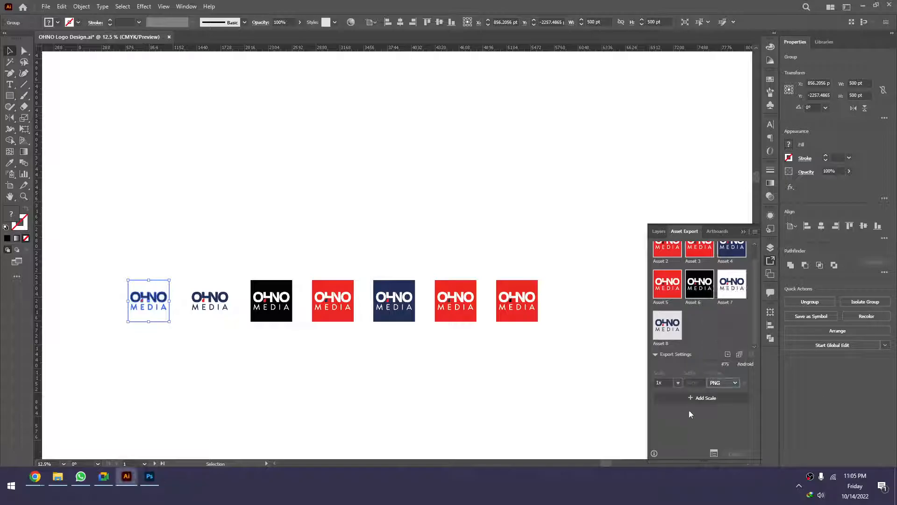
pyautogui.click(696, 396)
pyautogui.click(724, 396)
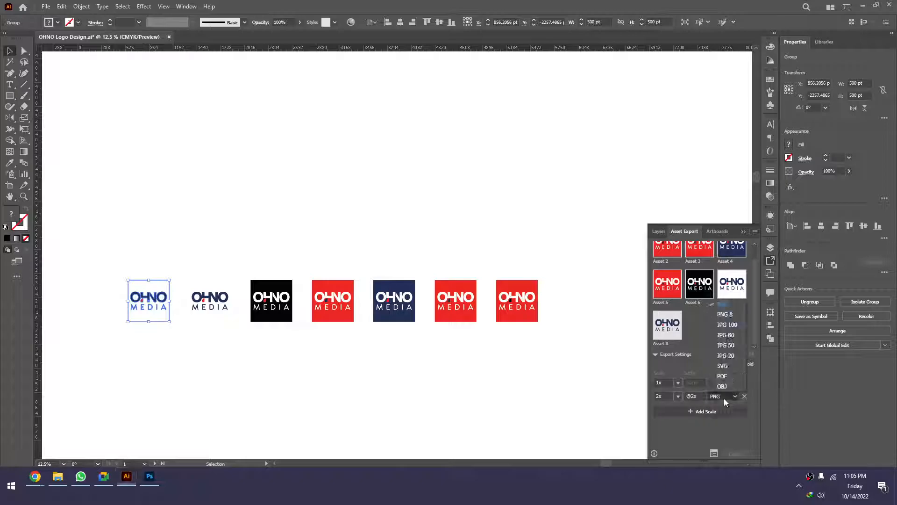
pyautogui.click(730, 326)
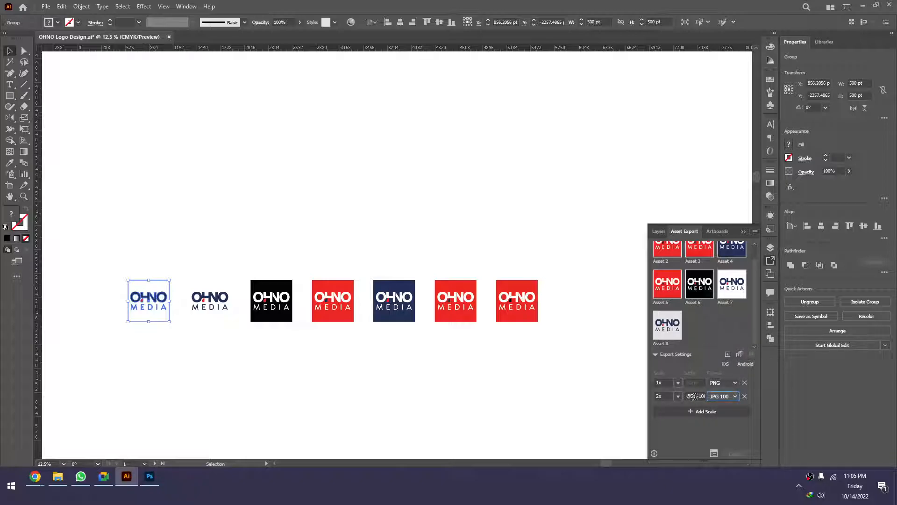
pyautogui.click(659, 396)
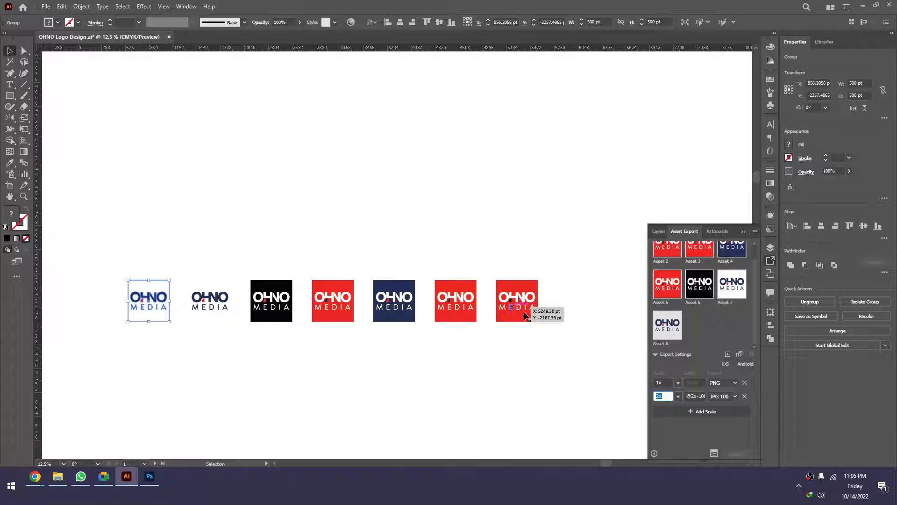
pyautogui.click(678, 396)
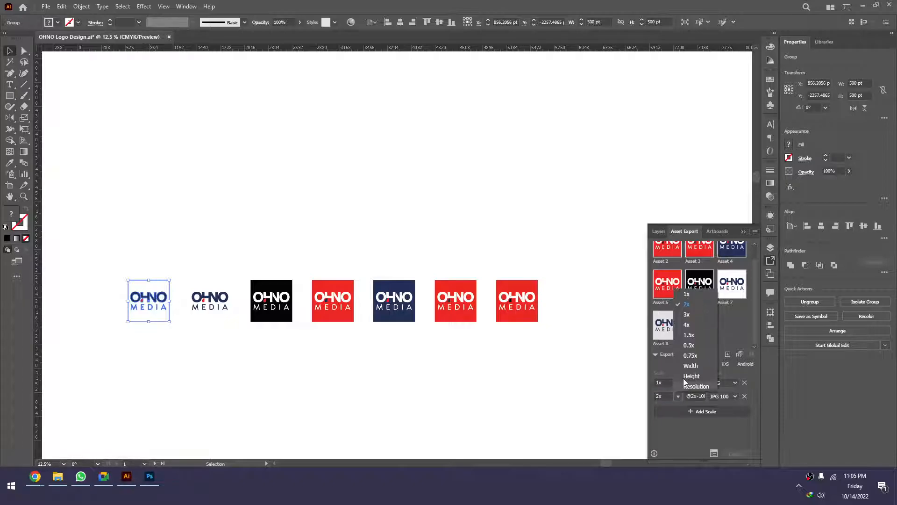
pyautogui.click(692, 295)
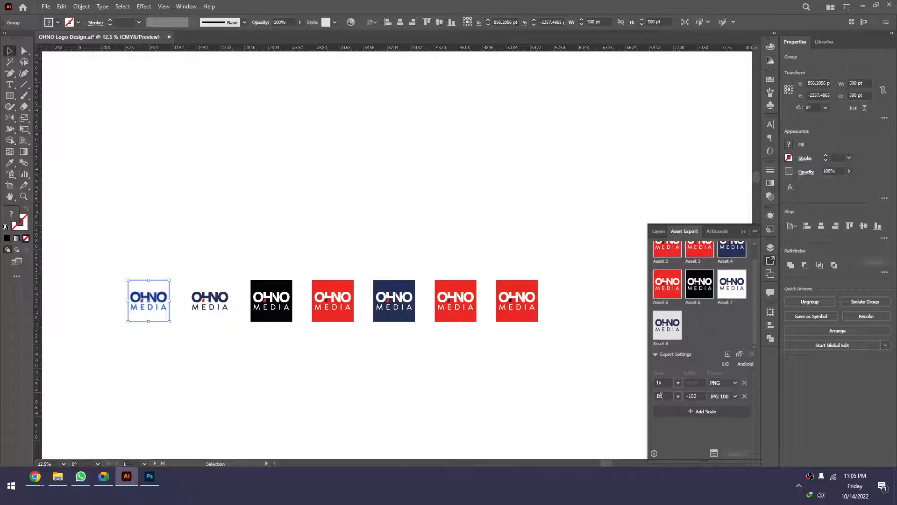
# Add SVG and PDF to the asset export formats
pyautogui.click(682, 411)
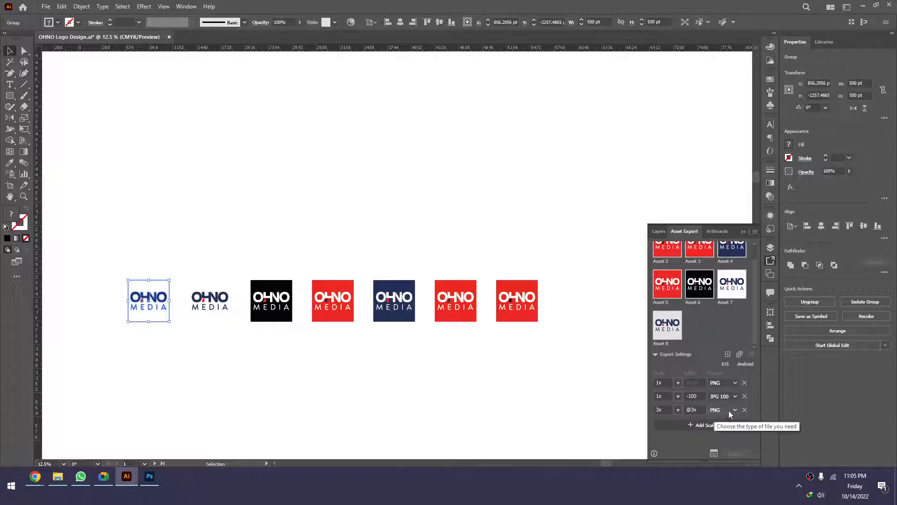
pyautogui.click(729, 411)
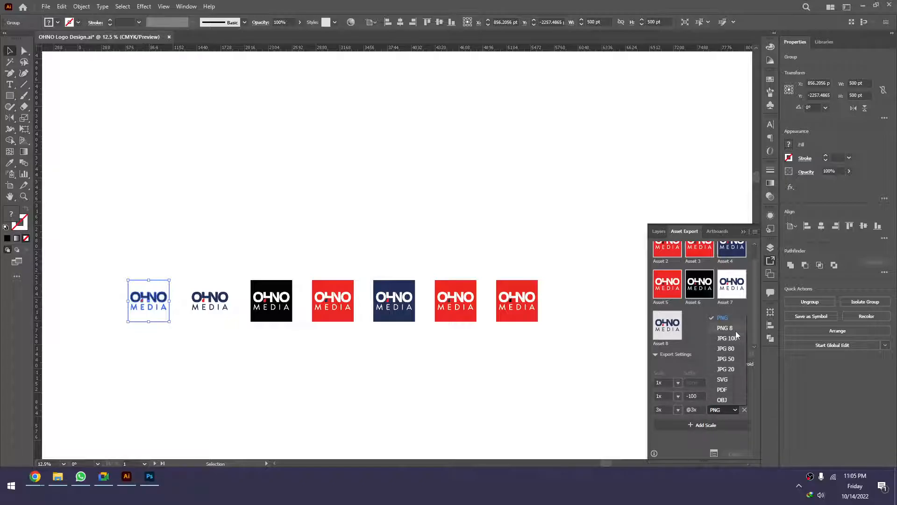
pyautogui.click(727, 380)
pyautogui.click(710, 425)
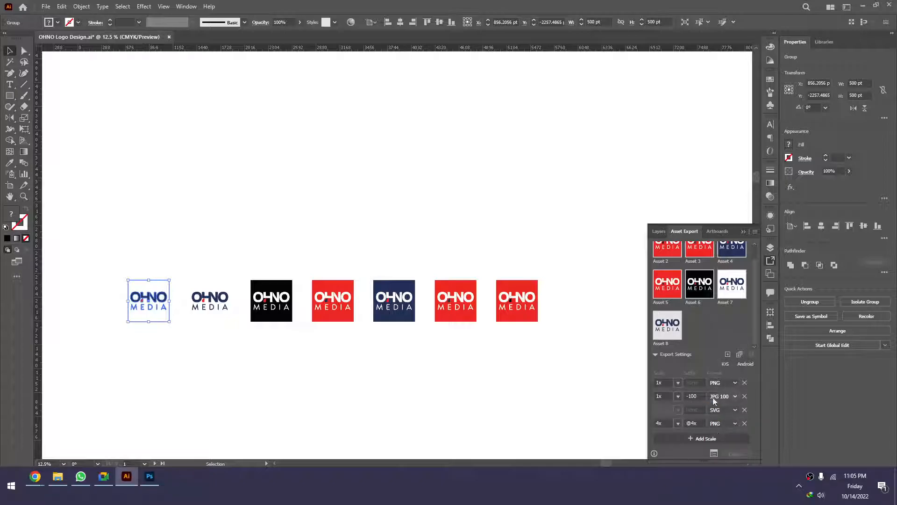
pyautogui.click(720, 423)
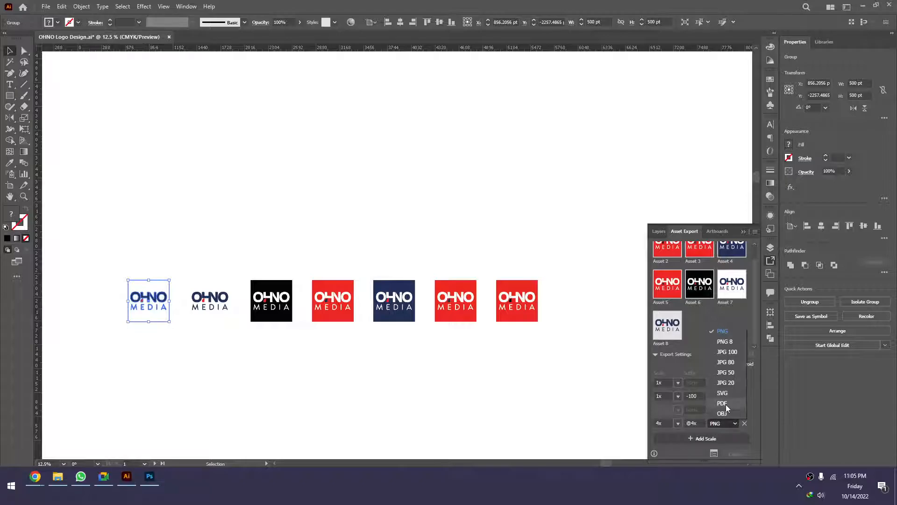
pyautogui.click(724, 403)
# Add an OBJ format to the asset export settings and review the list of formats
pyautogui.click(703, 441)
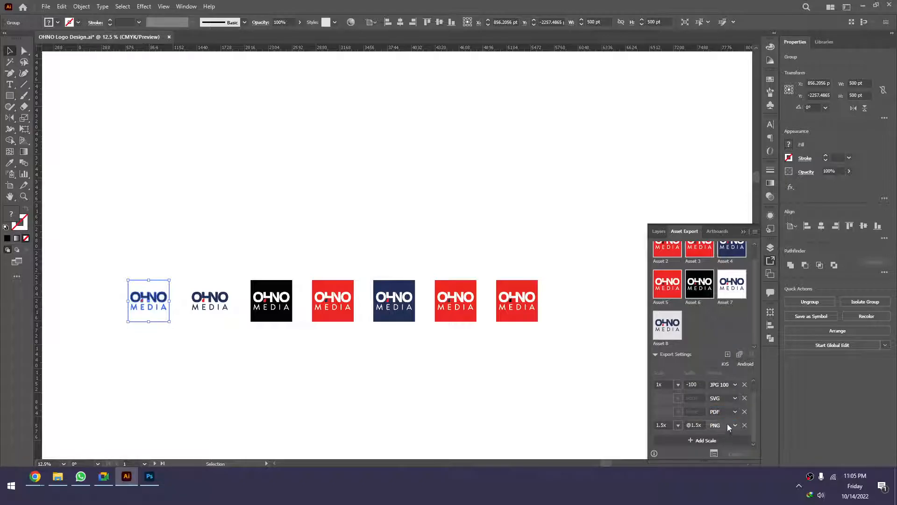
pyautogui.click(727, 423)
pyautogui.click(727, 424)
pyautogui.click(727, 424)
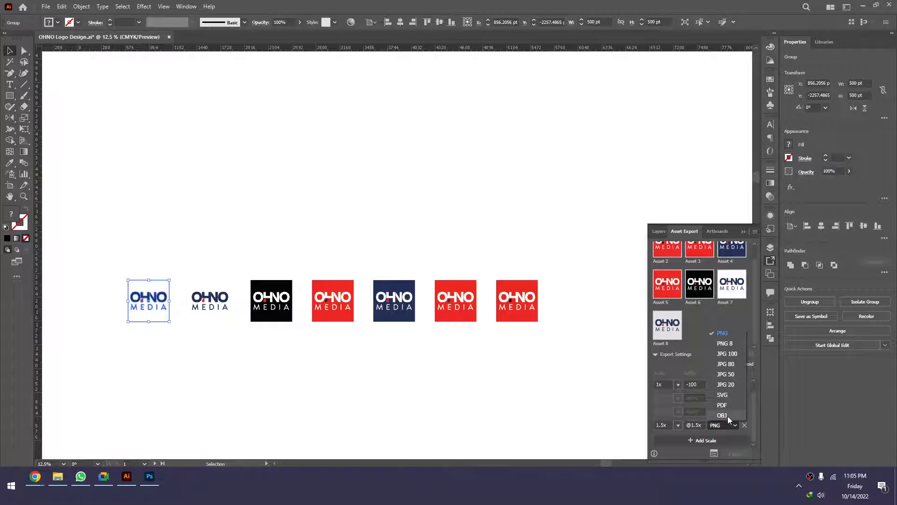
pyautogui.click(728, 416)
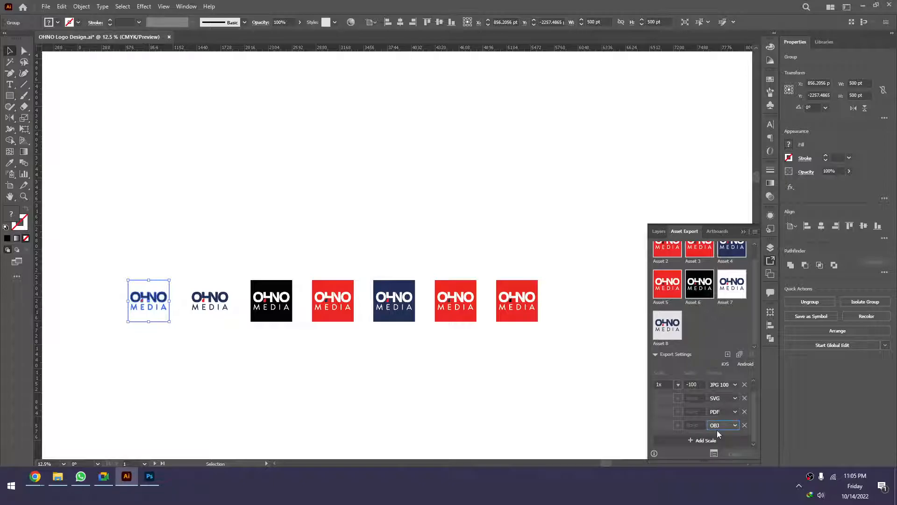
pyautogui.scroll(1, 696, 421)
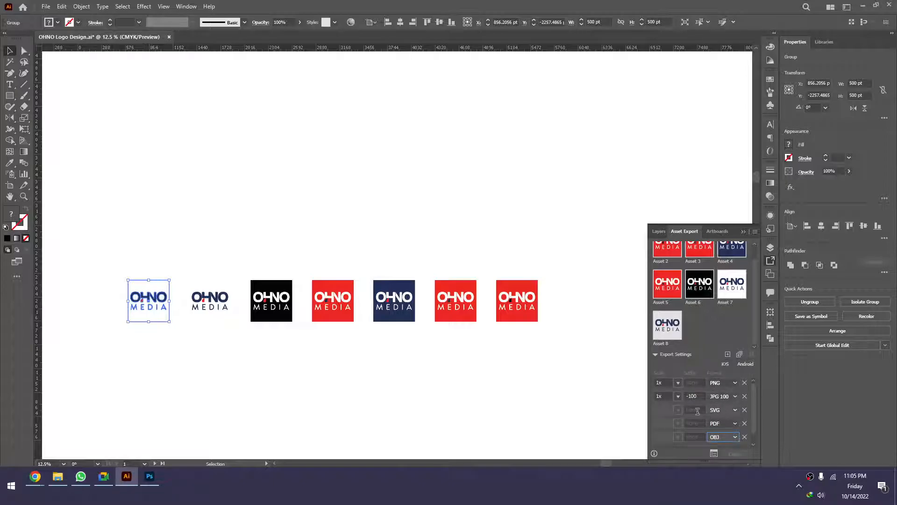
pyautogui.scroll(-1, 710, 403)
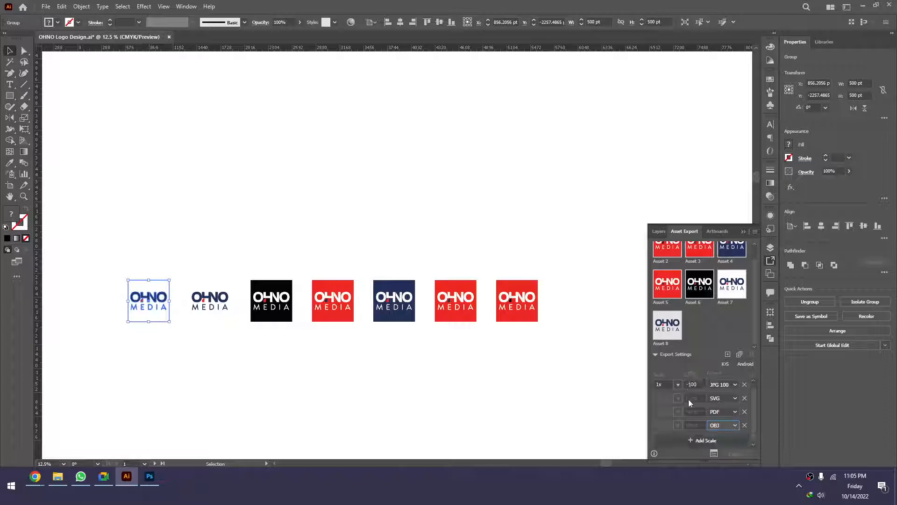
# Add another JPG 100 export format and set its scale to 2x
pyautogui.click(704, 440)
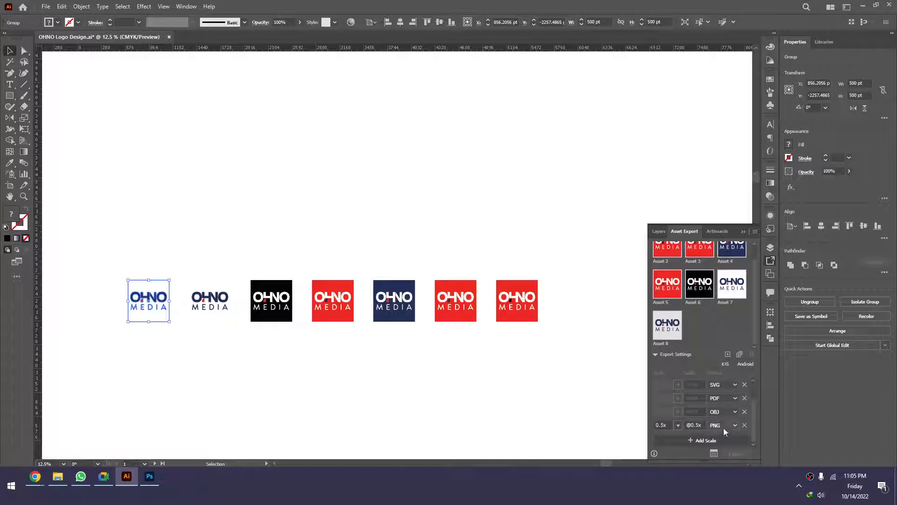
pyautogui.click(724, 425)
pyautogui.click(727, 354)
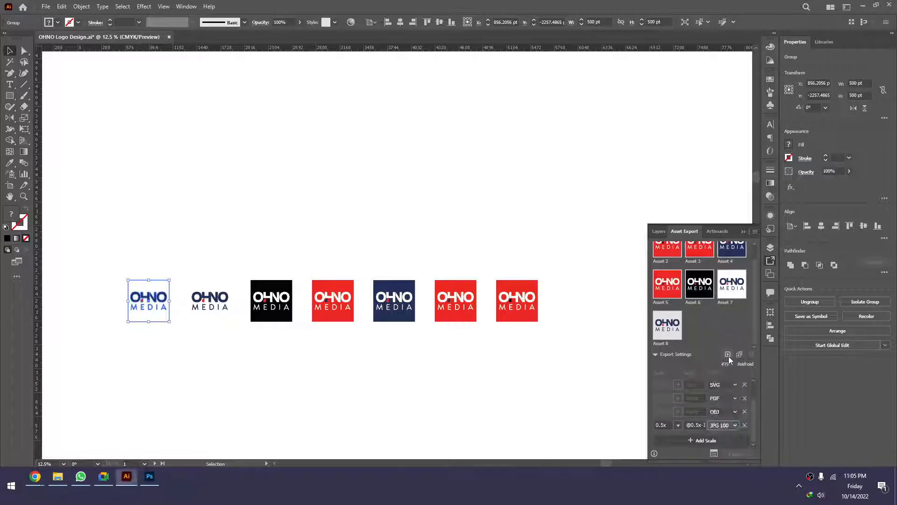
pyautogui.click(678, 425)
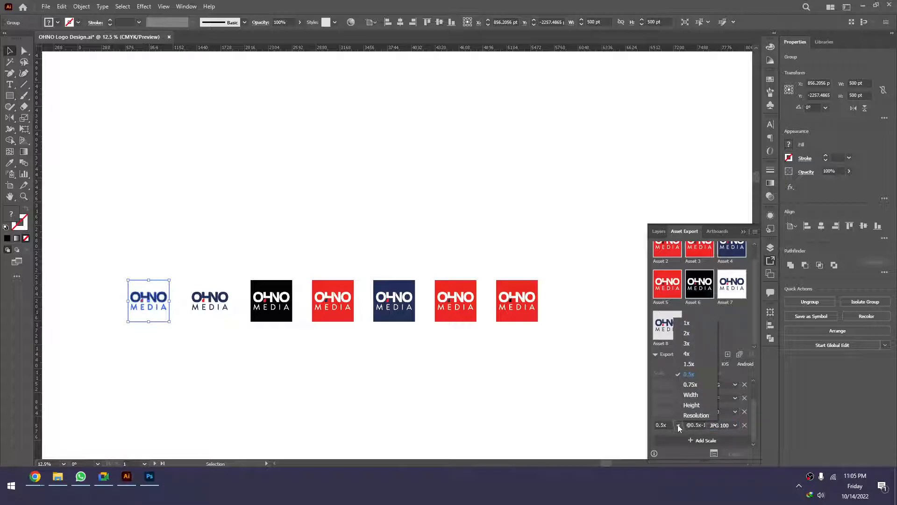
pyautogui.click(697, 333)
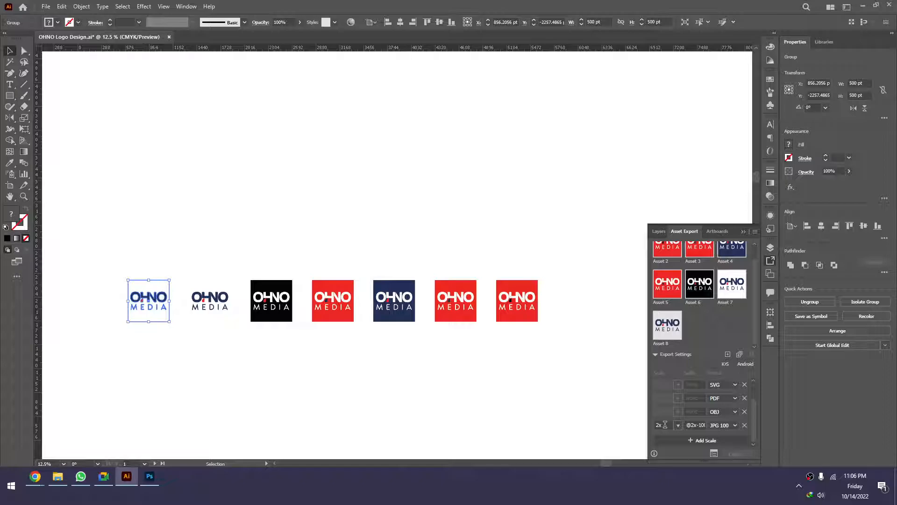
# Open the Export for Screens settings and mark all seven logo assets, Asset 2 to Asset 8, for export
pyautogui.click(714, 454)
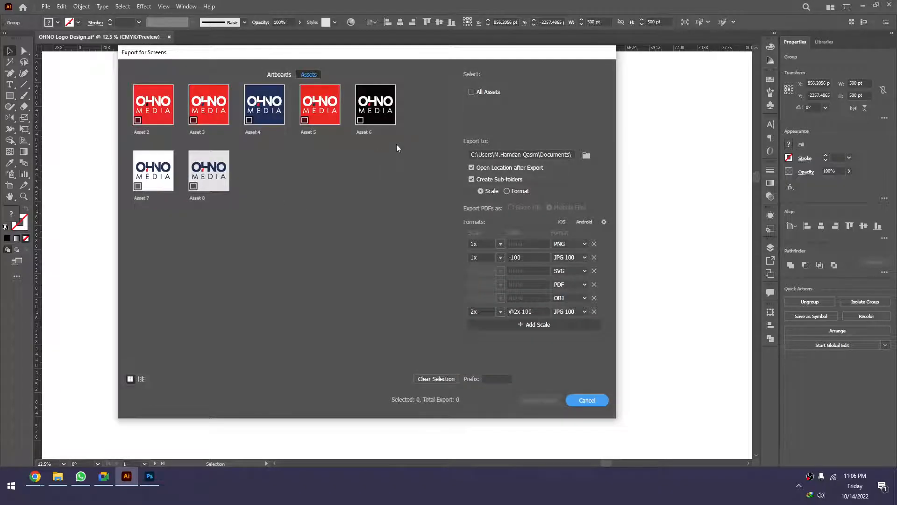
pyautogui.click(138, 120)
pyautogui.click(193, 120)
pyautogui.click(249, 120)
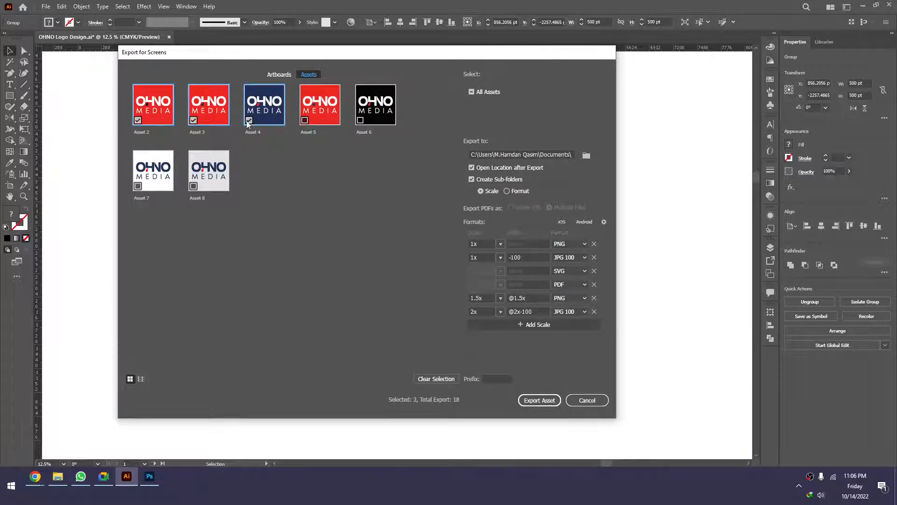
pyautogui.click(305, 120)
pyautogui.click(360, 120)
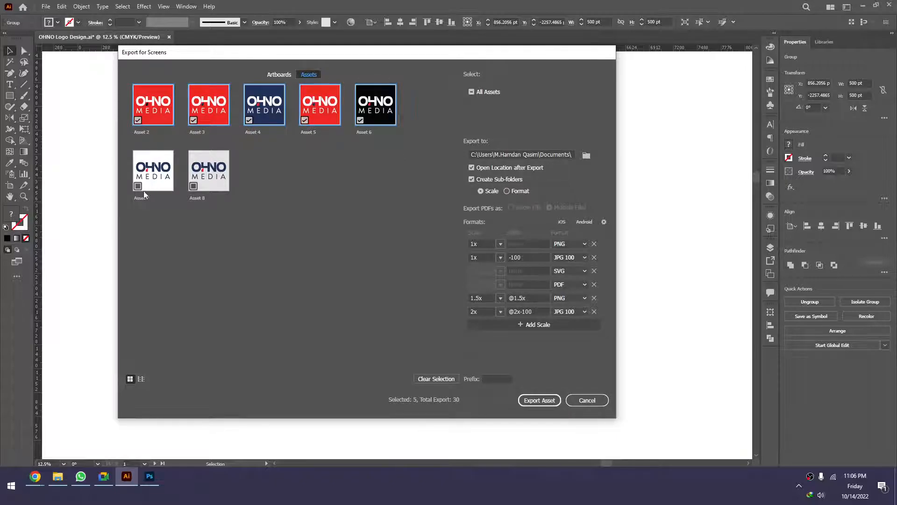
pyautogui.click(163, 189)
pyautogui.click(194, 186)
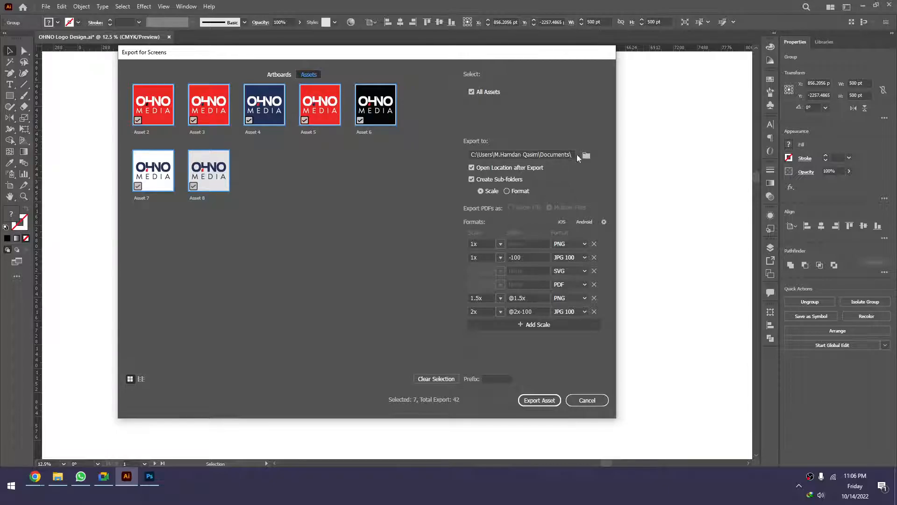
# Choose the Lightshot folder in Documents as the export location and export the assets
pyautogui.click(586, 156)
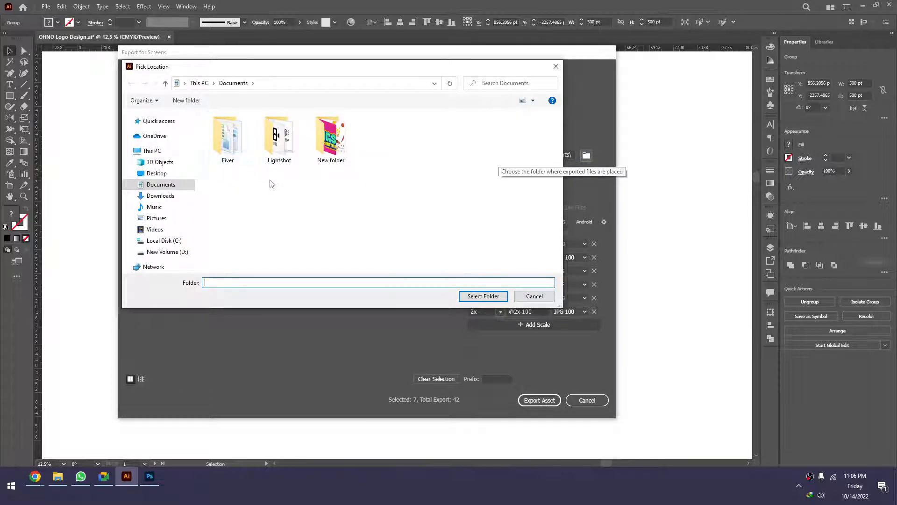
pyautogui.doubleClick(279, 139)
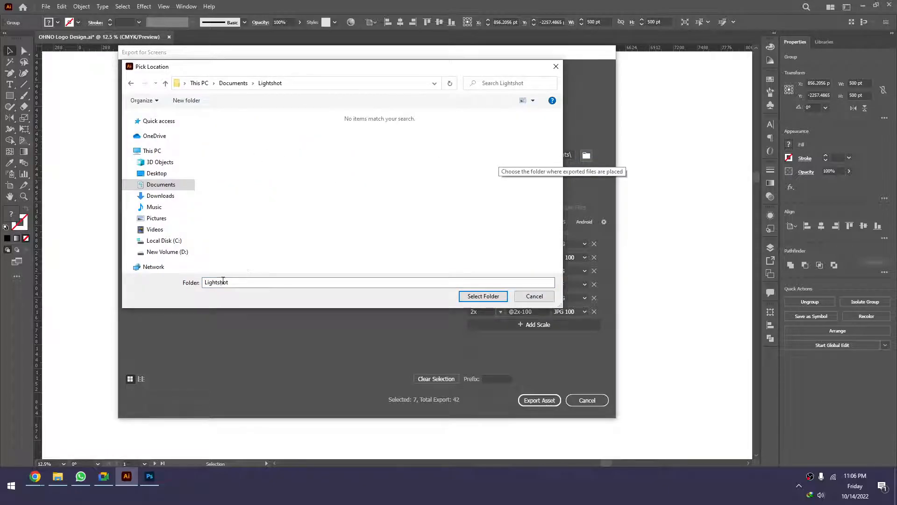
pyautogui.press('Return')
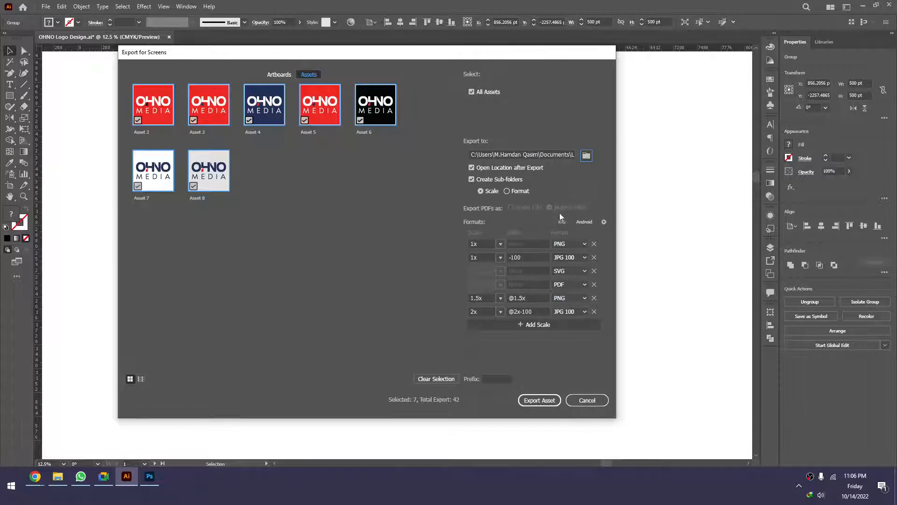
pyautogui.click(551, 400)
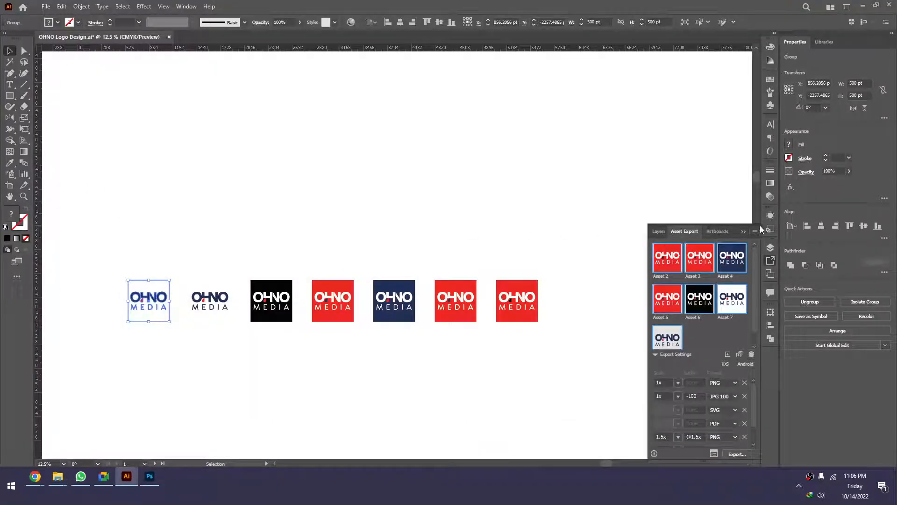
# Collapse the asset export settings and create a new document from the A4 print preset
pyautogui.click(744, 232)
pyautogui.click(403, 230)
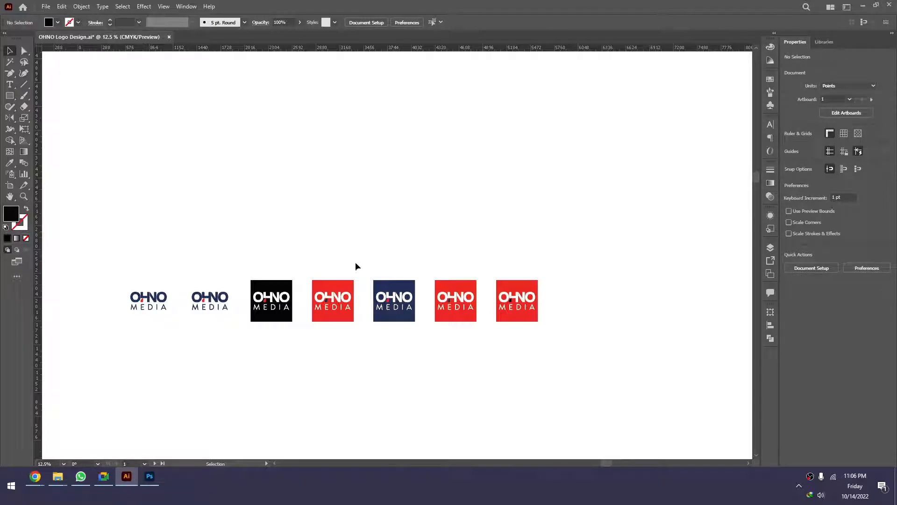
pyautogui.hotkey('ctrl', 'space')
pyautogui.moveTo(357, 262); pyautogui.dragTo(299, 267)
pyautogui.moveTo(483, 306); pyautogui.dragTo(419, 267)
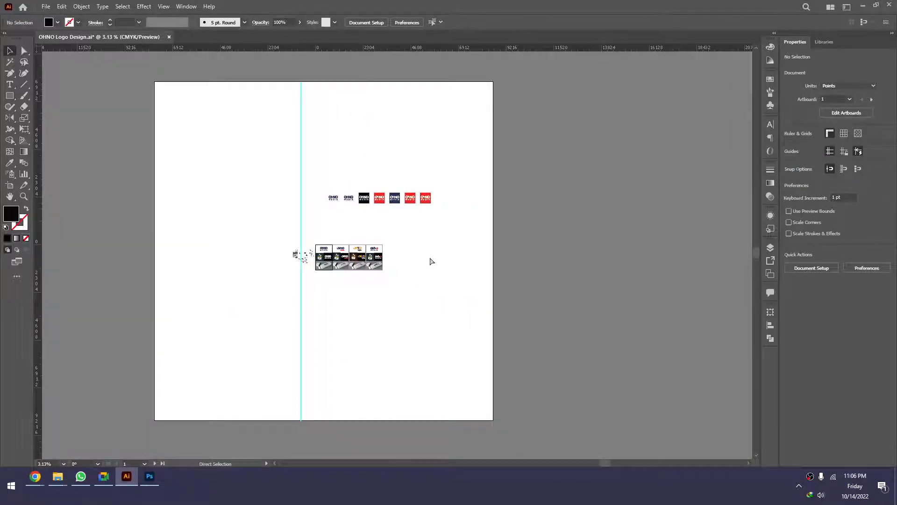
pyautogui.hotkey('ctrl', '0')
pyautogui.hotkey('ctrl', 'n')
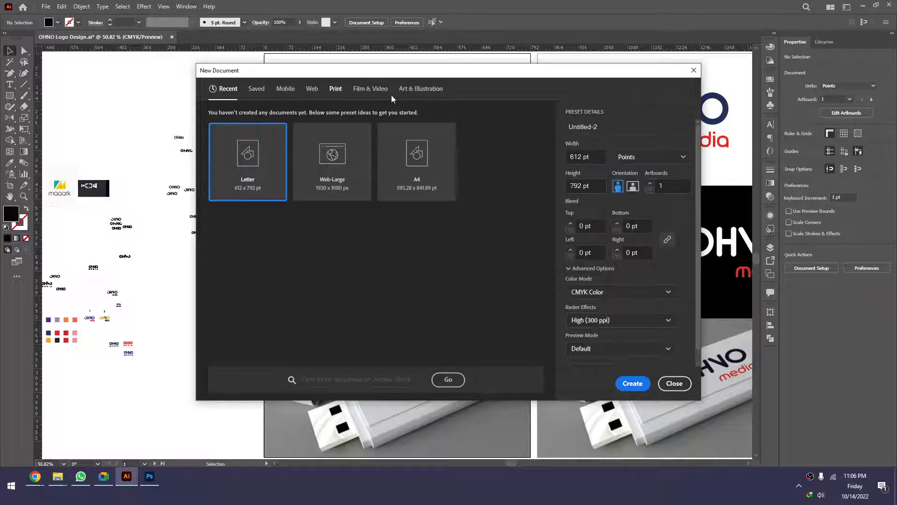
pyautogui.click(336, 88)
pyautogui.click(340, 148)
pyautogui.click(629, 383)
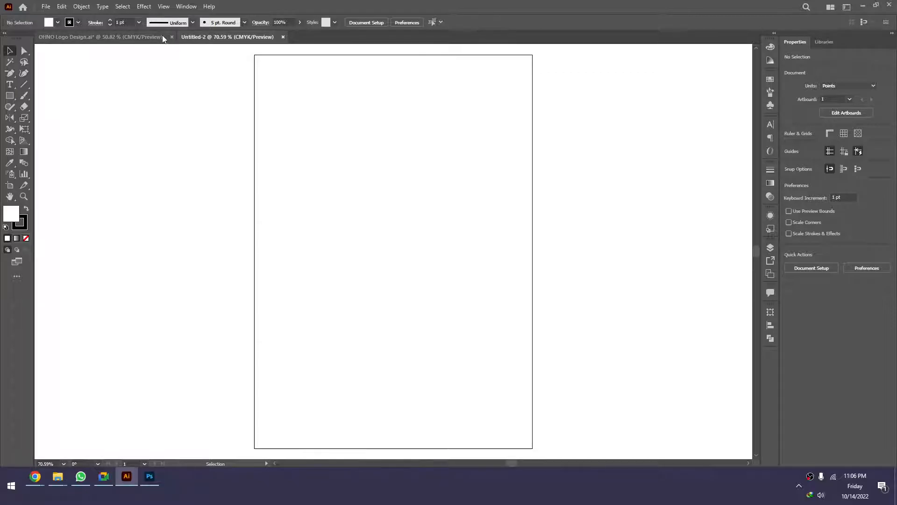
# Copy the OHNO MEDIA logo from the first artboard into the new document and enlarge it slightly about its centre
pyautogui.click(140, 37)
pyautogui.click(383, 158)
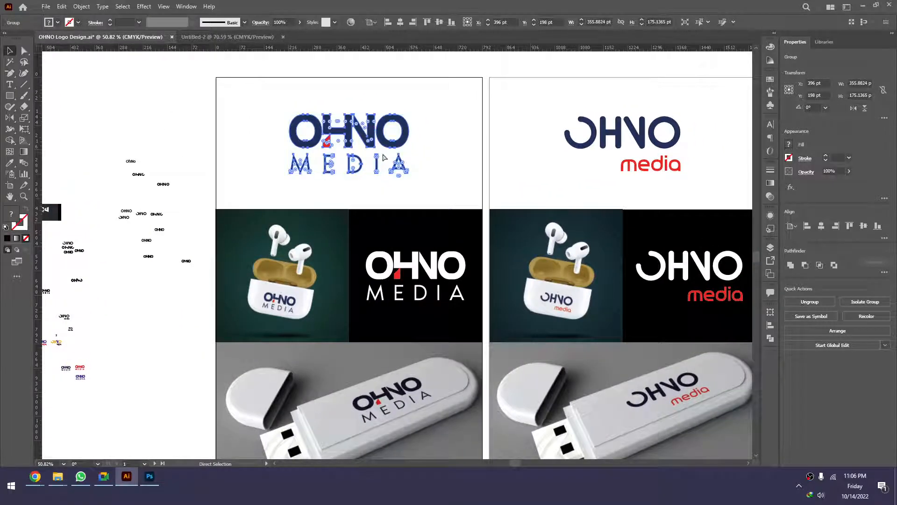
pyautogui.hotkey('ctrl', 'c')
pyautogui.click(278, 36)
pyautogui.hotkey('ctrl', 'v')
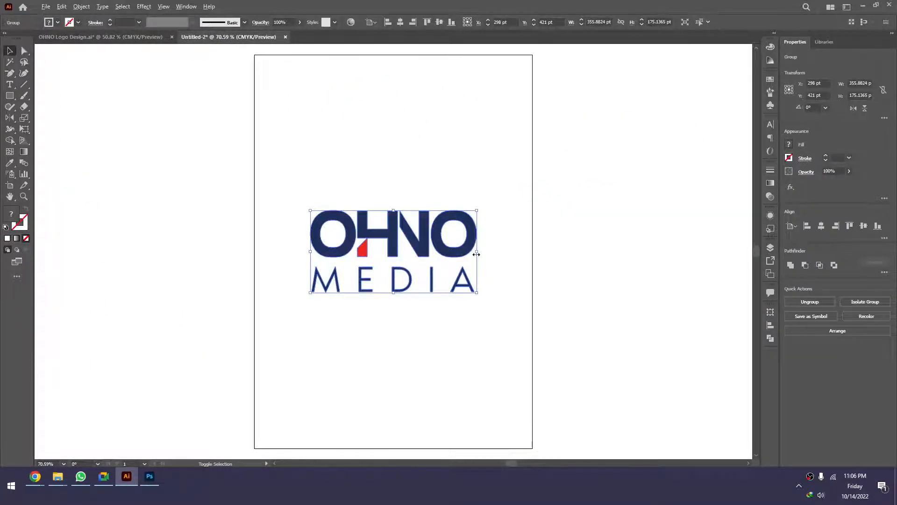
pyautogui.moveTo(476, 254); pyautogui.dragTo(495, 252)
pyautogui.click(526, 259)
# Save the new document as Final Logo in the Lightshot folder, in Adobe Illustrator format with the Illustrator 2020 version
pyautogui.hotkey('ctrl', 'shift', 's')
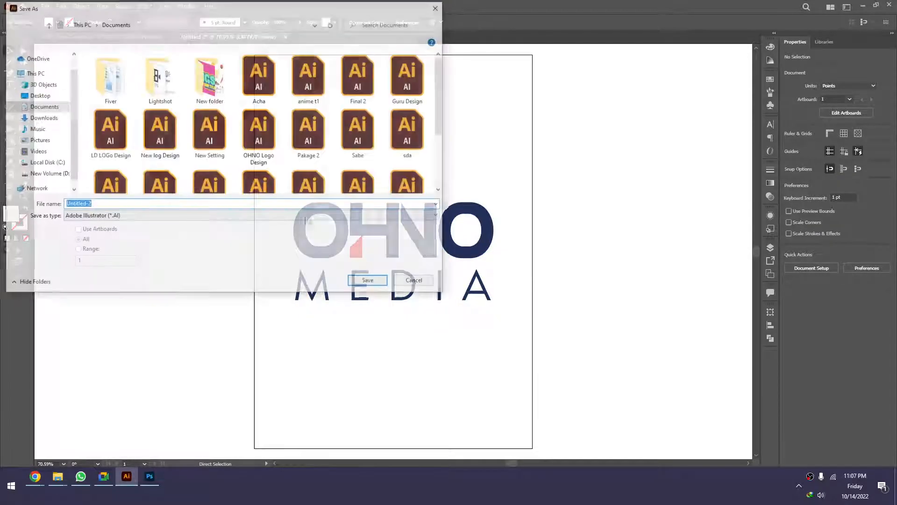
pyautogui.doubleClick(160, 77)
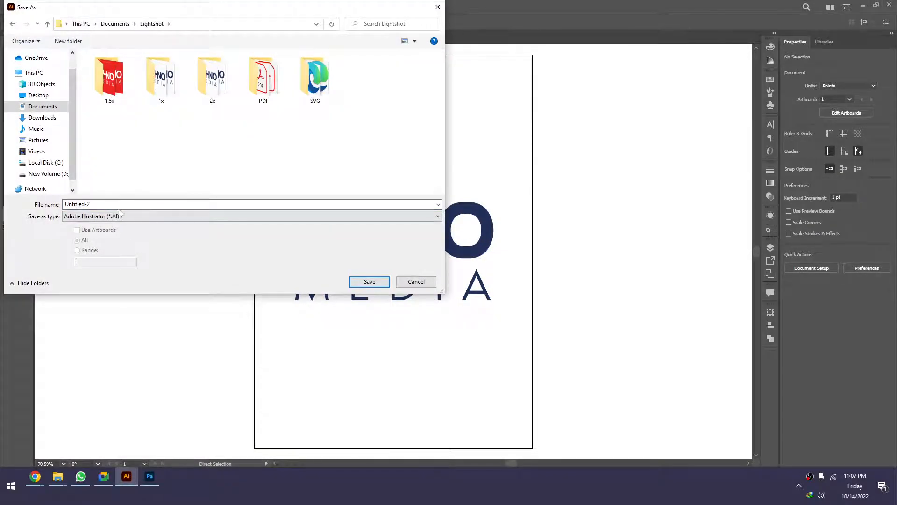
pyautogui.click(118, 204)
pyautogui.write('Fina')
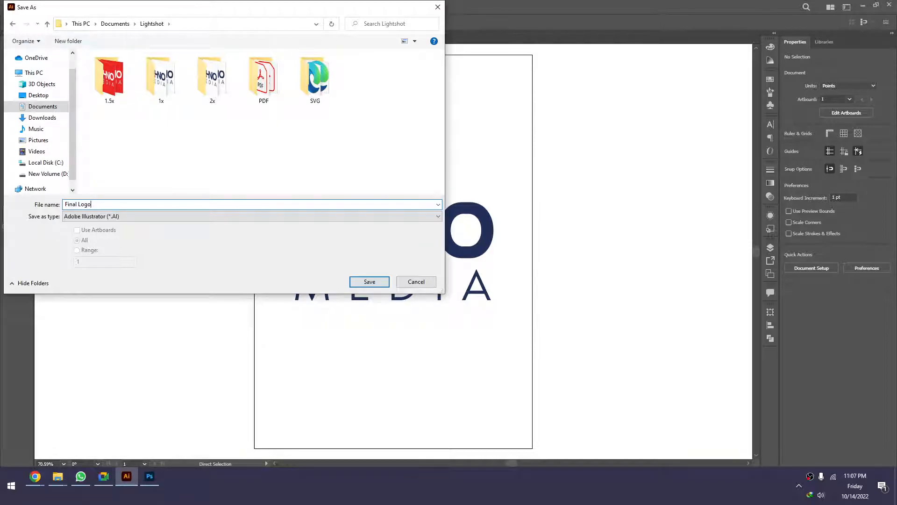
pyautogui.write('l Logo')
pyautogui.press('Return')
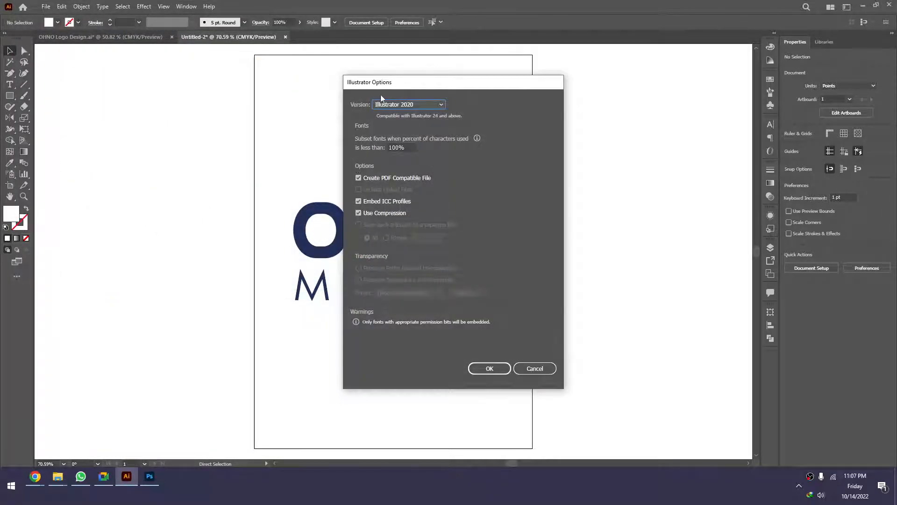
pyautogui.click(481, 372)
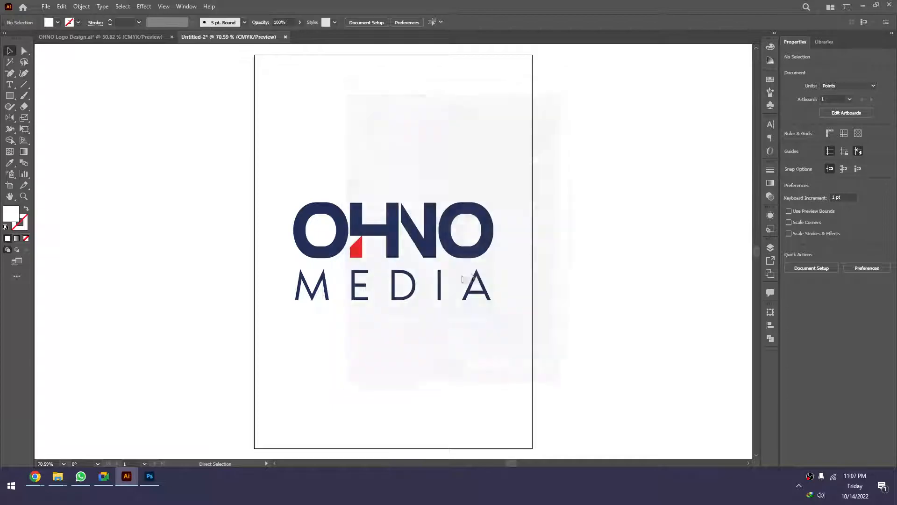
# Close the saved logo document and start closing OHNO Logo Design.ai
pyautogui.click(290, 36)
pyautogui.click(172, 37)
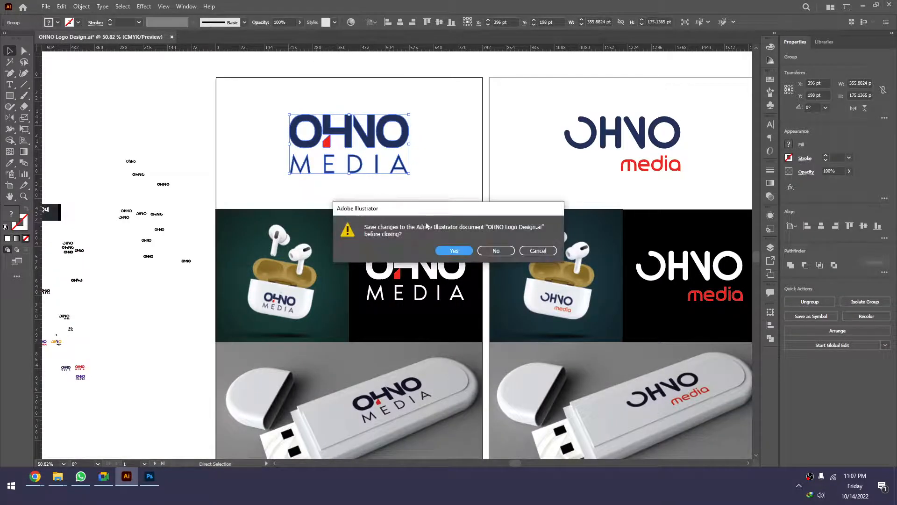